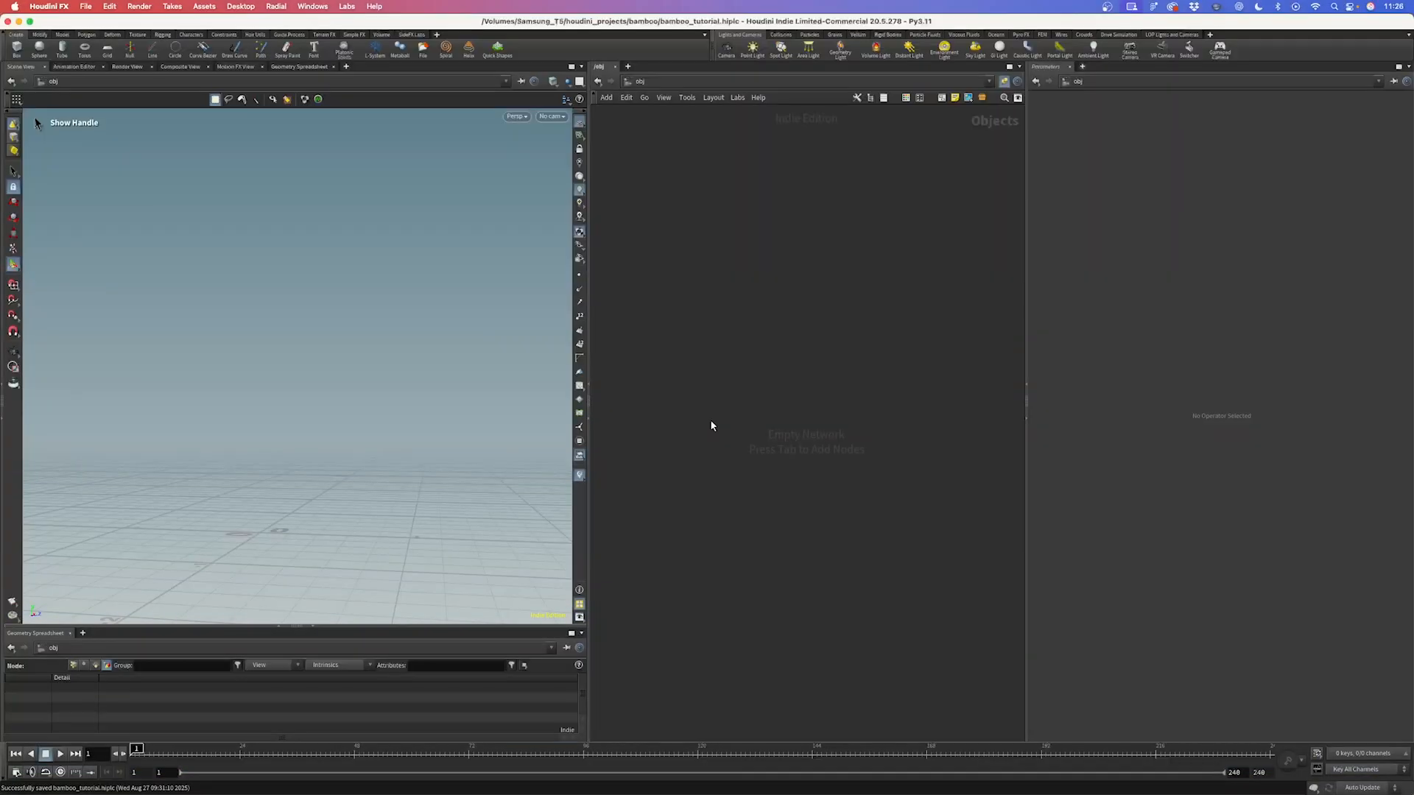
Step: Create a Geometry object named bamboo and enter its network
{"action": "key", "text": "Tab"}
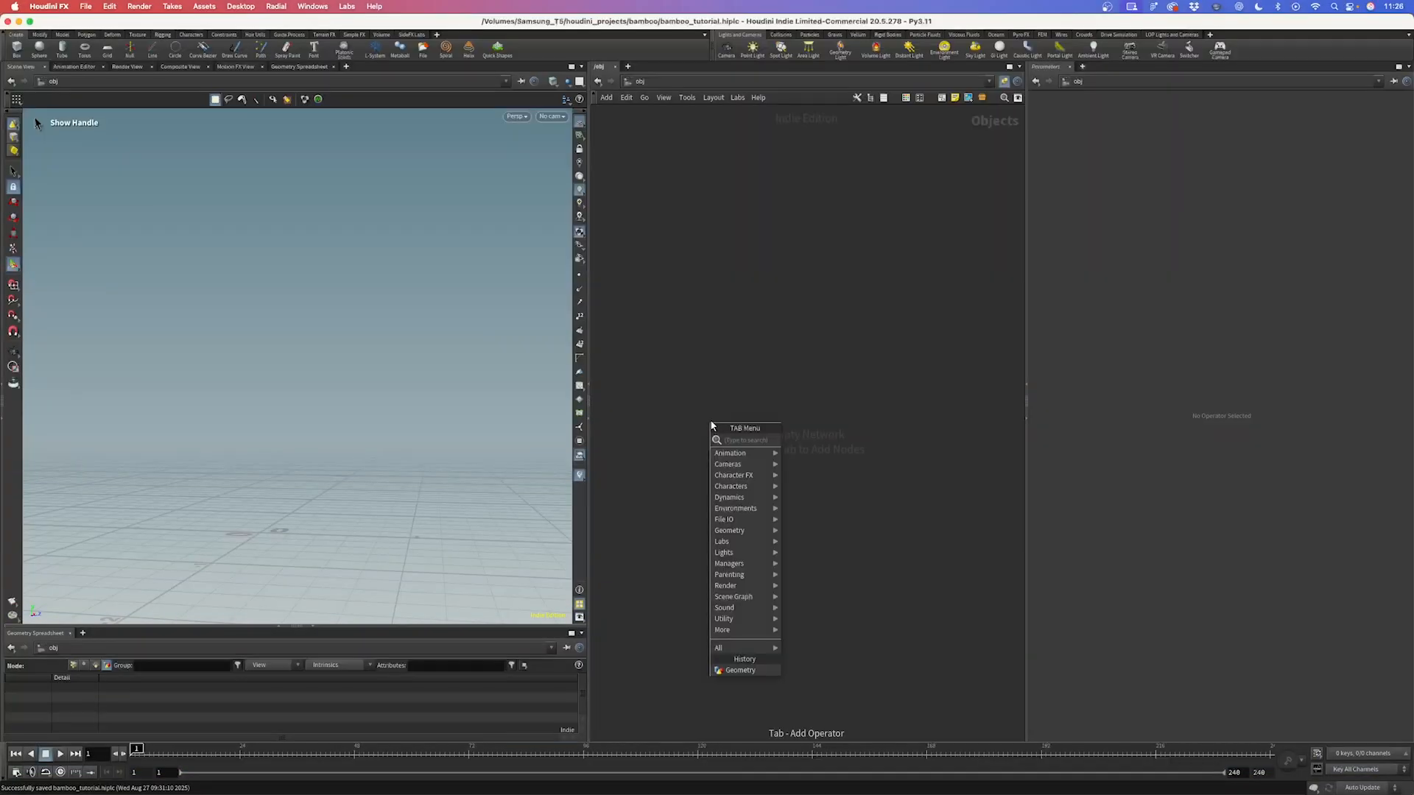
{"action": "type", "text": "geo"}
{"action": "key", "text": "Return"}
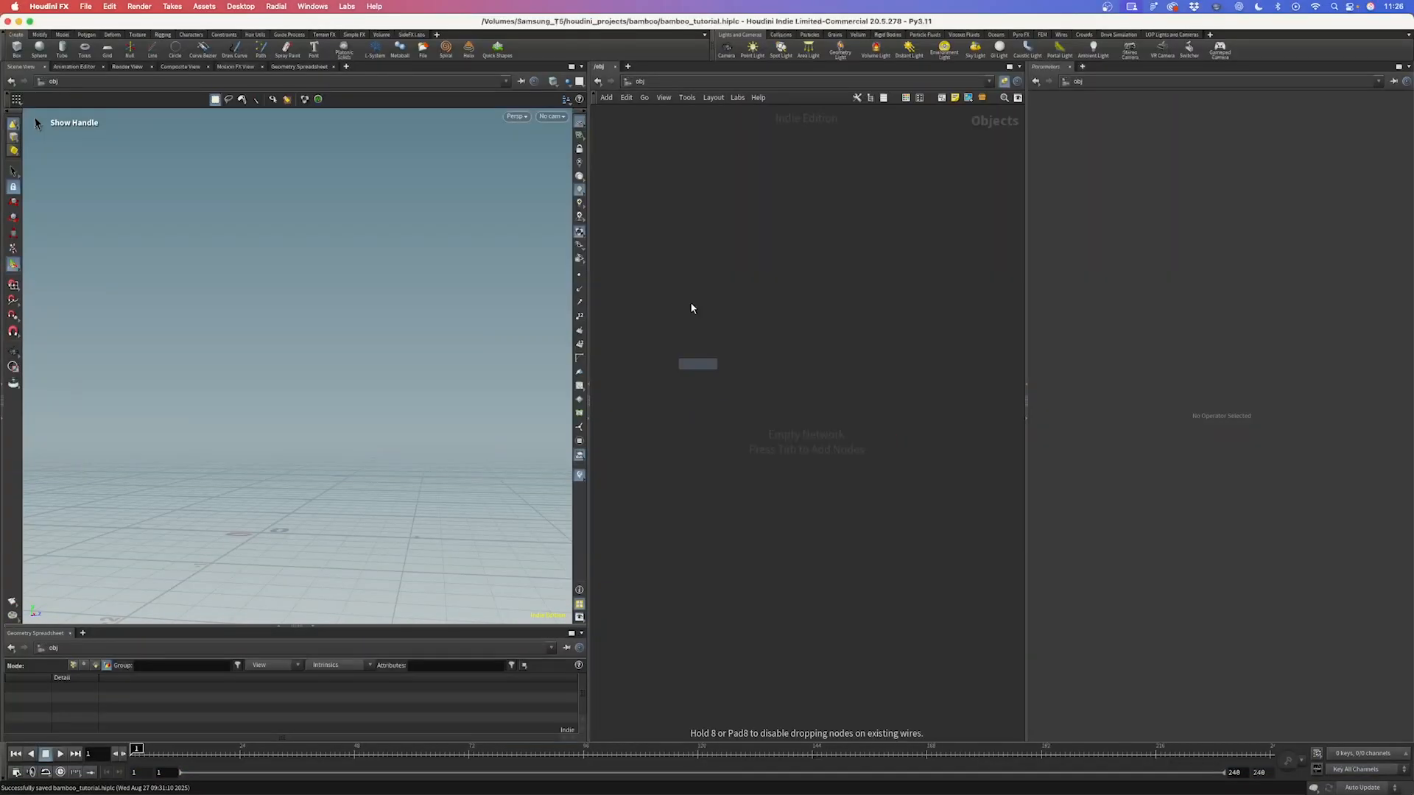
{"action": "left_click", "coordinate": [717, 211]}
{"action": "double_click", "coordinate": [751, 212]}
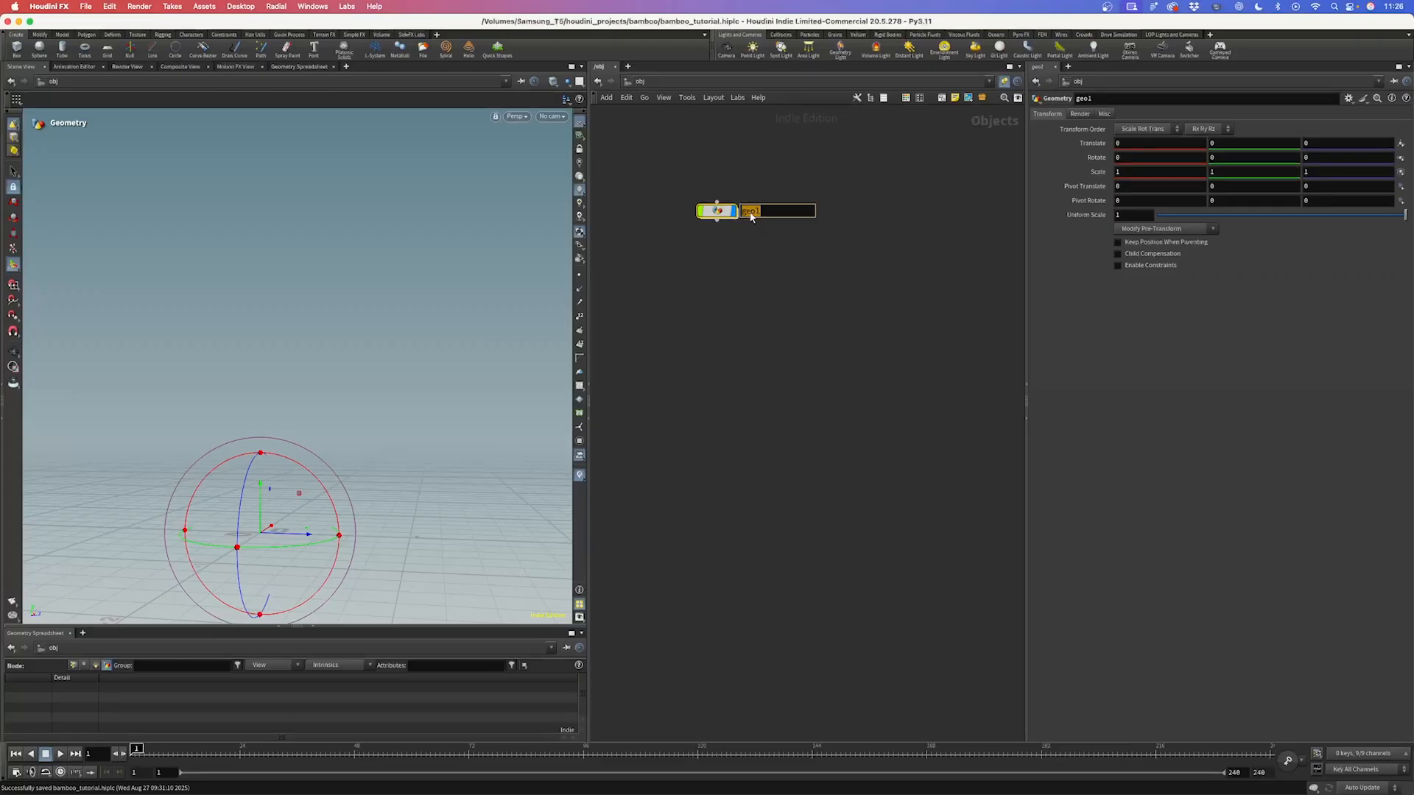
{"action": "type", "text": "bamboo"}
{"action": "key", "text": "Return"}
{"action": "double_click", "coordinate": [717, 212]}
Step: Add a Circle node to the empty bamboo network
{"action": "mouse_move", "coordinate": [303, 409]}
{"action": "left_mouse_down", "text": "alt"}
{"action": "mouse_move", "coordinate": [360, 372]}
{"action": "mouse_move", "coordinate": [328, 391]}
{"action": "mouse_move", "coordinate": [302, 380]}
{"action": "left_mouse_up", "text": "alt"}
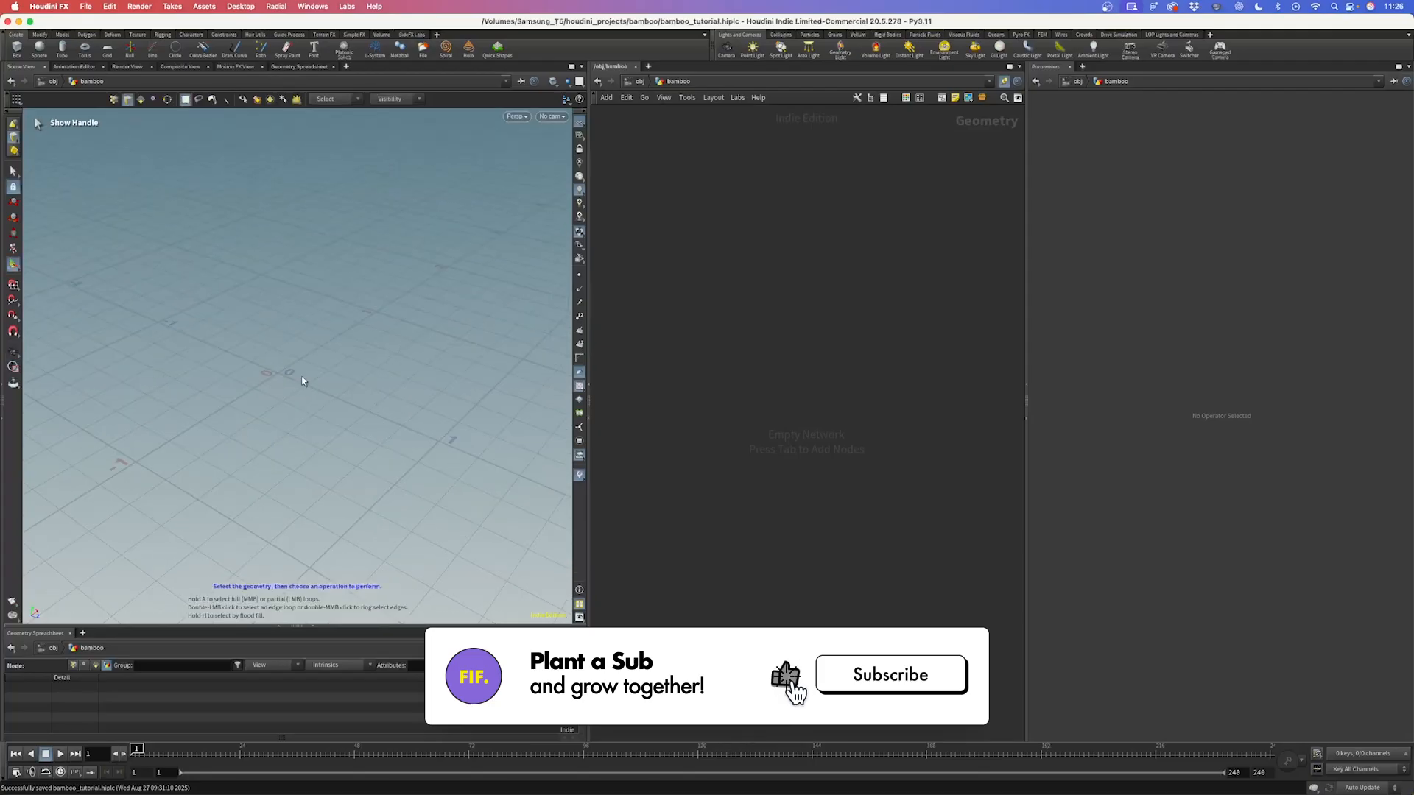
{"action": "key", "text": "Tab"}
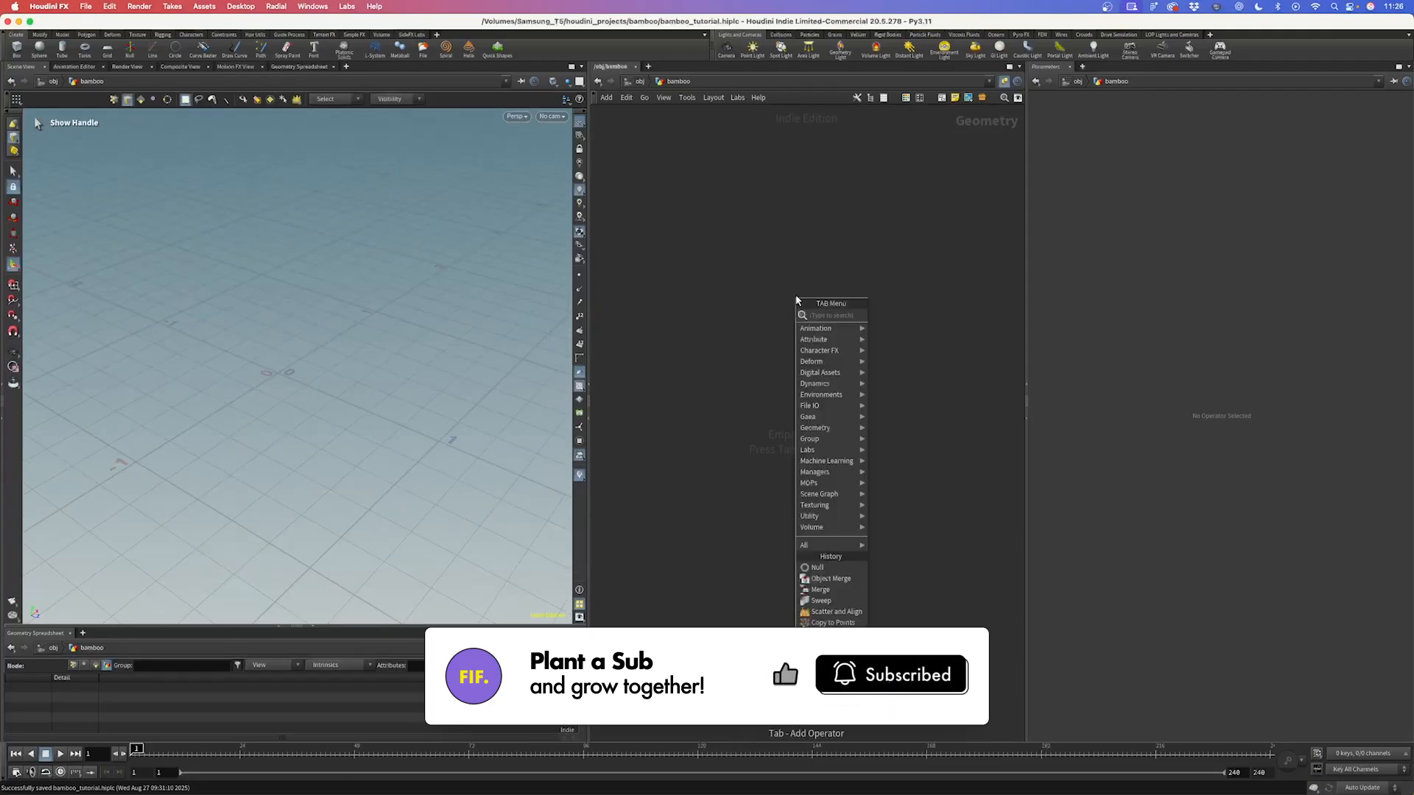
{"action": "type", "text": "circle"}
{"action": "key", "text": "Return"}
{"action": "left_click", "coordinate": [745, 255]}
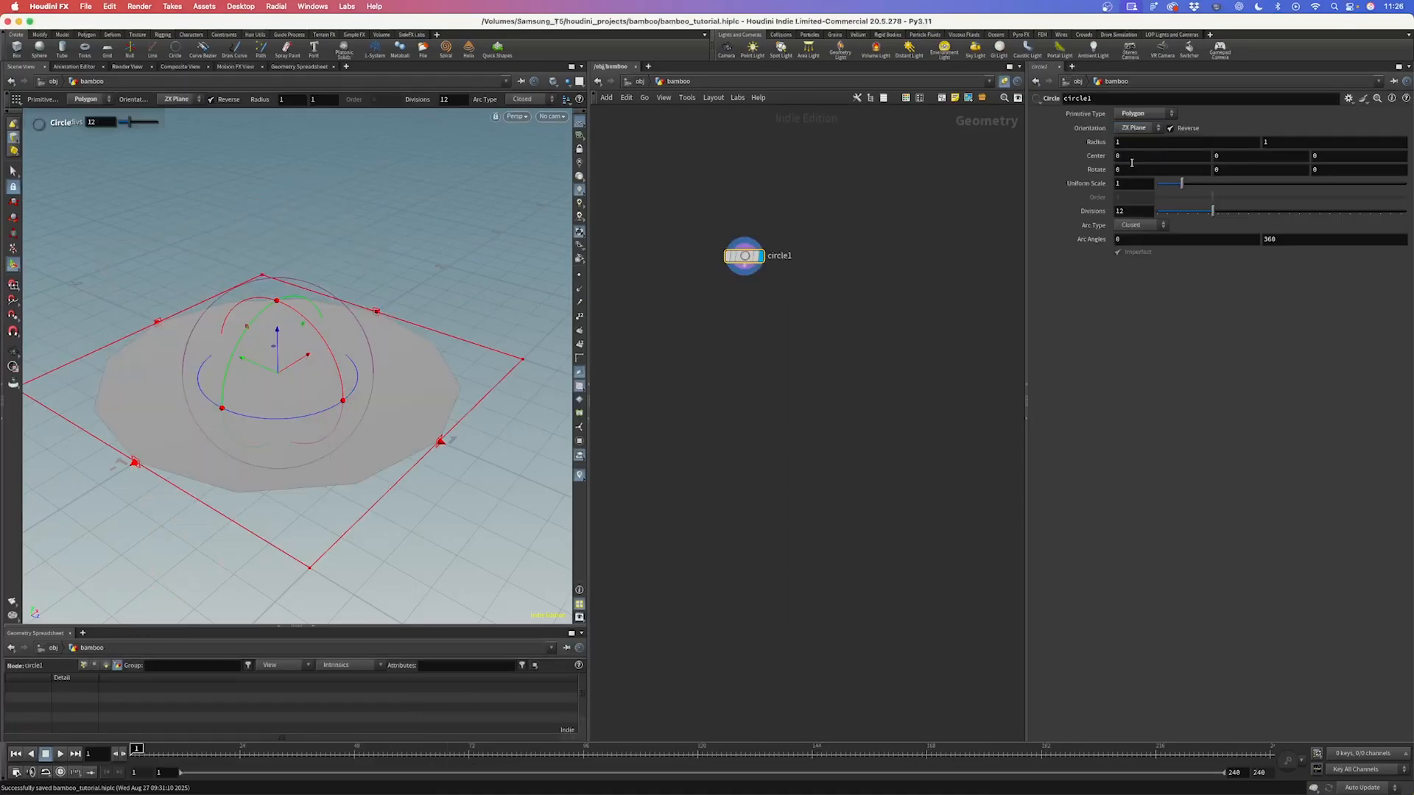
Step: Append a Scatter node to the circle and display its result
{"action": "left_click", "coordinate": [746, 277]}
{"action": "key", "text": "Tab"}
{"action": "type", "text": "scatter"}
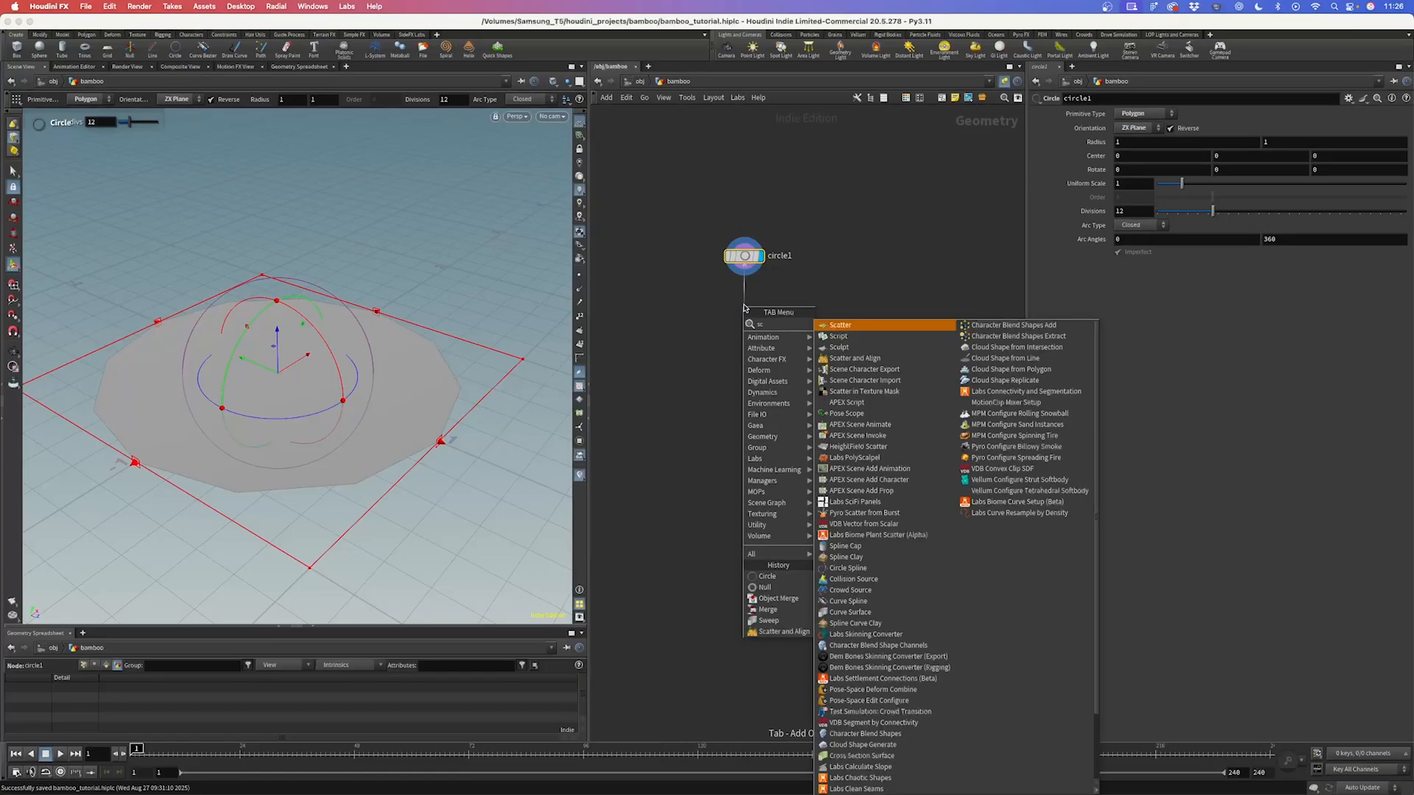
{"action": "key", "text": "Return"}
{"action": "left_click", "coordinate": [745, 308]}
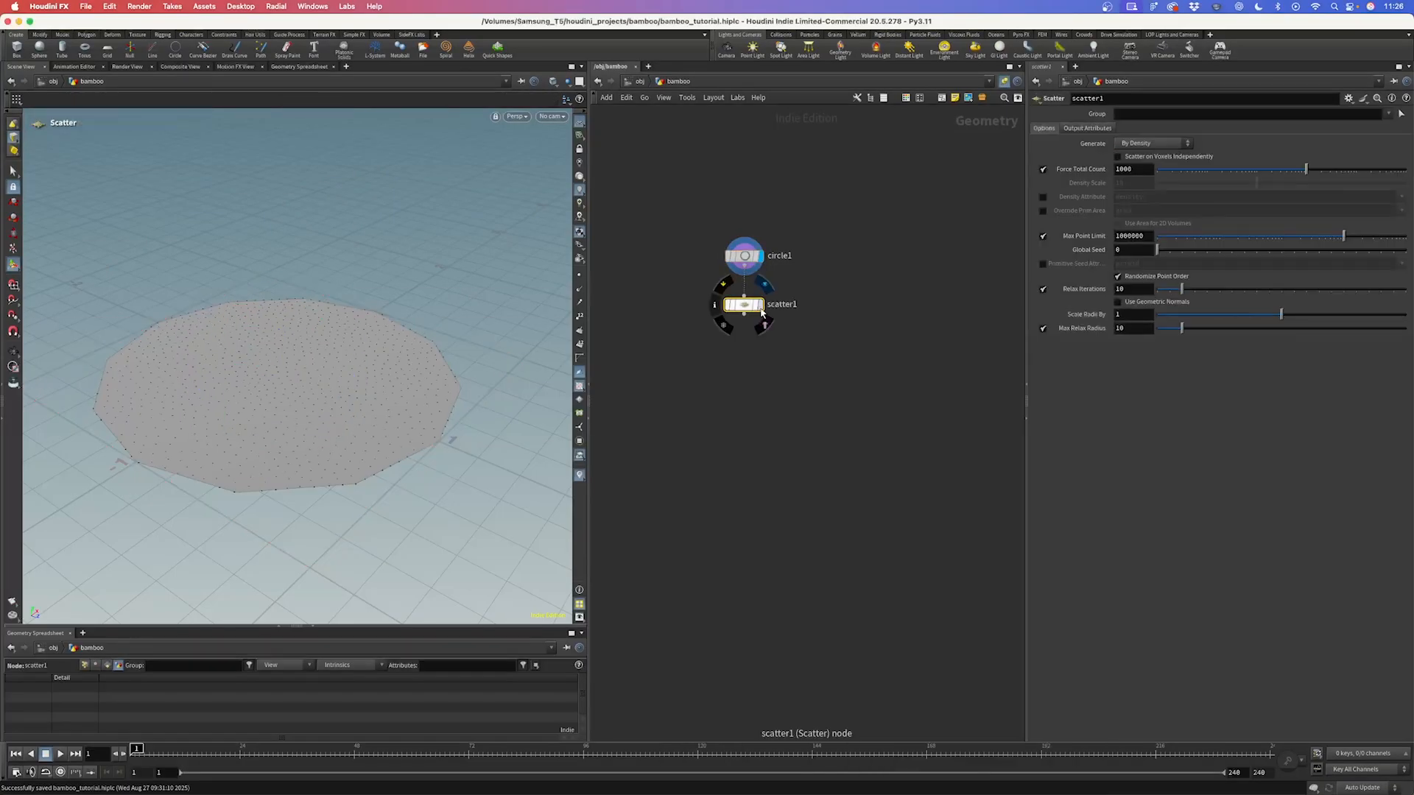
{"action": "left_click", "coordinate": [762, 305]}
Step: Set the Scatter node's forced total count to 7 and its relax iterations to 2
{"action": "left_click_drag", "start_coordinate": [1306, 170], "coordinate": [1199, 173]}
{"action": "left_click_drag", "start_coordinate": [227, 372], "coordinate": [461, 356], "text": "alt"}
{"action": "left_click_drag", "start_coordinate": [1182, 290], "coordinate": [1162, 293]}
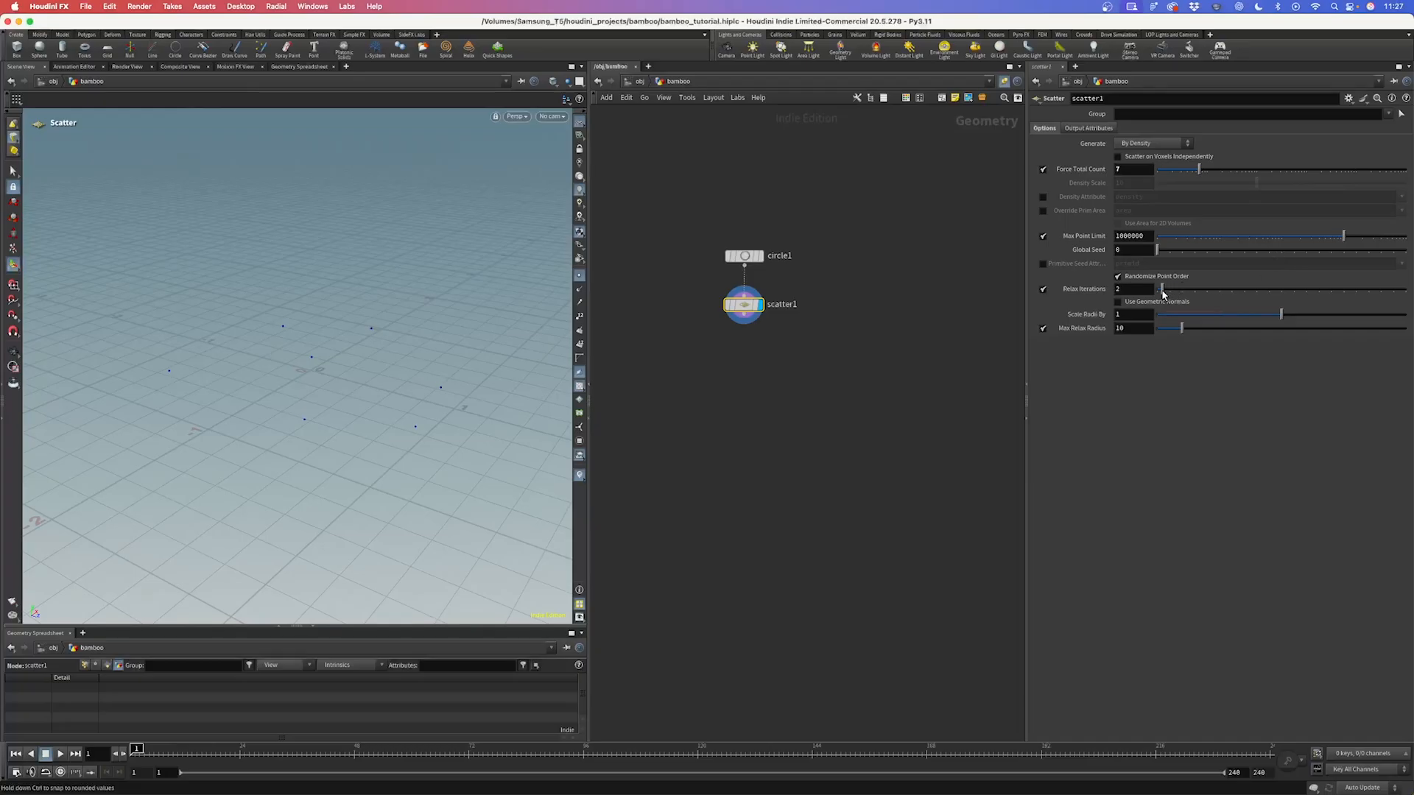
{"action": "left_click_drag", "start_coordinate": [272, 366], "coordinate": [287, 373], "text": "alt"}
Step: Place the Scatter node closer below the circle, colour it blue and save the scene
{"action": "left_click_drag", "start_coordinate": [746, 305], "coordinate": [747, 297]}
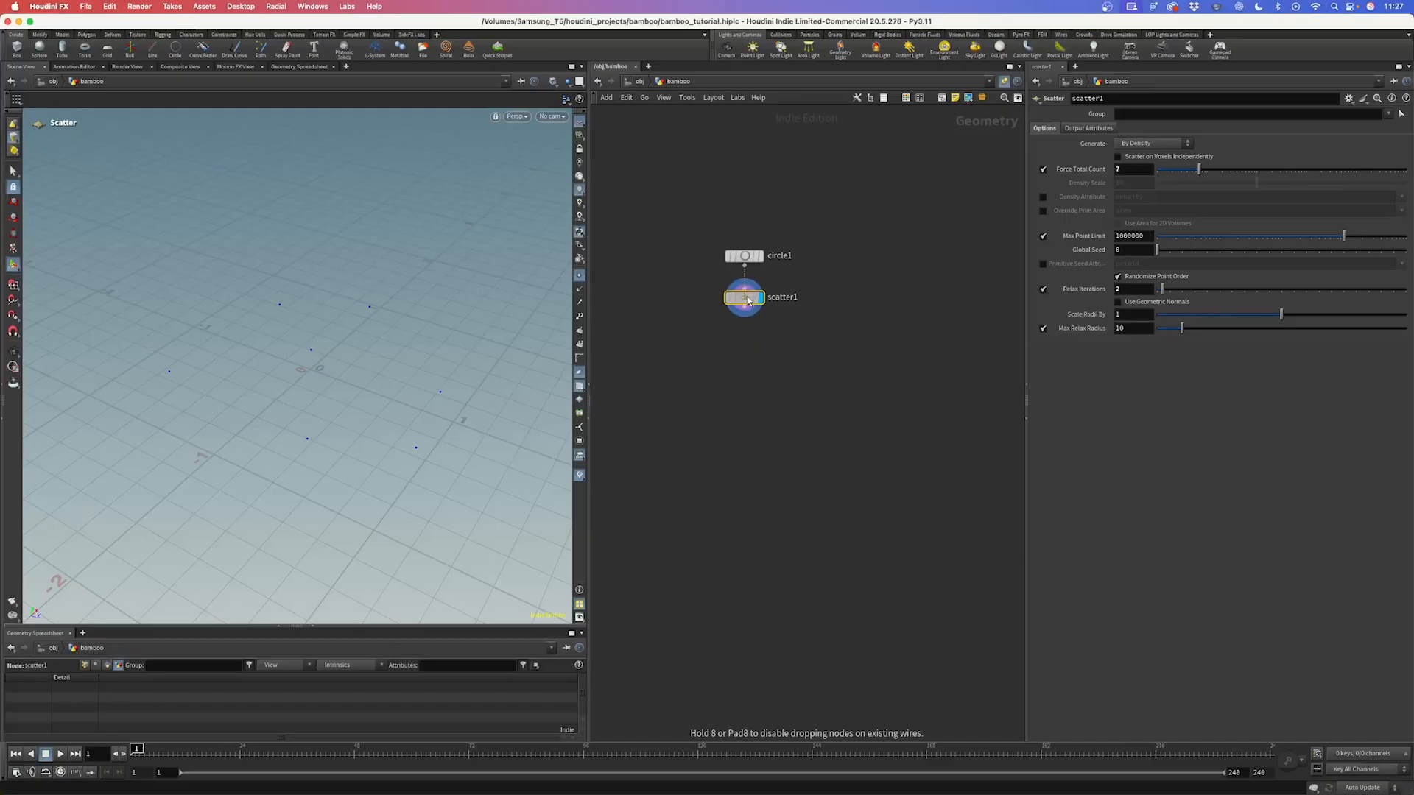
{"action": "key", "text": "super+a"}
{"action": "left_click_drag", "start_coordinate": [800, 384], "coordinate": [736, 295]}
{"action": "key", "text": "c"}
{"action": "left_click", "coordinate": [962, 708]}
{"action": "key", "text": "super+s"}
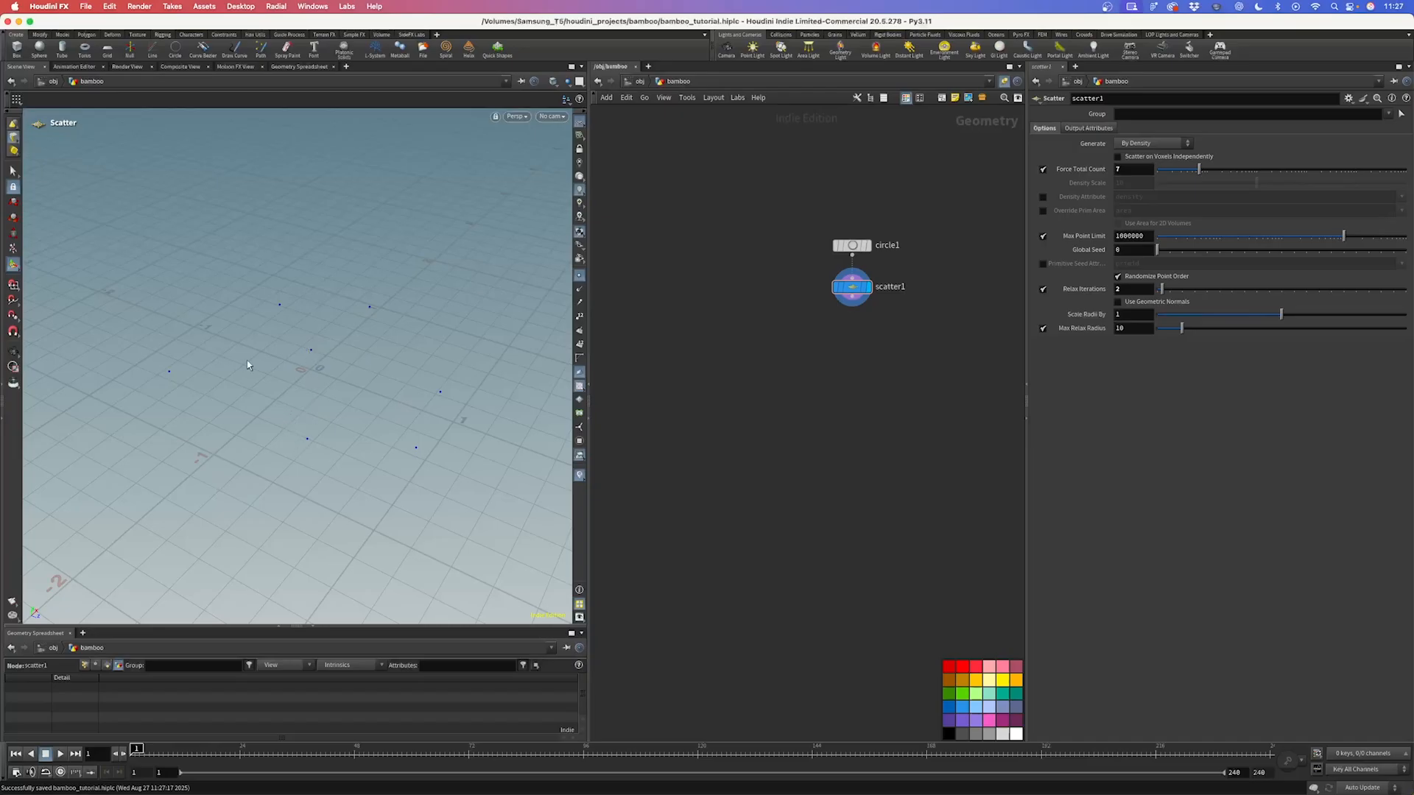
Step: Add a Line node beside the circle and scatter chain
{"action": "key", "text": "Tab"}
{"action": "type", "text": "line"}
{"action": "key", "text": "Return"}
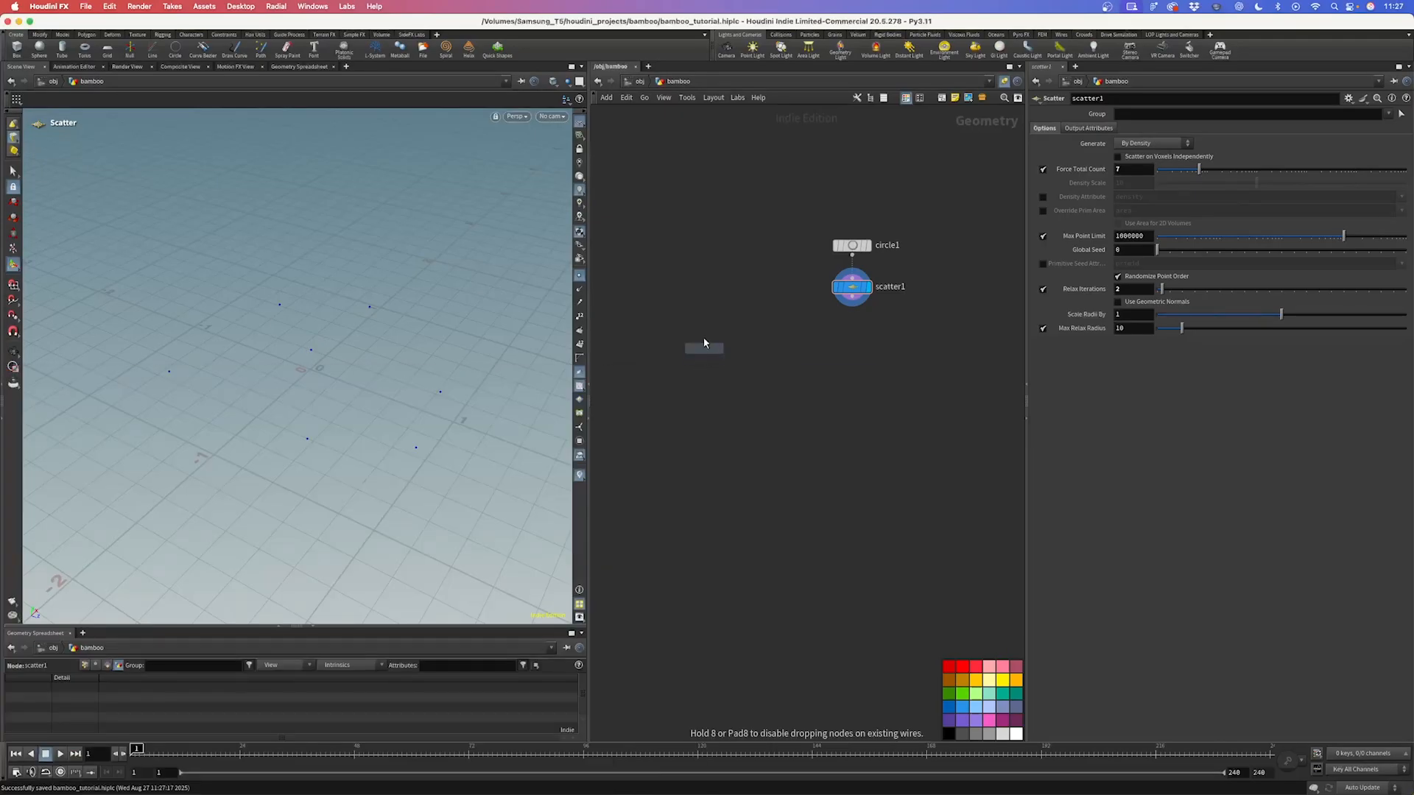
{"action": "left_click", "coordinate": [705, 284]}
Step: Add a Copy to Points node that copies the line onto the scattered points, and display it
{"action": "key", "text": "Tab"}
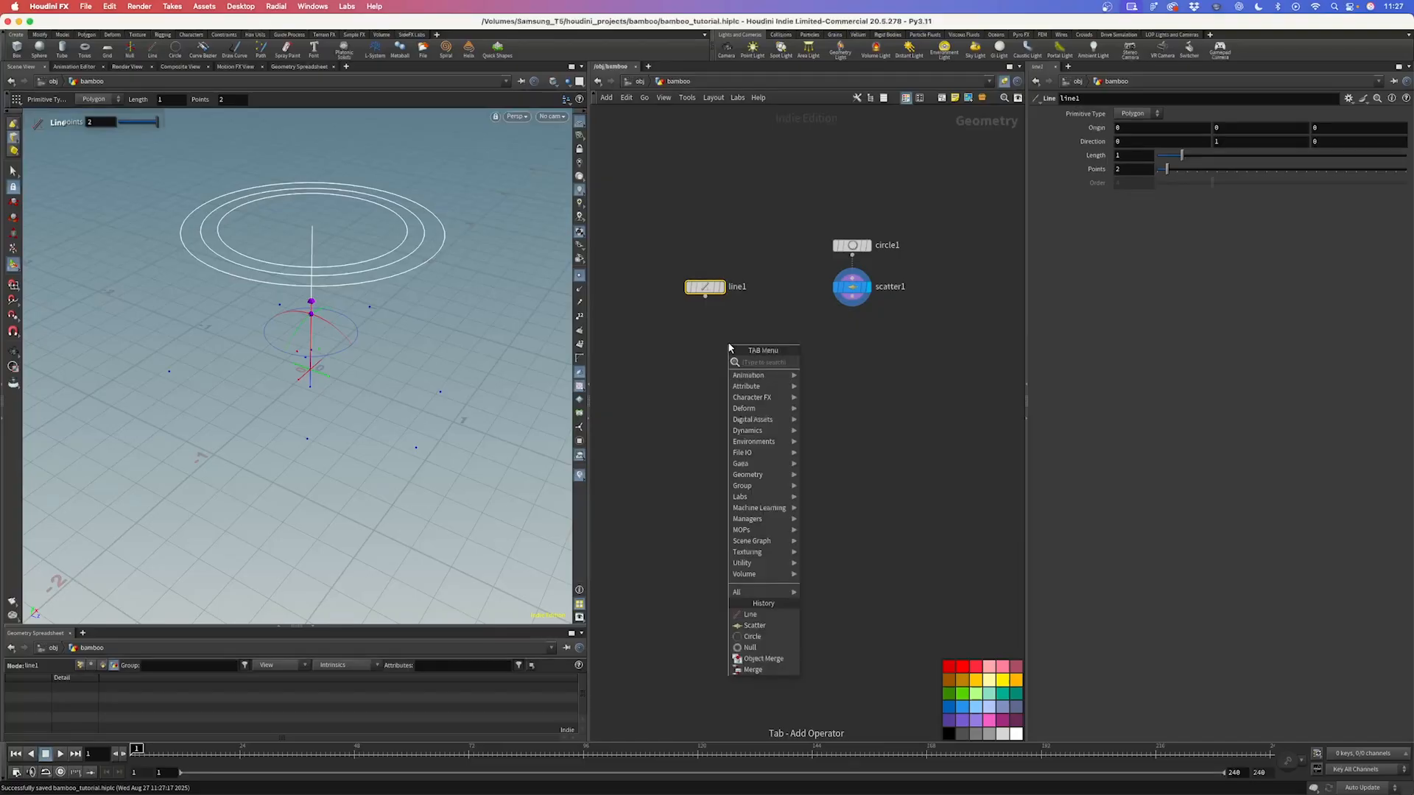
{"action": "type", "text": "copy to p"}
{"action": "key", "text": "Return"}
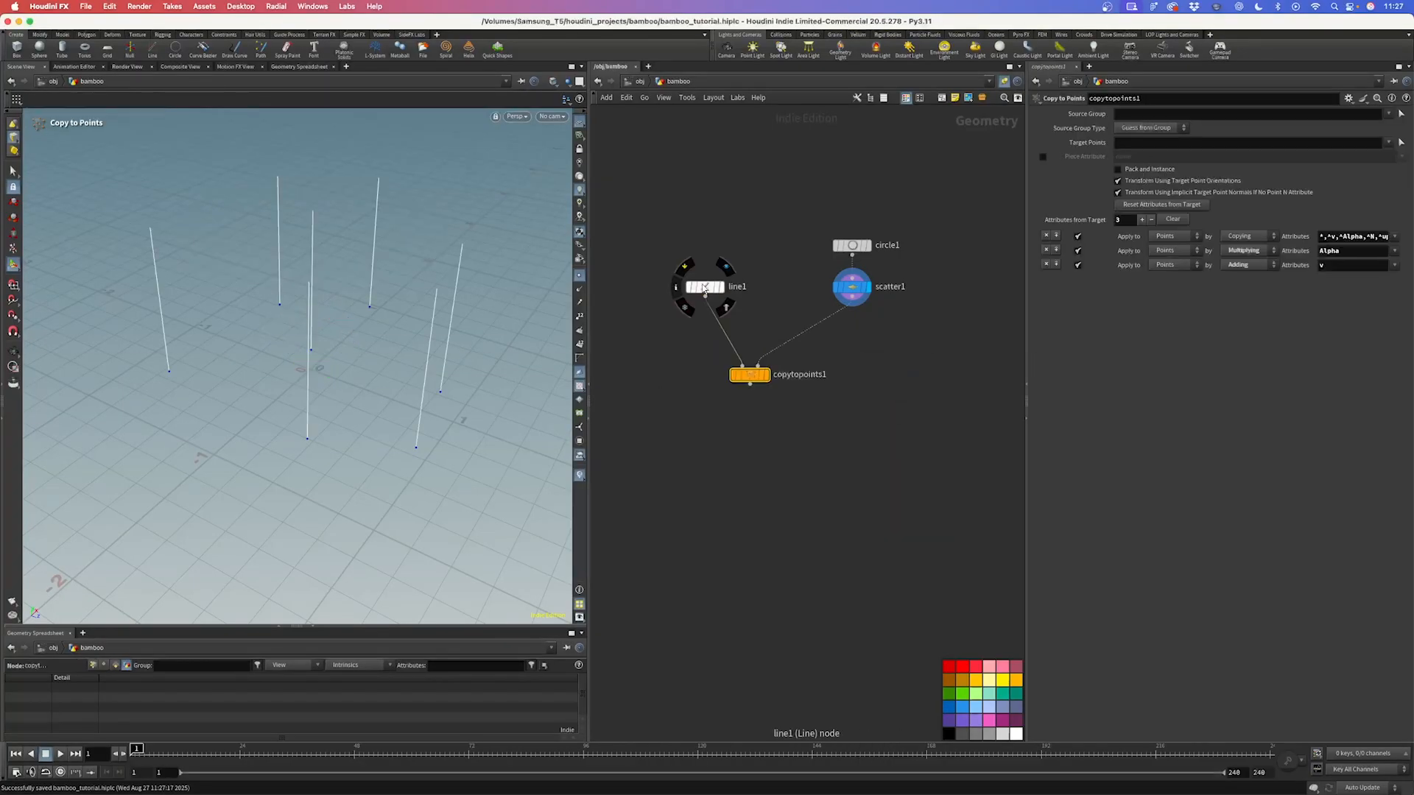
{"action": "left_click_drag", "start_coordinate": [706, 289], "coordinate": [679, 313]}
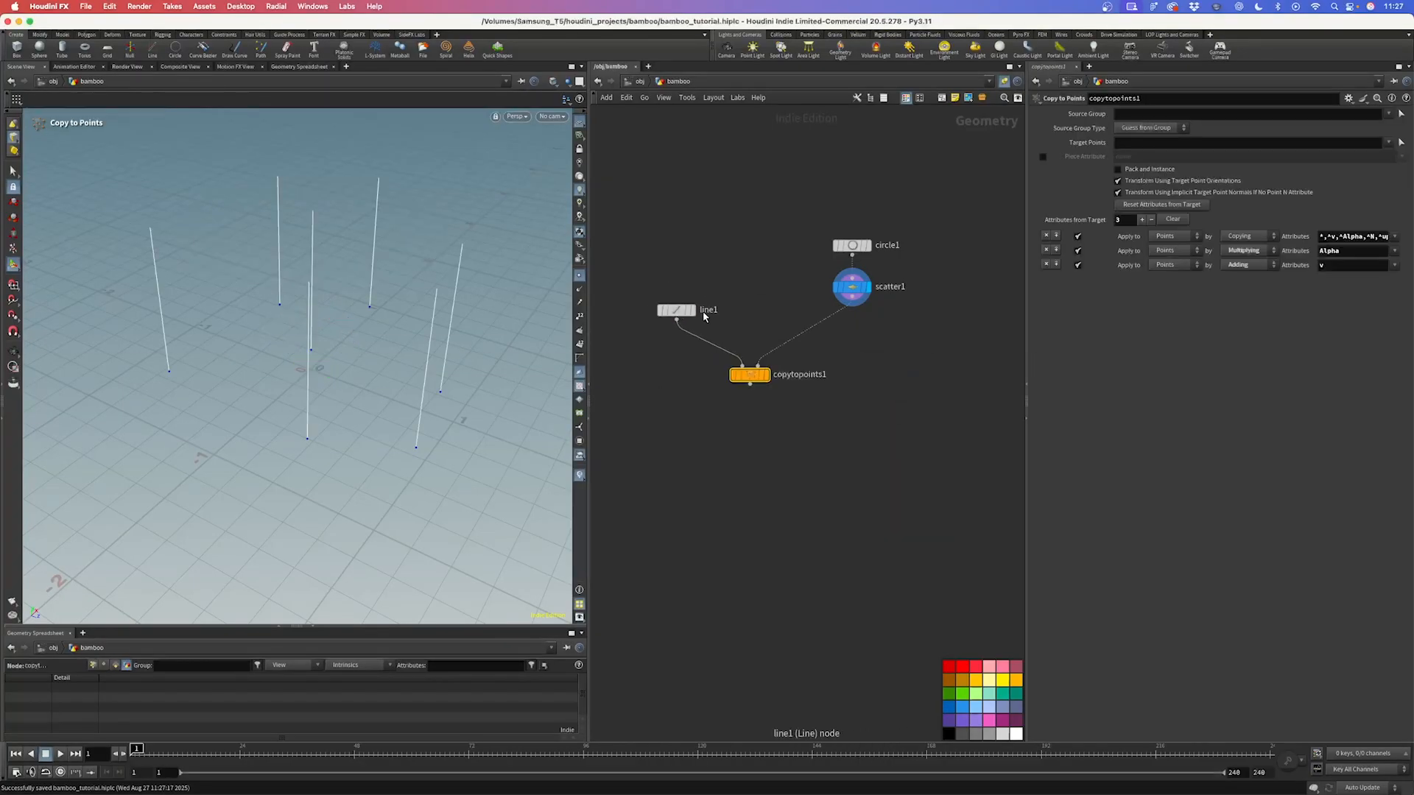
{"action": "left_click", "coordinate": [693, 311]}
{"action": "left_click", "coordinate": [767, 377]}
{"action": "left_click_drag", "start_coordinate": [753, 379], "coordinate": [748, 379]}
{"action": "left_click_drag", "start_coordinate": [379, 350], "coordinate": [352, 340], "text": "alt"}
{"action": "scroll", "coordinate": [813, 341], "scroll_direction": "up", "scroll_amount": 2}
Step: Insert a Scatter and Align node between scatter1 and copytopoints1, with both of its inputs fed by scatter1
{"action": "key", "text": "Tab"}
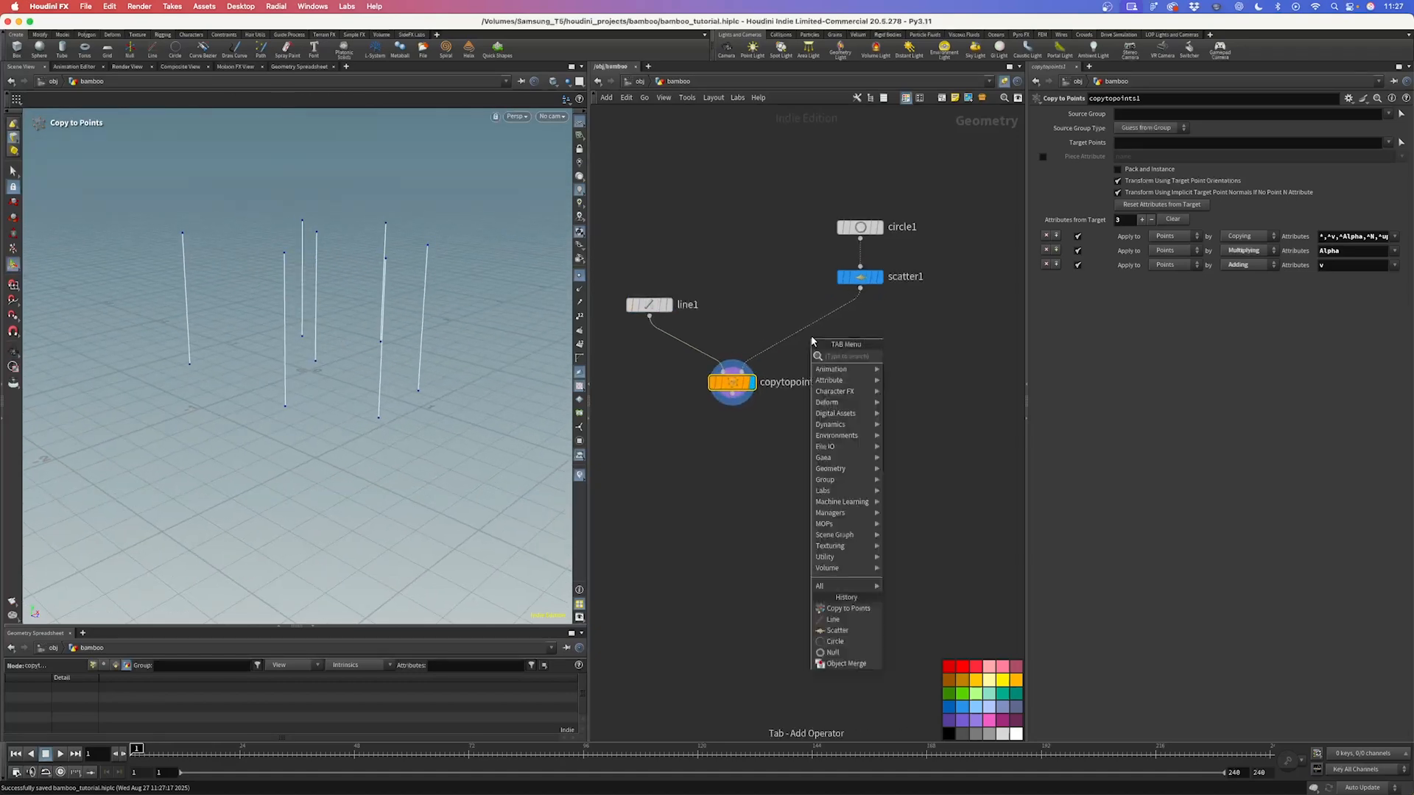
{"action": "type", "text": "rand"}
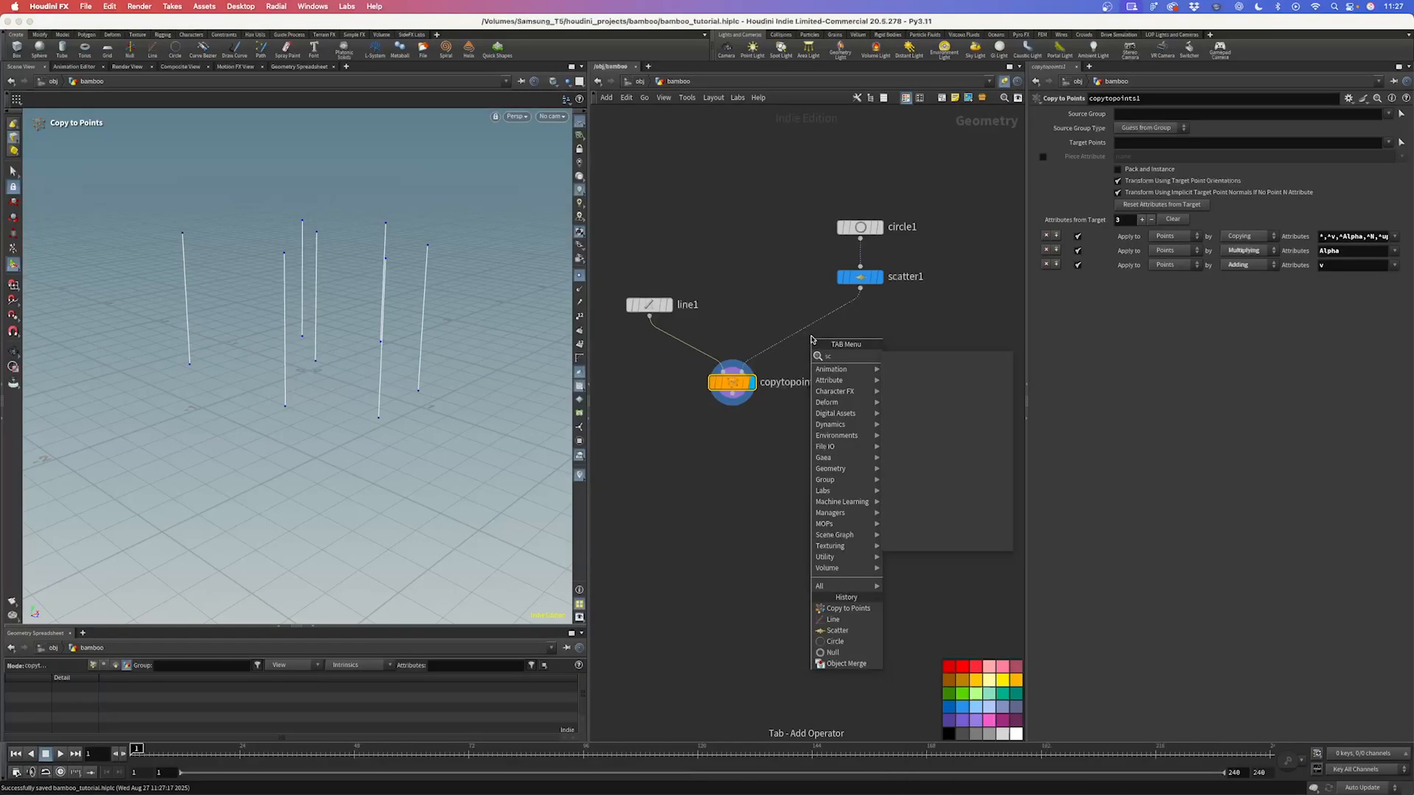
{"action": "key", "text": "Return"}
{"action": "left_click", "coordinate": [813, 341]}
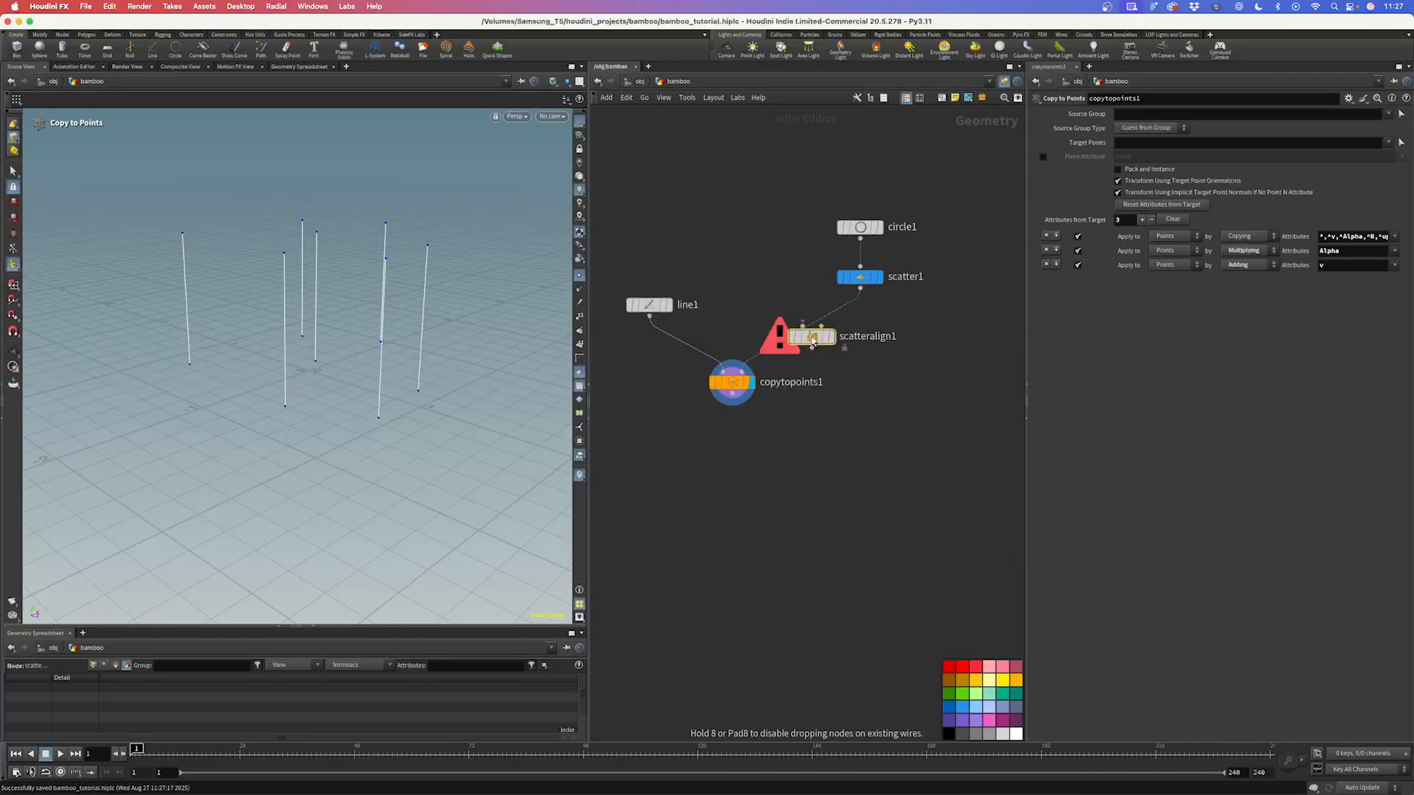
{"action": "left_click_drag", "start_coordinate": [818, 331], "coordinate": [870, 320]}
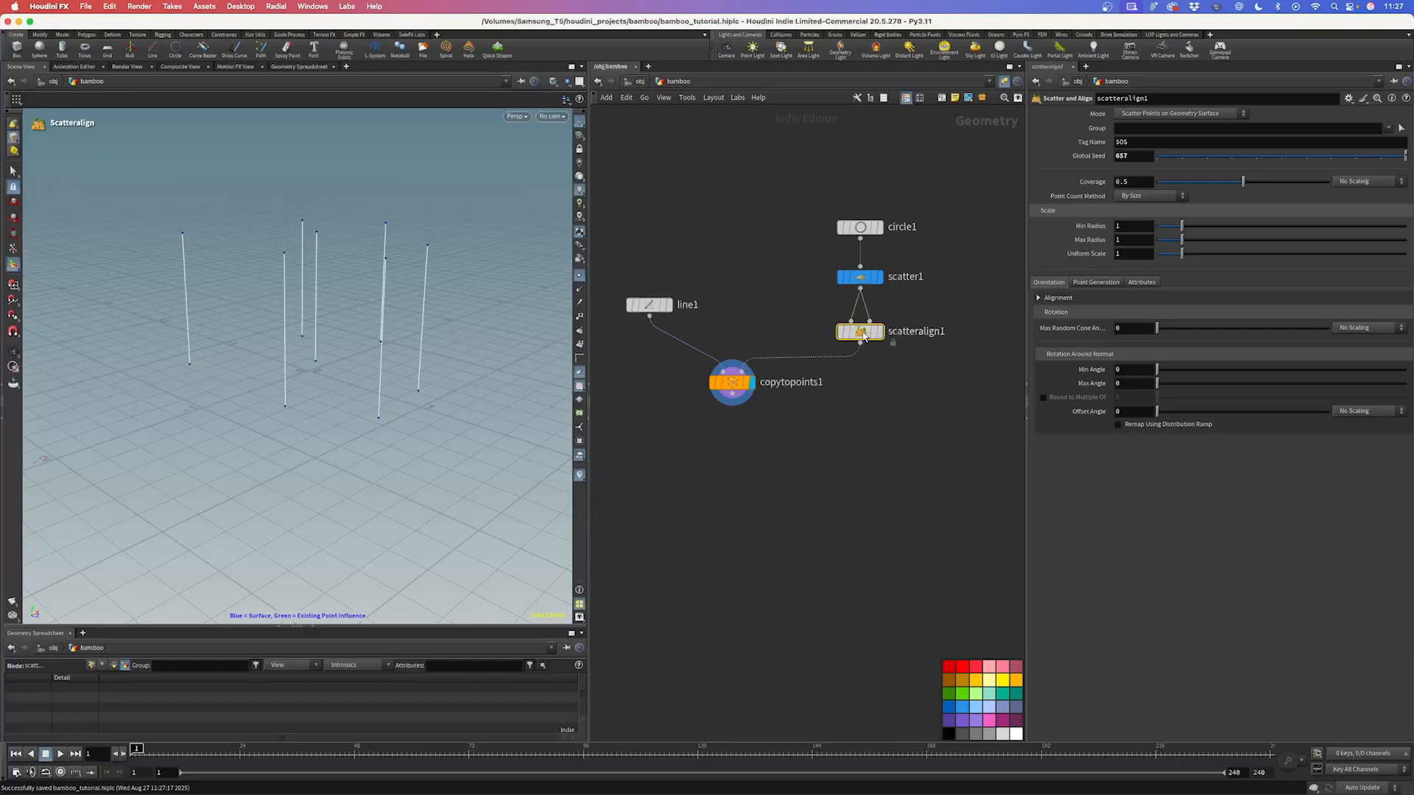
Step: Set the Scatter and Align mode to Add Attributes to Existing Point Cloud and the minimum radius to 0.8
{"action": "left_click", "coordinate": [1155, 116]}
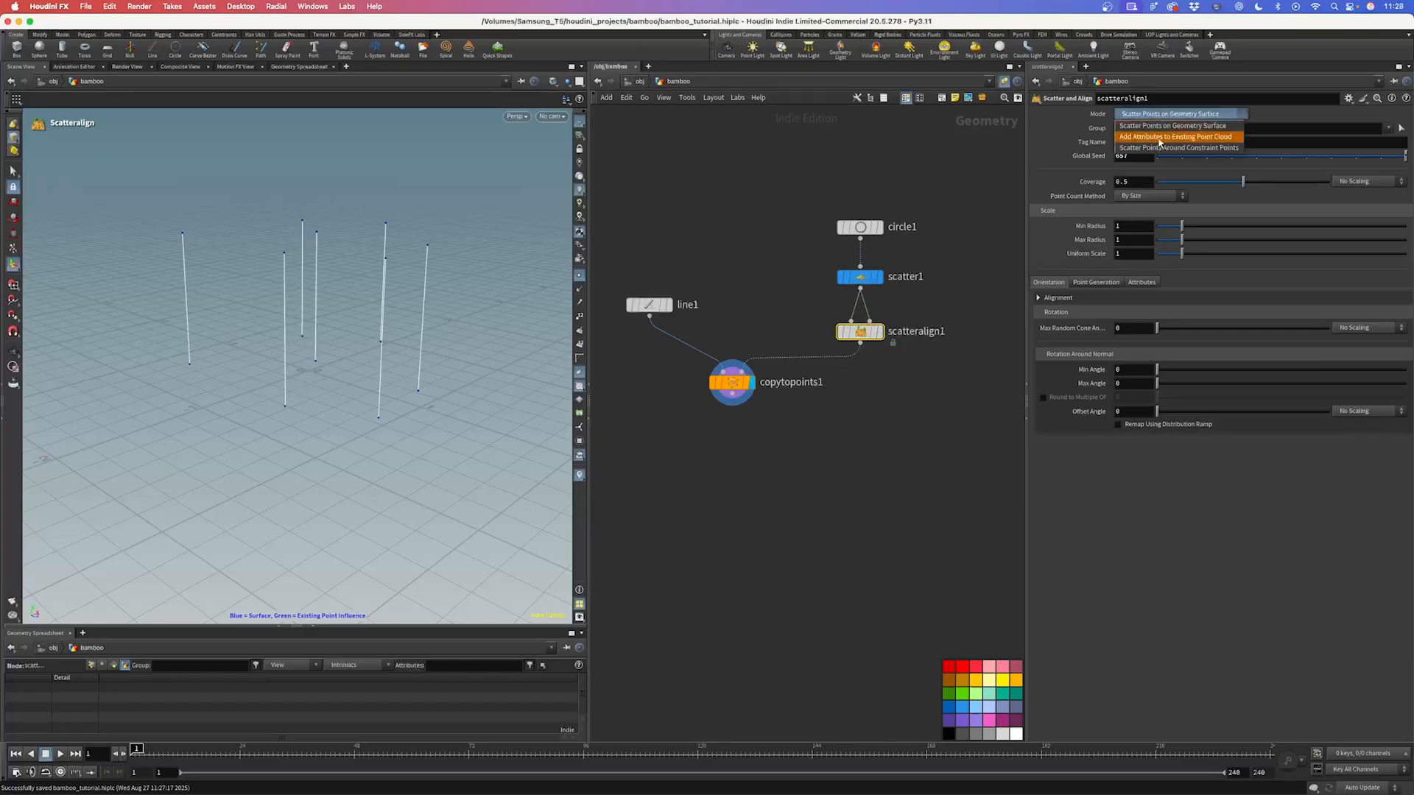
{"action": "left_click", "coordinate": [1186, 138]}
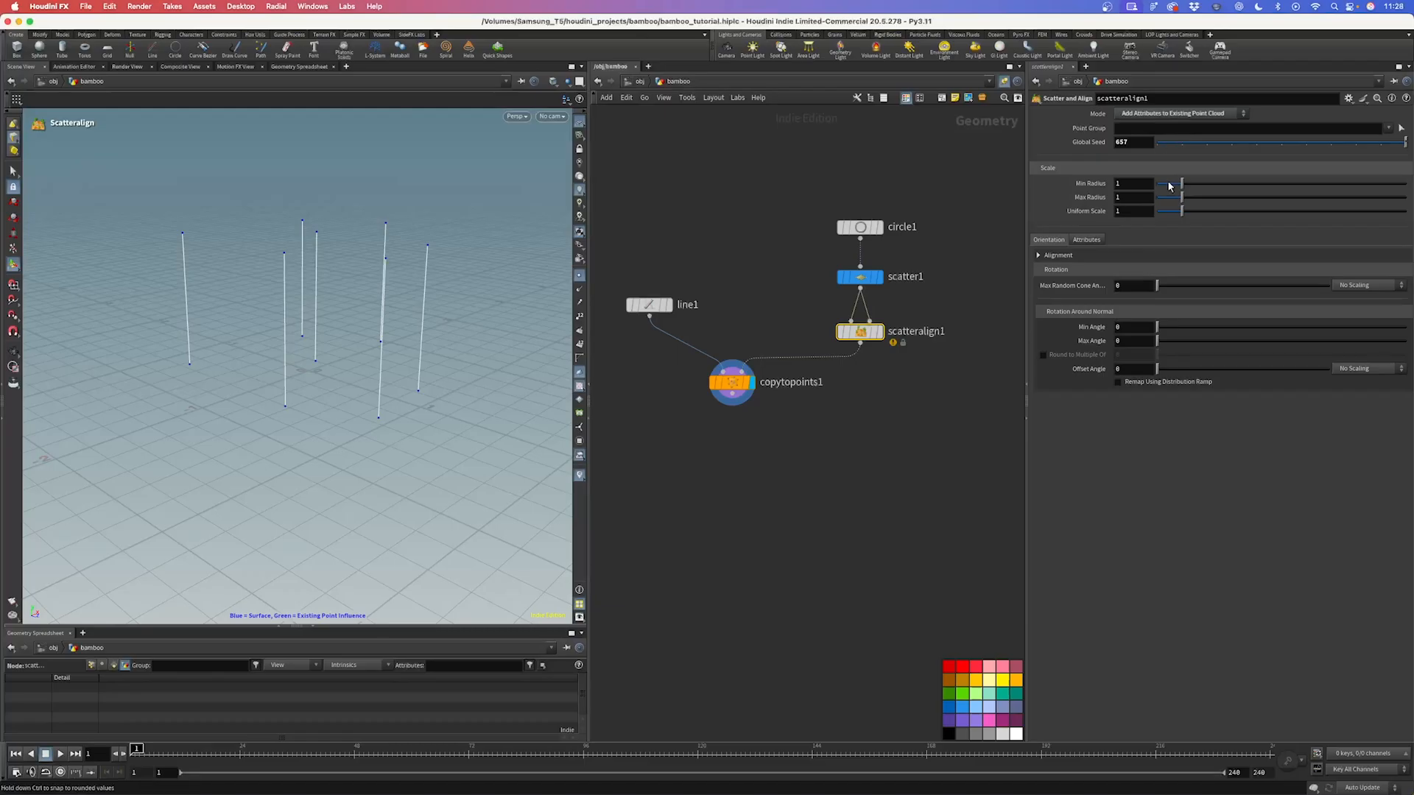
{"action": "left_click_drag", "start_coordinate": [1181, 185], "coordinate": [1174, 187]}
{"action": "left_click", "coordinate": [1144, 184]}
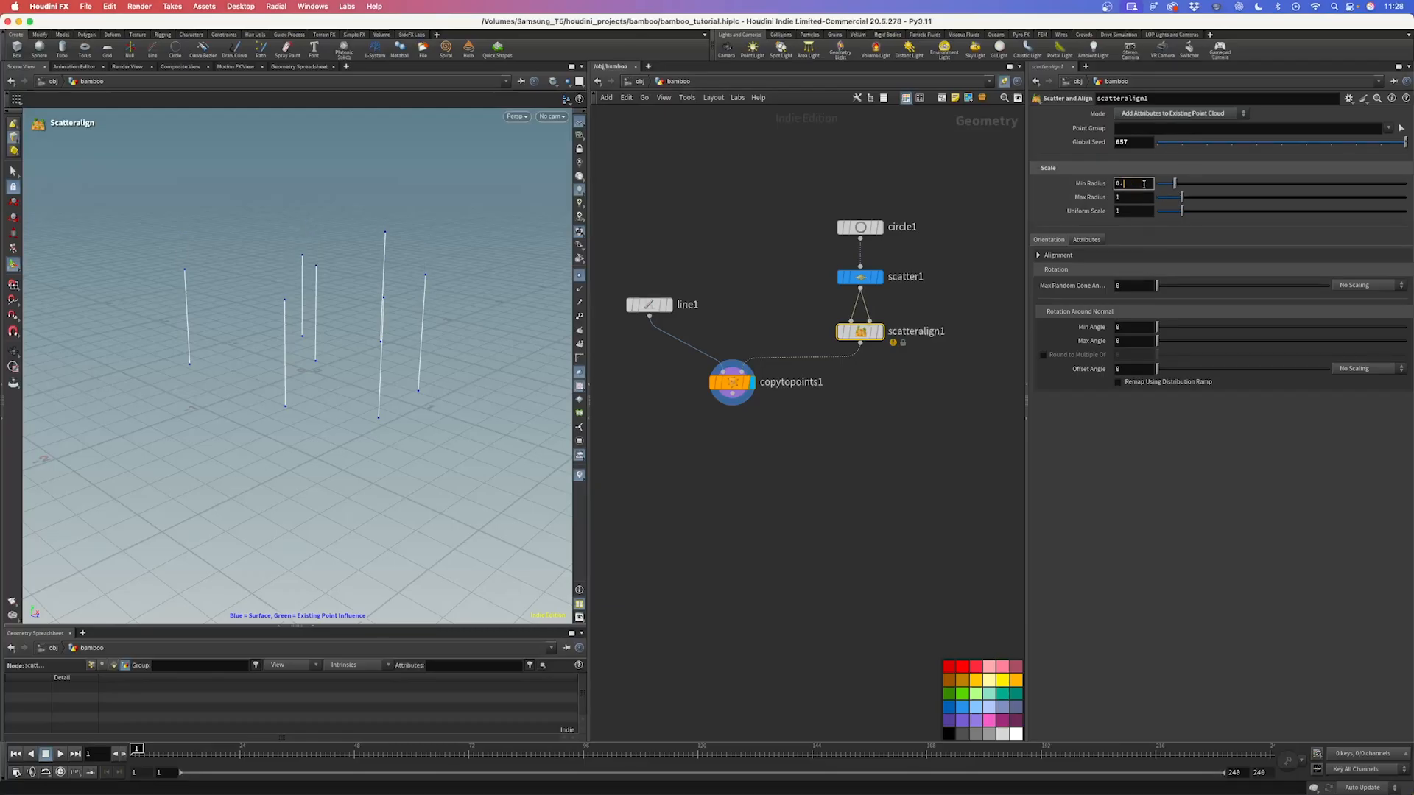
{"action": "type", "text": "0.8"}
{"action": "key", "text": "Return"}
Step: Set the Scatter and Align node's maximum radius to 1.2 and its uniform scale to 2
{"action": "left_click", "coordinate": [1134, 199]}
{"action": "type", "text": "11.2"}
{"action": "key", "text": "Return"}
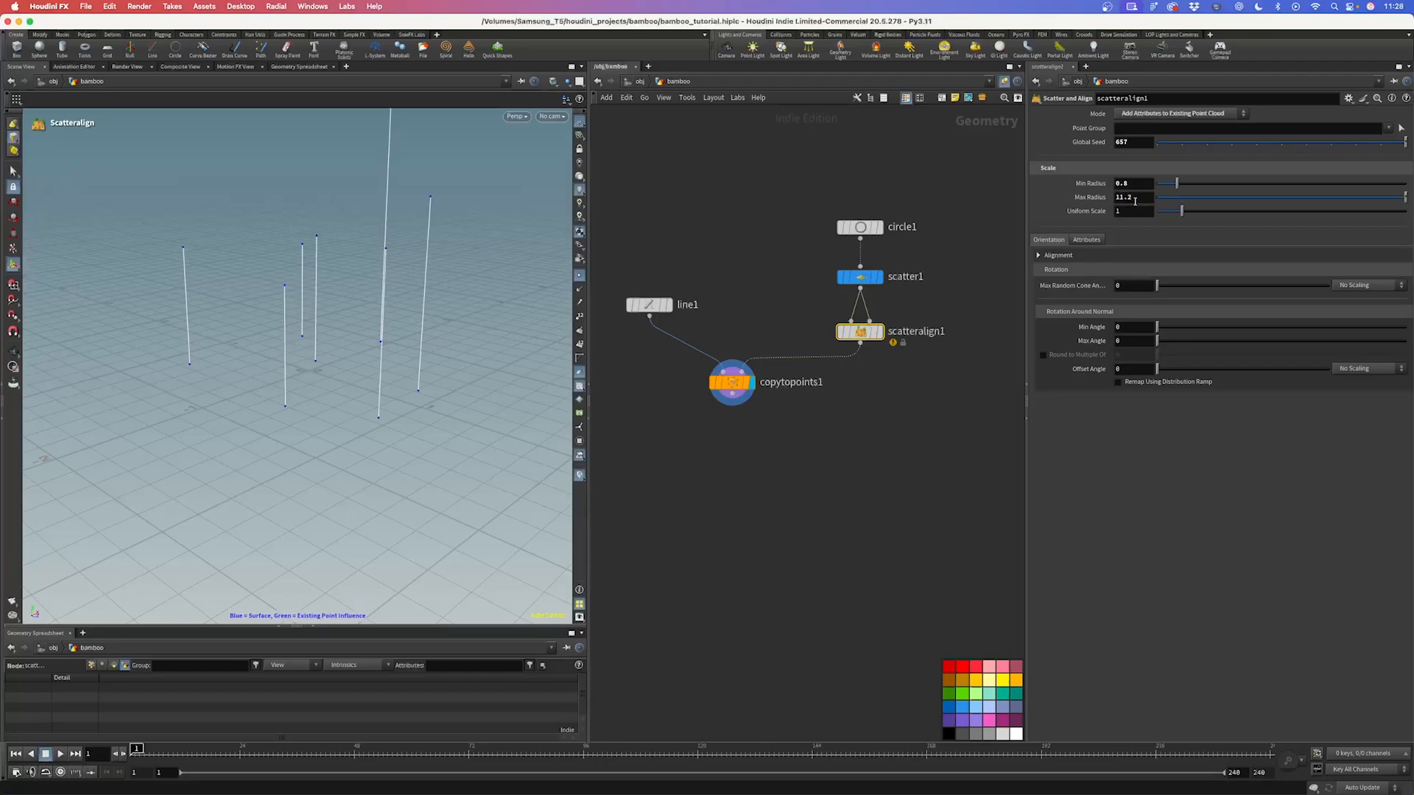
{"action": "left_click_drag", "start_coordinate": [1135, 198], "coordinate": [1098, 203]}
{"action": "type", "text": "1.2"}
{"action": "key", "text": "Tab"}
{"action": "type", "text": "2"}
{"action": "left_click", "coordinate": [922, 166]}
{"action": "key", "text": "Escape"}
{"action": "mouse_move", "coordinate": [427, 268]}
{"action": "left_mouse_down"}
{"action": "mouse_move", "coordinate": [351, 287]}
{"action": "mouse_move", "coordinate": [452, 268]}
{"action": "mouse_move", "coordinate": [496, 278]}
{"action": "mouse_move", "coordinate": [429, 287]}
{"action": "mouse_move", "coordinate": [441, 280]}
{"action": "left_mouse_up"}
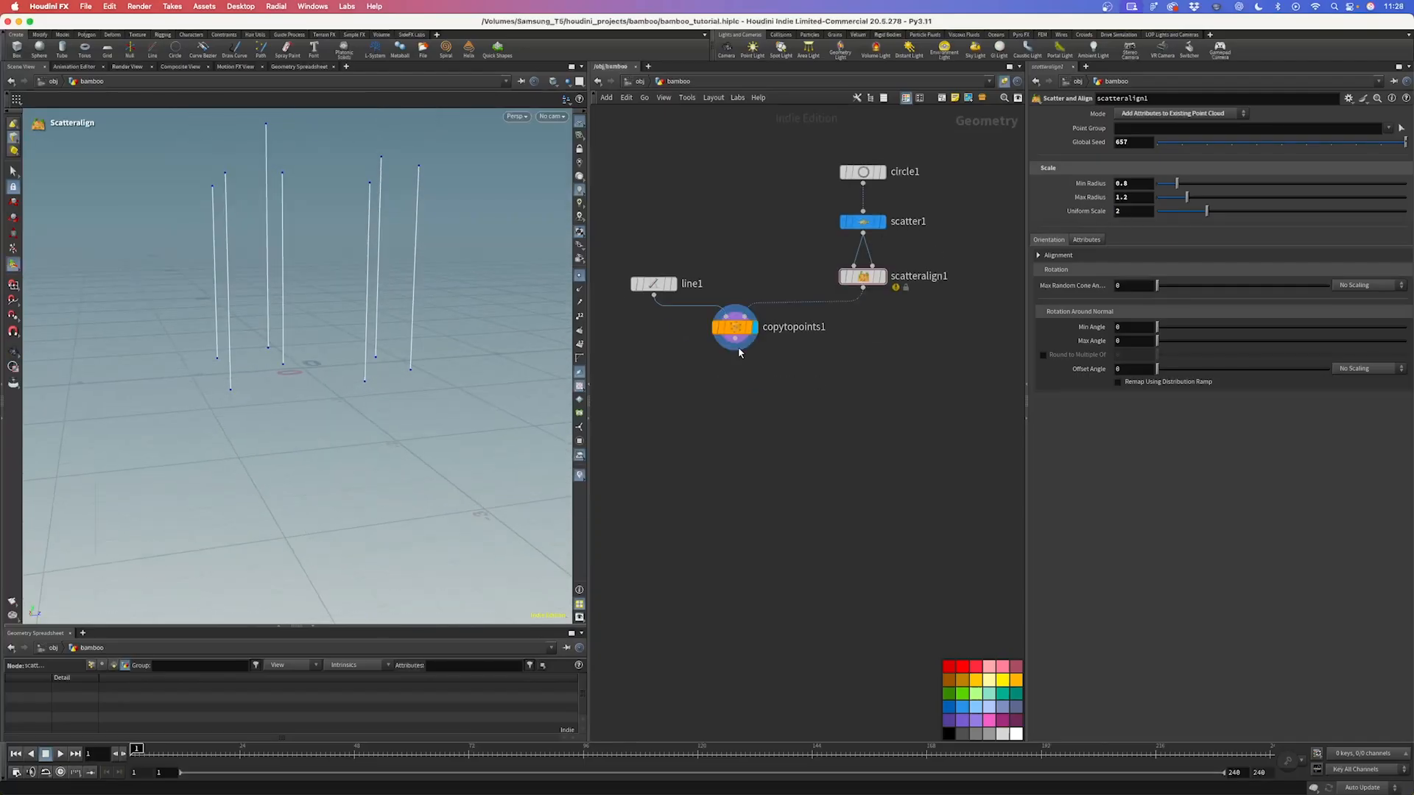
Step: Append a Resample node to copytopoints1 and enable its Curve U attribute output
{"action": "left_click_drag", "start_coordinate": [738, 349], "coordinate": [738, 386]}
{"action": "type", "text": "resamp"}
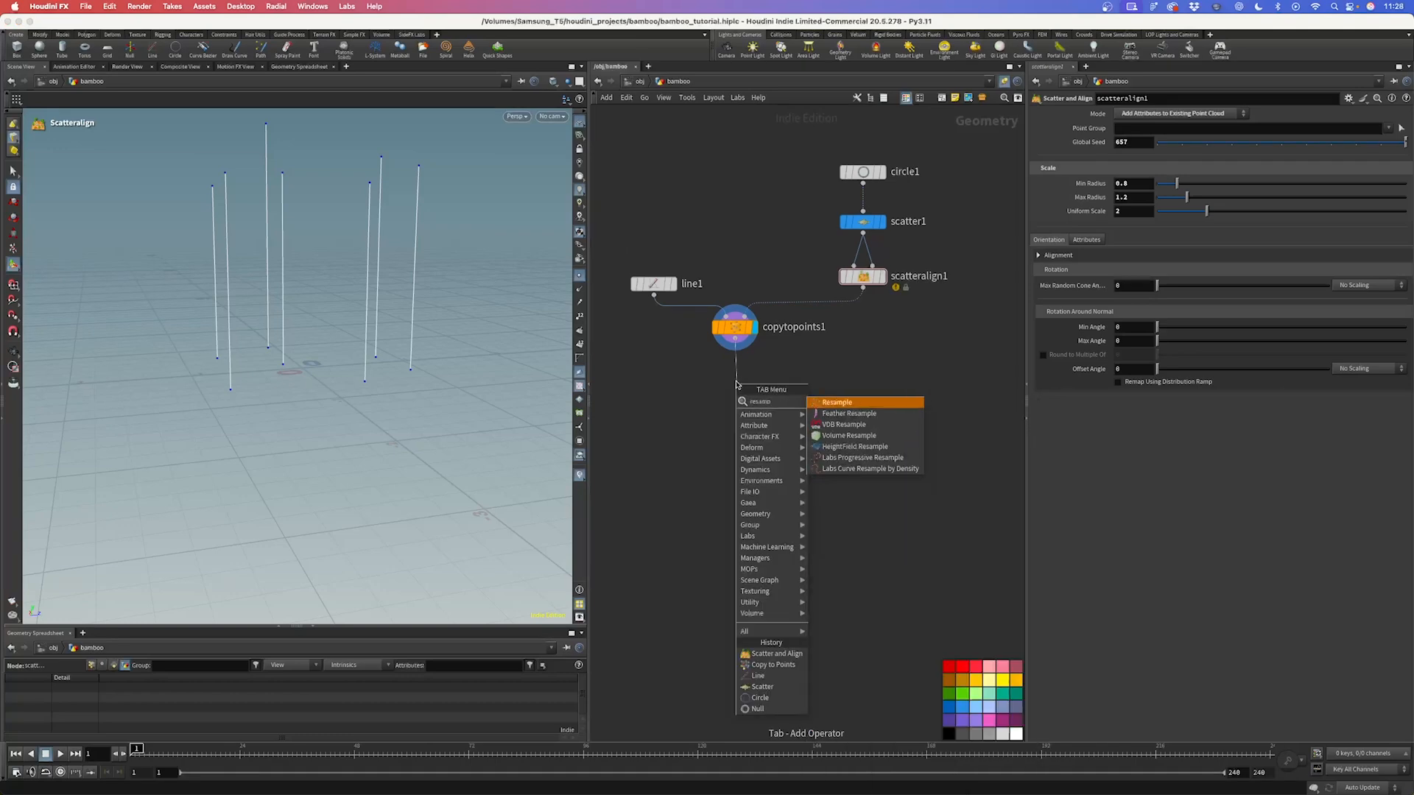
{"action": "key", "text": "Return"}
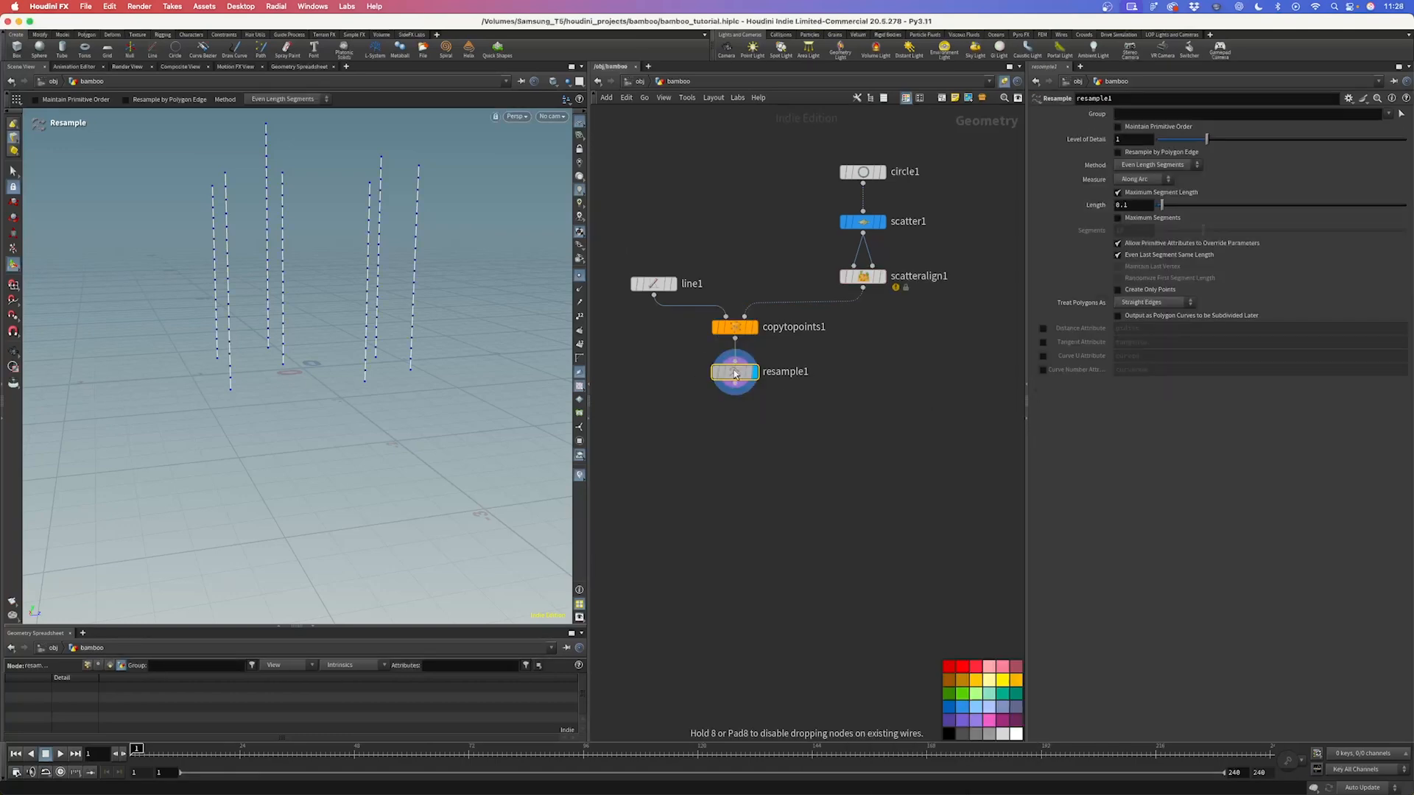
{"action": "left_click", "coordinate": [1042, 356]}
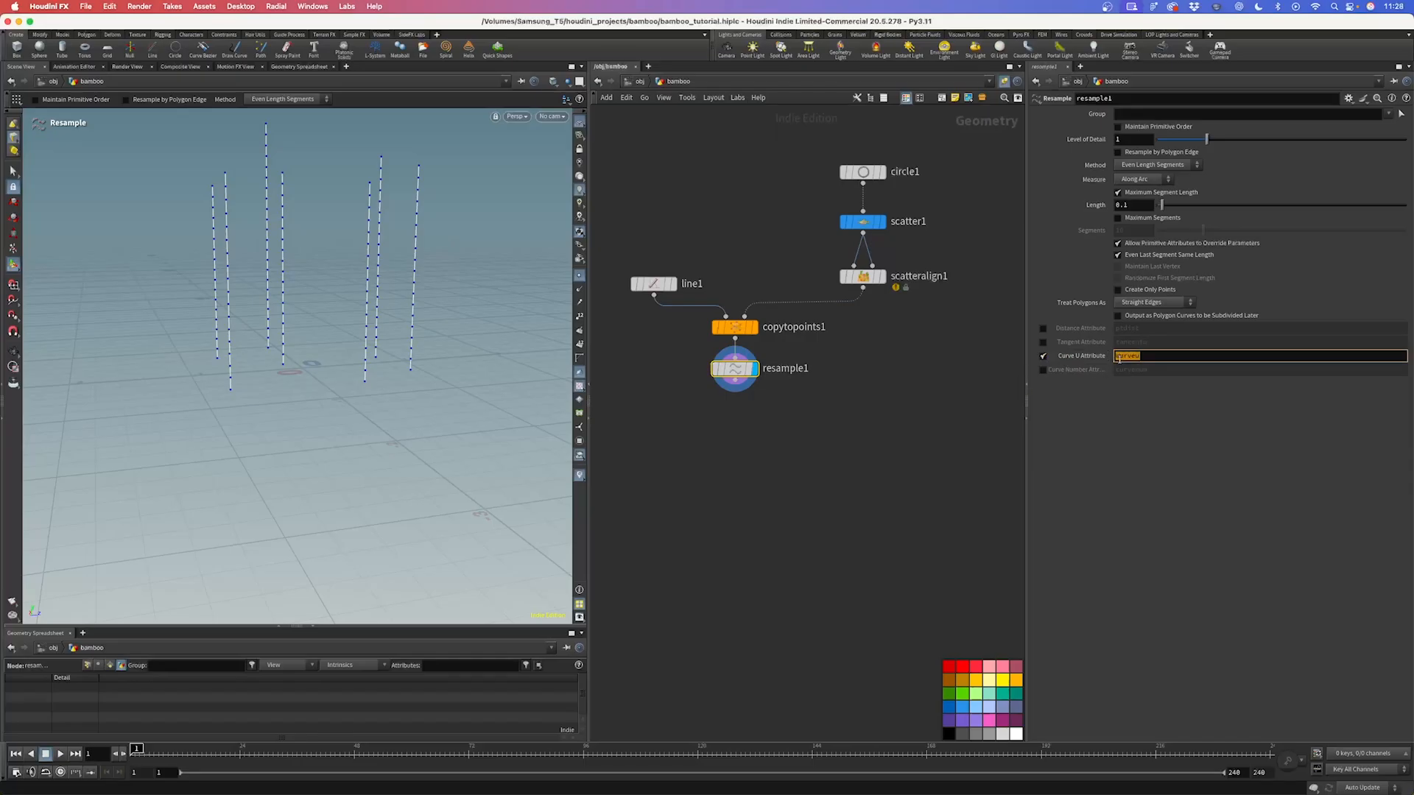
Step: Examine the resampled points' curveu values in the geometry spreadsheet, sorted by that attribute, and compare them with the lines
{"action": "left_click", "coordinate": [89, 665]}
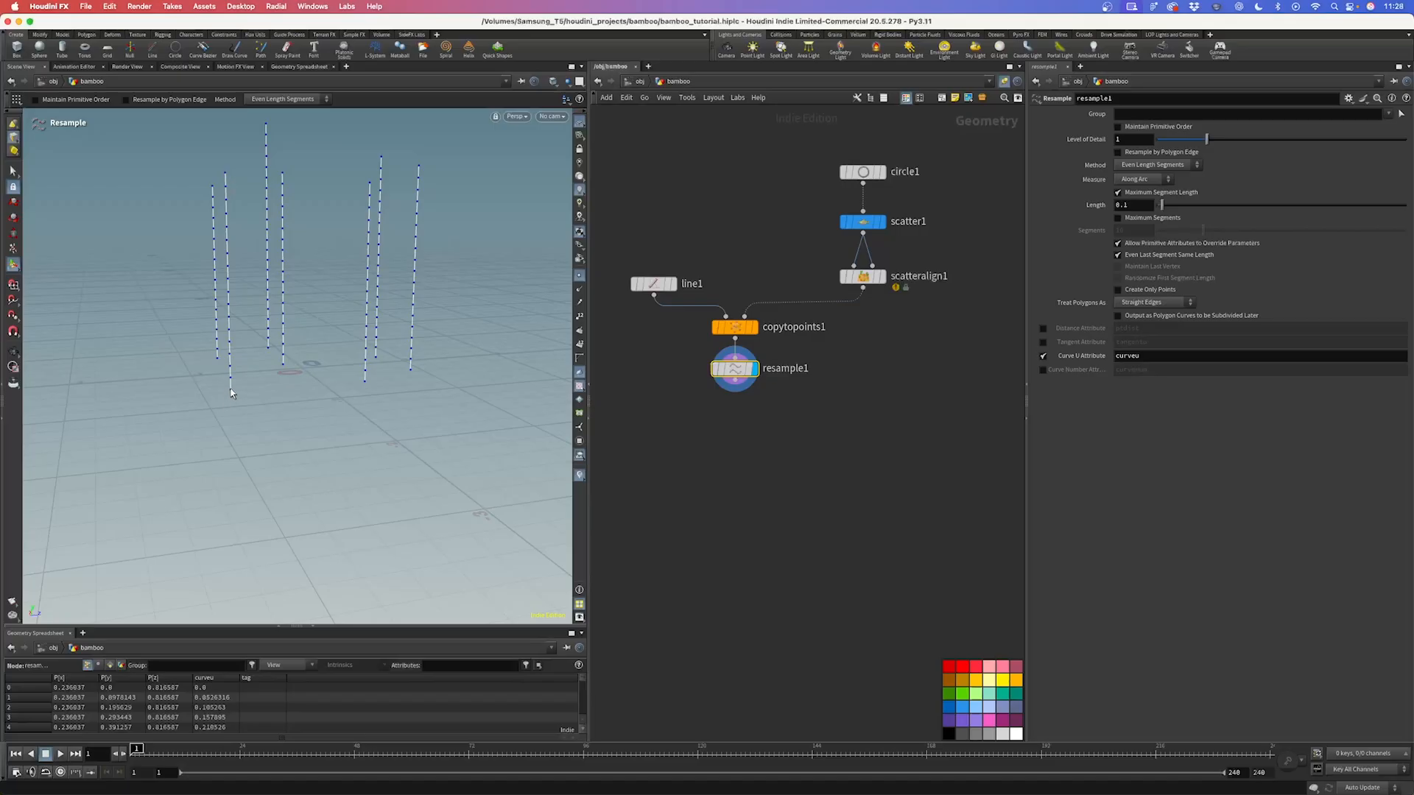
{"action": "left_click", "coordinate": [207, 678]}
{"action": "left_click", "coordinate": [210, 679]}
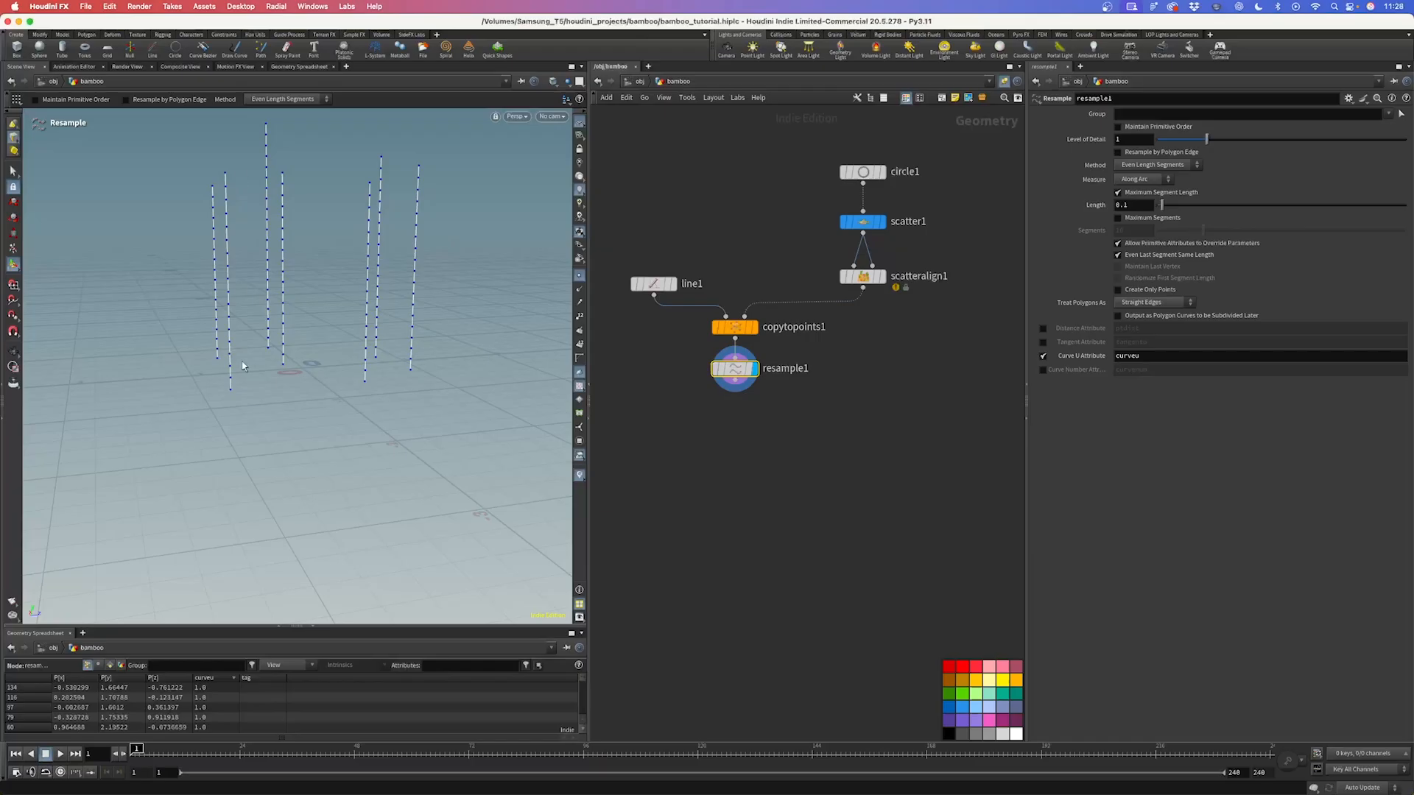
{"action": "key", "text": "Escape"}
{"action": "left_click_drag", "start_coordinate": [269, 245], "coordinate": [309, 331]}
{"action": "left_click_drag", "start_coordinate": [413, 388], "coordinate": [369, 382]}
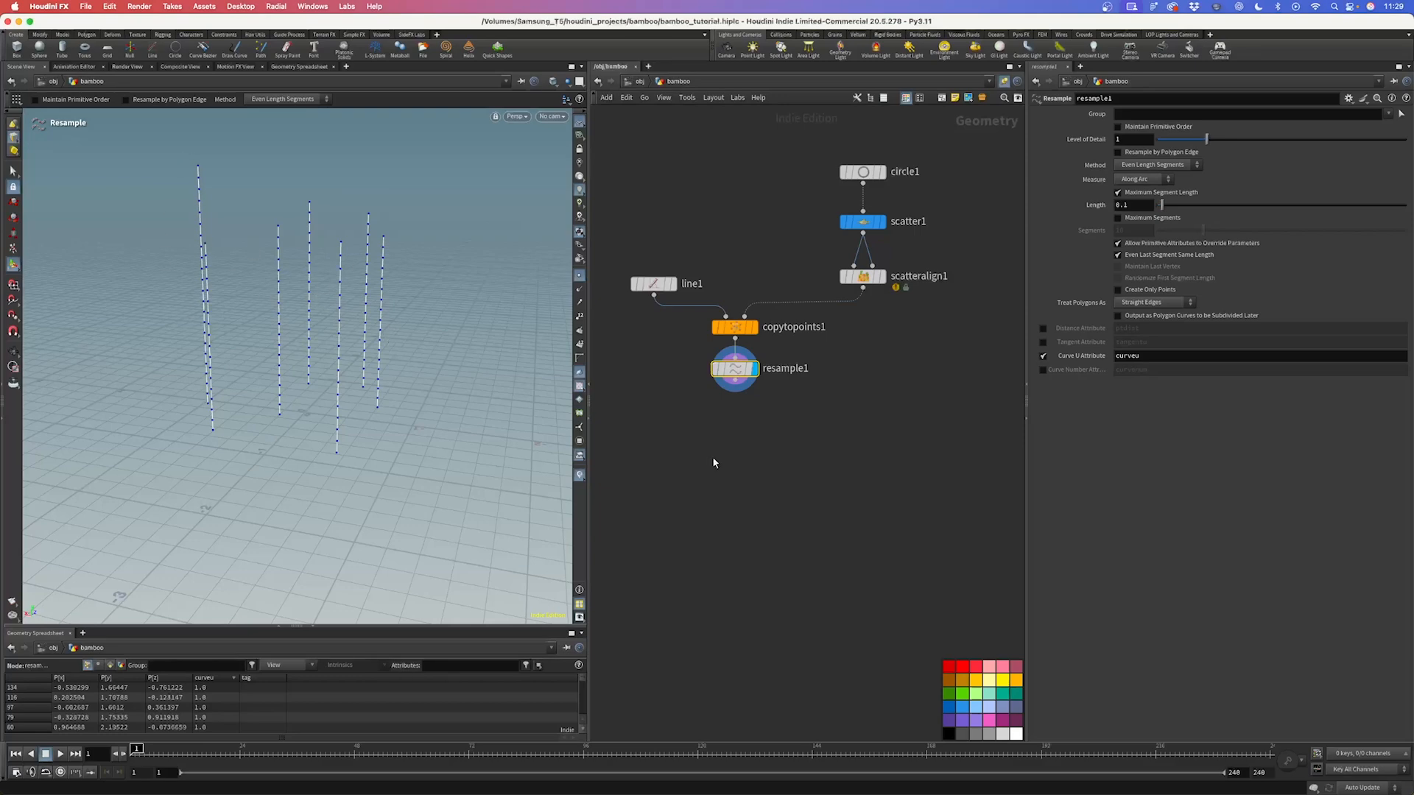
Step: Add a For-Each Connected Piece loop below the Resample node
{"action": "key", "text": "Tab"}
{"action": "type", "text": "forea"}
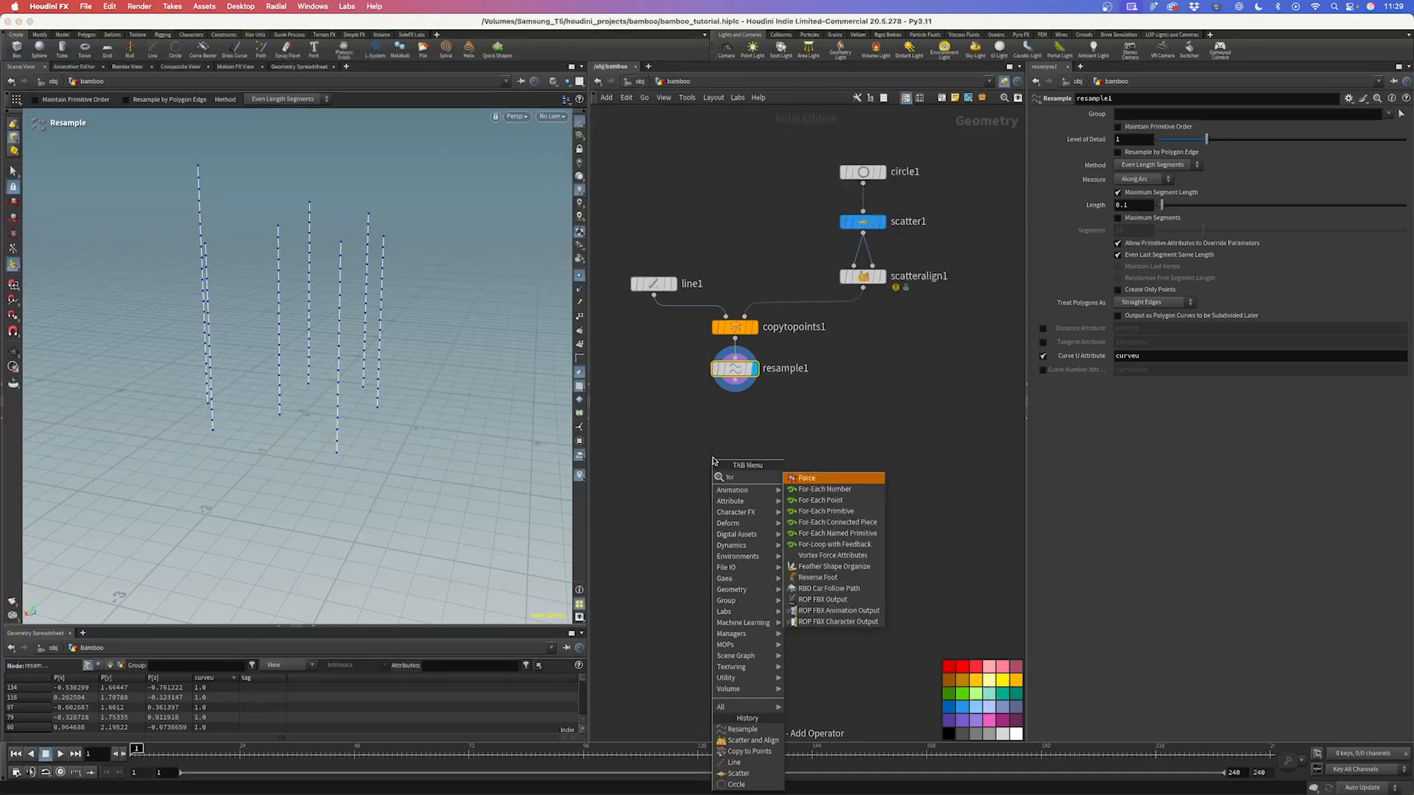
{"action": "key", "text": "Down"}
{"action": "key", "text": "Down"}
{"action": "key", "text": "Down"}
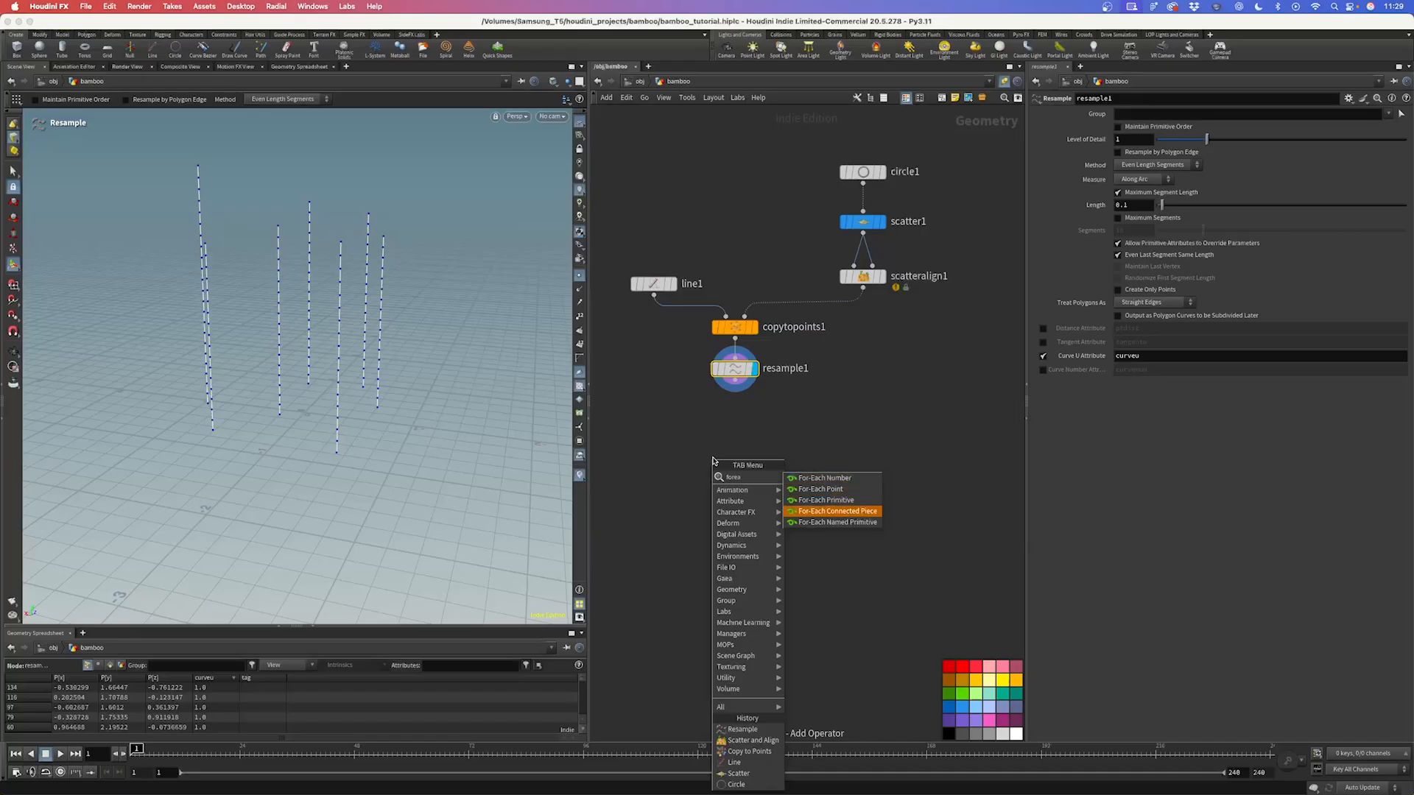
{"action": "key", "text": "Return"}
{"action": "left_click", "coordinate": [735, 463]}
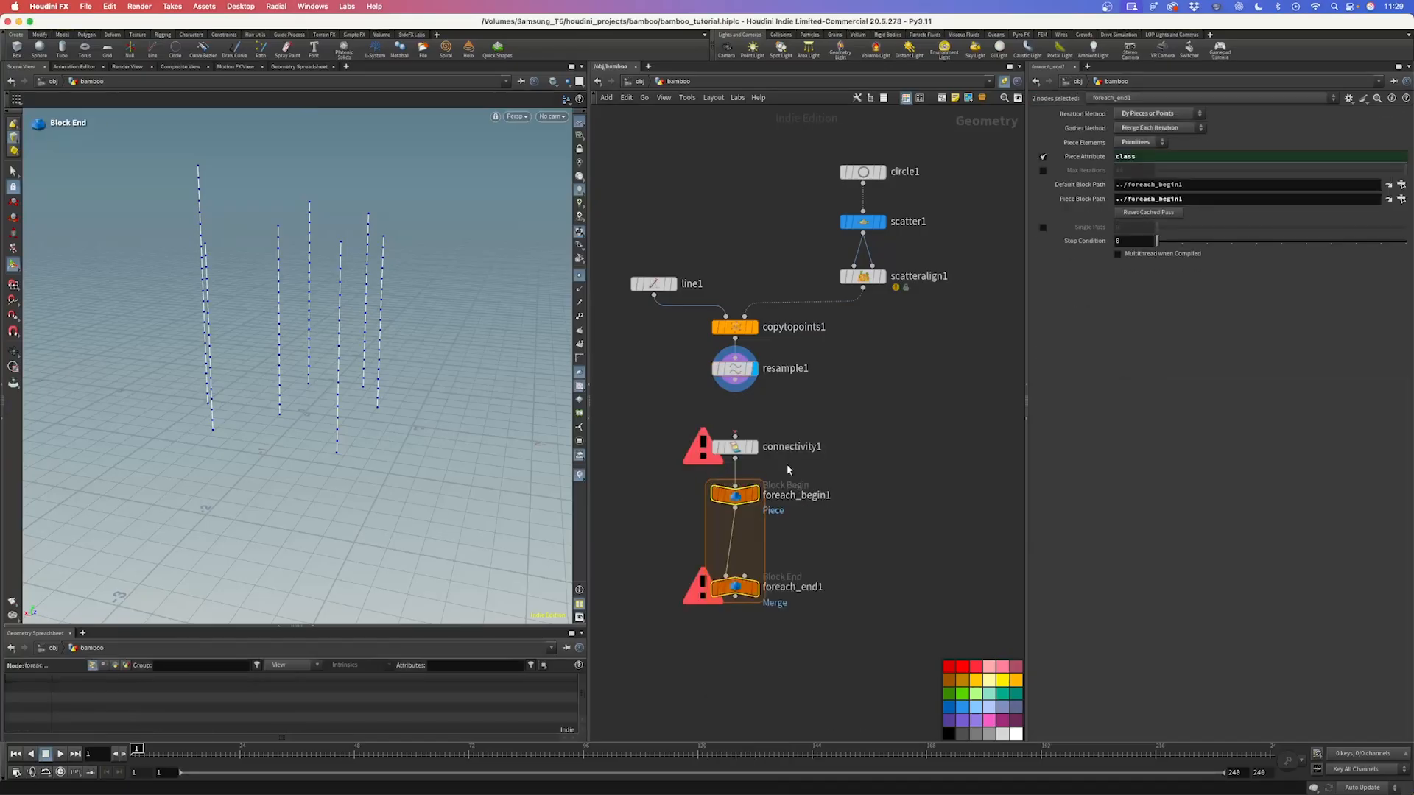
Step: Wire the Resample node's output into the Connectivity node that feeds the for-each loop
{"action": "left_click_drag", "start_coordinate": [666, 466], "coordinate": [861, 700]}
{"action": "left_click", "coordinate": [847, 694]}
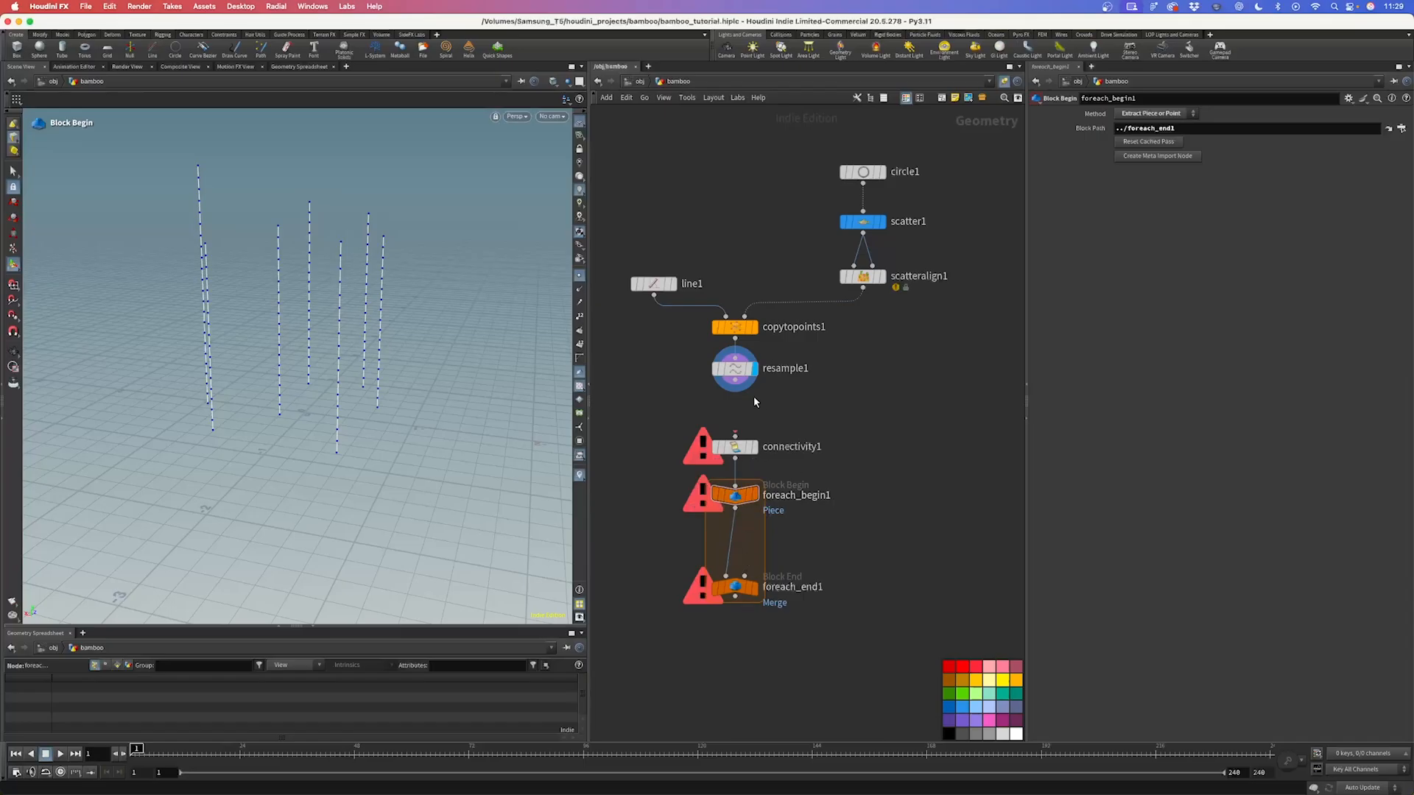
{"action": "left_click_drag", "start_coordinate": [735, 382], "coordinate": [735, 437]}
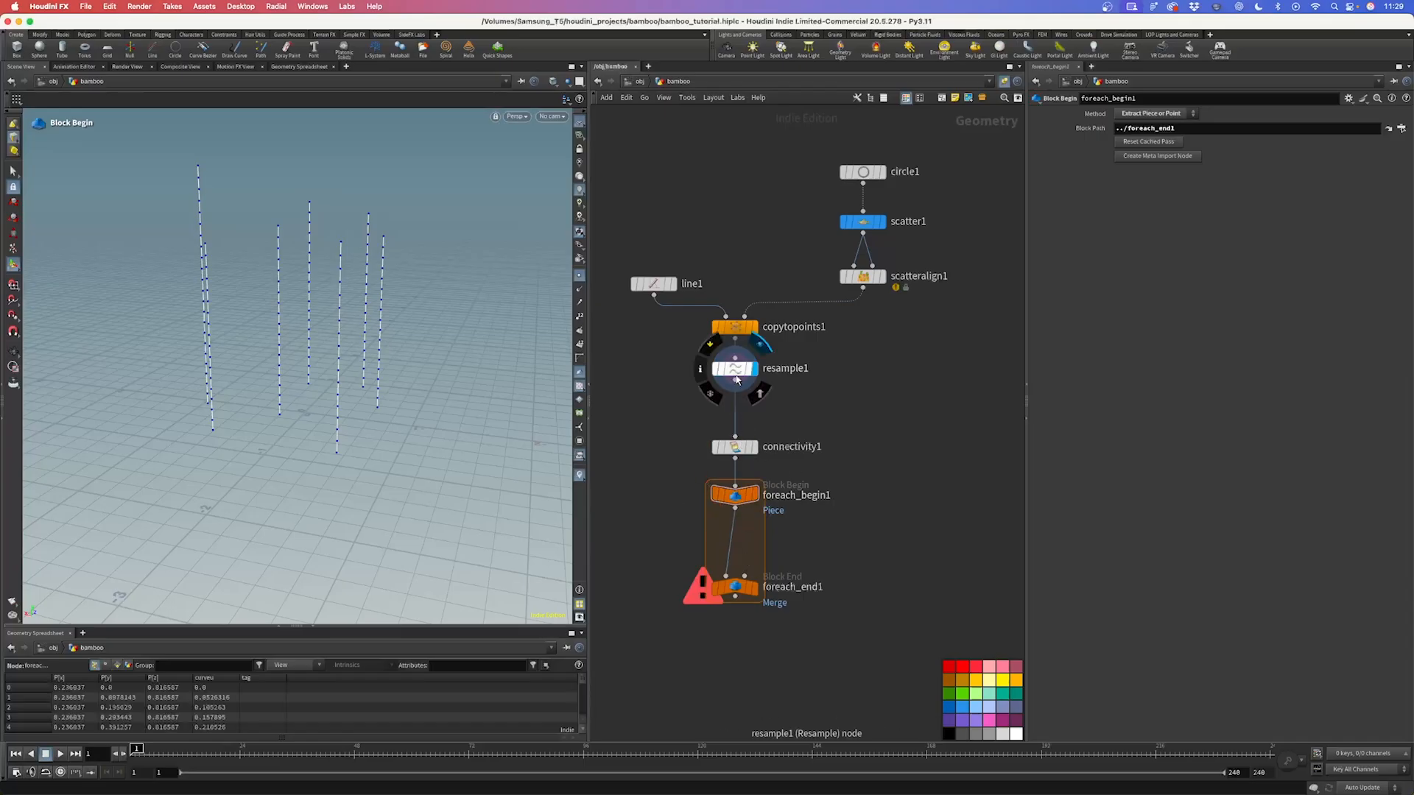
Step: Display the Connectivity node and inspect its class attribute on the primitives in the geometry spreadsheet
{"action": "left_click", "coordinate": [735, 447]}
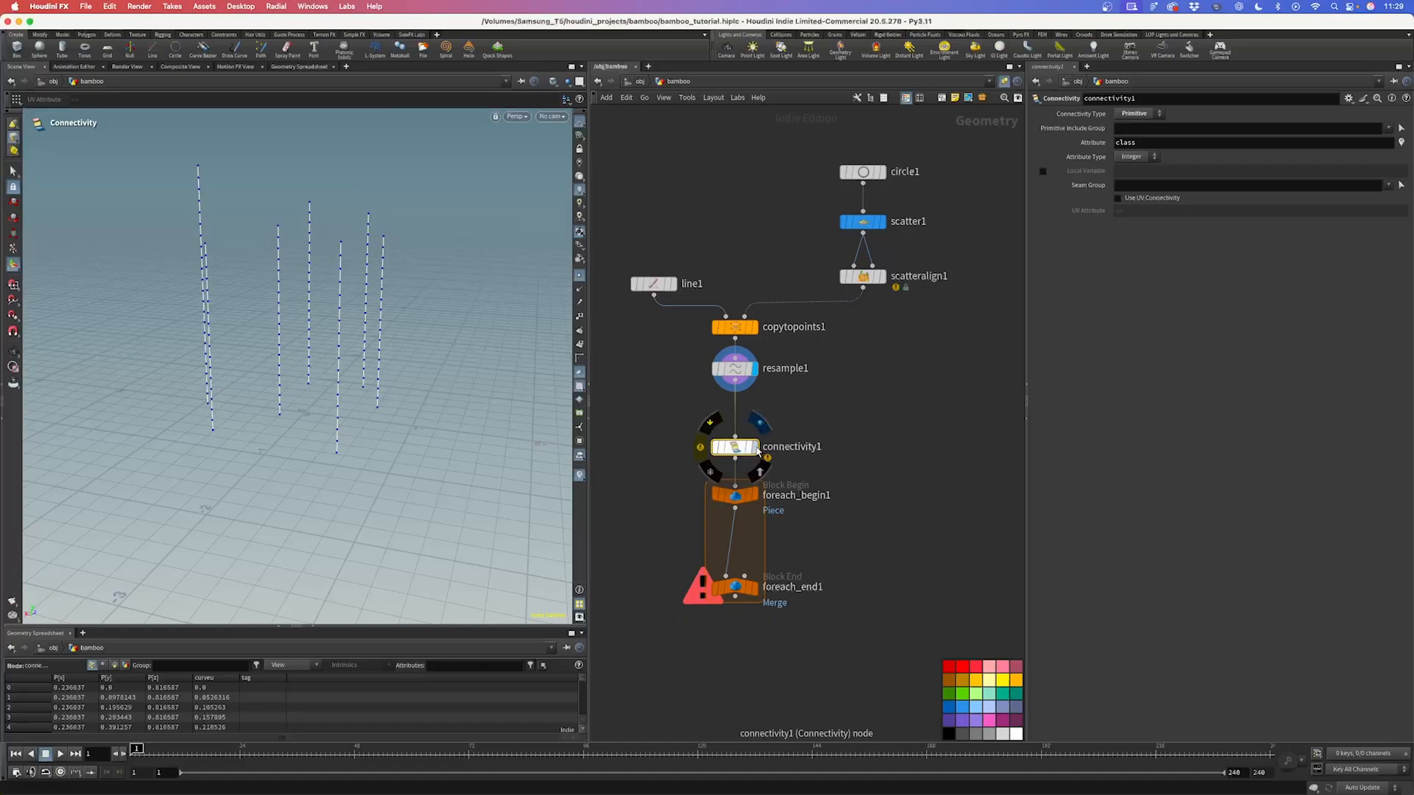
{"action": "left_click_drag", "start_coordinate": [735, 448], "coordinate": [735, 432]}
{"action": "double_click", "coordinate": [1125, 143]}
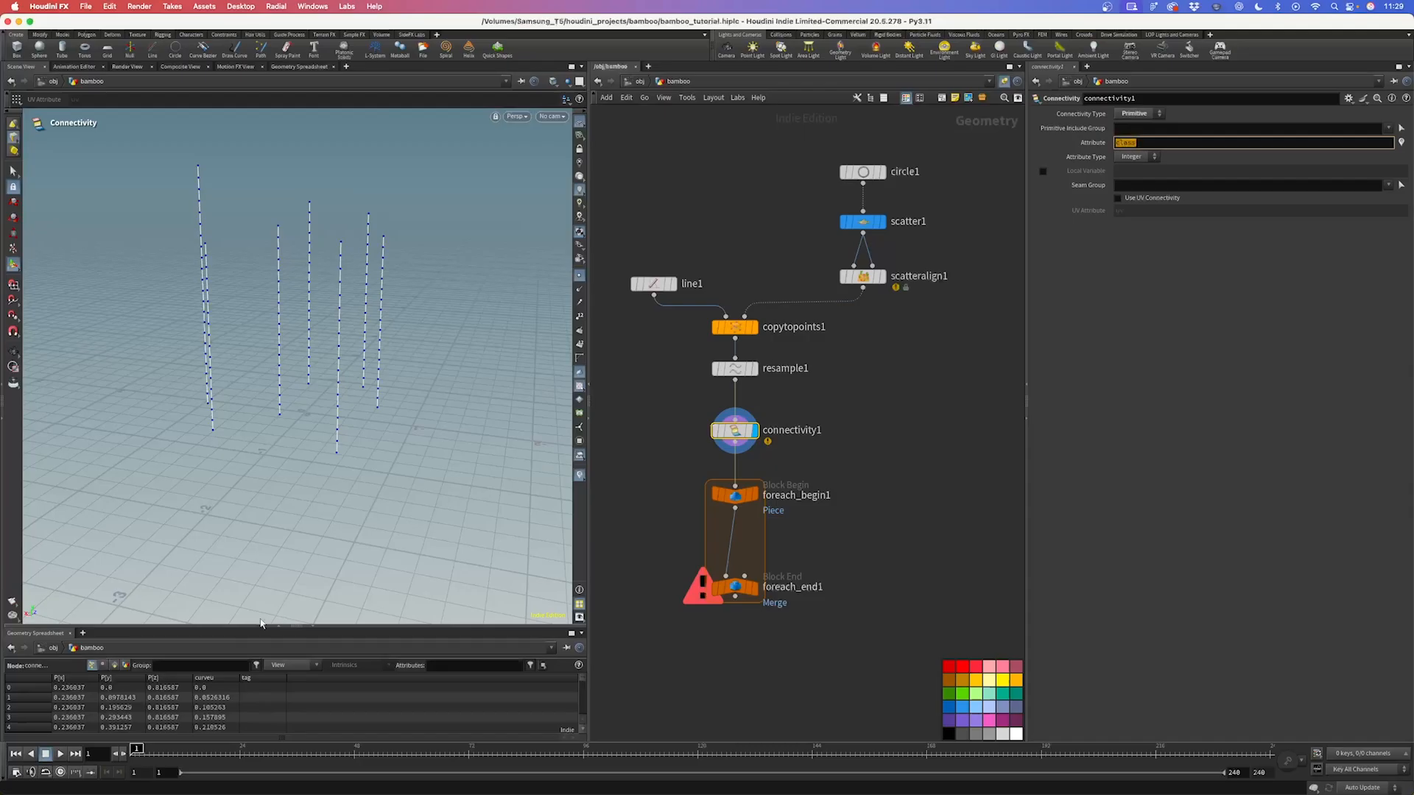
{"action": "left_click", "coordinate": [114, 666]}
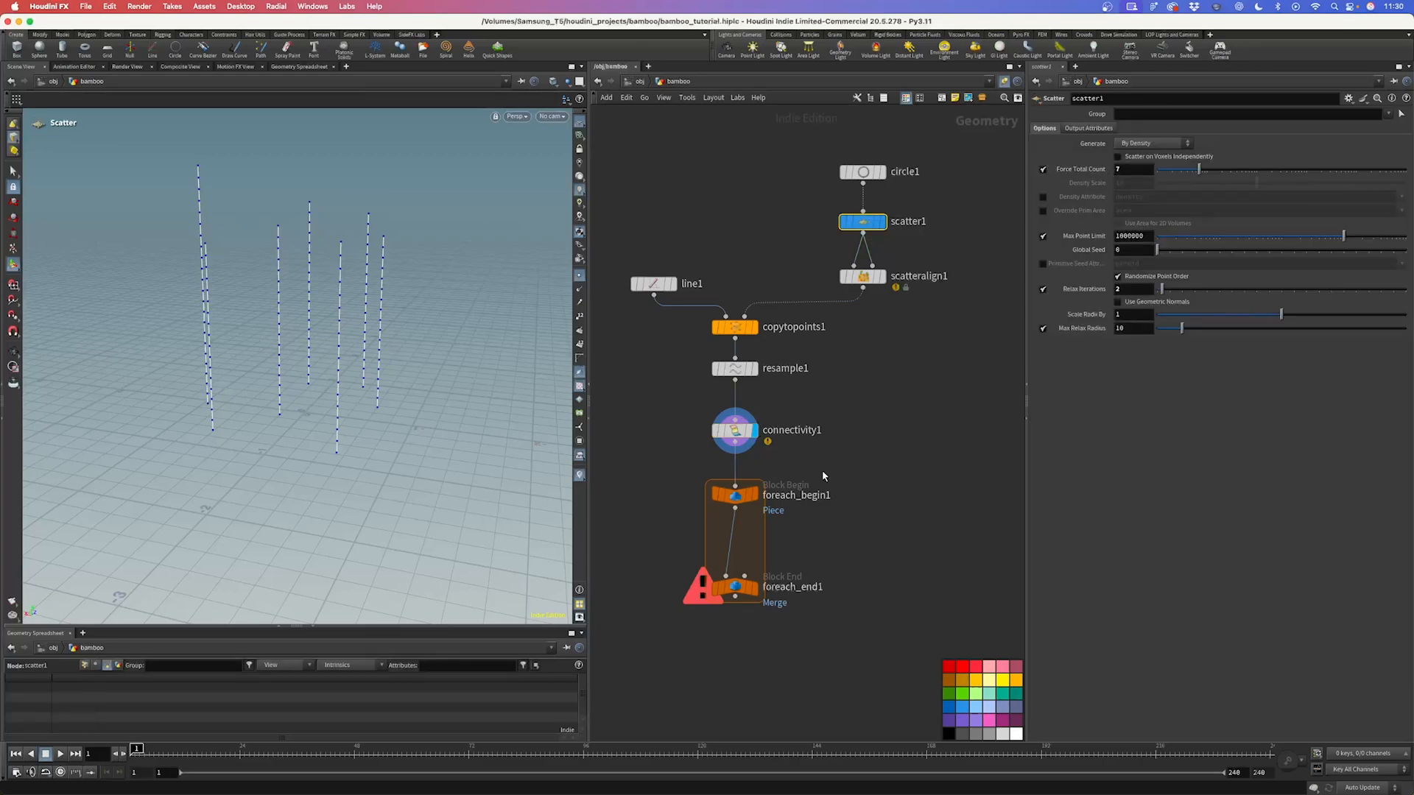
Step: Add an Attribute Adjust Color node beside the for-each loop and wire the Connectivity output into it
{"action": "key", "text": "Tab"}
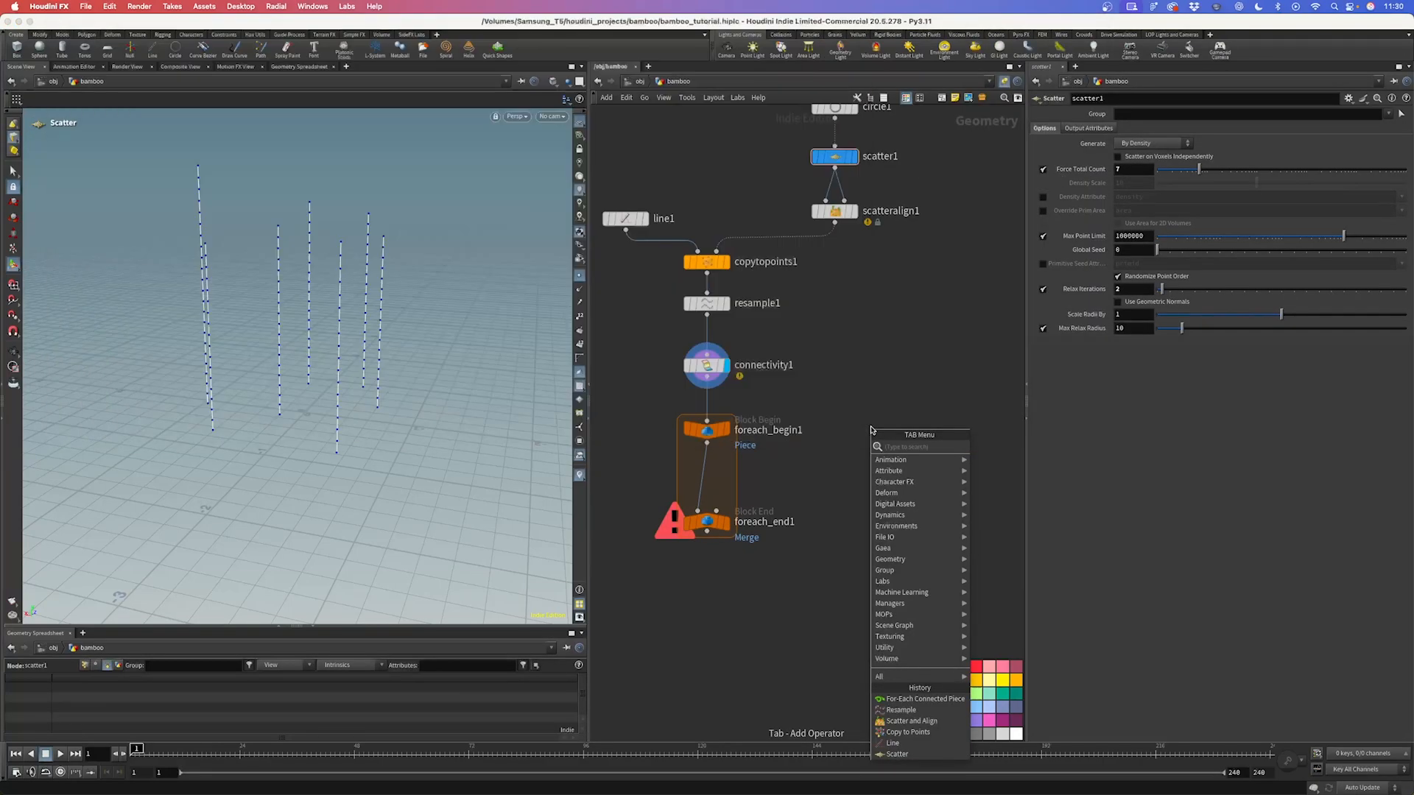
{"action": "type", "text": "att adjust"}
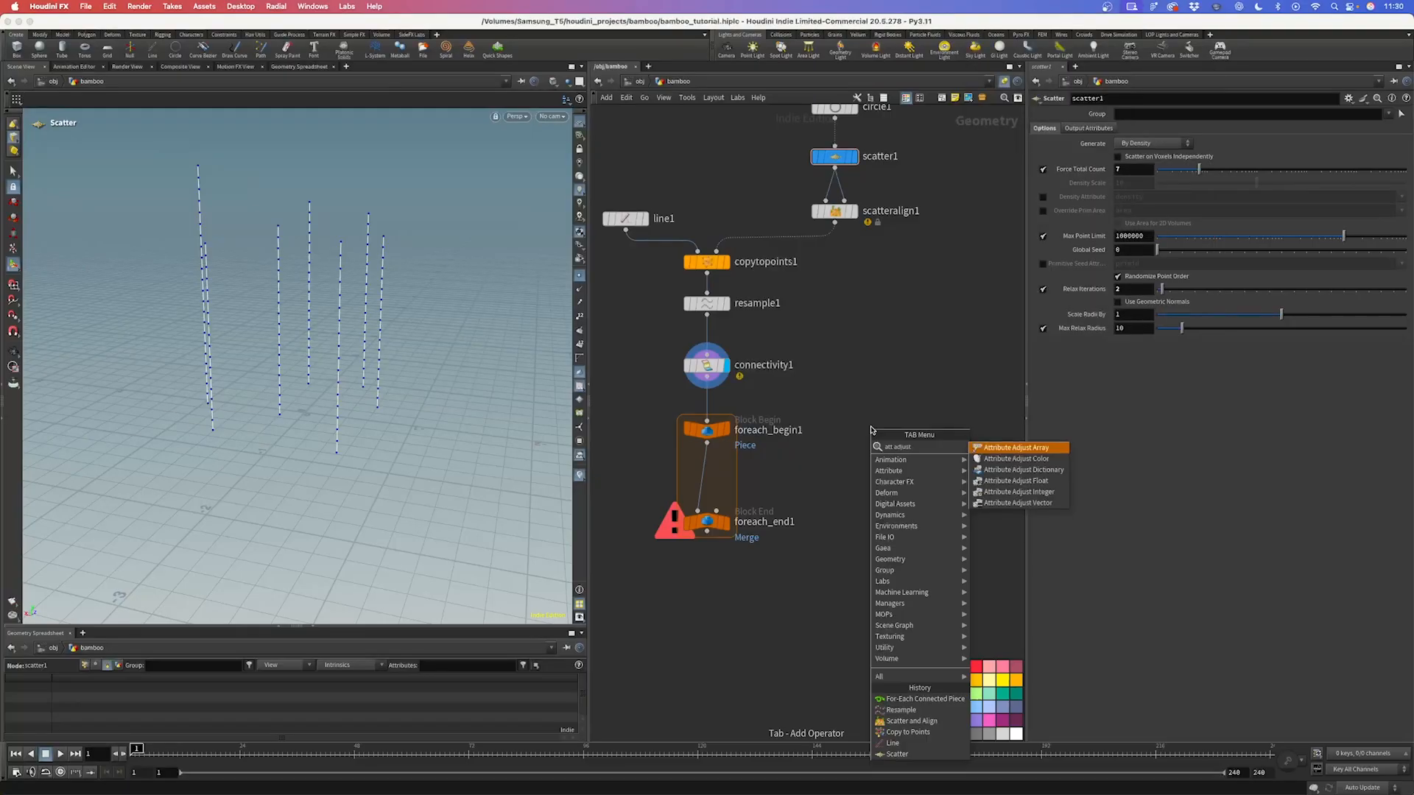
{"action": "key", "text": "Down"}
{"action": "key", "text": "Return"}
{"action": "left_click", "coordinate": [870, 425]}
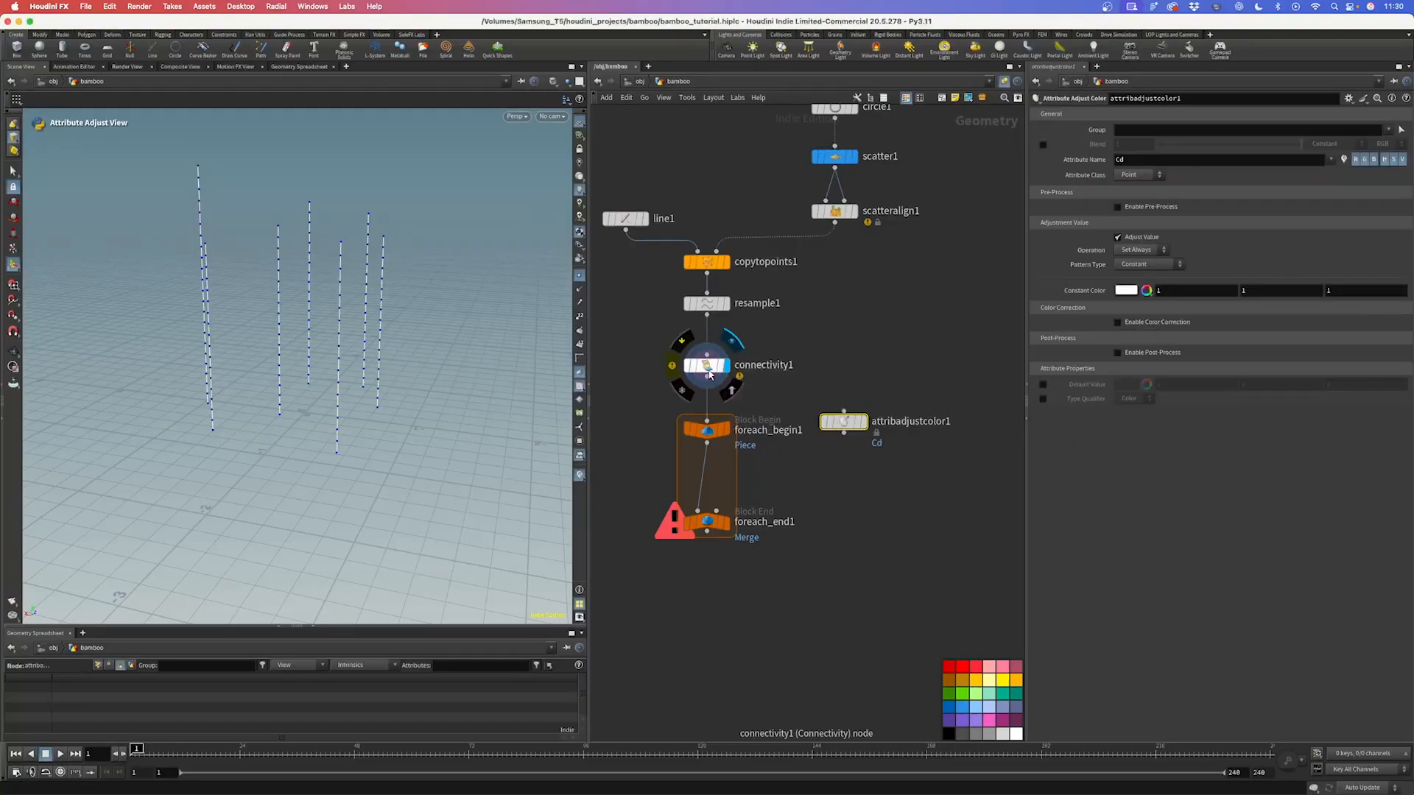
{"action": "left_click_drag", "start_coordinate": [707, 381], "coordinate": [844, 413]}
Step: Color primitives by remapping the class attribute: set attribute class Primitive, pattern Remap Attribute, source class, and compute the source range
{"action": "left_click", "coordinate": [1138, 175]}
{"action": "left_click", "coordinate": [1133, 210]}
{"action": "left_click", "coordinate": [1148, 263]}
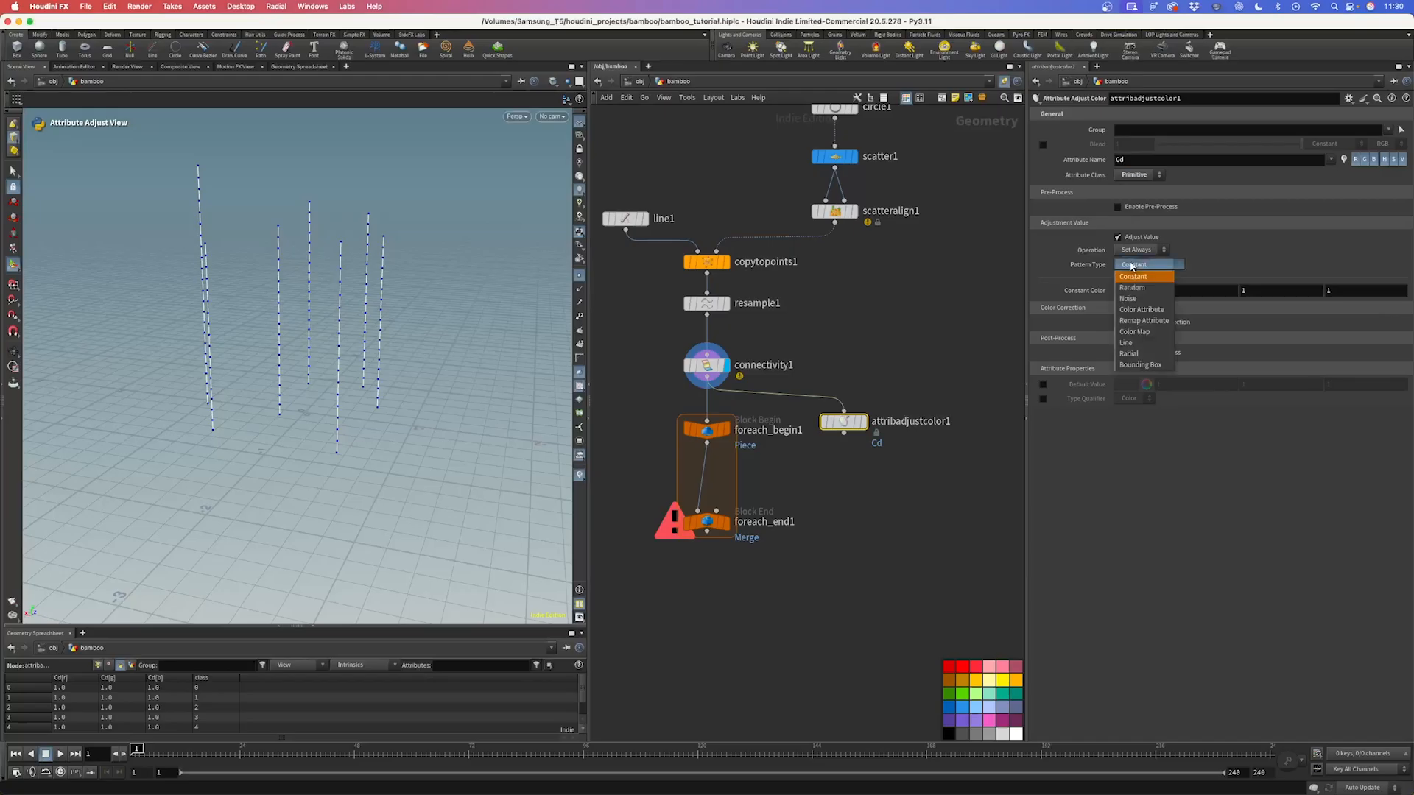
{"action": "left_click", "coordinate": [1144, 321]}
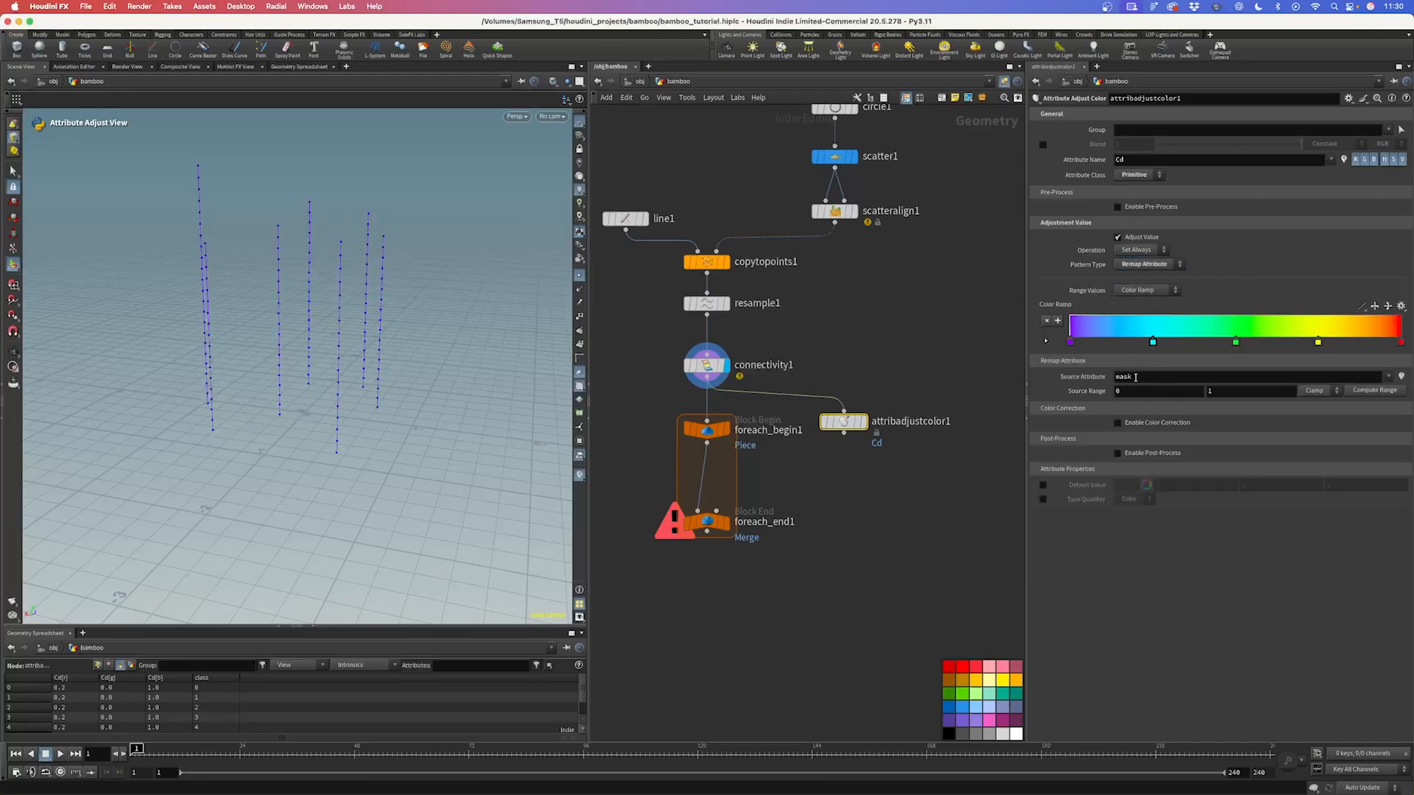
{"action": "left_click_drag", "start_coordinate": [1135, 377], "coordinate": [1103, 382]}
{"action": "type", "text": "class"}
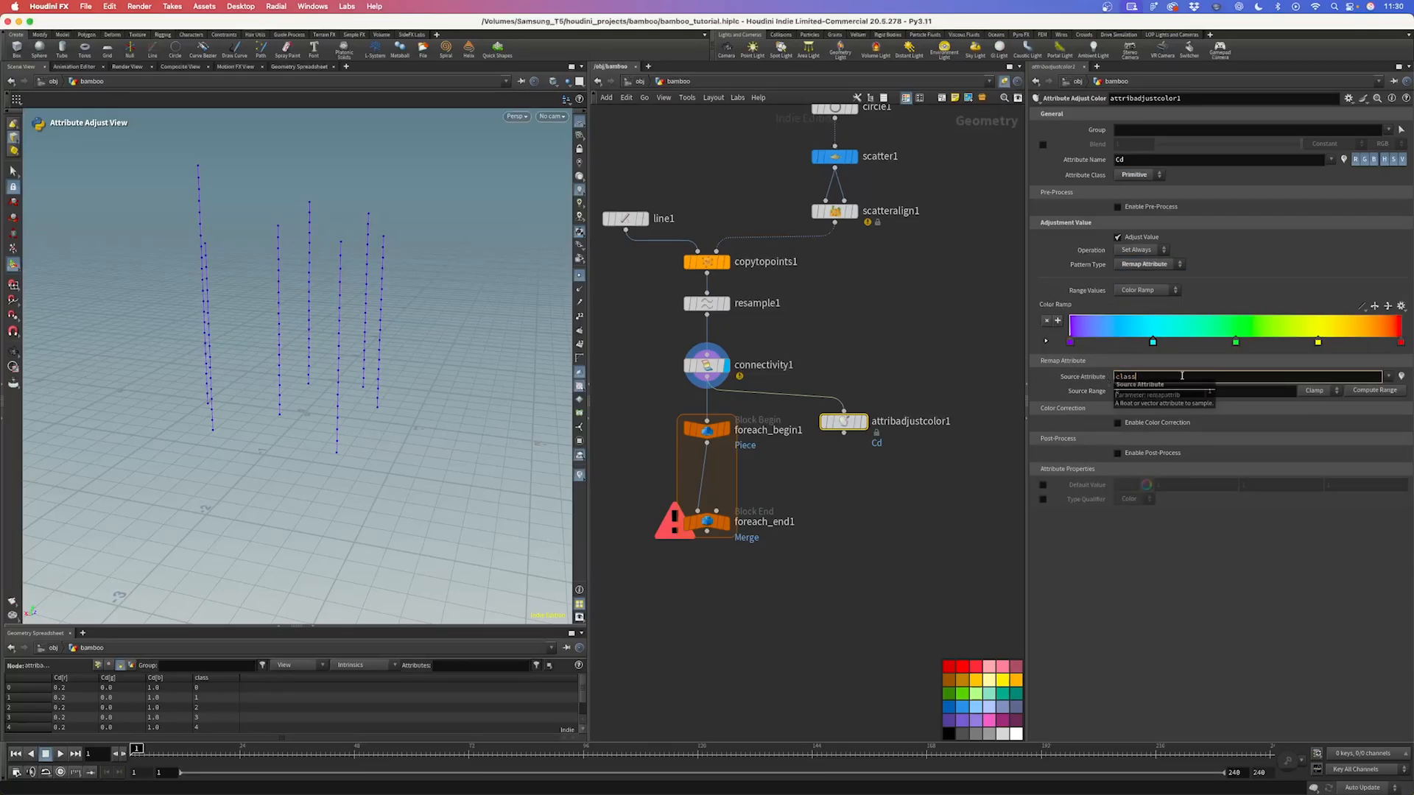
{"action": "left_click", "coordinate": [1376, 390]}
{"action": "left_click_drag", "start_coordinate": [310, 359], "coordinate": [261, 370]}
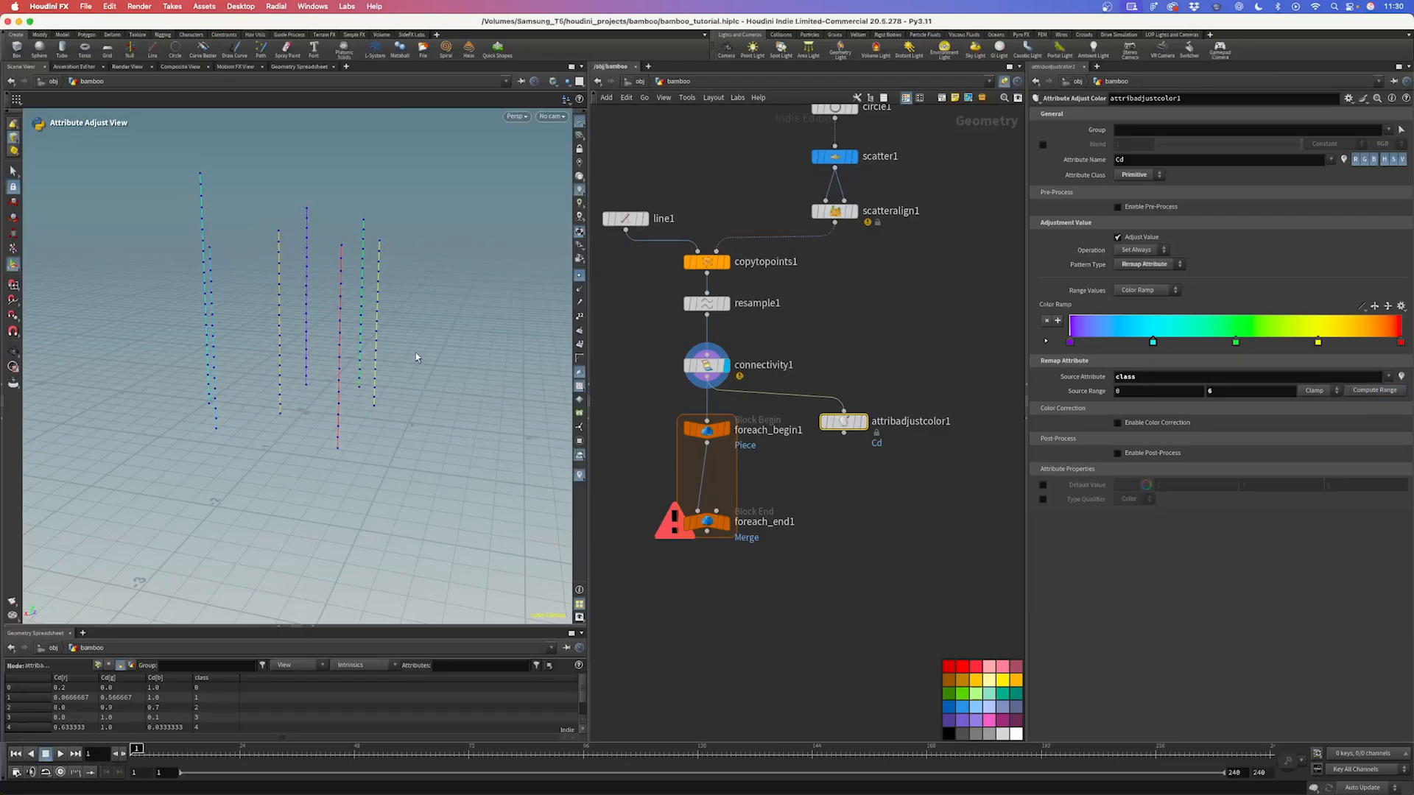
Step: Display the for-each loop's end block, enable Single Pass at 0, and move the block down to make room inside the loop
{"action": "middle_click_drag", "start_coordinate": [749, 537], "coordinate": [775, 495]}
{"action": "left_click", "coordinate": [741, 483]}
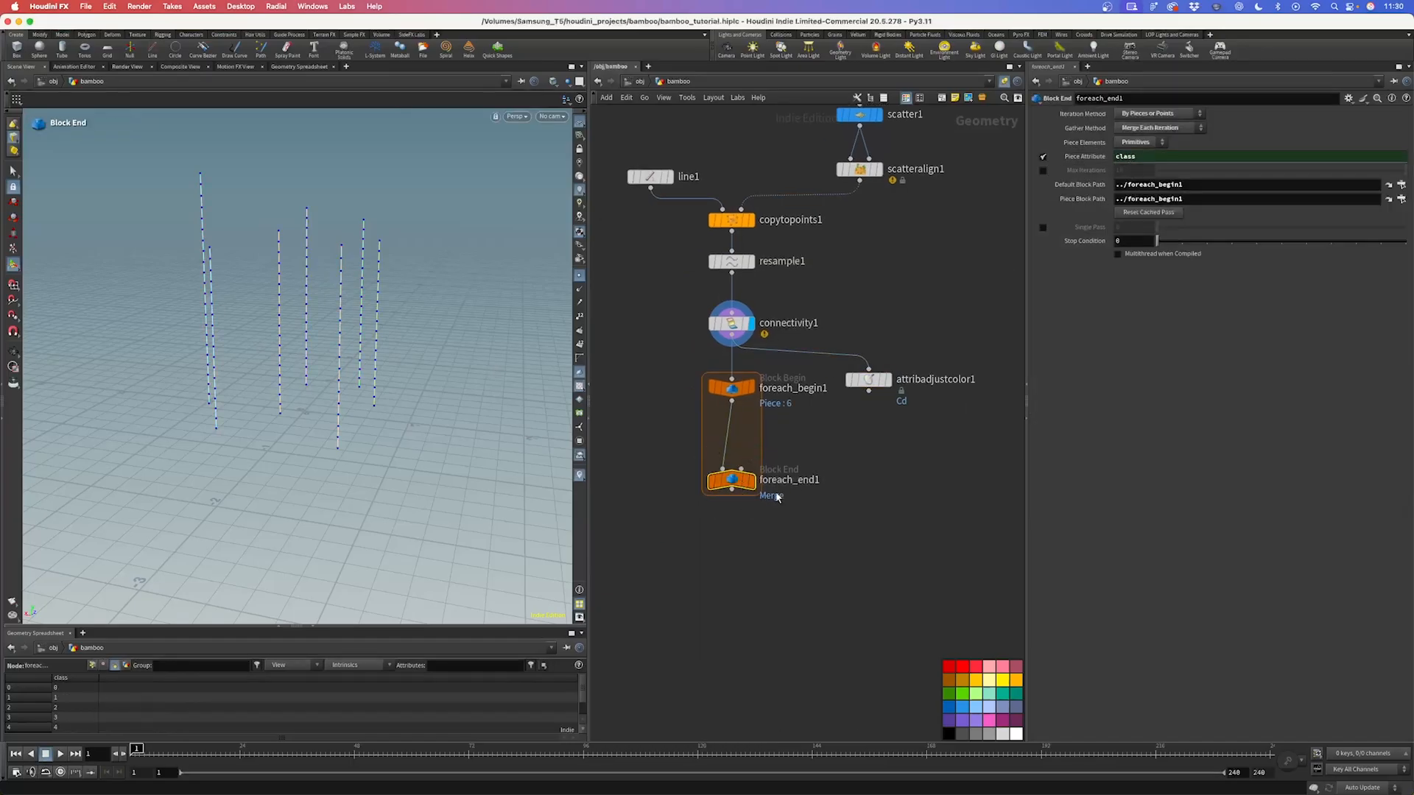
{"action": "left_click_drag", "start_coordinate": [737, 483], "coordinate": [737, 575]}
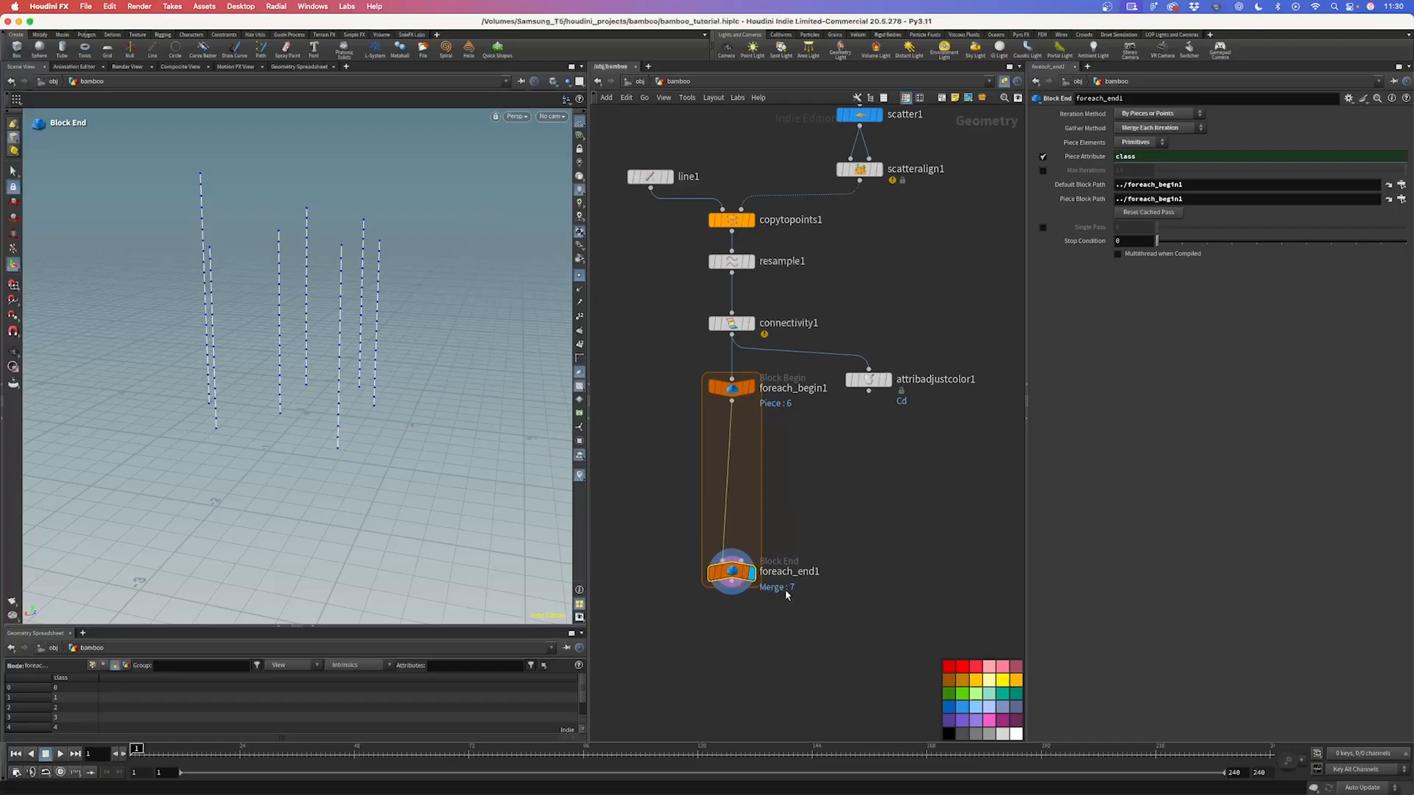
{"action": "left_click", "coordinate": [1043, 227]}
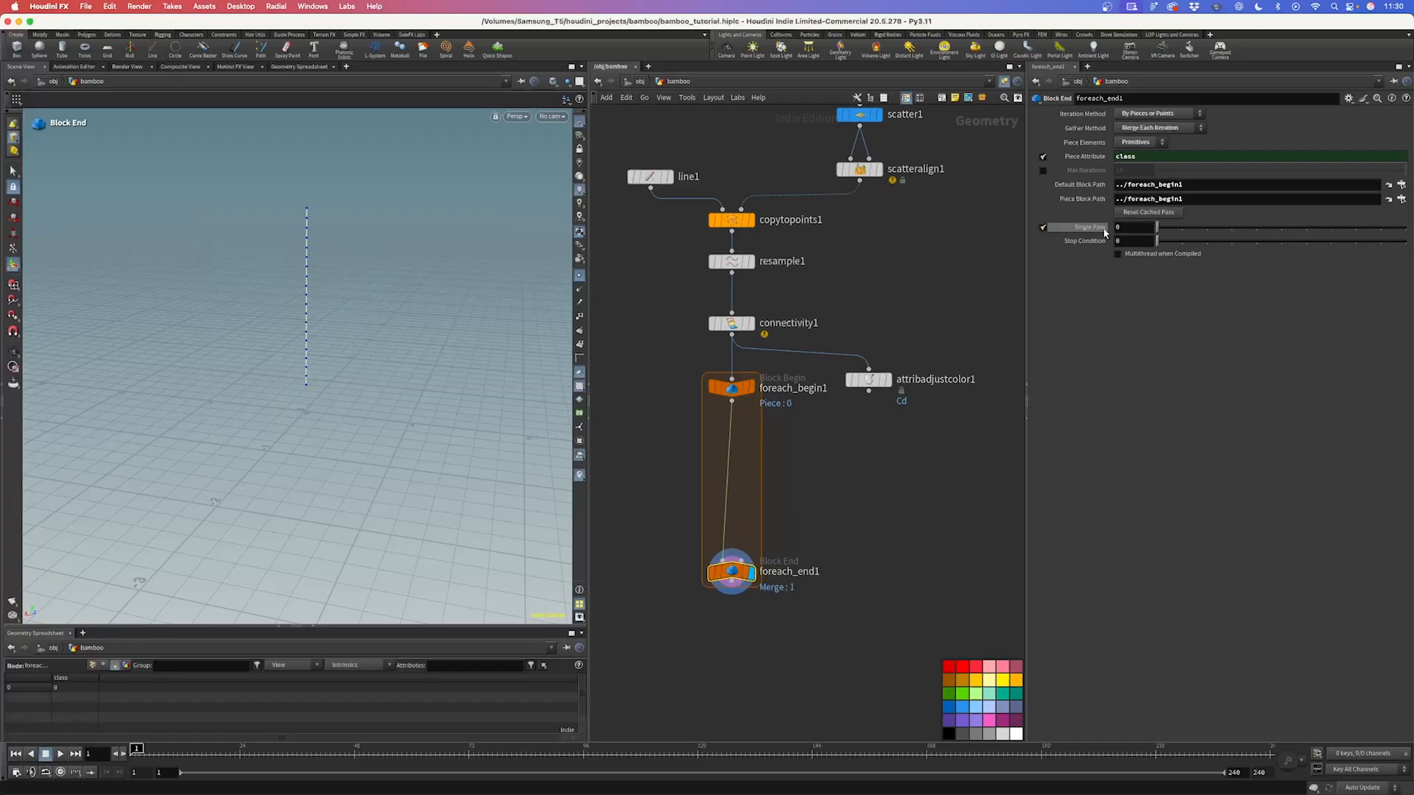
{"action": "left_click_drag", "start_coordinate": [1160, 231], "coordinate": [1130, 227]}
{"action": "middle_click_drag", "start_coordinate": [810, 492], "coordinate": [833, 368]}
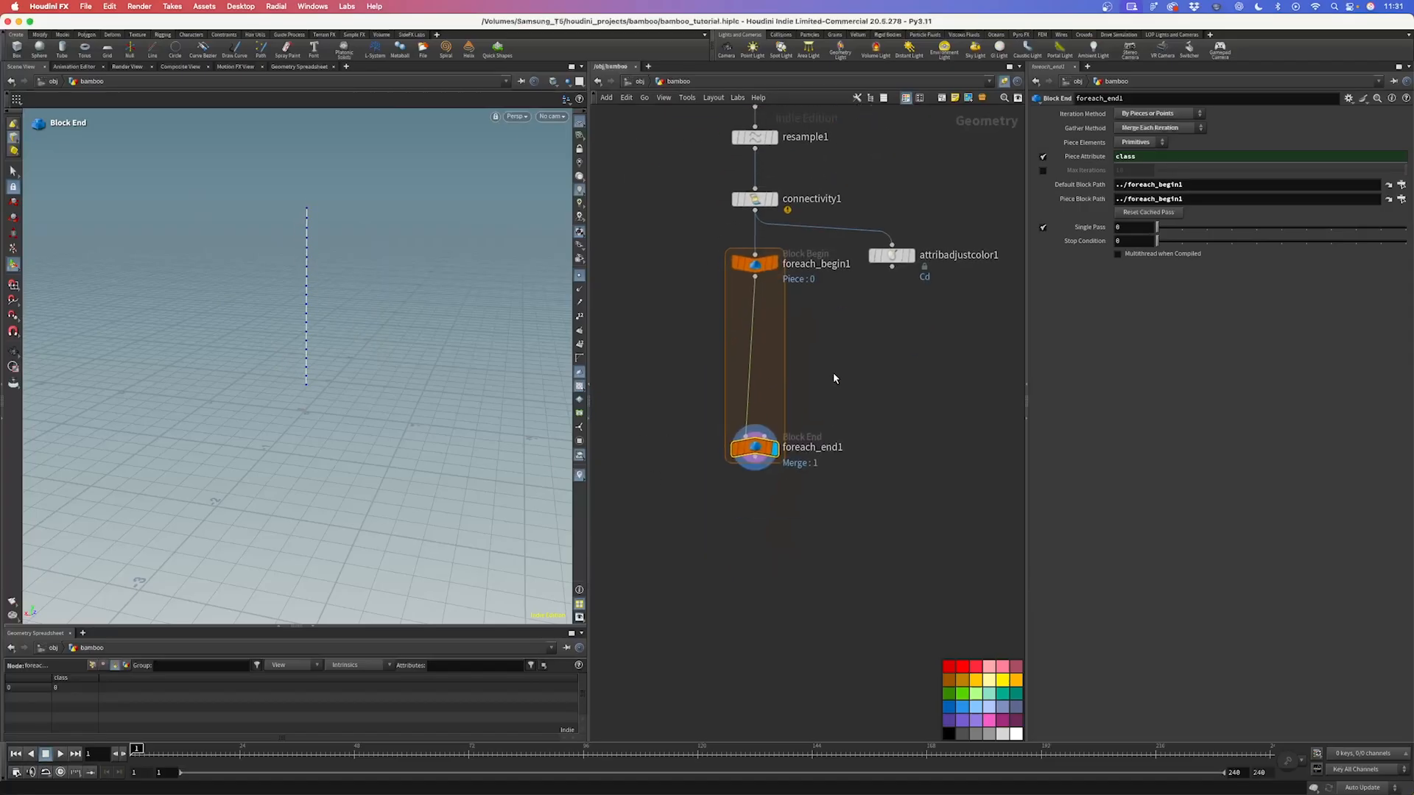
{"action": "left_click_drag", "start_coordinate": [773, 443], "coordinate": [774, 595]}
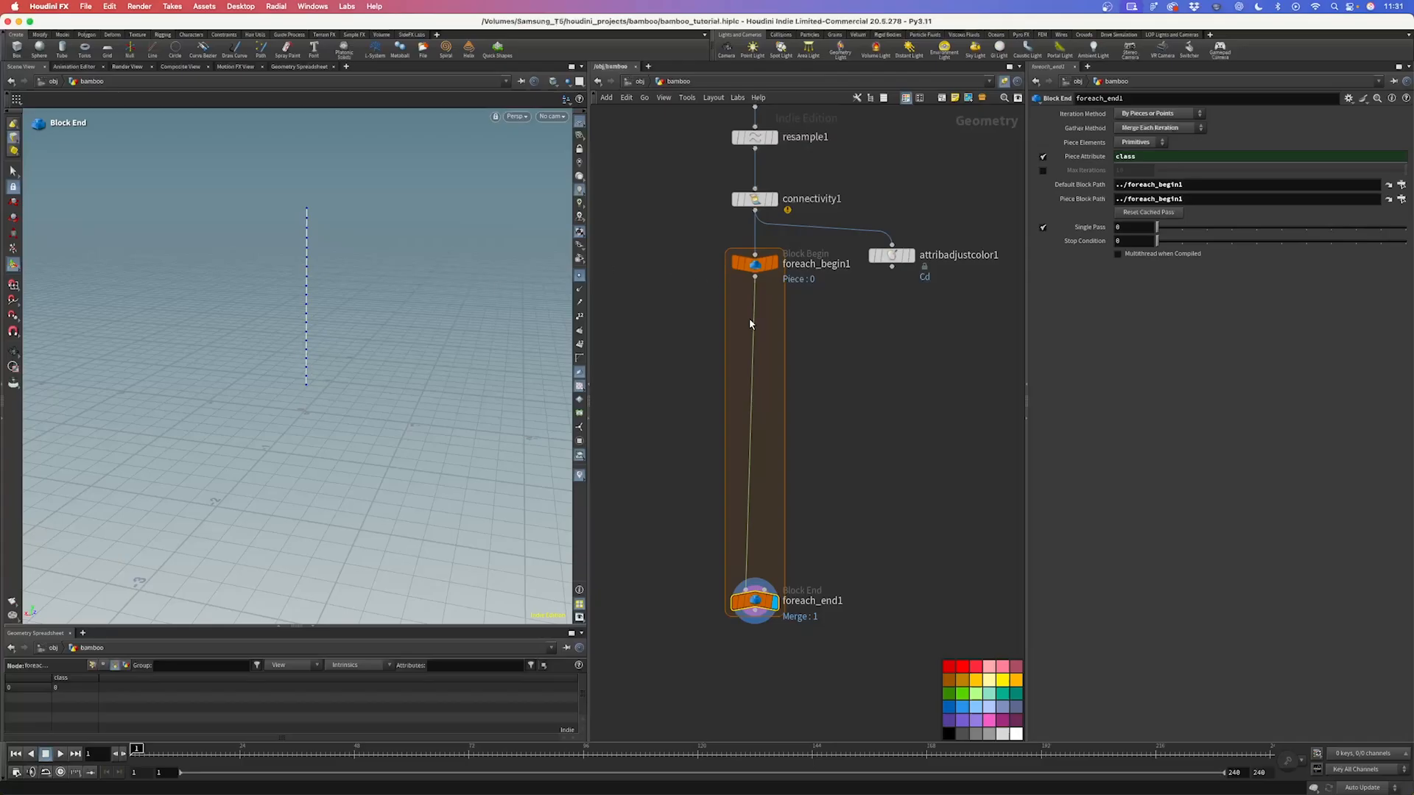
Step: Add a Point VOP fed by foreach_begin1 inside the loop, name it shape_bamboo_base, and display it
{"action": "scroll", "coordinate": [726, 321], "scroll_direction": "up", "scroll_amount": 2}
{"action": "key", "text": "Tab"}
{"action": "type", "text": "po"}
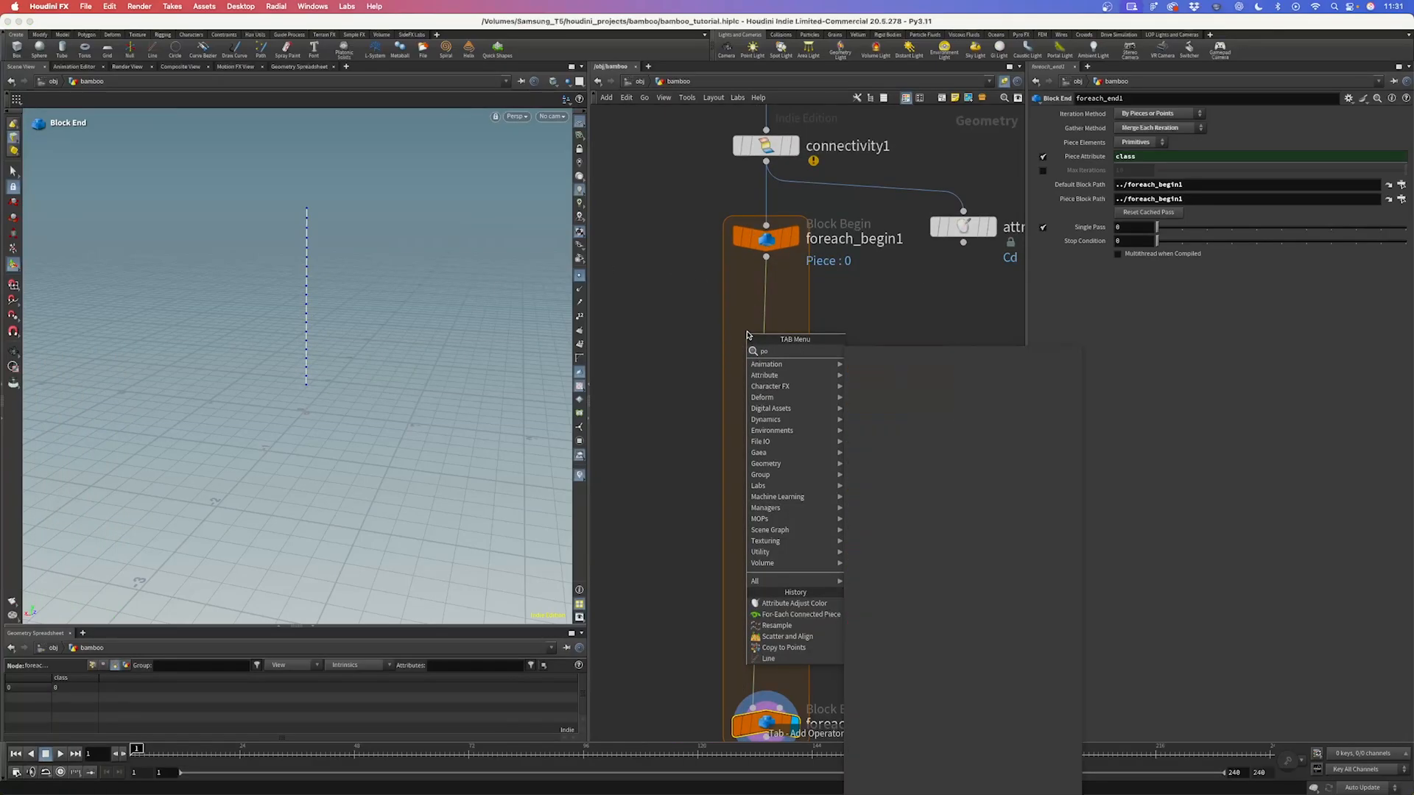
{"action": "type", "text": "intvop"}
{"action": "key", "text": "Return"}
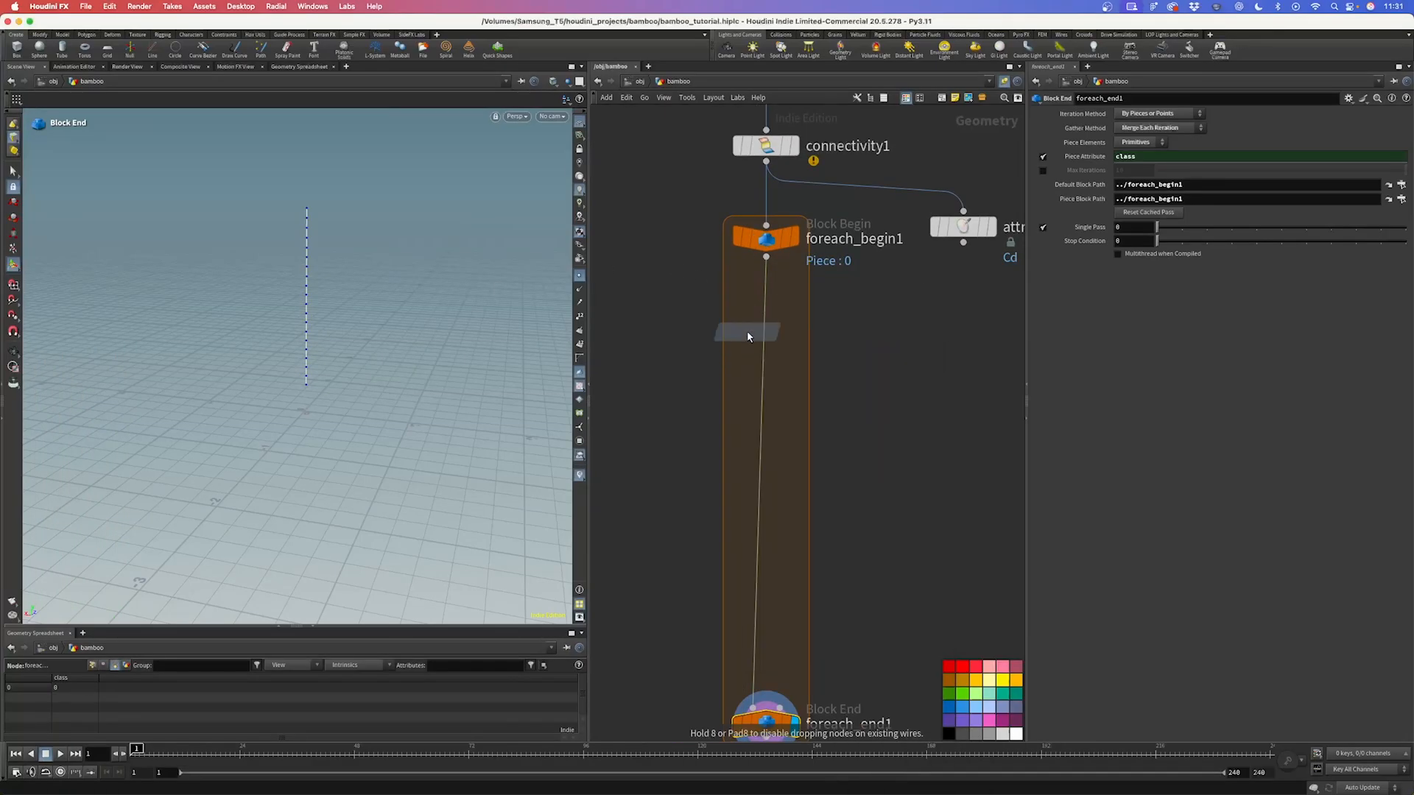
{"action": "left_click", "coordinate": [747, 330]}
{"action": "double_click", "coordinate": [795, 329]}
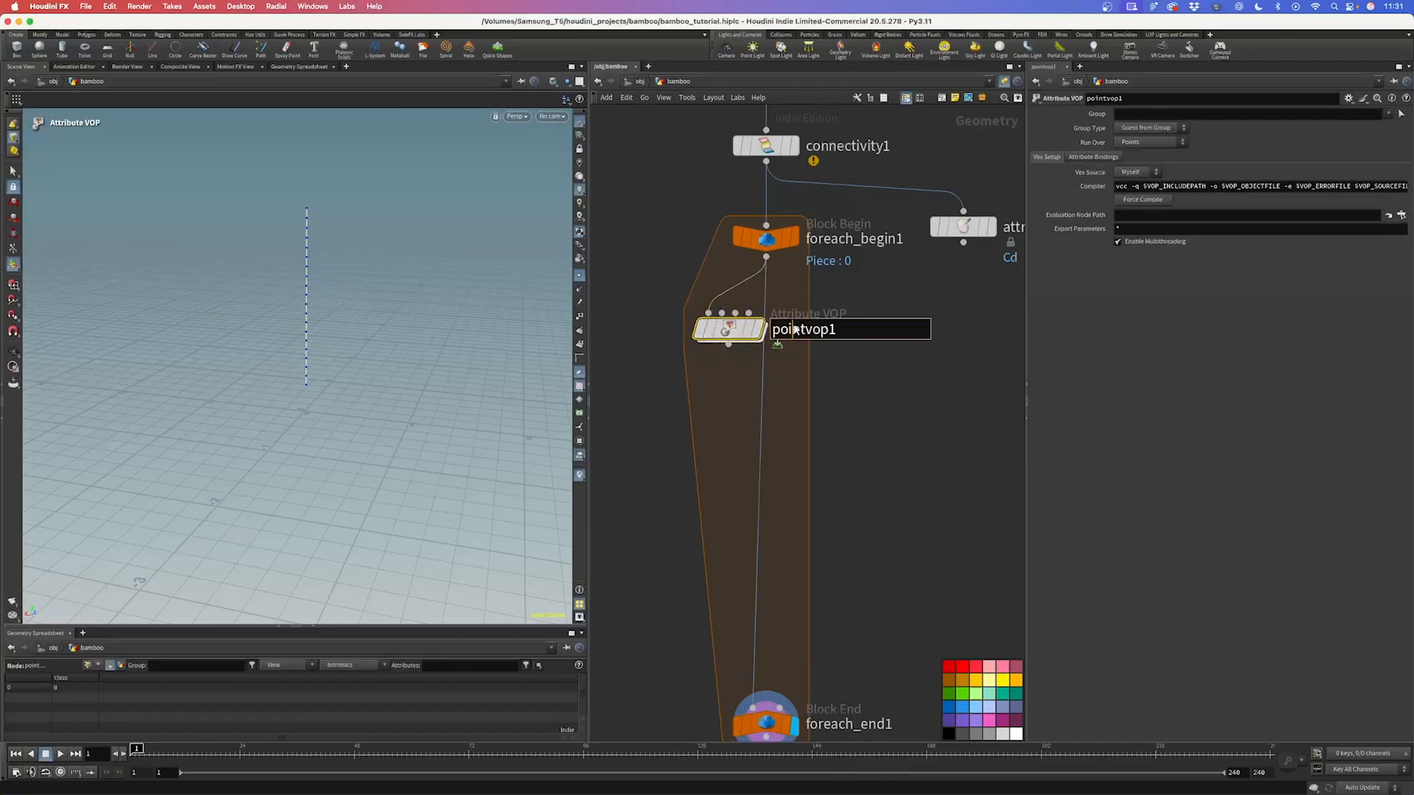
{"action": "type", "text": "shape_bamboo_base"}
{"action": "key", "text": "Return"}
{"action": "left_click_drag", "start_coordinate": [757, 331], "coordinate": [699, 320]}
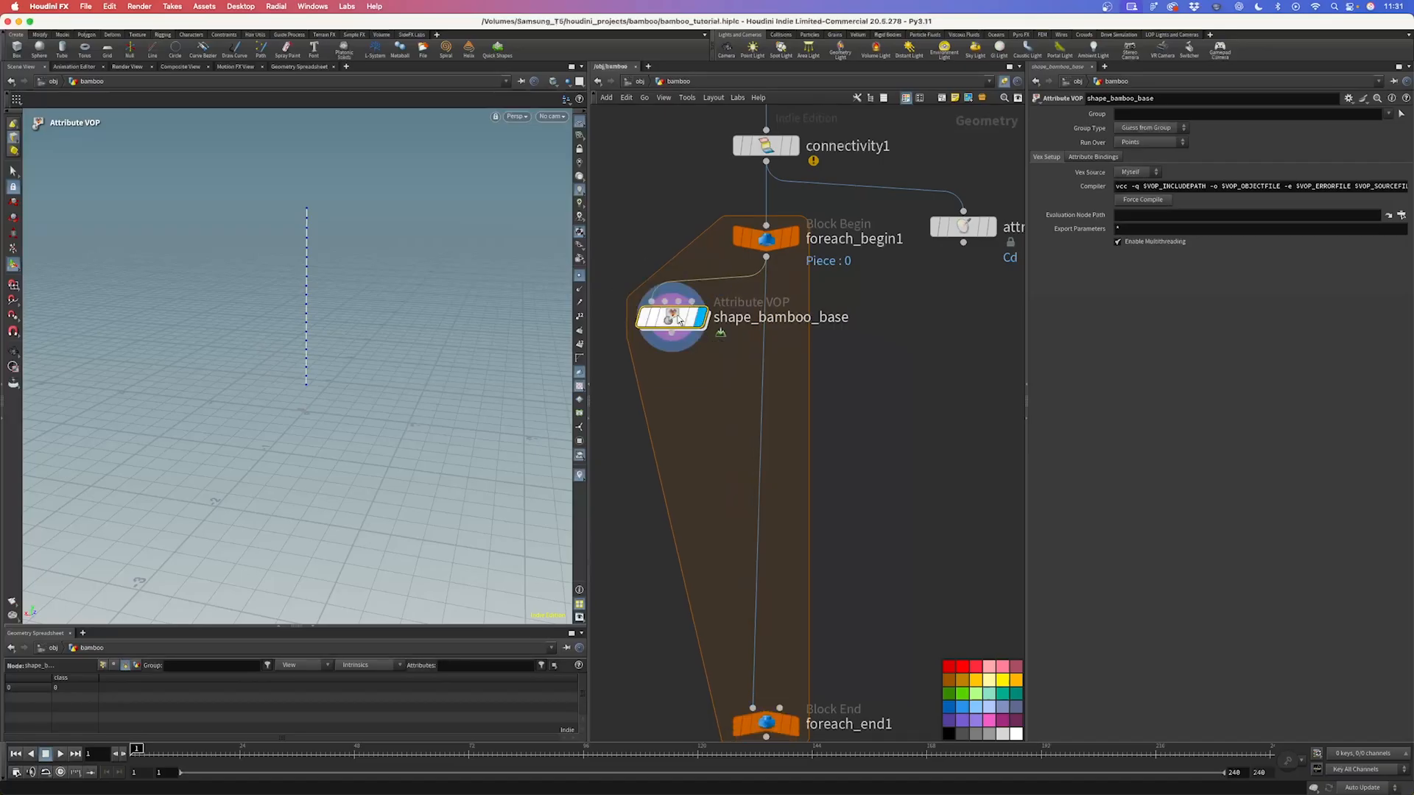
Step: Inside shape_bamboo_base, add a Bind node named curveu and place it below the geometry globals
{"action": "double_click", "coordinate": [692, 318]}
{"action": "scroll", "coordinate": [911, 458], "scroll_direction": "down", "scroll_amount": 2}
{"action": "left_click_drag", "start_coordinate": [782, 392], "coordinate": [651, 326]}
{"action": "key", "text": "Tab"}
{"action": "type", "text": "bind"}
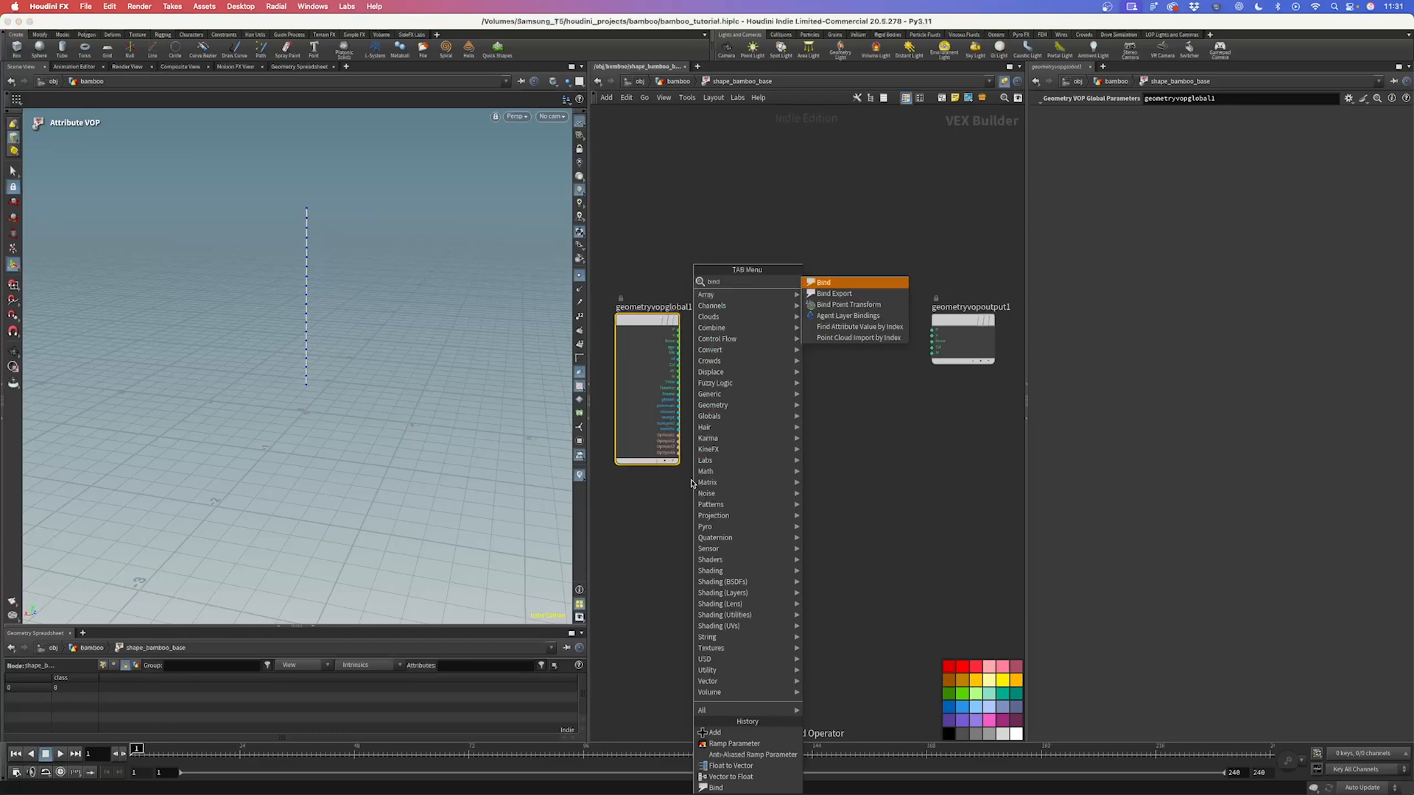
{"action": "key", "text": "Return"}
{"action": "left_click", "coordinate": [690, 479]}
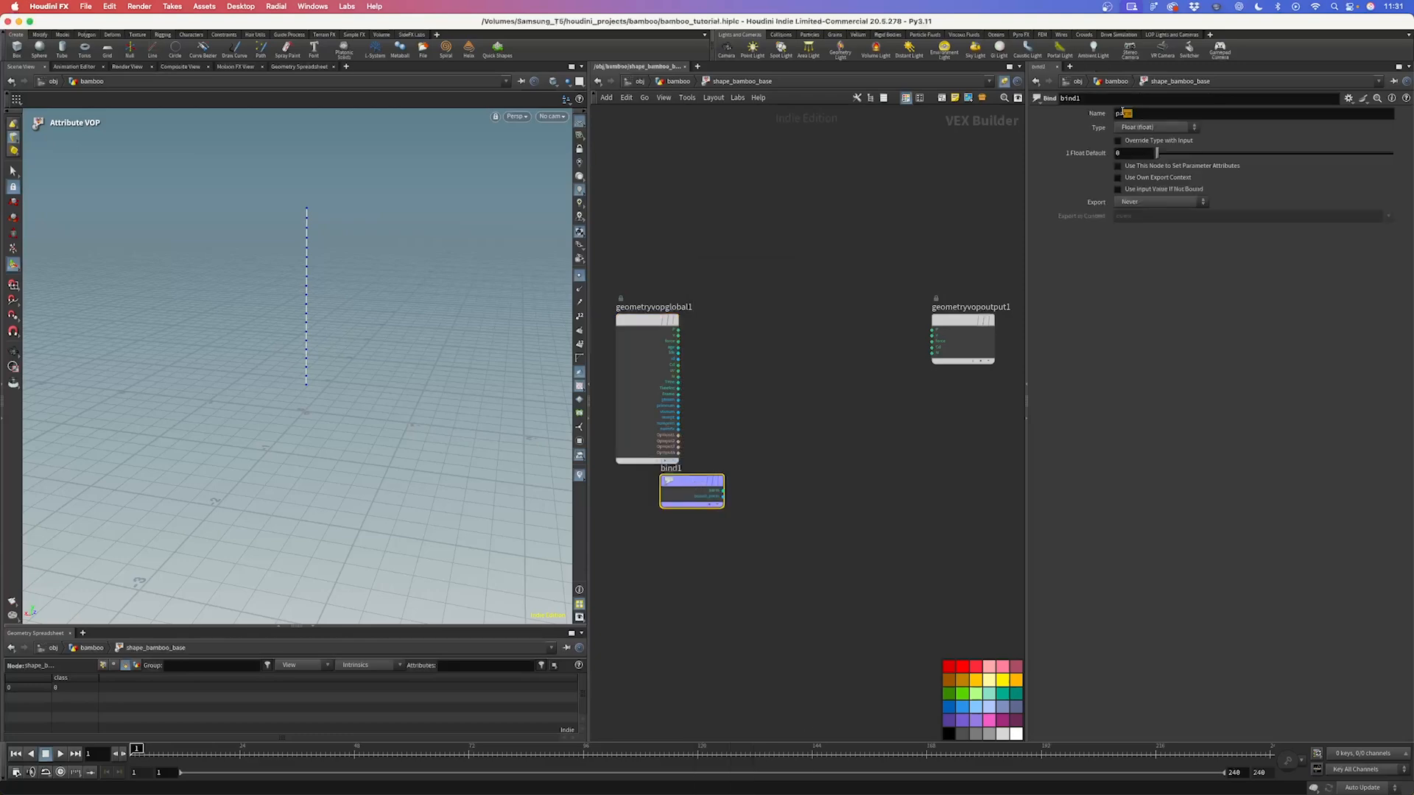
{"action": "key", "text": "BackSpace"}
{"action": "type", "text": "curveu"}
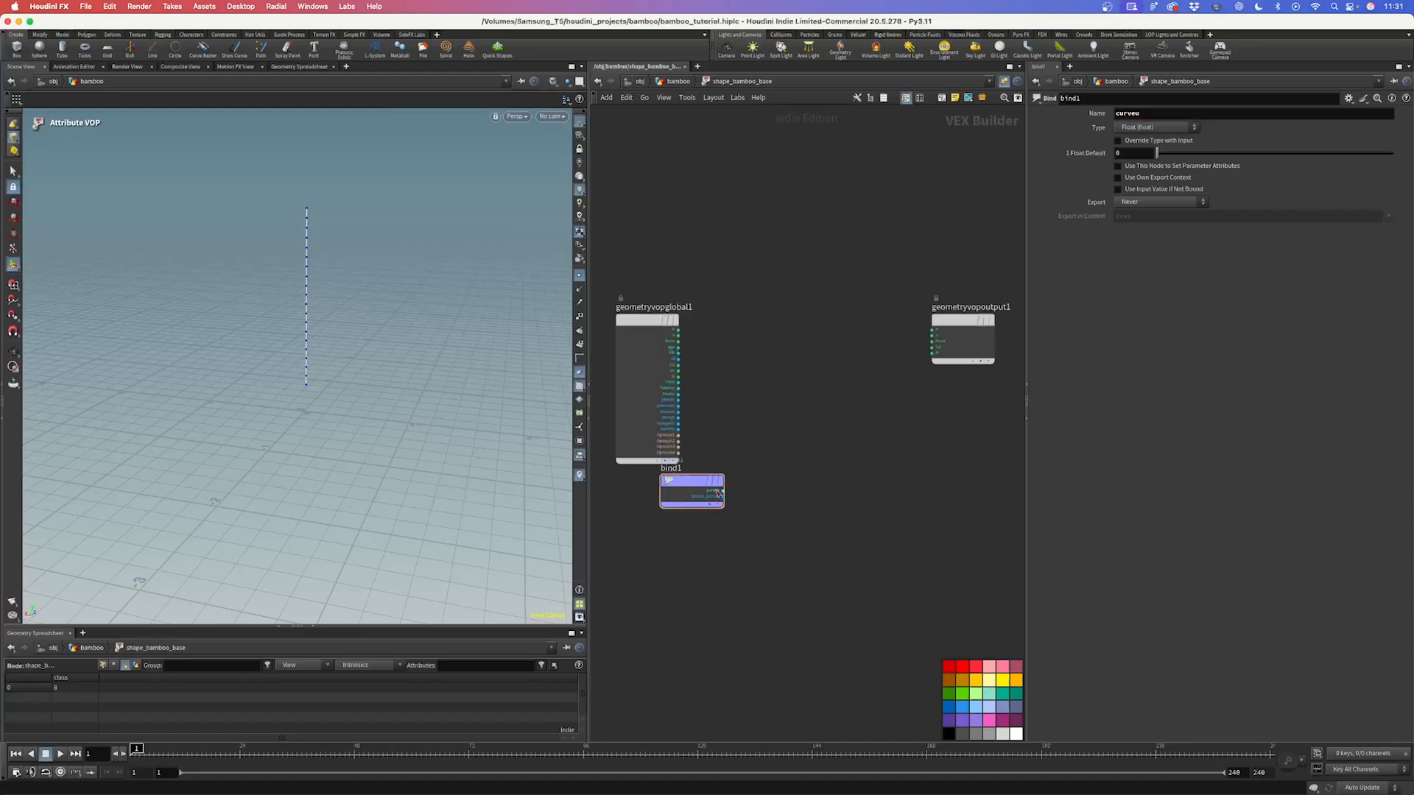
{"action": "mouse_move", "coordinate": [686, 487]}
{"action": "left_mouse_down"}
{"action": "mouse_move", "coordinate": [687, 503]}
{"action": "mouse_move", "coordinate": [715, 491]}
{"action": "mouse_move", "coordinate": [641, 495]}
{"action": "left_mouse_up"}
Step: Wire the global P to the geometry output's P, and add a Turbulent Noise node with P as its position
{"action": "left_click_drag", "start_coordinate": [677, 330], "coordinate": [933, 331]}
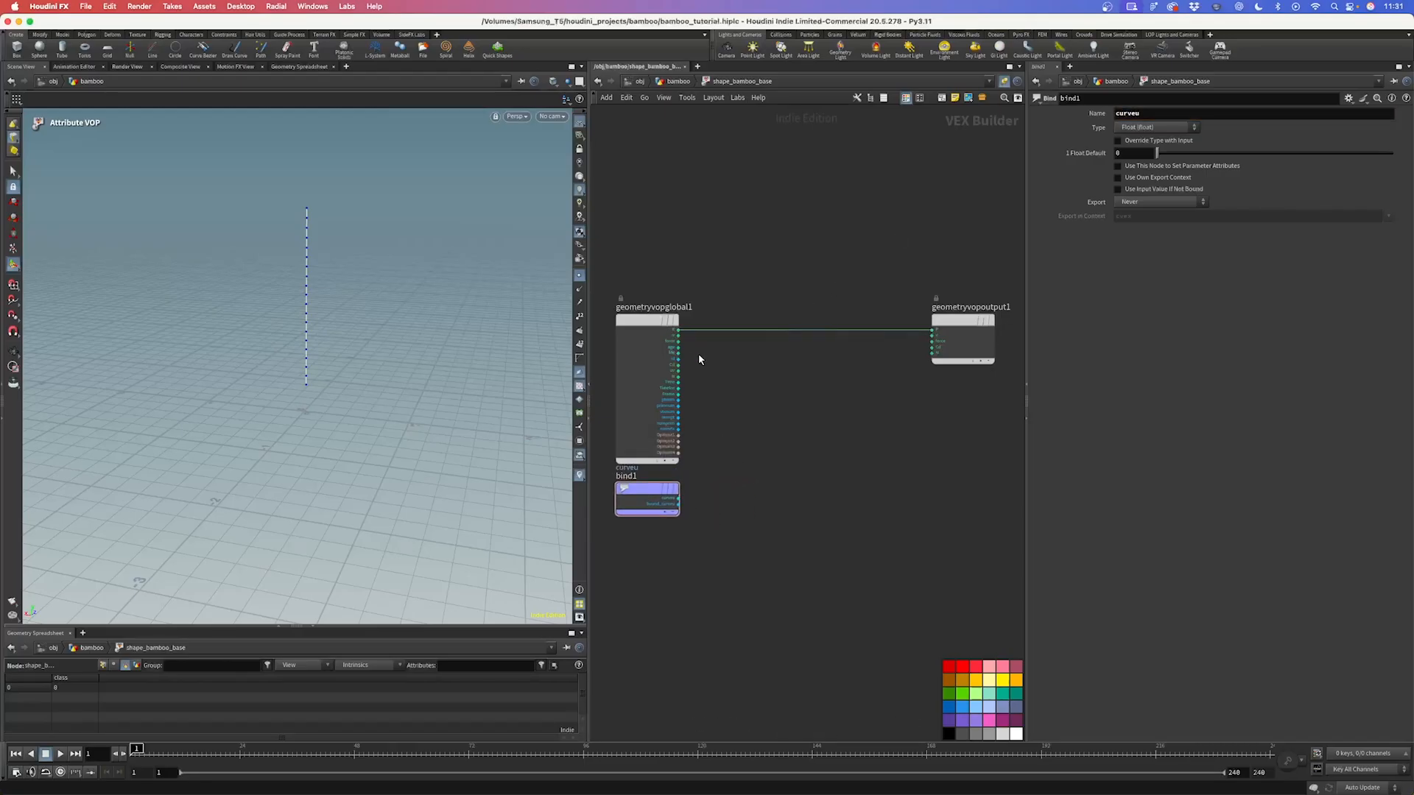
{"action": "scroll", "coordinate": [698, 354], "scroll_direction": "up", "scroll_amount": 2}
{"action": "left_click_drag", "start_coordinate": [729, 370], "coordinate": [759, 418]}
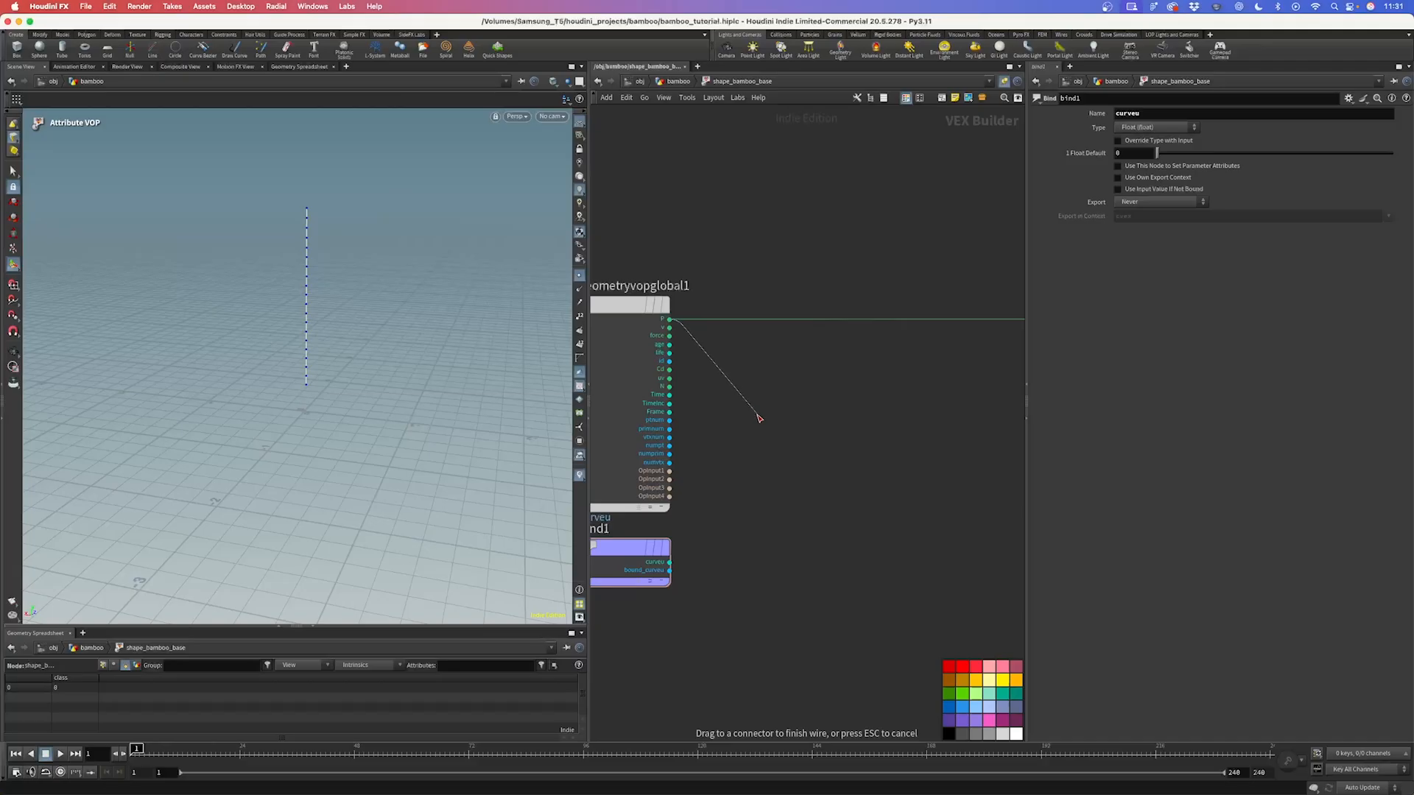
{"action": "key", "text": "Tab"}
{"action": "type", "text": "tu"}
{"action": "key", "text": "Return"}
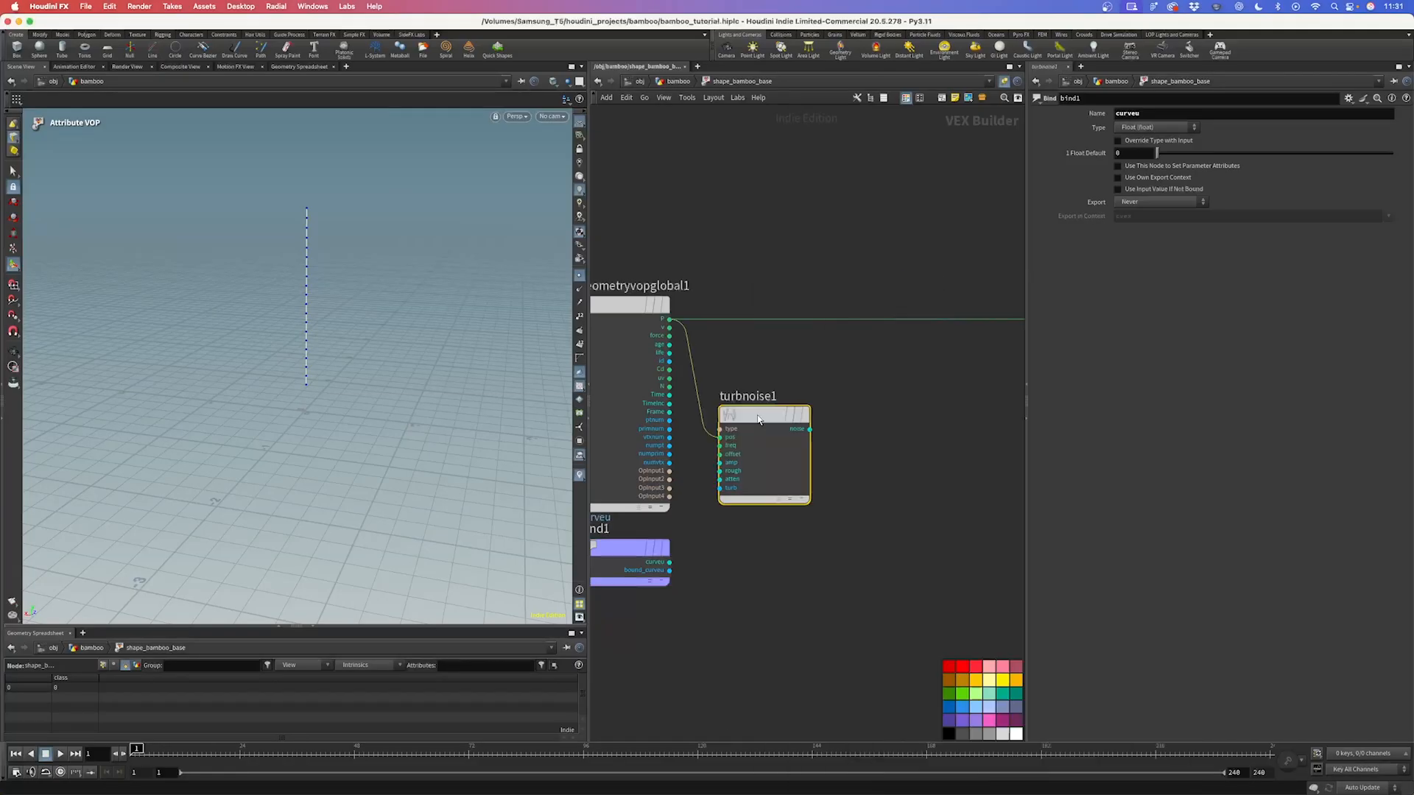
{"action": "left_click", "coordinate": [721, 401]}
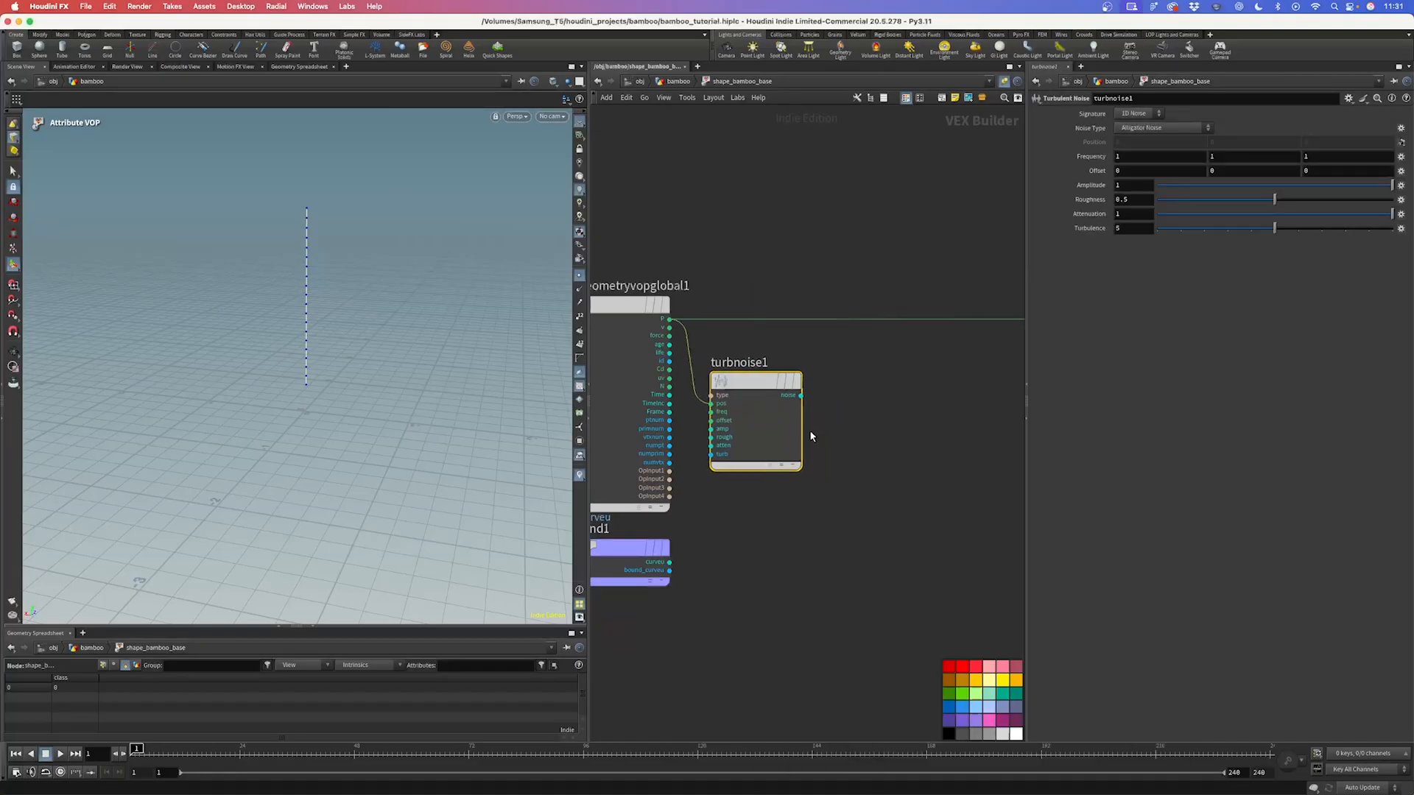
Step: Add a Ramp Parameter driven by the Bind node's curveu output and set its ramp type to Spline Ramp (float)
{"action": "left_click_drag", "start_coordinate": [613, 554], "coordinate": [752, 533]}
{"action": "middle_click_drag", "start_coordinate": [843, 488], "coordinate": [755, 484]}
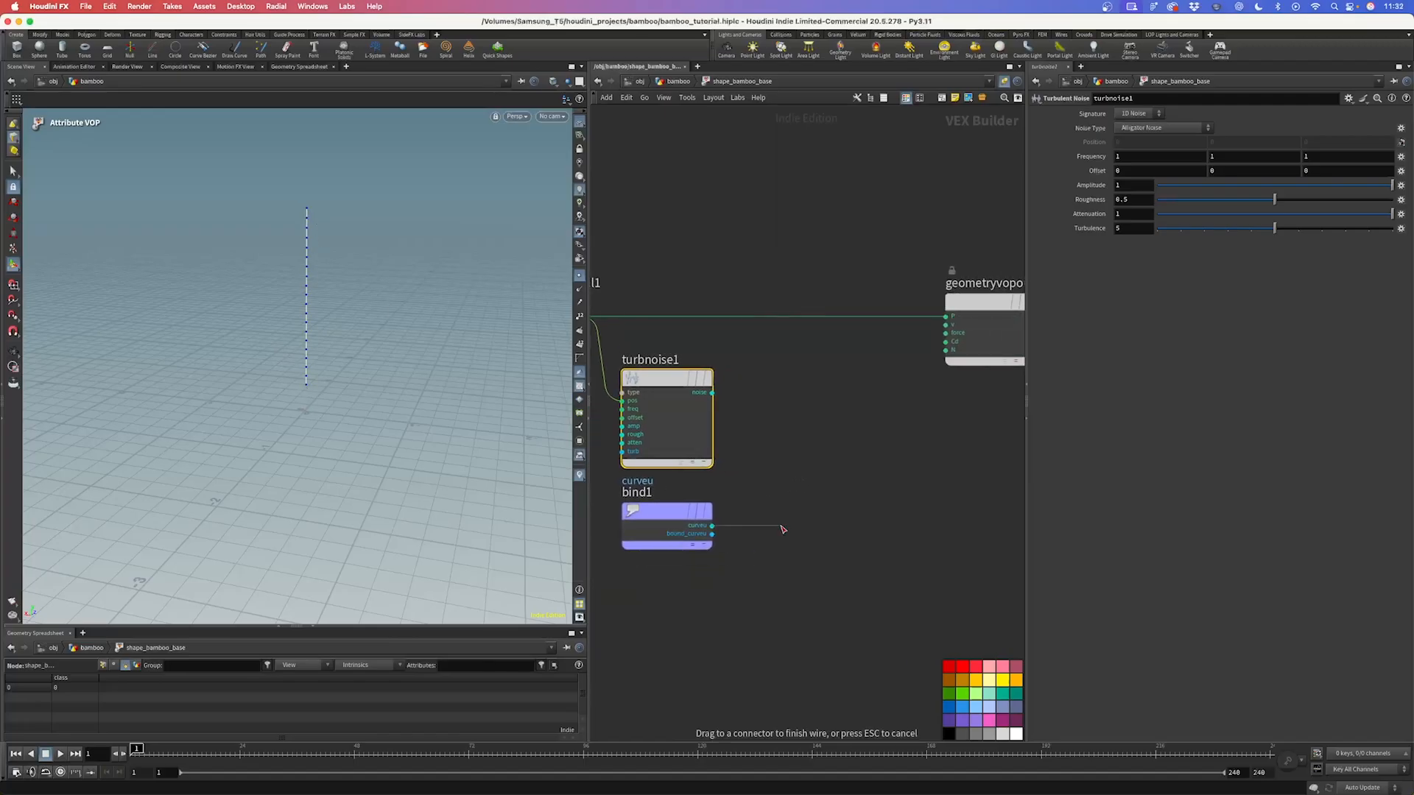
{"action": "key", "text": "Escape"}
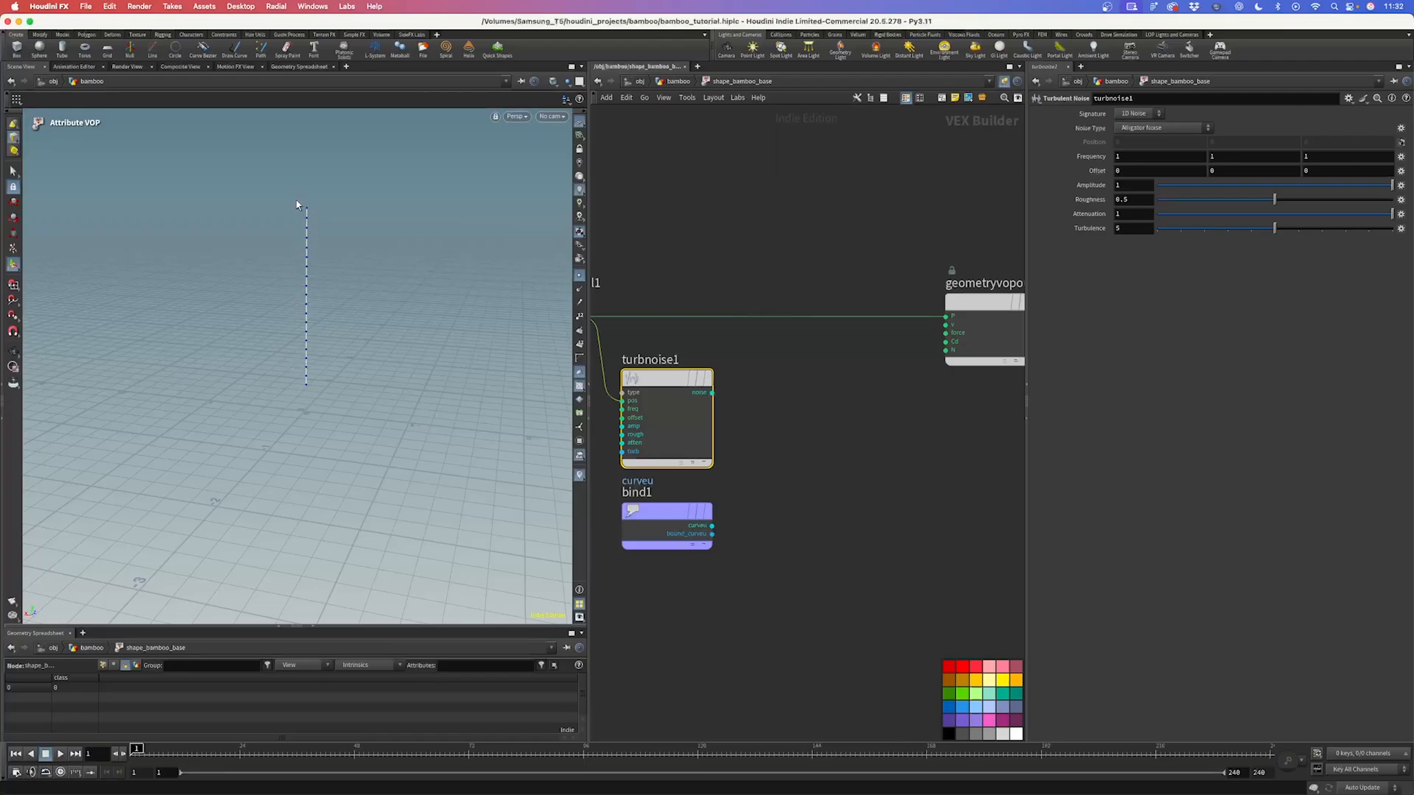
{"action": "left_click", "coordinate": [711, 525]}
{"action": "key", "text": "Tab"}
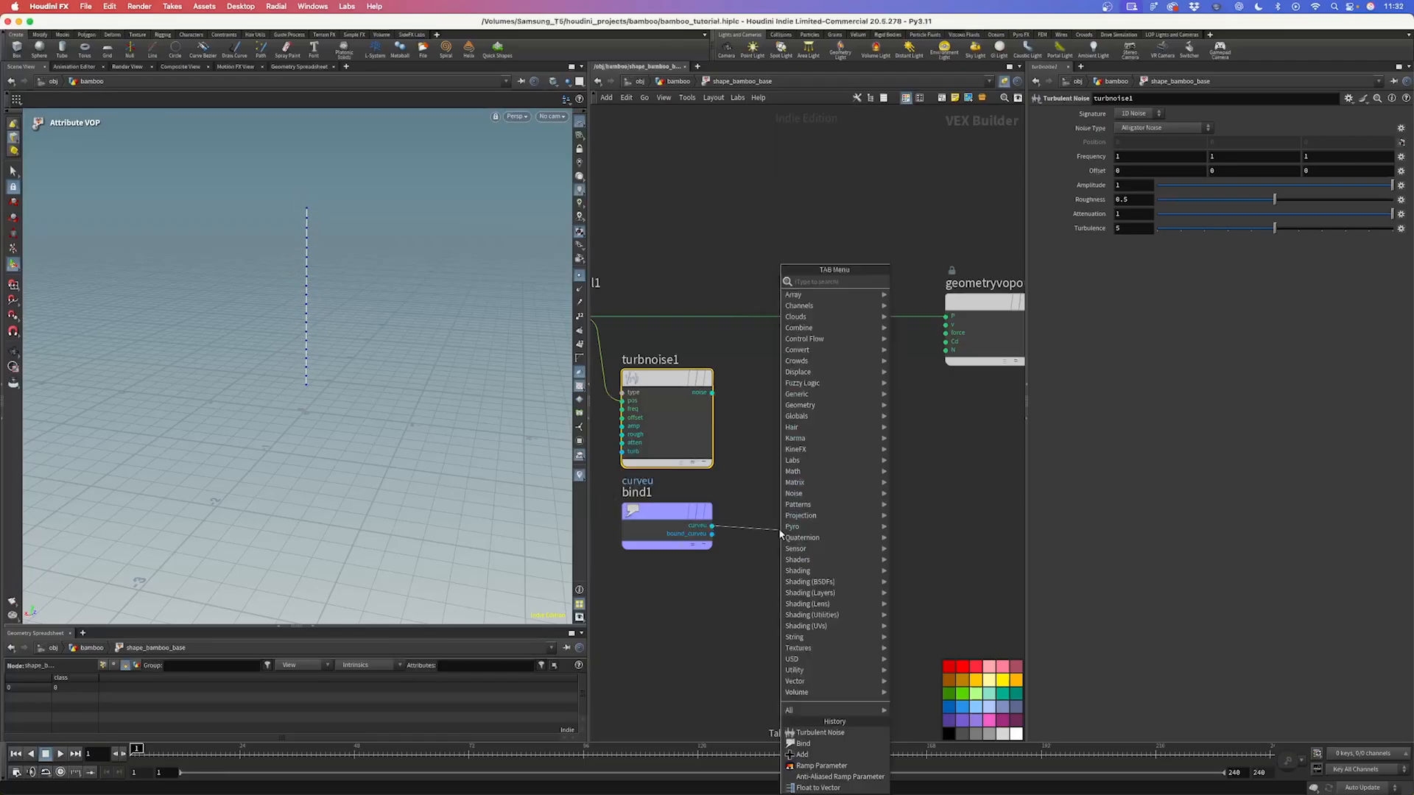
{"action": "type", "text": "r"}
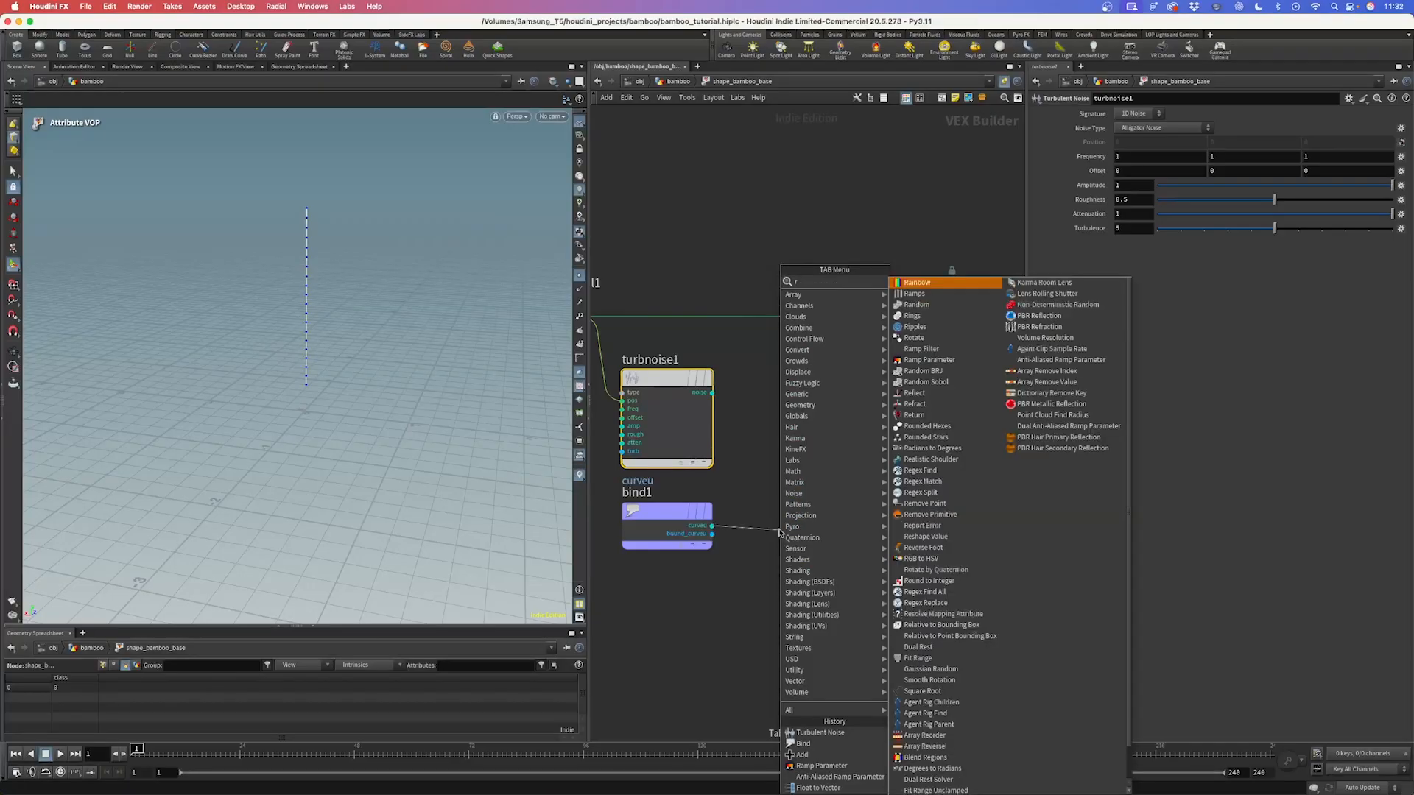
{"action": "type", "text": "amp"}
{"action": "key", "text": "Down"}
{"action": "key", "text": "Down"}
{"action": "key", "text": "Return"}
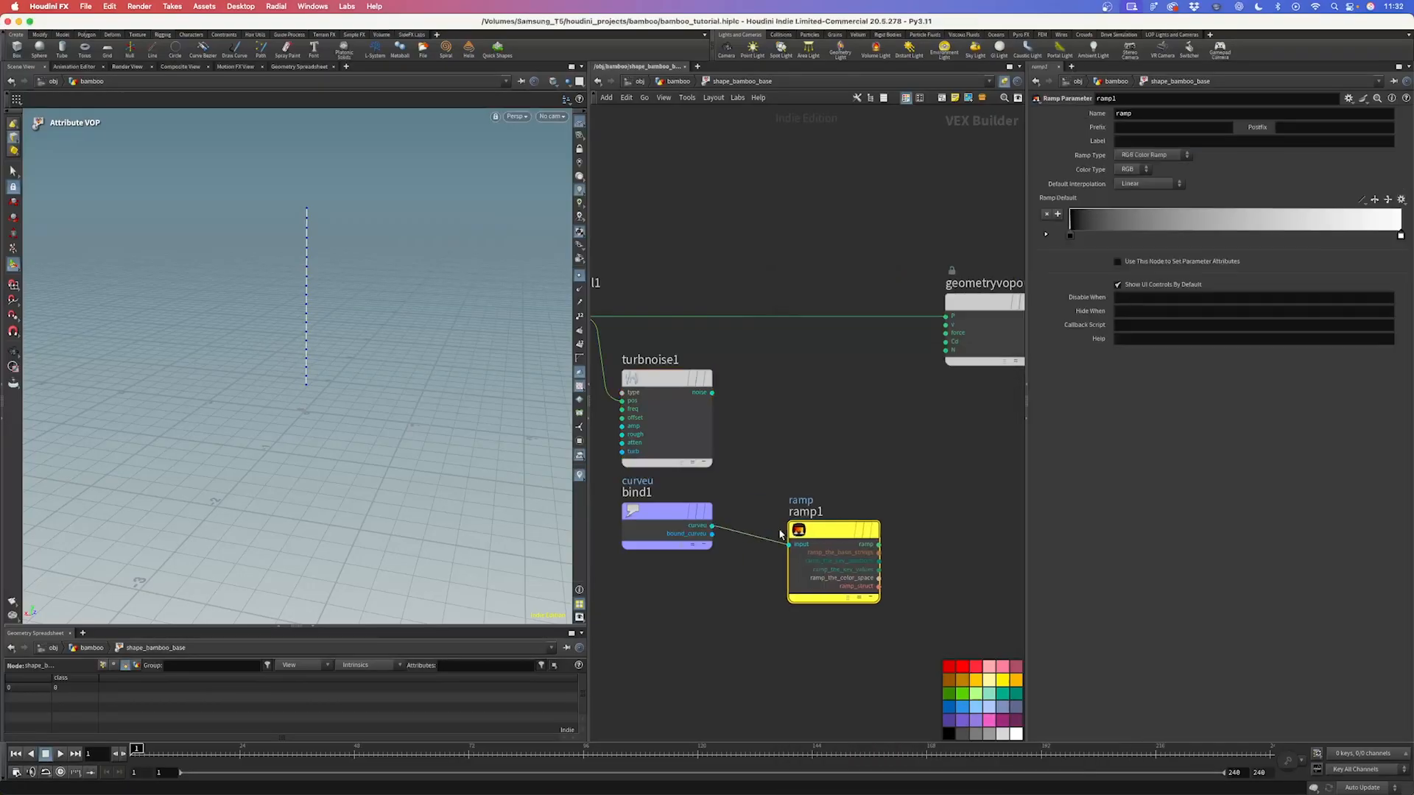
{"action": "left_click", "coordinate": [762, 513]}
{"action": "mouse_move", "coordinate": [762, 514]}
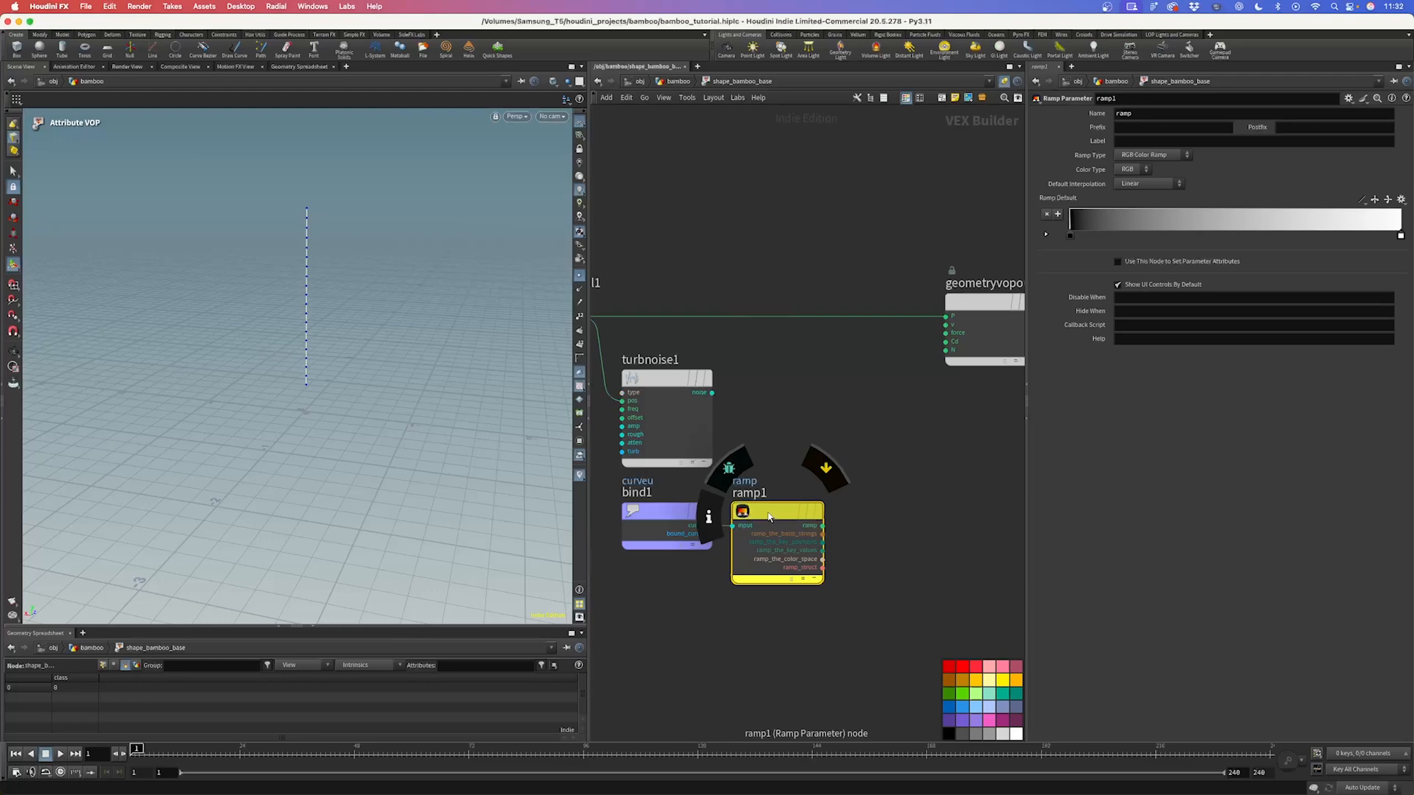
{"action": "left_click", "coordinate": [1146, 158]}
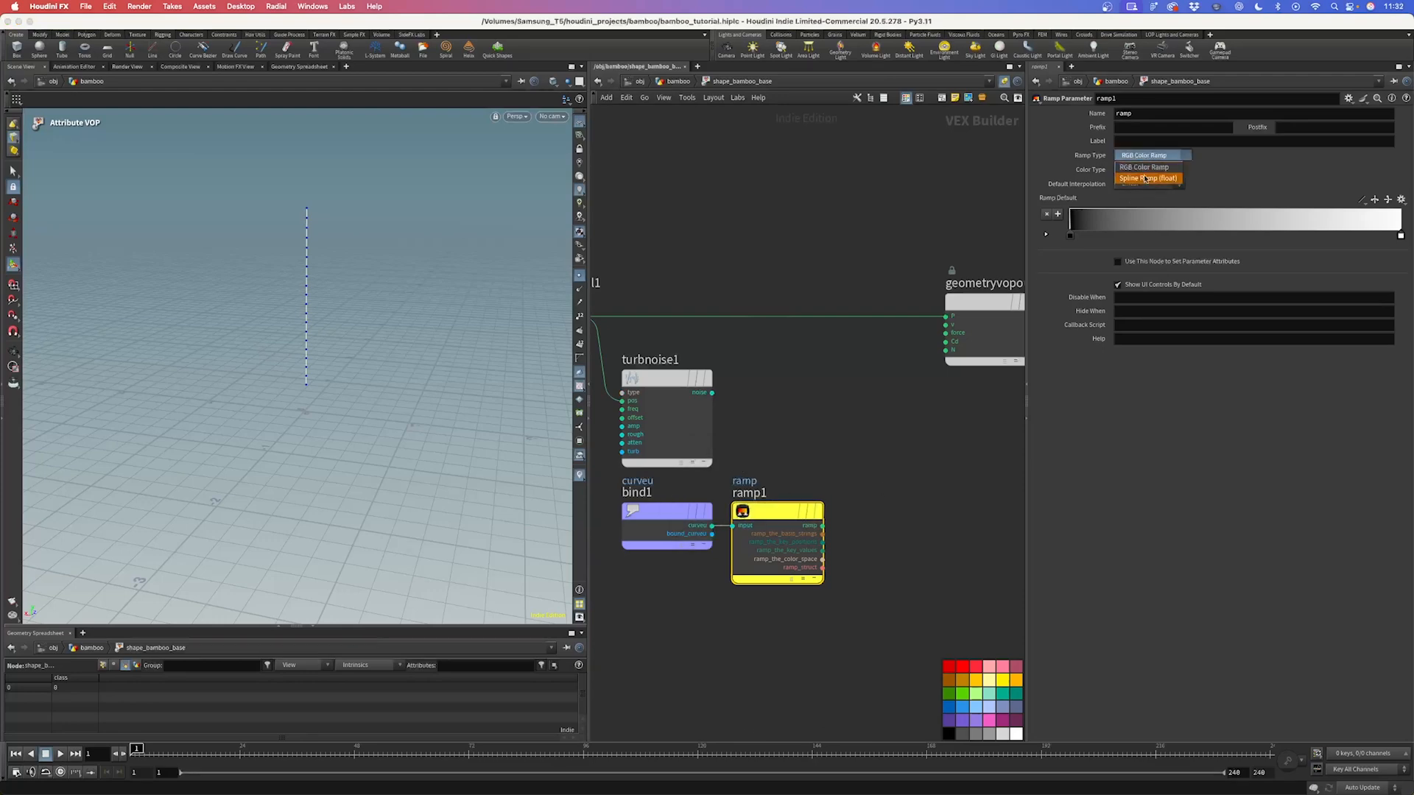
{"action": "left_click", "coordinate": [1147, 172]}
Step: Add a Multiply node fed by the Turbulent Noise output
{"action": "left_click_drag", "start_coordinate": [713, 393], "coordinate": [826, 392]}
{"action": "key", "text": "Tab"}
{"action": "type", "text": "mul"}
{"action": "key", "text": "Return"}
{"action": "left_click_drag", "start_coordinate": [826, 392], "coordinate": [828, 384]}
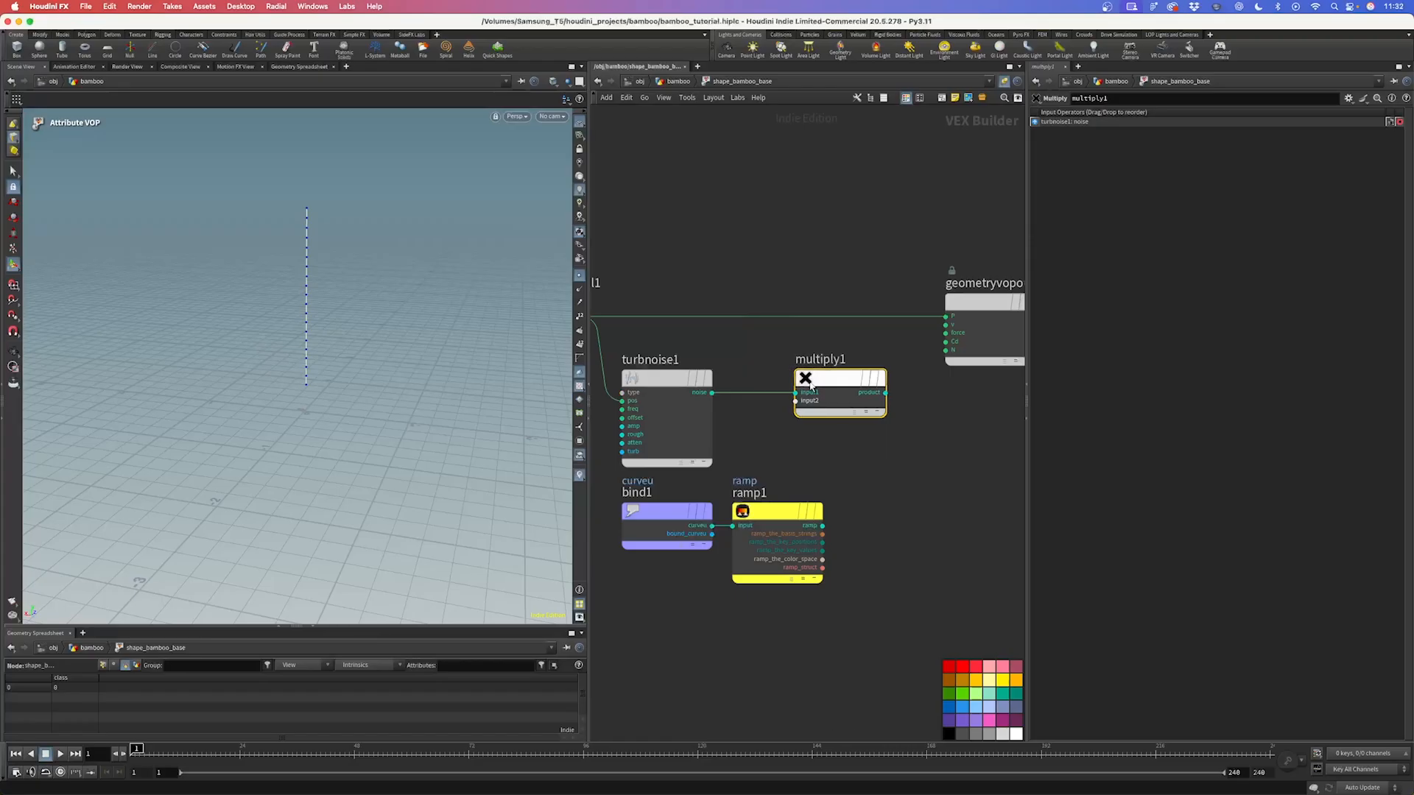
Step: Set the Turbulent Noise signature to 3D Noise and wire the ramp output into the Multiply node's second input
{"action": "left_click", "coordinate": [667, 381]}
{"action": "left_click", "coordinate": [1138, 114]}
{"action": "left_click", "coordinate": [1125, 138]}
{"action": "left_click", "coordinate": [796, 401]}
{"action": "left_click", "coordinate": [784, 520]}
{"action": "left_click_drag", "start_coordinate": [783, 517], "coordinate": [778, 517]}
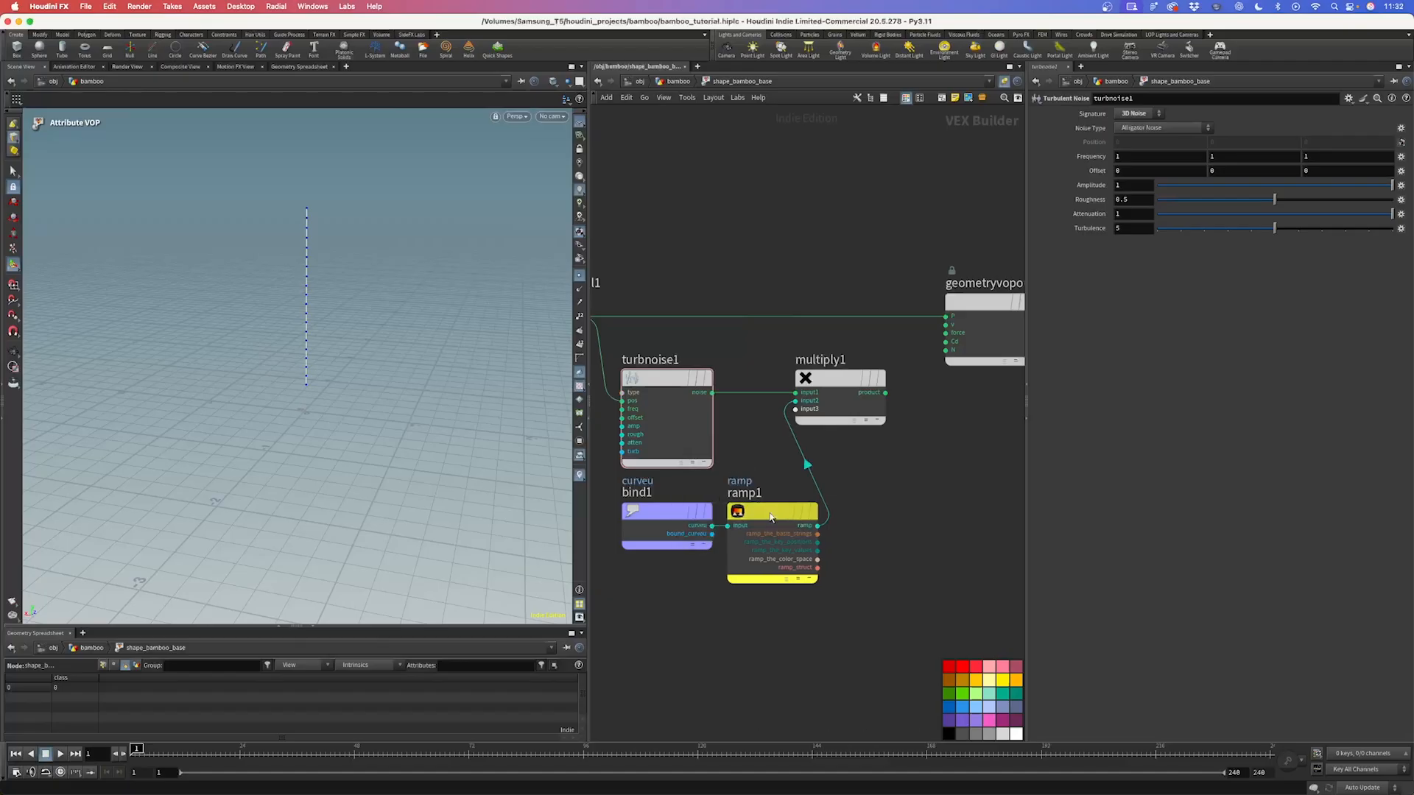
Step: Insert an Add node before the geometry output that sums the global P and the Multiply product
{"action": "left_click_drag", "start_coordinate": [669, 485], "coordinate": [732, 536]}
{"action": "middle_click_drag", "start_coordinate": [732, 535], "coordinate": [607, 560]}
{"action": "left_click_drag", "start_coordinate": [852, 333], "coordinate": [924, 338]}
{"action": "key", "text": "Tab"}
{"action": "type", "text": "add"}
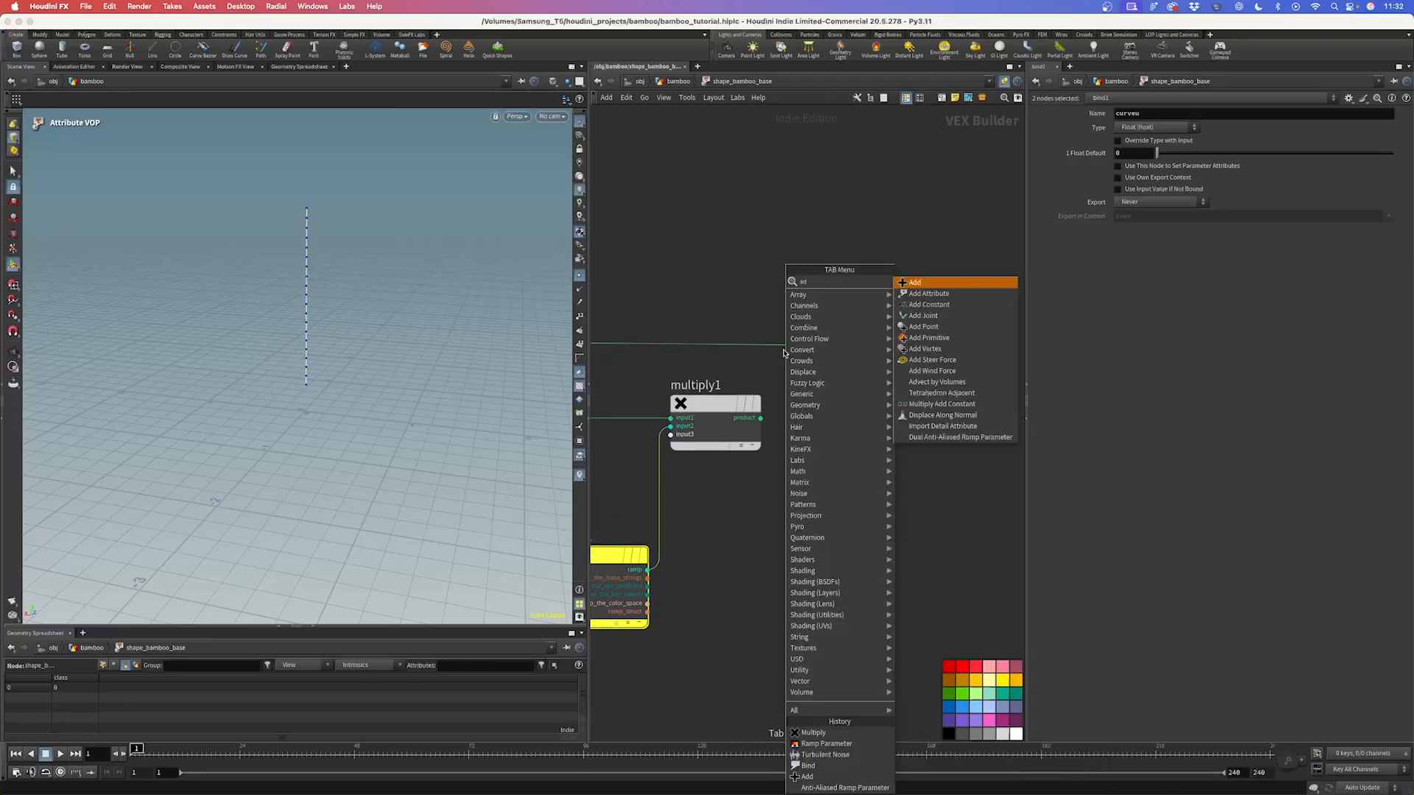
{"action": "key", "text": "Return"}
{"action": "left_click", "coordinate": [799, 345]}
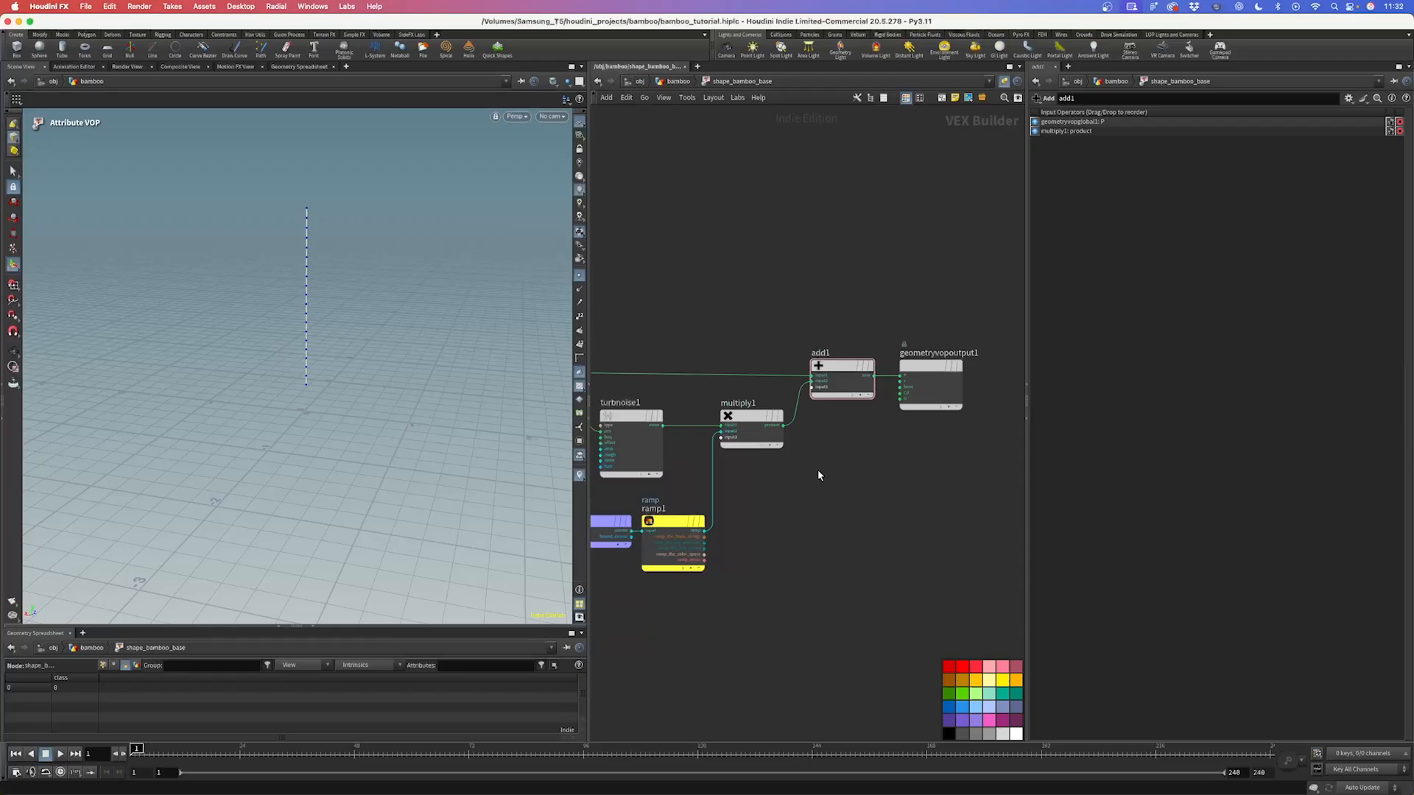
Step: Promote the Turbulent Noise node's noise type, frequency, offset, amplitude and roughness to parameters
{"action": "left_click", "coordinate": [726, 400]}
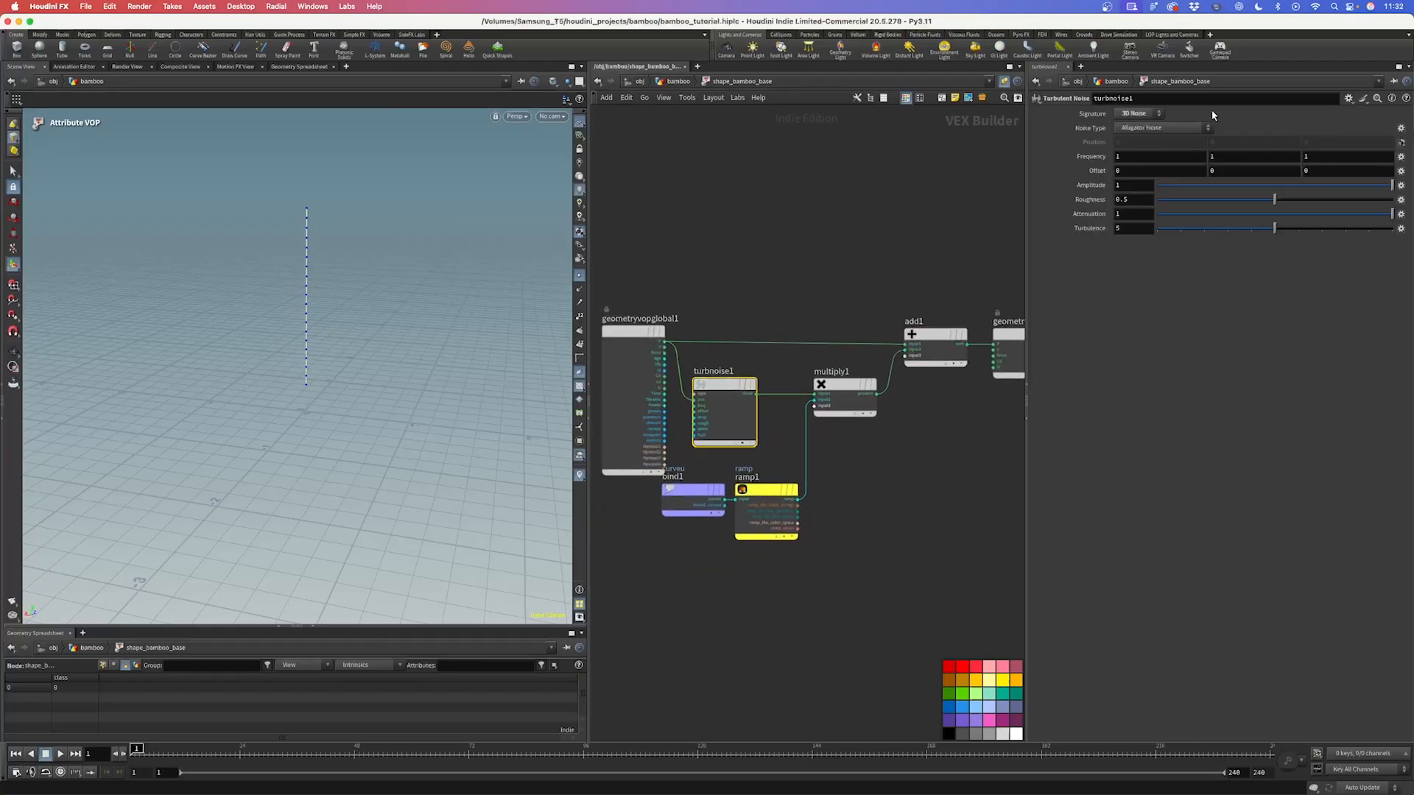
{"action": "left_click", "coordinate": [1401, 128]}
{"action": "left_click", "coordinate": [1387, 138]}
{"action": "left_click", "coordinate": [1401, 156]}
{"action": "left_click", "coordinate": [1396, 167]}
{"action": "left_click", "coordinate": [1400, 171]}
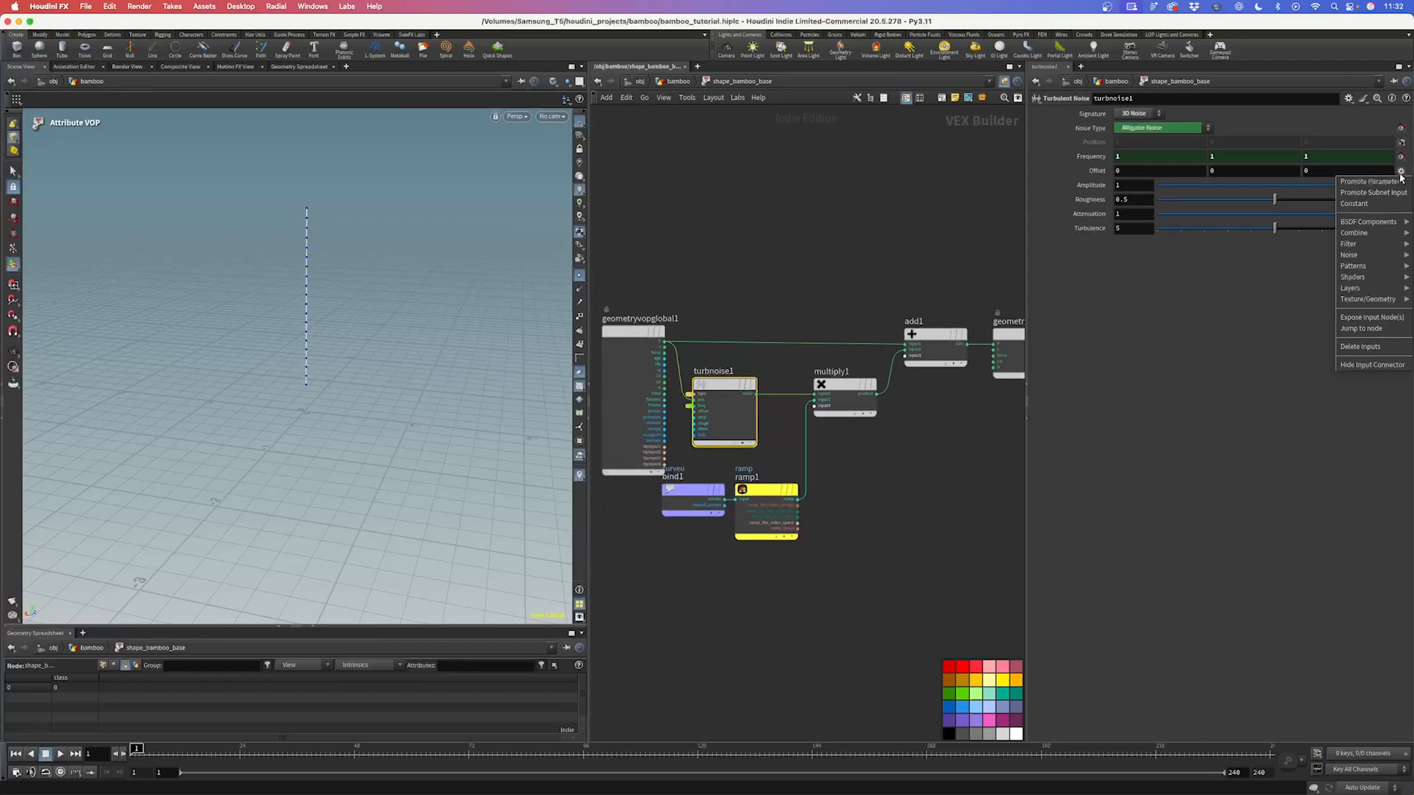
{"action": "left_click", "coordinate": [1397, 182]}
{"action": "left_click", "coordinate": [1401, 185]}
{"action": "left_click", "coordinate": [1397, 196]}
{"action": "left_click", "coordinate": [1401, 200]}
{"action": "left_click", "coordinate": [1390, 207]}
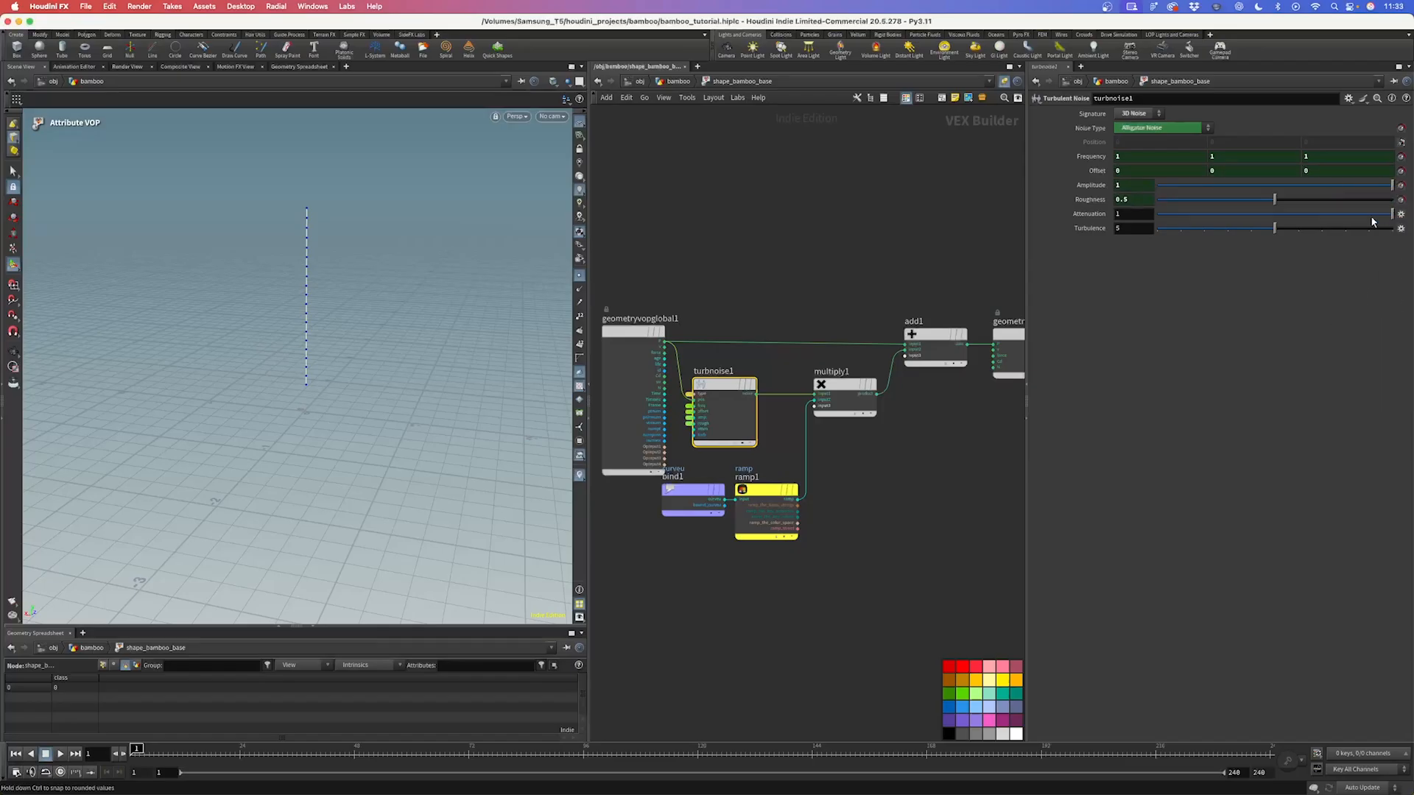
Step: Return to the geometry network and shape the shape_bamboo_base ramp to peak at 1 midway and fall to 0 at the end
{"action": "key", "text": "u"}
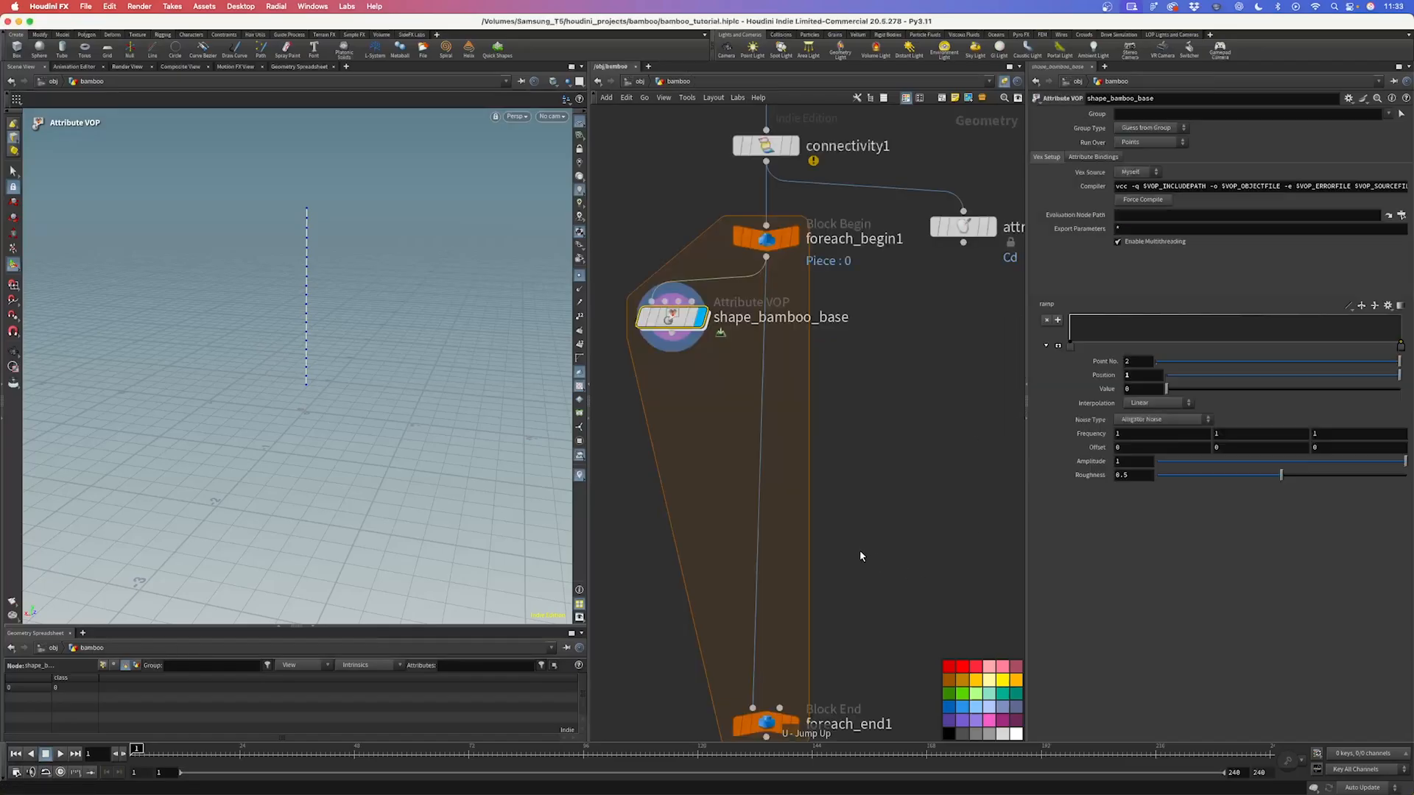
{"action": "scroll", "coordinate": [841, 419], "scroll_direction": "down", "scroll_amount": 2}
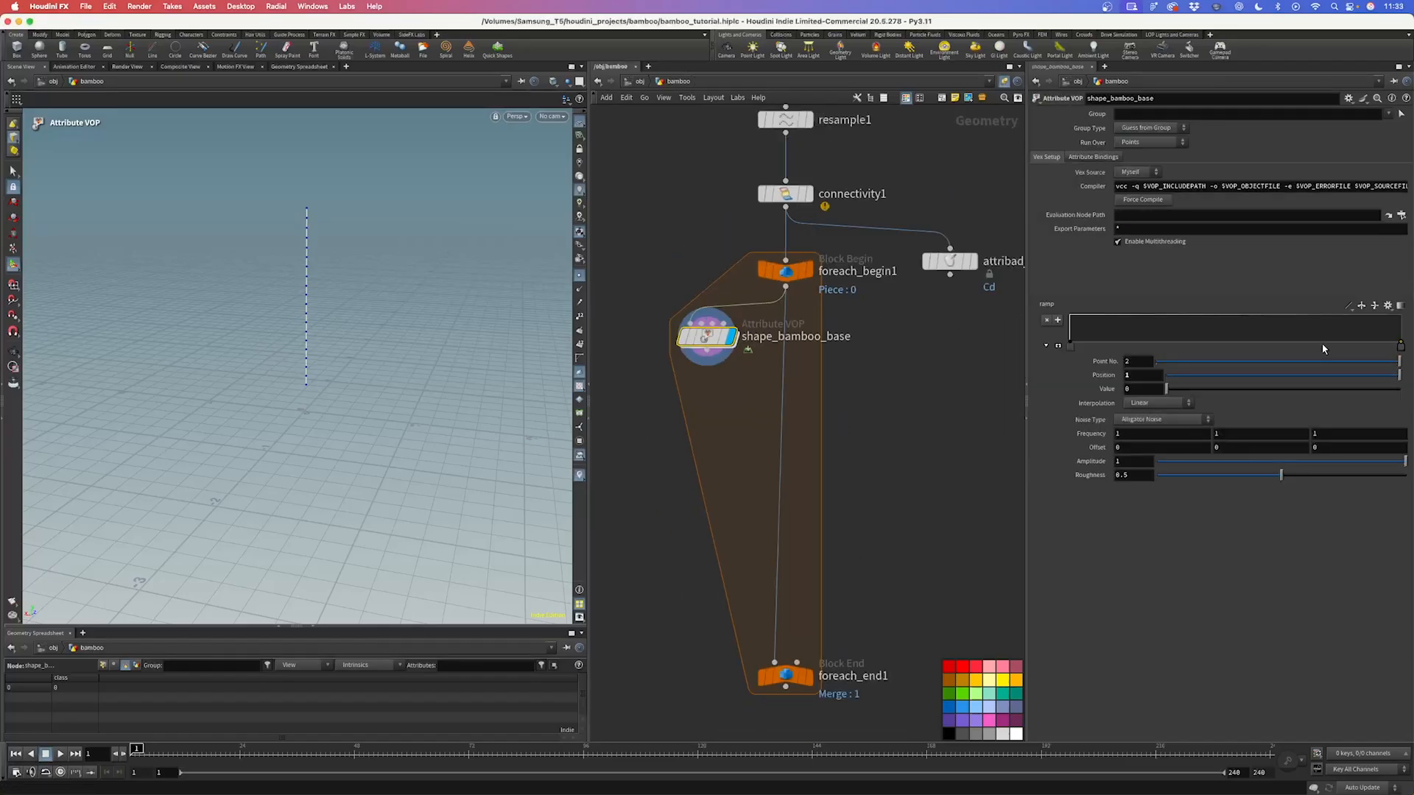
{"action": "left_click_drag", "start_coordinate": [1400, 345], "coordinate": [1406, 321]}
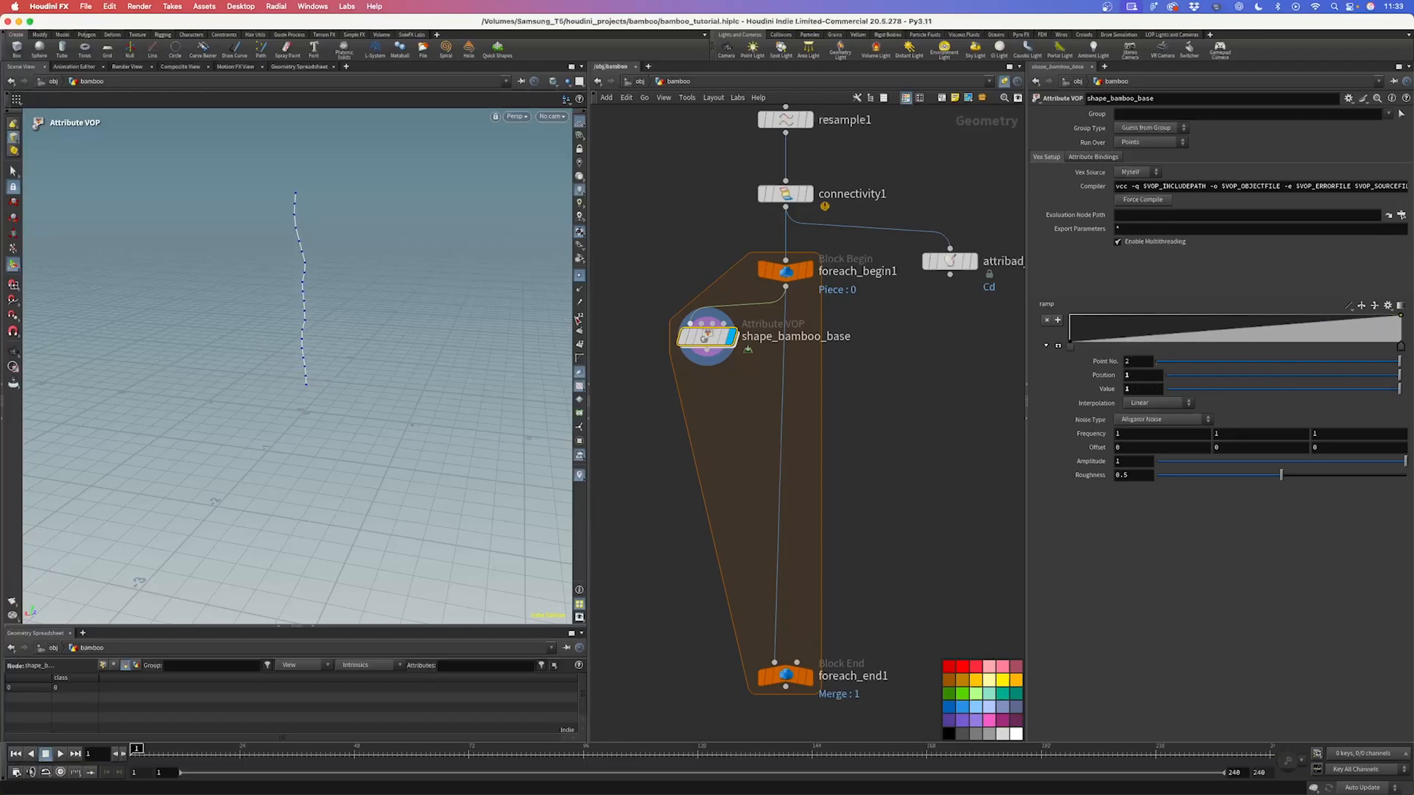
{"action": "left_click_drag", "start_coordinate": [1403, 351], "coordinate": [1236, 351]}
{"action": "left_click_drag", "start_coordinate": [1382, 331], "coordinate": [1410, 347]}
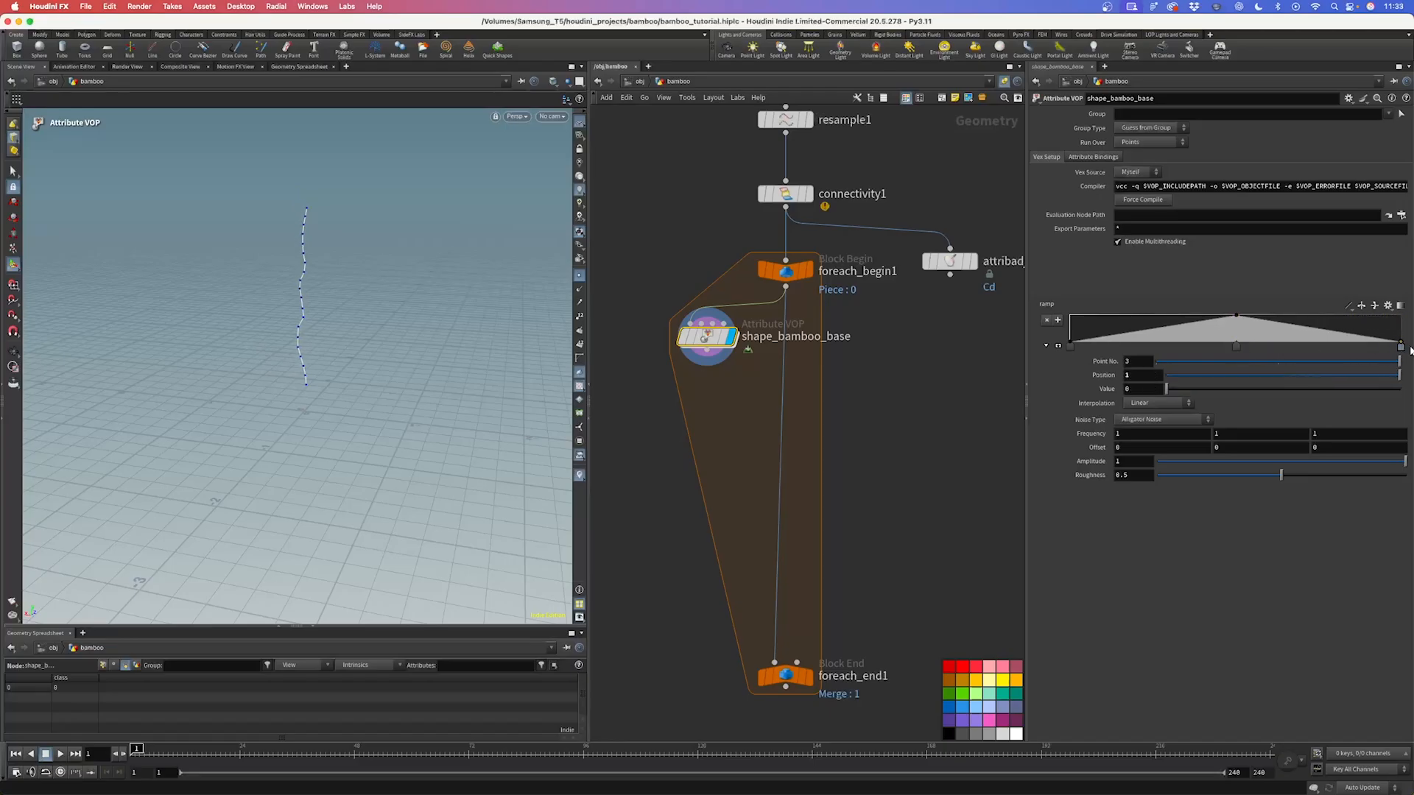
Step: Set the interpolation of the ramp's first point to B-Spline
{"action": "left_click", "coordinate": [1072, 347]}
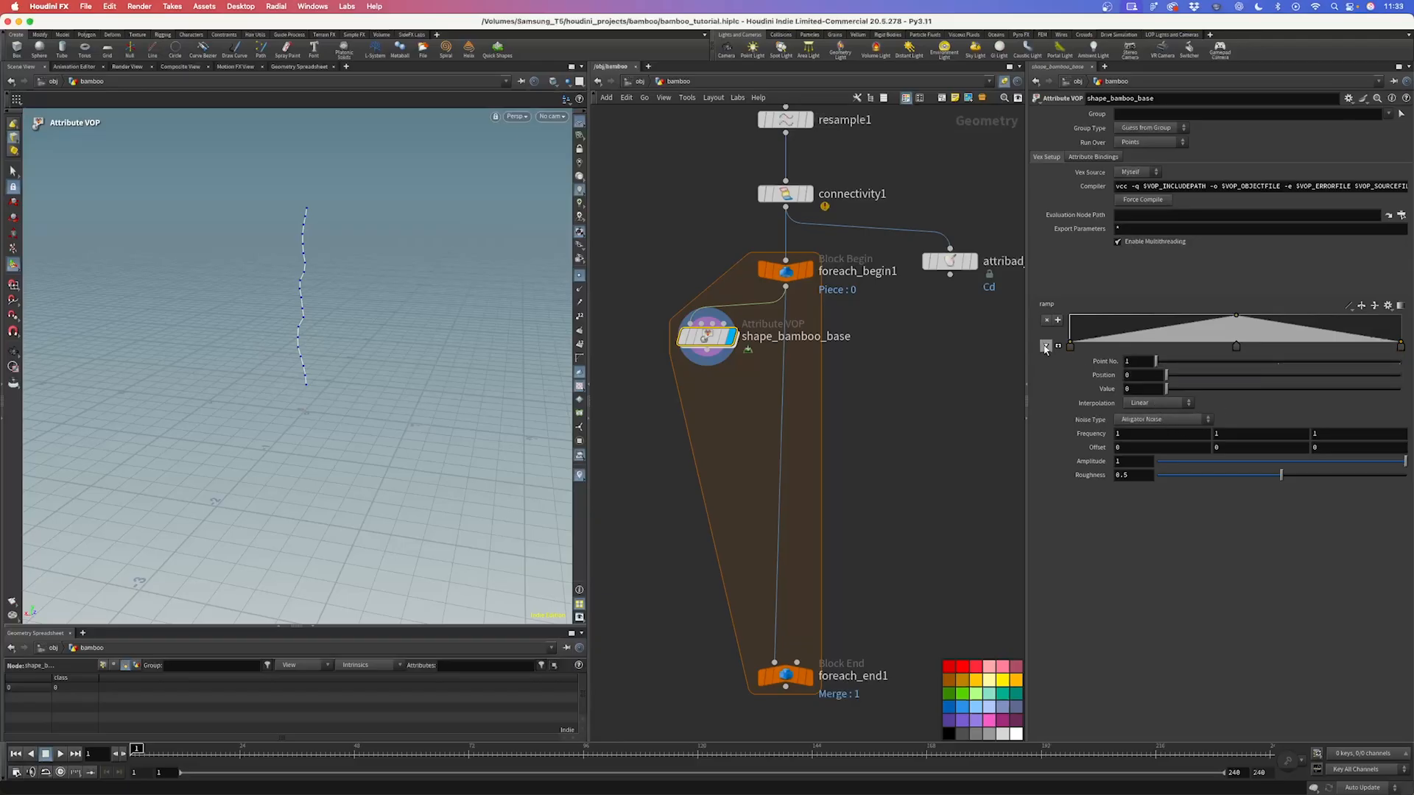
{"action": "left_click", "coordinate": [1155, 405]}
{"action": "left_click", "coordinate": [1152, 471]}
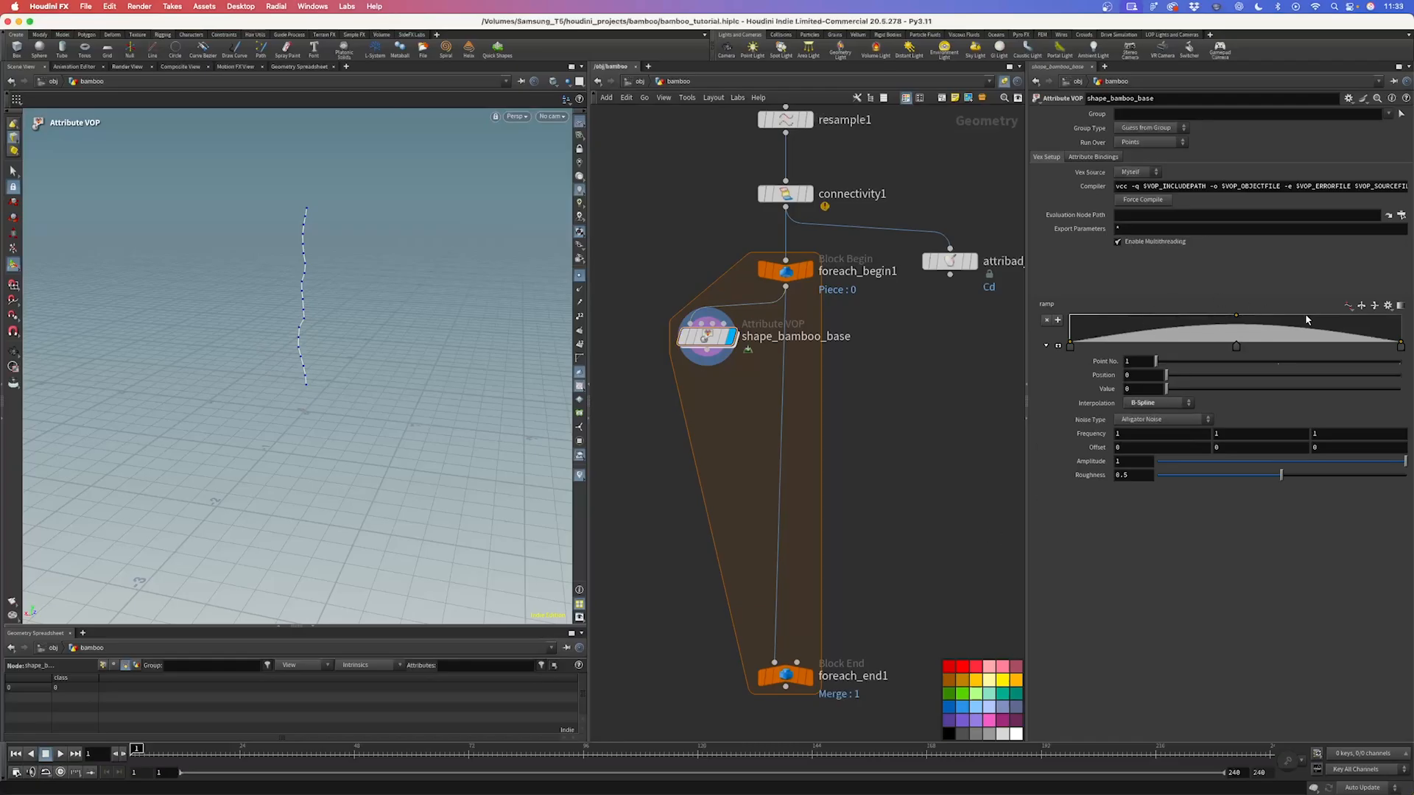
Step: Add a low ramp point on each side of the peak, the second at about position 0.79 with value 0
{"action": "left_click", "coordinate": [1138, 346]}
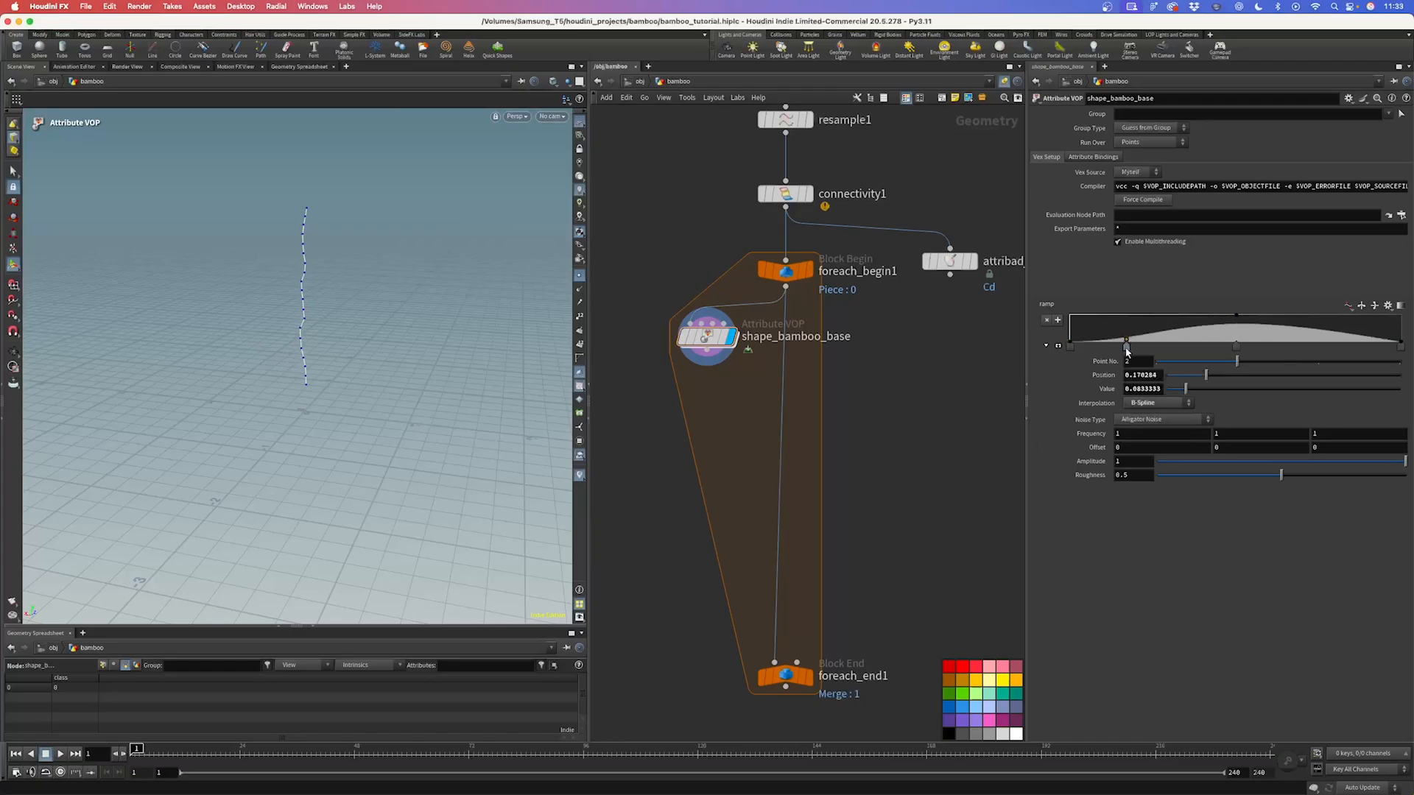
{"action": "left_click_drag", "start_coordinate": [1139, 353], "coordinate": [1147, 351]}
{"action": "left_click_drag", "start_coordinate": [1341, 338], "coordinate": [1330, 349]}
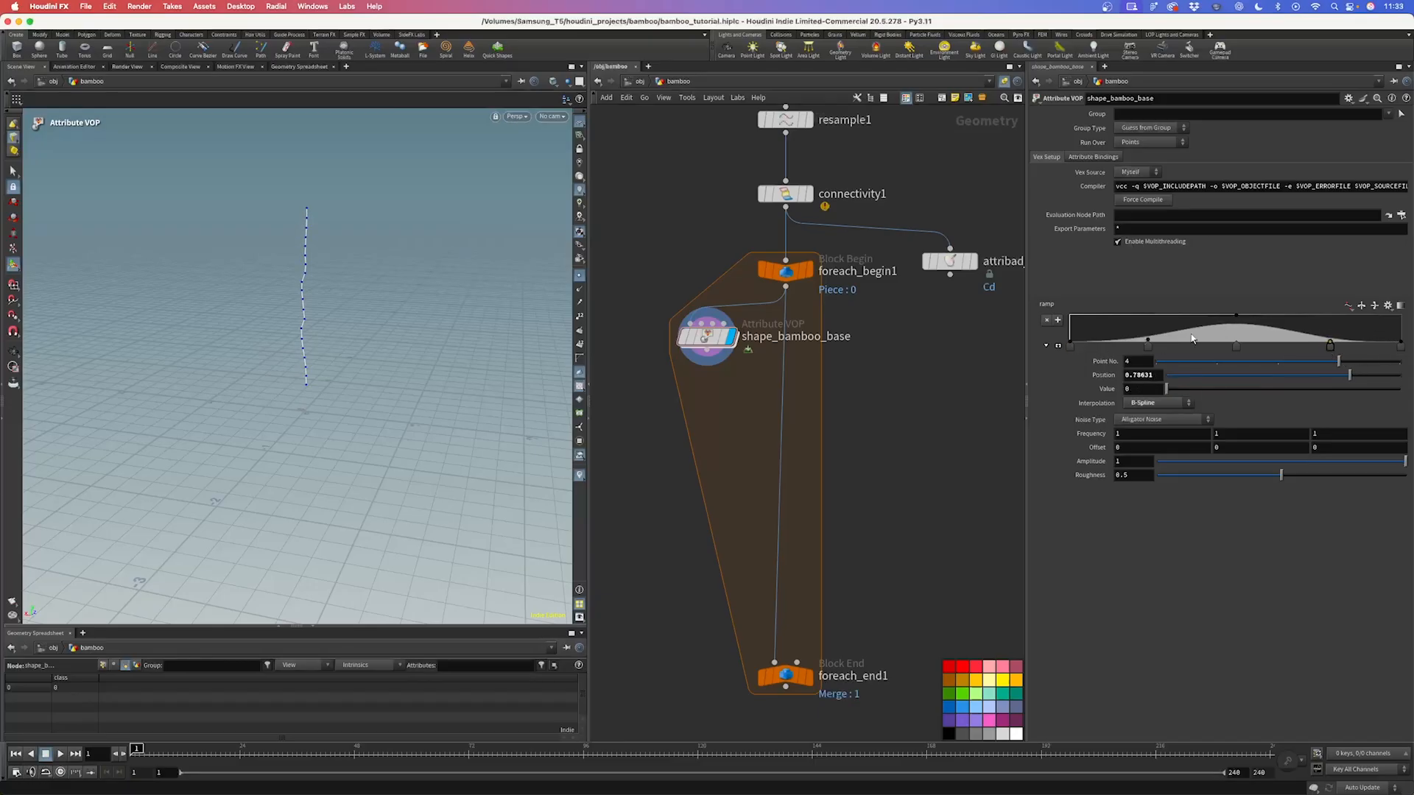
{"action": "key", "text": "Escape"}
{"action": "left_click_drag", "start_coordinate": [350, 366], "coordinate": [291, 340]}
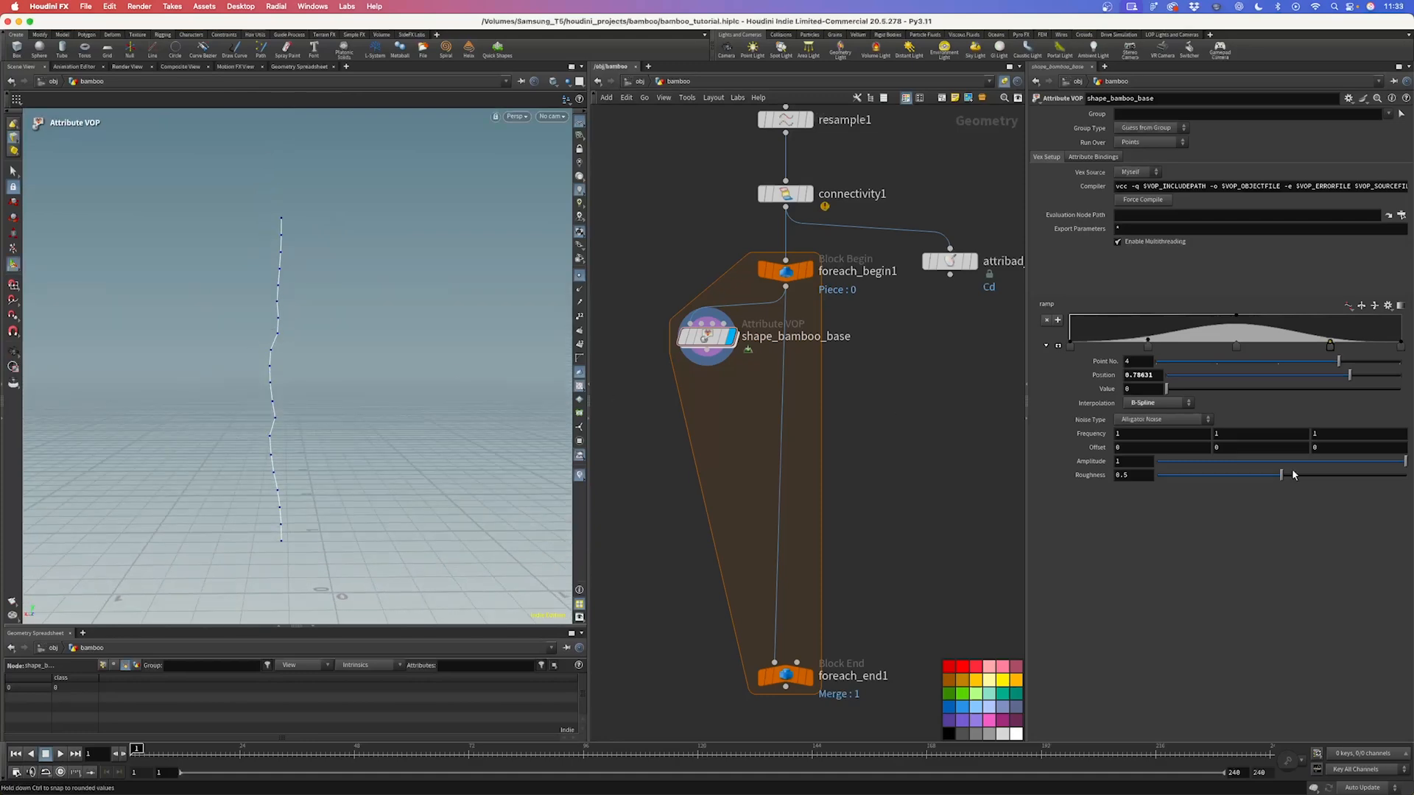
Step: Change the noise type to Simplex Noise and set its amplitude to 0.1
{"action": "left_click", "coordinate": [1181, 421]}
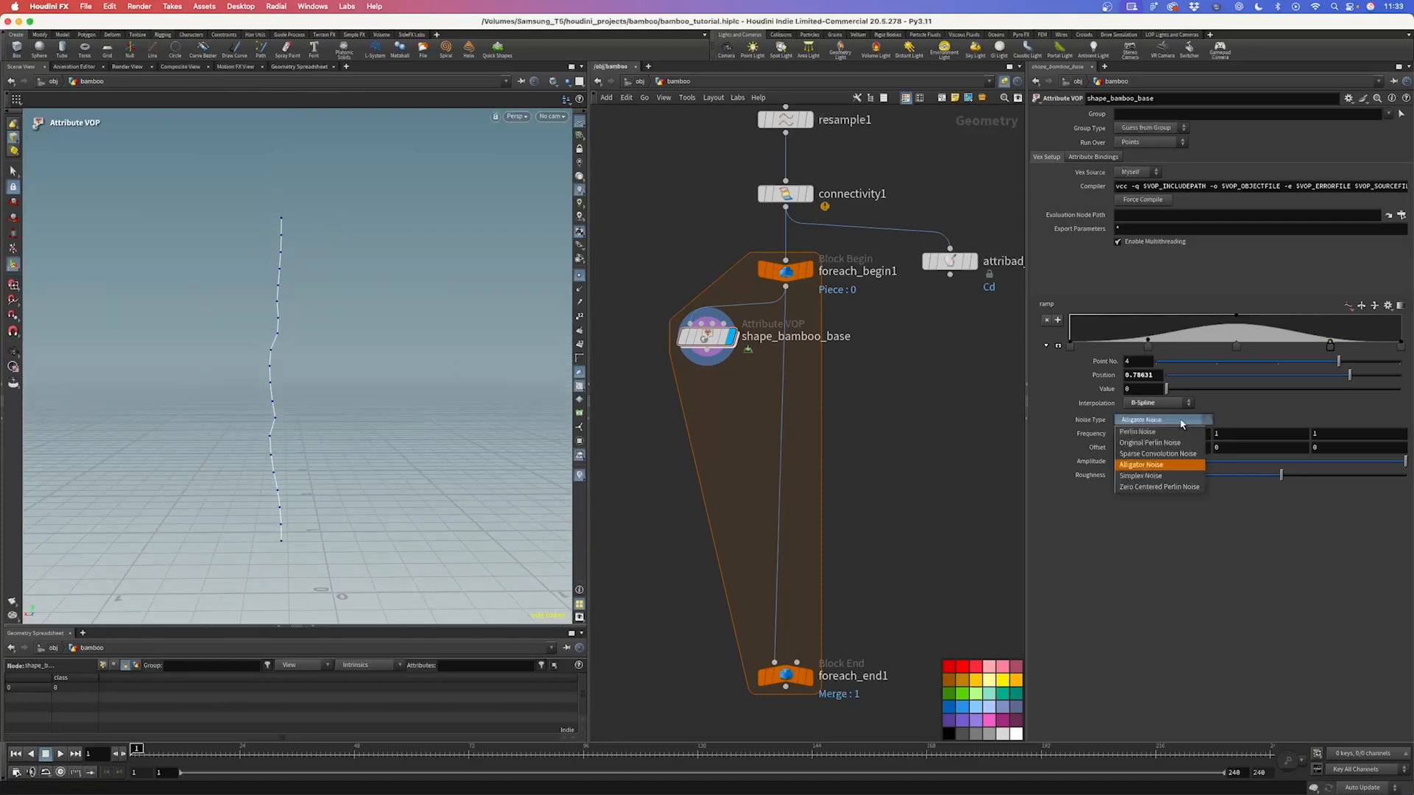
{"action": "left_click", "coordinate": [1164, 476]}
{"action": "left_click", "coordinate": [1121, 462]}
{"action": "type", "text": "0.2"}
{"action": "key", "text": "BackSpace"}
{"action": "type", "text": "1"}
{"action": "key", "text": "Return"}
Step: Set the noise frequency to 0.67 on all axes and the amplitude to 1
{"action": "middle_click_drag", "start_coordinate": [1095, 434], "coordinate": [1056, 454]}
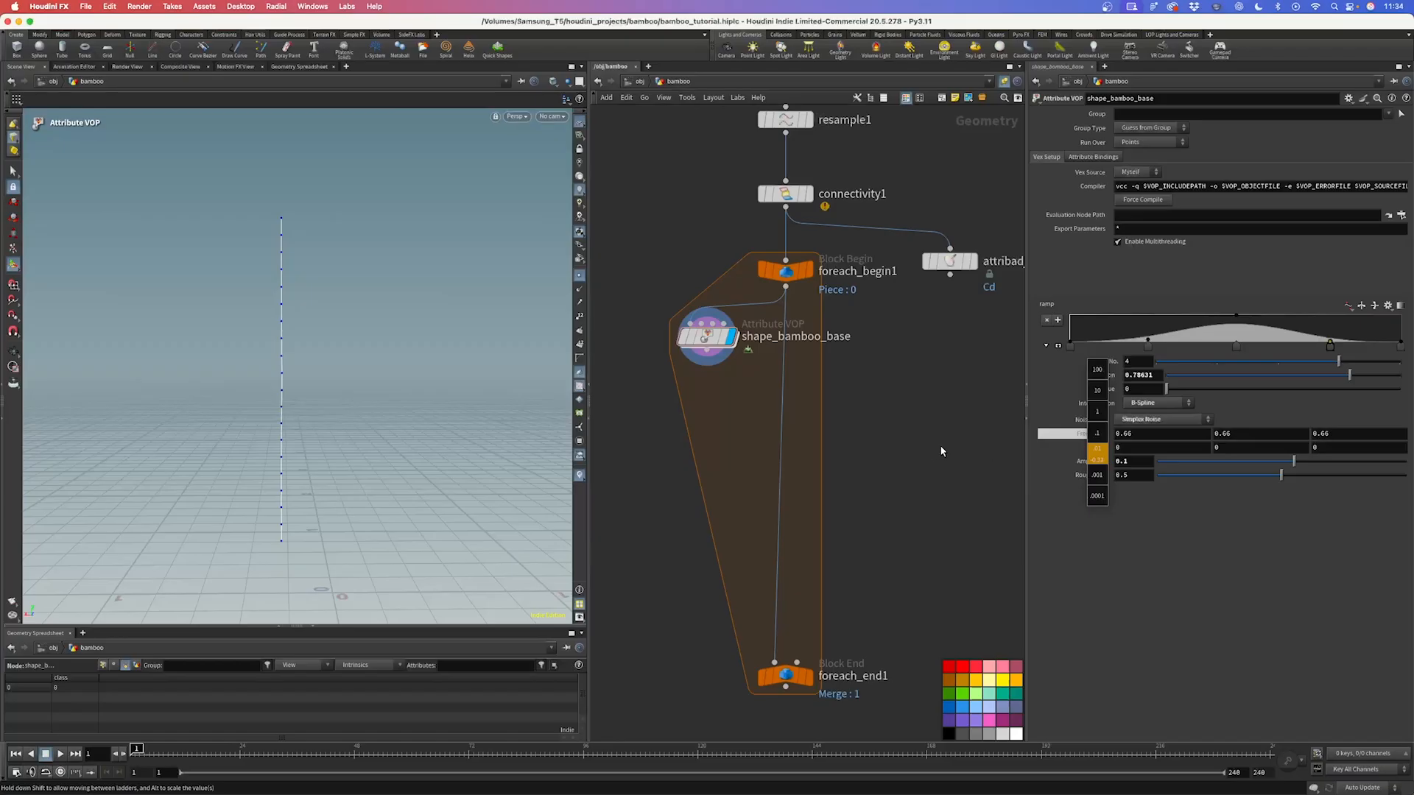
{"action": "middle_click_drag", "start_coordinate": [1195, 456], "coordinate": [1025, 448]}
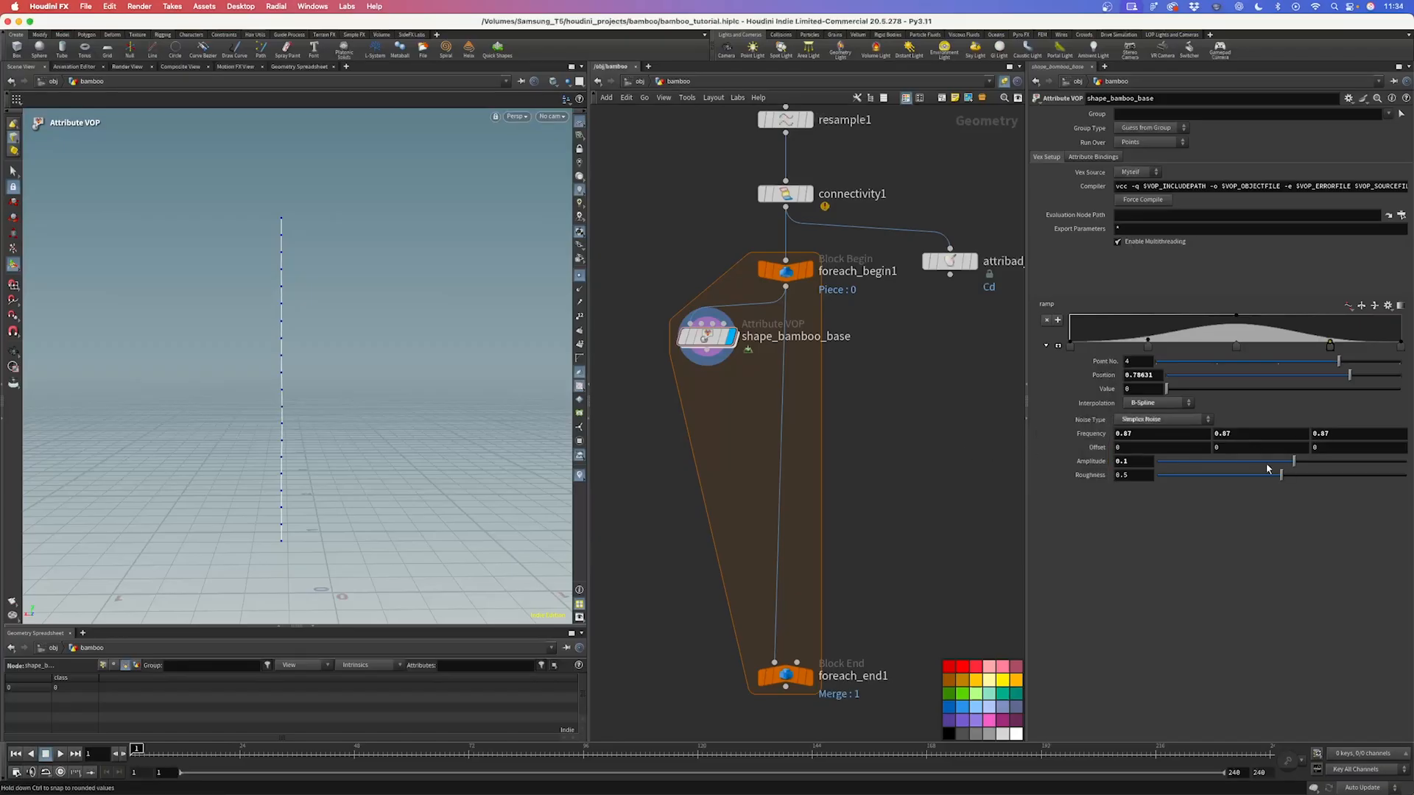
{"action": "type", "text": "1"}
{"action": "key", "text": "Return"}
{"action": "mouse_move", "coordinate": [1095, 434]}
{"action": "middle_mouse_down"}
{"action": "mouse_move", "coordinate": [1095, 452]}
{"action": "mouse_move", "coordinate": [1096, 432]}
{"action": "mouse_move", "coordinate": [979, 445]}
{"action": "mouse_move", "coordinate": [1359, 436]}
{"action": "mouse_move", "coordinate": [977, 439]}
{"action": "mouse_move", "coordinate": [1074, 440]}
{"action": "middle_mouse_up"}
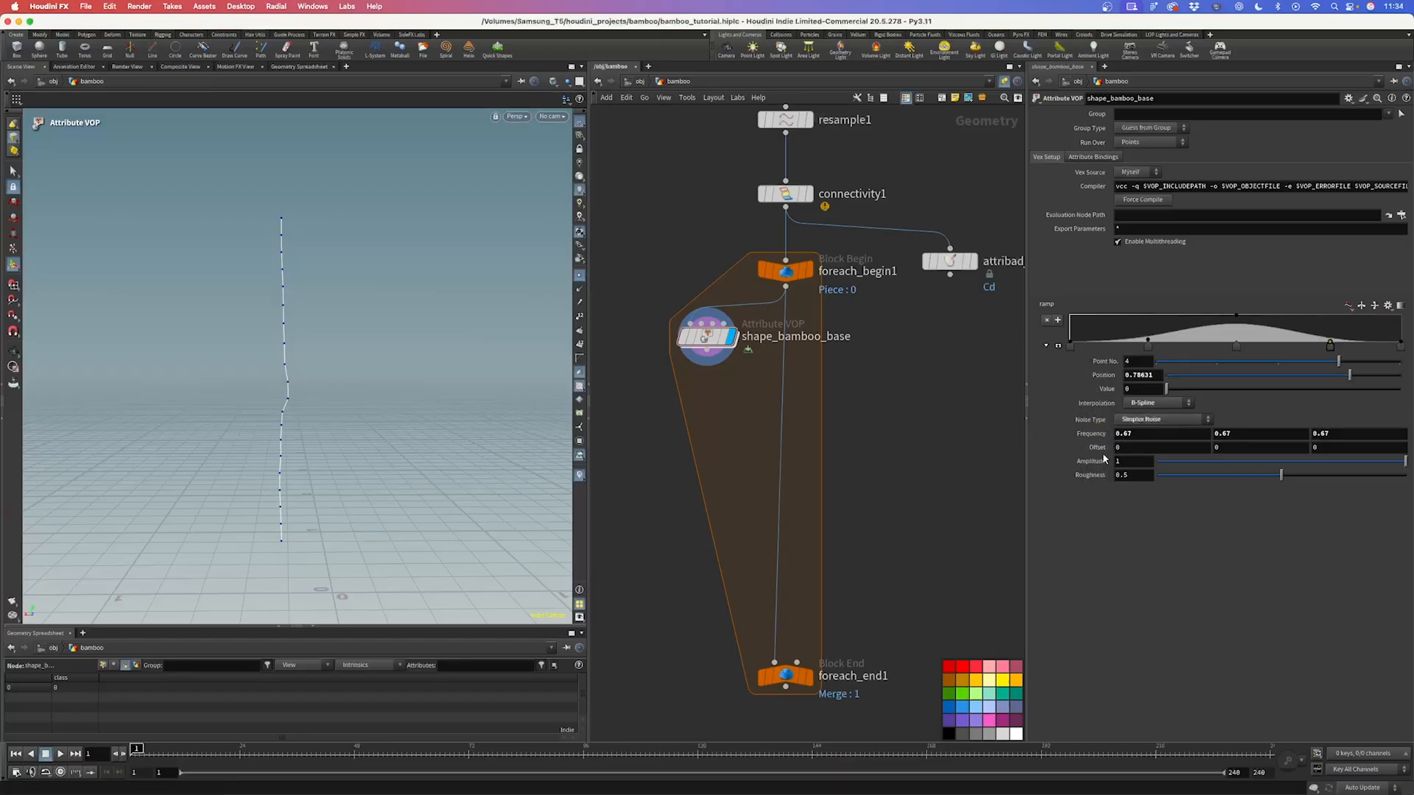
Step: Lower the noise roughness to 0.04 and set the amplitude to 0.1
{"action": "left_click_drag", "start_coordinate": [1282, 475], "coordinate": [1268, 477]}
{"action": "left_click_drag", "start_coordinate": [1189, 483], "coordinate": [1166, 480]}
{"action": "left_click", "coordinate": [1118, 462]}
{"action": "type", "text": "0.1"}
{"action": "key", "text": "Return"}
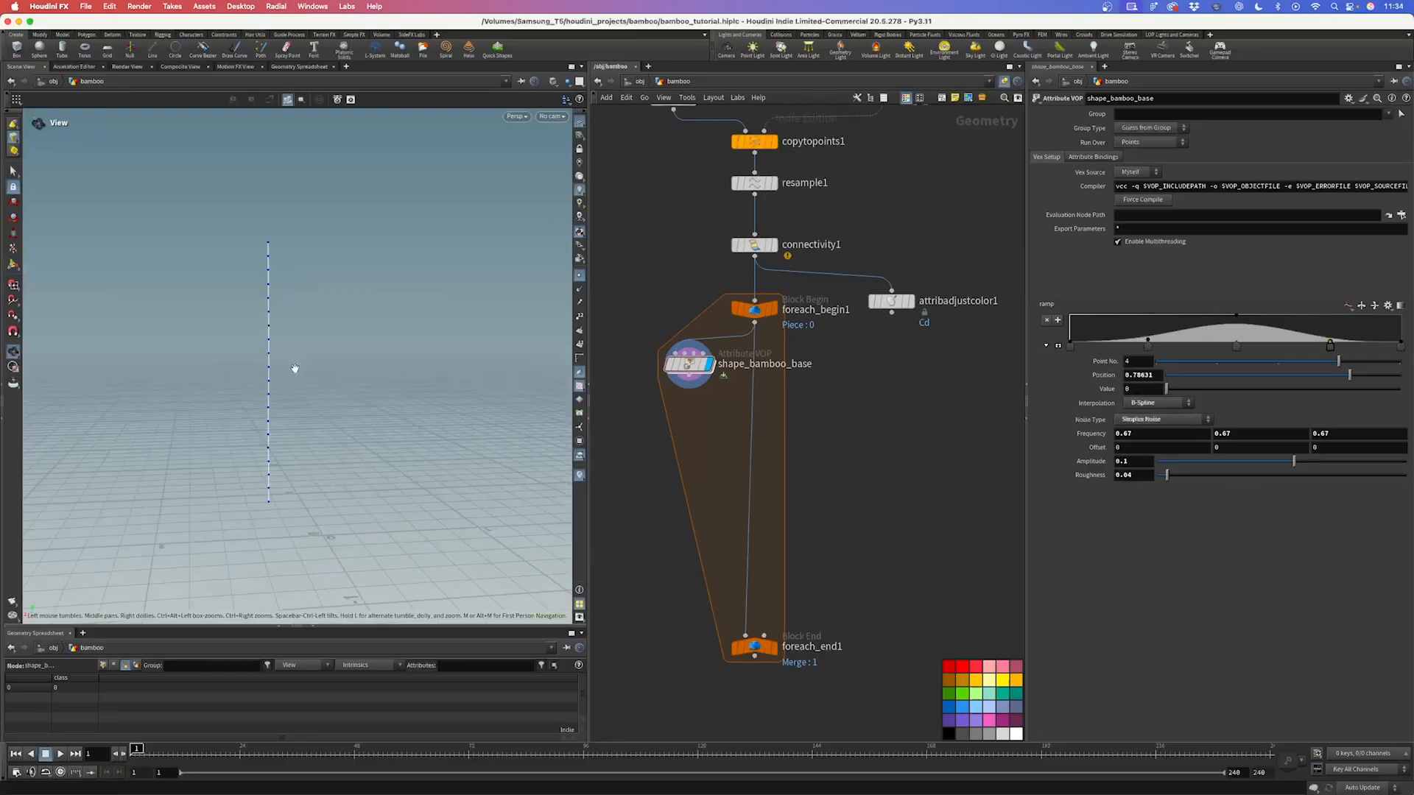
Step: Set the noise amplitude of shape_bamboo_base to 0.2
{"action": "mouse_move", "coordinate": [294, 369]}
{"action": "left_mouse_down"}
{"action": "mouse_move", "coordinate": [338, 483]}
{"action": "mouse_move", "coordinate": [285, 362]}
{"action": "mouse_move", "coordinate": [268, 413]}
{"action": "mouse_move", "coordinate": [271, 361]}
{"action": "left_mouse_up"}
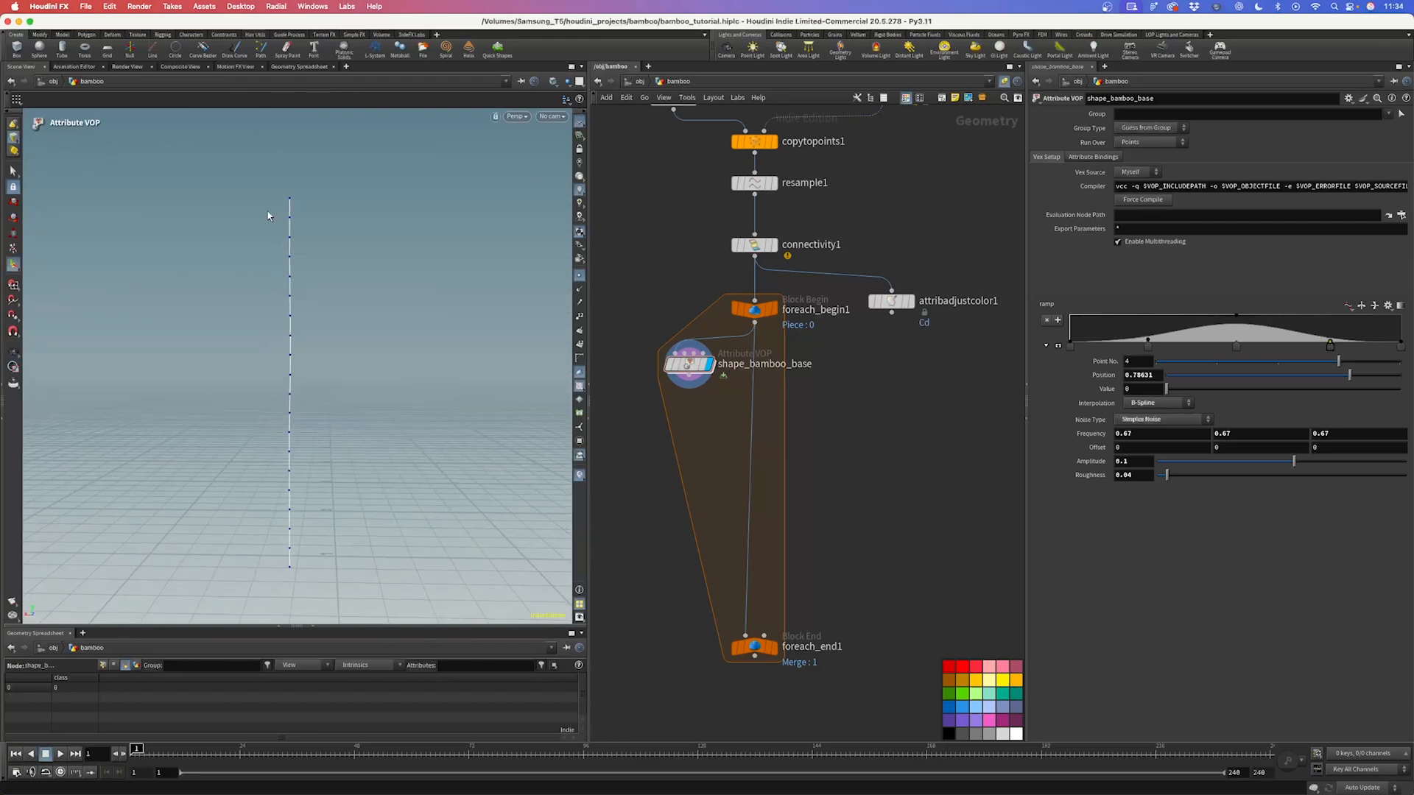
{"action": "left_click", "coordinate": [1141, 462]}
{"action": "key", "text": "Return"}
{"action": "left_click_drag", "start_coordinate": [287, 370], "coordinate": [269, 393]}
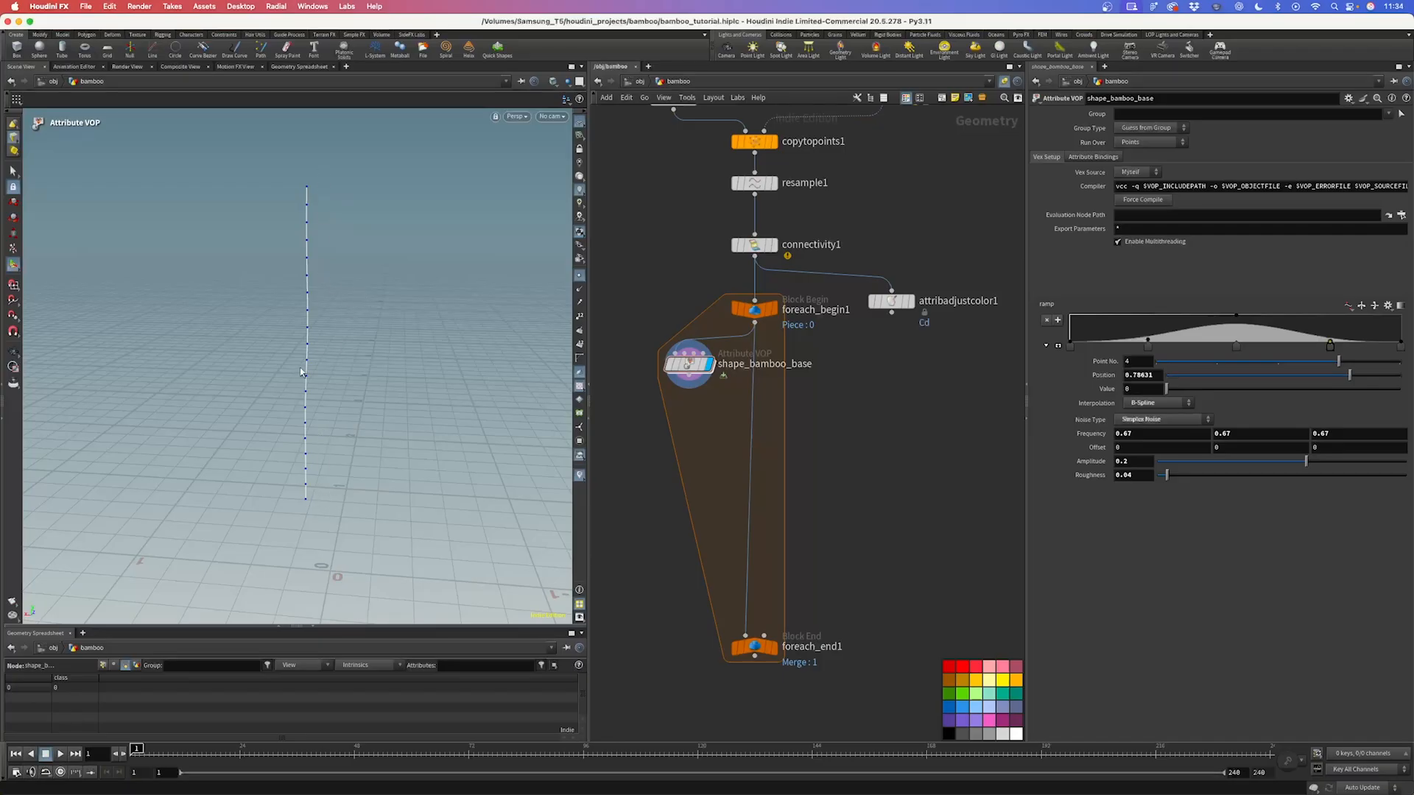
Step: Add a Sweep node after shape_bamboo_base inside the for-each loop and display its output
{"action": "middle_click_drag", "start_coordinate": [735, 400], "coordinate": [750, 379]}
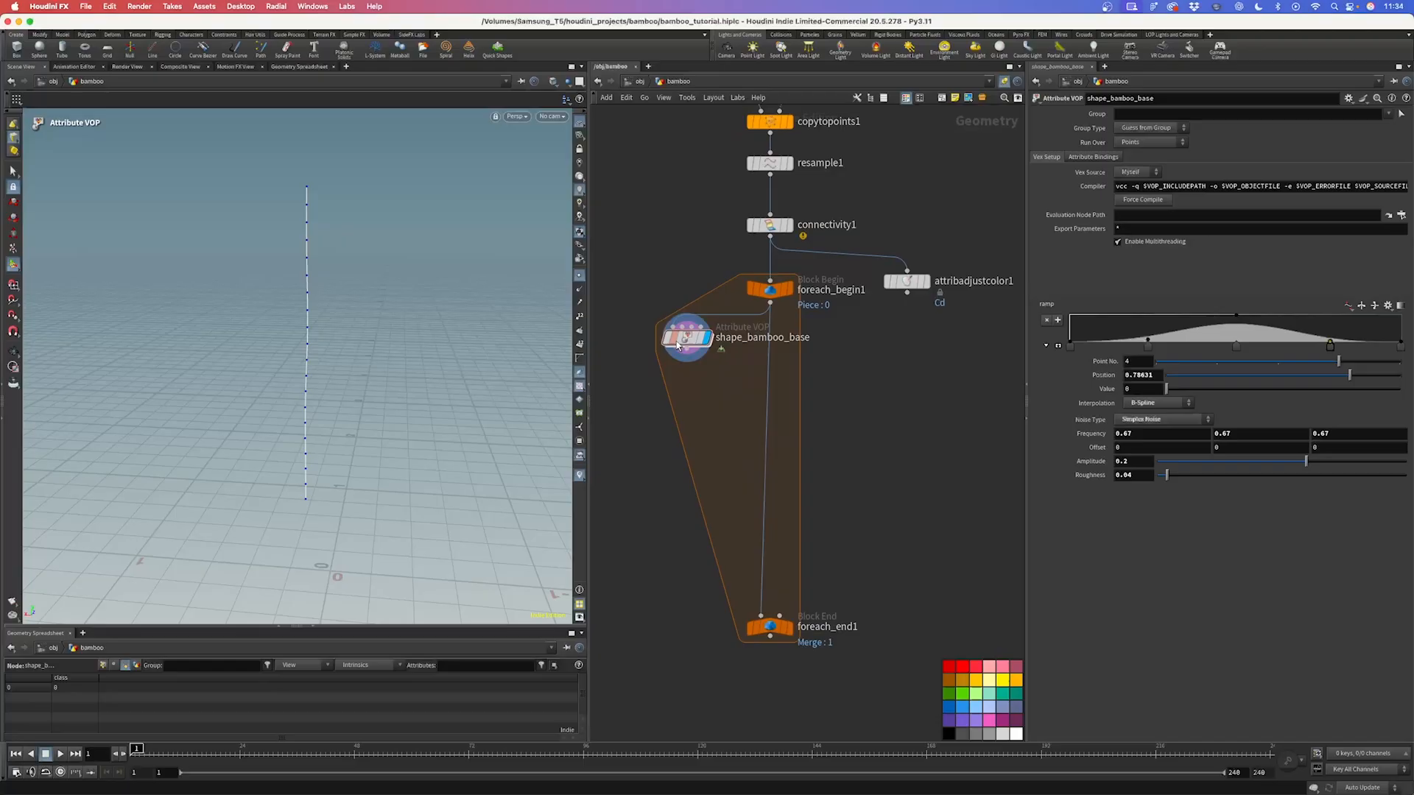
{"action": "key", "text": "Tab"}
{"action": "type", "text": "sweep"}
{"action": "key", "text": "Return"}
{"action": "left_click", "coordinate": [682, 399]}
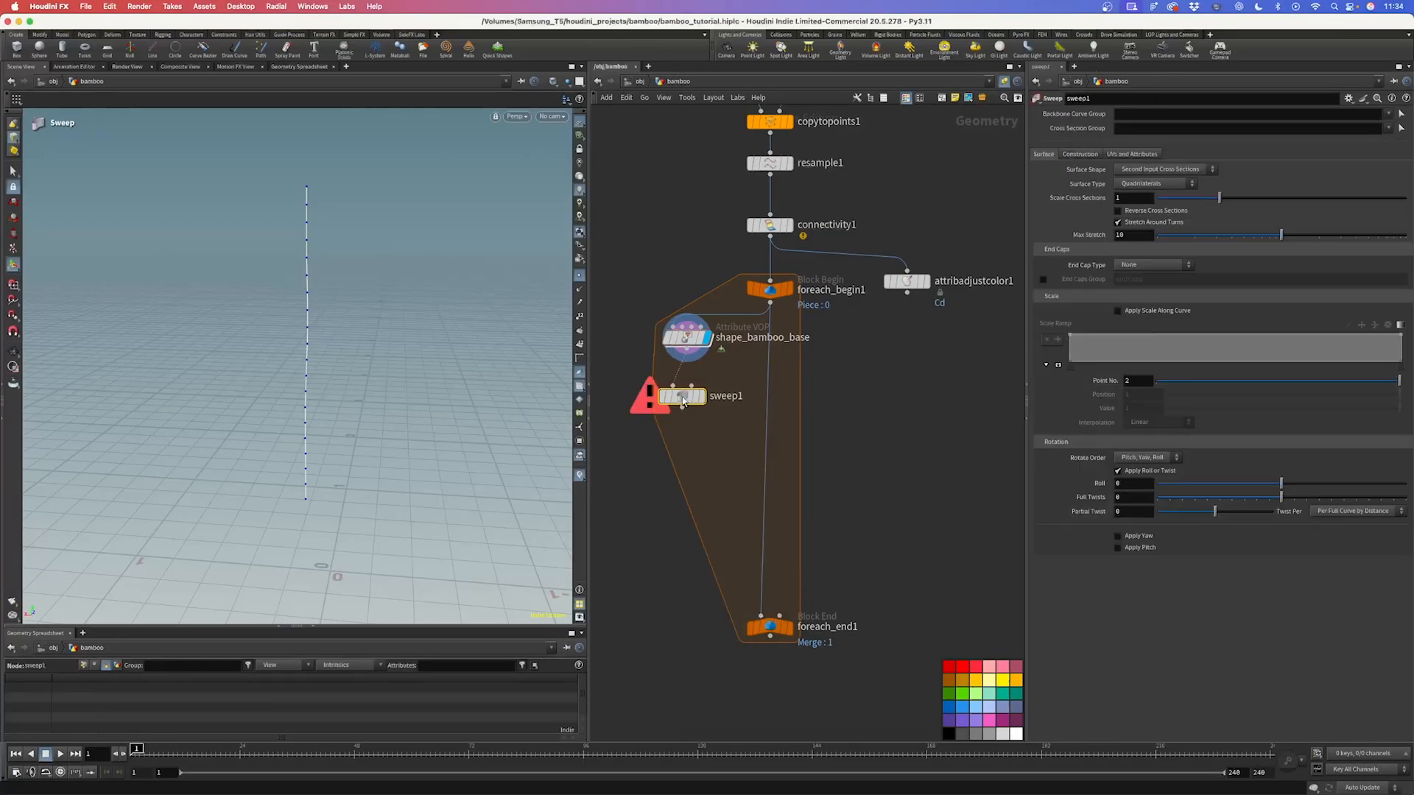
{"action": "left_click", "coordinate": [702, 400]}
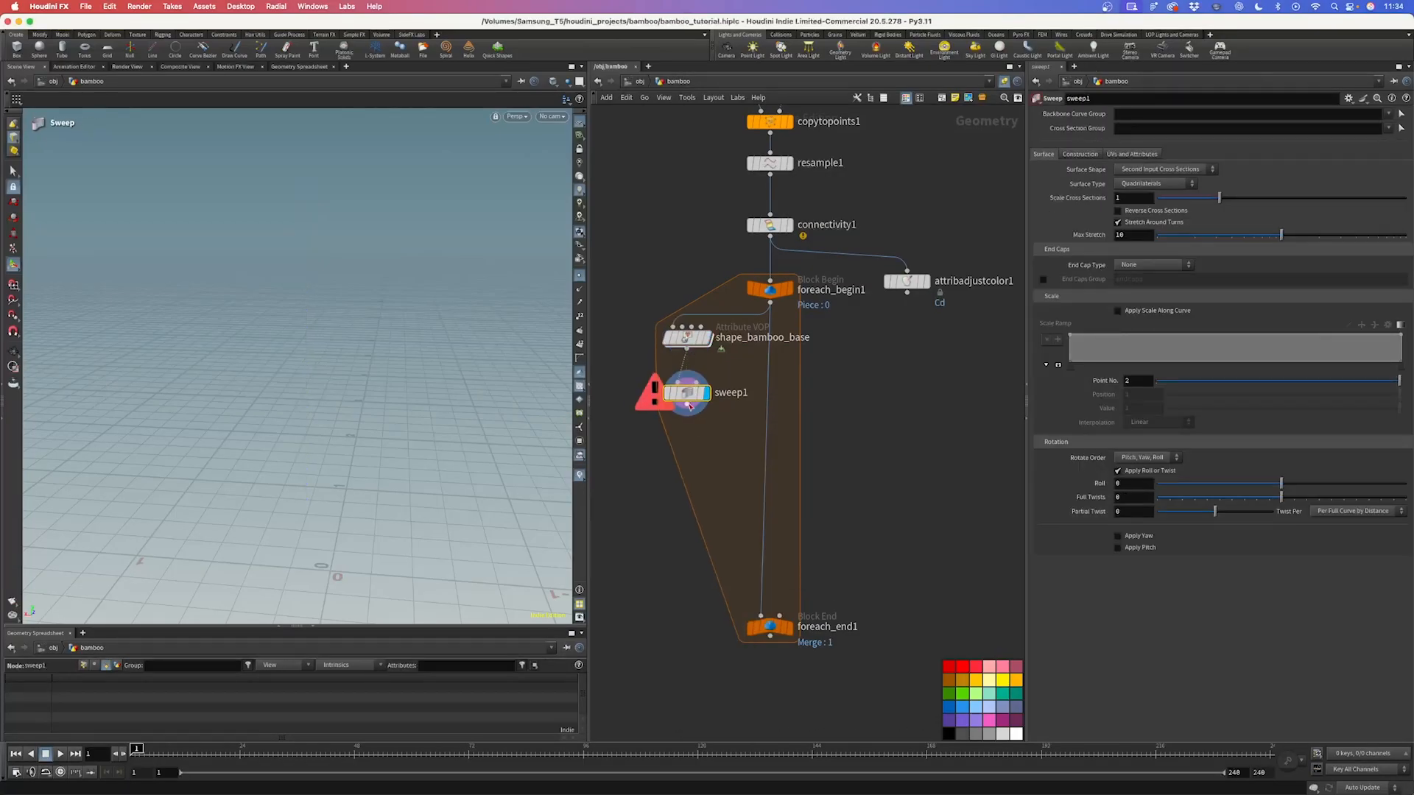
Step: Set the sweep's surface shape to Round Tube and its end cap type to Single Polygon
{"action": "left_click", "coordinate": [1167, 168]}
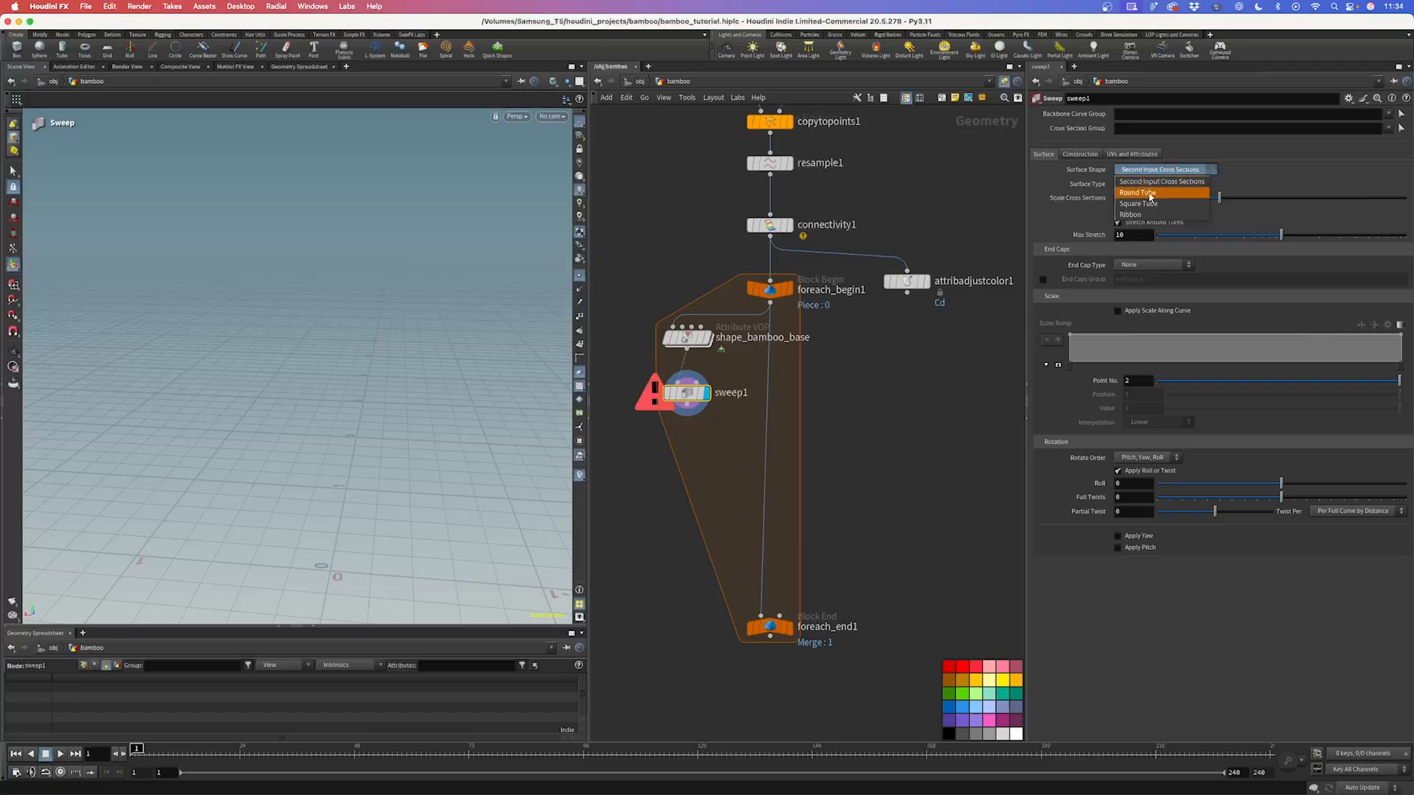
{"action": "left_click", "coordinate": [1144, 195]}
{"action": "left_click_drag", "start_coordinate": [273, 281], "coordinate": [271, 289], "text": "alt"}
{"action": "left_click", "coordinate": [1162, 279]}
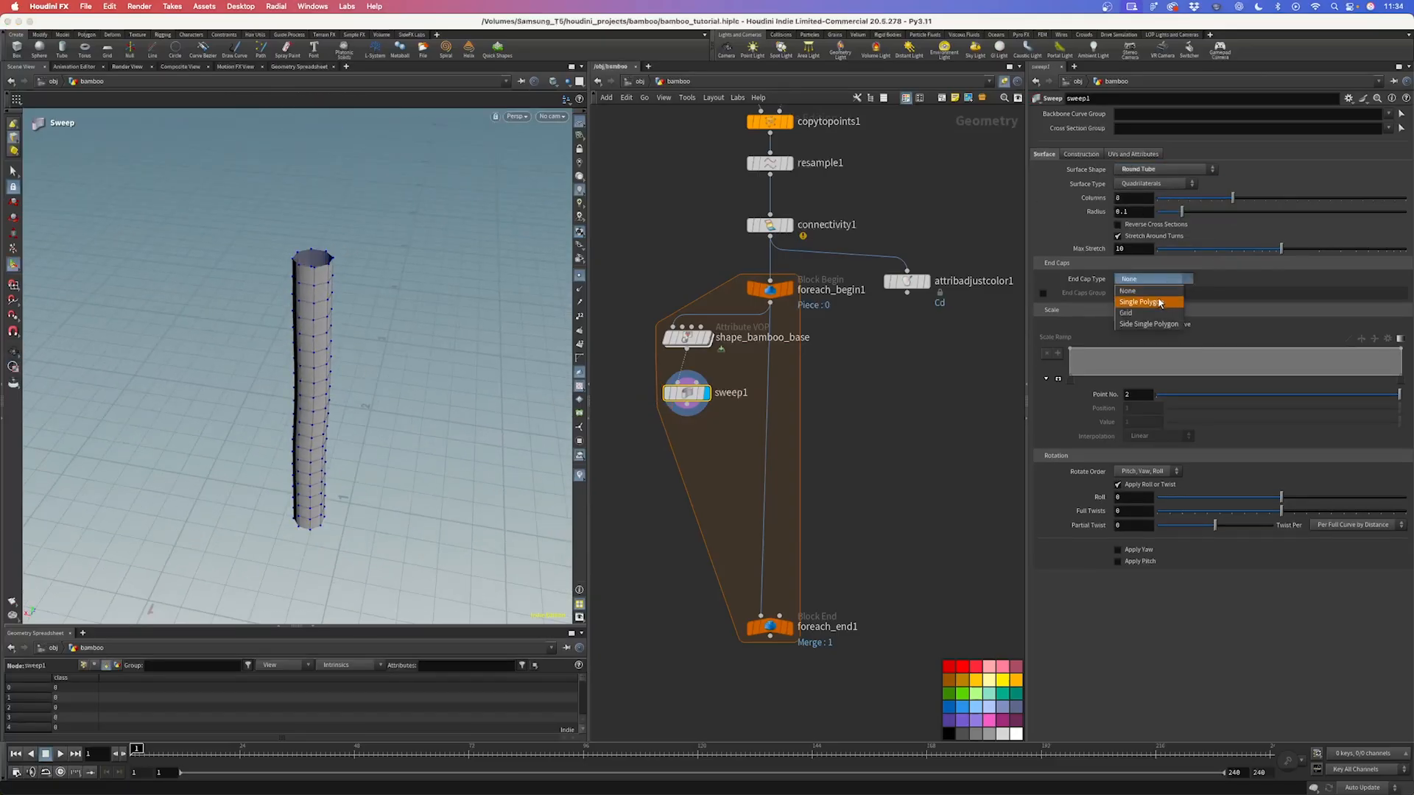
{"action": "left_click", "coordinate": [1140, 302]}
{"action": "left_click_drag", "start_coordinate": [346, 379], "coordinate": [317, 364]}
Step: Set the tube radius to 0.05 and apply scale along the curve, lowering the ramp's end value to 0.5
{"action": "left_click", "coordinate": [1136, 212]}
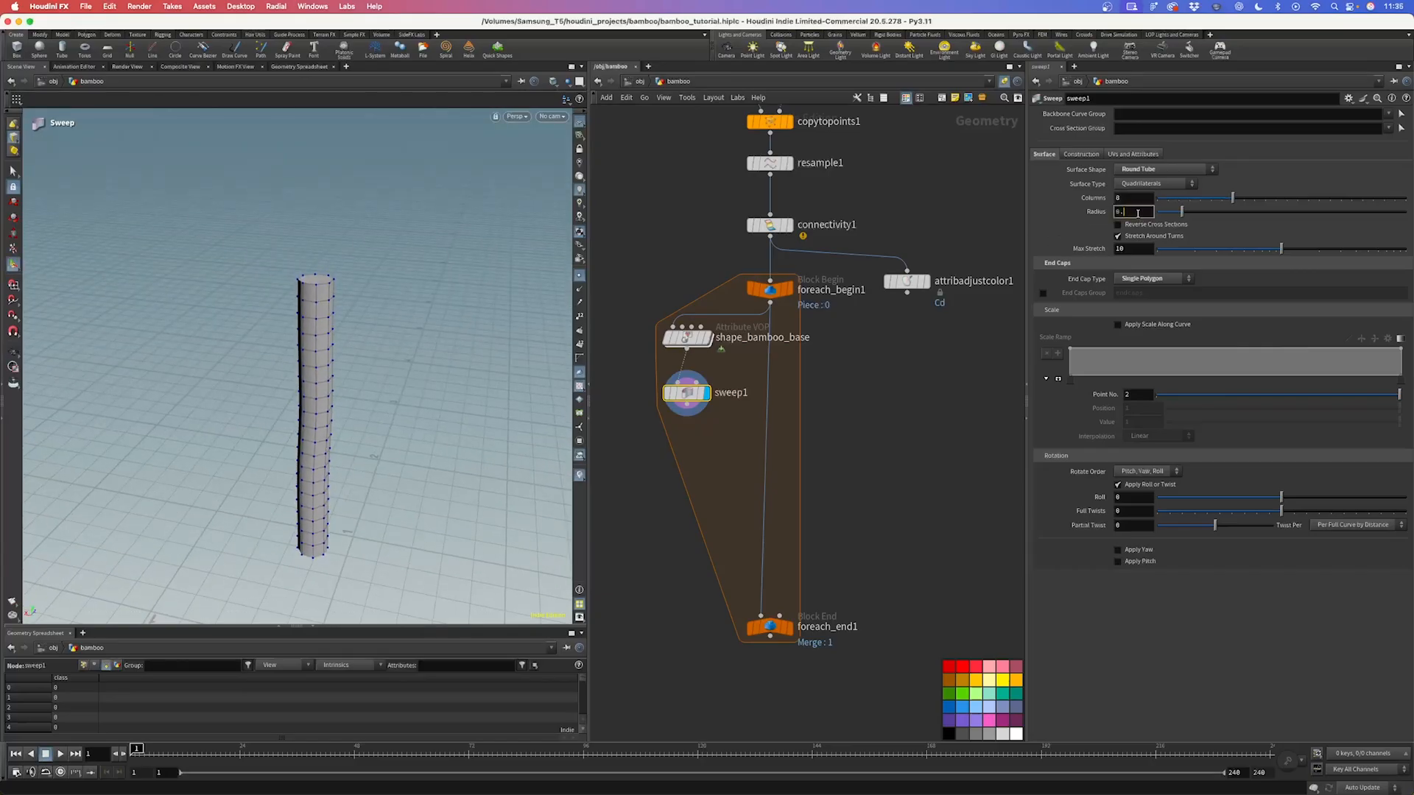
{"action": "key", "text": "Return"}
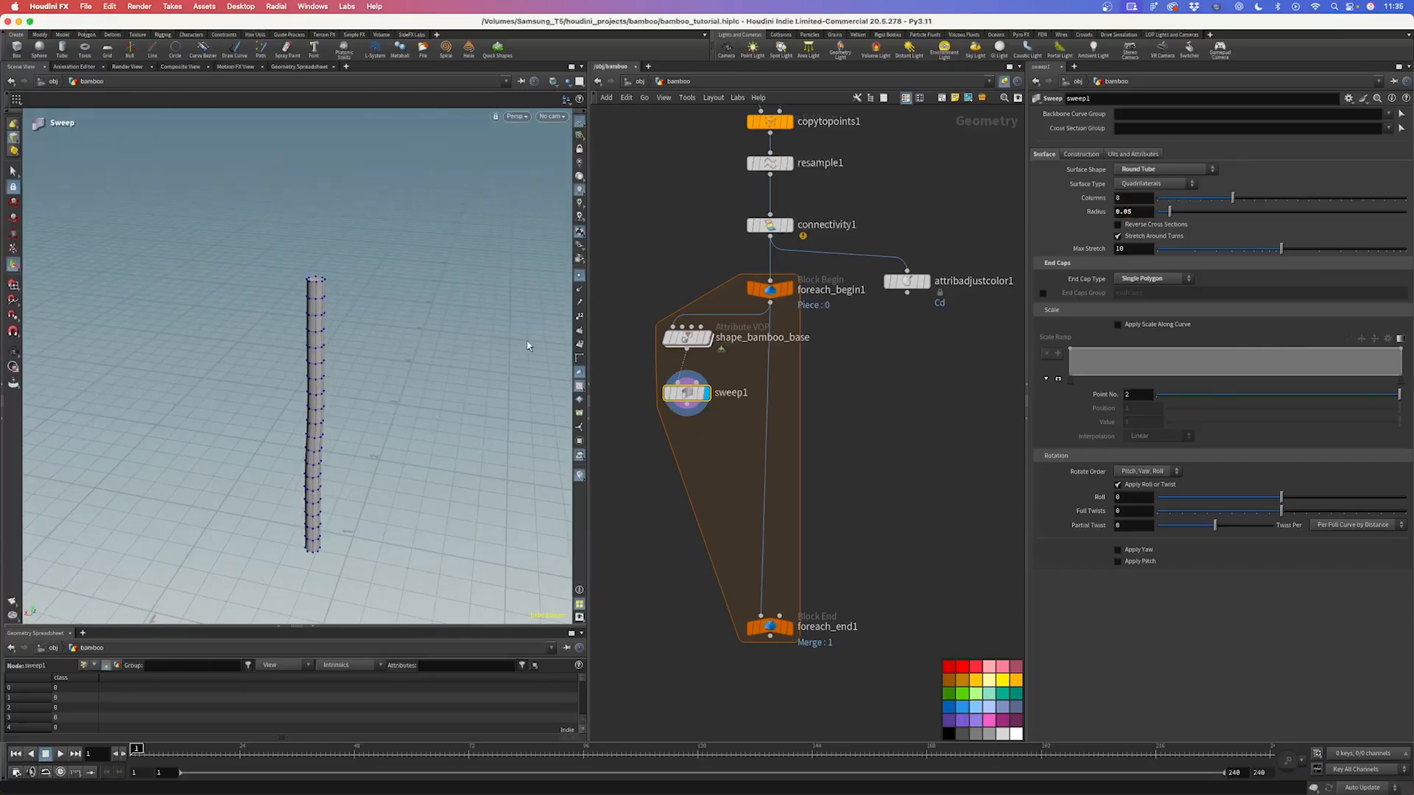
{"action": "left_click_drag", "start_coordinate": [356, 385], "coordinate": [382, 388]}
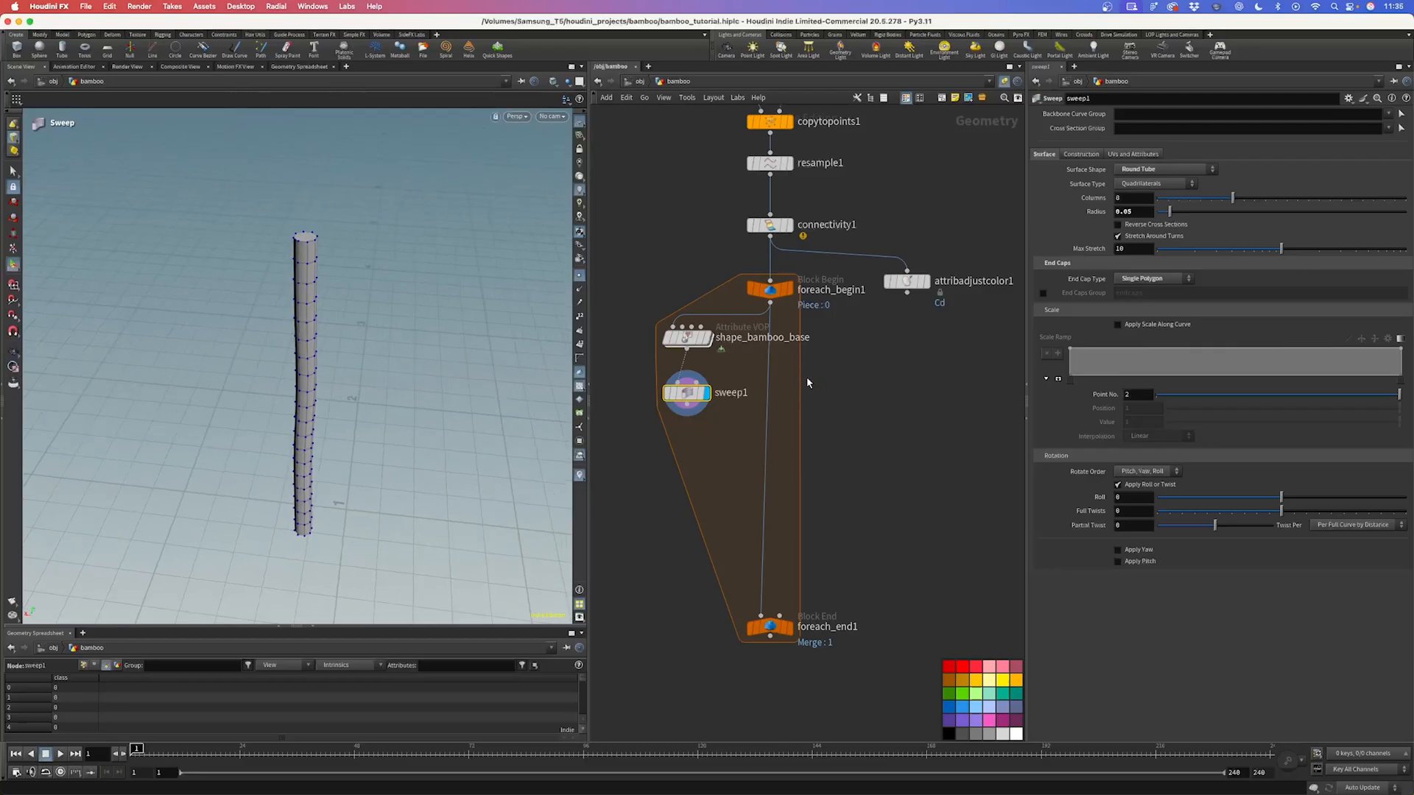
{"action": "left_click", "coordinate": [1118, 324]}
{"action": "left_click_drag", "start_coordinate": [1402, 348], "coordinate": [1405, 369]}
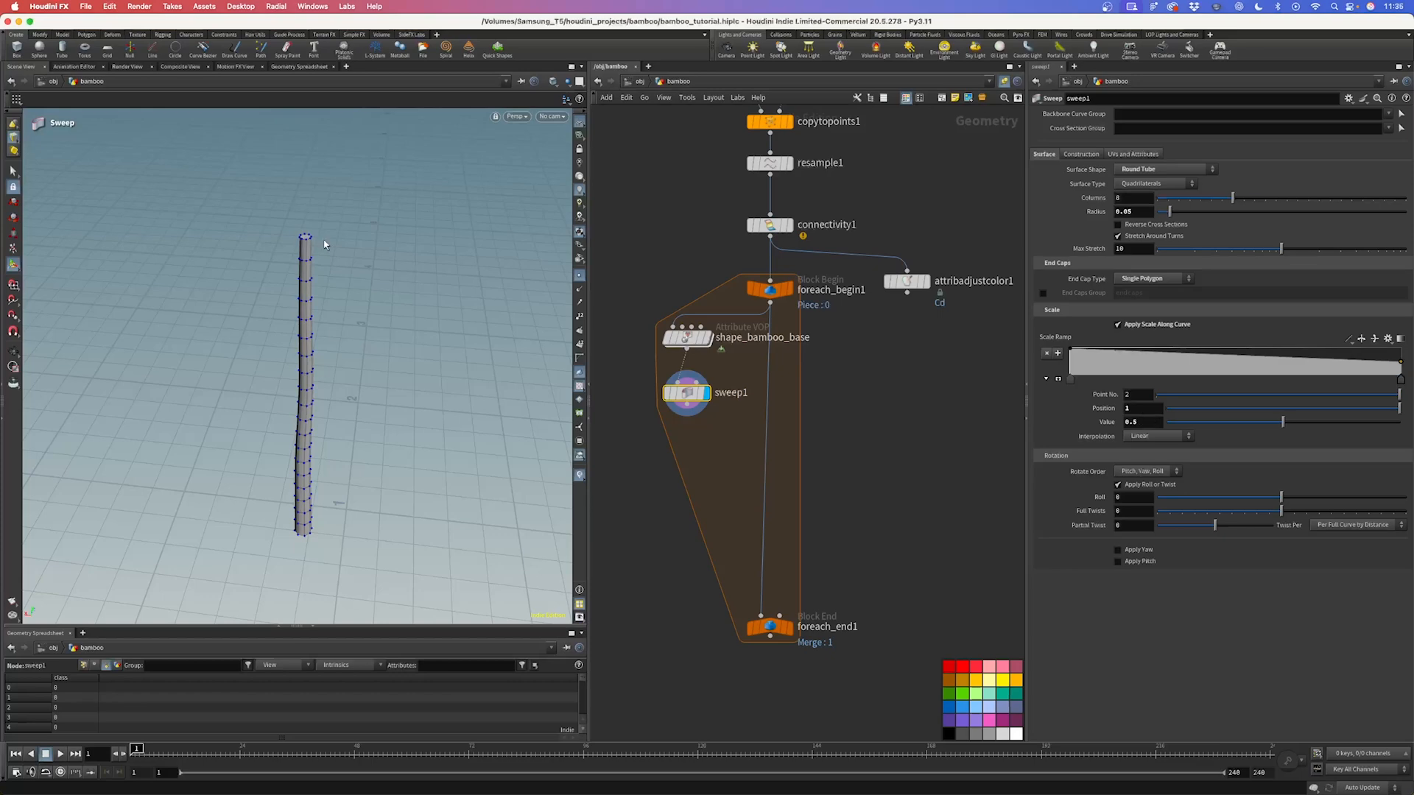
Step: Move the Sweep node closer to shape_bamboo_base and save the scene file
{"action": "left_click_drag", "start_coordinate": [689, 396], "coordinate": [689, 387]}
{"action": "left_click", "coordinate": [852, 493]}
{"action": "key", "text": "super+s"}
{"action": "middle_click_drag", "start_coordinate": [851, 492], "coordinate": [887, 446]}
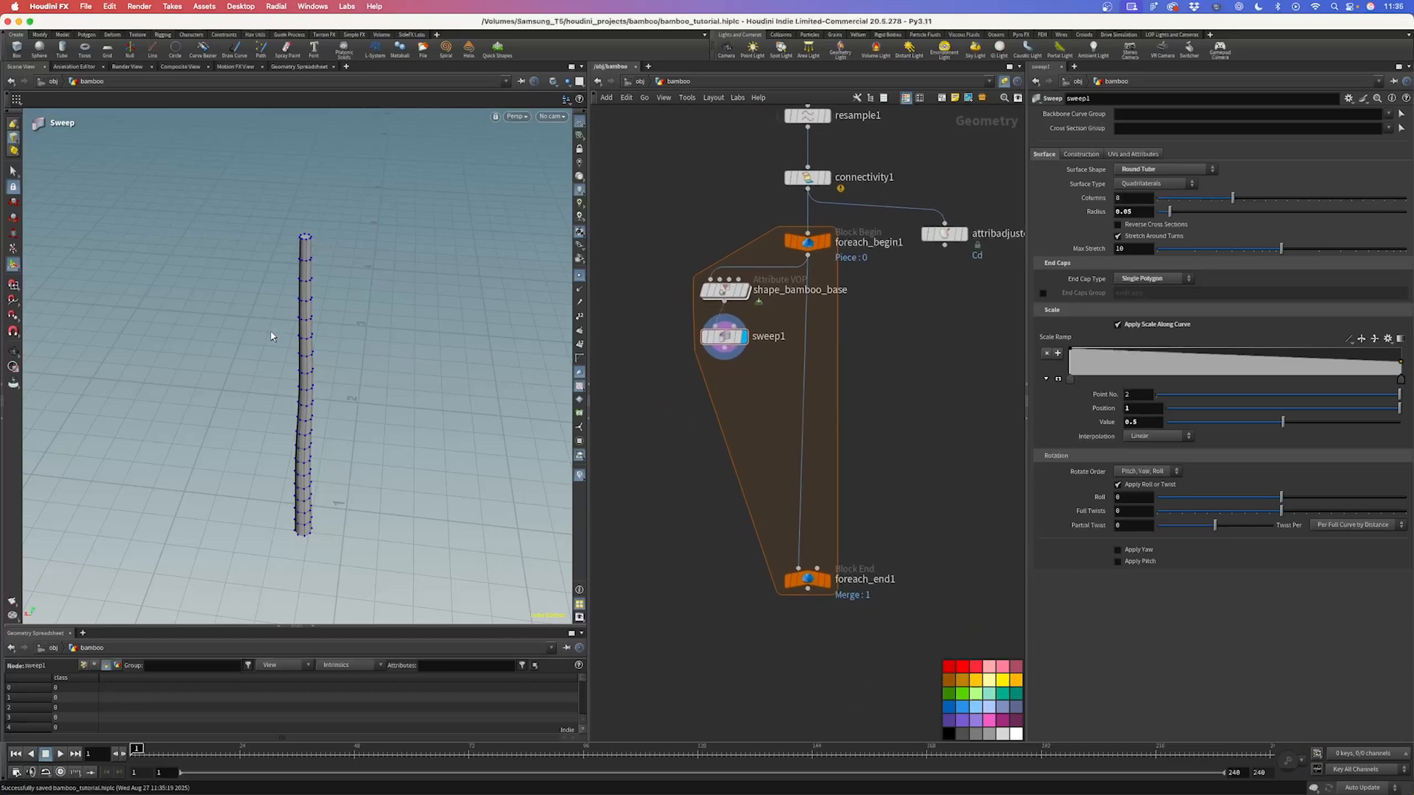
Step: Add a Voronoi Fracture node below sweep1 in the for-each block
{"action": "key", "text": "Escape"}
{"action": "left_click_drag", "start_coordinate": [312, 469], "coordinate": [285, 349]}
{"action": "key", "text": "Return"}
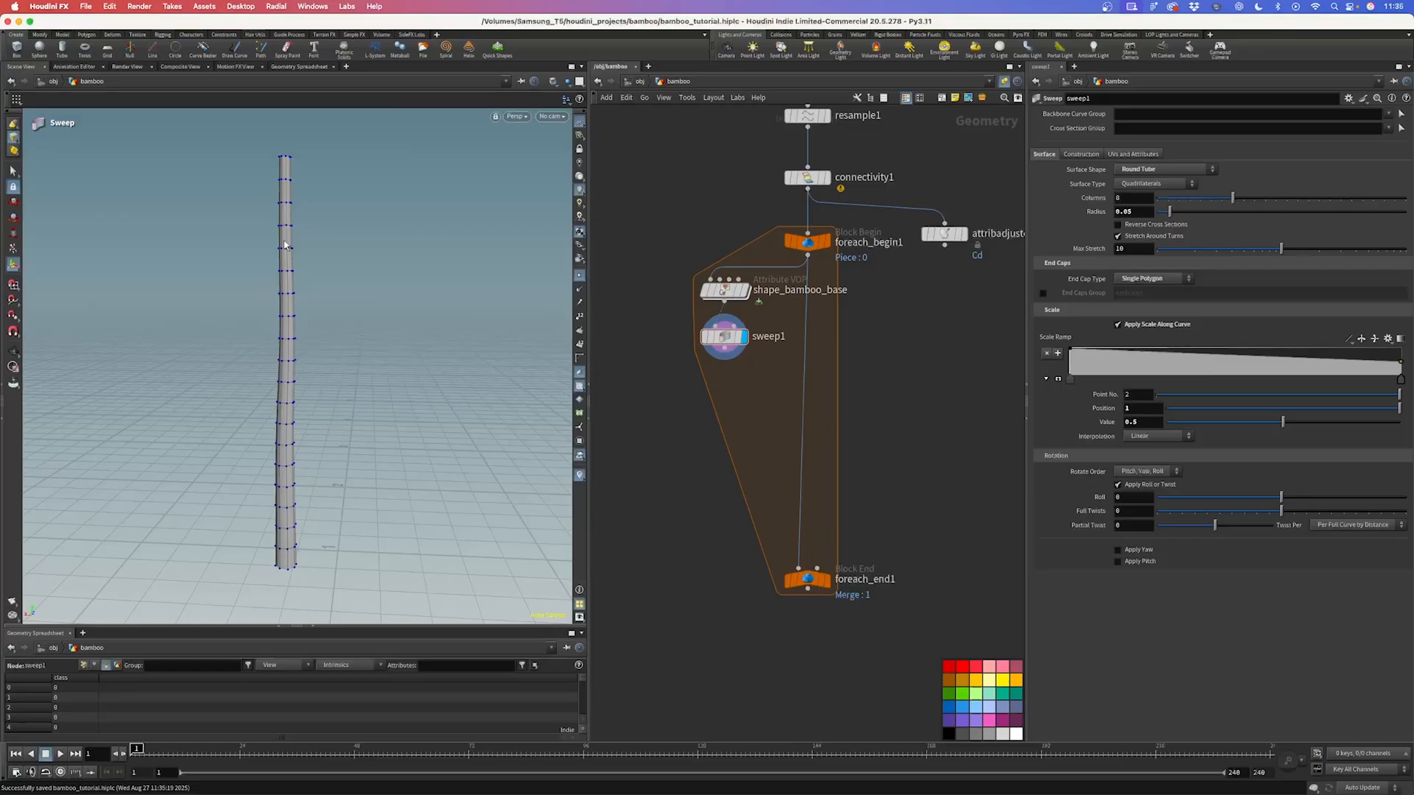
{"action": "key", "text": "Tab"}
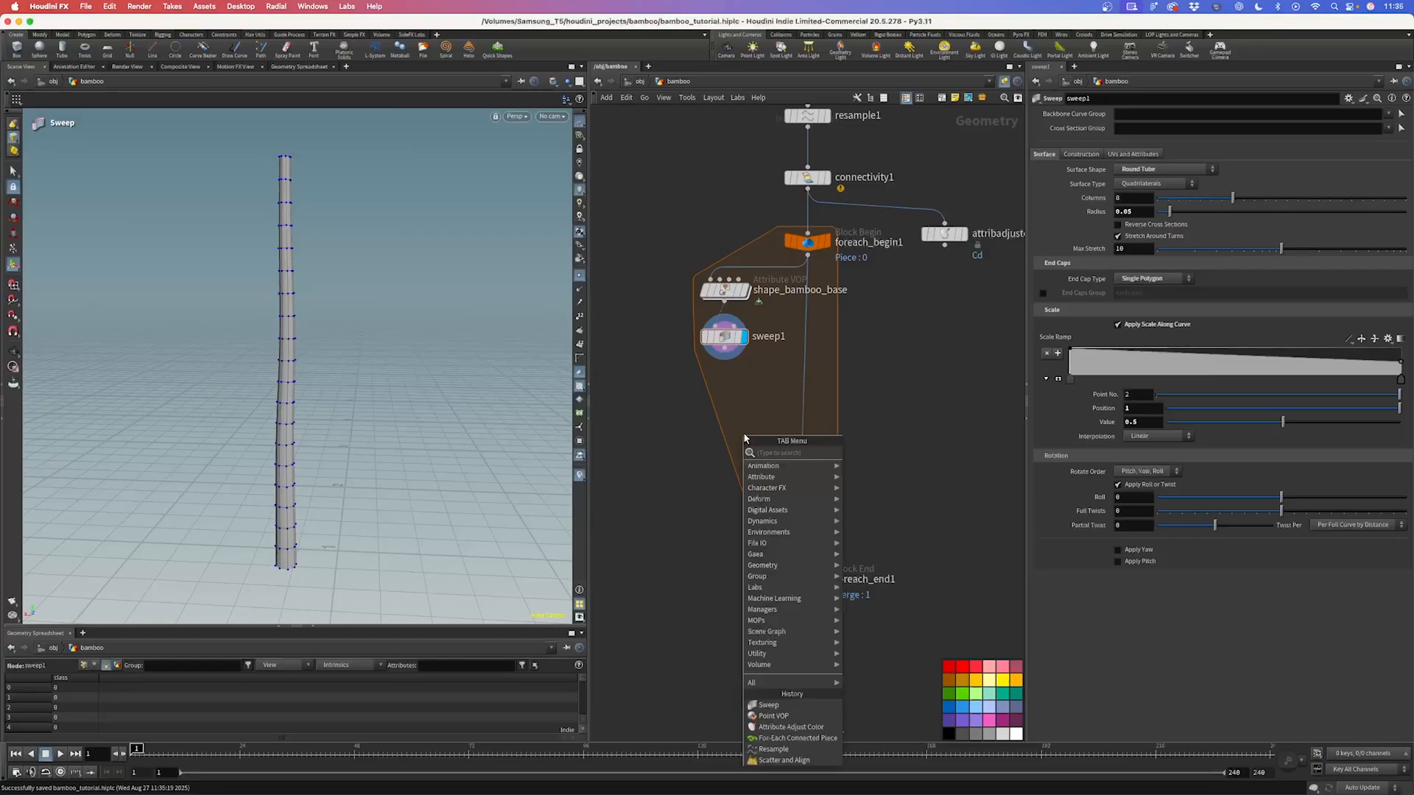
{"action": "type", "text": "vor"}
{"action": "key", "text": "Down"}
{"action": "key", "text": "Return"}
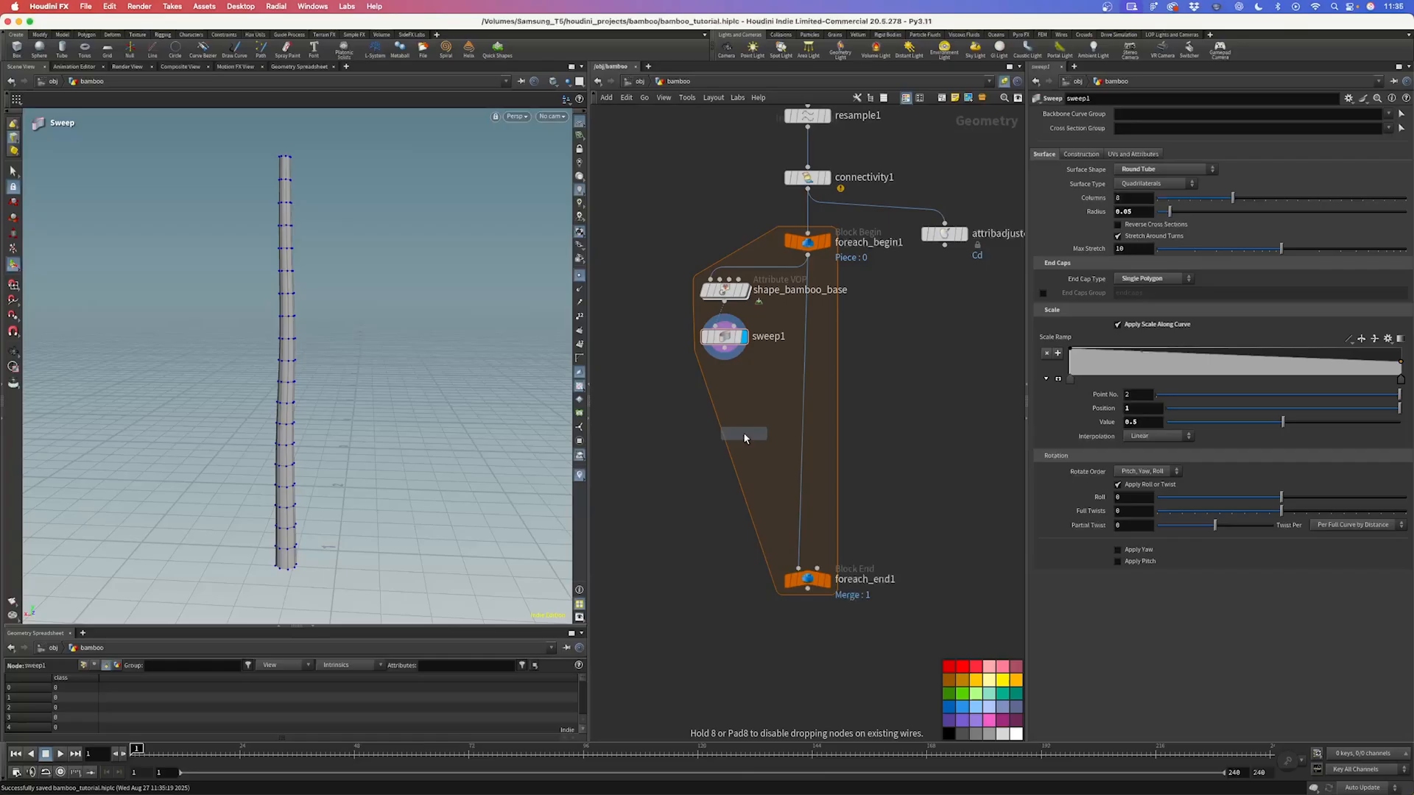
{"action": "left_click", "coordinate": [744, 437]}
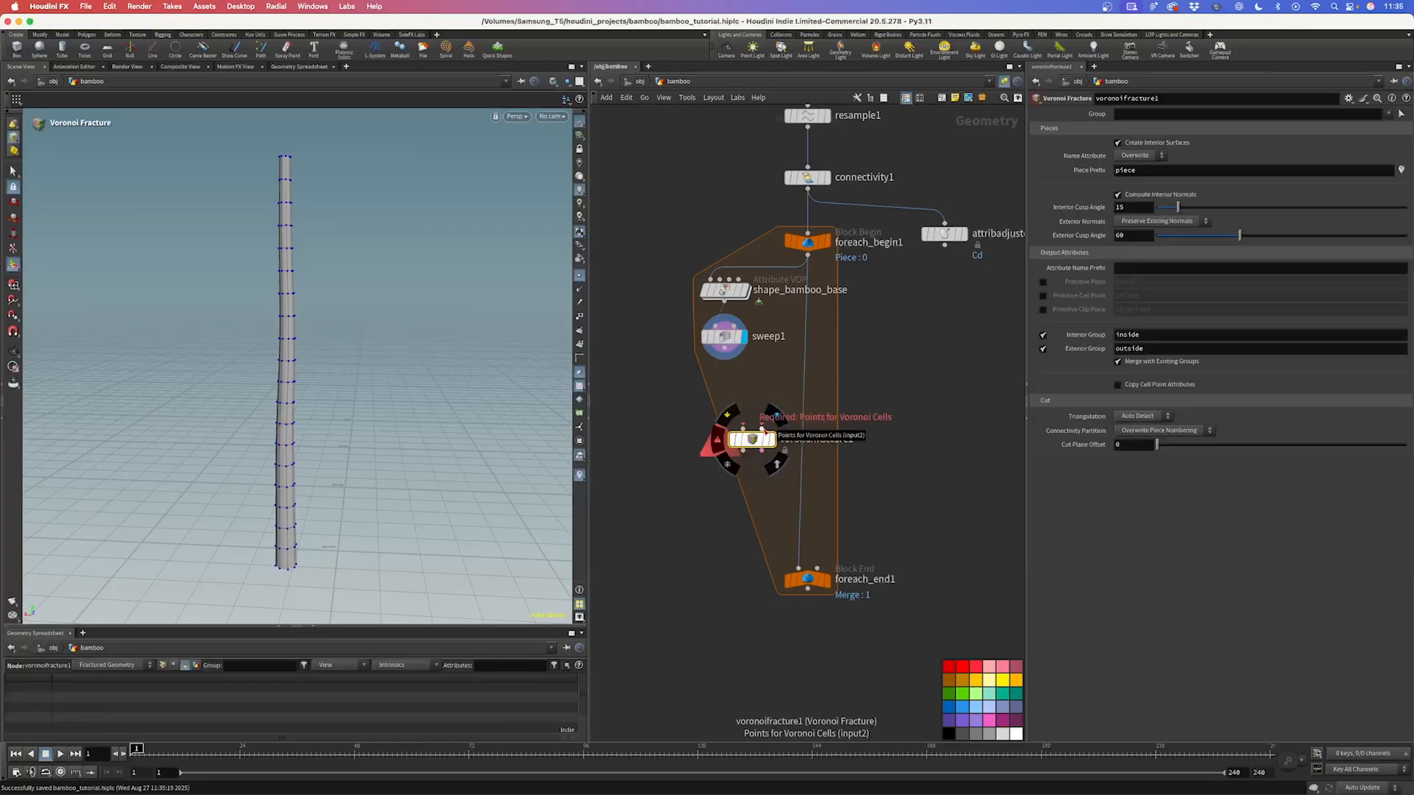
Step: Wire sweep1 into the Voronoi Fracture node's first input and move the branch's three nodes away from the central for-each wire
{"action": "left_click", "coordinate": [743, 429]}
{"action": "left_click_drag", "start_coordinate": [746, 436], "coordinate": [731, 436]}
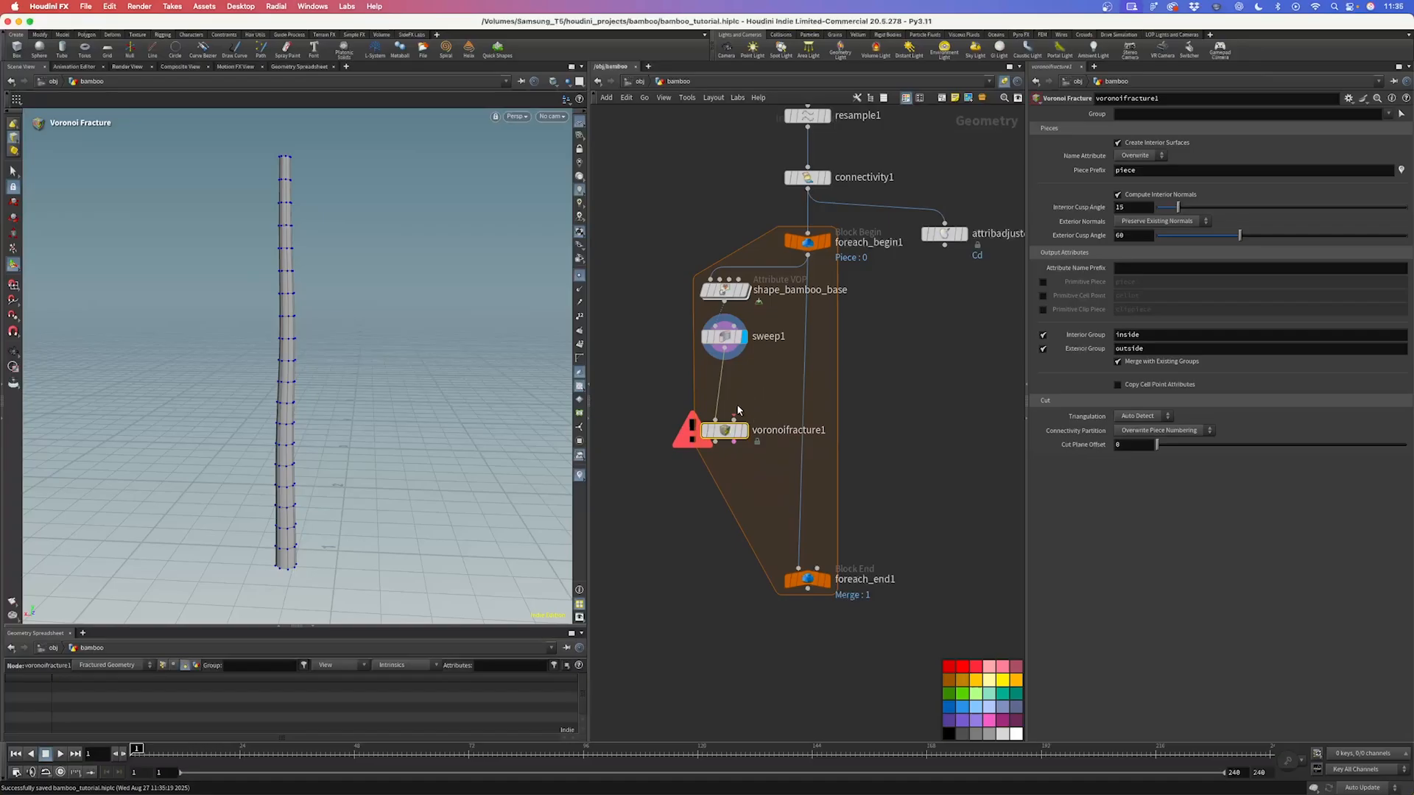
{"action": "left_click_drag", "start_coordinate": [760, 396], "coordinate": [671, 292]}
{"action": "left_click", "coordinate": [727, 395]}
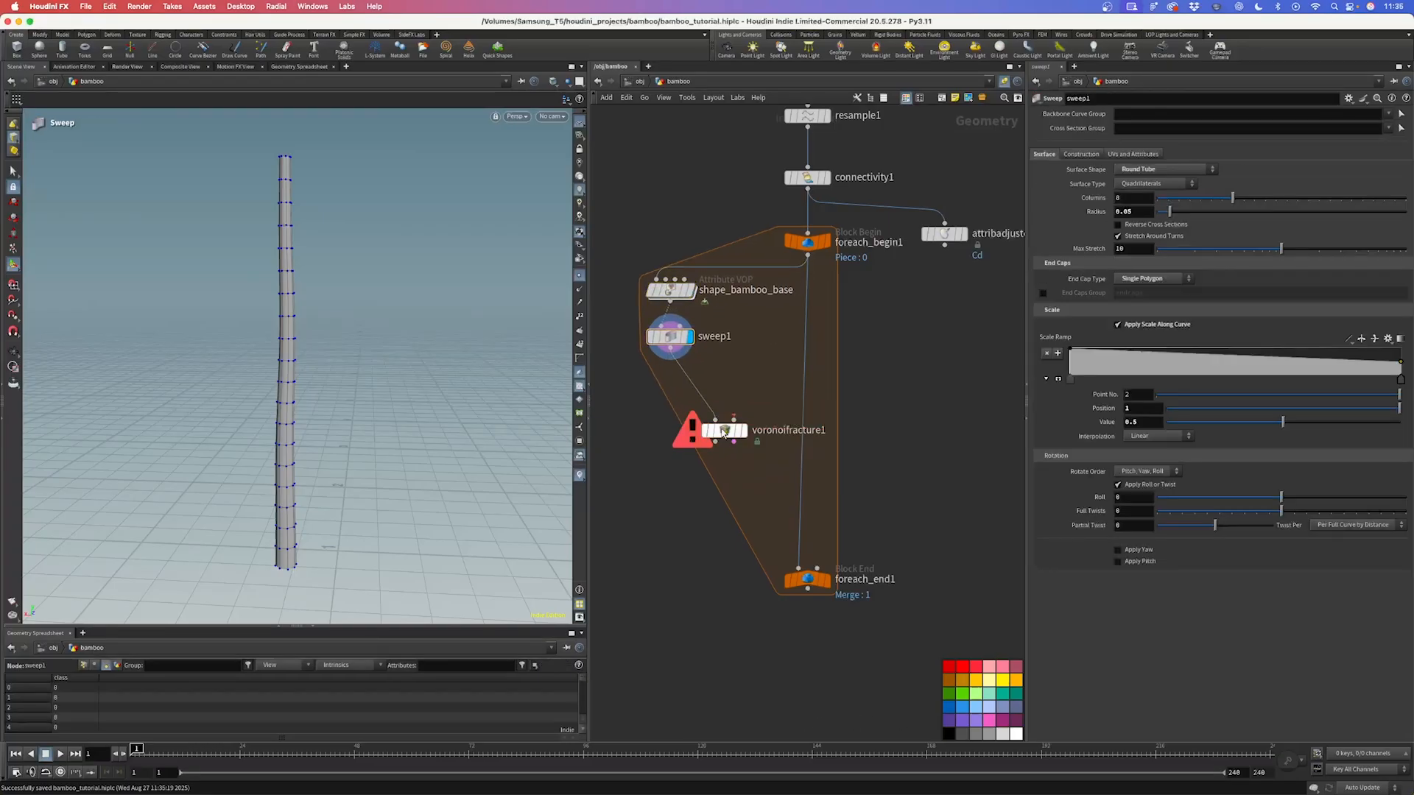
{"action": "left_click_drag", "start_coordinate": [724, 430], "coordinate": [672, 421]}
{"action": "left_click", "coordinate": [680, 411]}
{"action": "left_click", "coordinate": [707, 322]}
Step: Duplicate shape_bamboo_base inside the for-each block, set the copy's Y offset to 1 and display it
{"action": "left_click_drag", "start_coordinate": [673, 291], "coordinate": [860, 291], "text": "alt"}
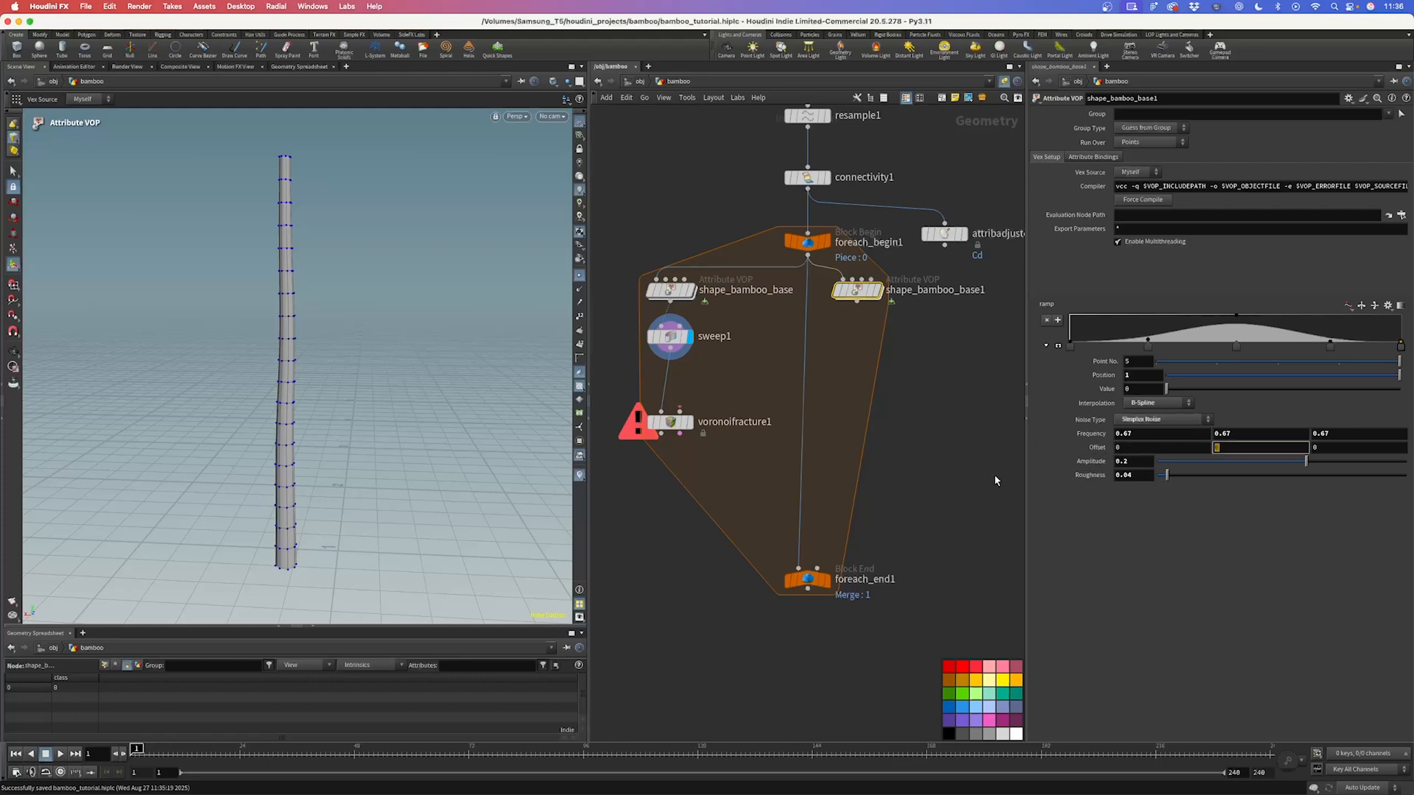
{"action": "type", "text": "1"}
{"action": "key", "text": "Return"}
{"action": "left_click", "coordinate": [878, 290]}
{"action": "mouse_move", "coordinate": [690, 292]}
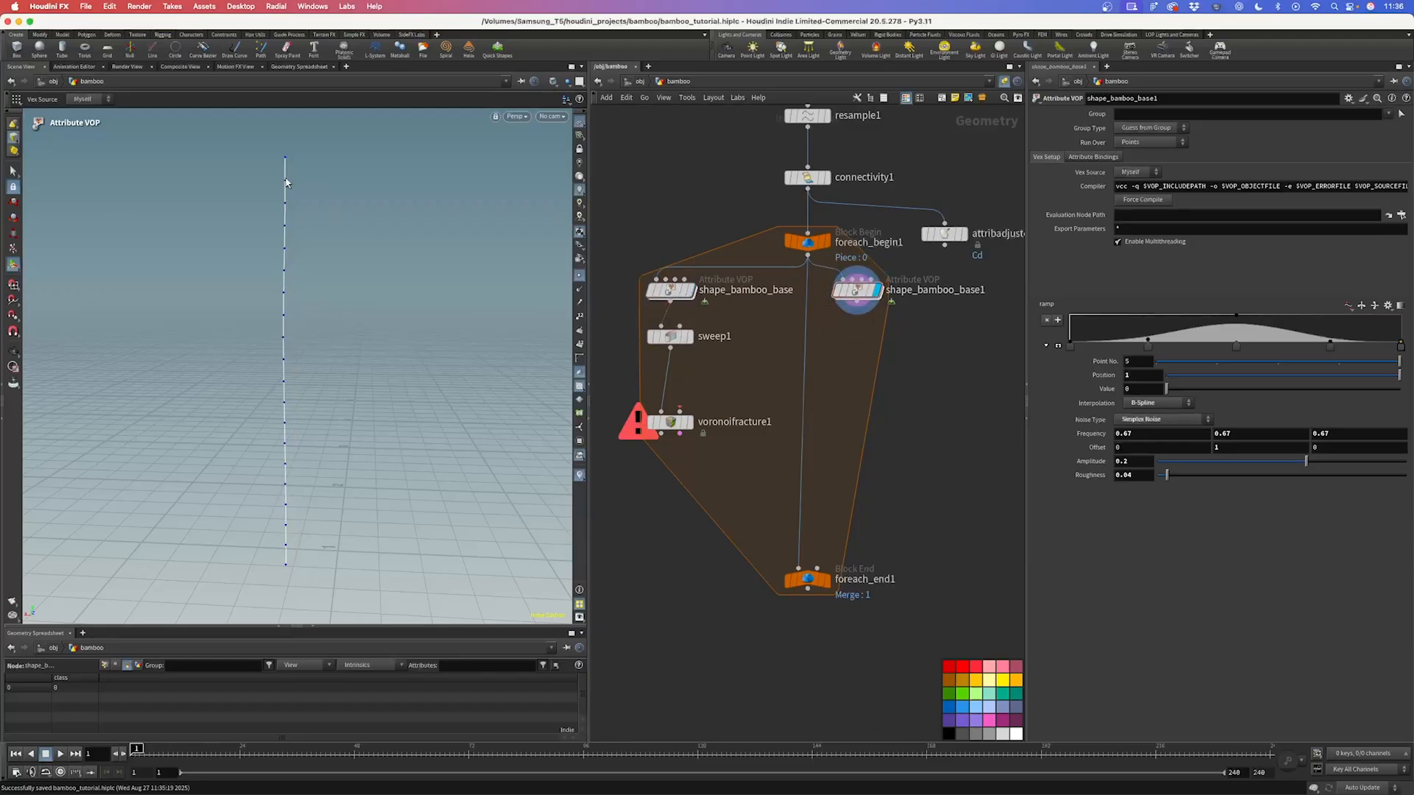
{"action": "mouse_move", "coordinate": [839, 301]}
Step: Move the attribute adjust color node aside, create a meta import node from foreach_begin1 and view its detail attributes
{"action": "left_click", "coordinate": [672, 291]}
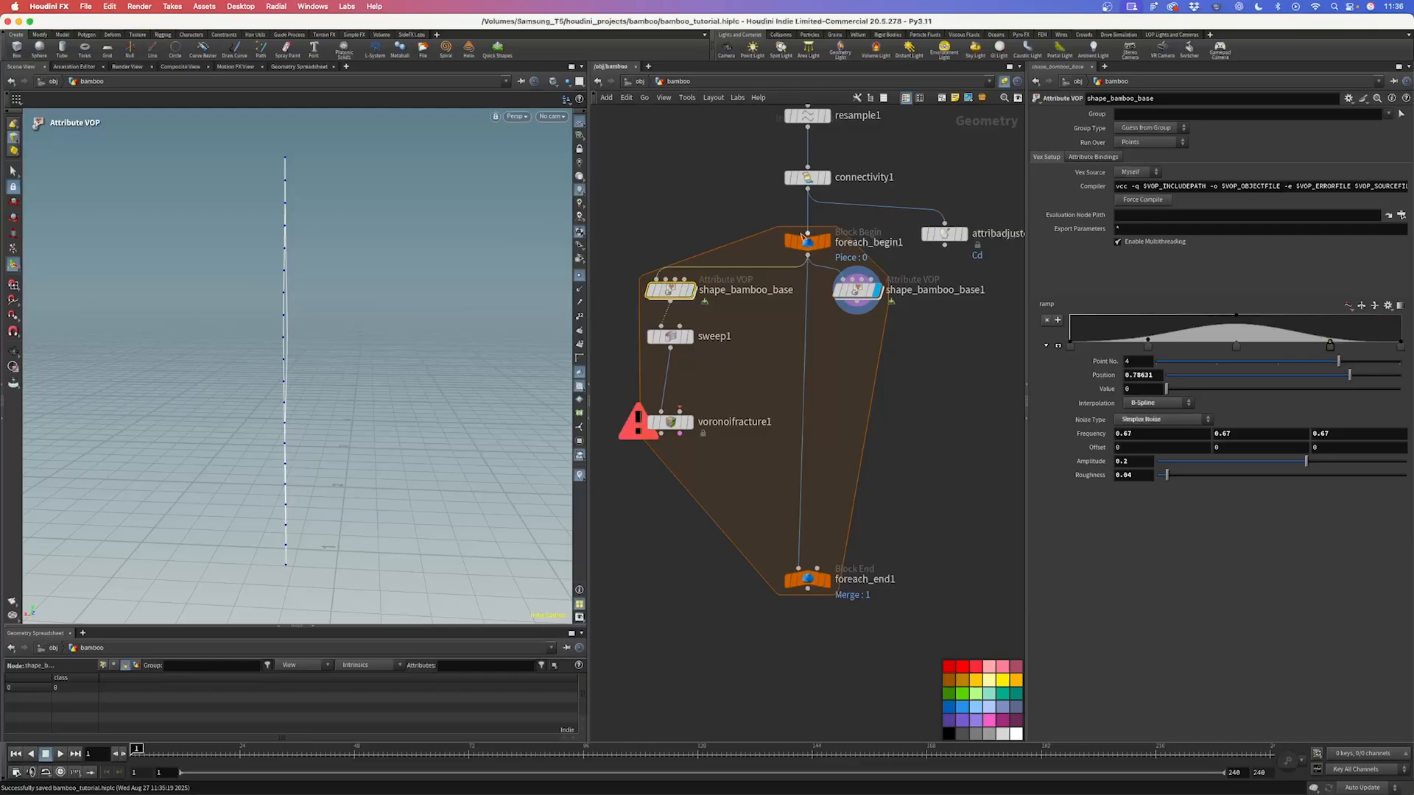
{"action": "left_click_drag", "start_coordinate": [944, 235], "coordinate": [1007, 236]}
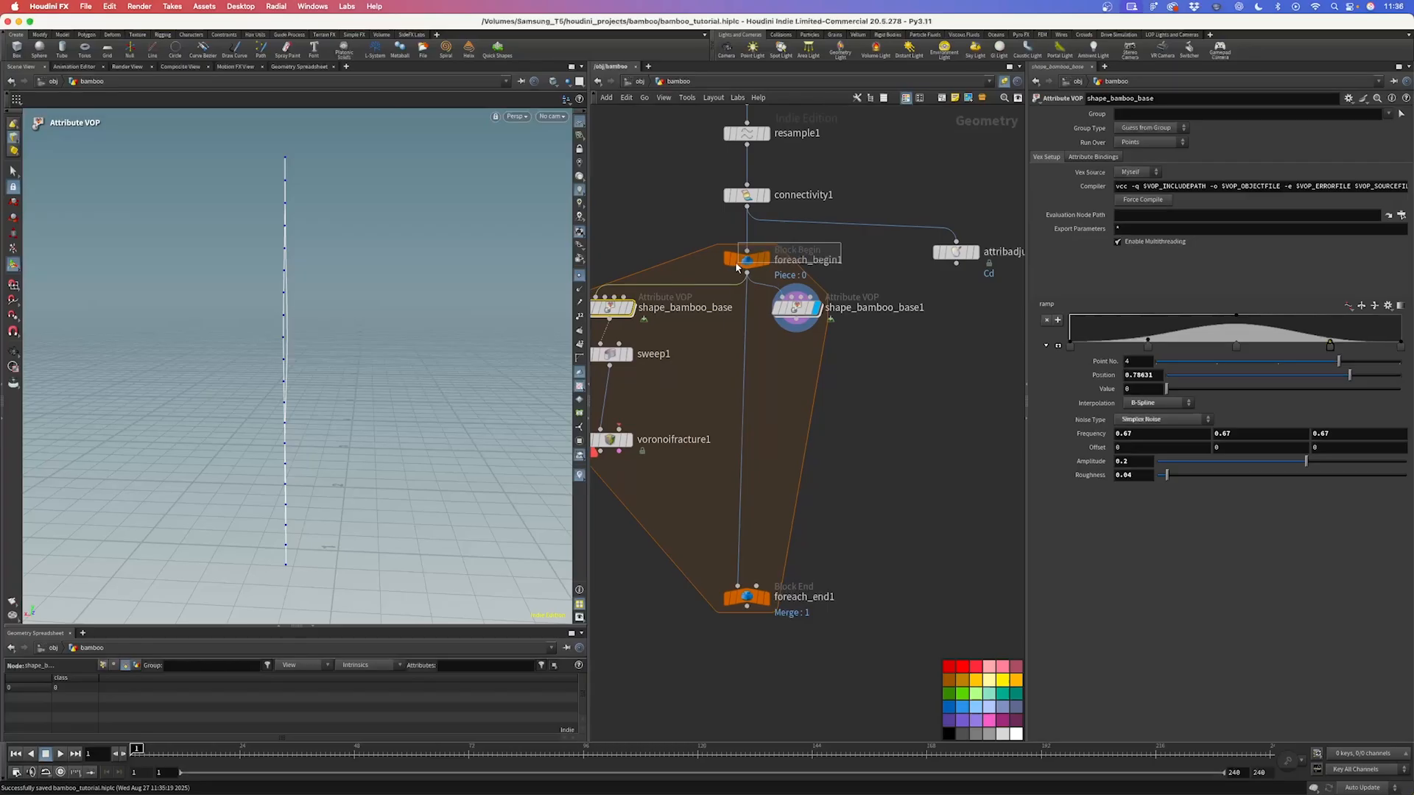
{"action": "left_click", "coordinate": [748, 261]}
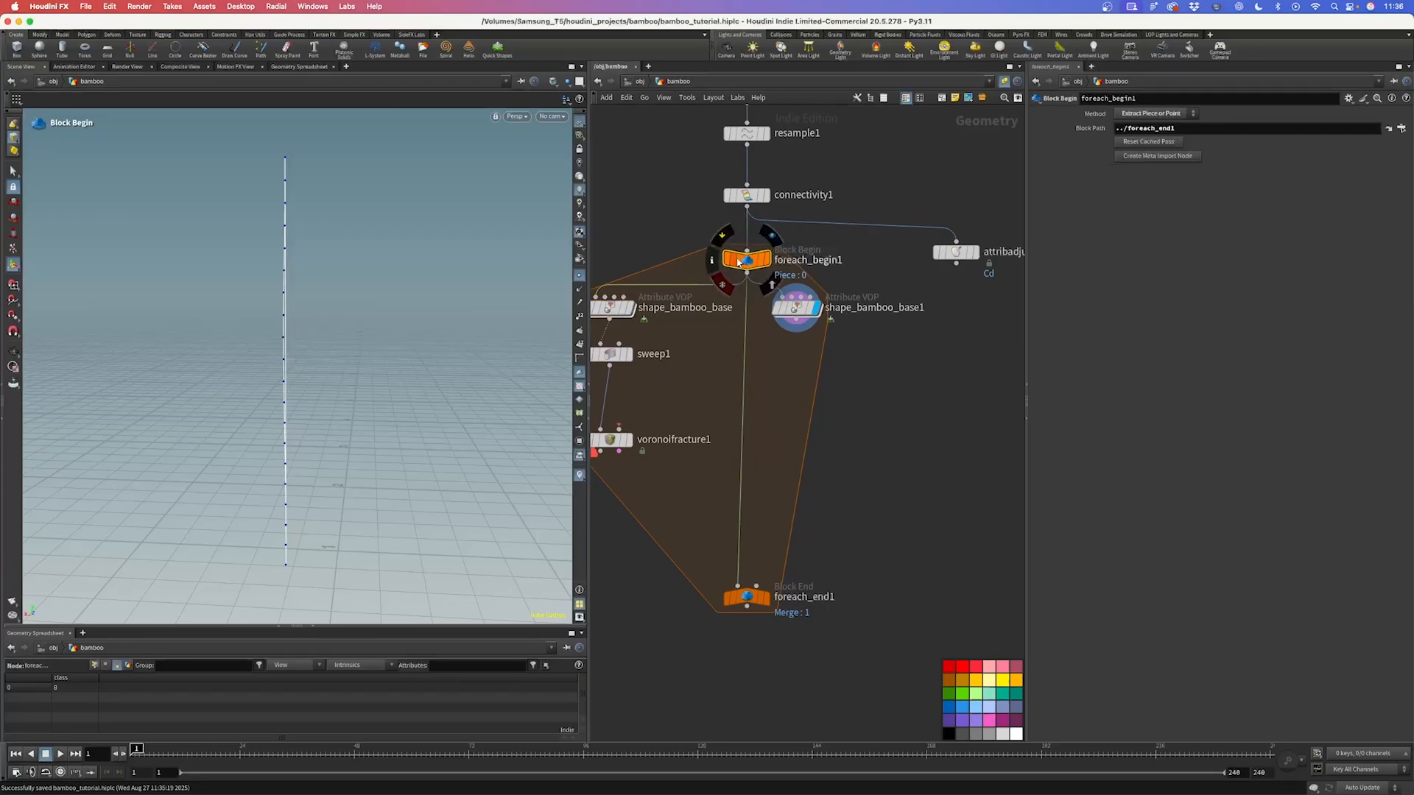
{"action": "left_click", "coordinate": [1157, 156]}
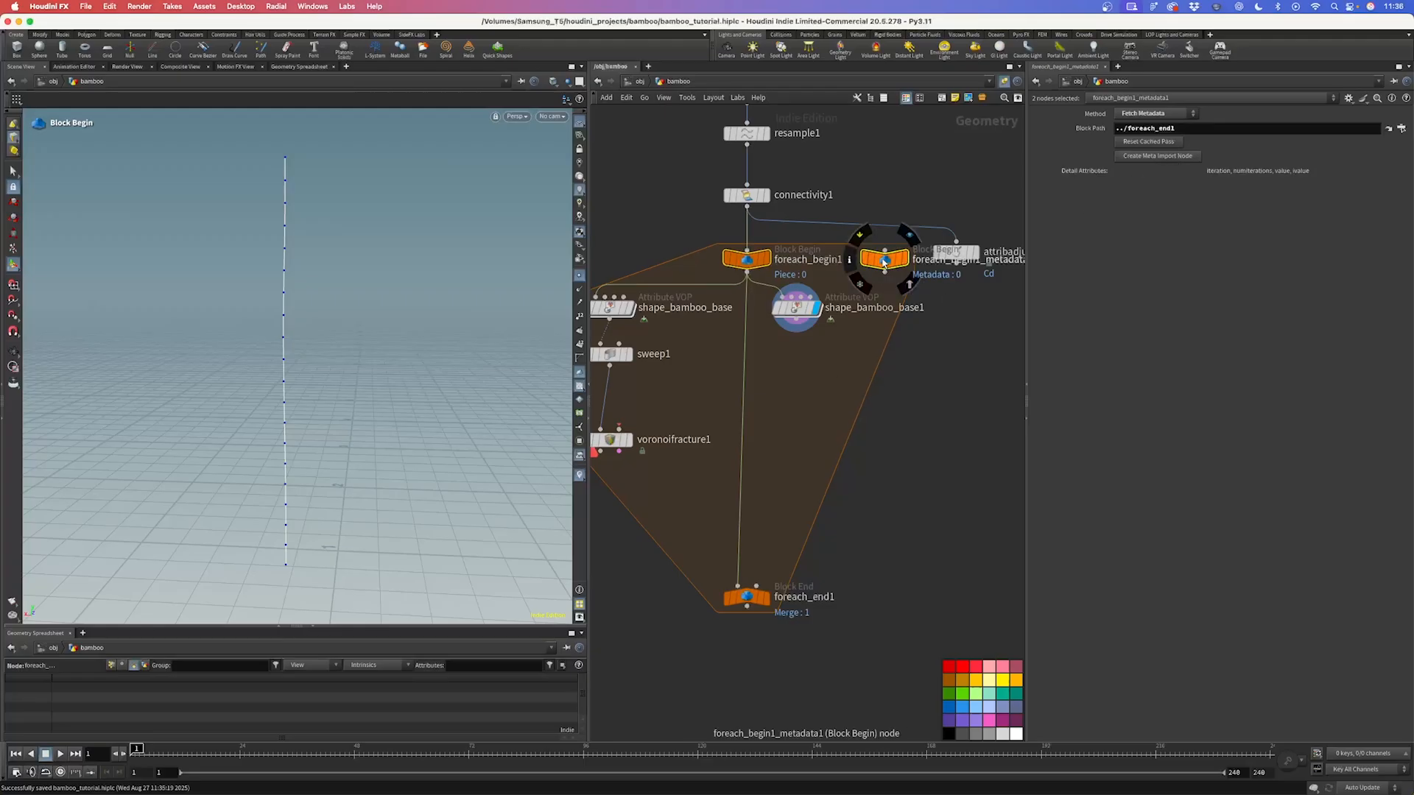
{"action": "left_click", "coordinate": [145, 666]}
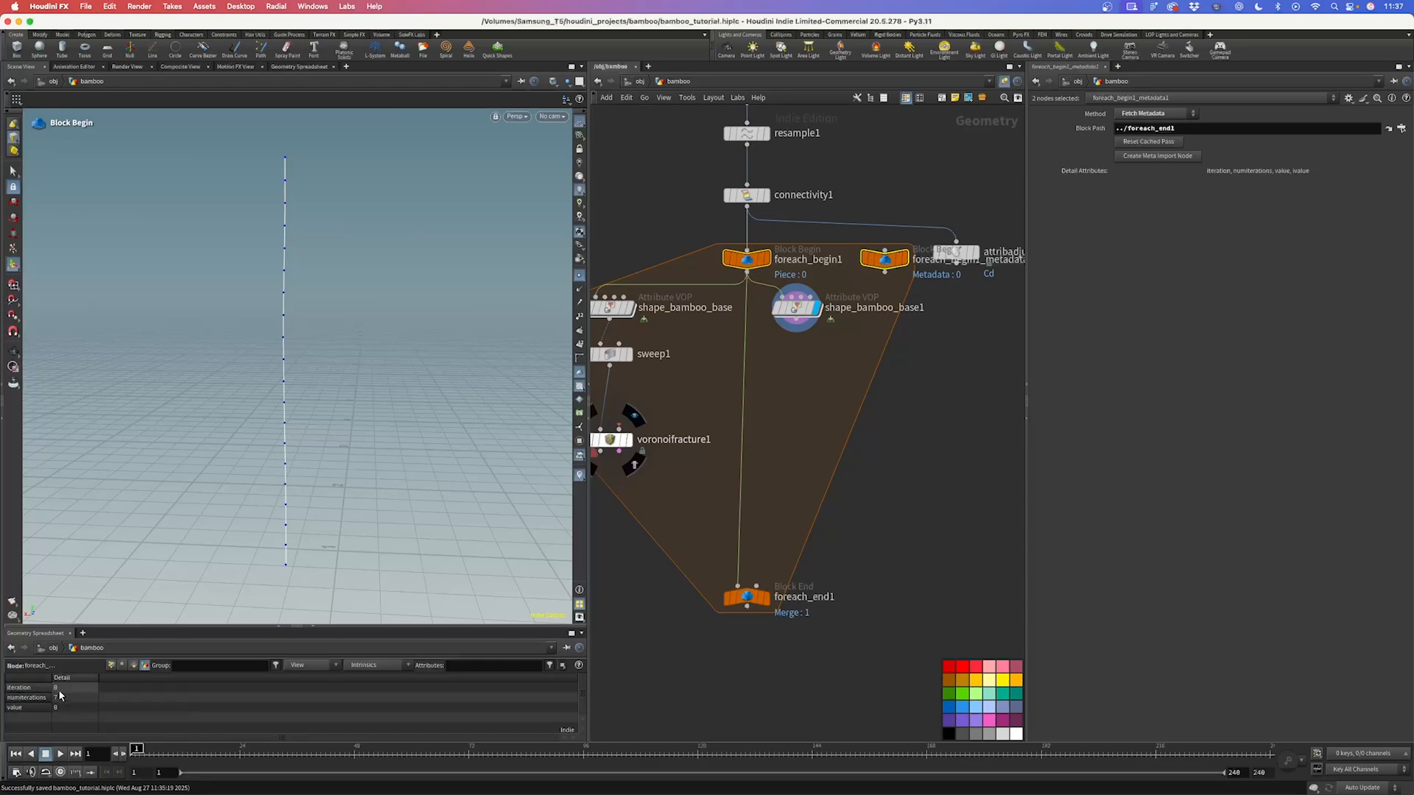
Step: Drive shape_bamboo_base's Y offset with a detail expression reading "iteration" at index 0 from "../foreach_begin1_metadata1/"
{"action": "middle_click_drag", "start_coordinate": [646, 548], "coordinate": [687, 553]}
{"action": "left_click", "coordinate": [655, 317]}
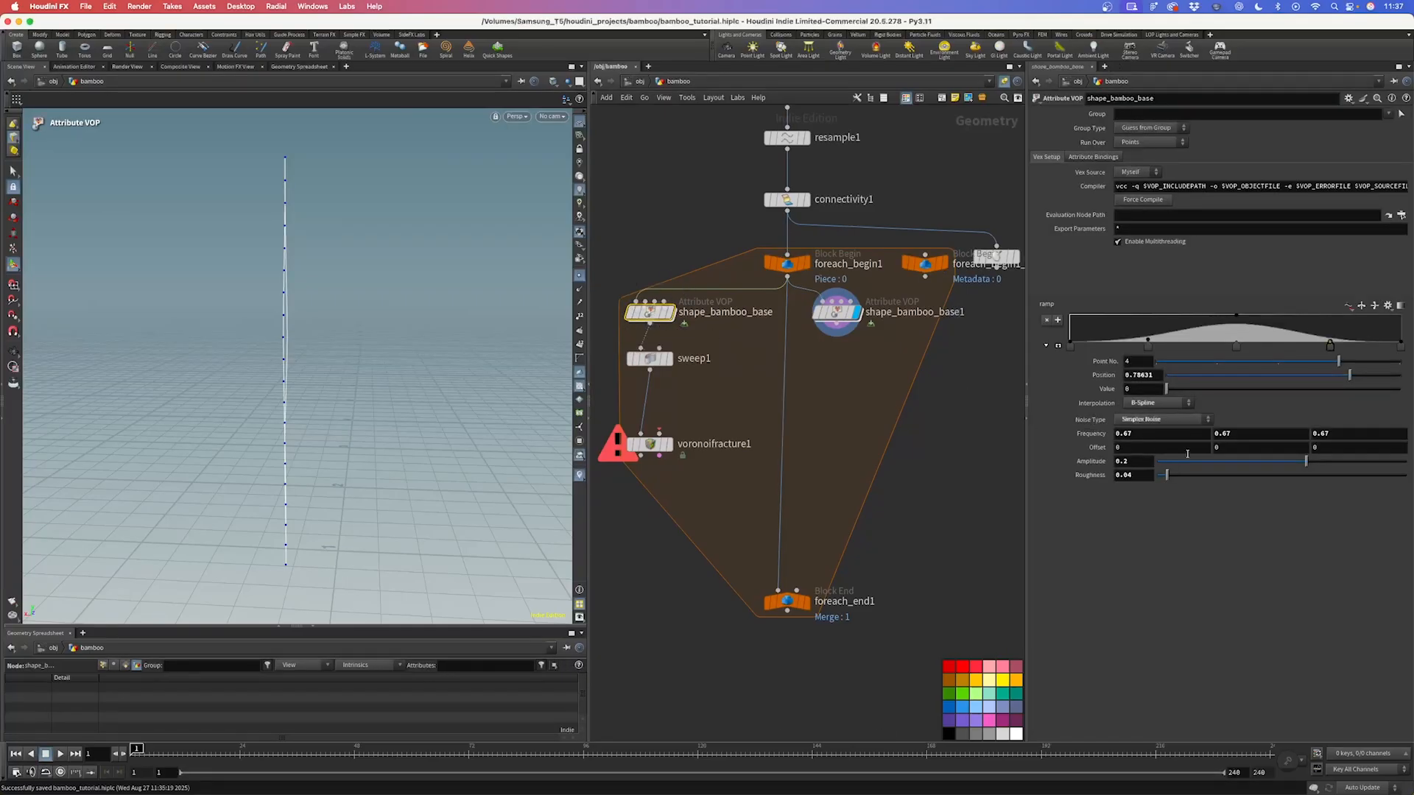
{"action": "left_click", "coordinate": [1269, 447]}
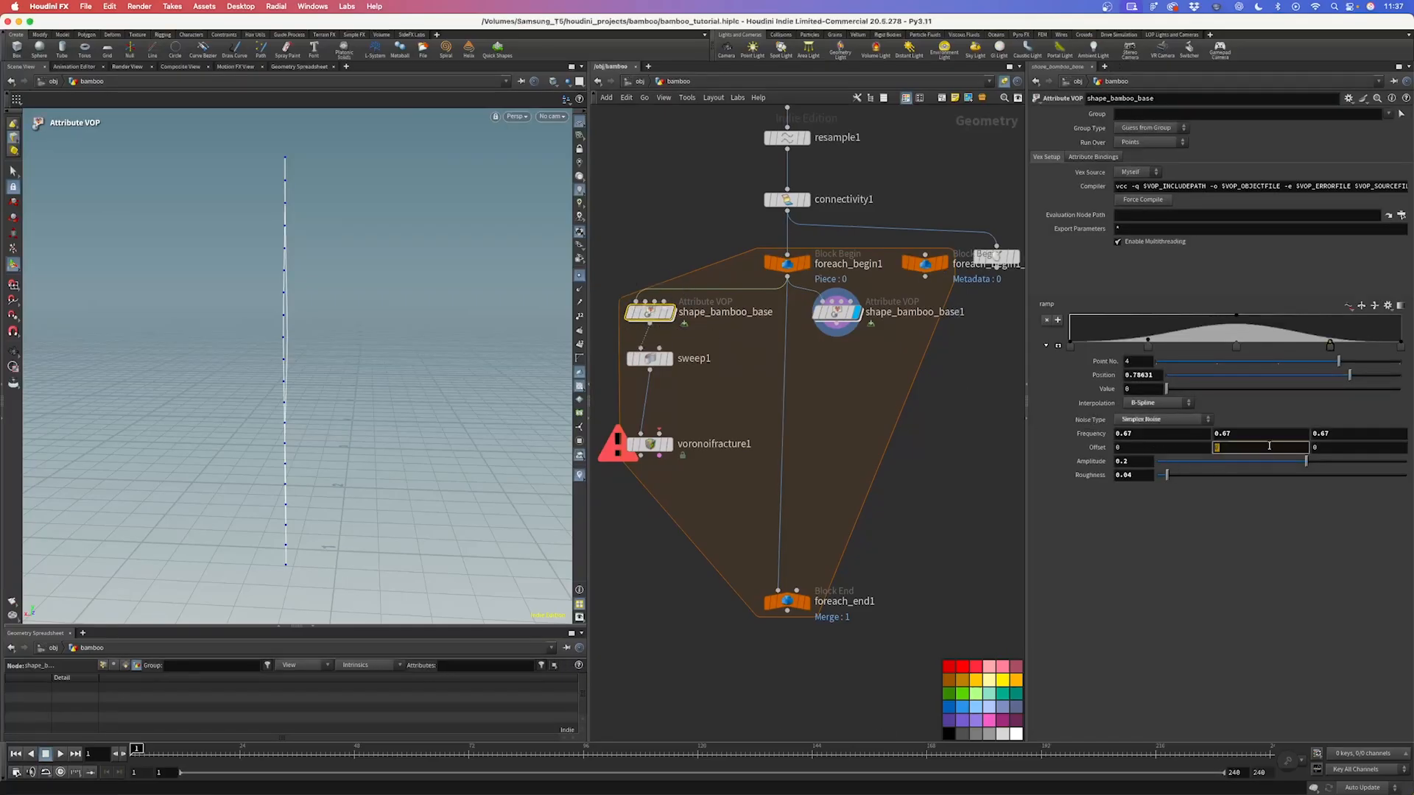
{"action": "type", "text": "deatil"}
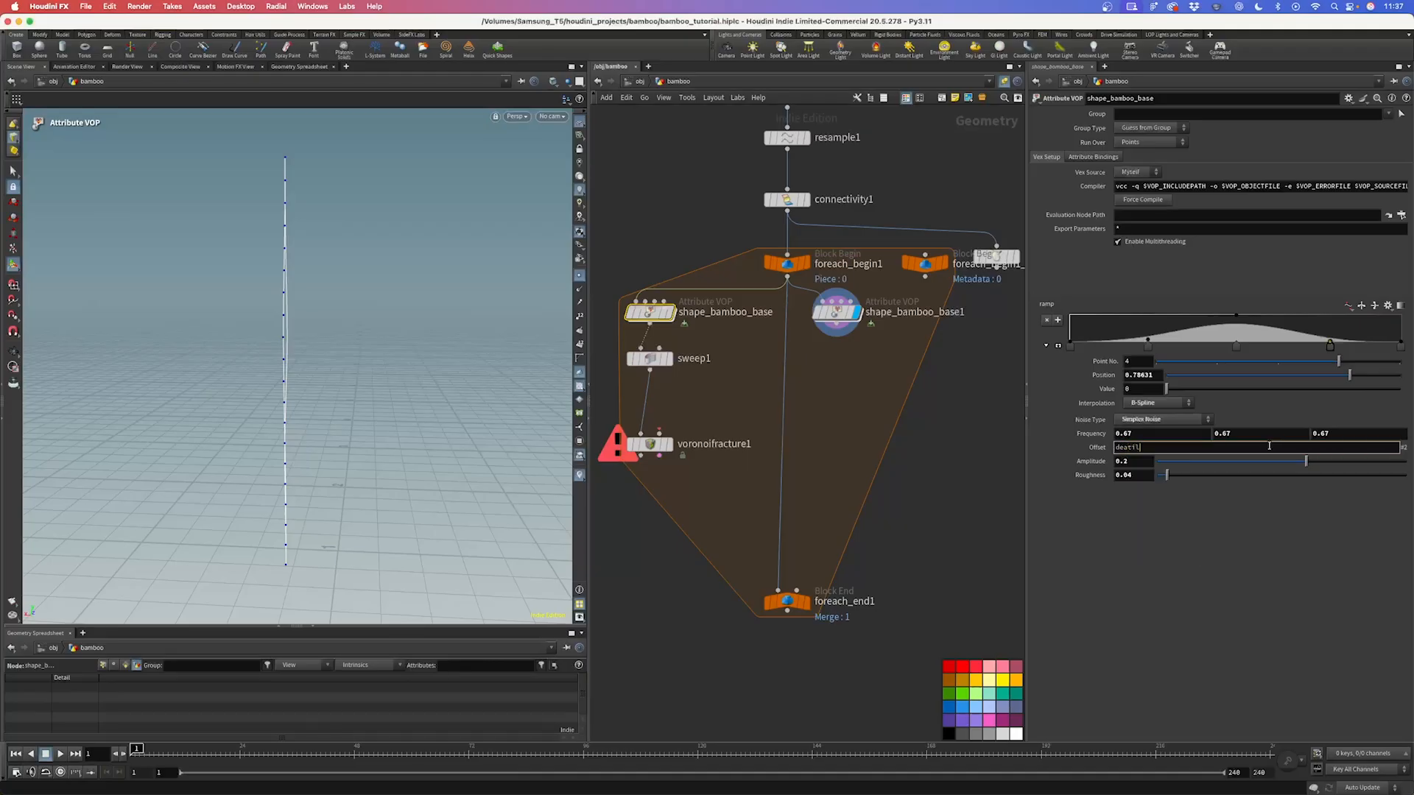
{"action": "type", "text": "(\"../"}
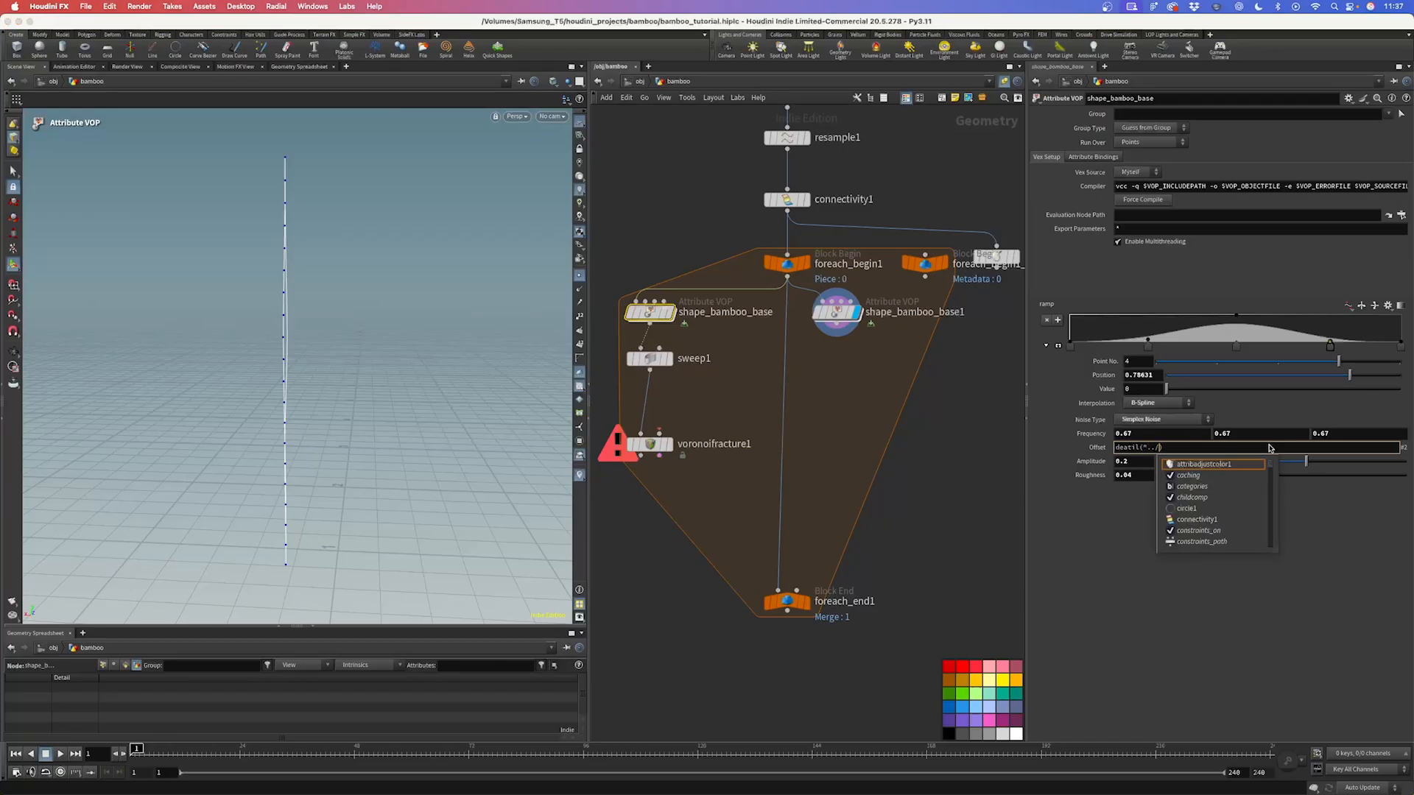
{"action": "type", "text": "r"}
{"action": "key", "text": "Down"}
{"action": "key", "text": "Down"}
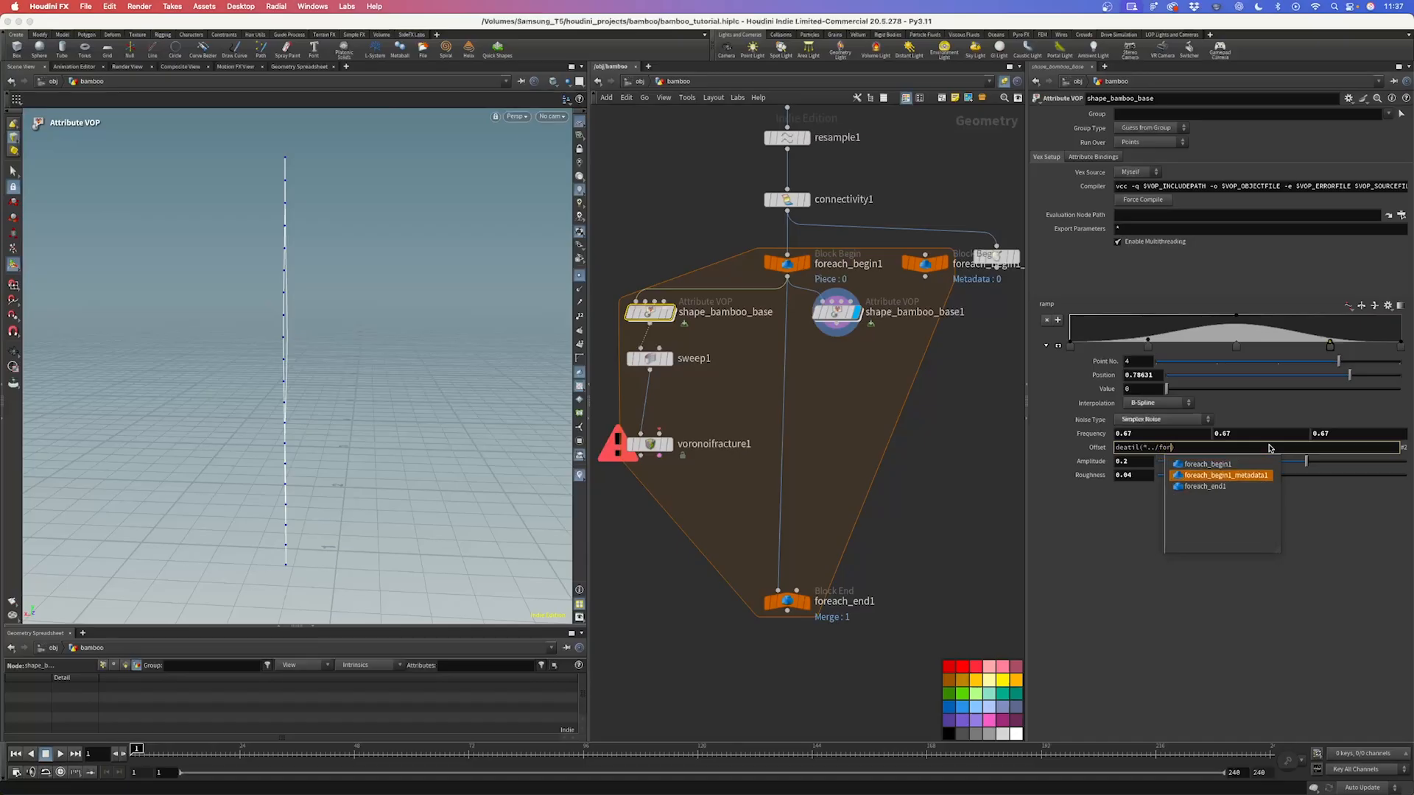
{"action": "key", "text": "Return"}
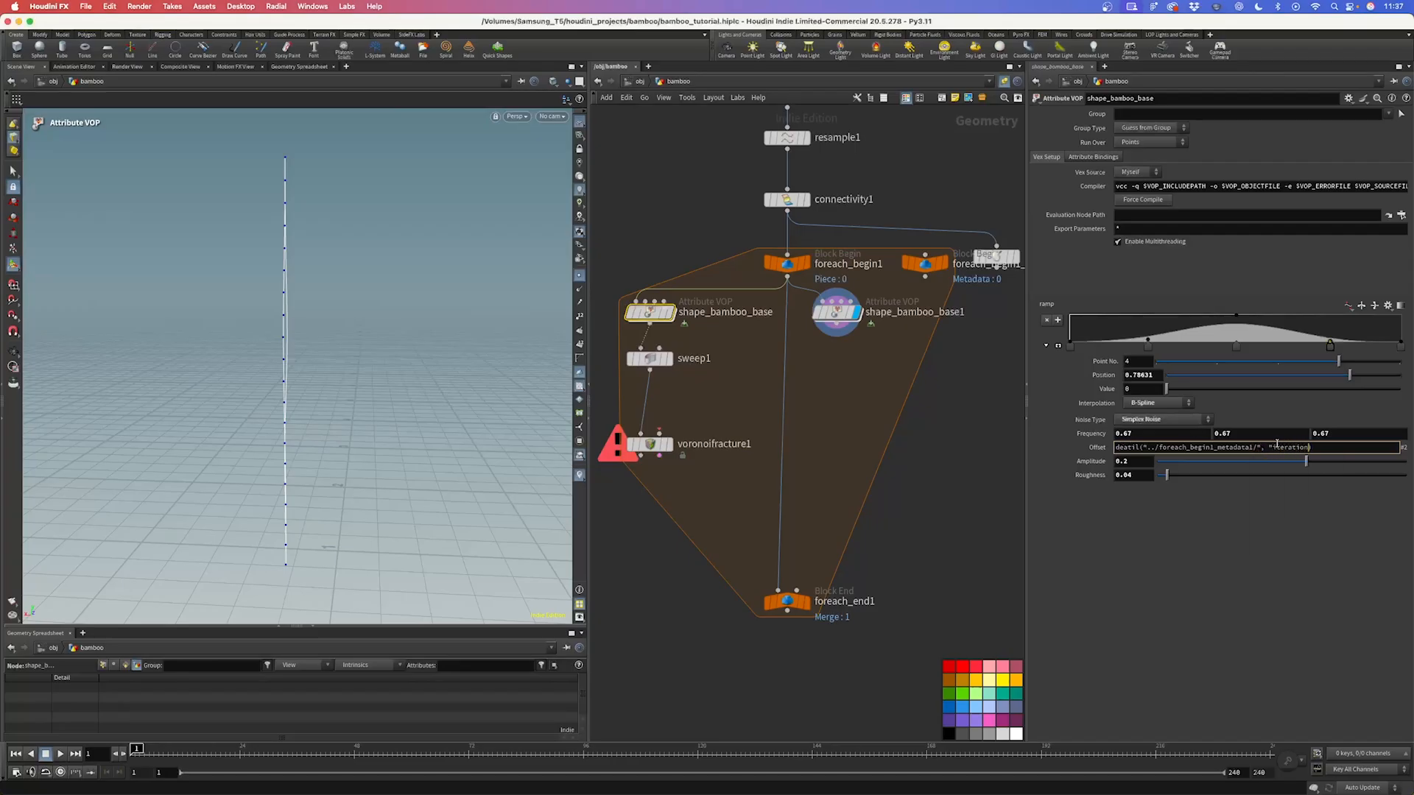
{"action": "type", "text": "0"}
{"action": "key", "text": "Return"}
Step: Correct the misspelled function name in shape_bamboo_base's Y offset expression to detail
{"action": "middle_click_drag", "start_coordinate": [970, 317], "coordinate": [899, 361]}
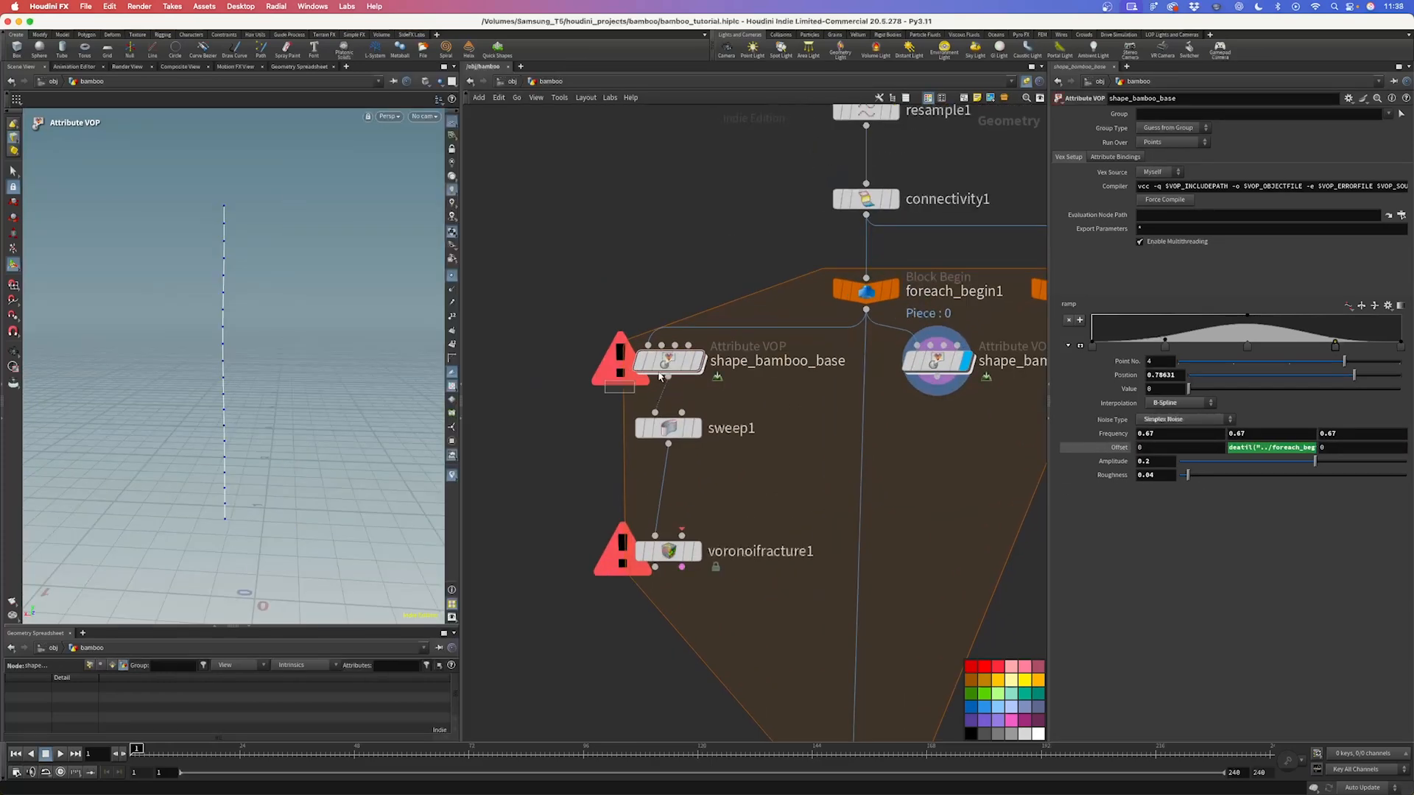
{"action": "left_click", "coordinate": [667, 362]}
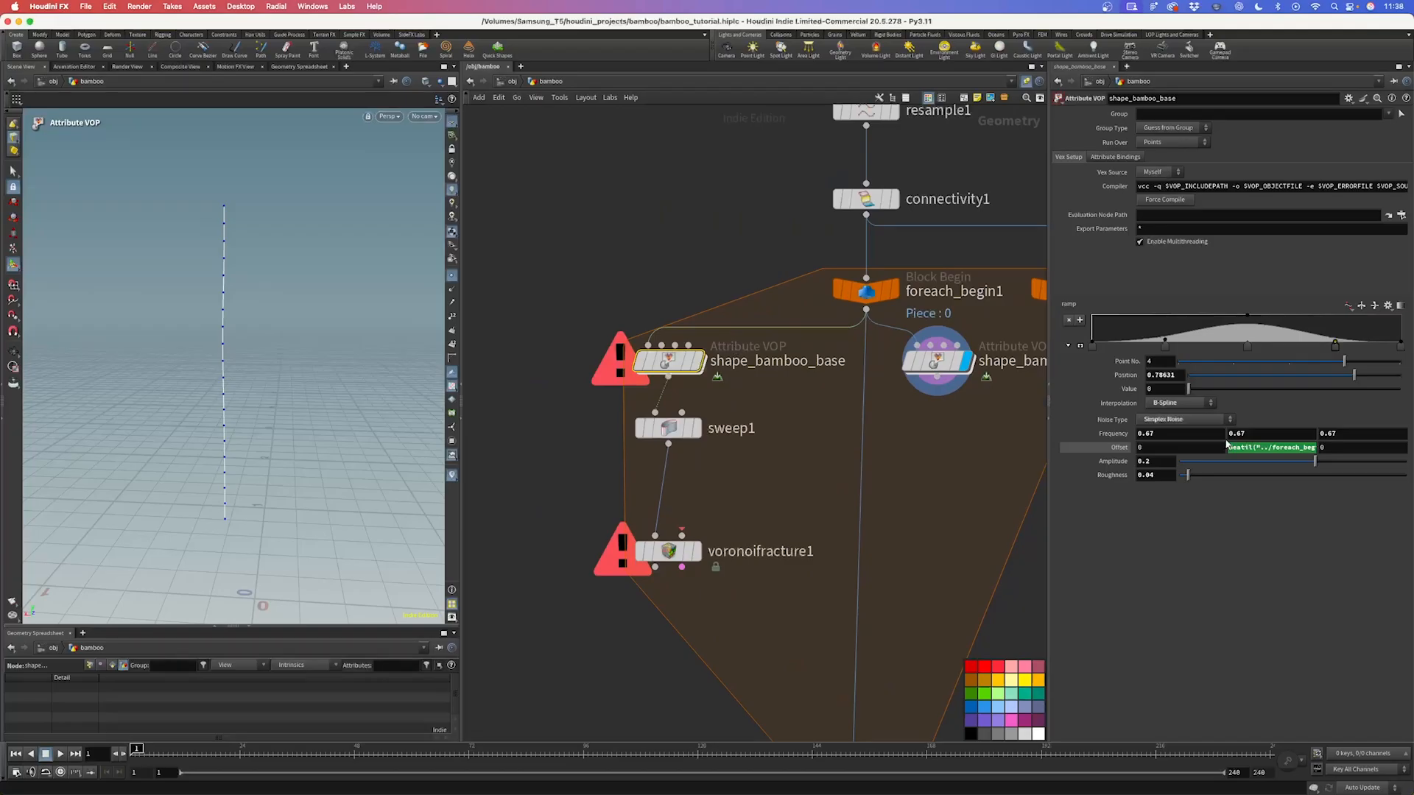
{"action": "left_click", "coordinate": [1283, 450]}
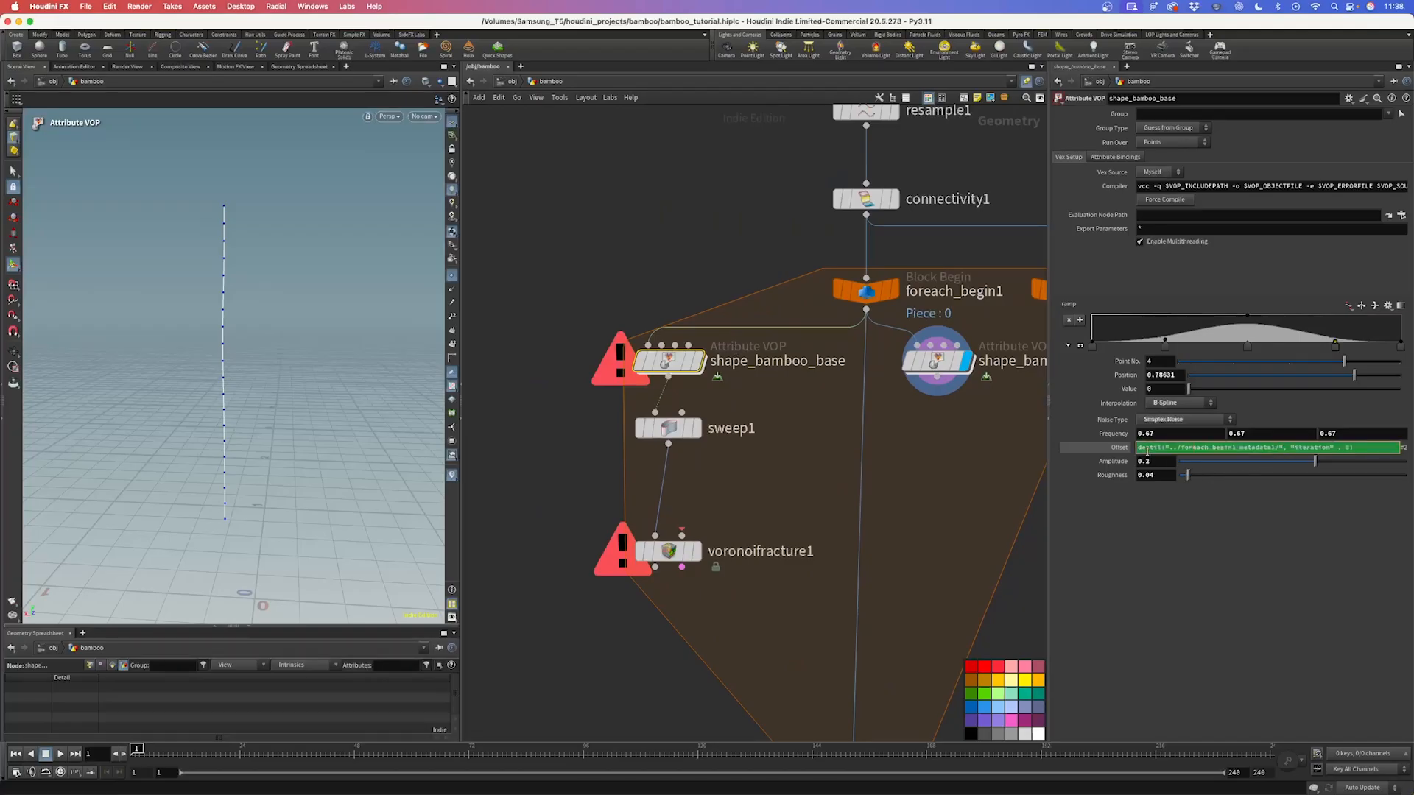
{"action": "key", "text": "BackSpace"}
{"action": "key", "text": "BackSpace"}
{"action": "type", "text": "ta"}
{"action": "key", "text": "Return"}
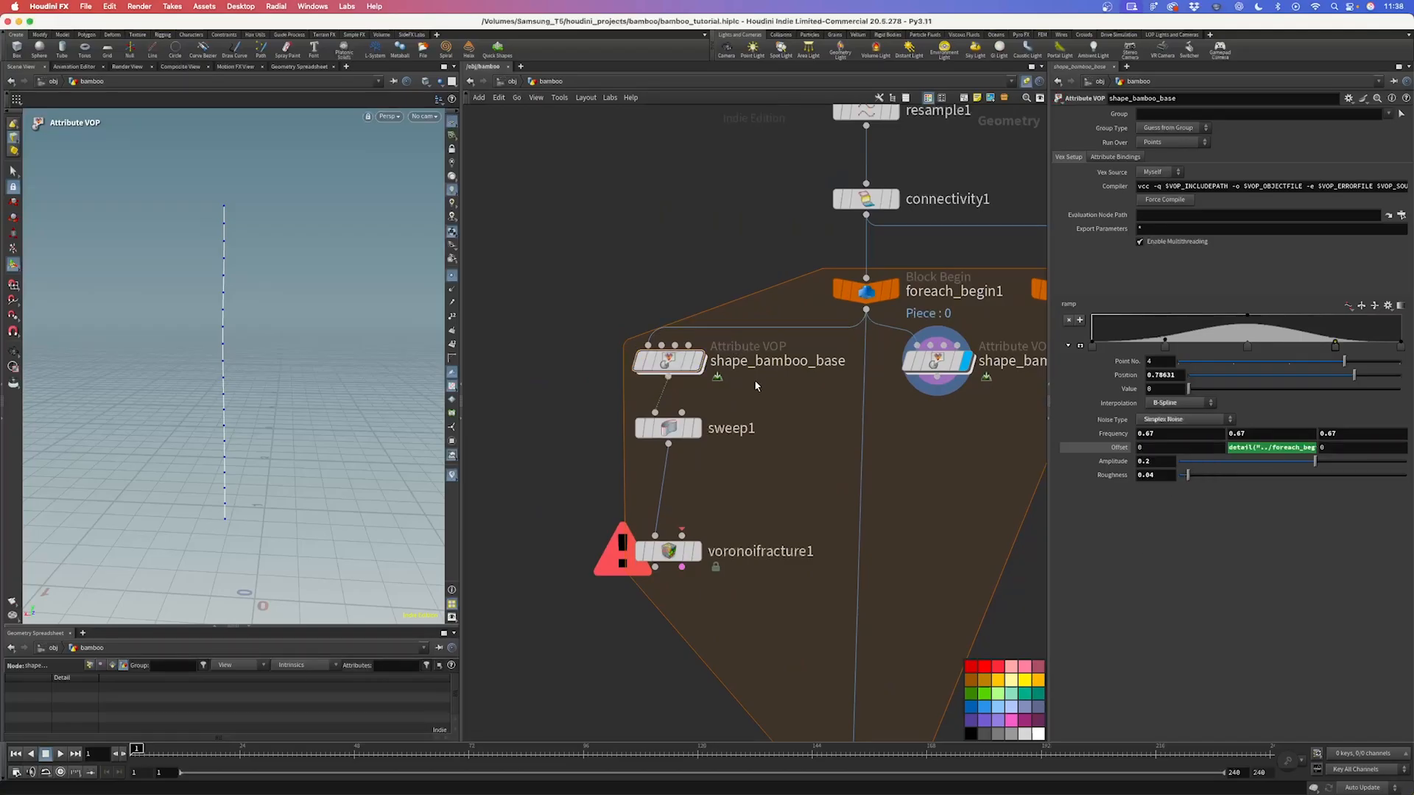
Step: Display shape_bamboo_base with its offset evaluated and switch foreach_end1's single pass to piece 1
{"action": "left_click", "coordinate": [700, 363]}
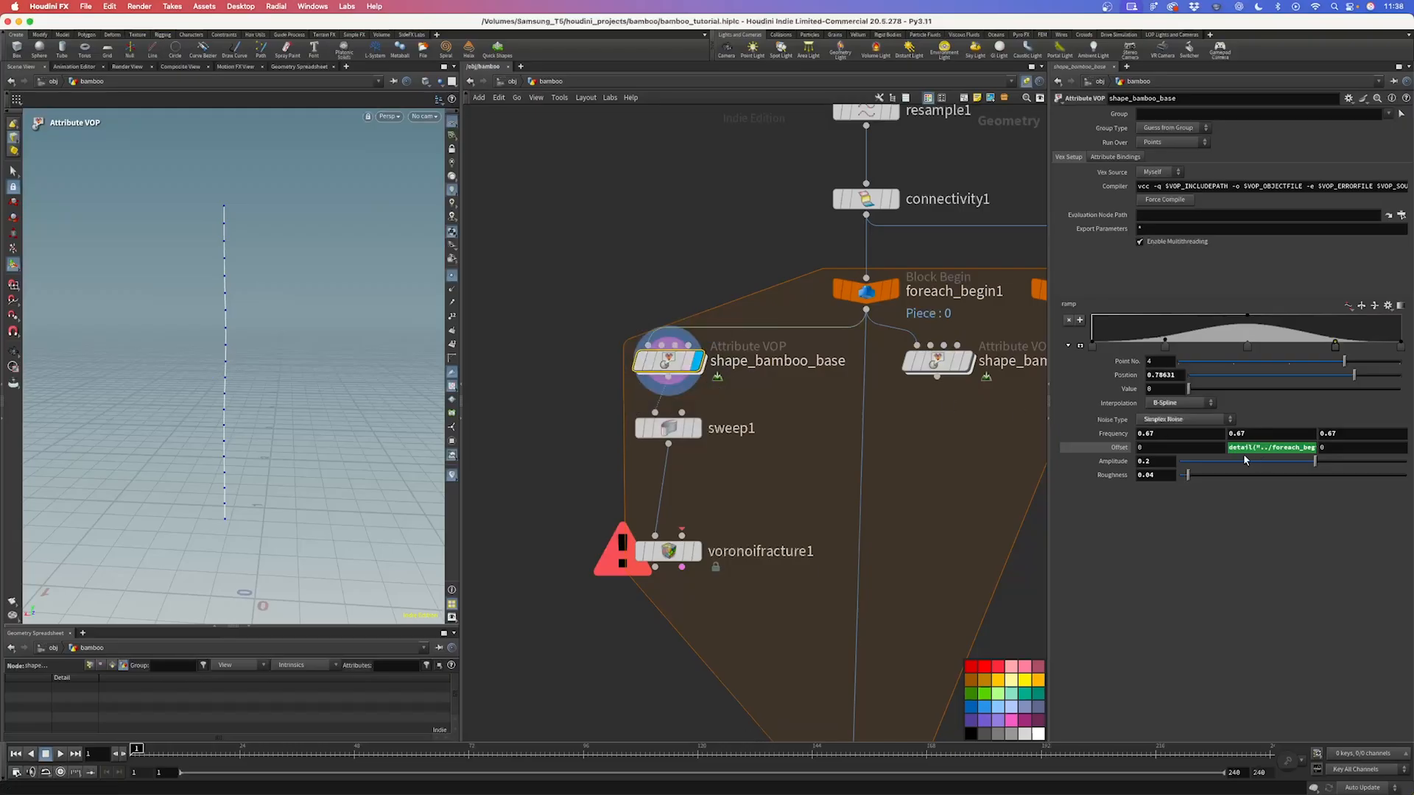
{"action": "left_click", "coordinate": [1119, 449]}
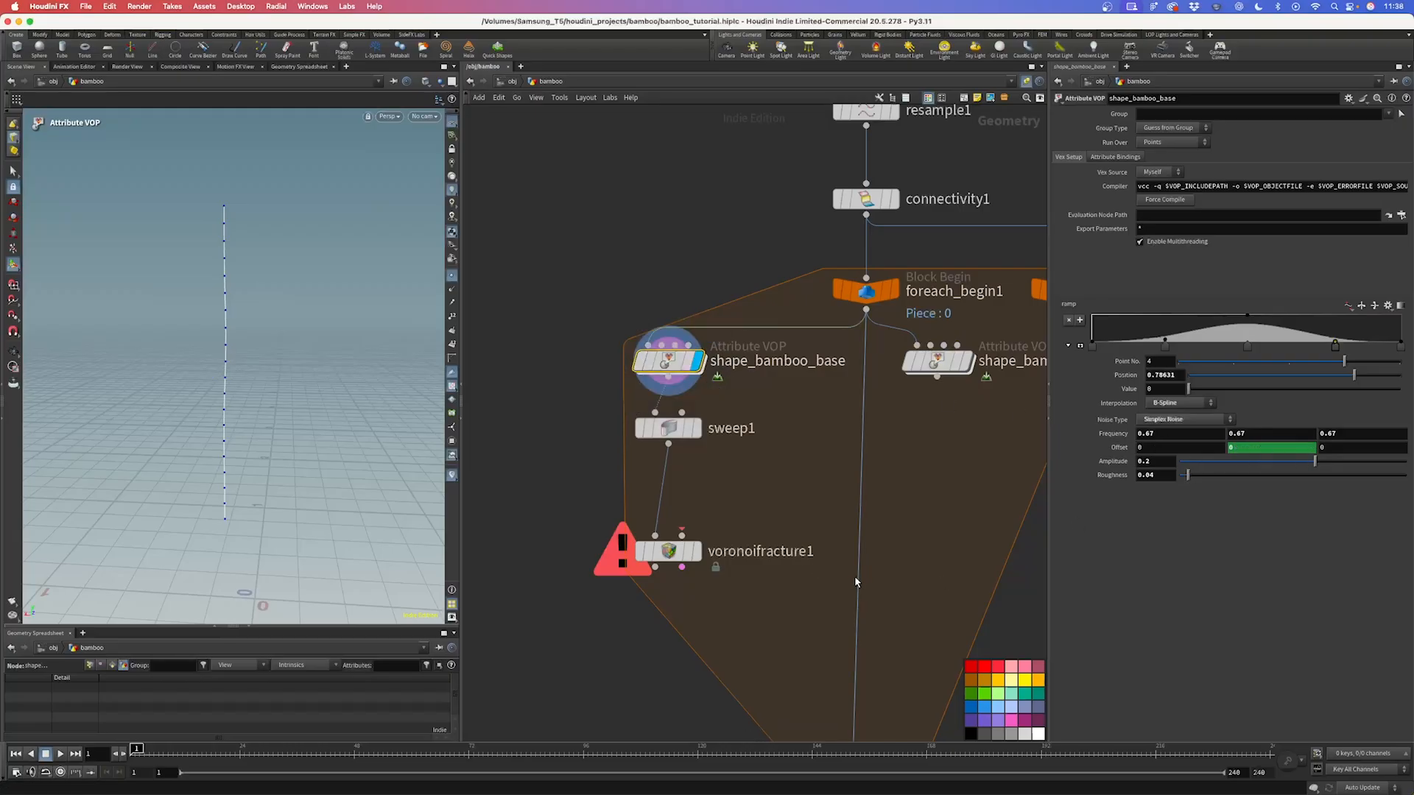
{"action": "scroll", "coordinate": [855, 582], "scroll_direction": "down", "scroll_amount": 3}
{"action": "left_click_drag", "start_coordinate": [658, 619], "coordinate": [850, 690]}
{"action": "left_click_drag", "start_coordinate": [1179, 228], "coordinate": [1194, 229]}
{"action": "left_click", "coordinate": [578, 247]}
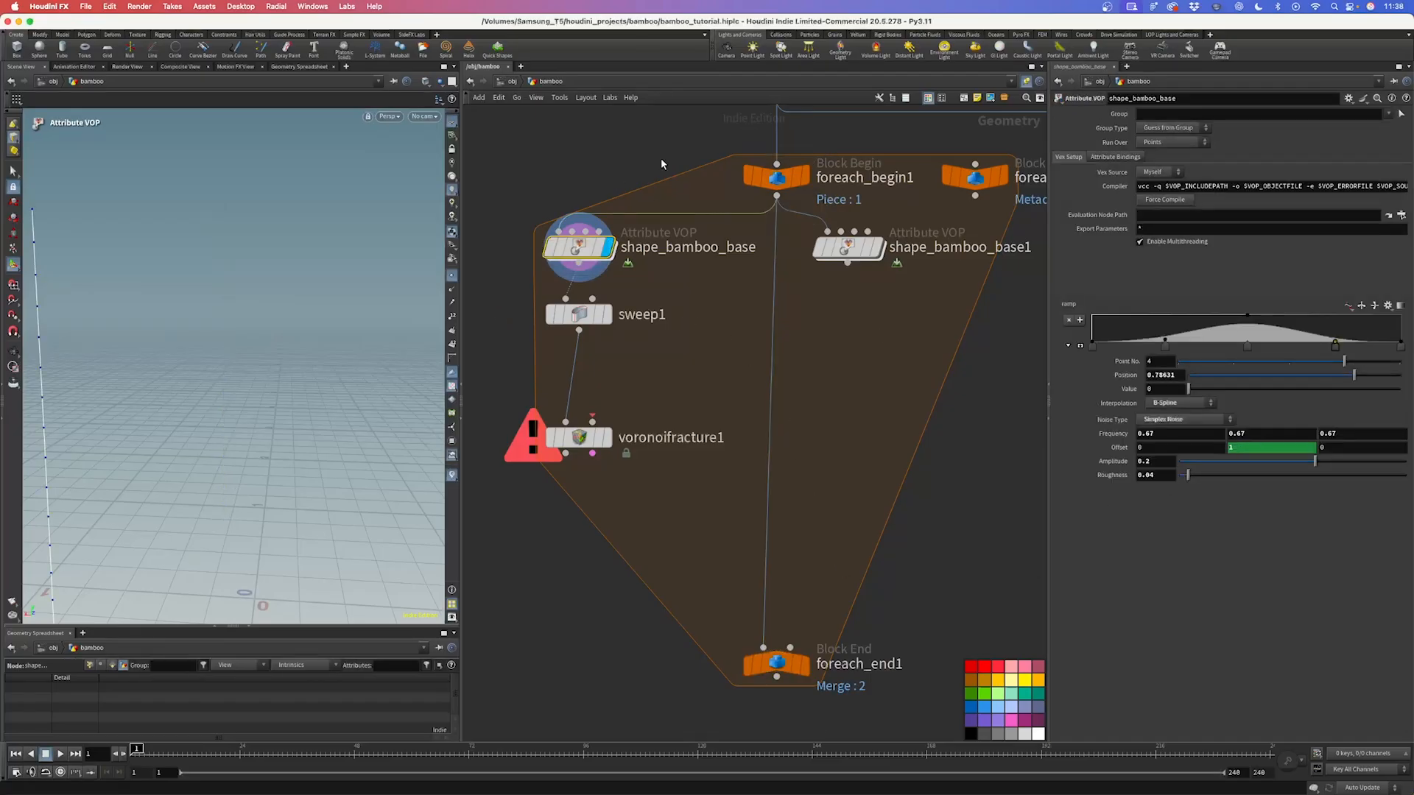
{"action": "scroll", "coordinate": [723, 384], "scroll_direction": "down", "scroll_amount": 3}
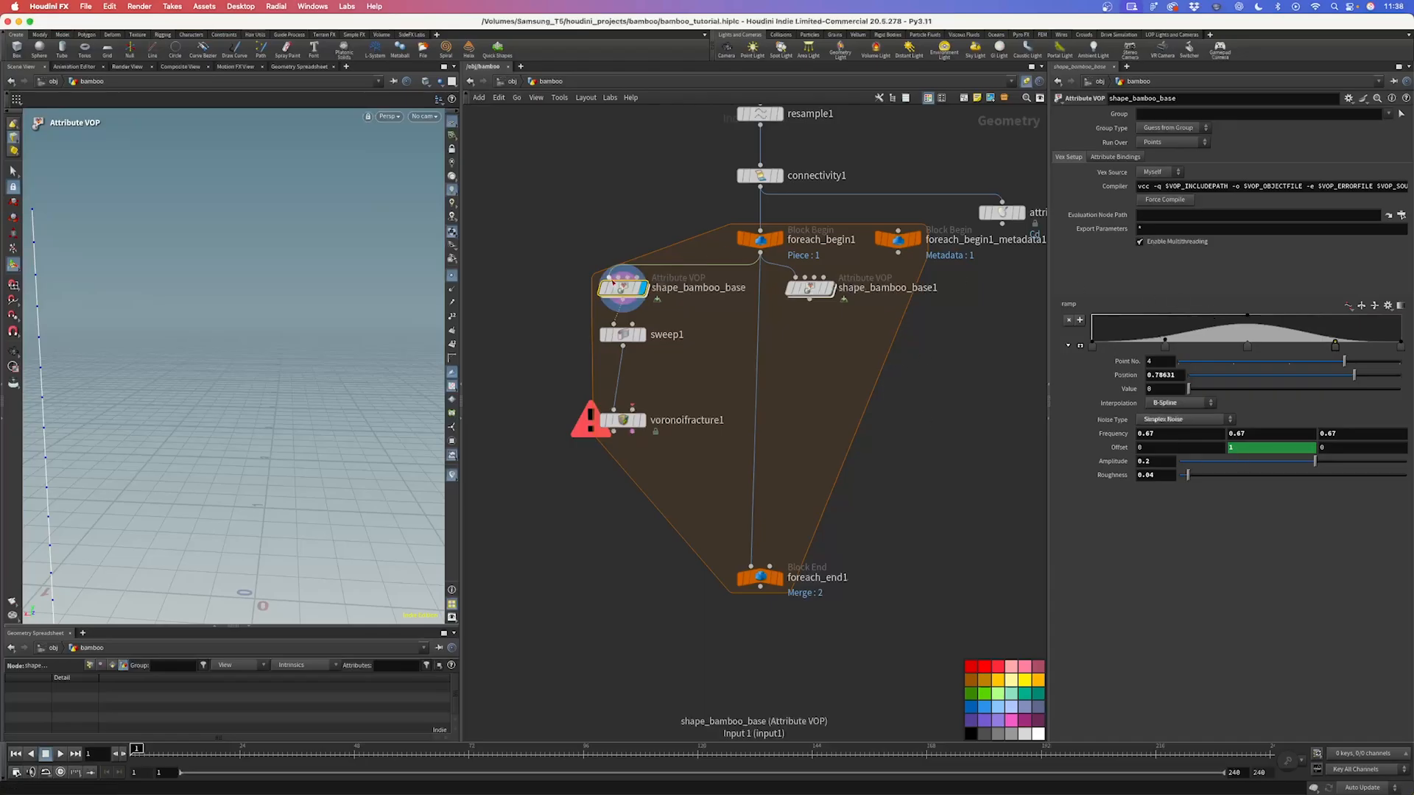
{"action": "key", "text": "Escape"}
{"action": "left_click_drag", "start_coordinate": [302, 293], "coordinate": [296, 333]}
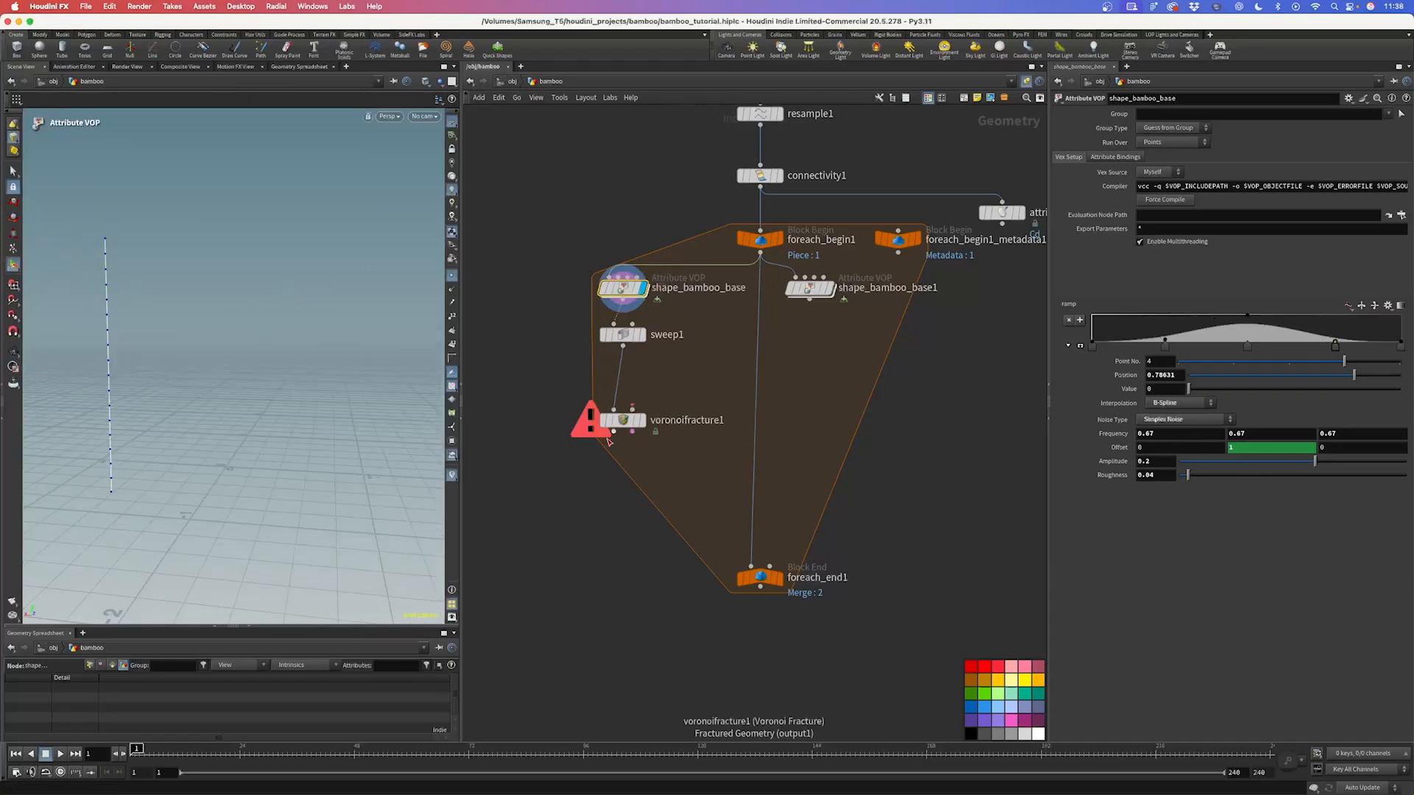
Step: Copy shape_bamboo_base's offset expression into shape_bamboo_base1's Y offset, append +123 and display the duplicate
{"action": "left_click", "coordinate": [1118, 448]}
{"action": "left_click", "coordinate": [1265, 448]}
{"action": "left_click_drag", "start_coordinate": [1357, 448], "coordinate": [1105, 450]}
{"action": "key", "text": "super+c"}
{"action": "left_click_drag", "start_coordinate": [957, 353], "coordinate": [787, 275]}
{"action": "key", "text": "super+v"}
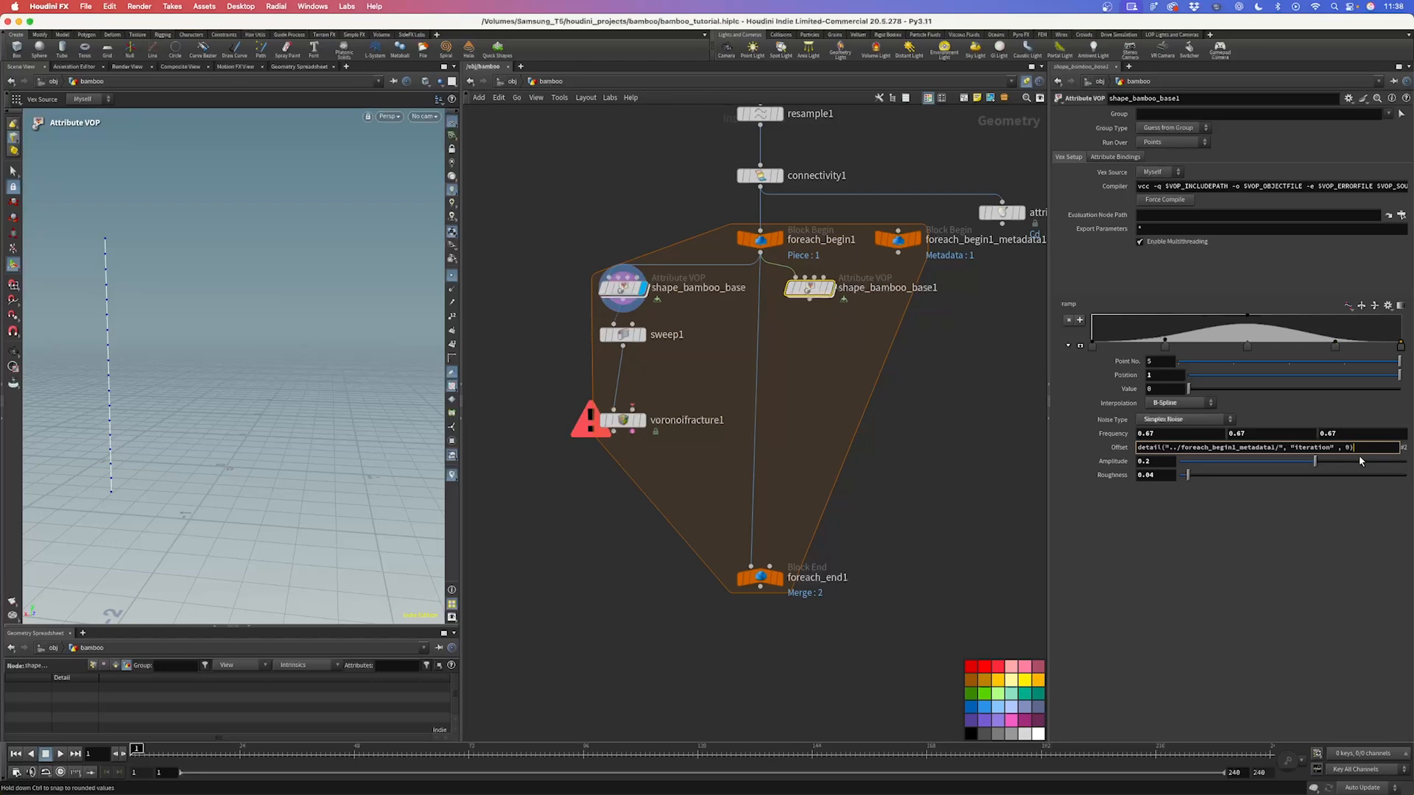
{"action": "type", "text": "+123"}
{"action": "left_click", "coordinate": [1346, 525]}
{"action": "left_click", "coordinate": [1134, 451]}
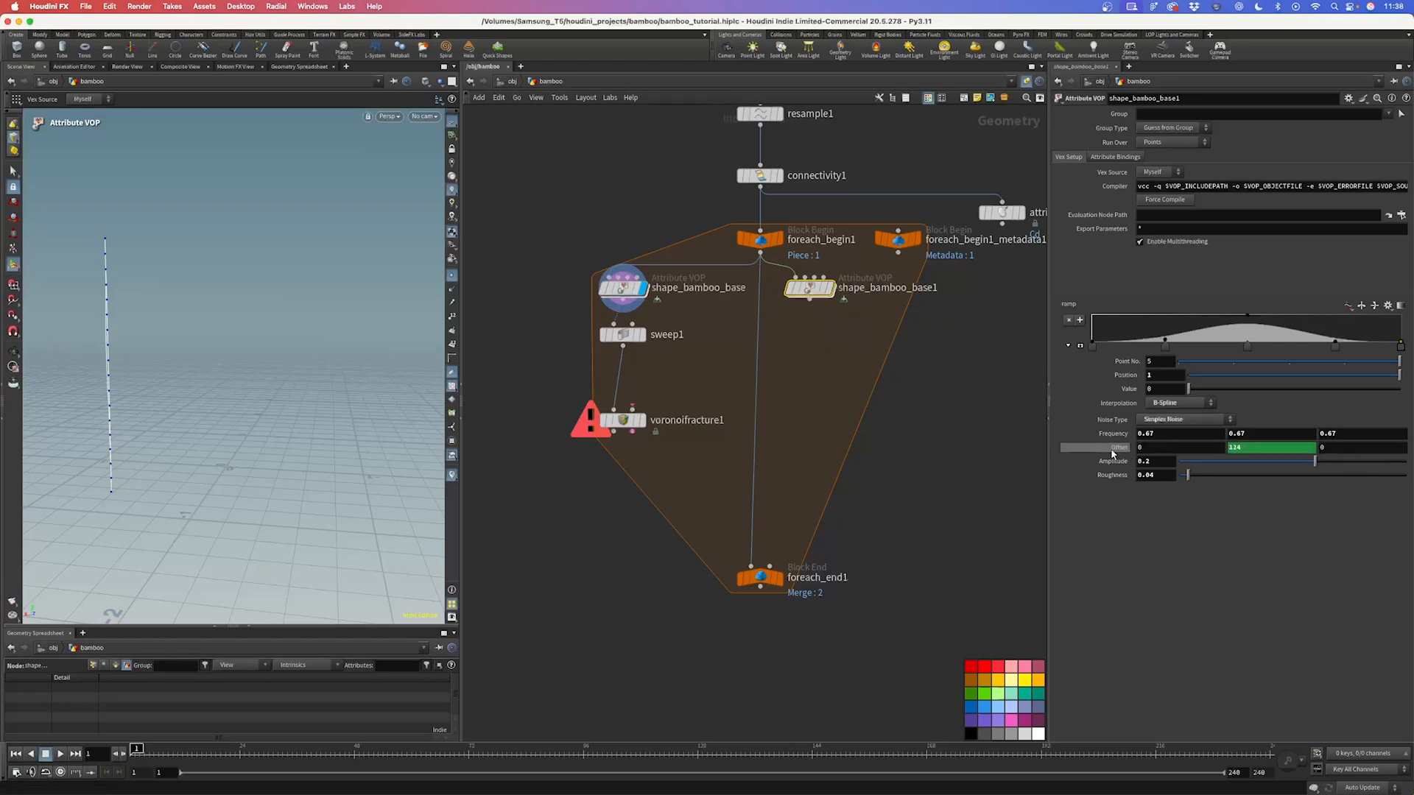
{"action": "left_click", "coordinate": [830, 294]}
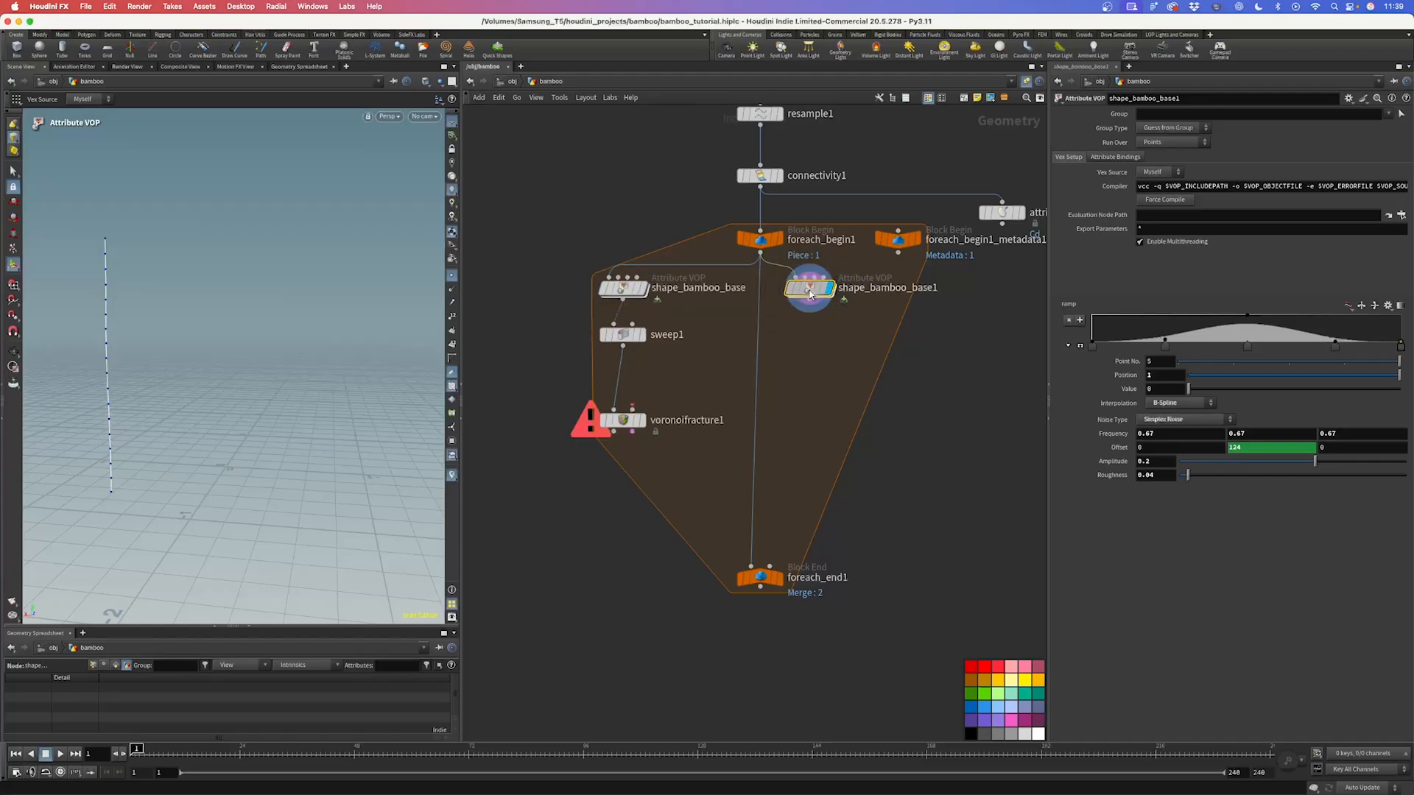
Step: Connect shape_bamboo_base1 to voronoifracture1's cell points input and display the fracture
{"action": "scroll", "coordinate": [801, 358], "scroll_direction": "left", "scroll_amount": 2}
{"action": "key", "text": "Tab"}
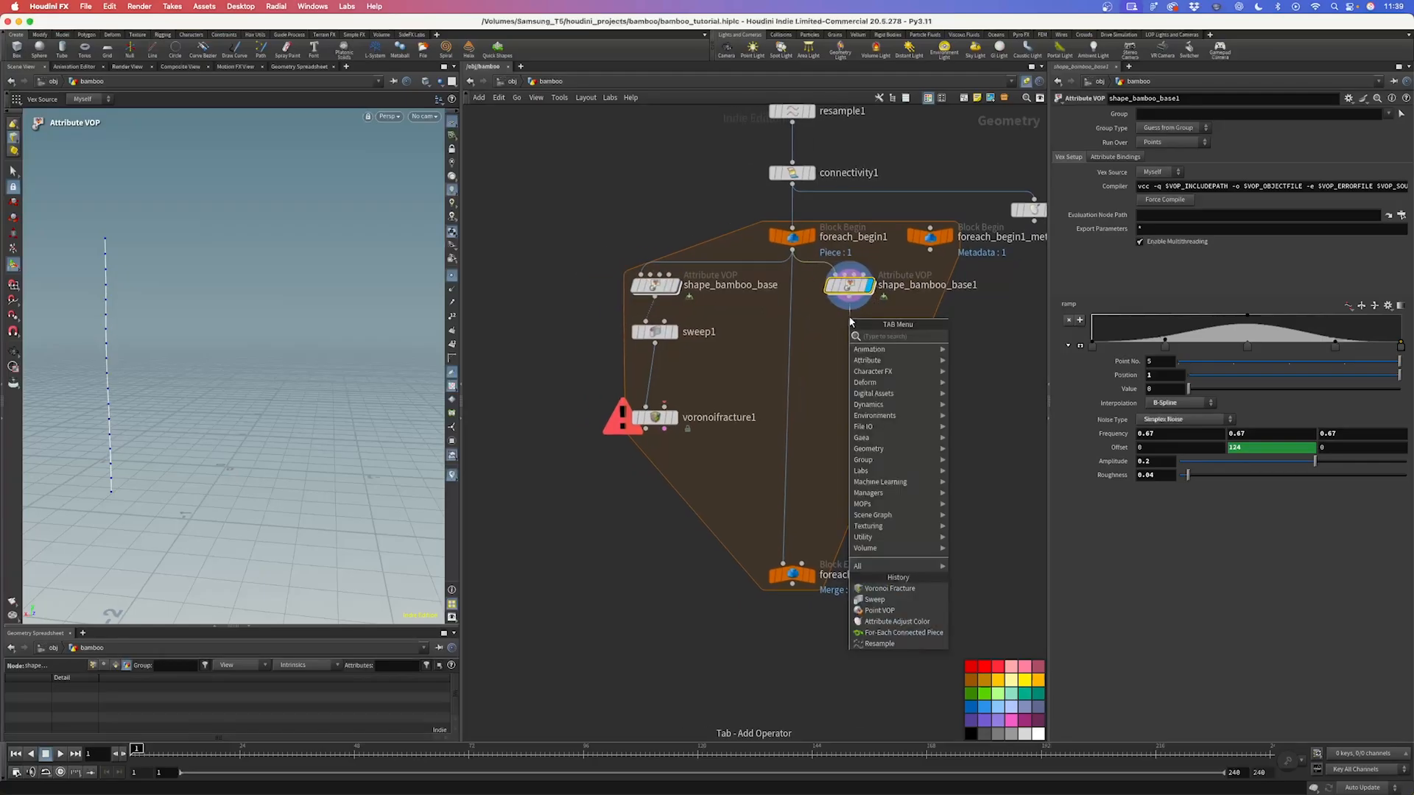
{"action": "key", "text": "Escape"}
{"action": "left_click_drag", "start_coordinate": [849, 303], "coordinate": [675, 404]}
{"action": "left_click", "coordinate": [678, 424]}
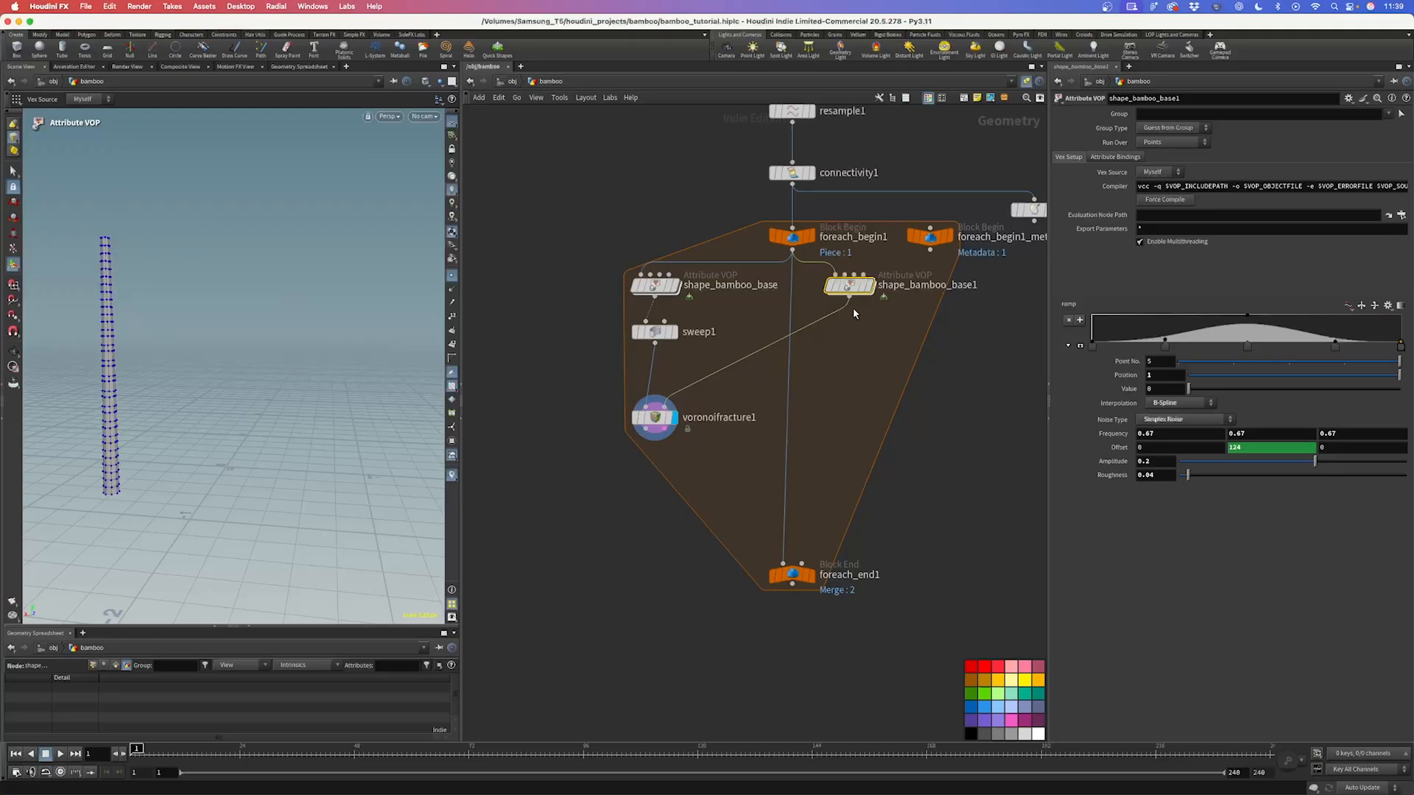
Step: Display shape_bamboo_base1 and insert a Group Expression node between it and voronoifracture1
{"action": "left_click", "coordinate": [870, 285]}
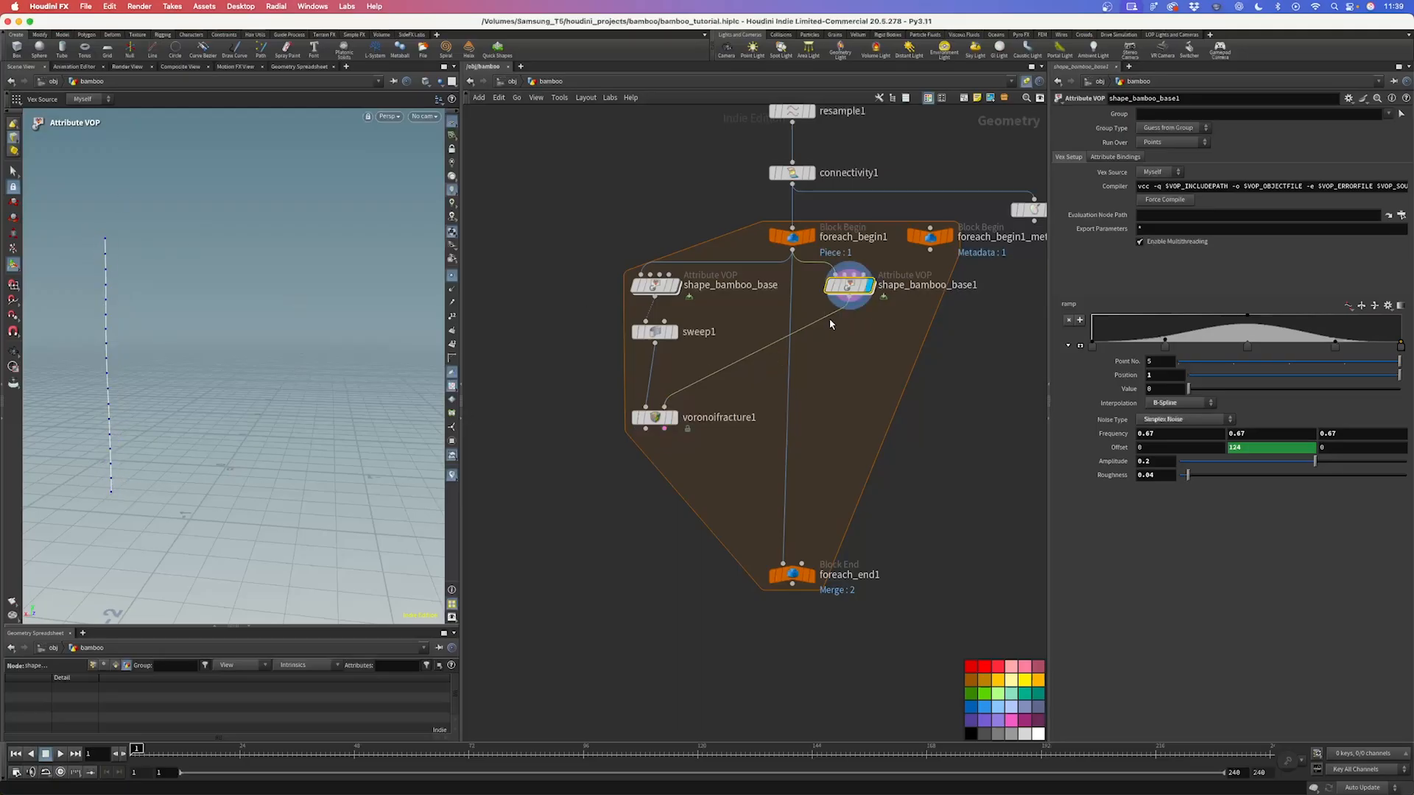
{"action": "key", "text": "Tab"}
{"action": "type", "text": "oup"}
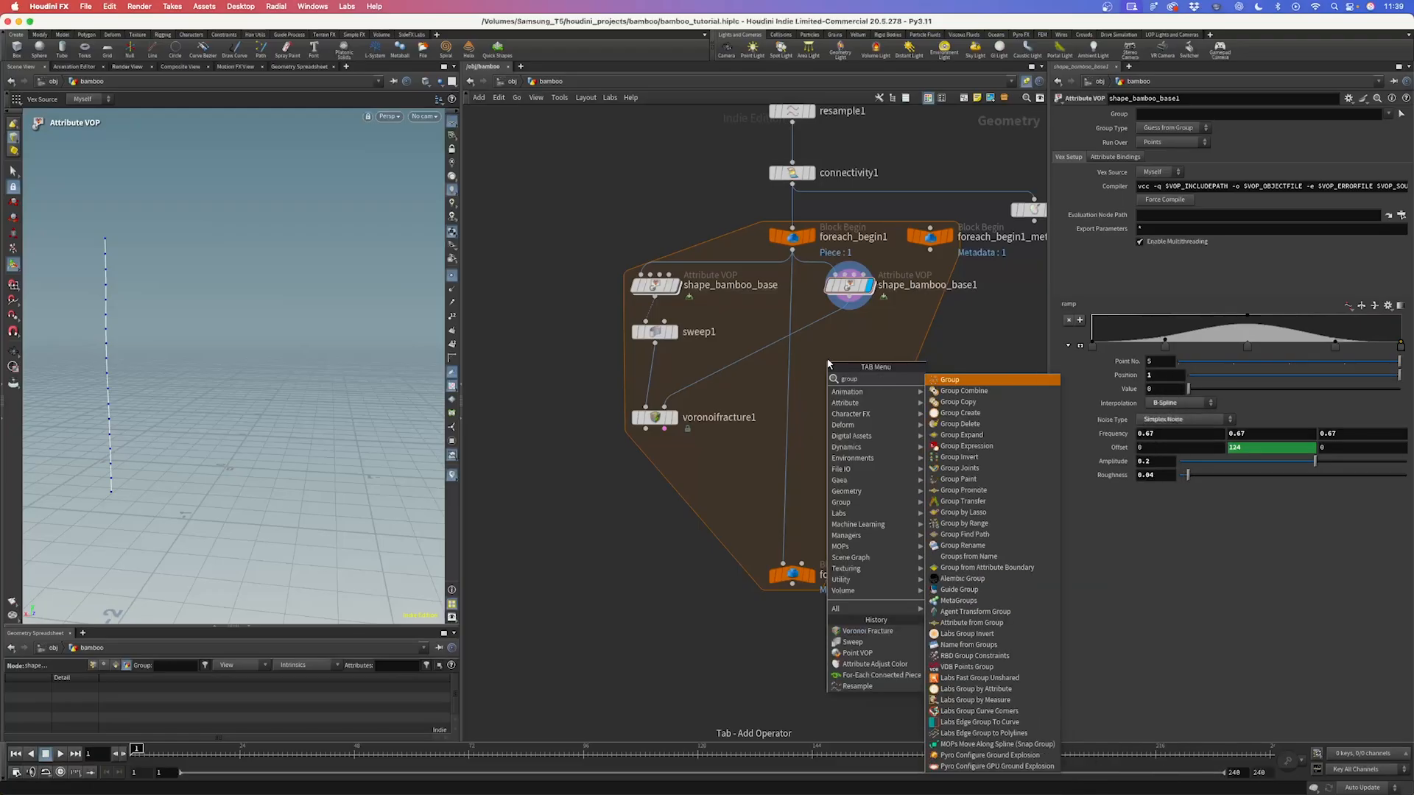
{"action": "key", "text": "Down"}
{"action": "key", "text": "Down"}
{"action": "key", "text": "Down"}
{"action": "key", "text": "Down"}
{"action": "key", "text": "Down"}
{"action": "key", "text": "Down"}
{"action": "key", "text": "Return"}
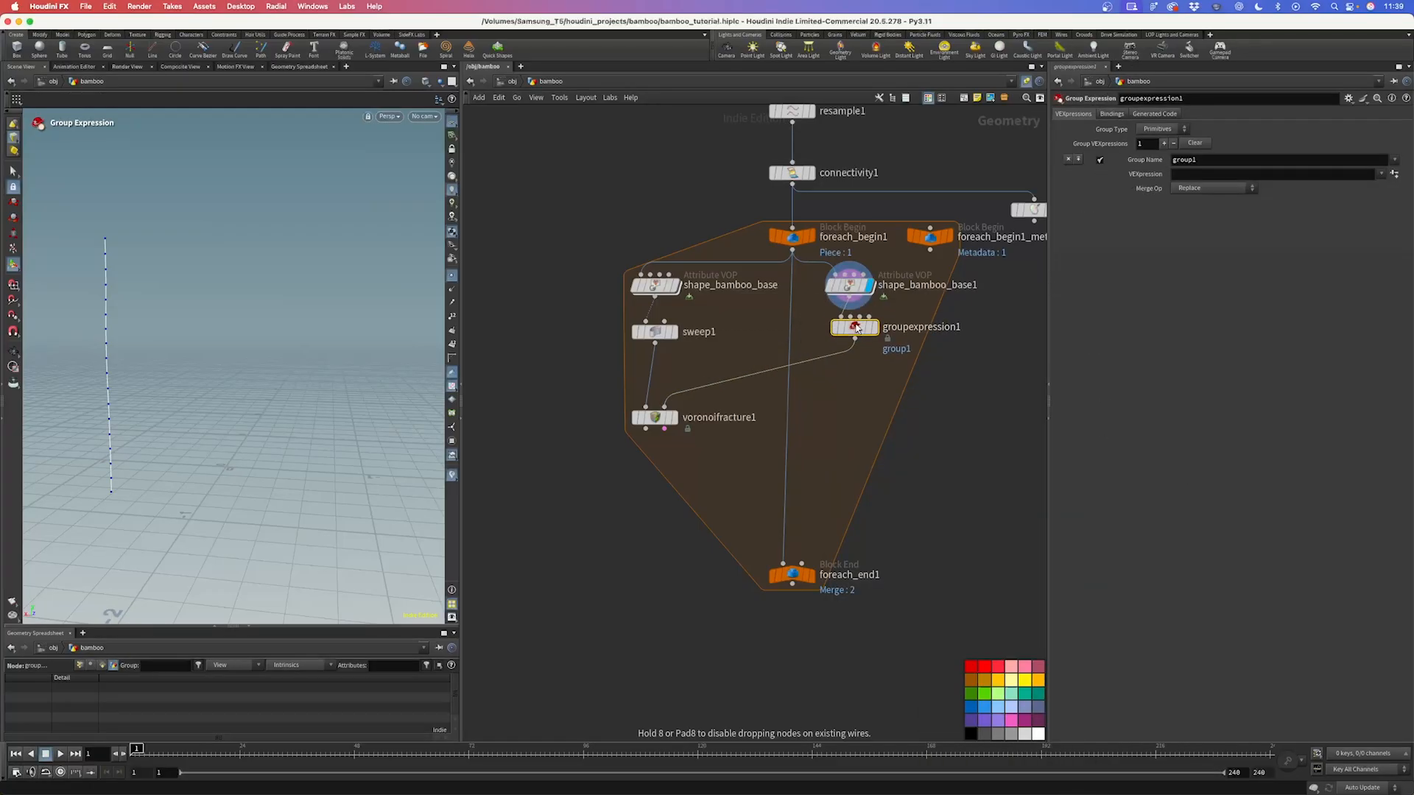
{"action": "left_click", "coordinate": [1204, 174]}
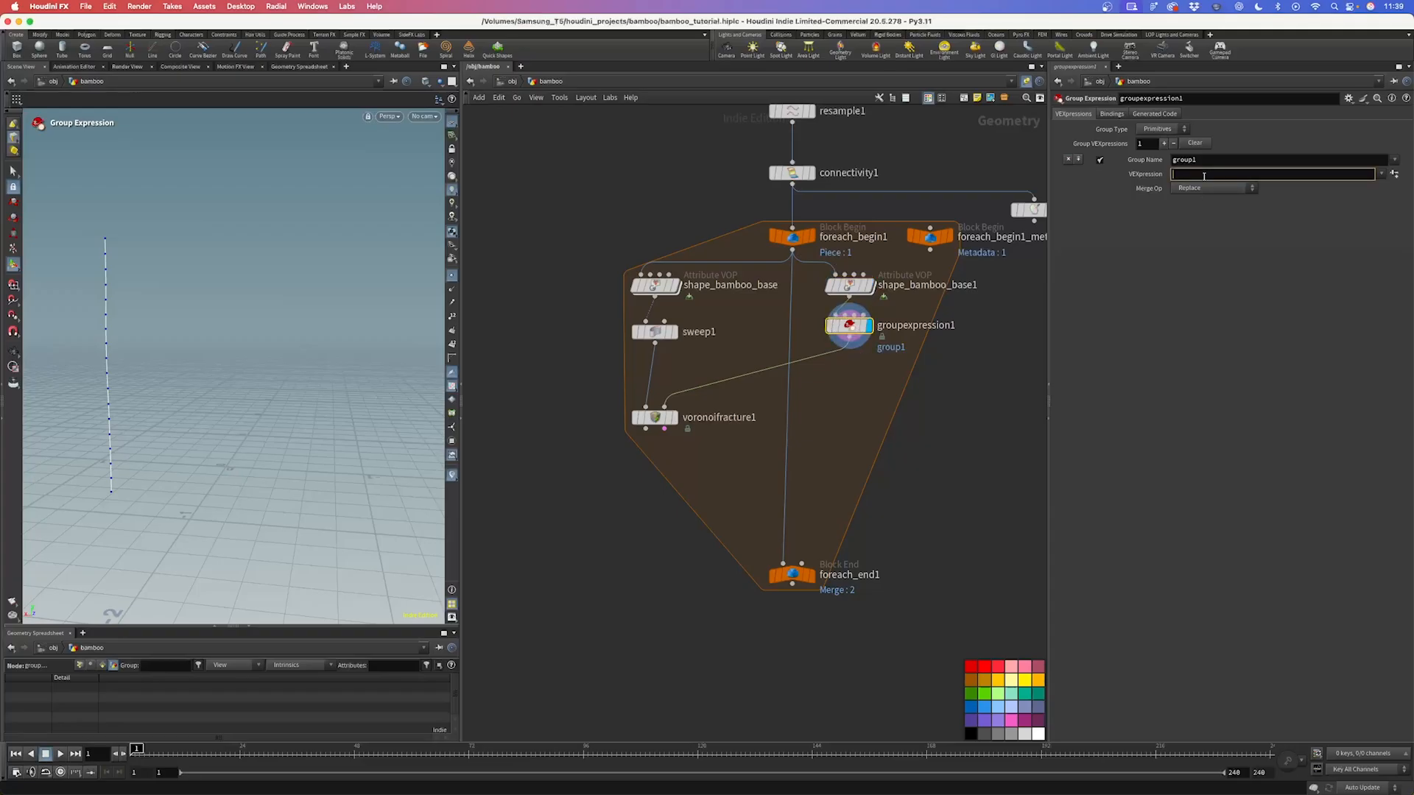
{"action": "type", "text": "neighbourcoun"}
{"action": "type", "text": "<2"}
{"action": "left_click", "coordinate": [1163, 129]}
{"action": "left_click", "coordinate": [1161, 151]}
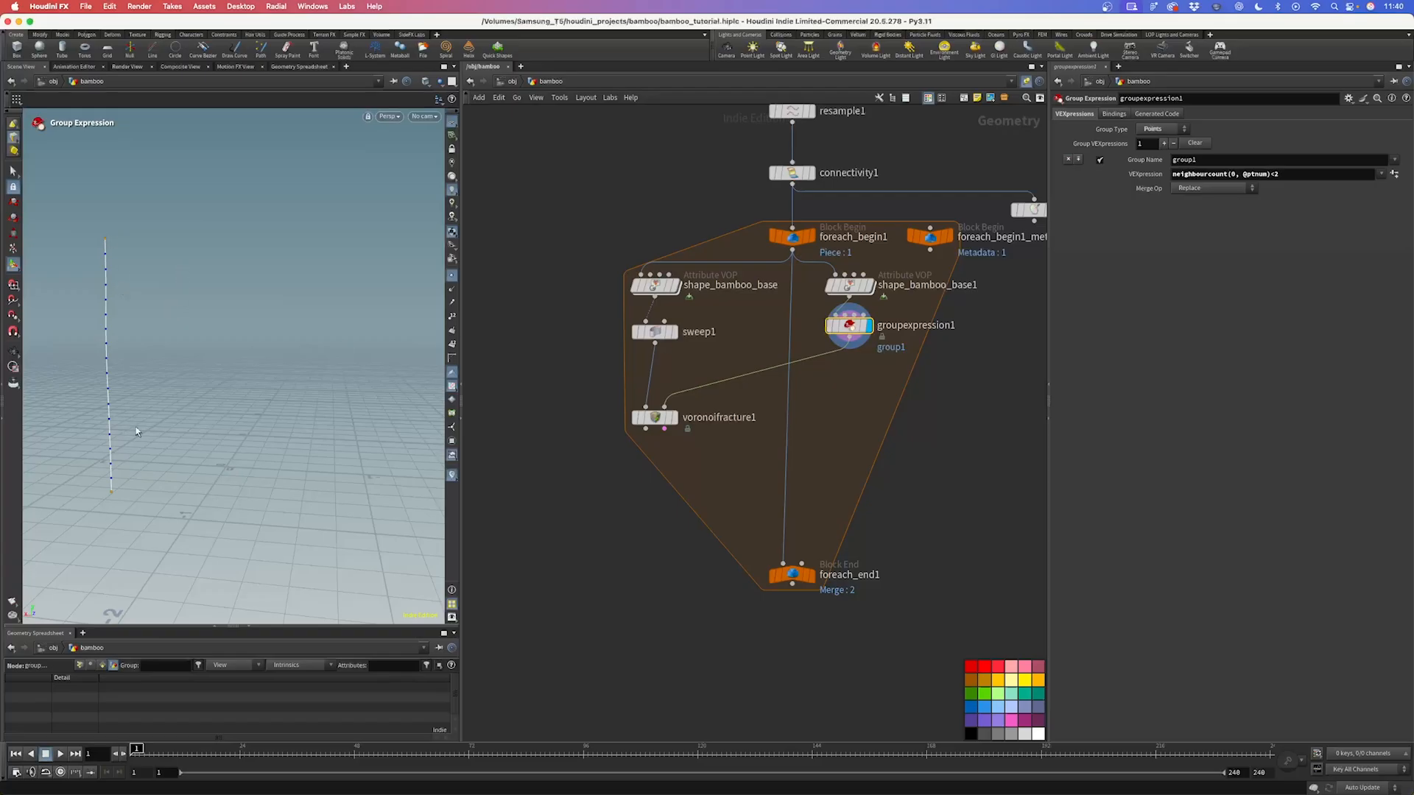
Step: Insert a Blast node below groupexpression1, set its group to group1 and display it
{"action": "key", "text": "Tab"}
{"action": "type", "text": "blast"}
{"action": "key", "text": "Return"}
{"action": "left_click", "coordinate": [847, 371]}
{"action": "left_click", "coordinate": [1387, 114]}
{"action": "left_click", "coordinate": [1366, 138]}
{"action": "left_click", "coordinate": [869, 371]}
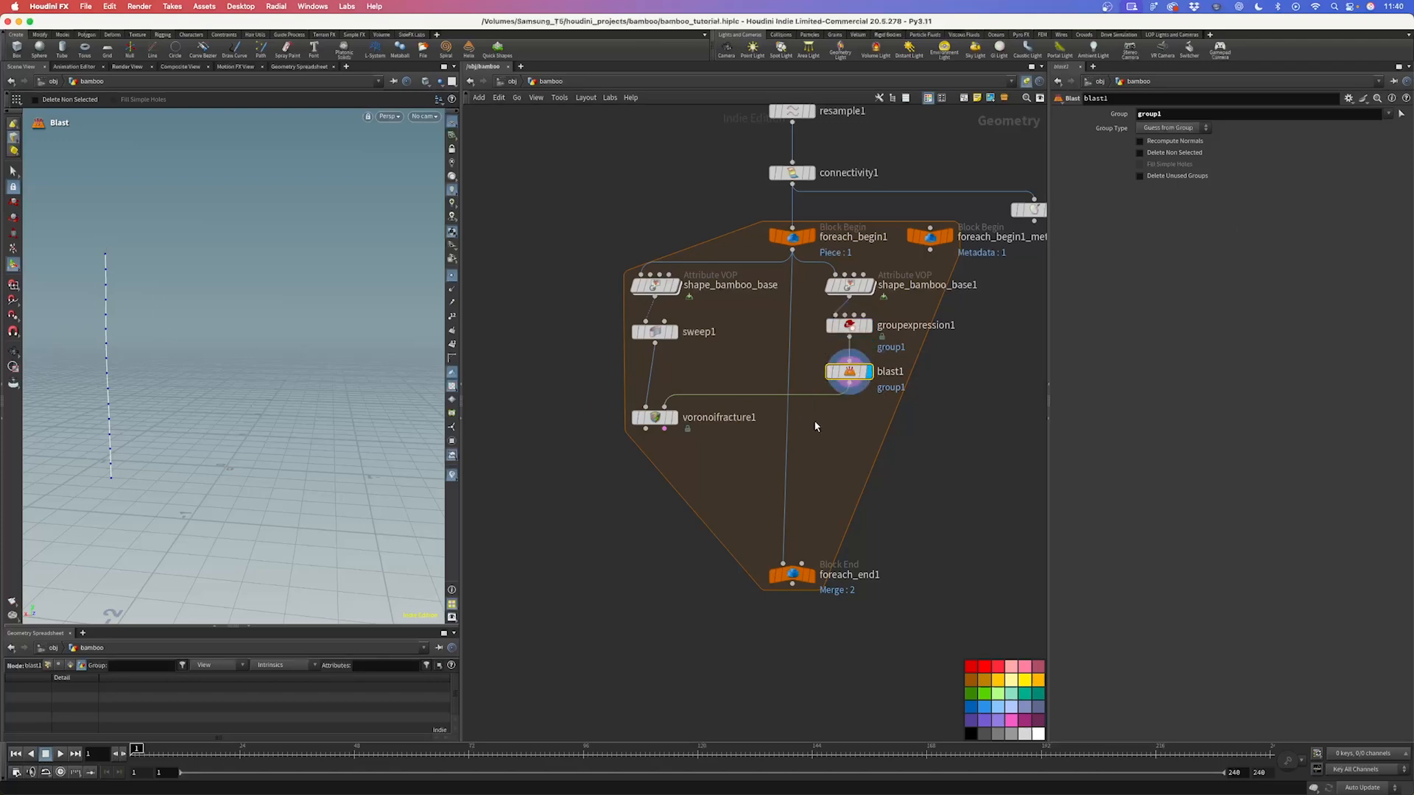
Step: Insert a Scatter node between blast1 and voronoifracture1's cell points input
{"action": "scroll", "coordinate": [805, 415], "scroll_direction": "down", "scroll_amount": 4}
{"action": "left_click_drag", "start_coordinate": [742, 351], "coordinate": [742, 377]}
{"action": "key", "text": "Tab"}
{"action": "type", "text": "add"}
{"action": "key", "text": "Return"}
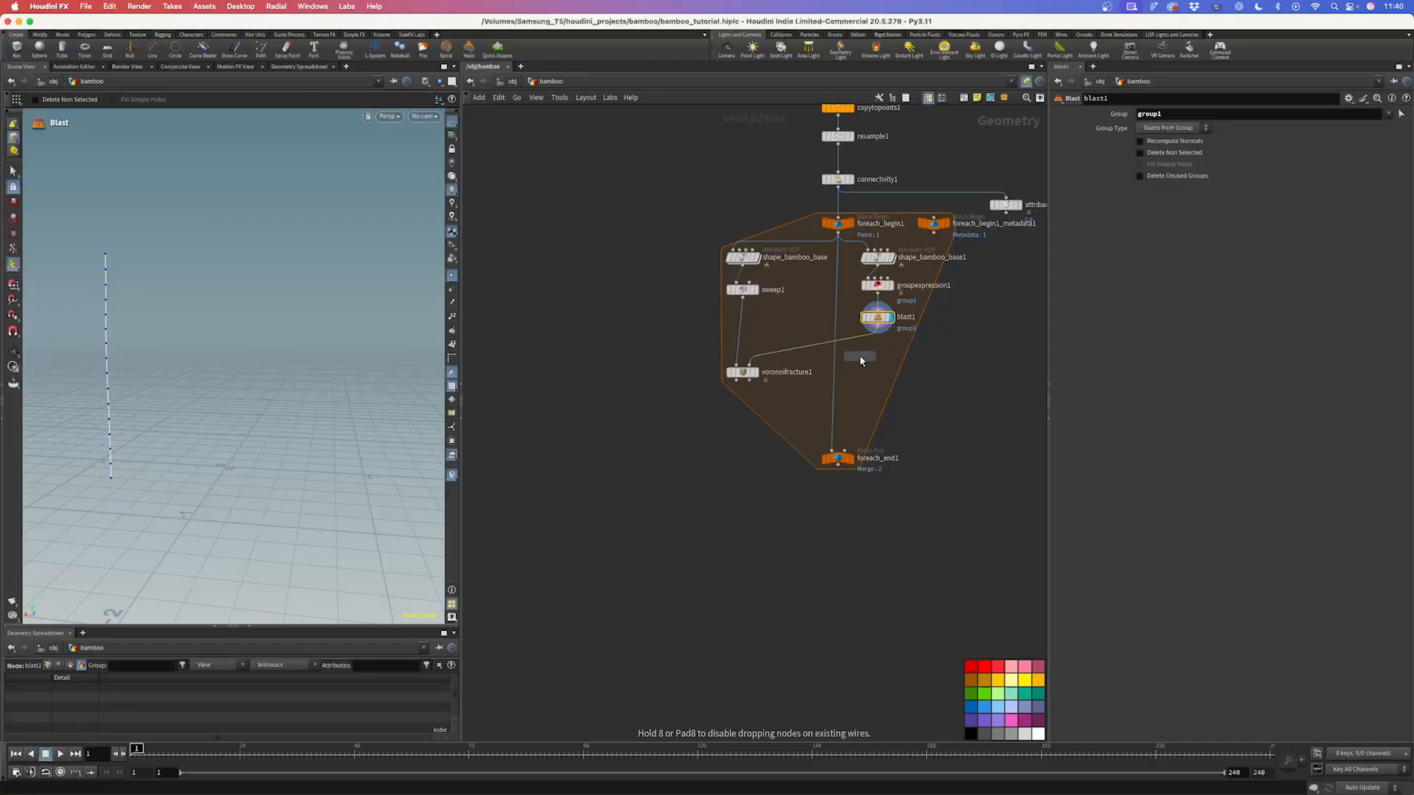
{"action": "left_click", "coordinate": [860, 355]}
{"action": "mouse_move", "coordinate": [860, 349]}
{"action": "left_mouse_down"}
{"action": "mouse_move", "coordinate": [863, 337]}
{"action": "mouse_move", "coordinate": [860, 352]}
{"action": "mouse_move", "coordinate": [876, 353]}
{"action": "left_mouse_up"}
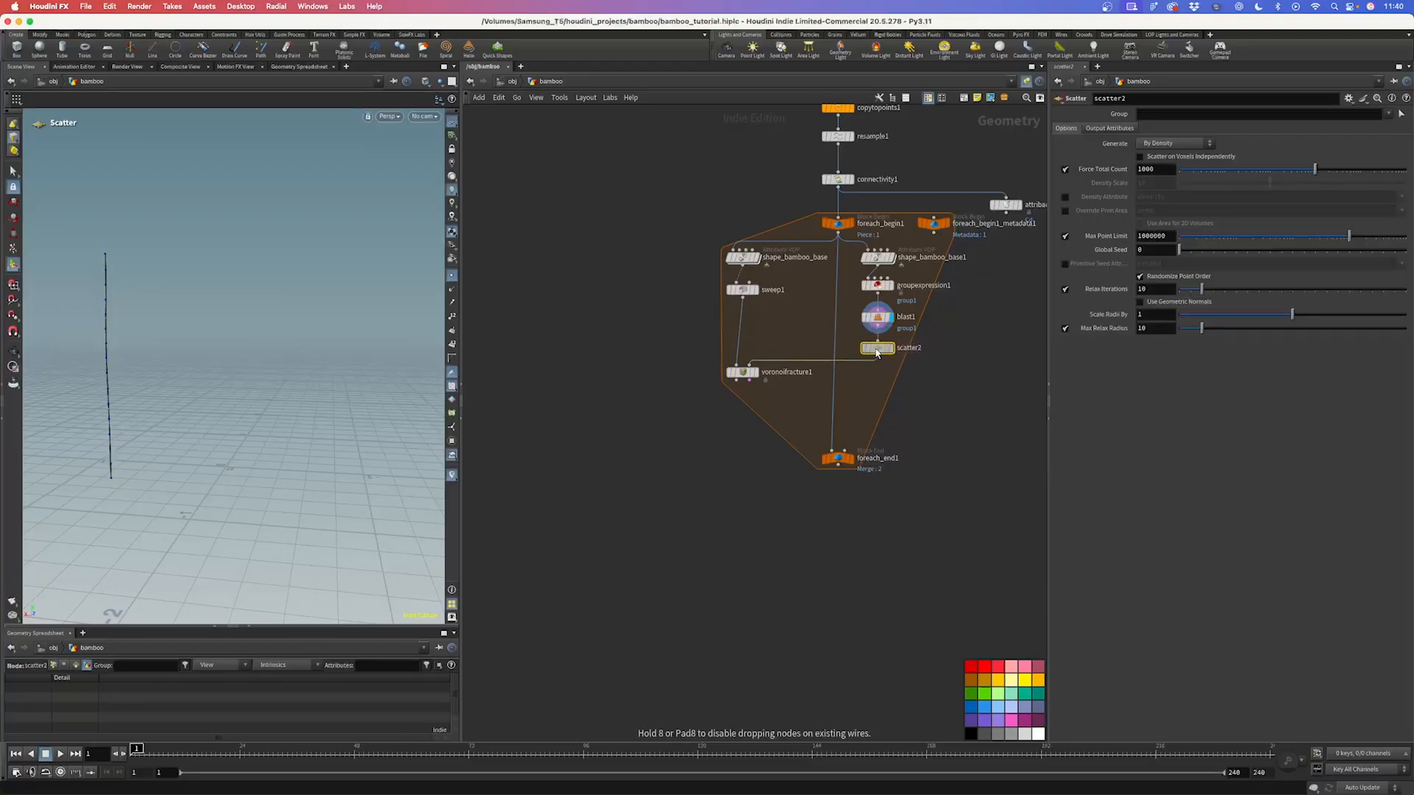
Step: Set the new Scatter node's Force Total Count to 7
{"action": "left_click_drag", "start_coordinate": [1158, 170], "coordinate": [1090, 173]}
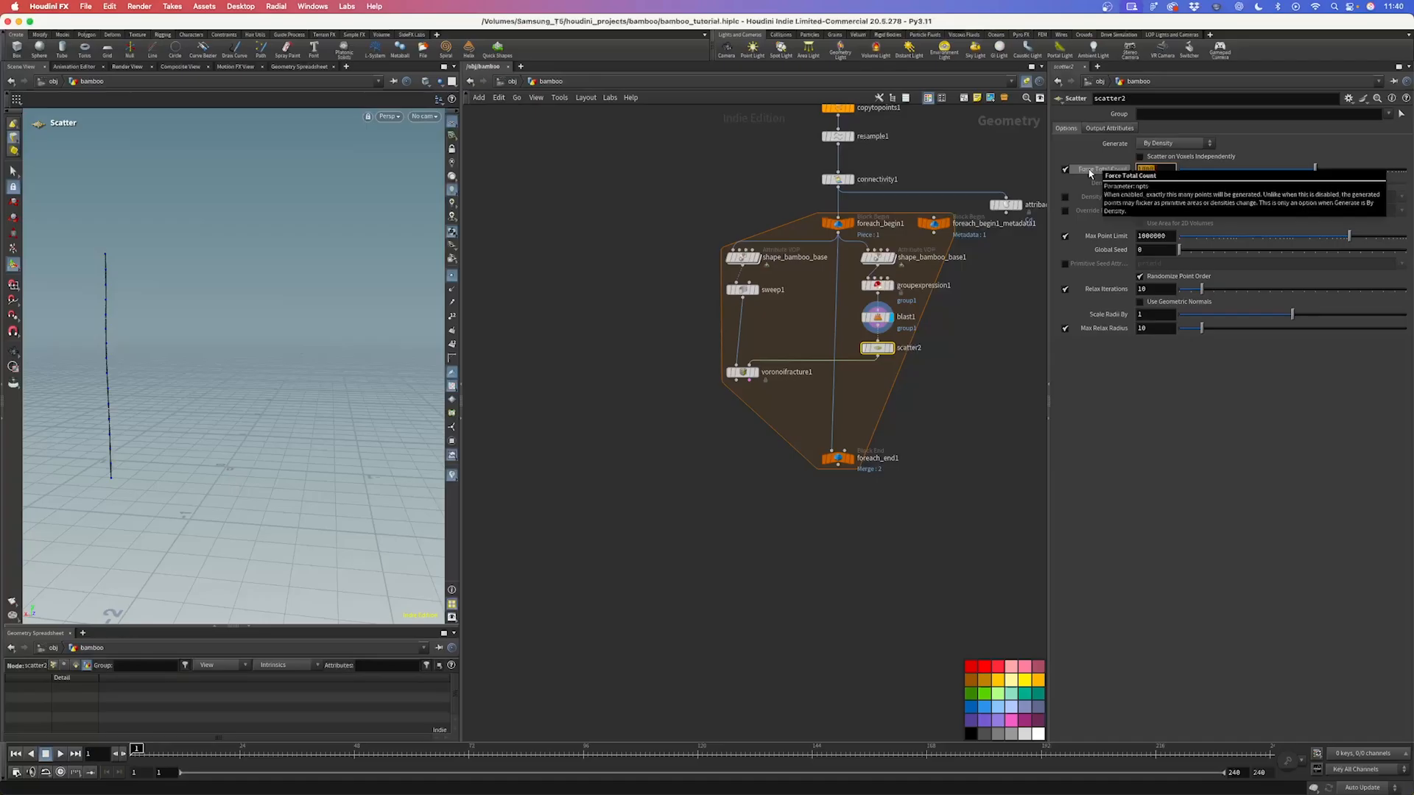
{"action": "type", "text": "7"}
{"action": "key", "text": "Return"}
Step: Copy the iteration detail expression from shape_bamboo_base's noise offset into scatter2's Force Total Count
{"action": "scroll", "coordinate": [877, 339], "scroll_direction": "up", "scroll_amount": 2}
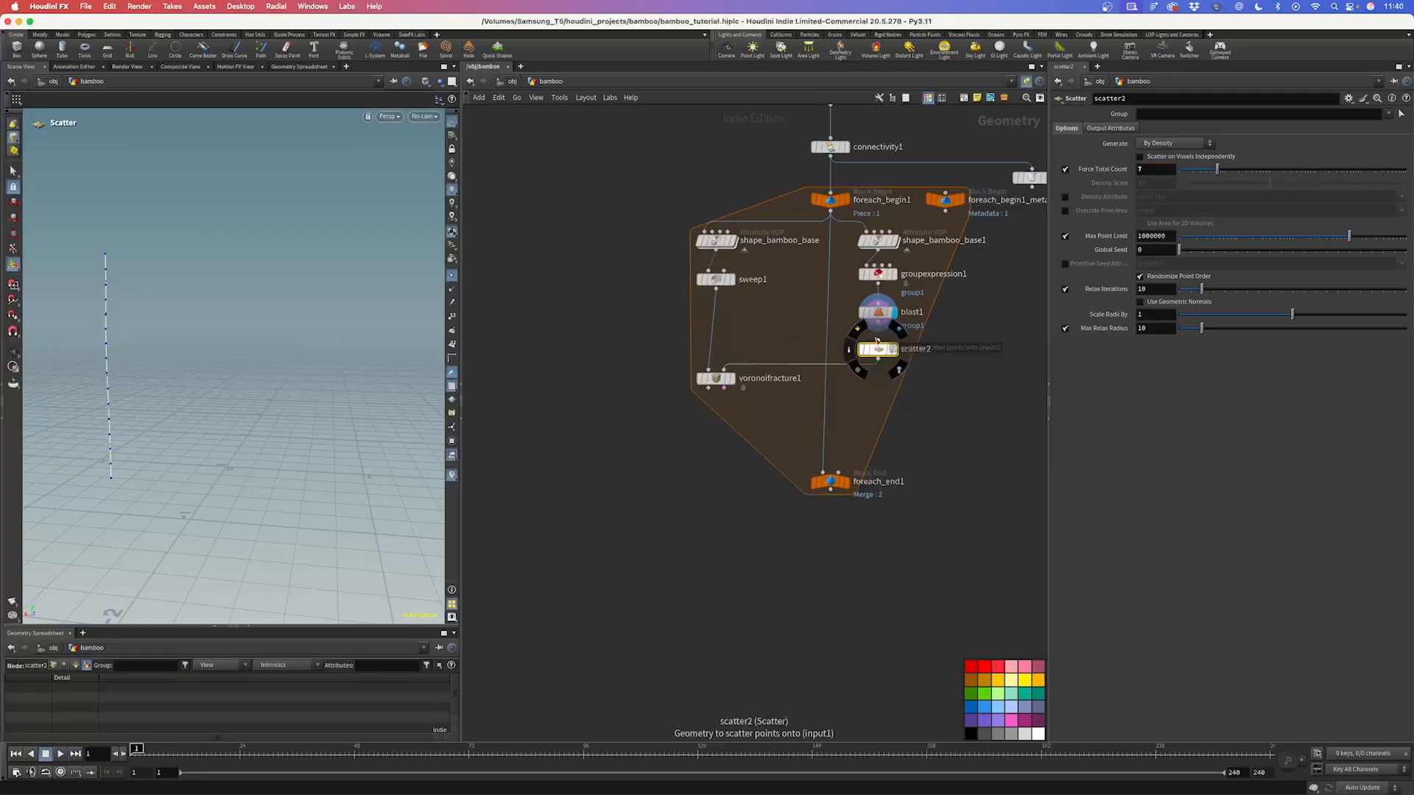
{"action": "left_click", "coordinate": [892, 241]}
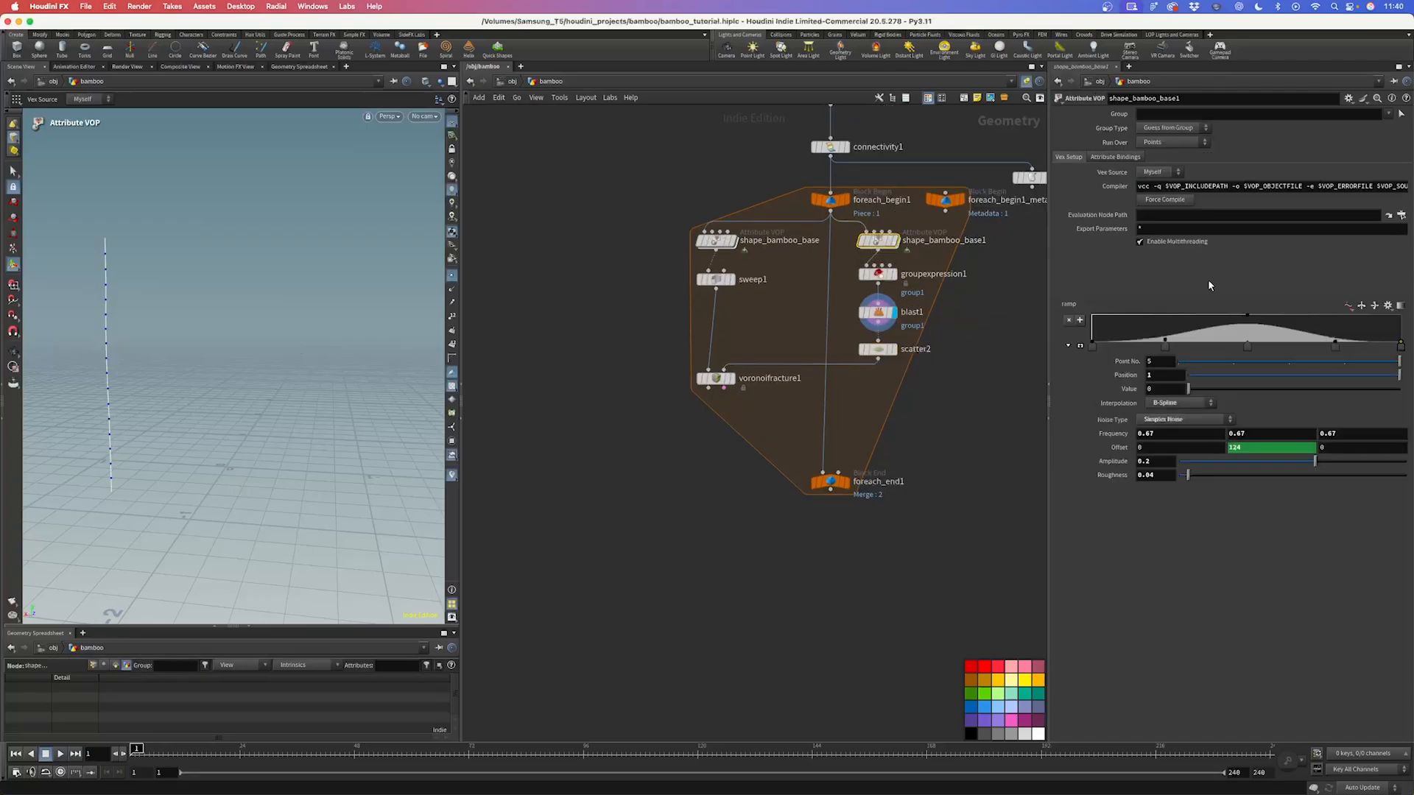
{"action": "left_click", "coordinate": [716, 241]}
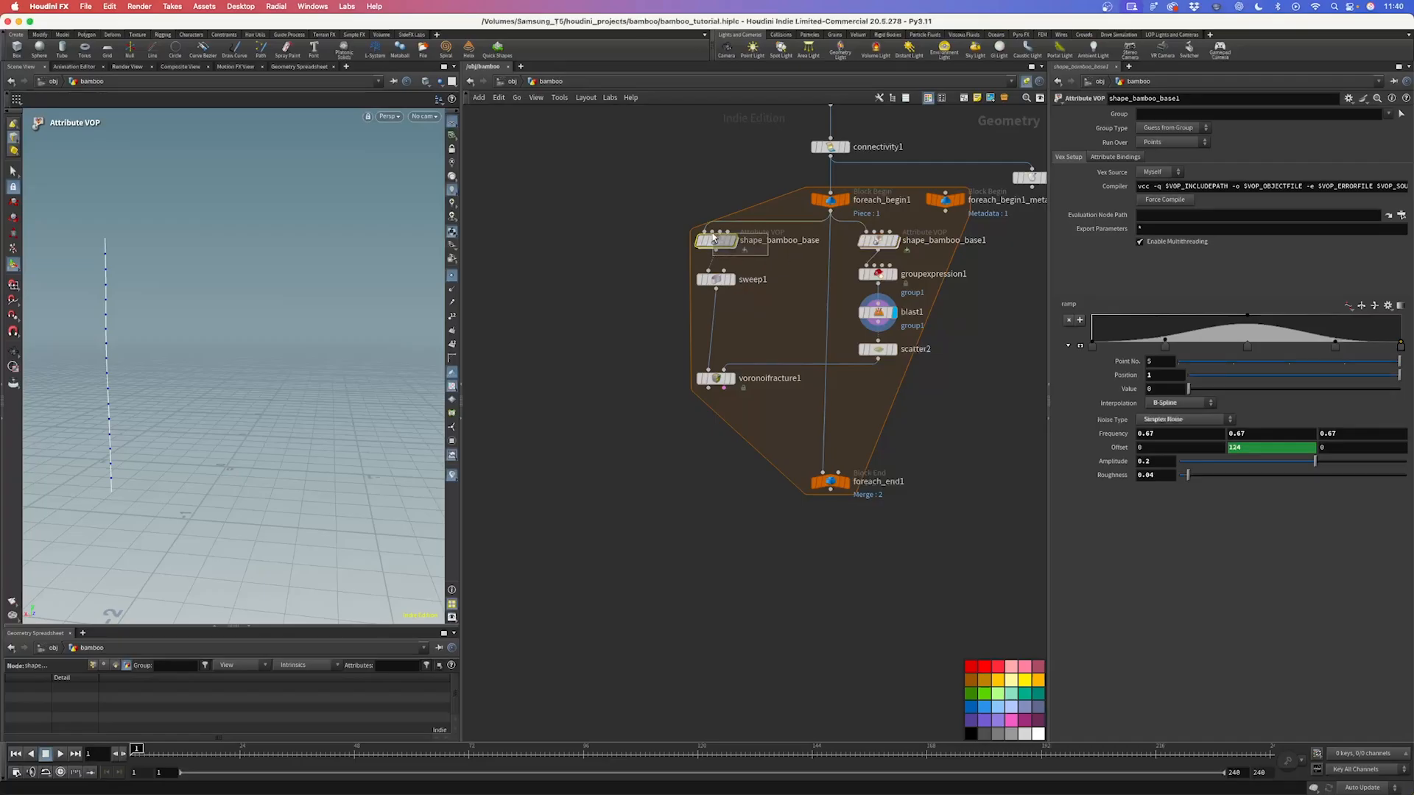
{"action": "left_click", "coordinate": [1267, 449]}
{"action": "triple_click", "coordinate": [1264, 452]}
{"action": "key", "text": "super+c"}
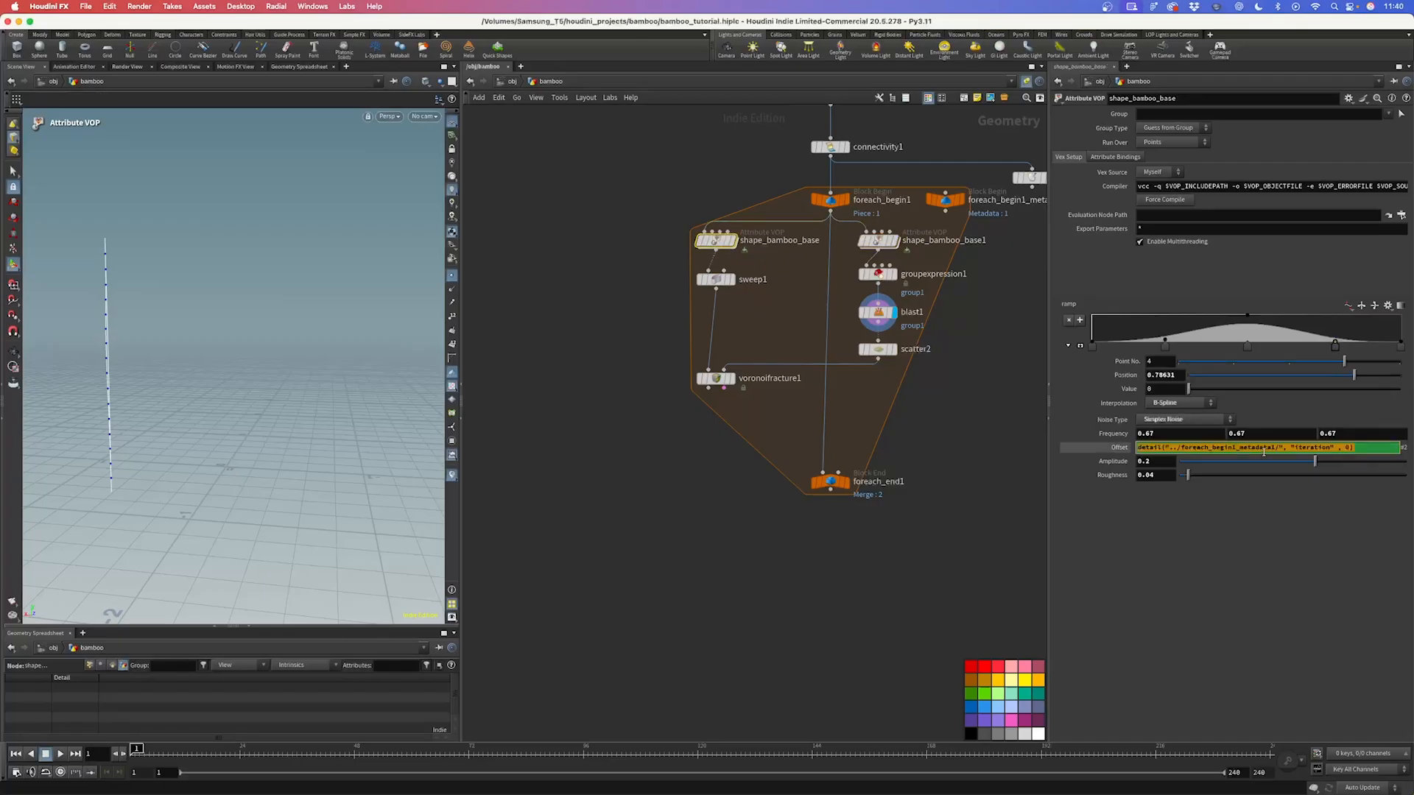
{"action": "left_click_drag", "start_coordinate": [957, 400], "coordinate": [849, 341]}
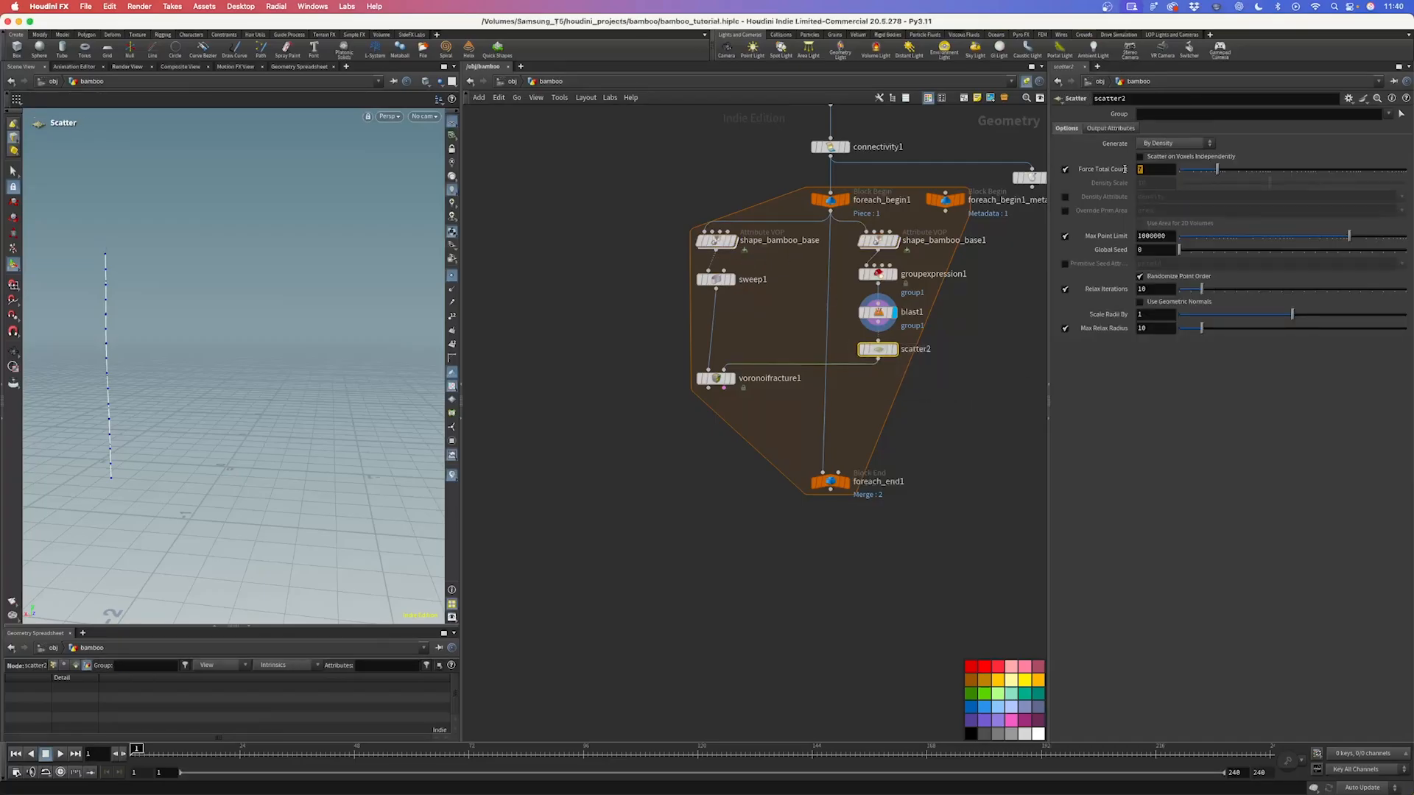
{"action": "left_click_drag", "start_coordinate": [1125, 170], "coordinate": [1123, 170]}
{"action": "key", "text": "super+v"}
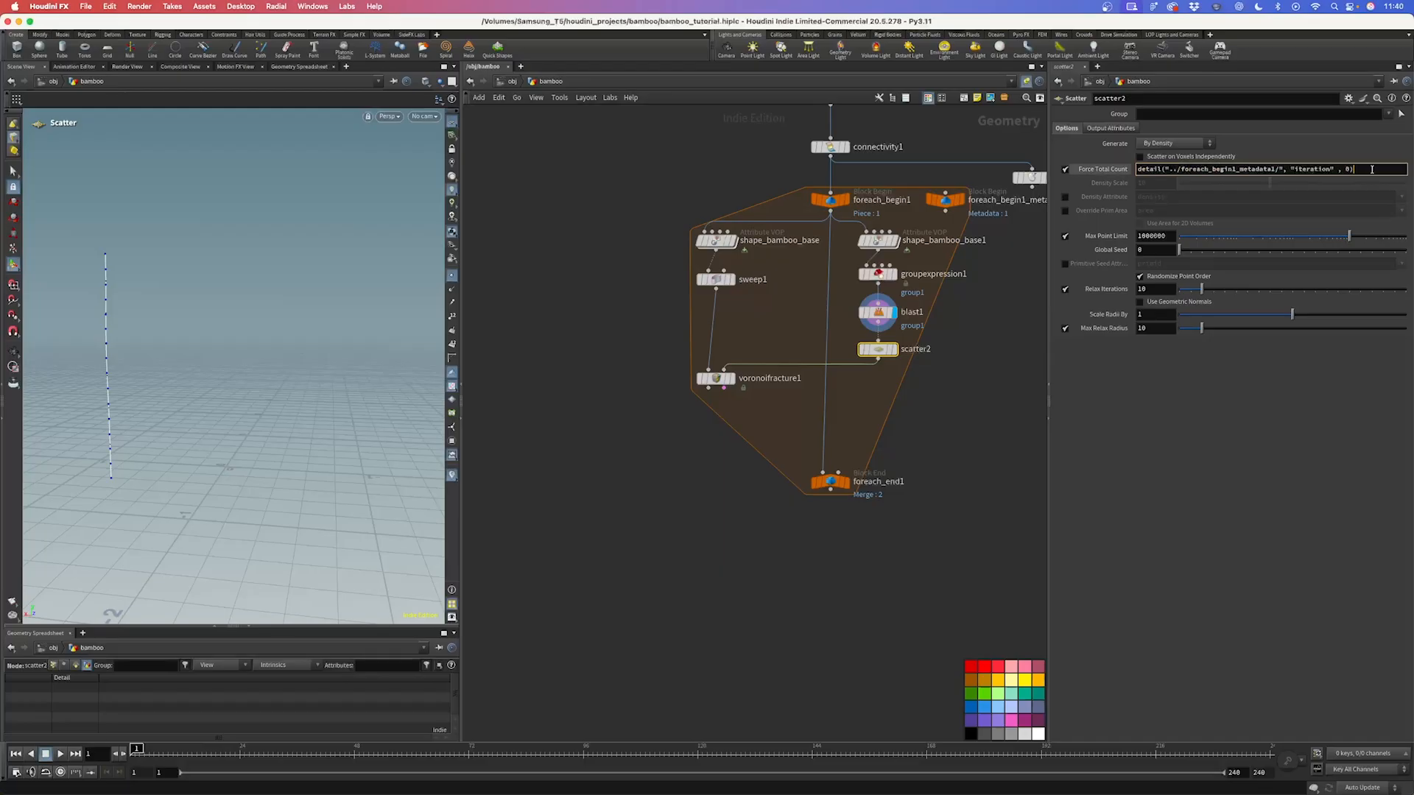
Step: Open the expression editor for scatter2's Force Total Count and replace its content with the copied detail expression
{"action": "key", "text": "alt+e"}
{"action": "left_click_drag", "start_coordinate": [1282, 69], "coordinate": [632, 185]}
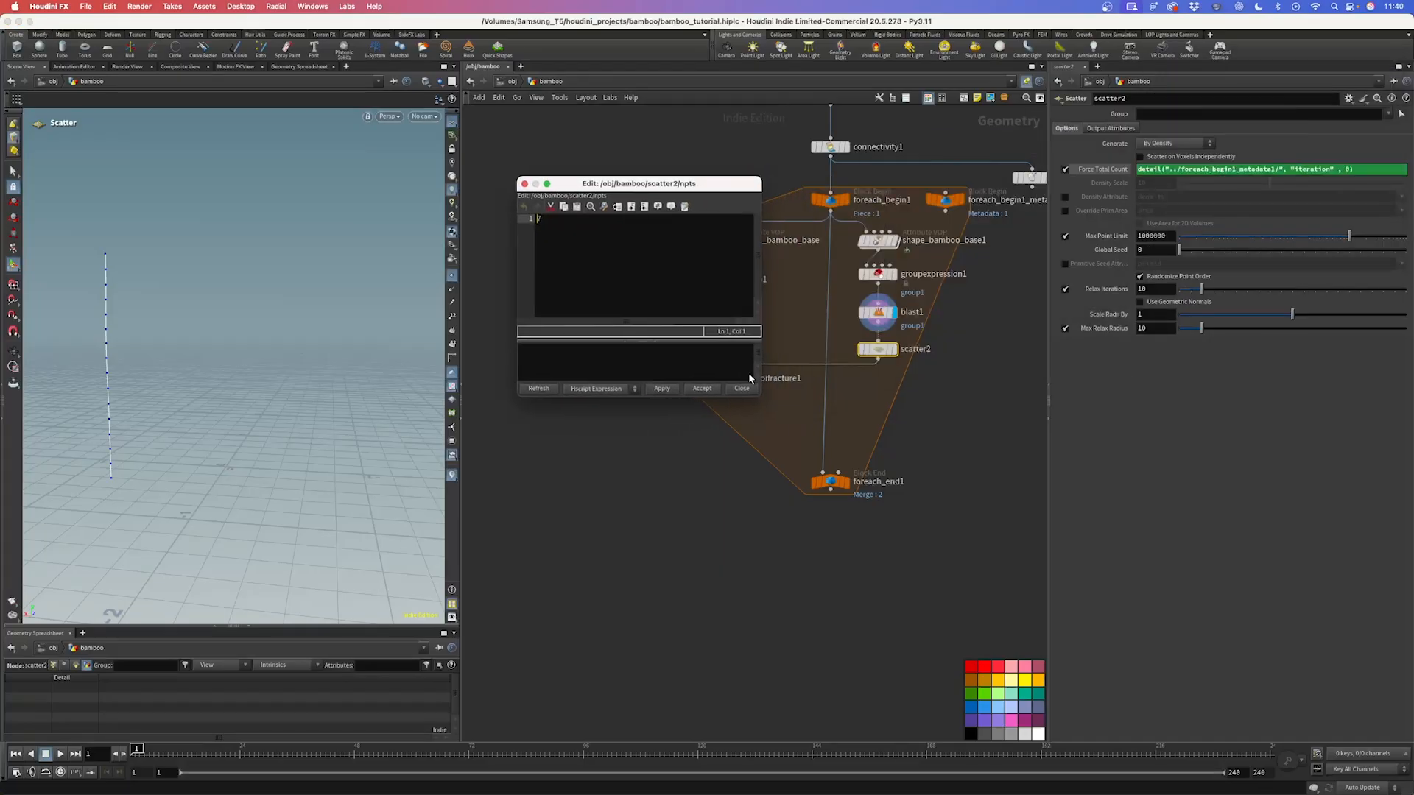
{"action": "left_click_drag", "start_coordinate": [768, 402], "coordinate": [928, 588]}
{"action": "key", "text": "super+a"}
{"action": "key", "text": "super+v"}
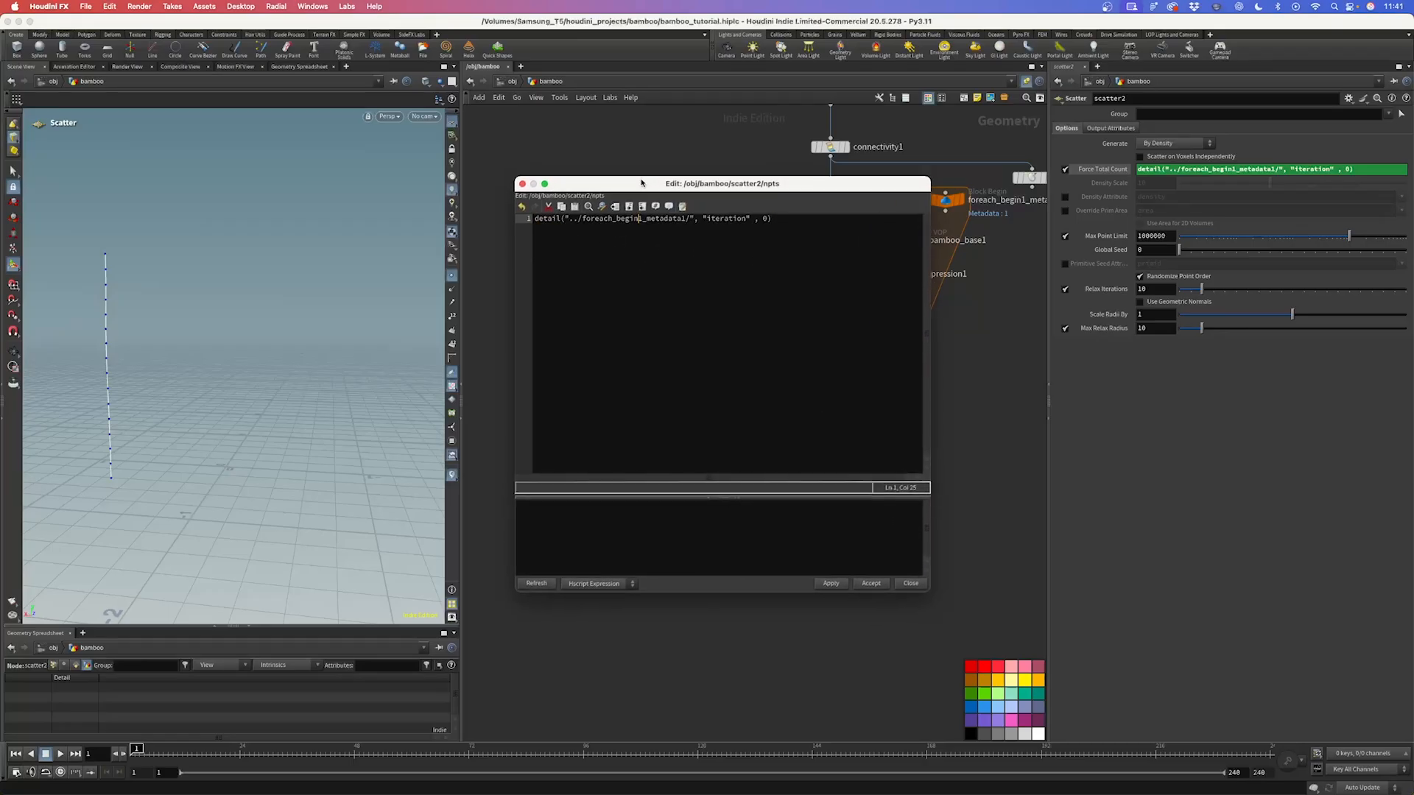
{"action": "left_click_drag", "start_coordinate": [645, 184], "coordinate": [659, 223]}
Step: Wrap the detail expression for the scatter count in a rand() function
{"action": "left_click", "coordinate": [550, 260]}
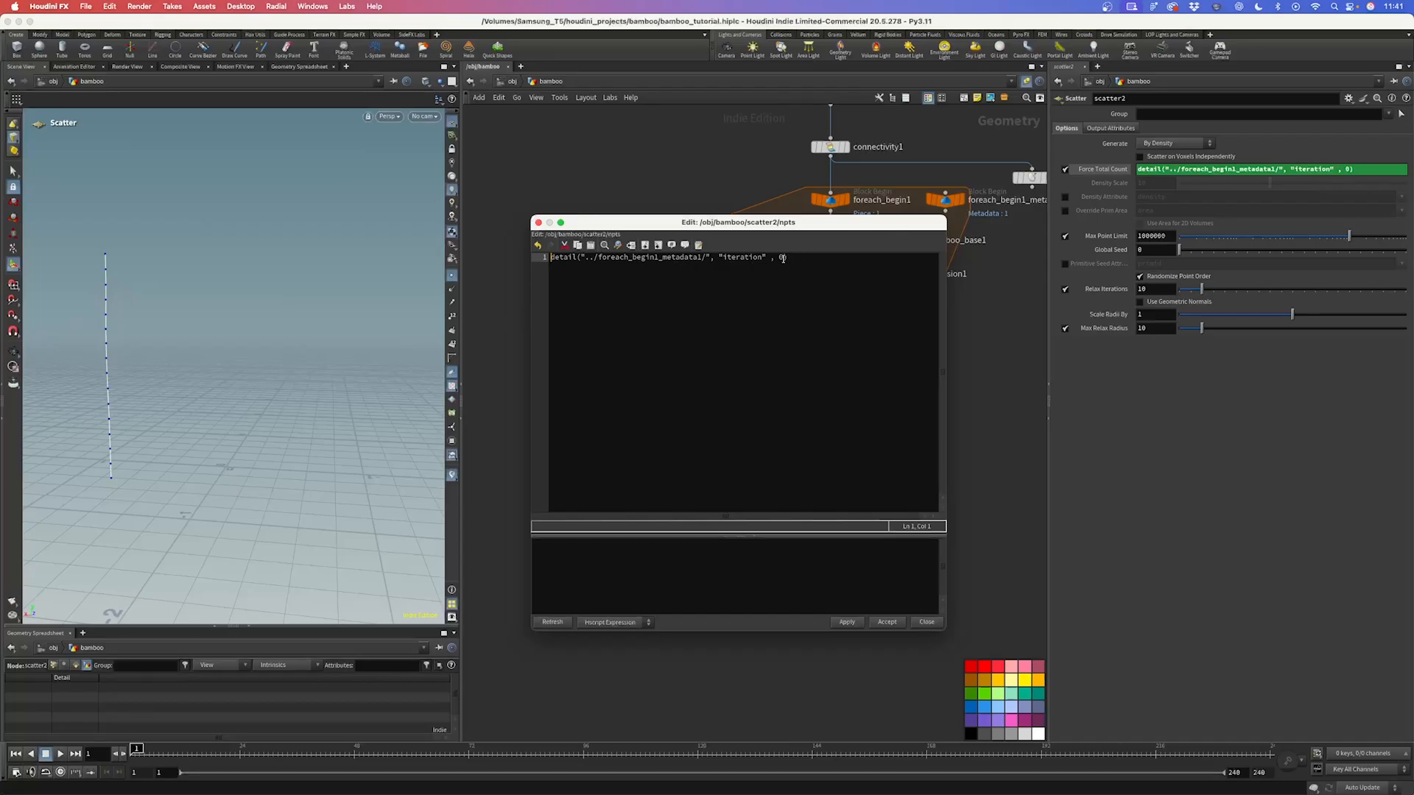
{"action": "mouse_move", "coordinate": [560, 262]}
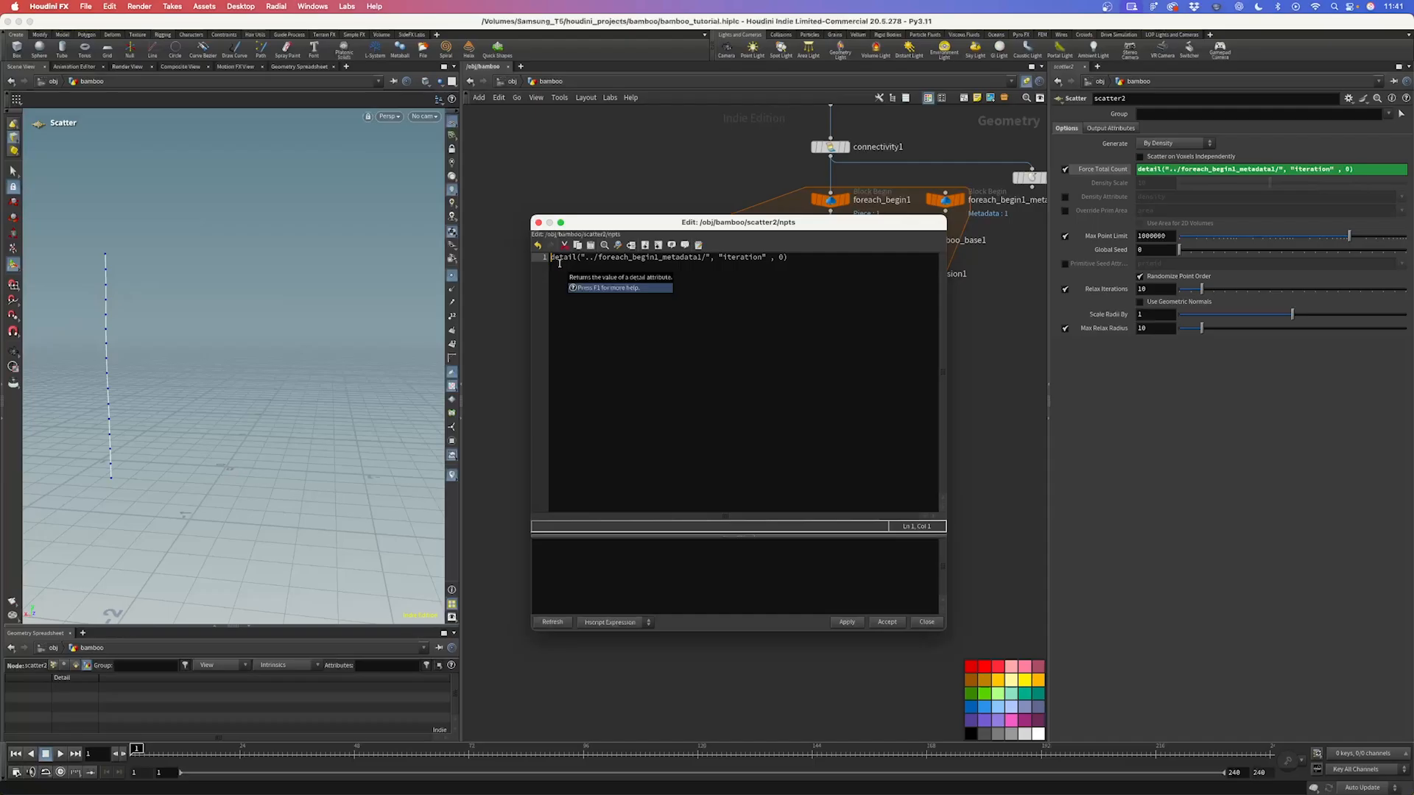
{"action": "type", "text": "rand("}
{"action": "left_click", "coordinate": [822, 257]}
{"action": "type", "text": ")"}
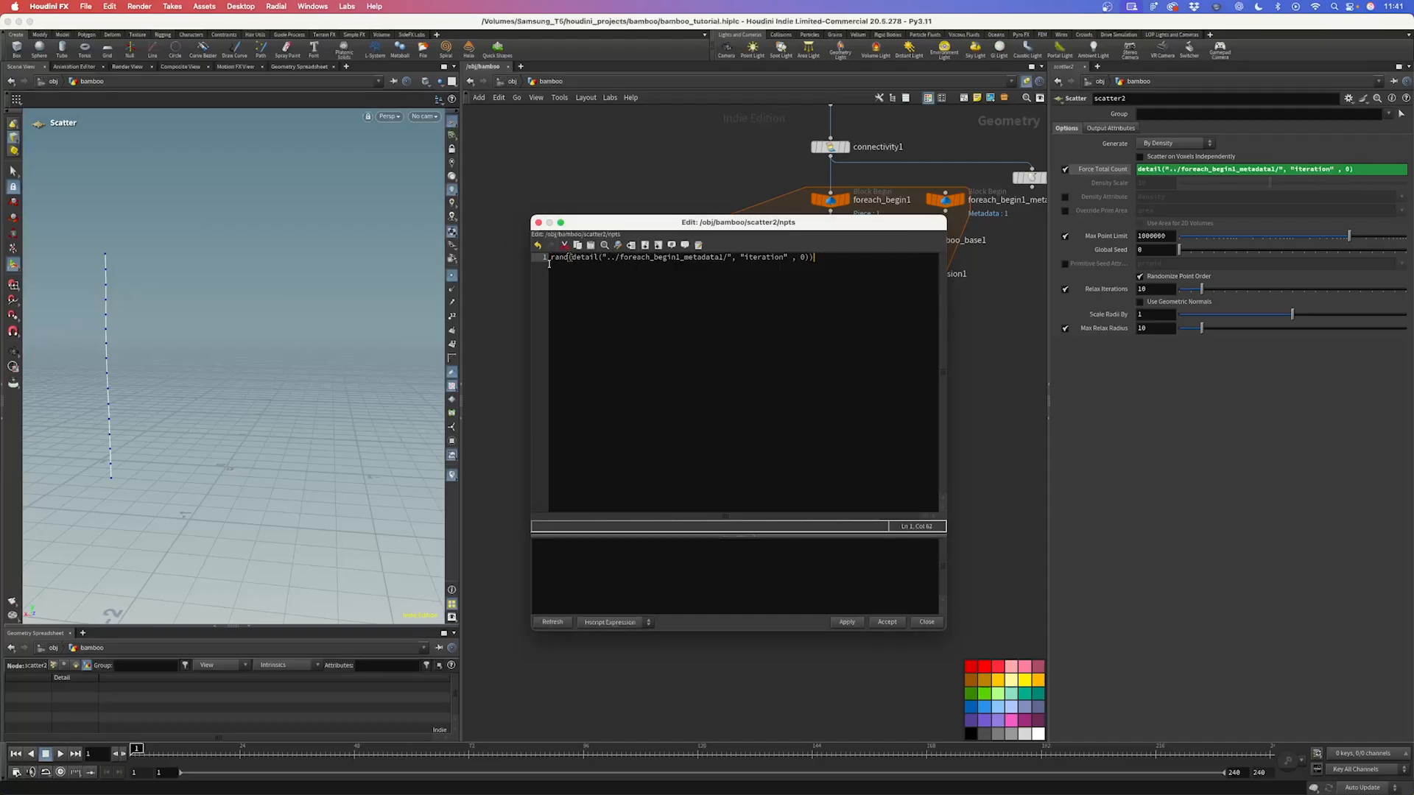
Step: Wrap the rand expression in fit01() with a range of 7 to 13 and accept it as the scatter count
{"action": "left_click", "coordinate": [551, 257]}
{"action": "type", "text": "fit"}
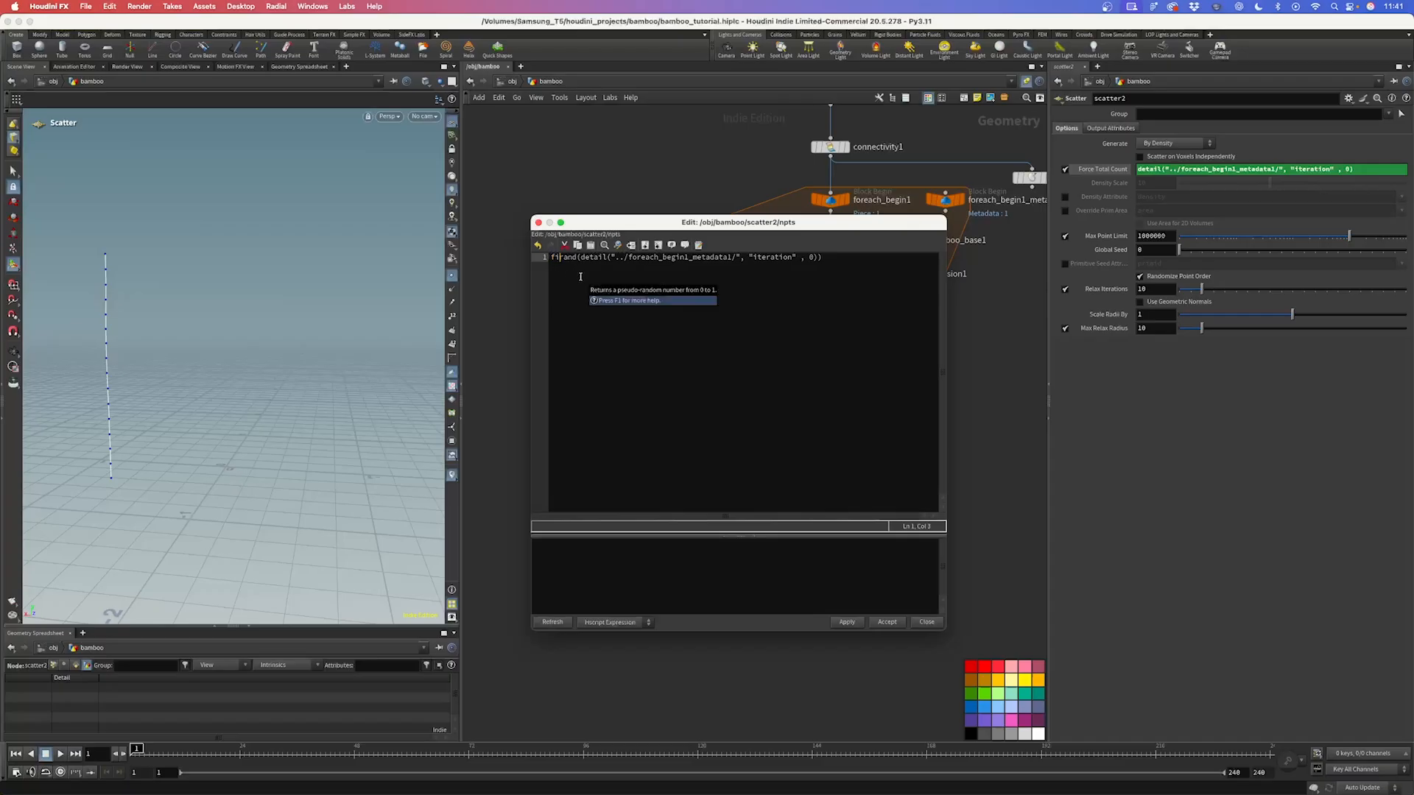
{"action": "type", "text": "01"}
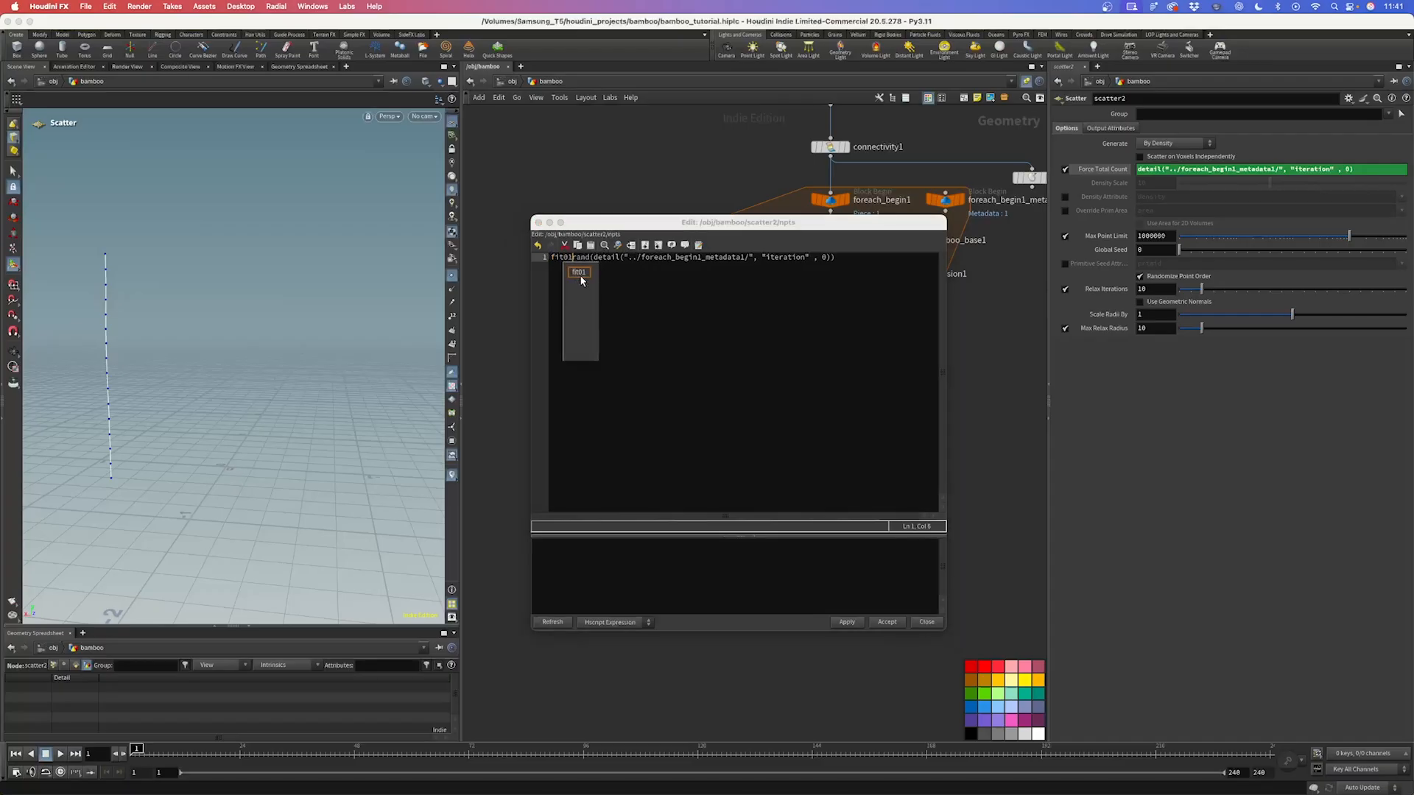
{"action": "type", "text": "("}
{"action": "left_click", "coordinate": [849, 258]}
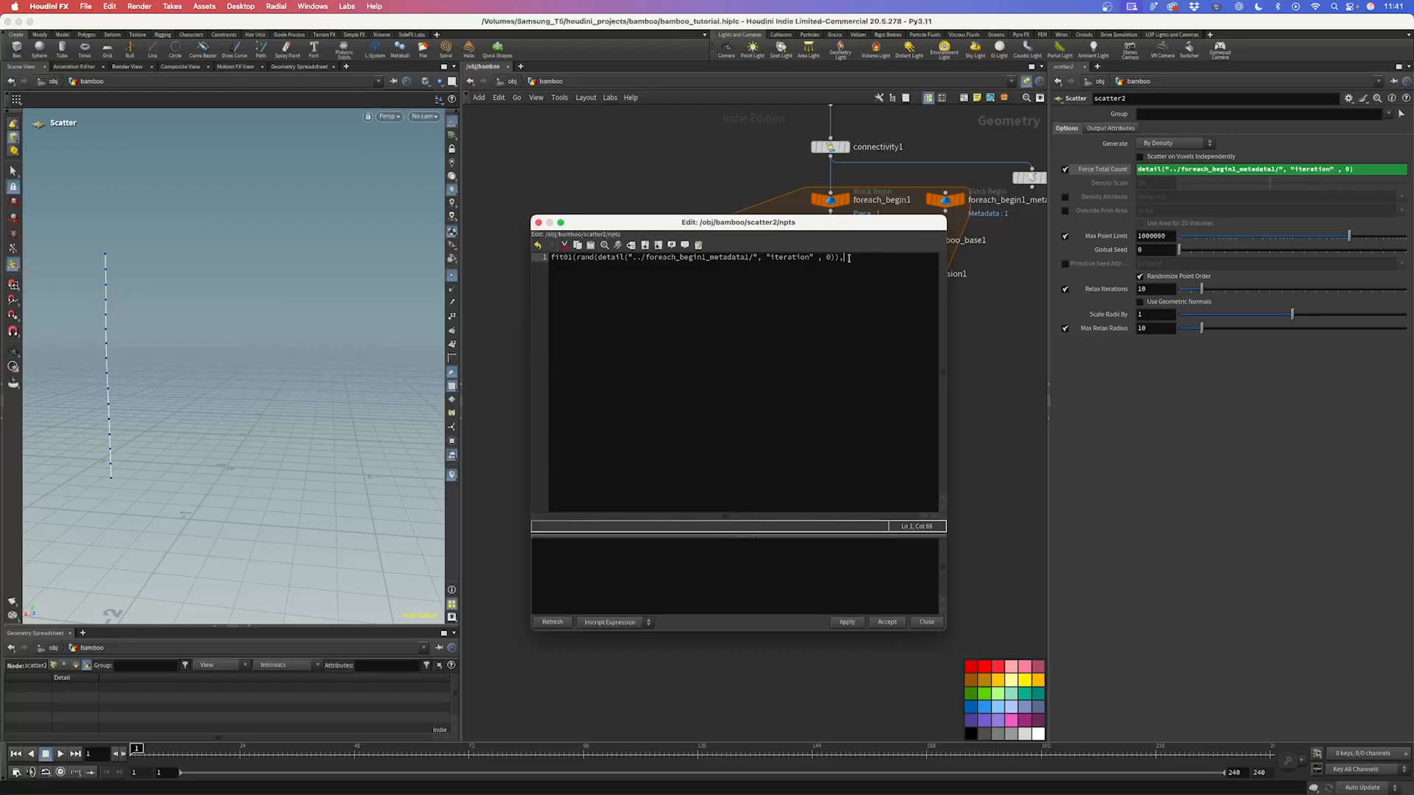
{"action": "type", "text": ",7,13"}
{"action": "left_click", "coordinate": [848, 622]}
{"action": "left_click", "coordinate": [888, 623]}
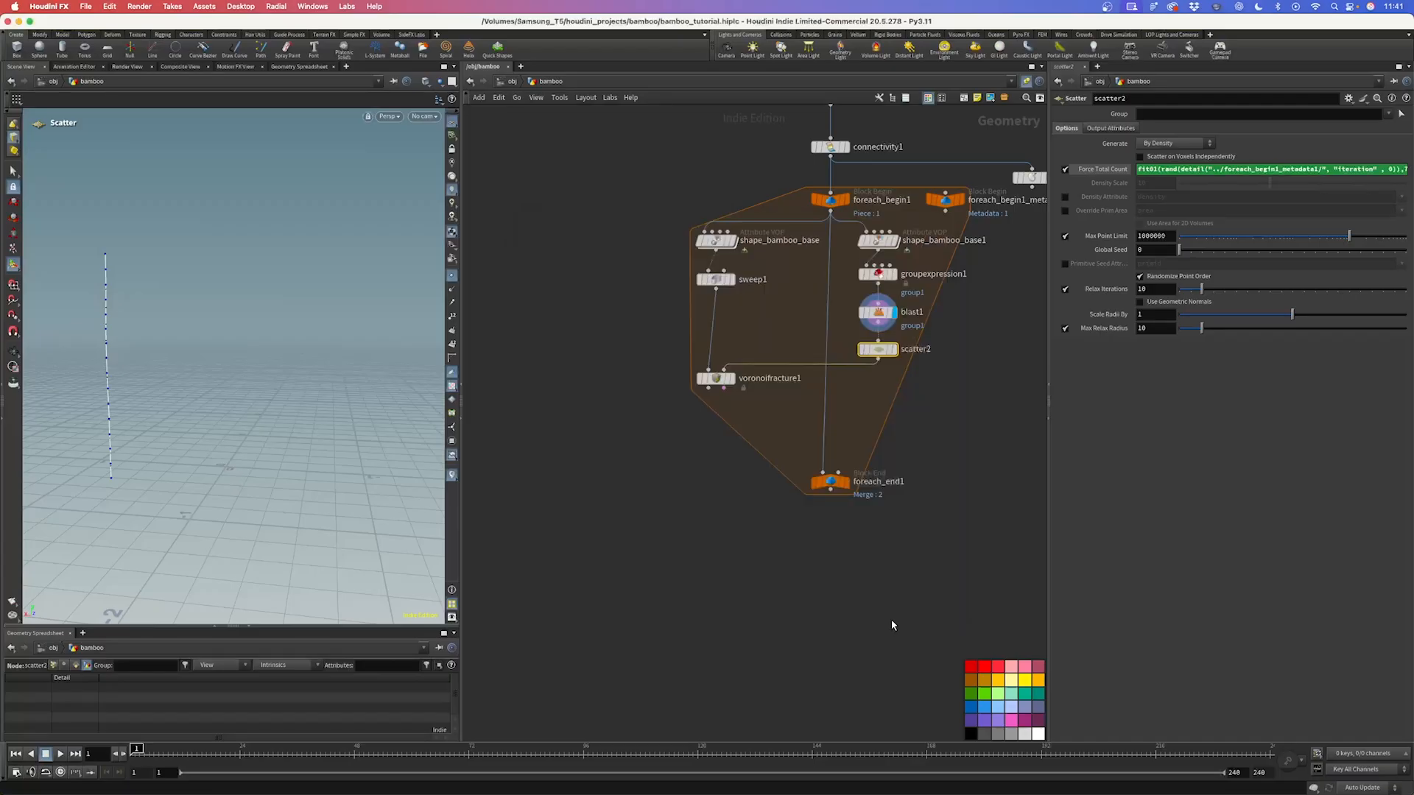
{"action": "left_click", "coordinate": [1095, 171]}
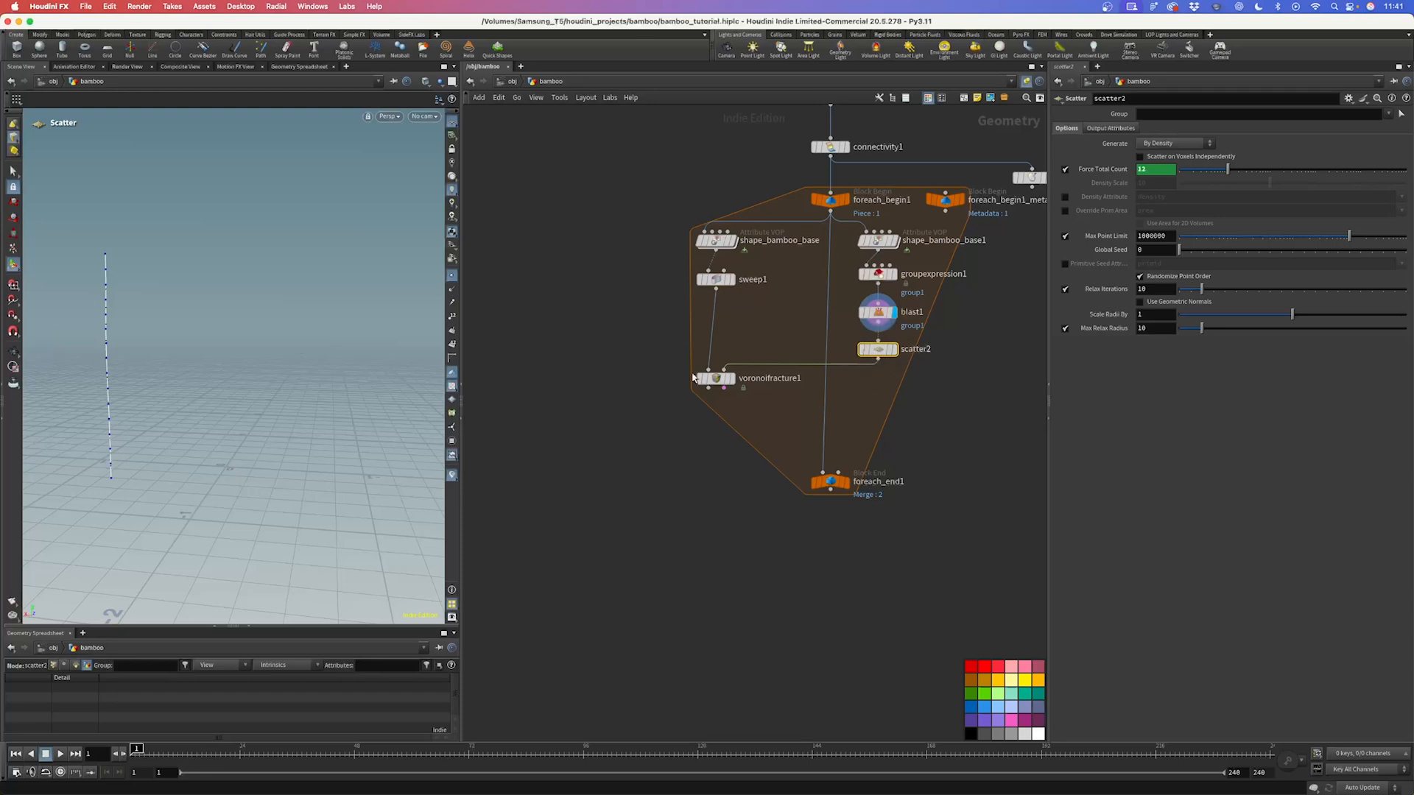
Step: Connect voronoifracture1's output to foreach_end1 and display the loop's end node
{"action": "left_click", "coordinate": [732, 379]}
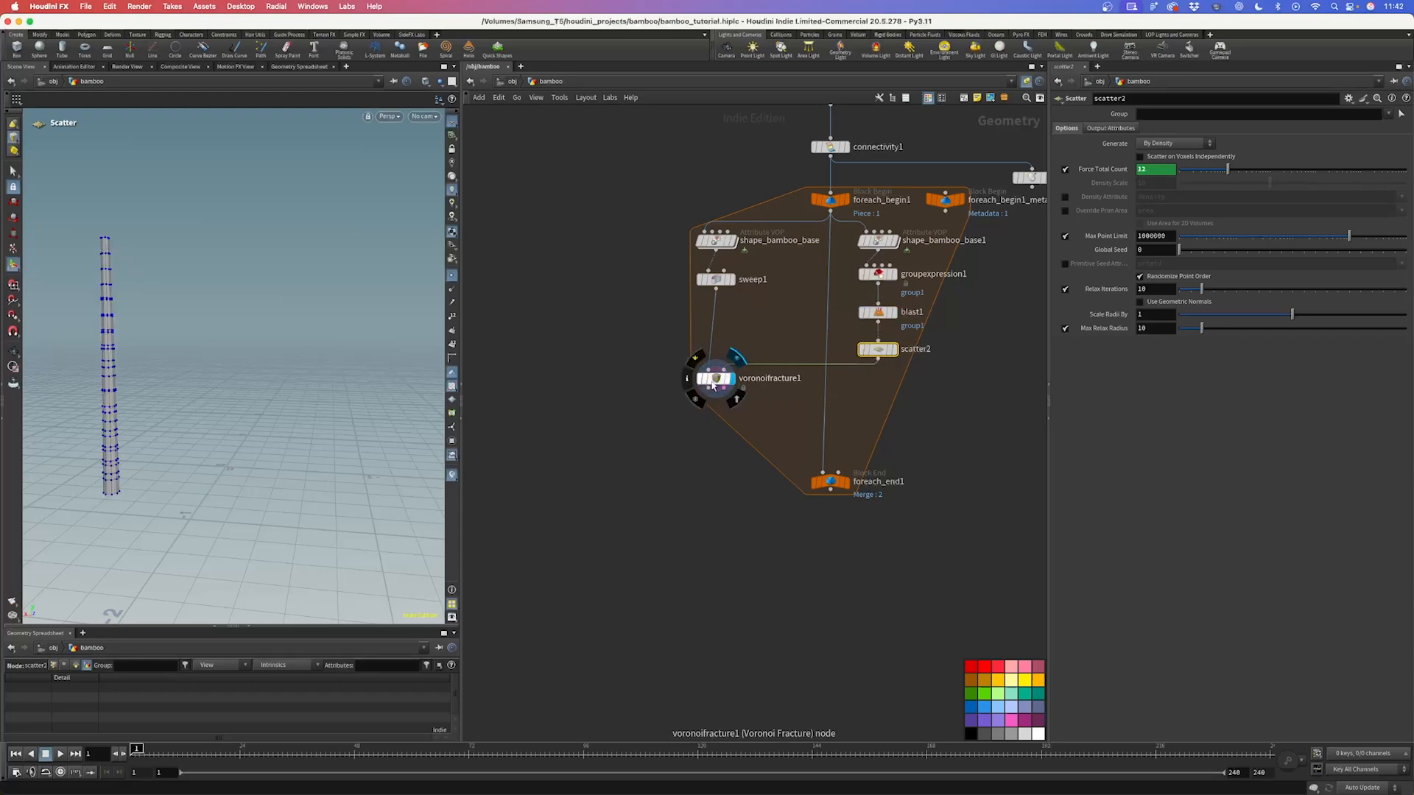
{"action": "left_click_drag", "start_coordinate": [709, 392], "coordinate": [831, 475]}
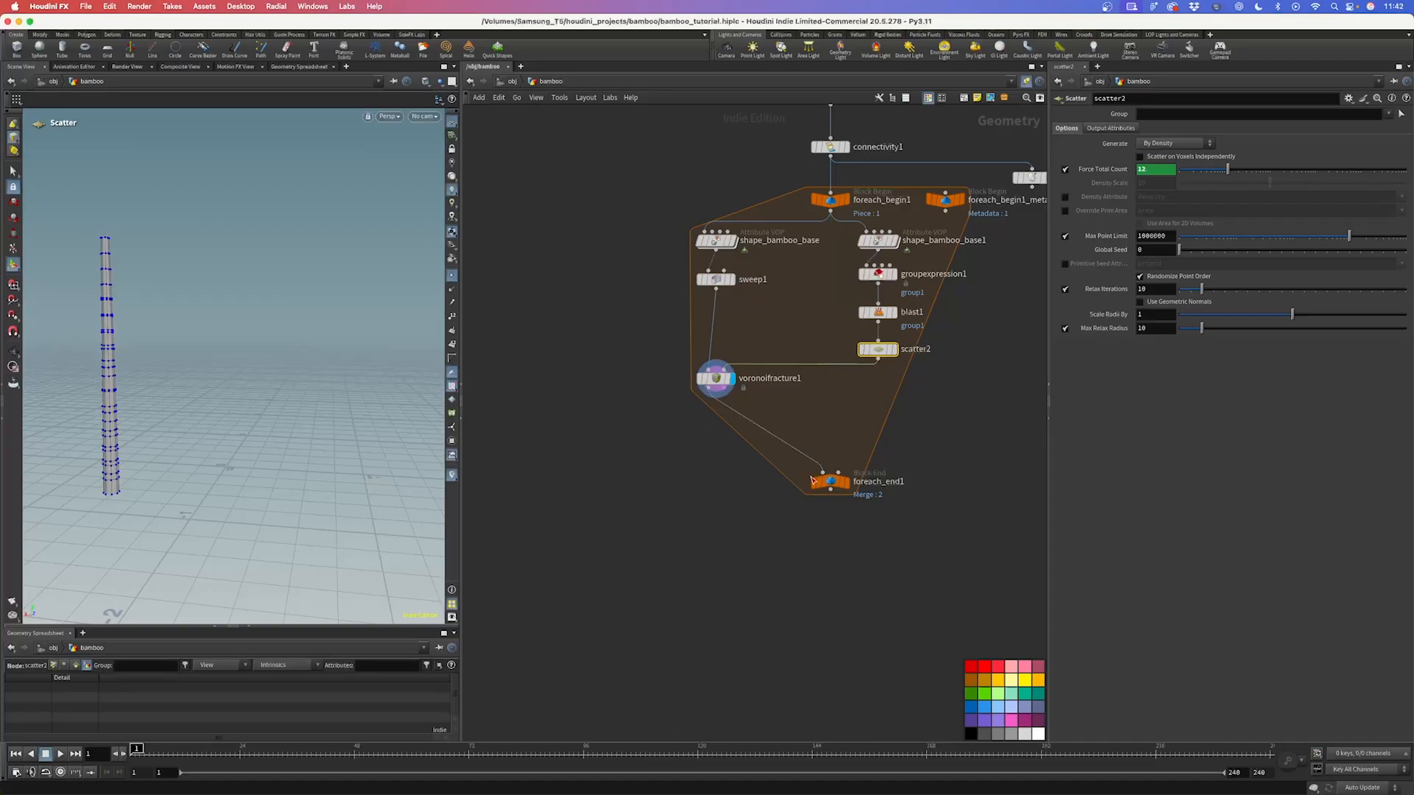
{"action": "left_click", "coordinate": [830, 481]}
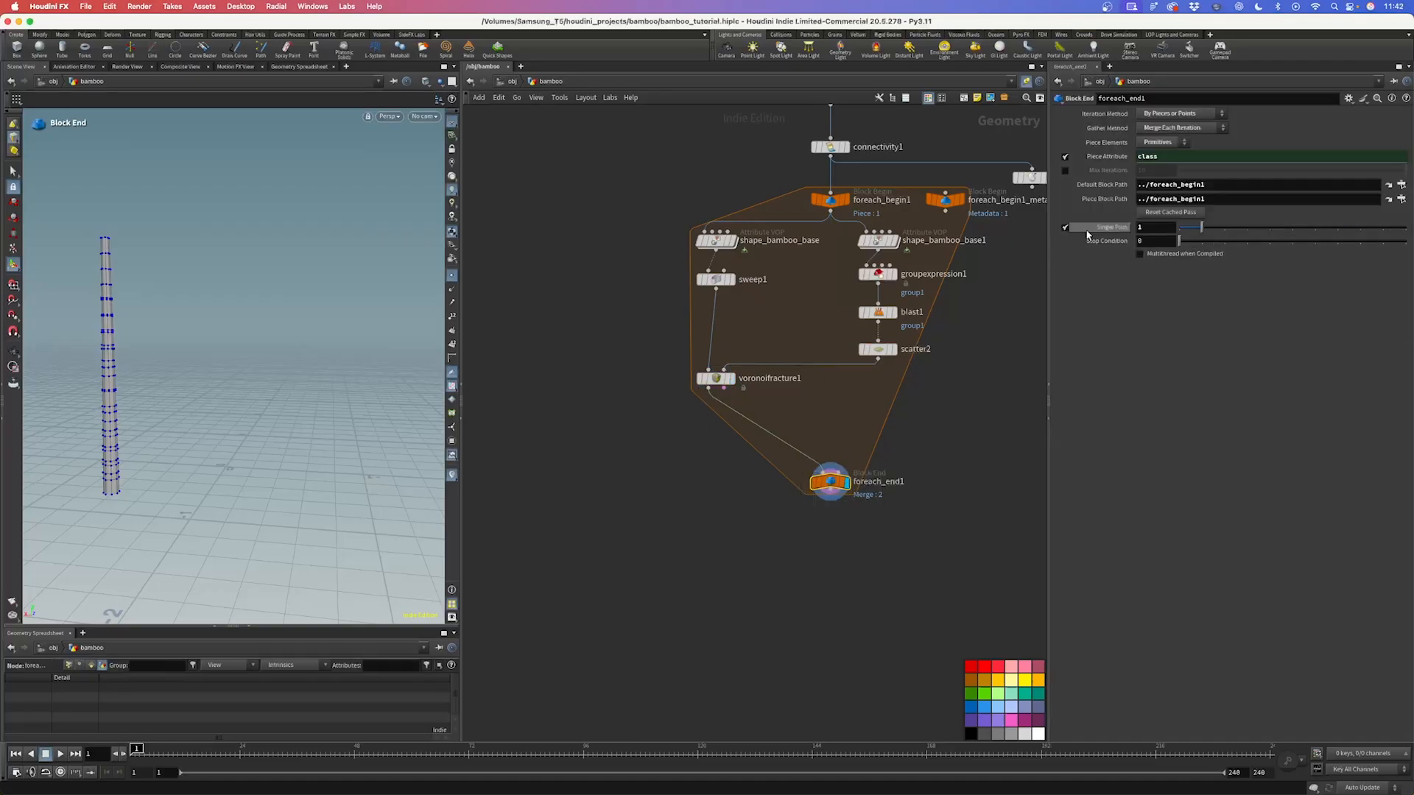
Step: Turn off Single Pass on foreach_end1, move the node closer to the fracture node and save the scene
{"action": "left_click", "coordinate": [1065, 226]}
{"action": "mouse_move", "coordinate": [221, 324]}
{"action": "left_mouse_down"}
{"action": "mouse_move", "coordinate": [240, 328]}
{"action": "mouse_move", "coordinate": [196, 334]}
{"action": "left_mouse_up"}
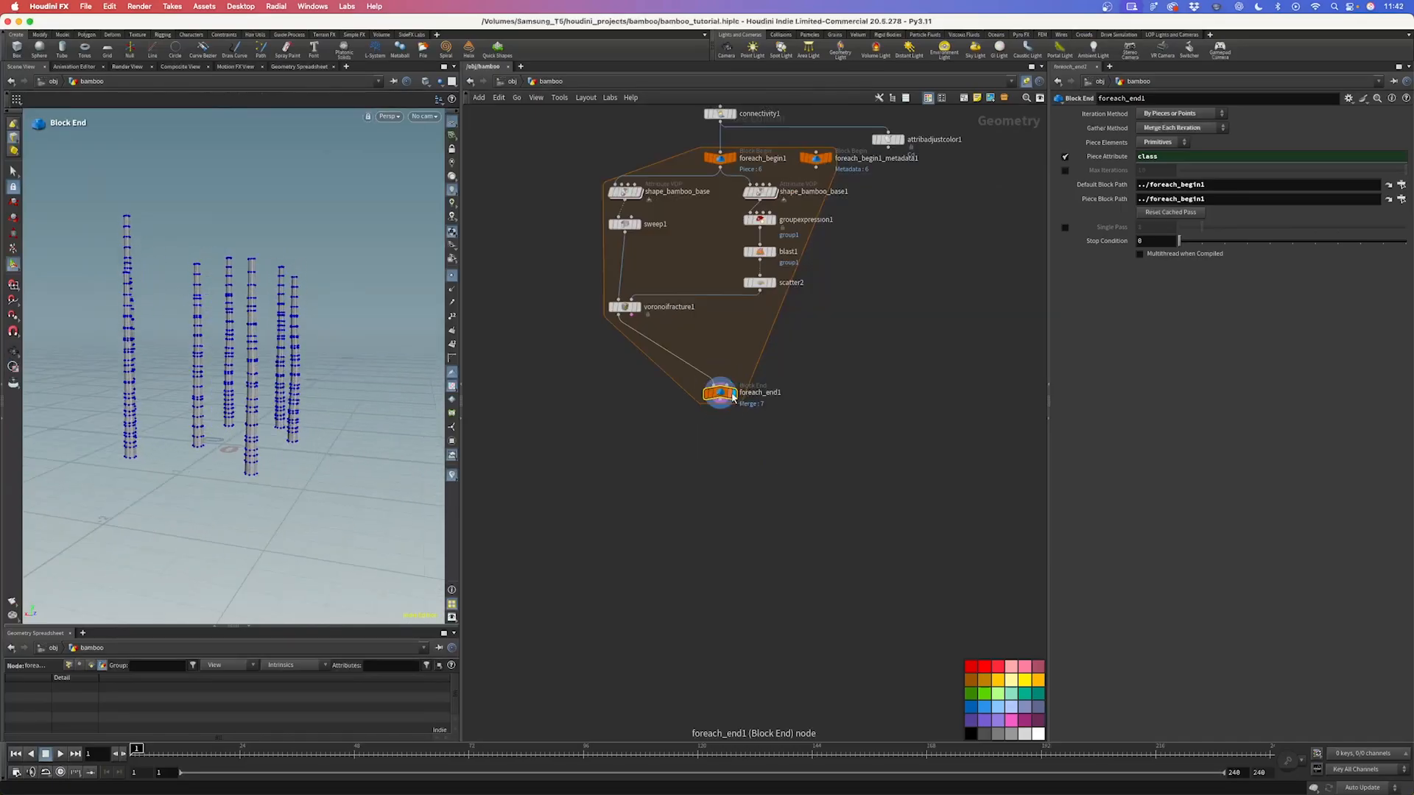
{"action": "left_click_drag", "start_coordinate": [723, 398], "coordinate": [726, 356]}
{"action": "key", "text": "super+s"}
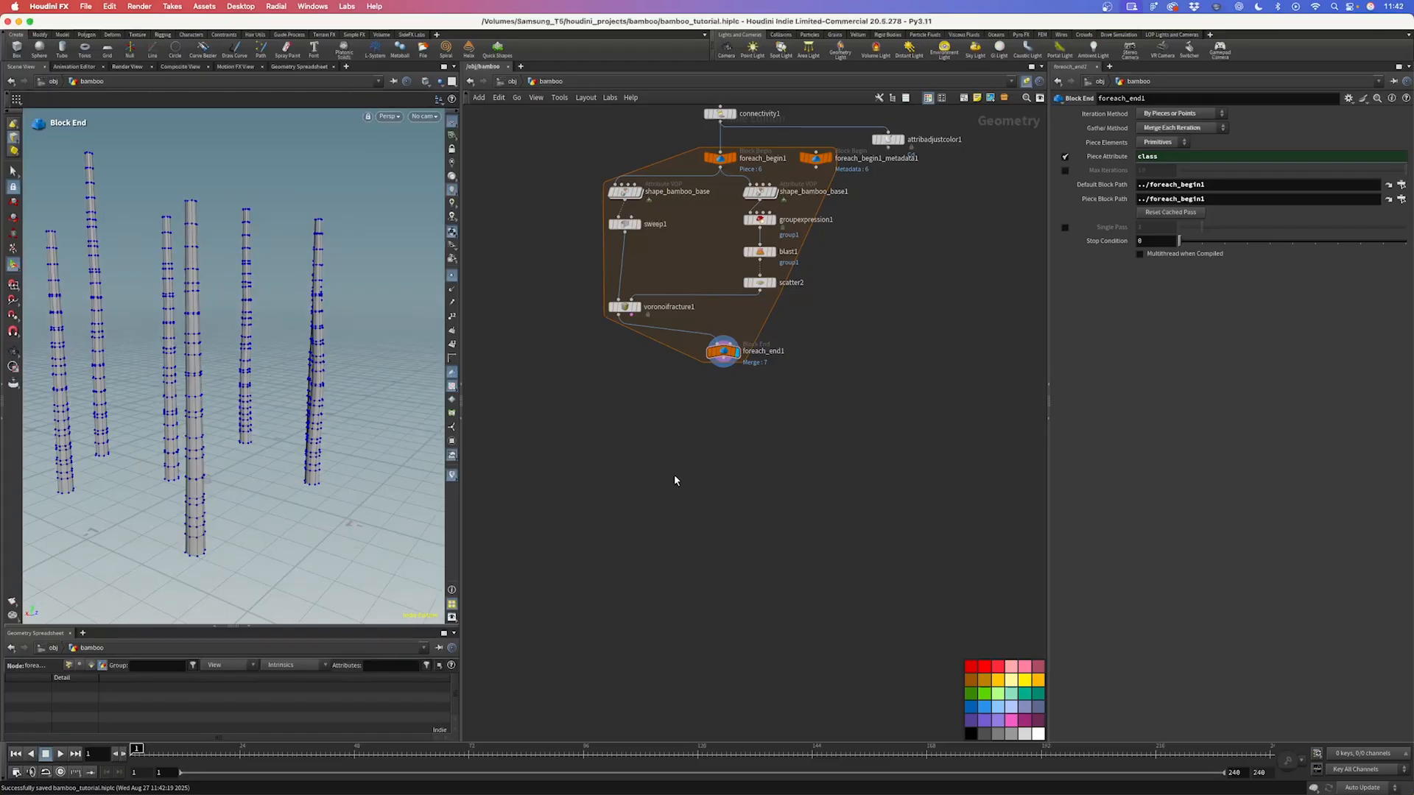
Step: Add a For-Each Connected Piece block and connect foreach_end1 to its connectivity2 node
{"action": "key", "text": "Tab"}
{"action": "type", "text": "for"}
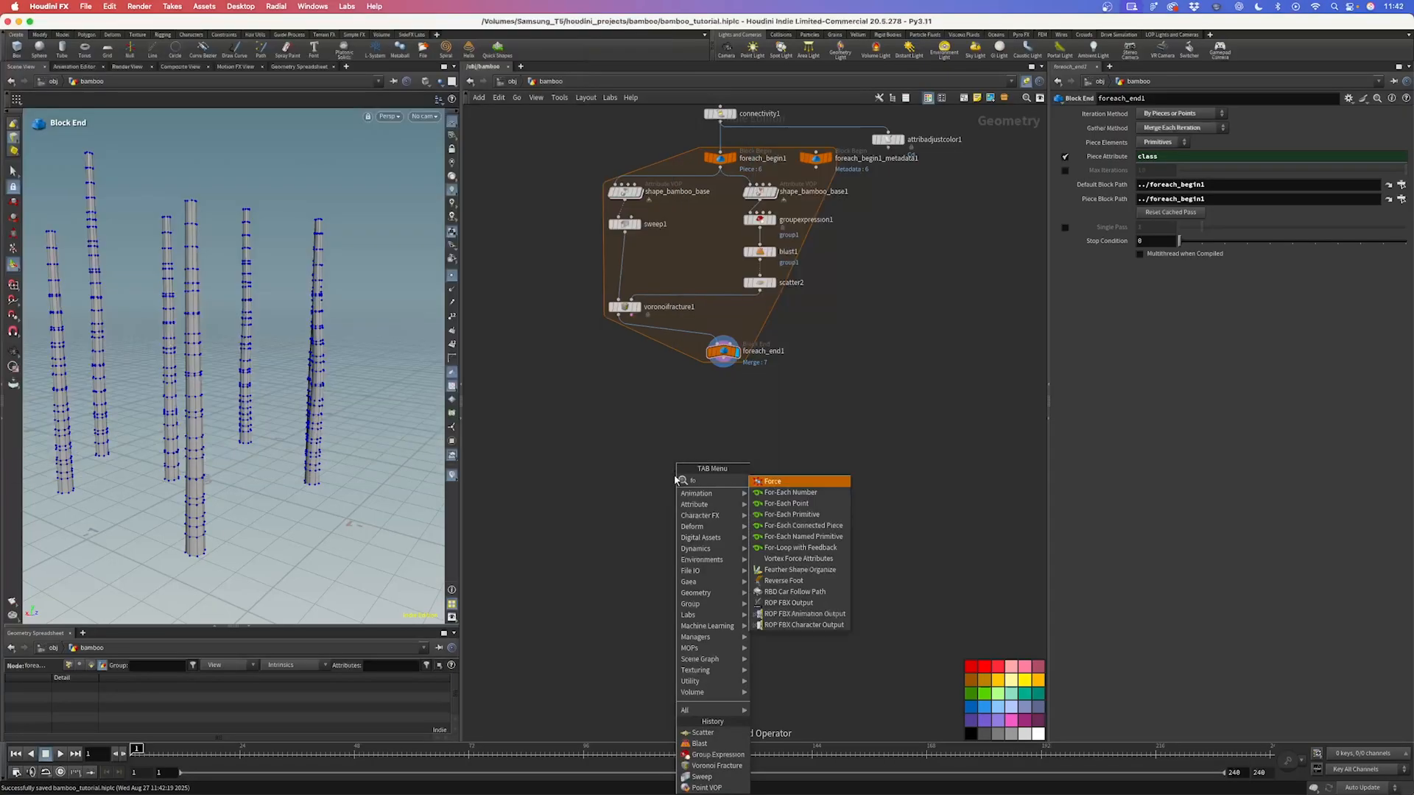
{"action": "key", "text": "Down"}
{"action": "key", "text": "Down"}
{"action": "key", "text": "Down"}
{"action": "key", "text": "Down"}
{"action": "key", "text": "Return"}
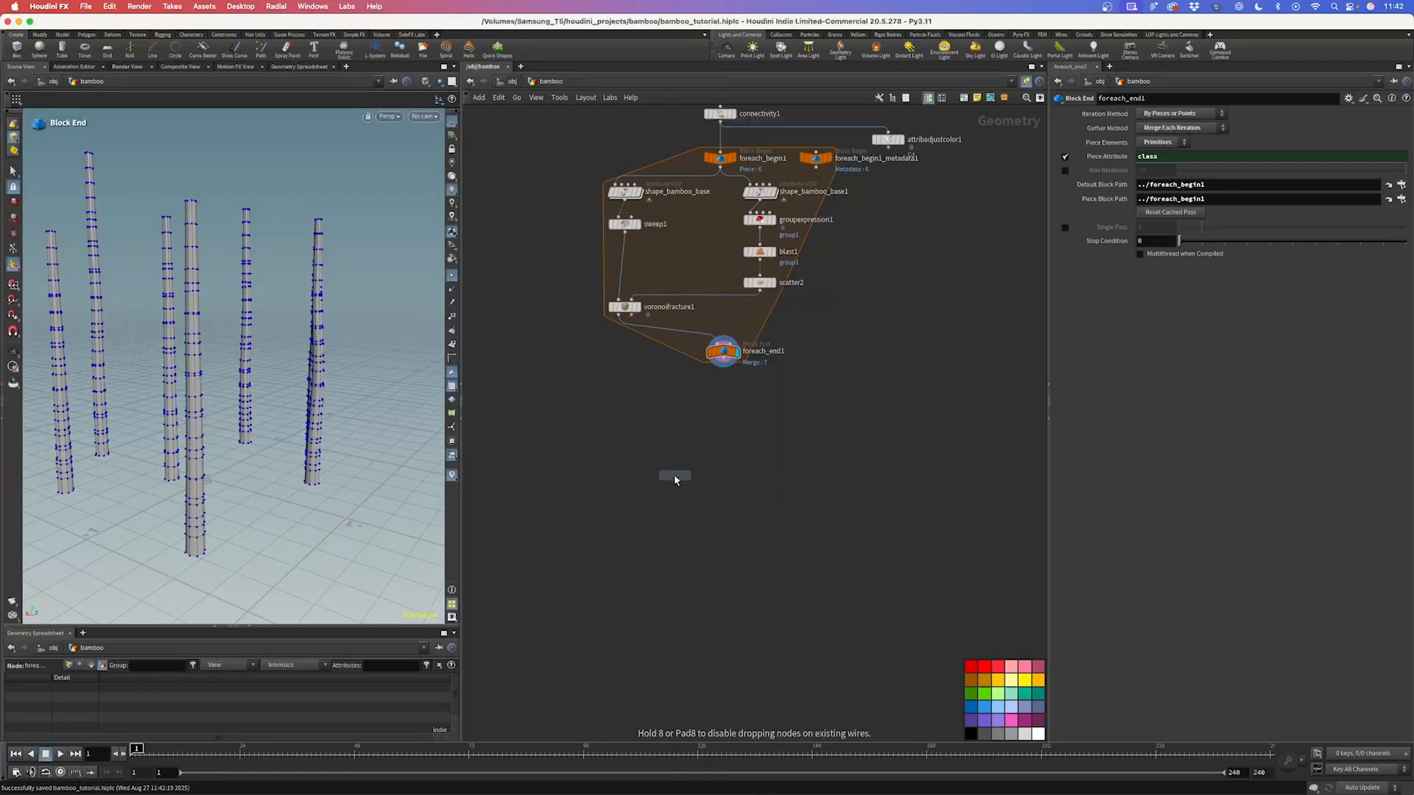
{"action": "left_click", "coordinate": [808, 441]}
{"action": "left_click_drag", "start_coordinate": [723, 360], "coordinate": [791, 598]}
{"action": "left_click_drag", "start_coordinate": [804, 444], "coordinate": [719, 415]}
{"action": "left_click", "coordinate": [719, 413]}
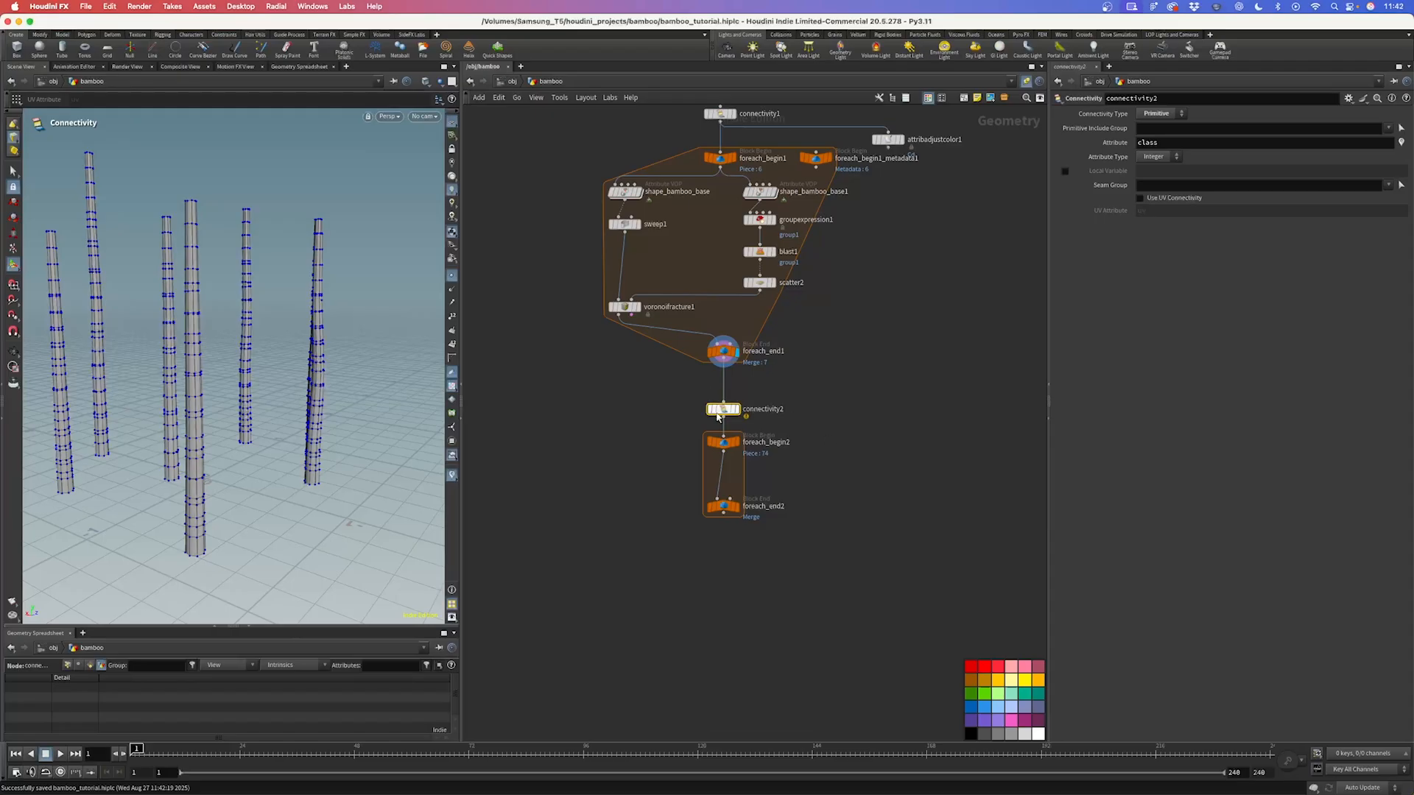
Step: Move attribadjustcolor1 beside foreach_begin2, feed it from connectivity2, and display it with its source range recomputed
{"action": "left_click_drag", "start_coordinate": [887, 140], "coordinate": [815, 442]}
{"action": "left_click_drag", "start_coordinate": [731, 420], "coordinate": [814, 442]}
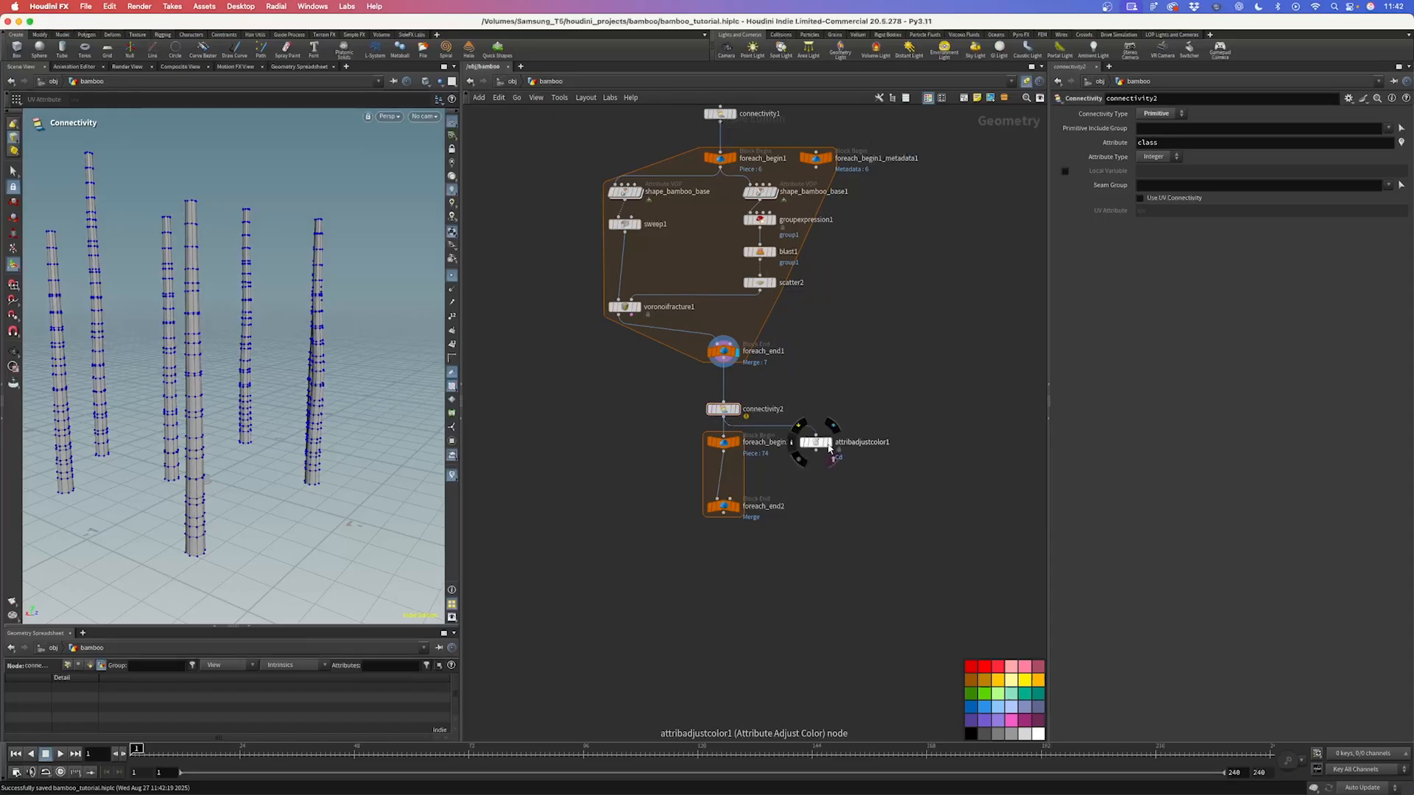
{"action": "left_click", "coordinate": [831, 447]}
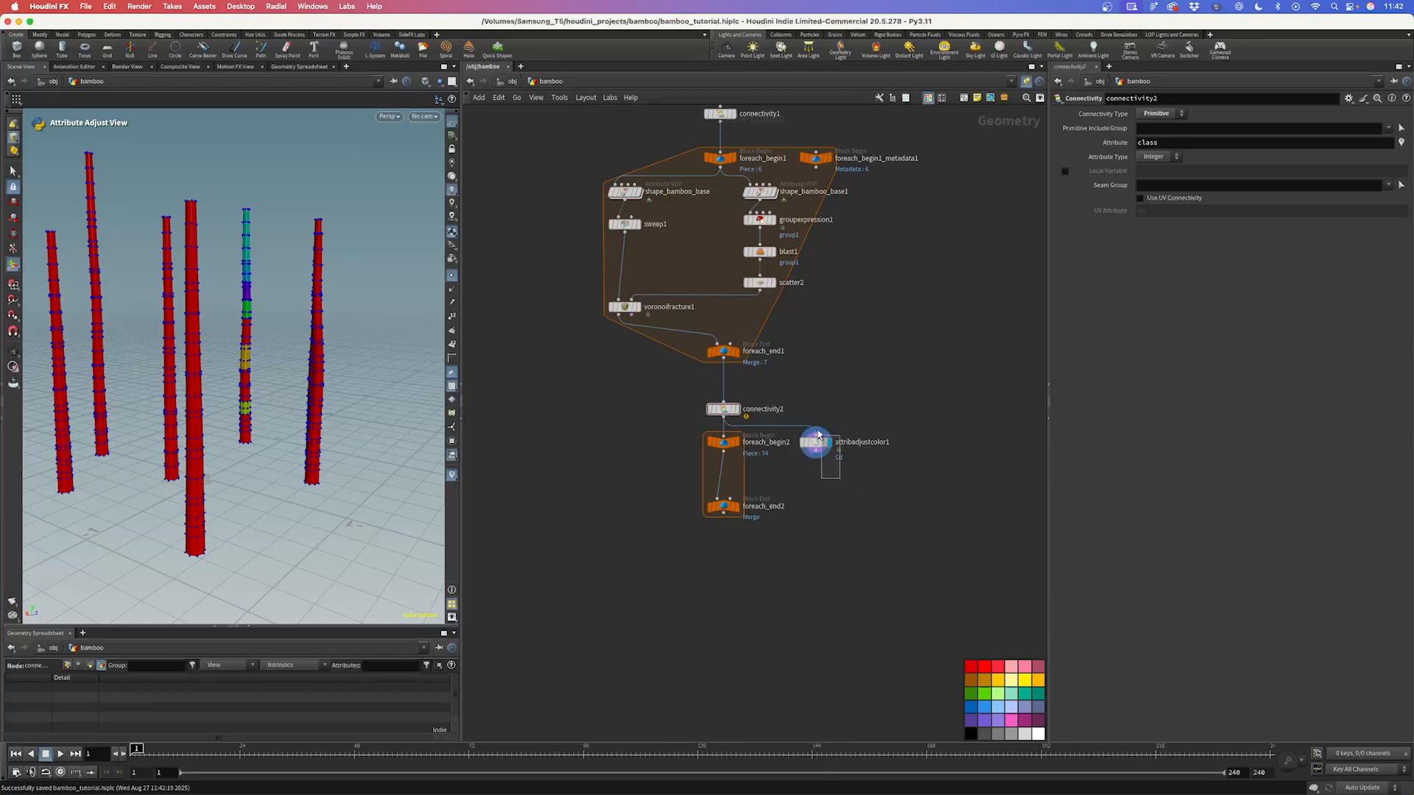
{"action": "left_click", "coordinate": [815, 442]}
{"action": "left_click", "coordinate": [1367, 391]}
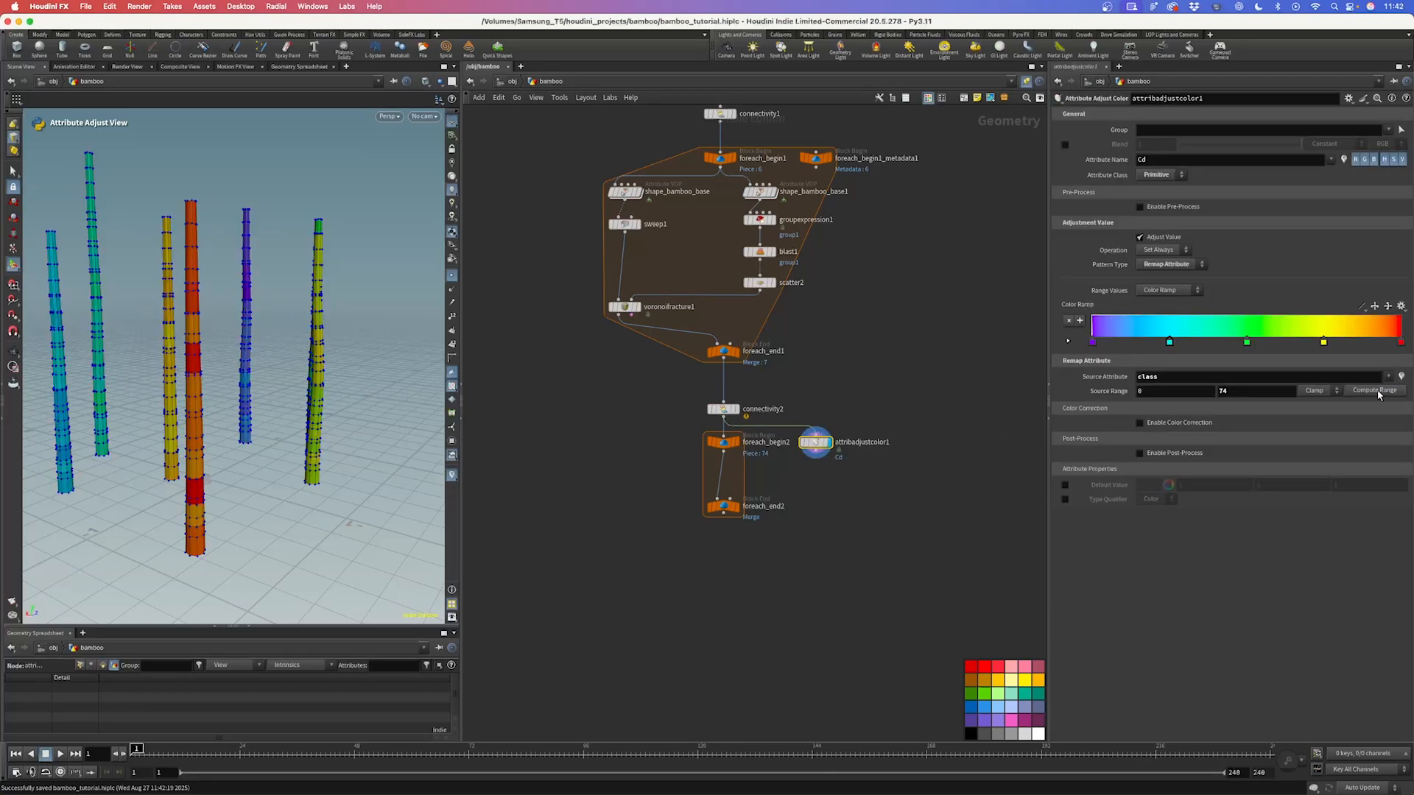
Step: Set attribadjustcolor1's pattern type to Random, randomized by the custom attribute class
{"action": "left_click", "coordinate": [1186, 265]}
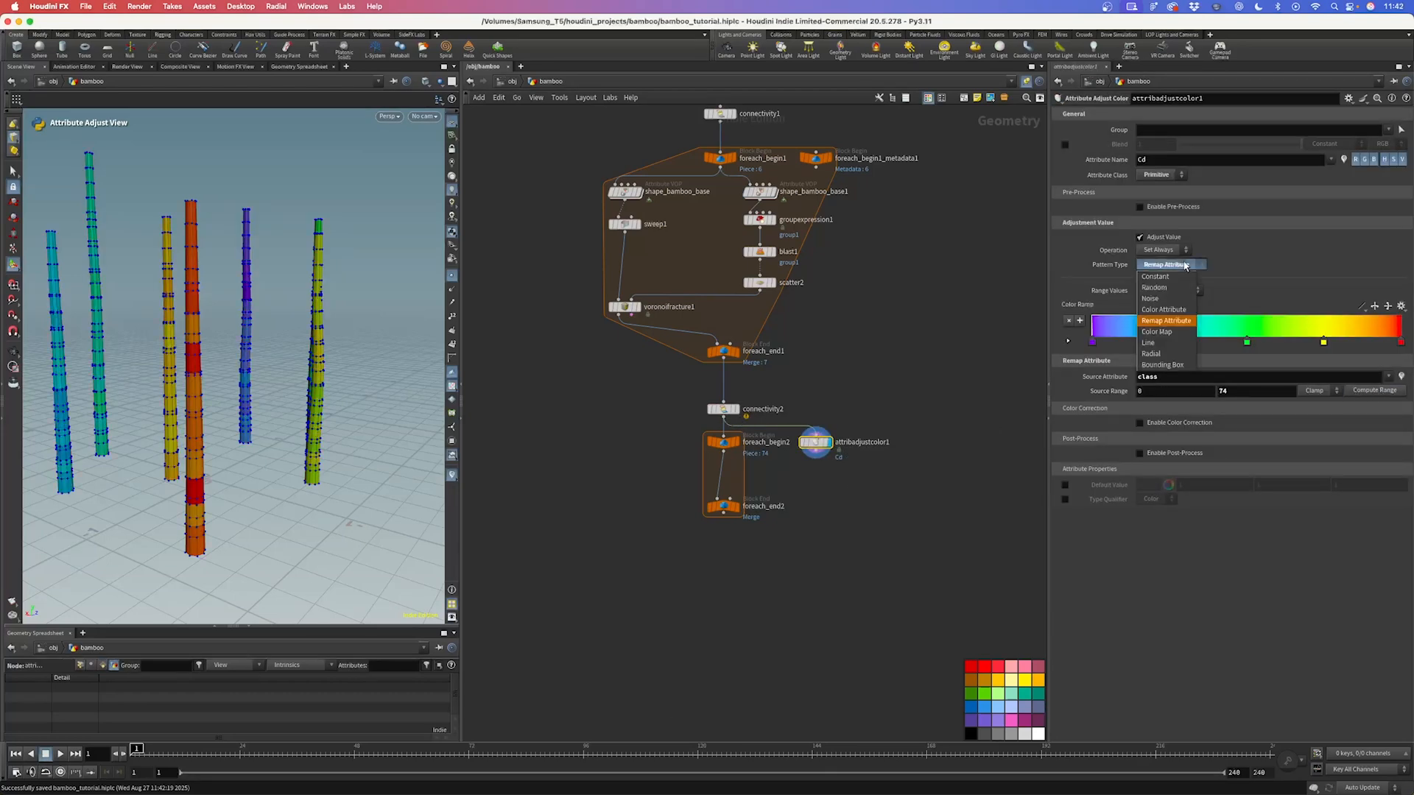
{"action": "left_click", "coordinate": [1163, 266]}
{"action": "left_click", "coordinate": [1166, 377]}
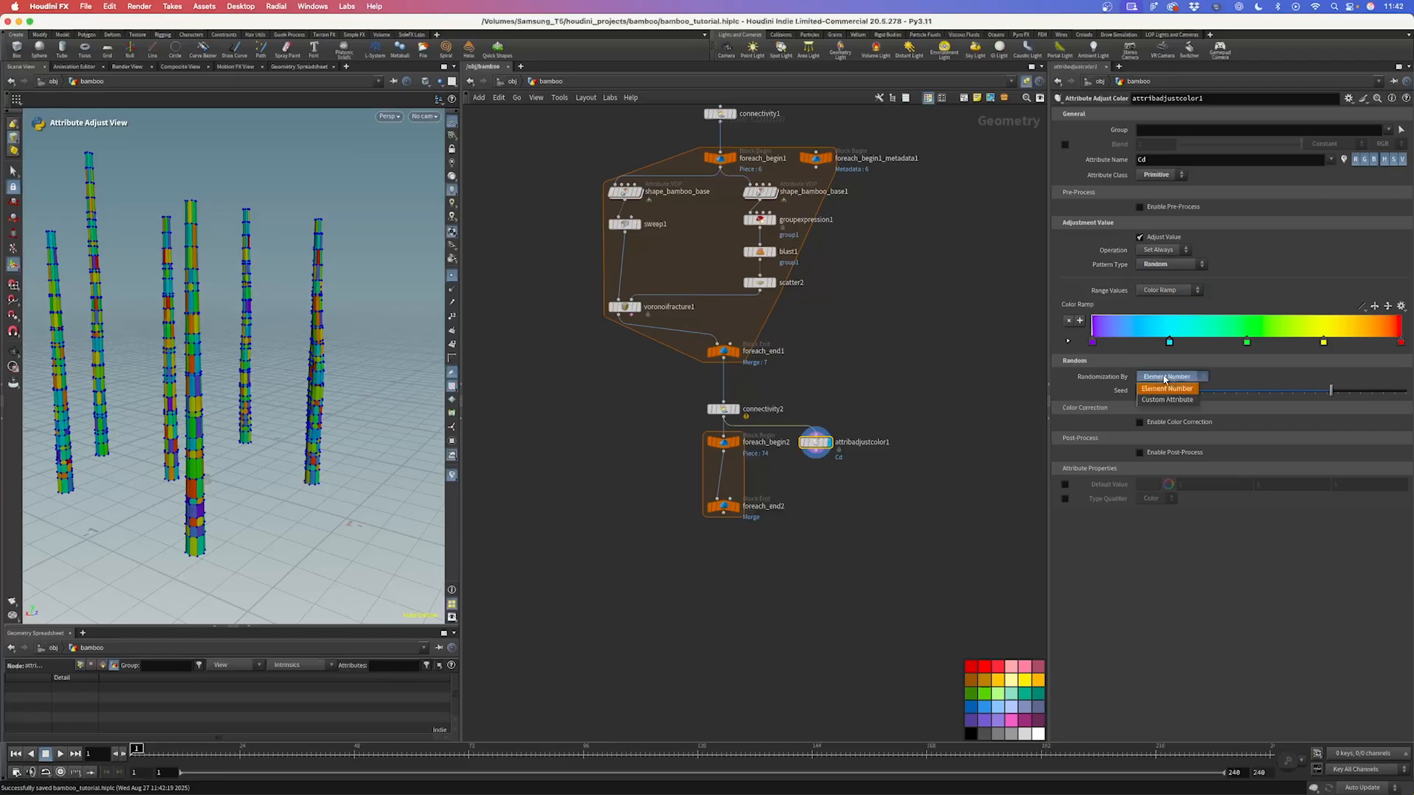
{"action": "left_click", "coordinate": [1167, 399]}
{"action": "left_click_drag", "start_coordinate": [1157, 392], "coordinate": [1101, 394]}
{"action": "type", "text": "class"}
{"action": "key", "text": "Return"}
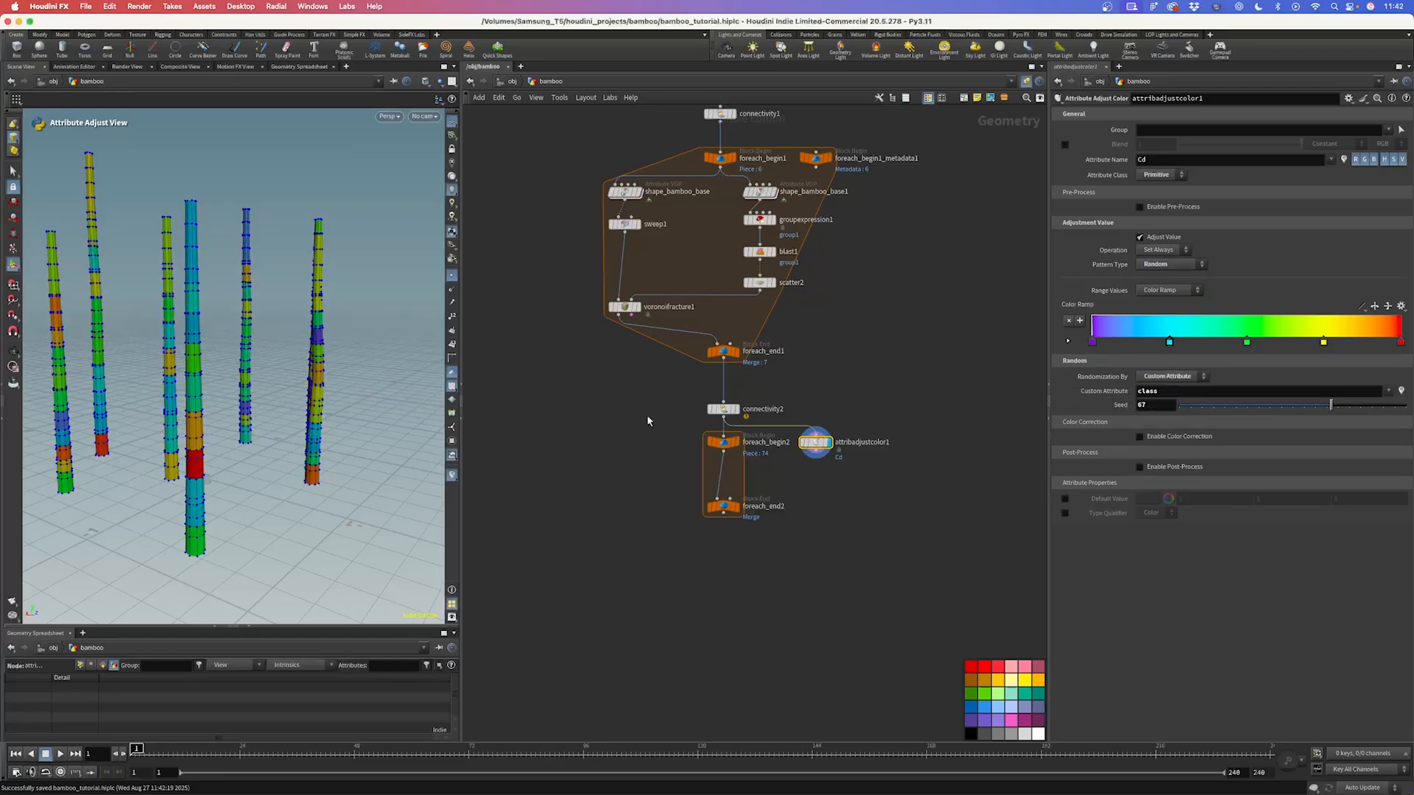
{"action": "key", "text": "Escape"}
{"action": "mouse_move", "coordinate": [233, 376]}
{"action": "left_mouse_down"}
{"action": "mouse_move", "coordinate": [274, 378]}
{"action": "mouse_move", "coordinate": [252, 383]}
{"action": "mouse_move", "coordinate": [249, 368]}
{"action": "left_mouse_up"}
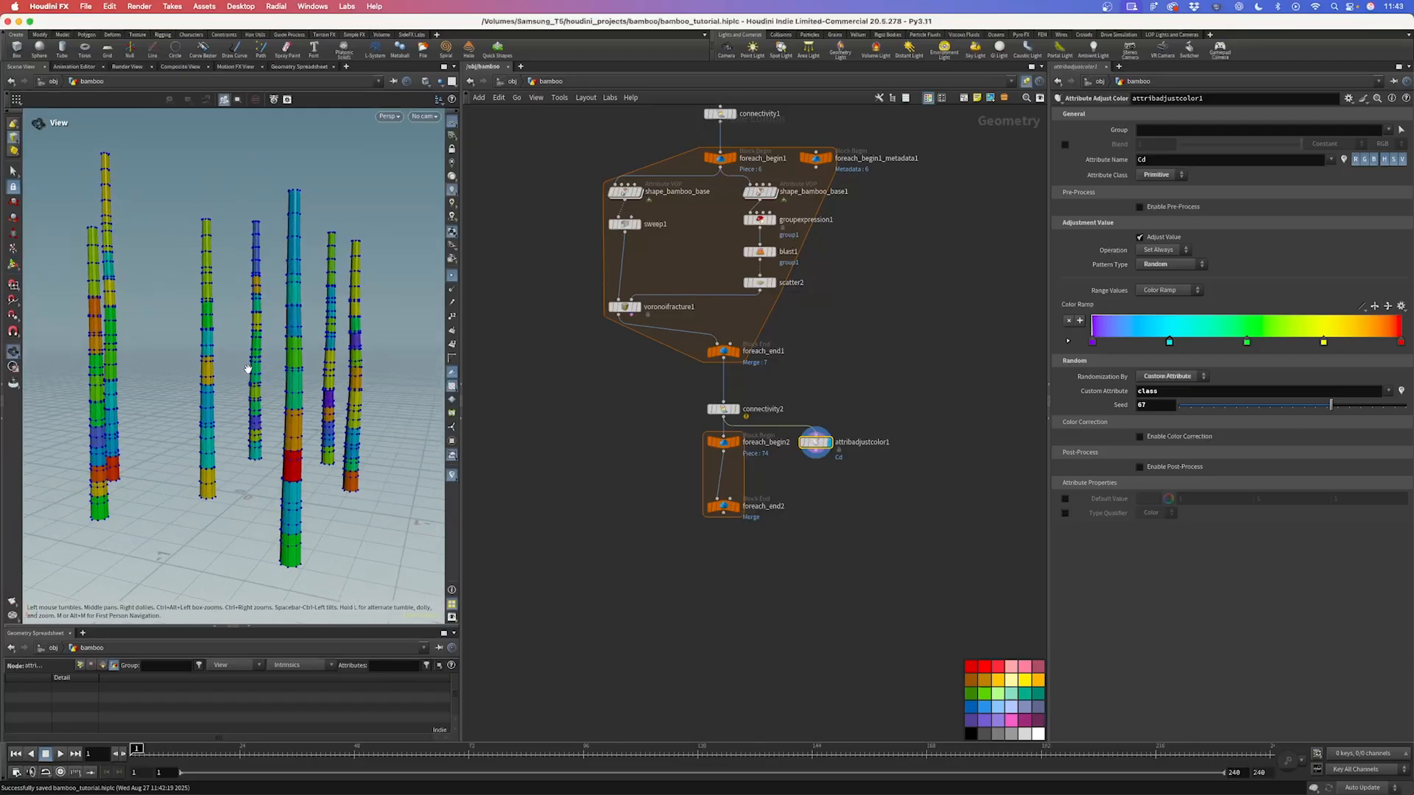
Step: Display foreach_end2 and move it down to make room inside the loop
{"action": "left_click", "coordinate": [735, 507]}
{"action": "left_click", "coordinate": [724, 507]}
{"action": "left_click_drag", "start_coordinate": [724, 507], "coordinate": [724, 605]}
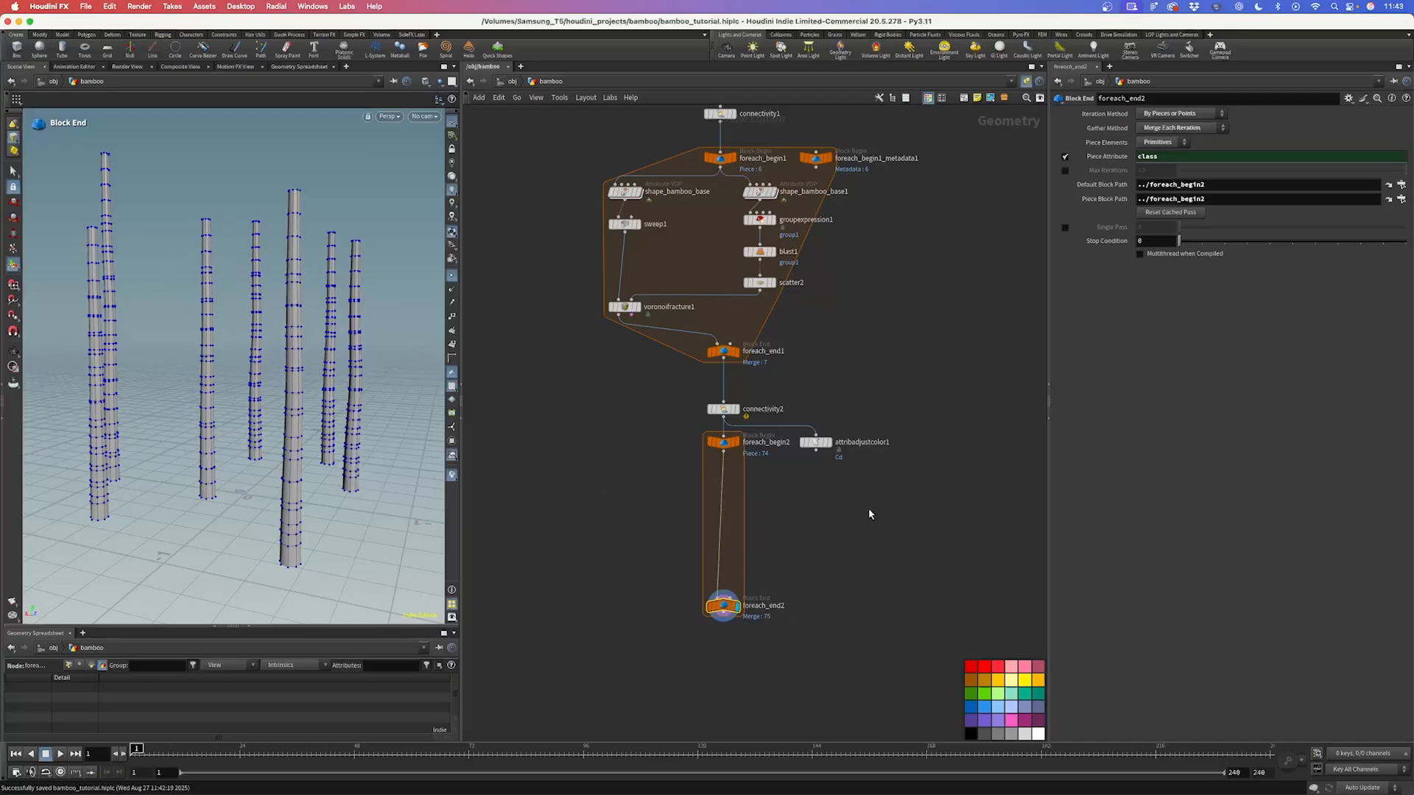
Step: Enable Single Pass on foreach_end2 and set it to 6 to isolate one bamboo segment, framed in the viewport
{"action": "left_click", "coordinate": [1065, 227]}
{"action": "left_click_drag", "start_coordinate": [1179, 228], "coordinate": [1306, 240]}
{"action": "key", "text": "space+g"}
{"action": "left_click_drag", "start_coordinate": [266, 312], "coordinate": [291, 335], "text": "alt"}
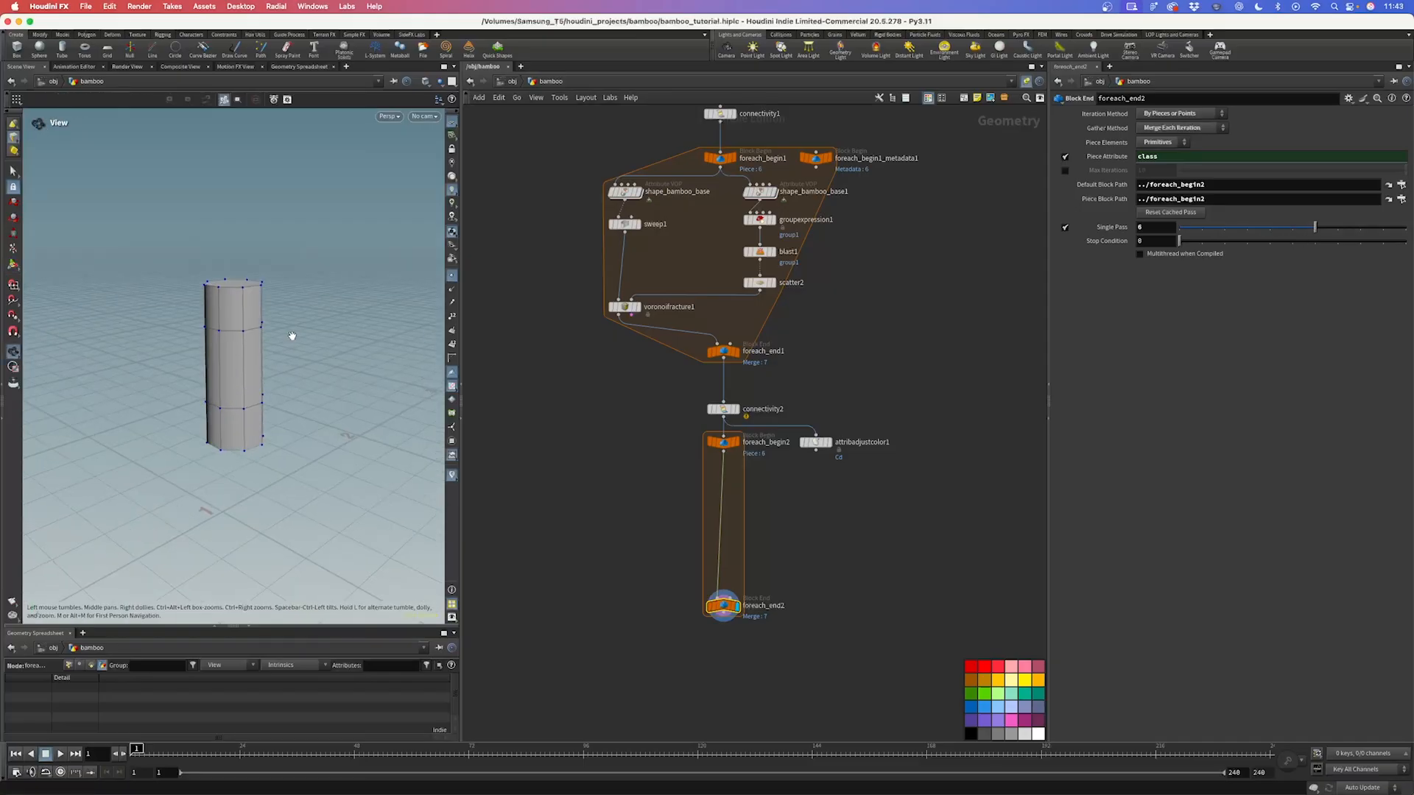
Step: Insert a Fuse node directly below foreach_begin2 inside the loop and display it
{"action": "key", "text": "Tab"}
{"action": "type", "text": "bl"}
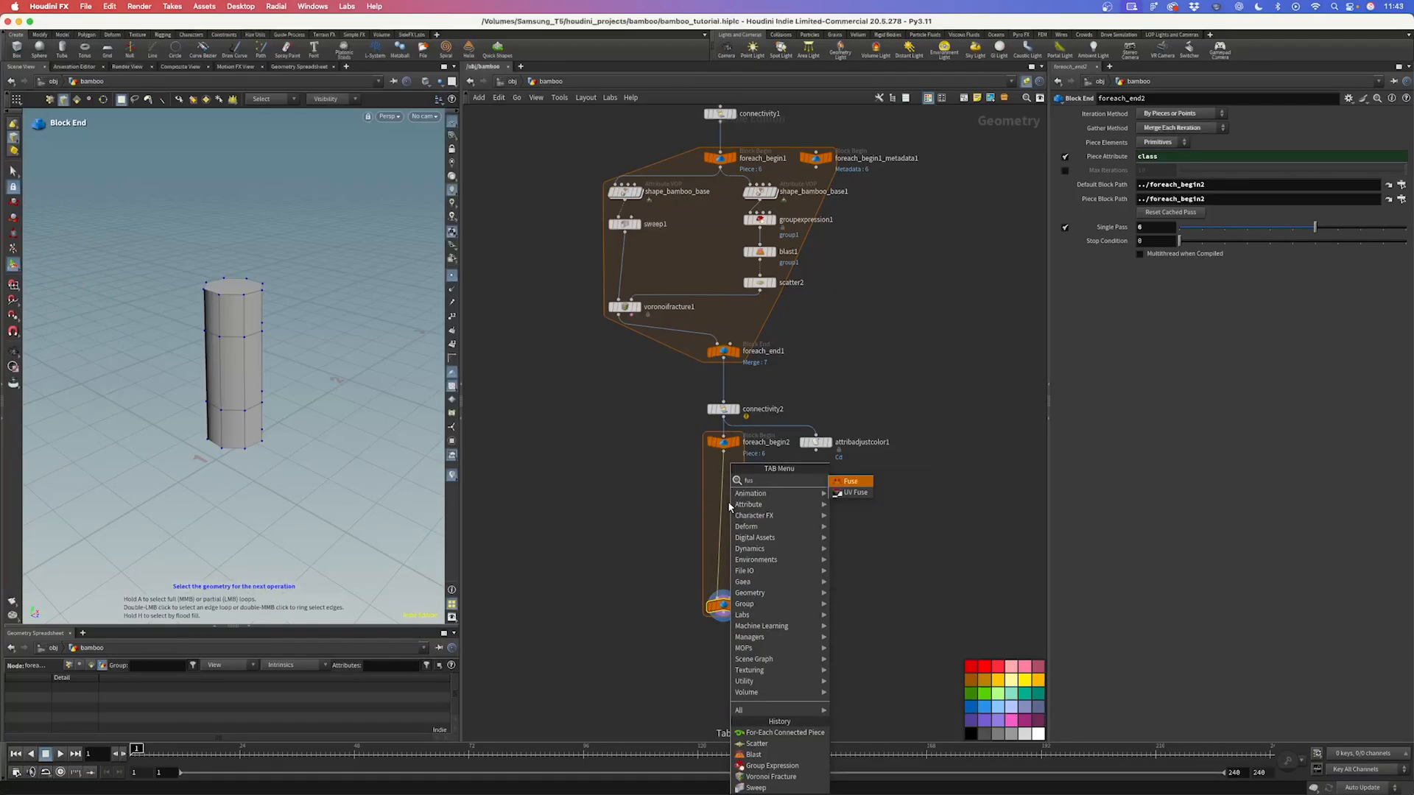
{"action": "key", "text": "Return"}
{"action": "left_click", "coordinate": [728, 504]}
{"action": "left_click", "coordinate": [726, 479]}
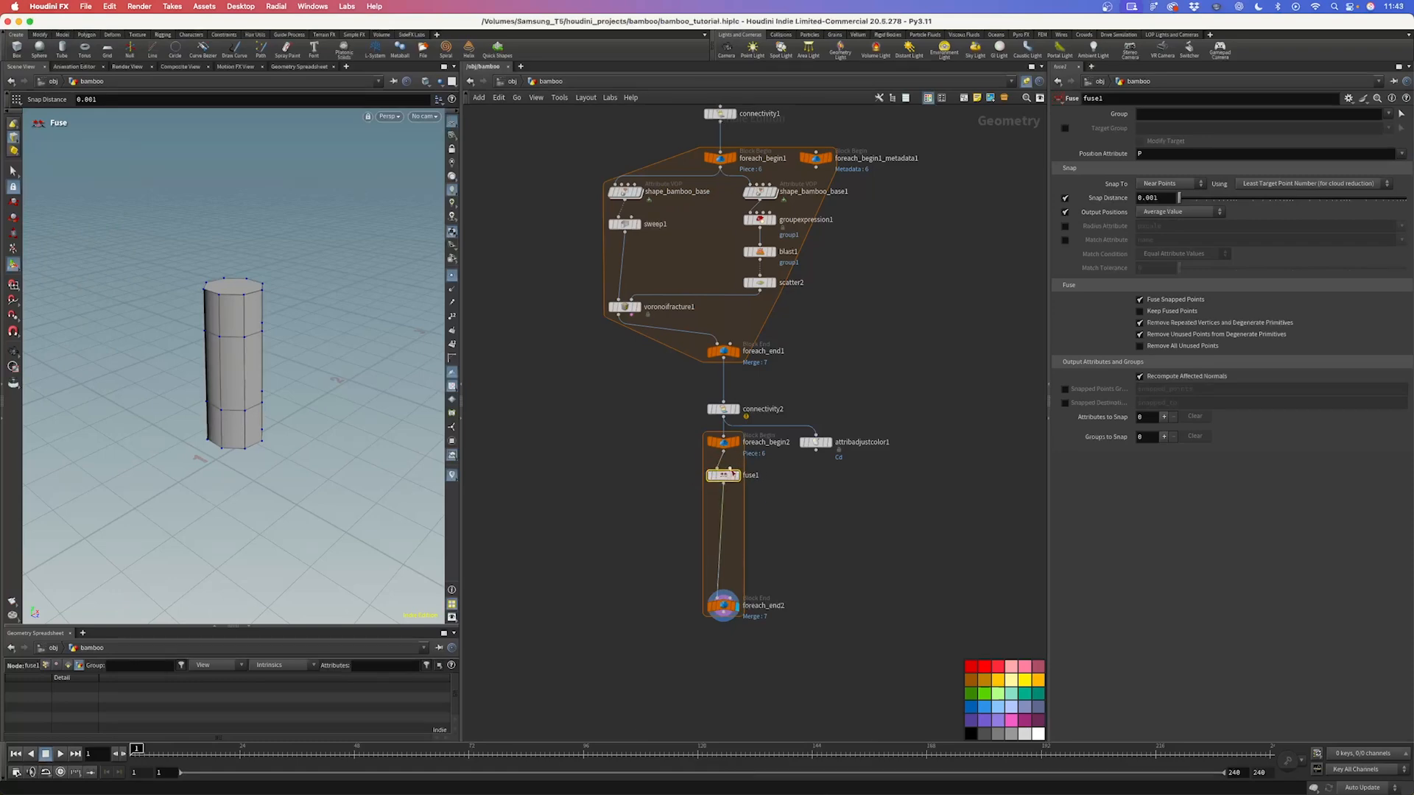
{"action": "left_click", "coordinate": [737, 478]}
{"action": "left_click_drag", "start_coordinate": [736, 478], "coordinate": [737, 472]}
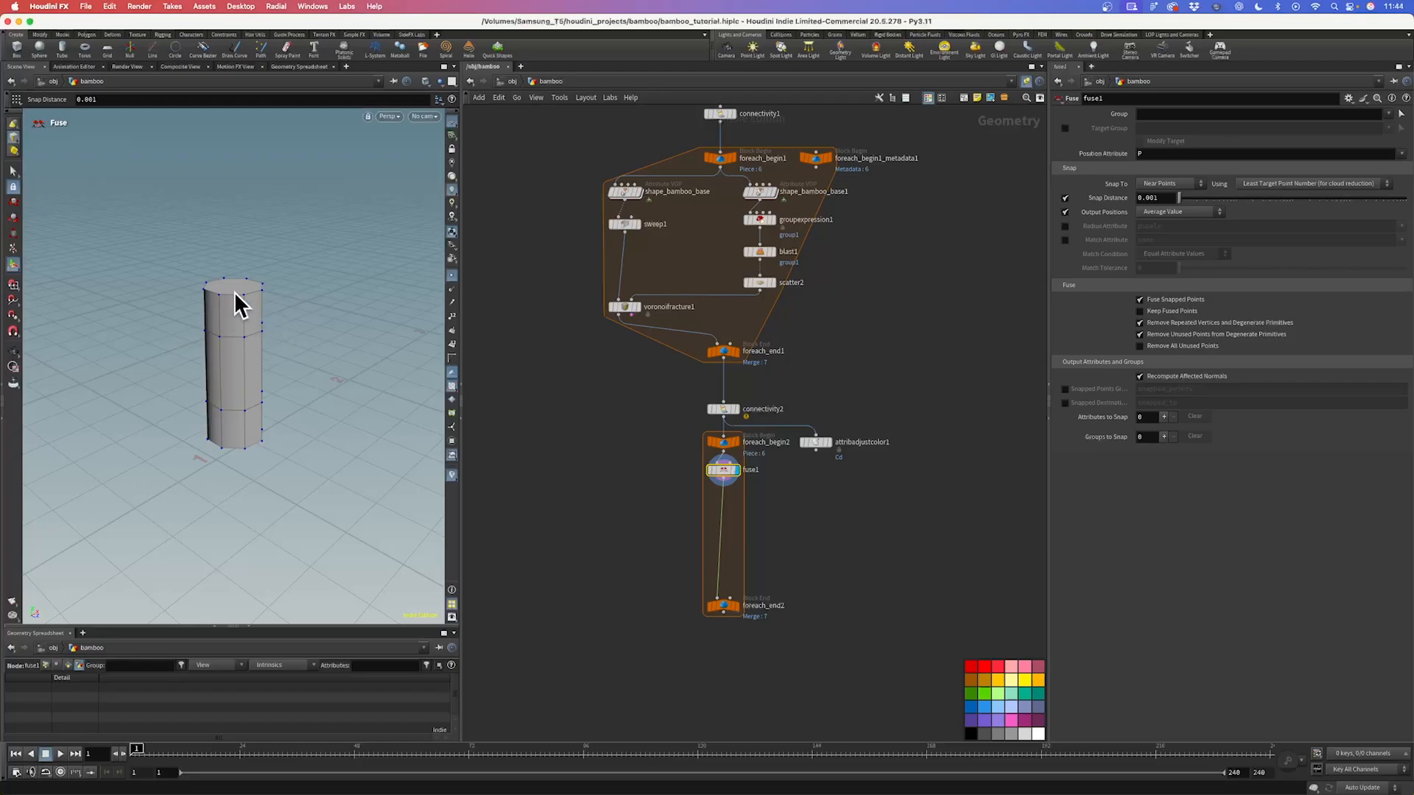
Step: Move foreach_end2 further down and insert a Group Create node below fuse1
{"action": "middle_click_drag", "start_coordinate": [776, 659], "coordinate": [846, 528]}
{"action": "left_click_drag", "start_coordinate": [846, 526], "coordinate": [793, 602]}
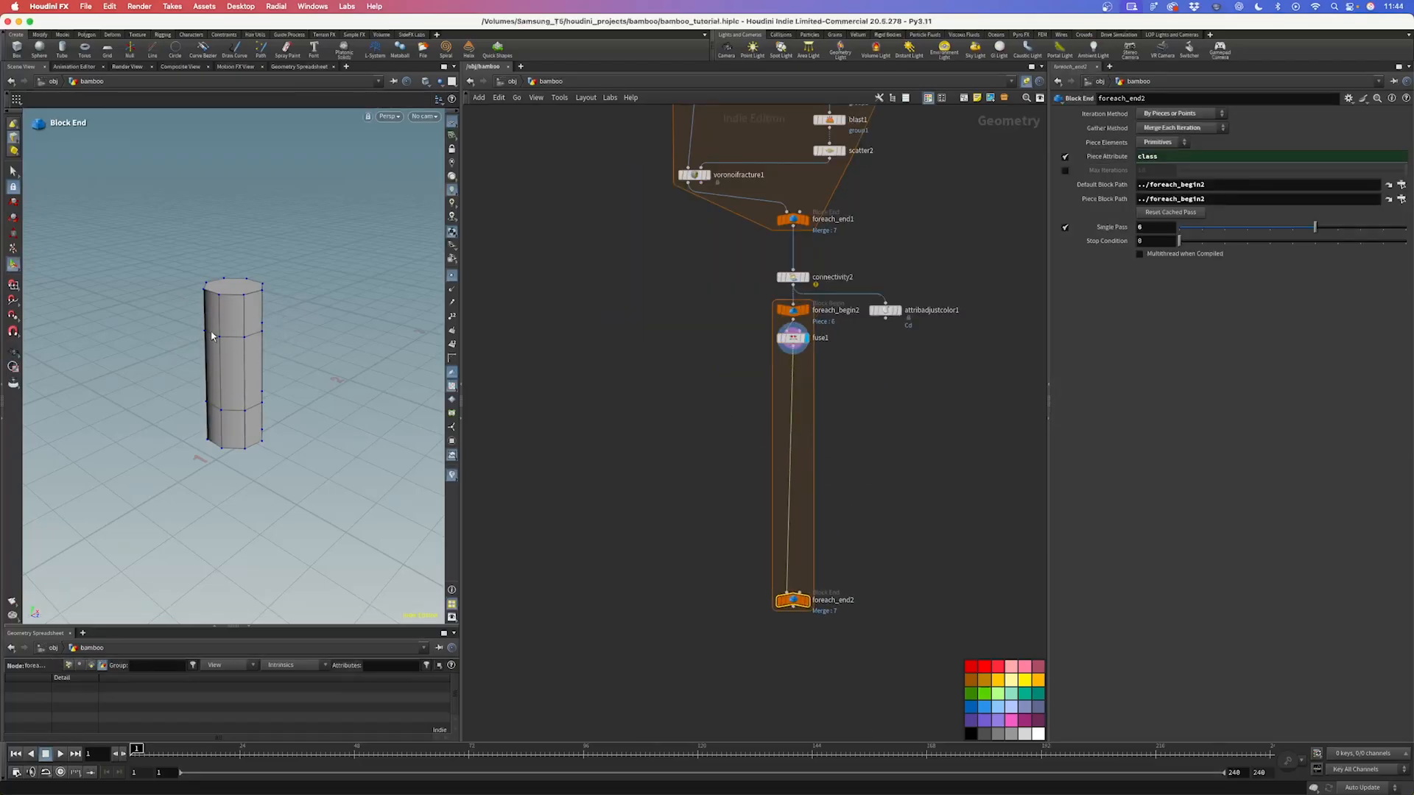
{"action": "scroll", "coordinate": [795, 368], "scroll_direction": "up", "scroll_amount": 3}
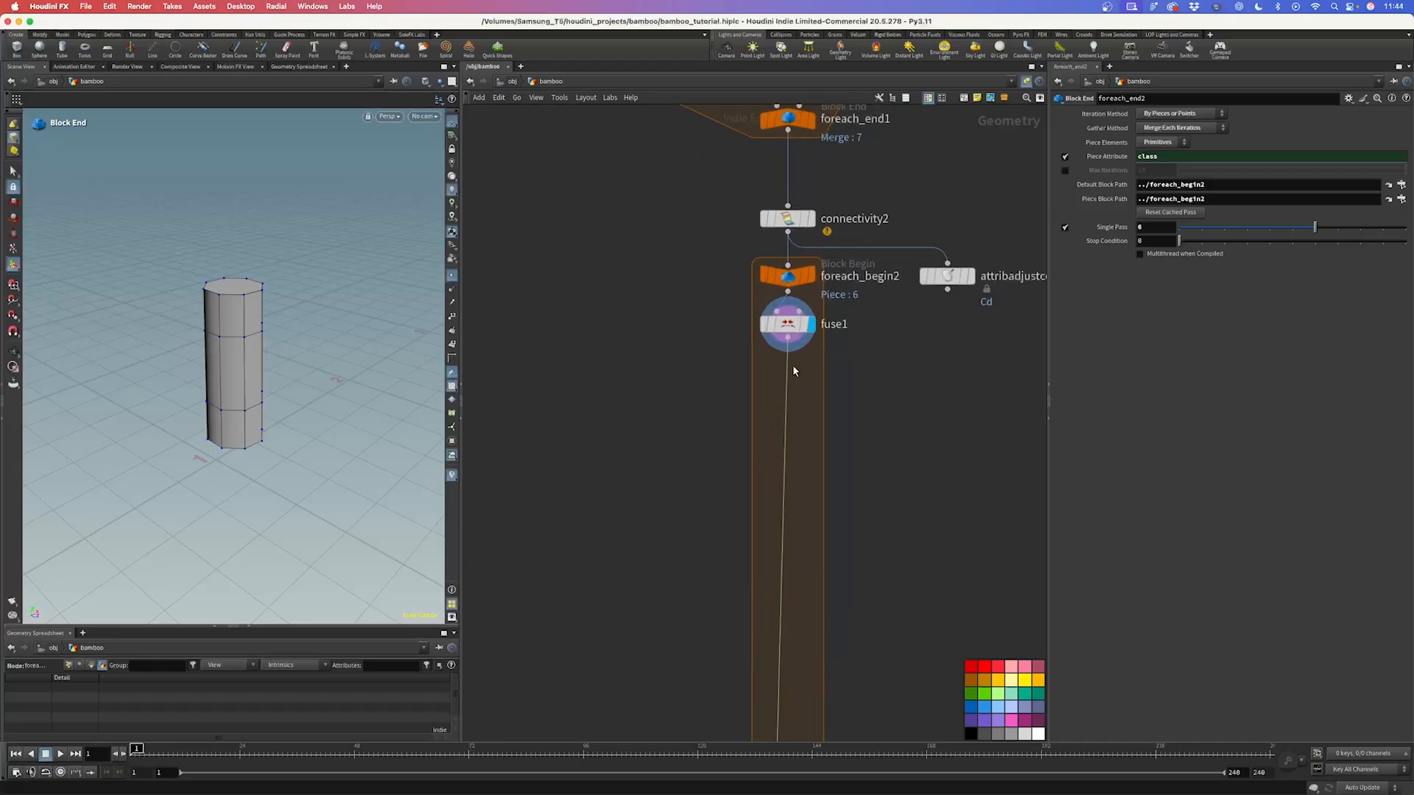
{"action": "key", "text": "Tab"}
{"action": "type", "text": "grou"}
{"action": "key", "text": "Return"}
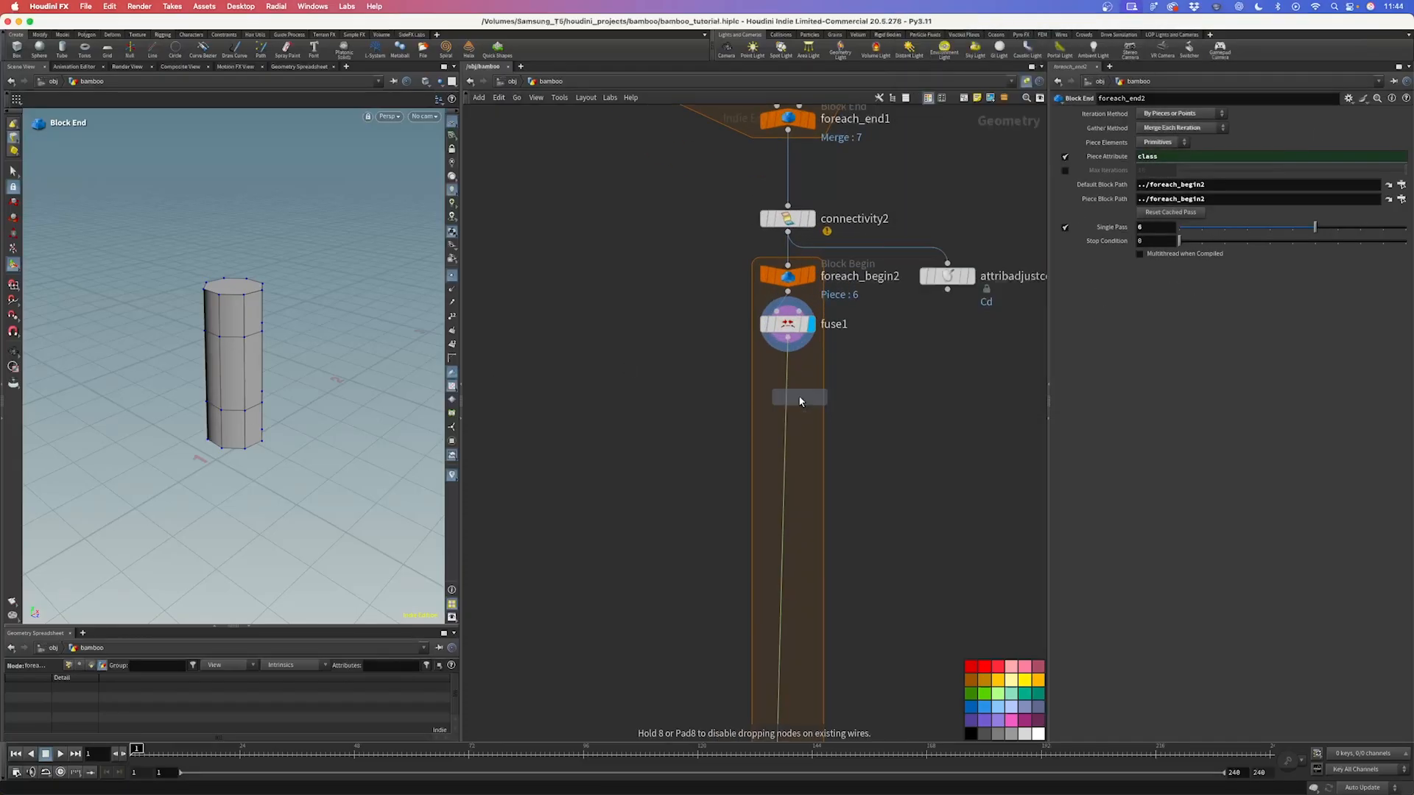
{"action": "left_click", "coordinate": [799, 398]}
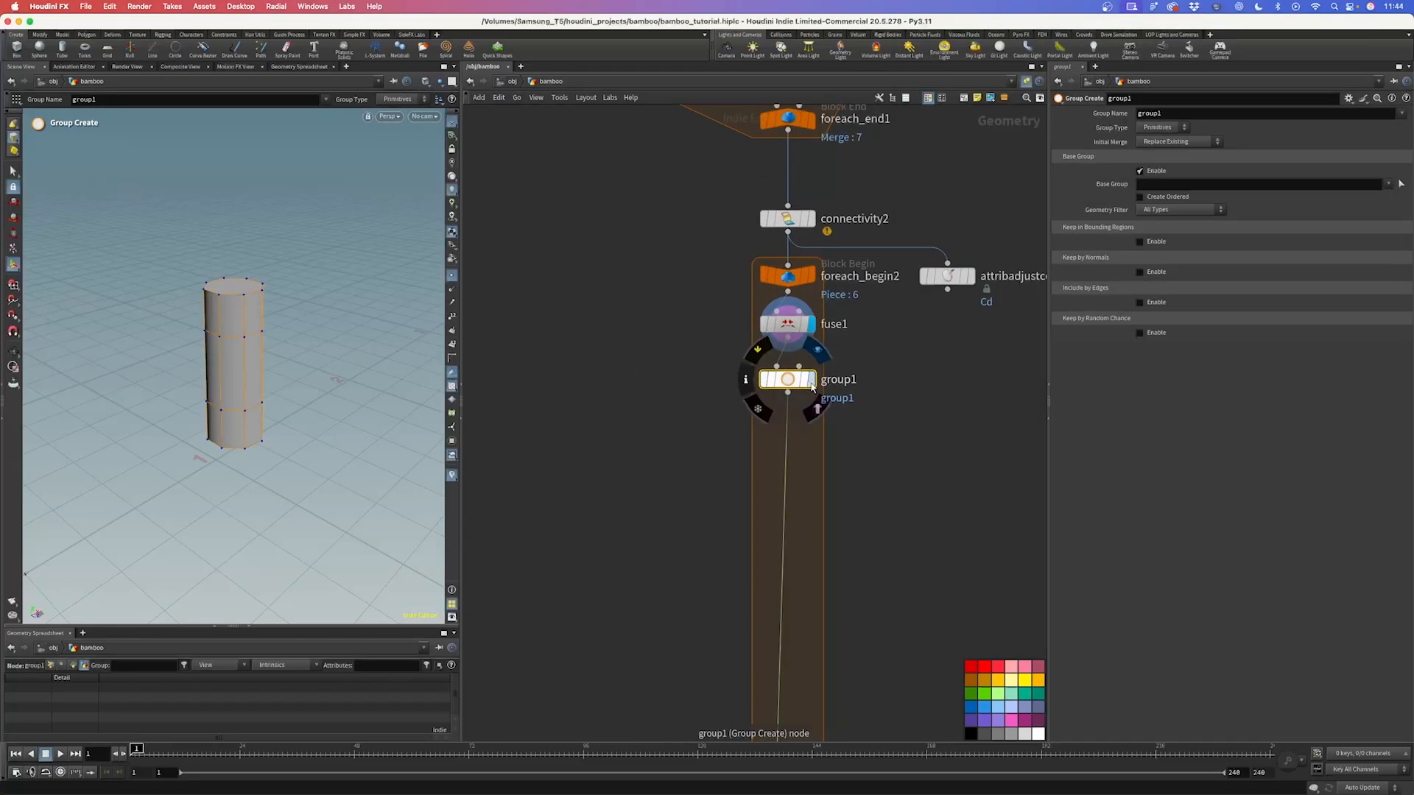
Step: Set group1's type to Edges and include by edges with a maximum edge angle of 20, with the base group disabled
{"action": "left_click", "coordinate": [1176, 129]}
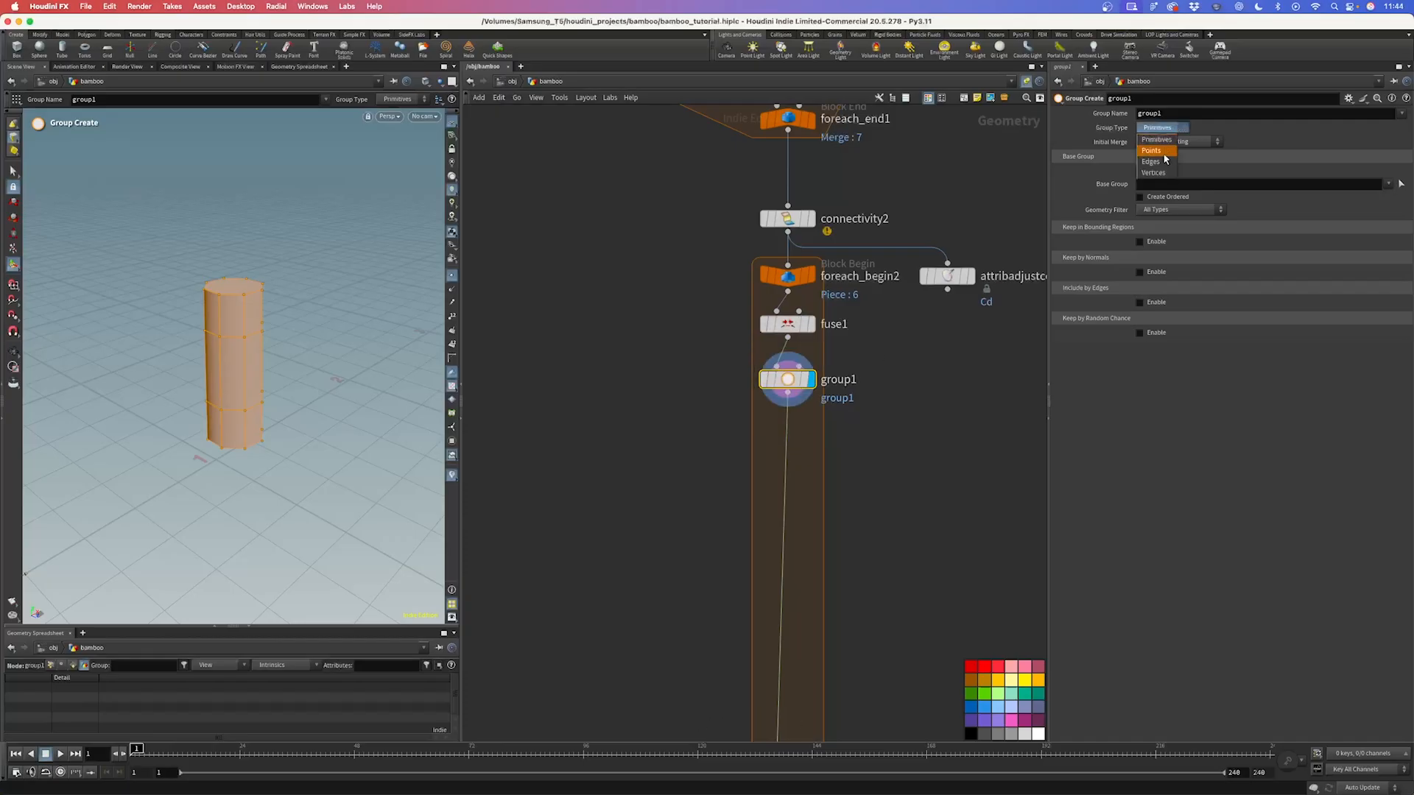
{"action": "left_click", "coordinate": [1160, 157]}
{"action": "left_click", "coordinate": [1156, 171]}
{"action": "left_click", "coordinate": [1140, 262]}
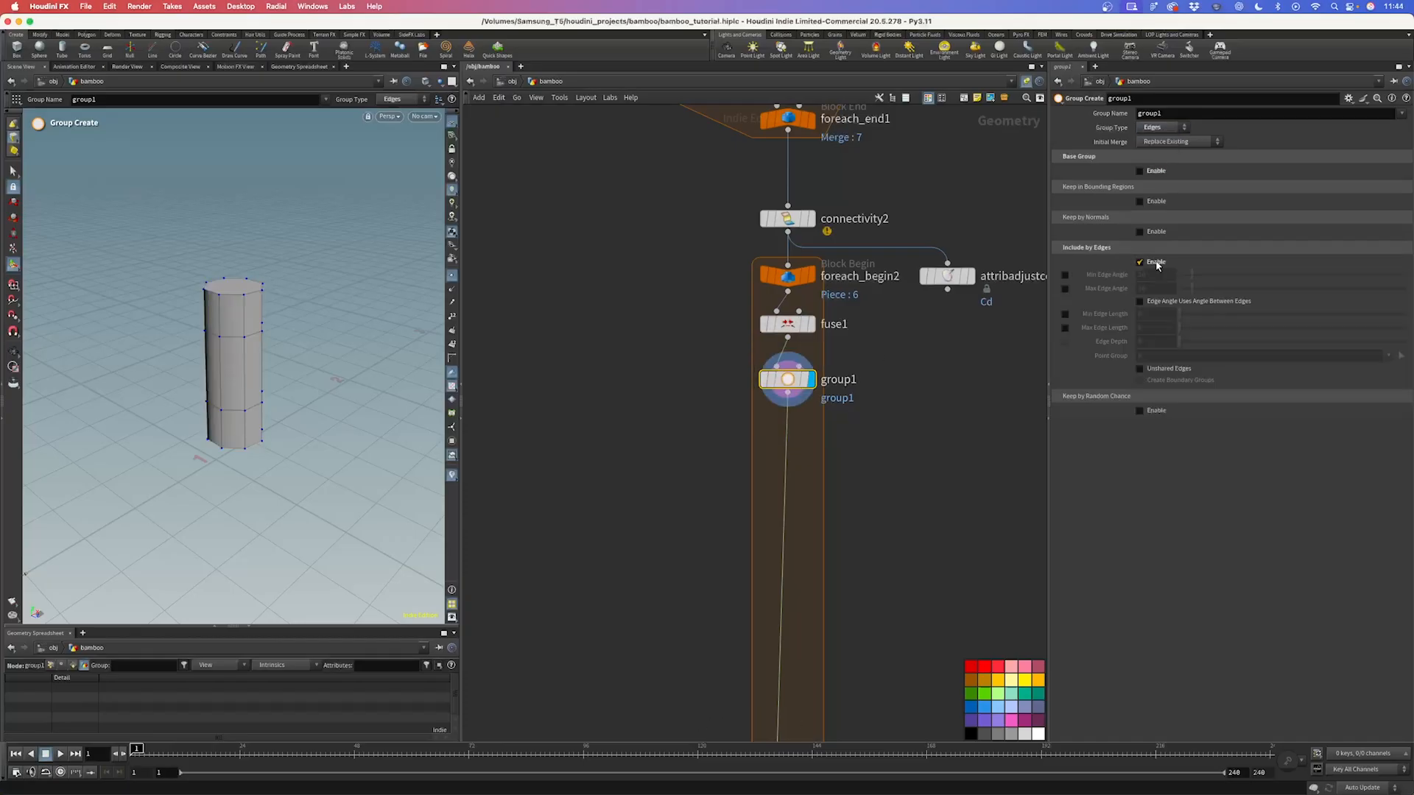
{"action": "left_click", "coordinate": [1065, 288]}
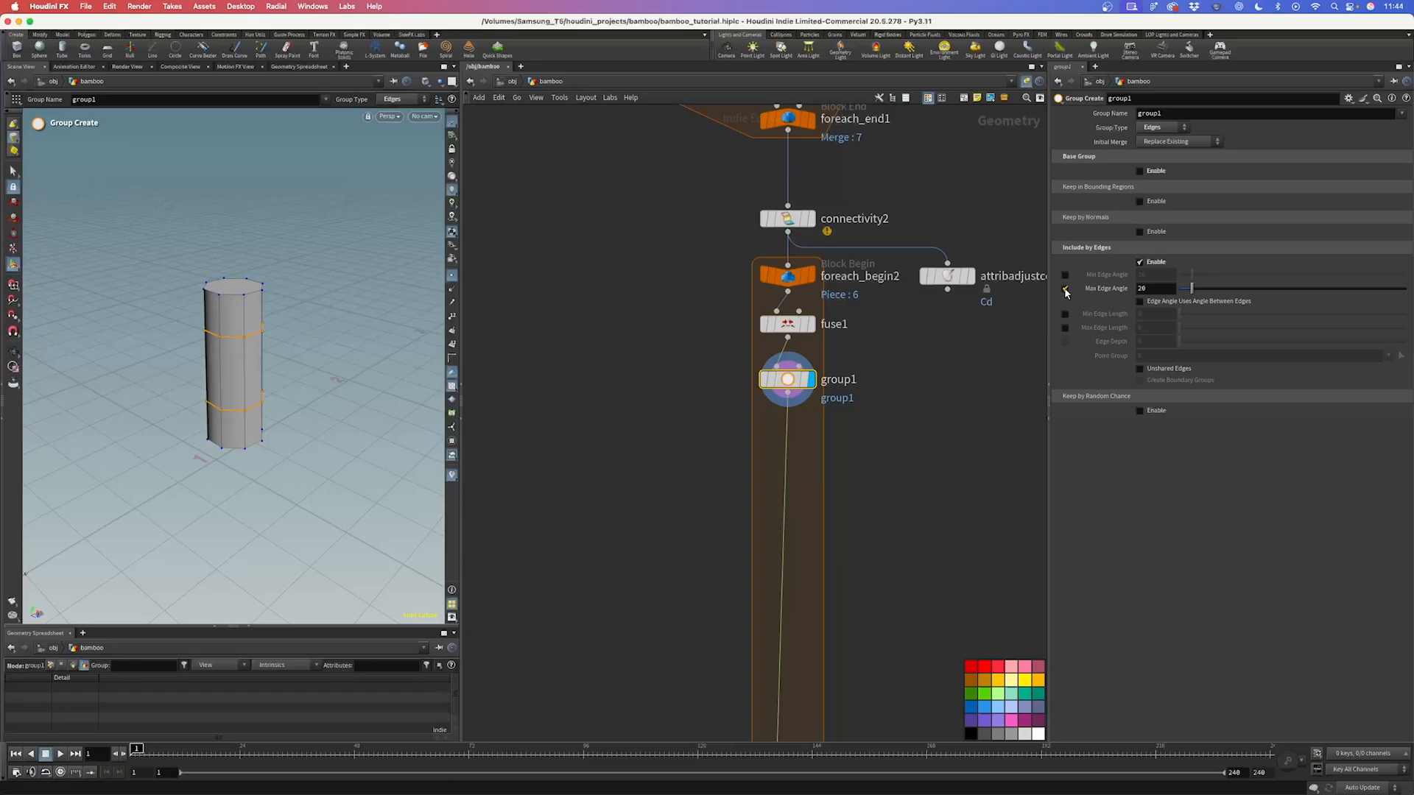
Step: Name the group created by group1 "edges"
{"action": "key", "text": "Escape"}
{"action": "left_click_drag", "start_coordinate": [233, 353], "coordinate": [367, 339]}
{"action": "key", "text": "Return"}
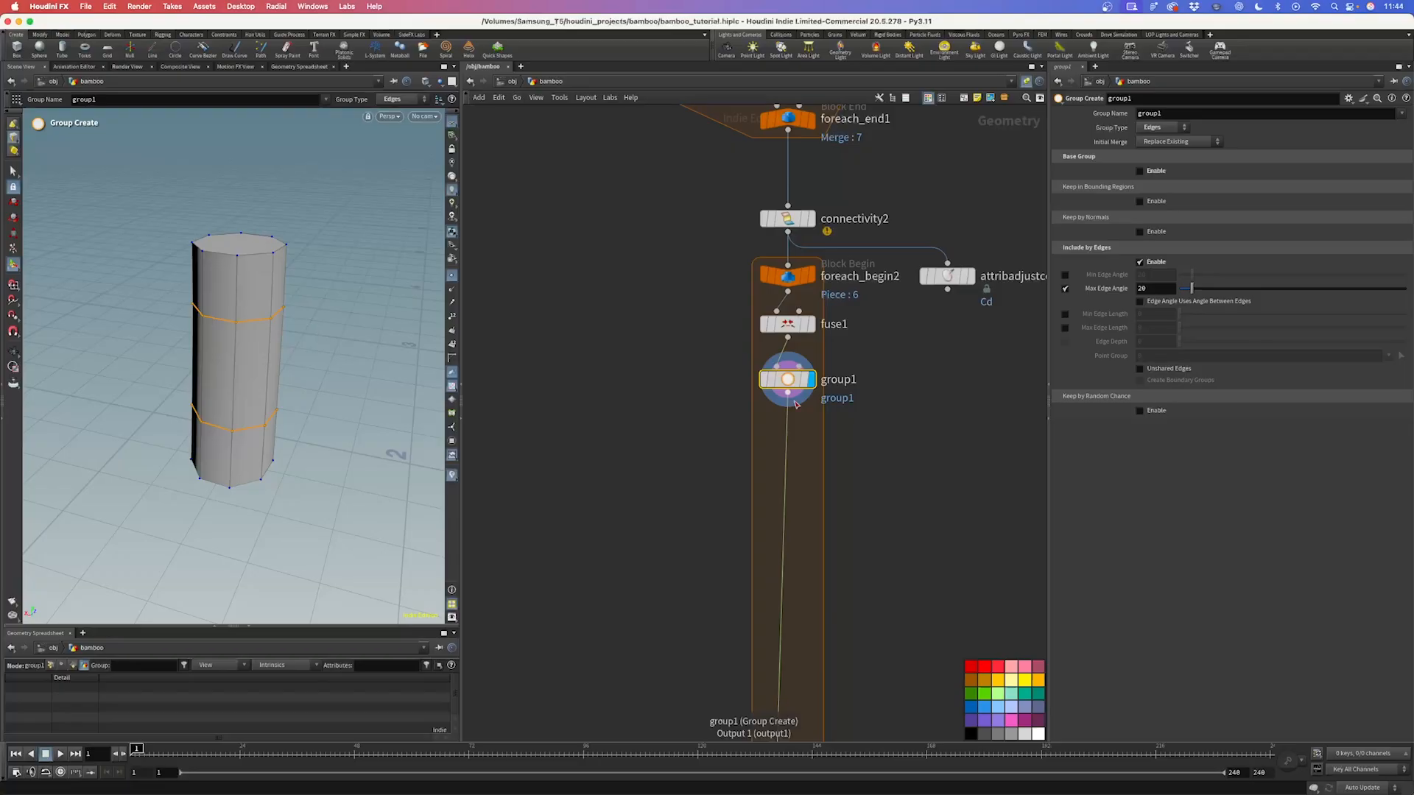
{"action": "double_click", "coordinate": [1198, 114]}
{"action": "type", "text": "edges"}
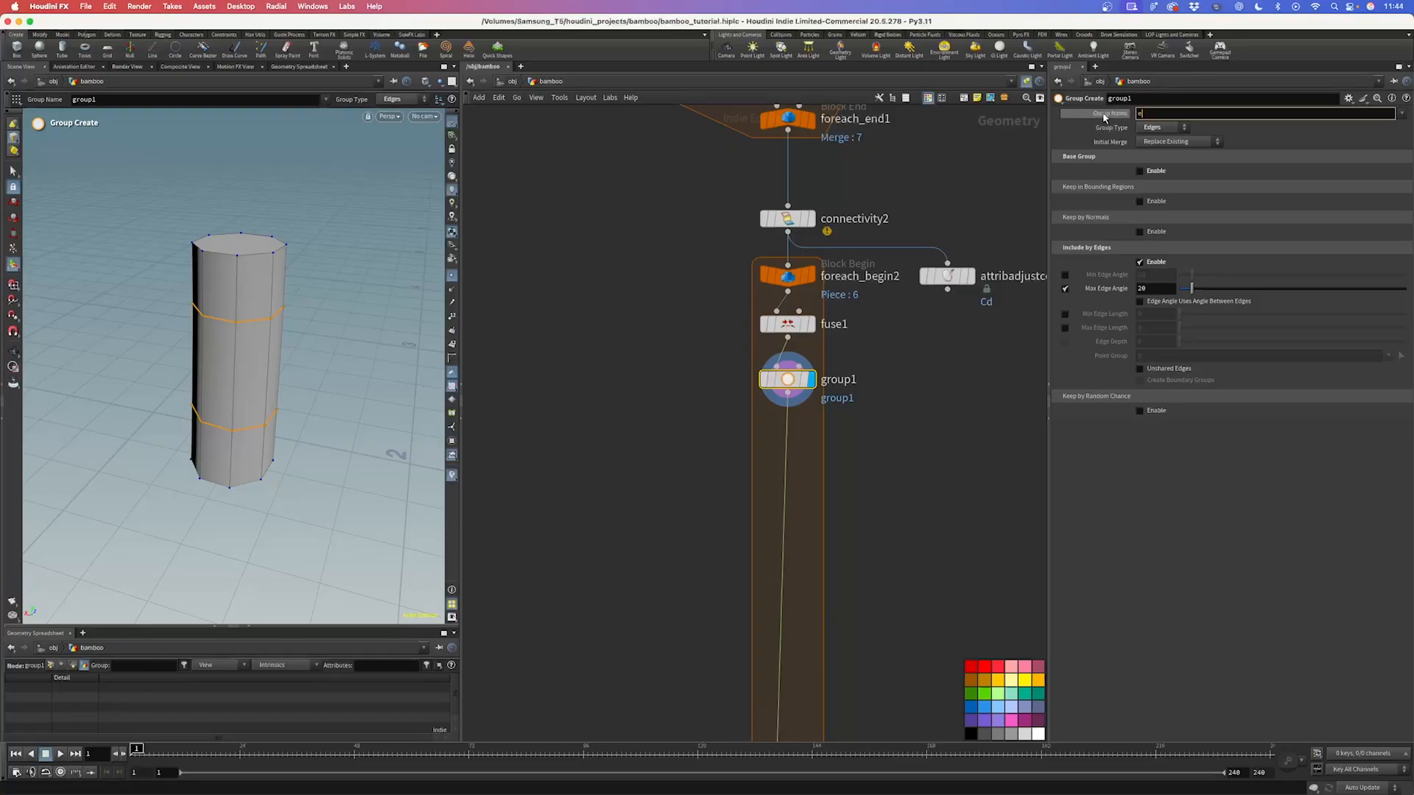
{"action": "key", "text": "Return"}
Step: Insert a Dissolve node below group1, restrict it to the edges group, and display it
{"action": "key", "text": "Tab"}
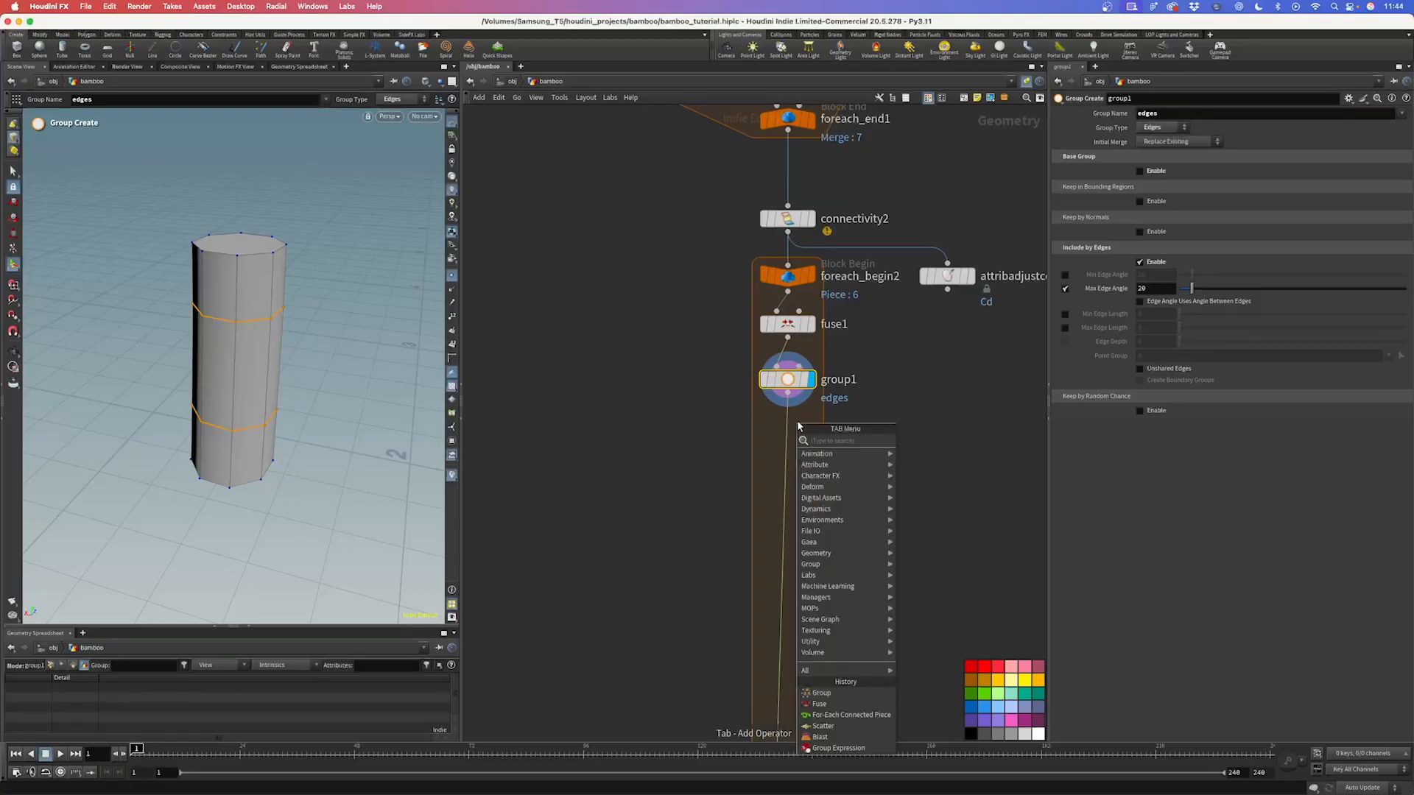
{"action": "type", "text": "dis"}
{"action": "key", "text": "Return"}
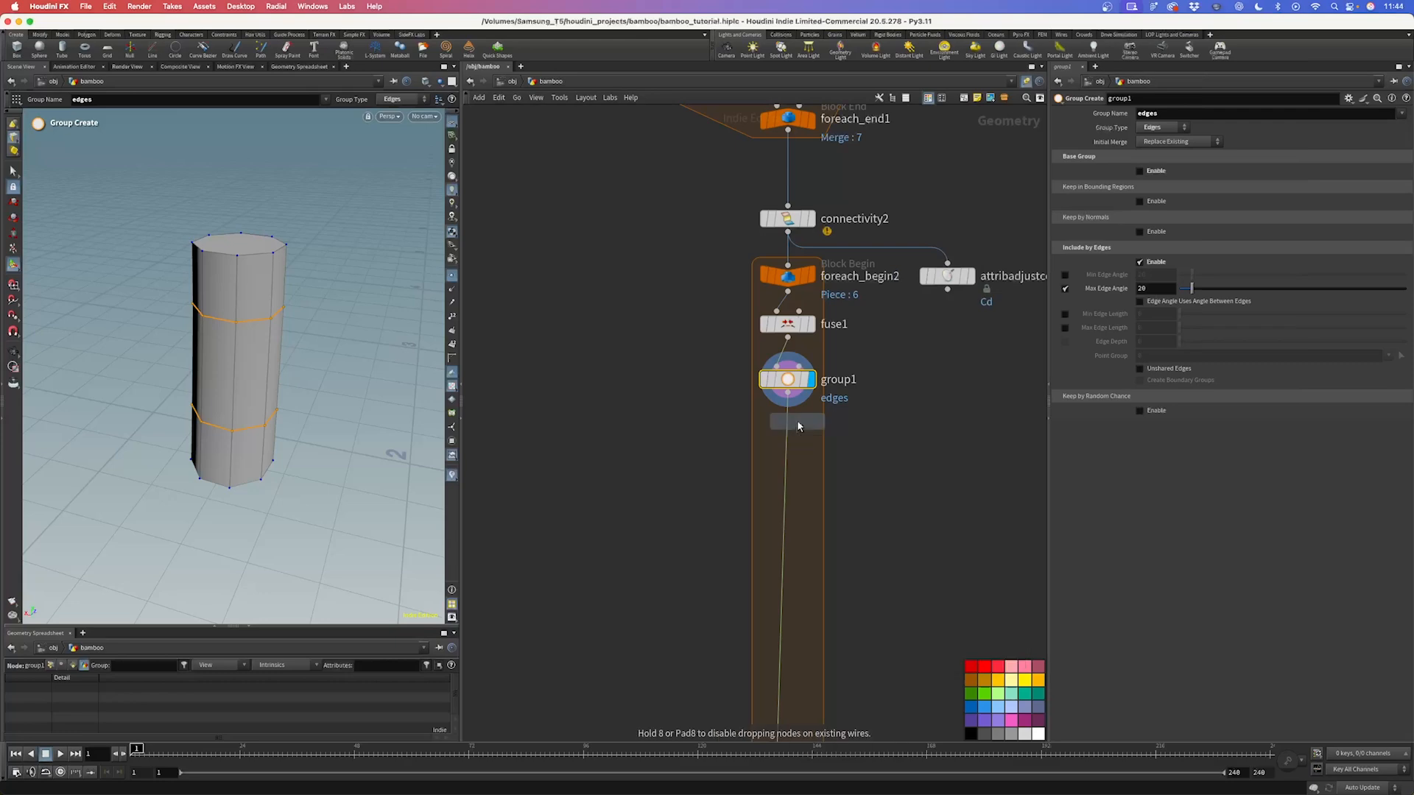
{"action": "left_click", "coordinate": [786, 426]}
{"action": "left_click", "coordinate": [1389, 115]}
{"action": "left_click", "coordinate": [1345, 197]}
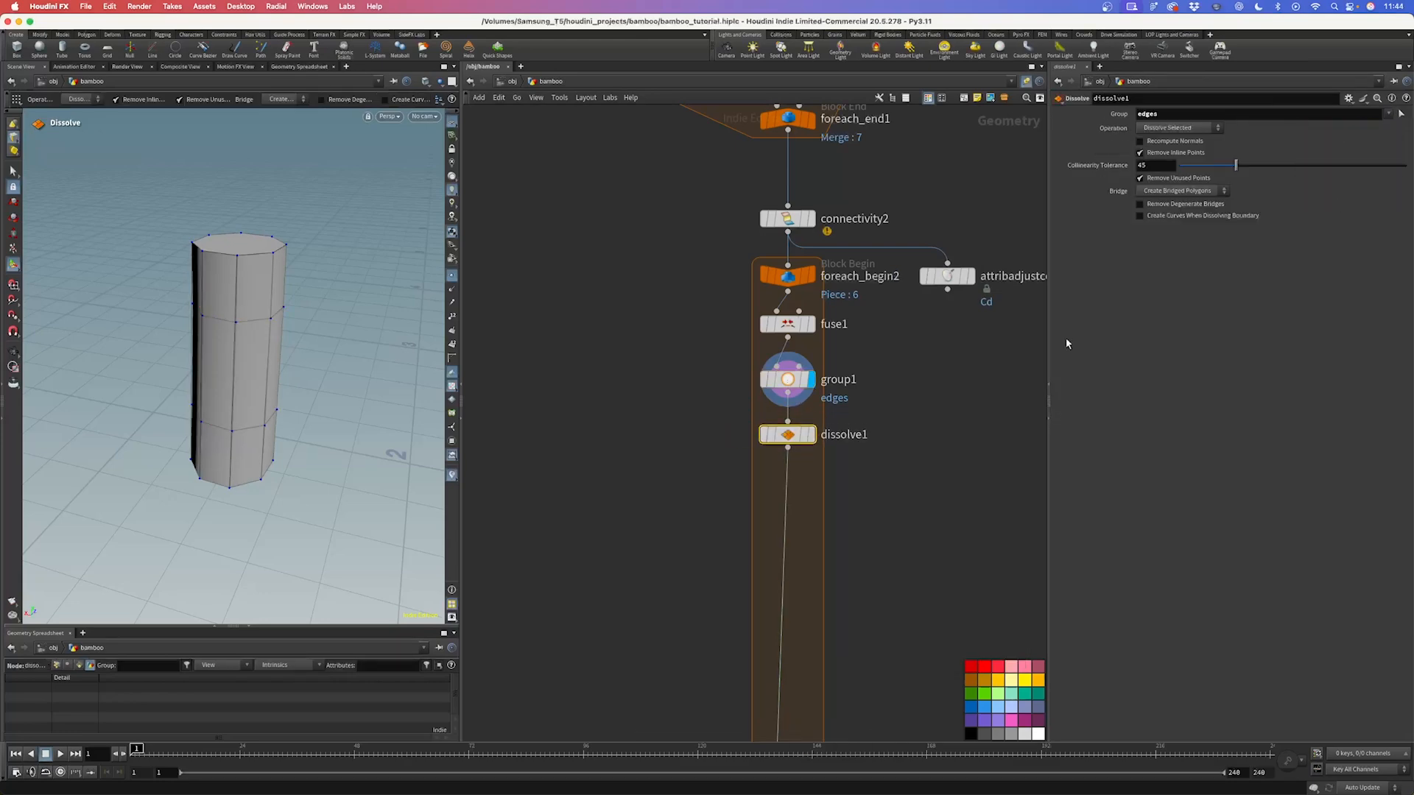
{"action": "left_click", "coordinate": [811, 435]}
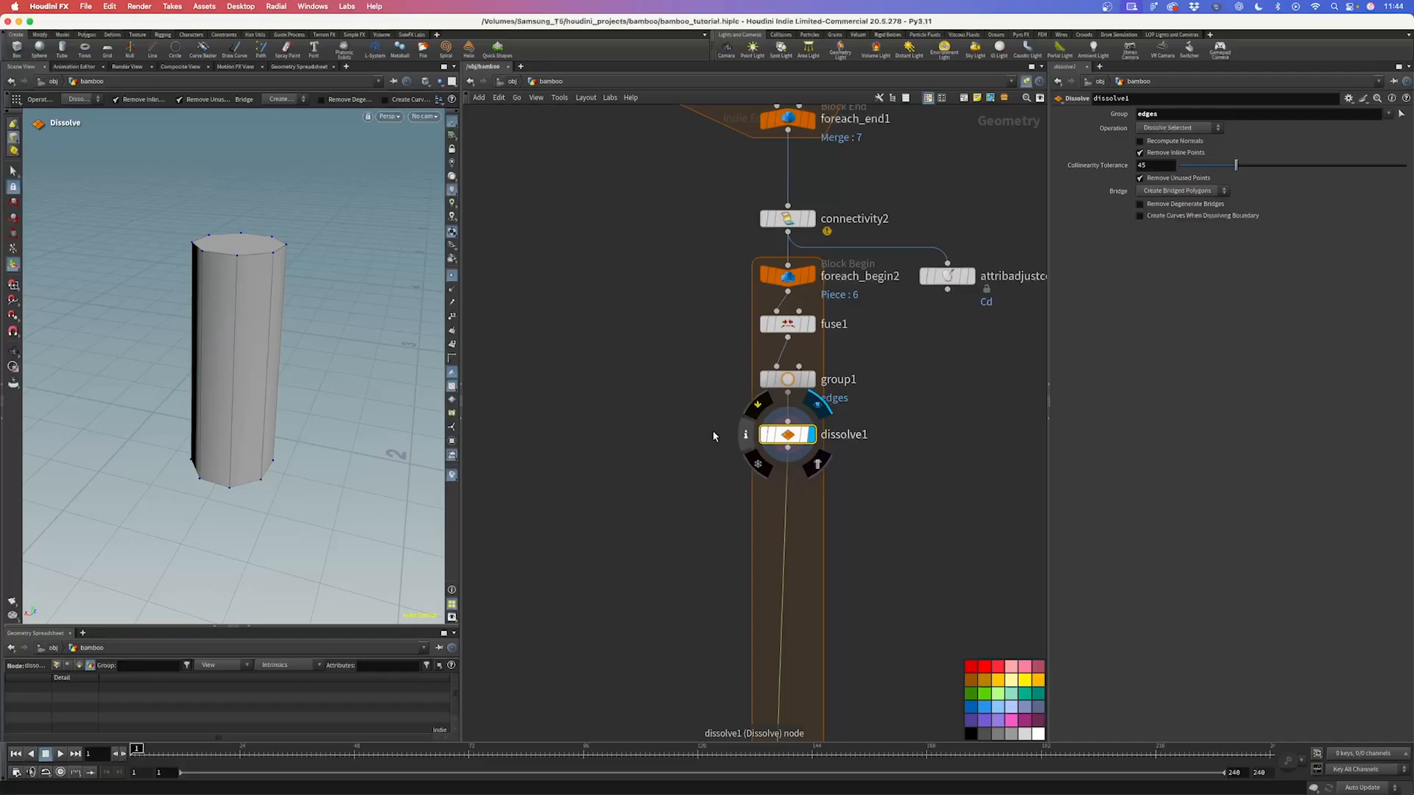
Step: Check voronoifracture1's interior and exterior group names and move foreach_end2 down to make room below dissolve1
{"action": "scroll", "coordinate": [236, 401], "scroll_direction": "down", "scroll_amount": 4}
{"action": "left_click_drag", "start_coordinate": [236, 401], "coordinate": [285, 382], "text": "alt"}
{"action": "scroll", "coordinate": [696, 347], "scroll_direction": "down", "scroll_amount": 6}
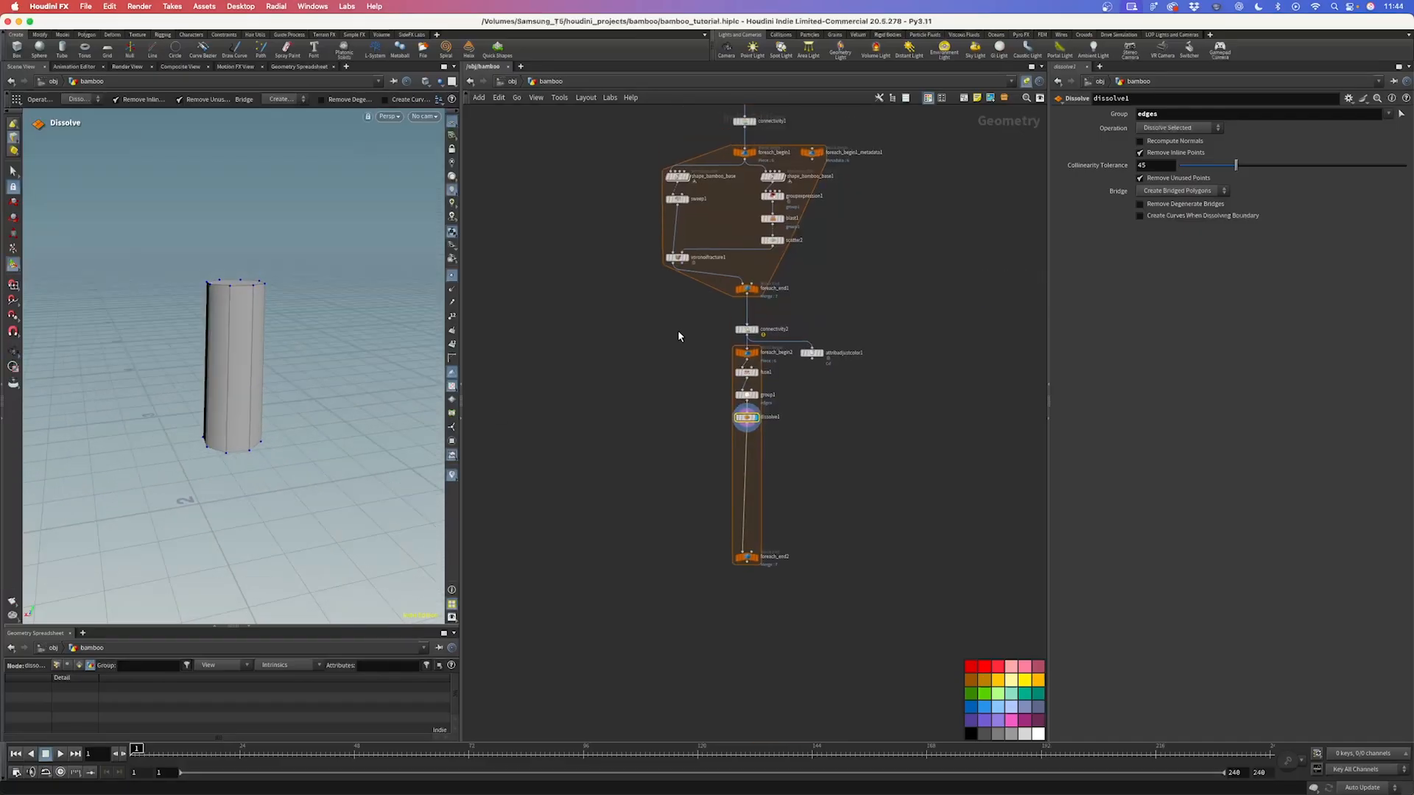
{"action": "scroll", "coordinate": [681, 276], "scroll_direction": "up", "scroll_amount": 2}
{"action": "left_click_drag", "start_coordinate": [625, 271], "coordinate": [696, 228]}
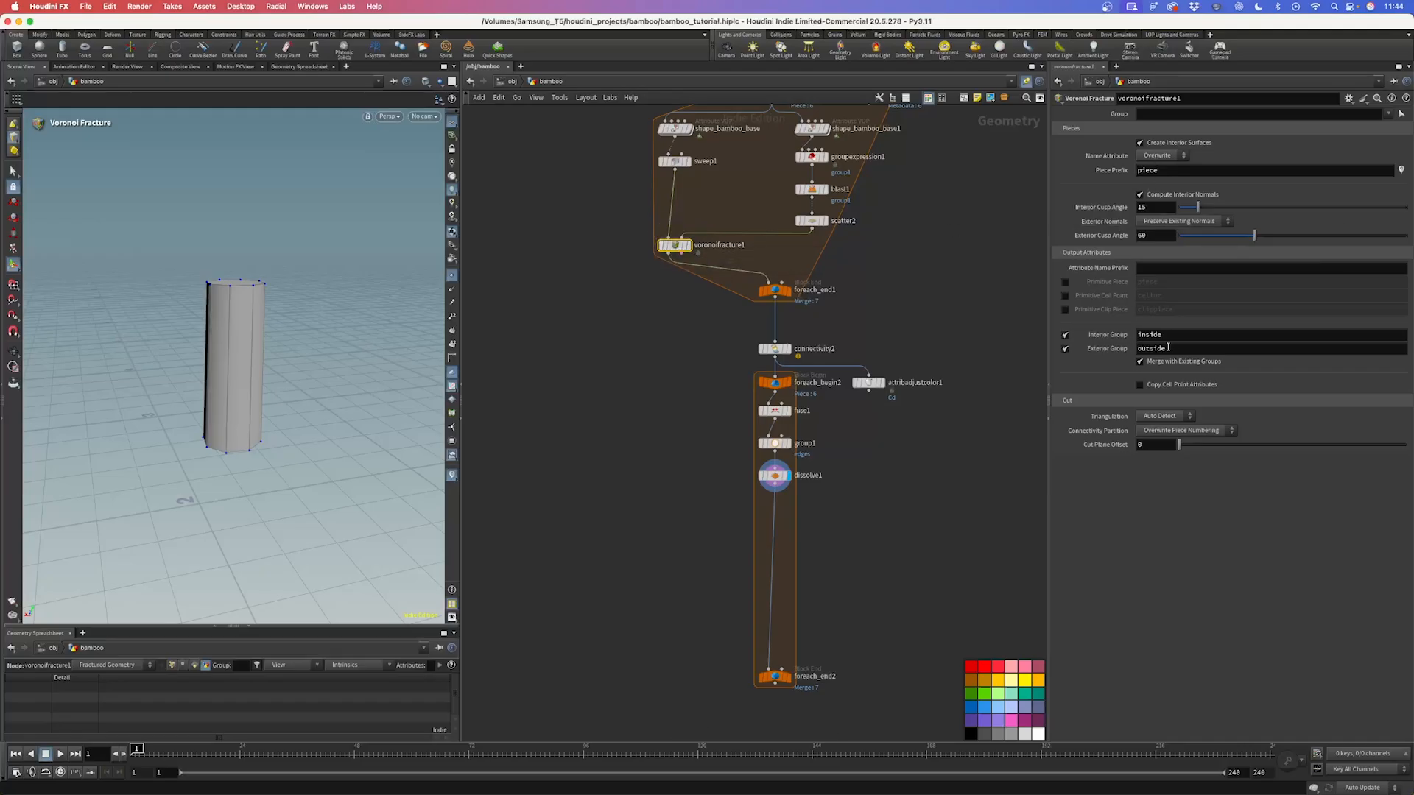
{"action": "middle_click", "coordinate": [775, 476]}
{"action": "middle_click_drag", "start_coordinate": [855, 531], "coordinate": [856, 386]}
{"action": "scroll", "coordinate": [847, 413], "scroll_direction": "up", "scroll_amount": 3}
{"action": "left_click_drag", "start_coordinate": [752, 567], "coordinate": [752, 681]}
{"action": "scroll", "coordinate": [759, 340], "scroll_direction": "up", "scroll_amount": 3}
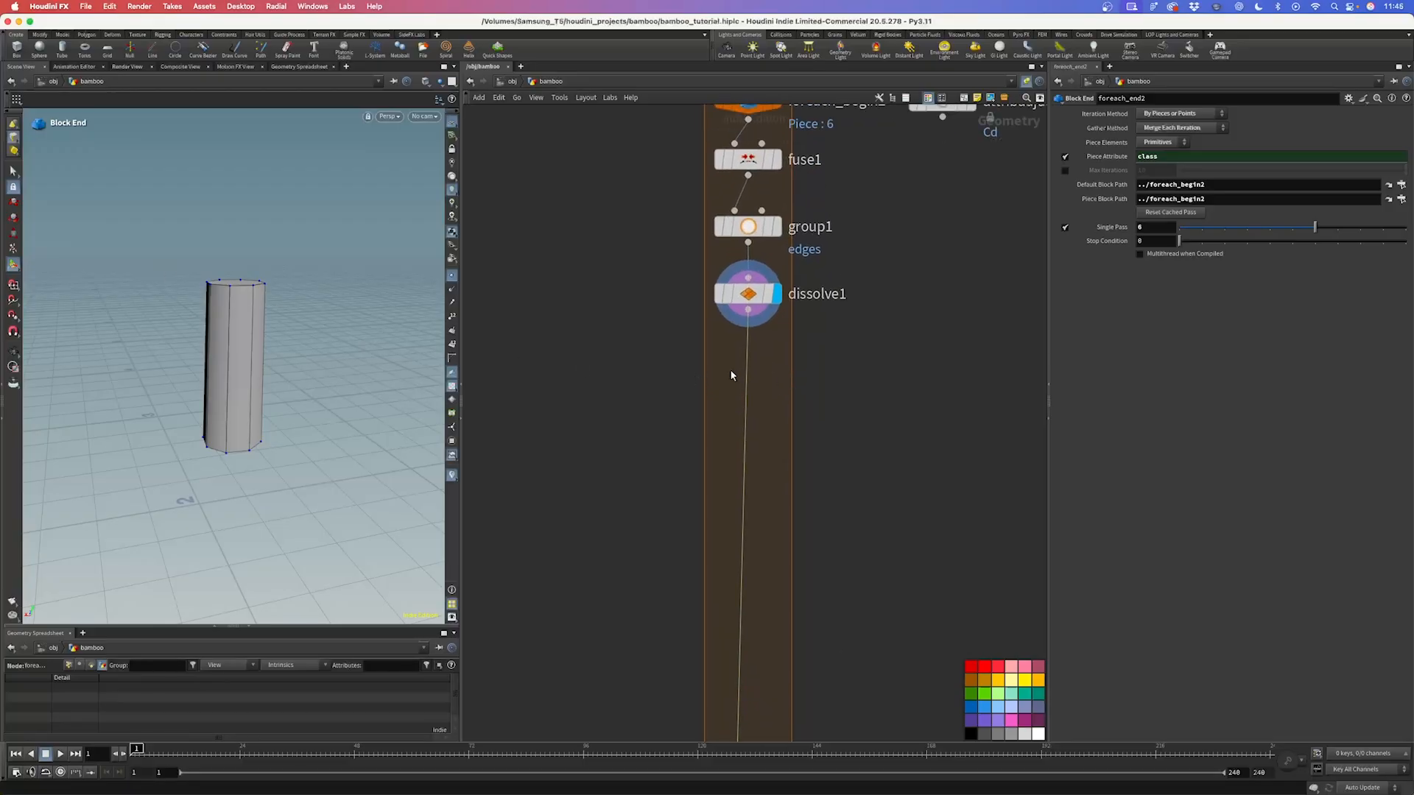
Step: Insert and display a PolyExtrude below dissolve1, applied to the outside group with an inset of 0.01
{"action": "key", "text": "Tab"}
{"action": "type", "text": "polyex"}
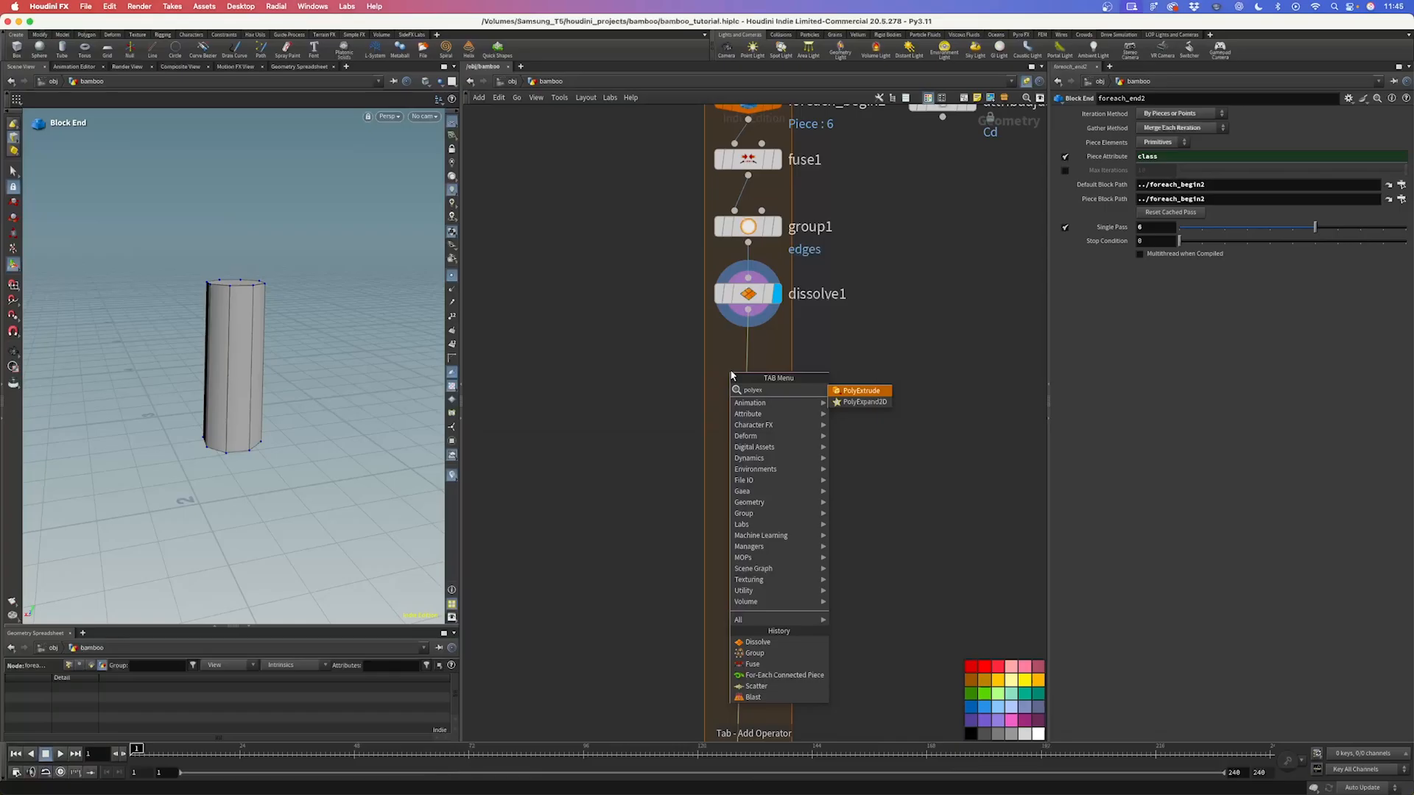
{"action": "key", "text": "Return"}
{"action": "left_click", "coordinate": [730, 372]}
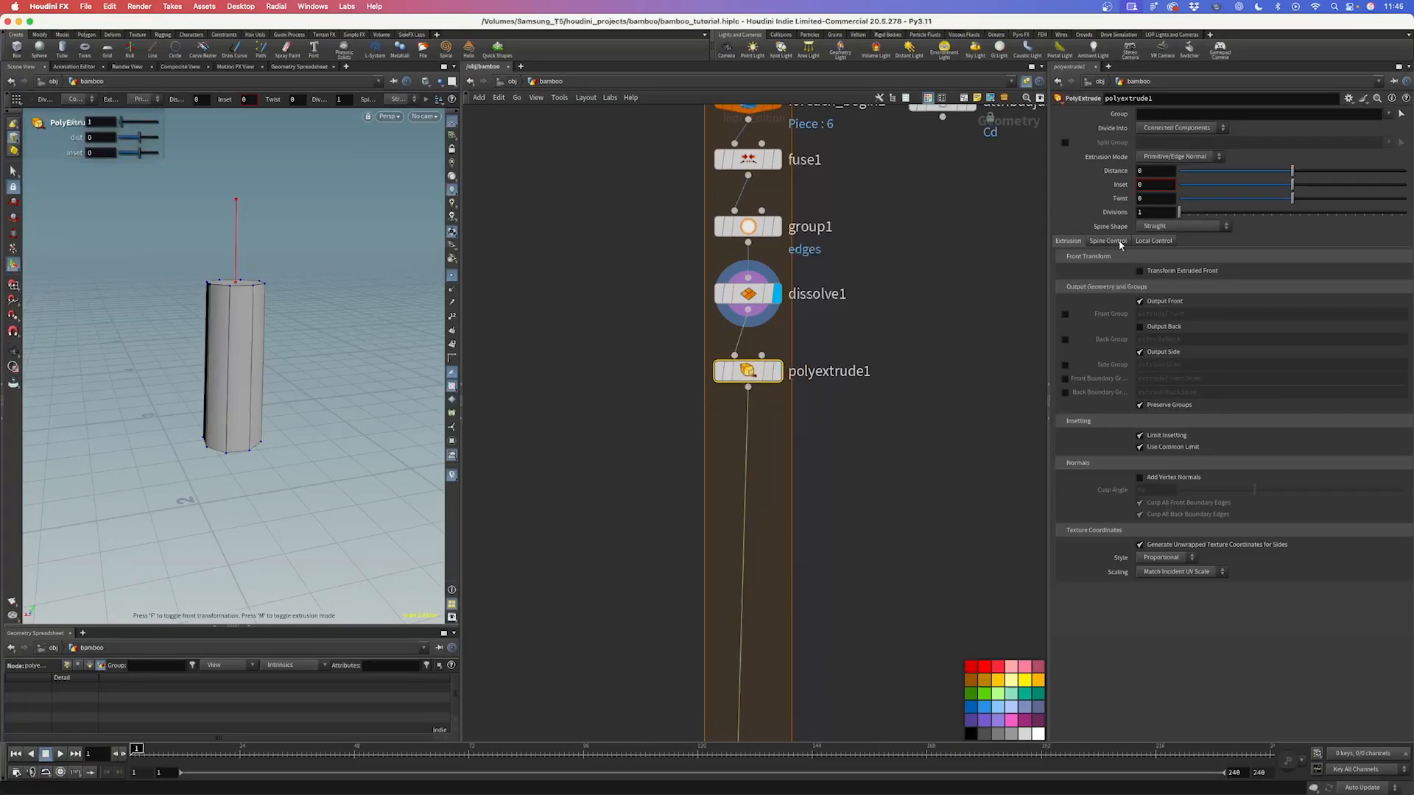
{"action": "left_click", "coordinate": [1391, 115]}
{"action": "left_click", "coordinate": [1377, 126]}
{"action": "left_click", "coordinate": [779, 372]}
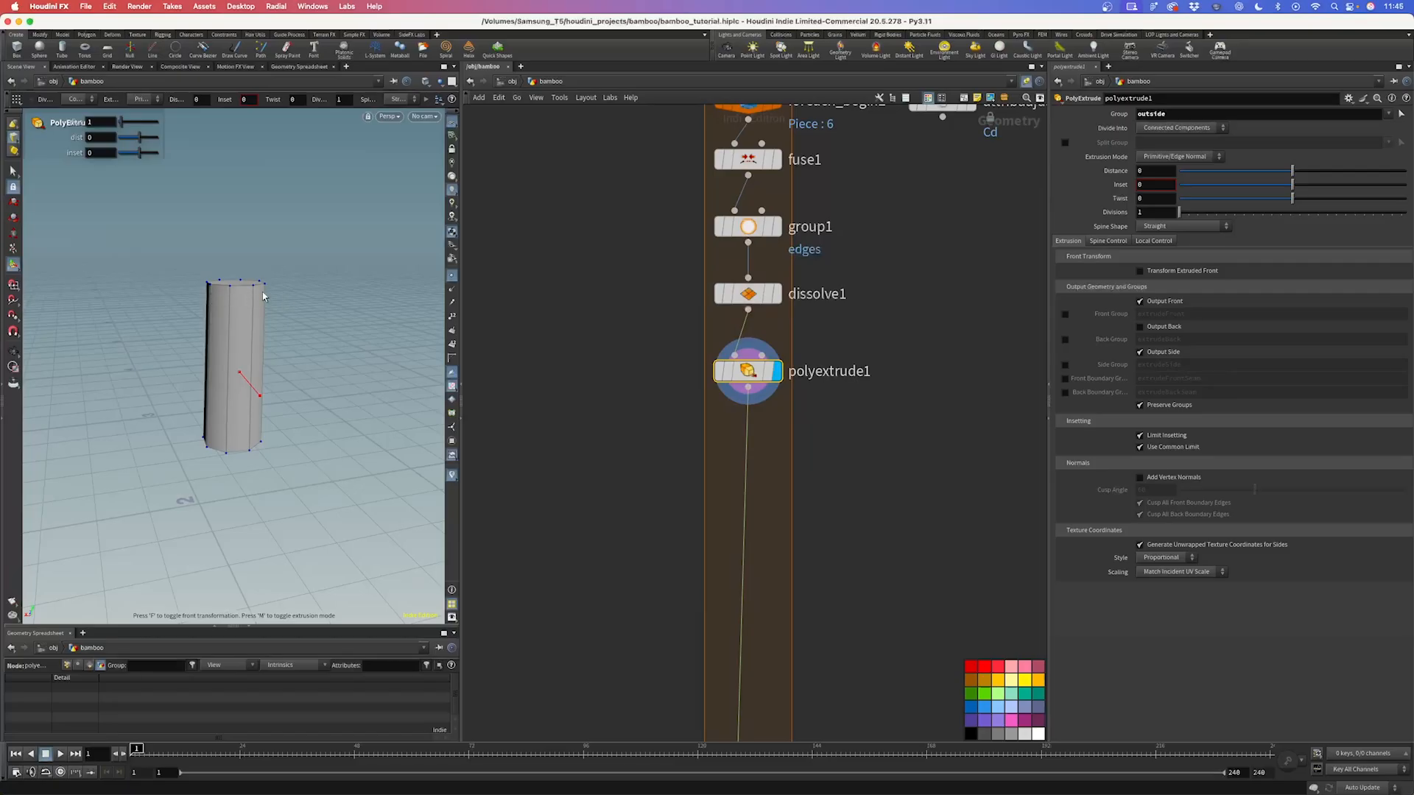
{"action": "left_click", "coordinate": [1152, 189]}
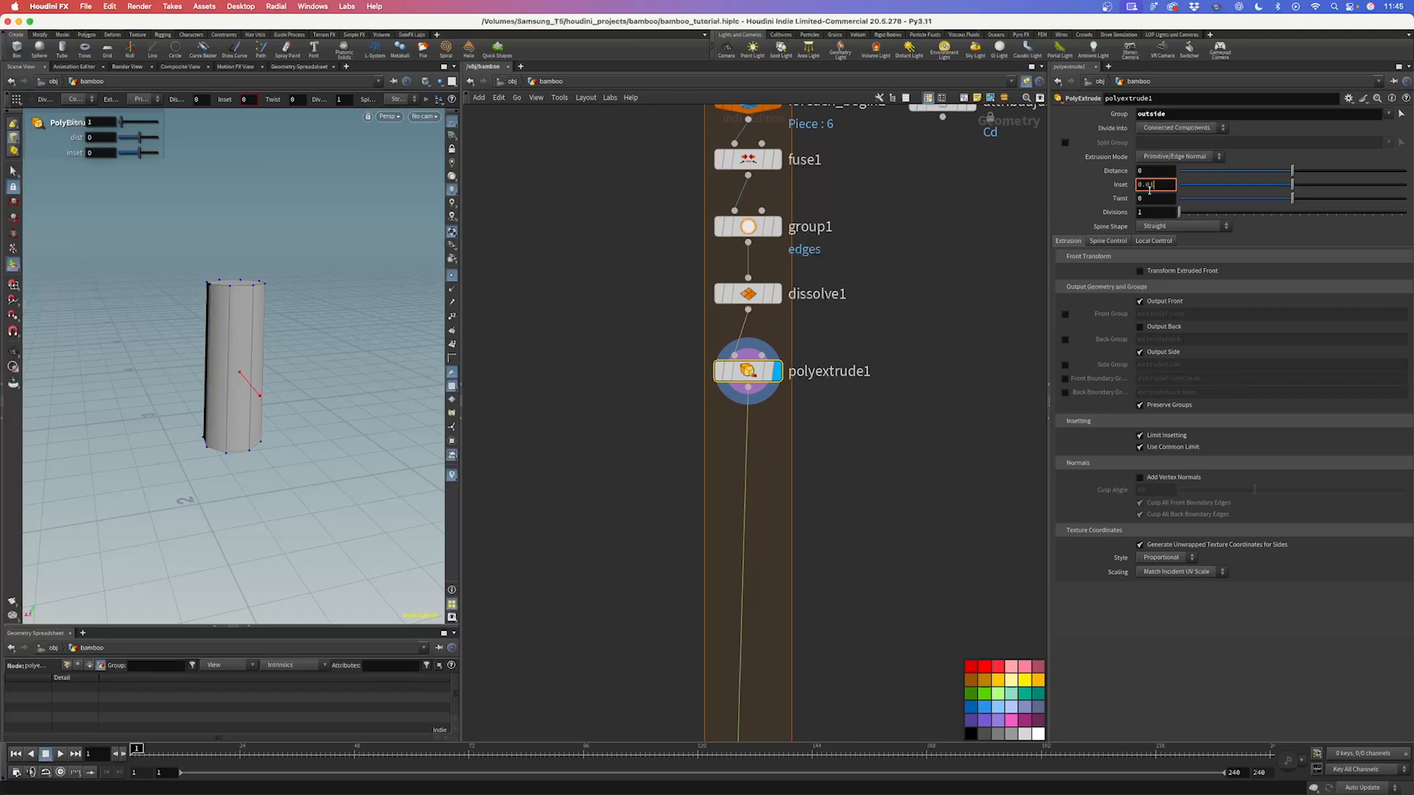
{"action": "key", "text": "Return"}
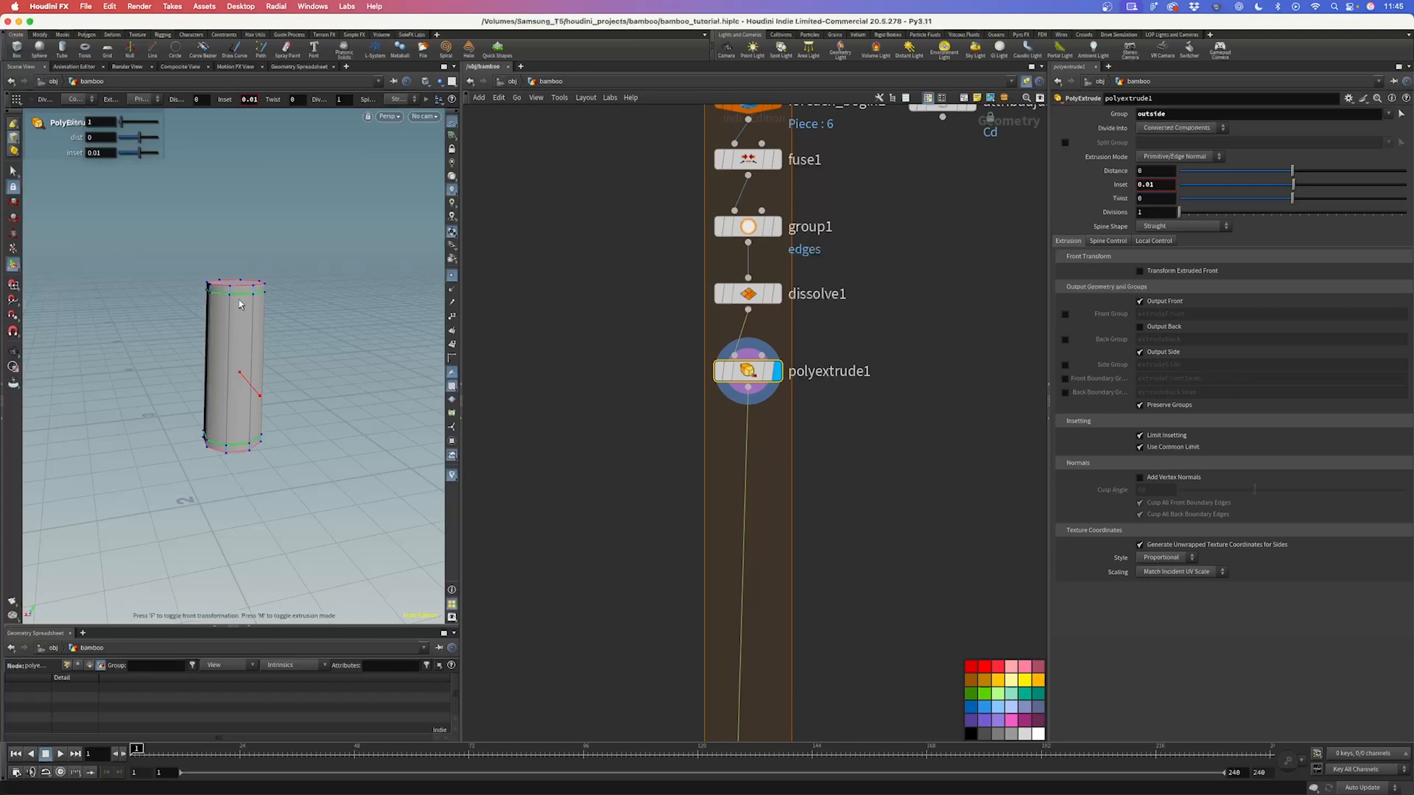
Step: Output the PolyExtrude's front faces as a group named Side and rename the node Side
{"action": "scroll", "coordinate": [238, 298], "scroll_direction": "up", "scroll_amount": 4}
{"action": "left_click_drag", "start_coordinate": [238, 299], "coordinate": [278, 300], "text": "alt"}
{"action": "left_click", "coordinate": [1065, 315]}
{"action": "double_click", "coordinate": [1142, 314]}
{"action": "type", "text": "Side"}
{"action": "double_click", "coordinate": [812, 374]}
{"action": "type", "text": "Side"}
{"action": "key", "text": "Return"}
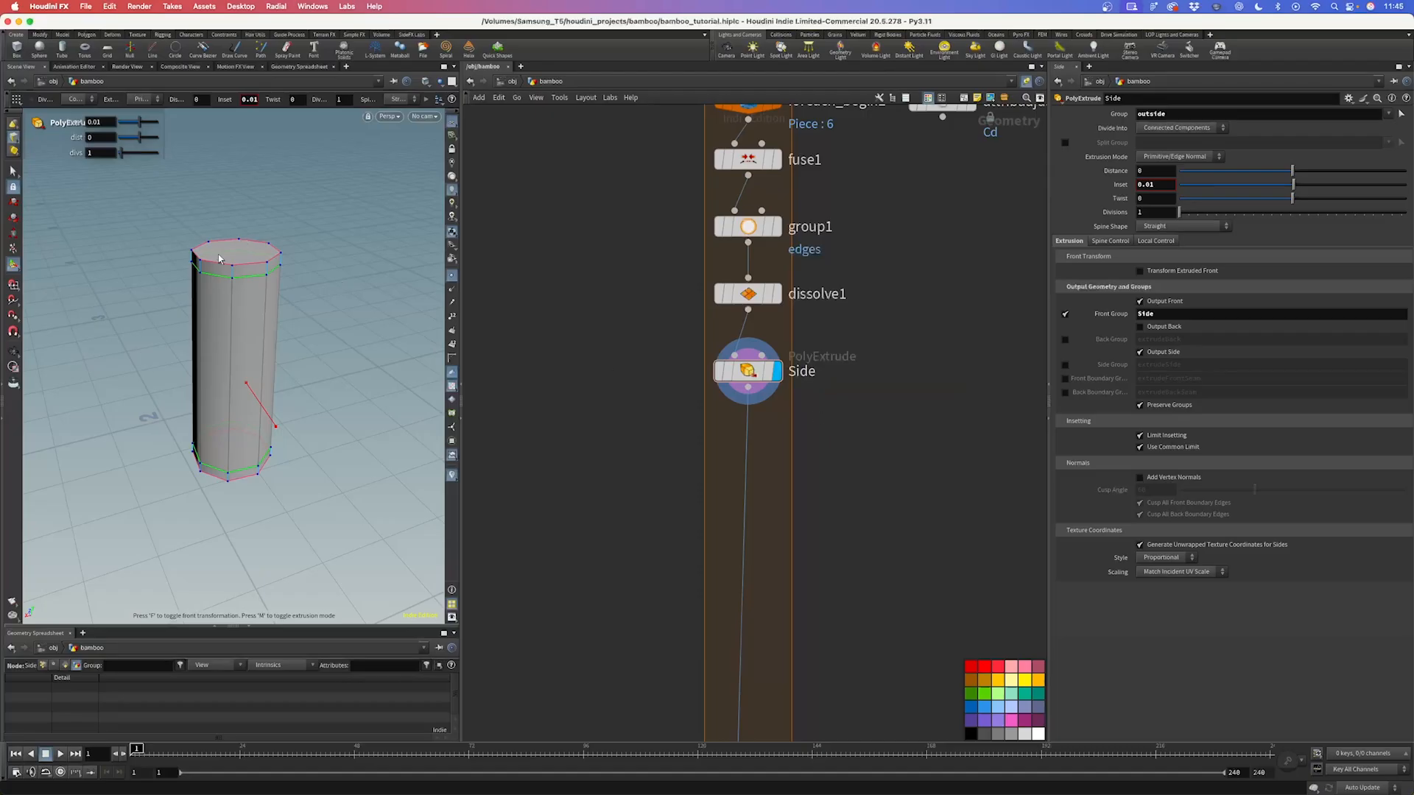
Step: Duplicate the Side node below itself, apply it to the inside group, and name both its front group and the node Cap
{"action": "left_click_drag", "start_coordinate": [748, 371], "coordinate": [751, 448], "text": "alt"}
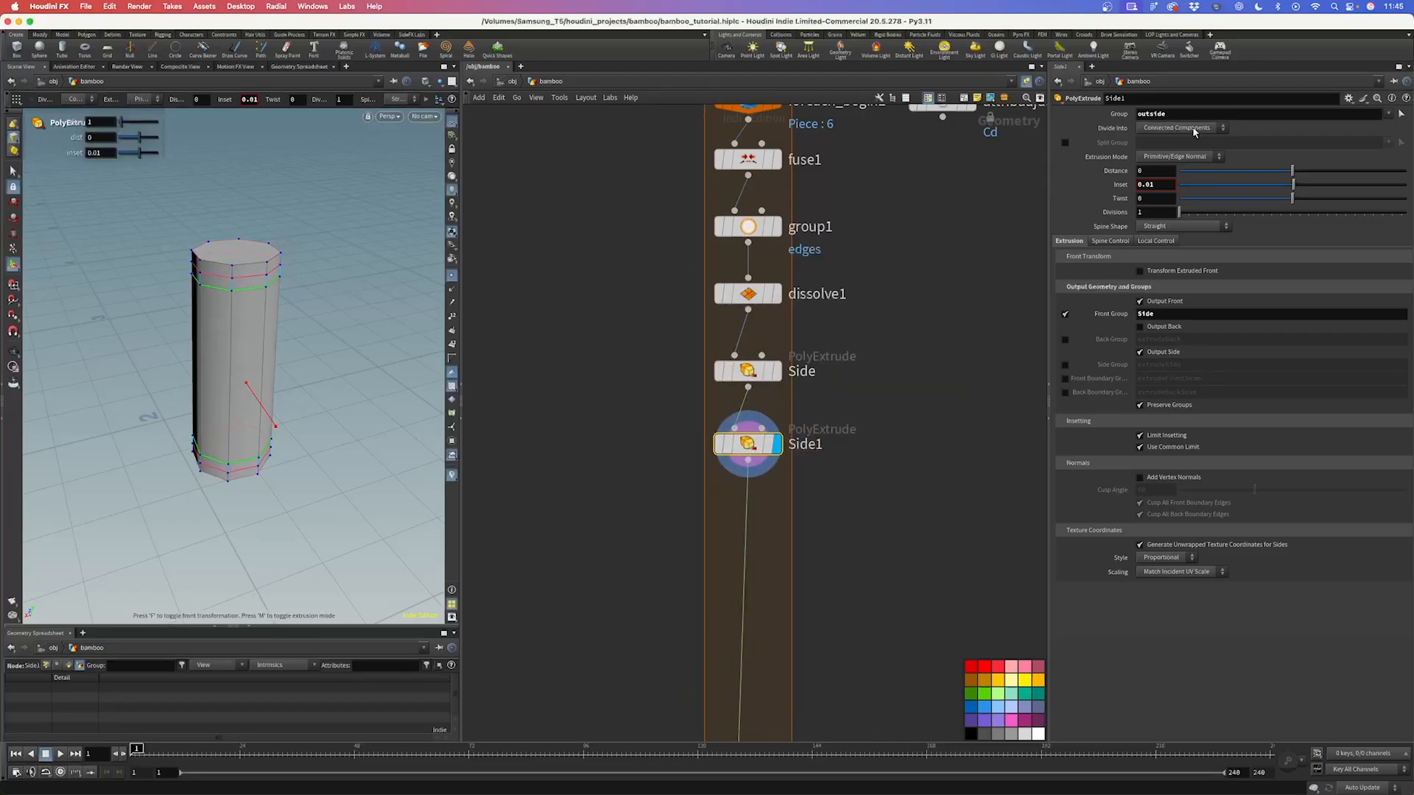
{"action": "left_click_drag", "start_coordinate": [1133, 114], "coordinate": [1131, 120]}
{"action": "type", "text": "in"}
{"action": "key", "text": "Return"}
{"action": "type", "text": "Cap"}
{"action": "key", "text": "Return"}
{"action": "double_click", "coordinate": [818, 446]}
{"action": "type", "text": "Cap"}
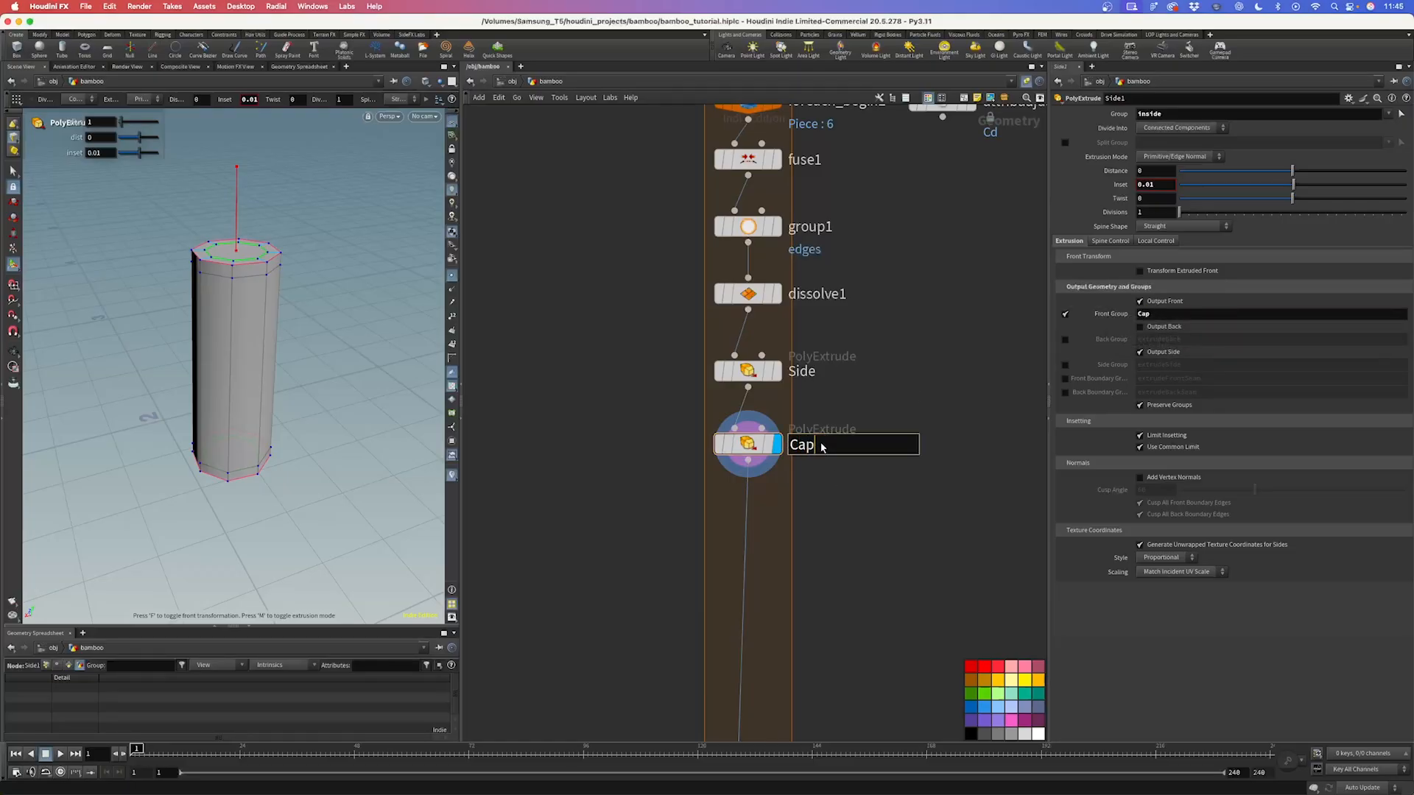
{"action": "key", "text": "Return"}
Step: Insert another PolyExtrude below Cap, rename it Move_caps, display it, and save the scene
{"action": "key", "text": "Tab"}
{"action": "type", "text": "polyext"}
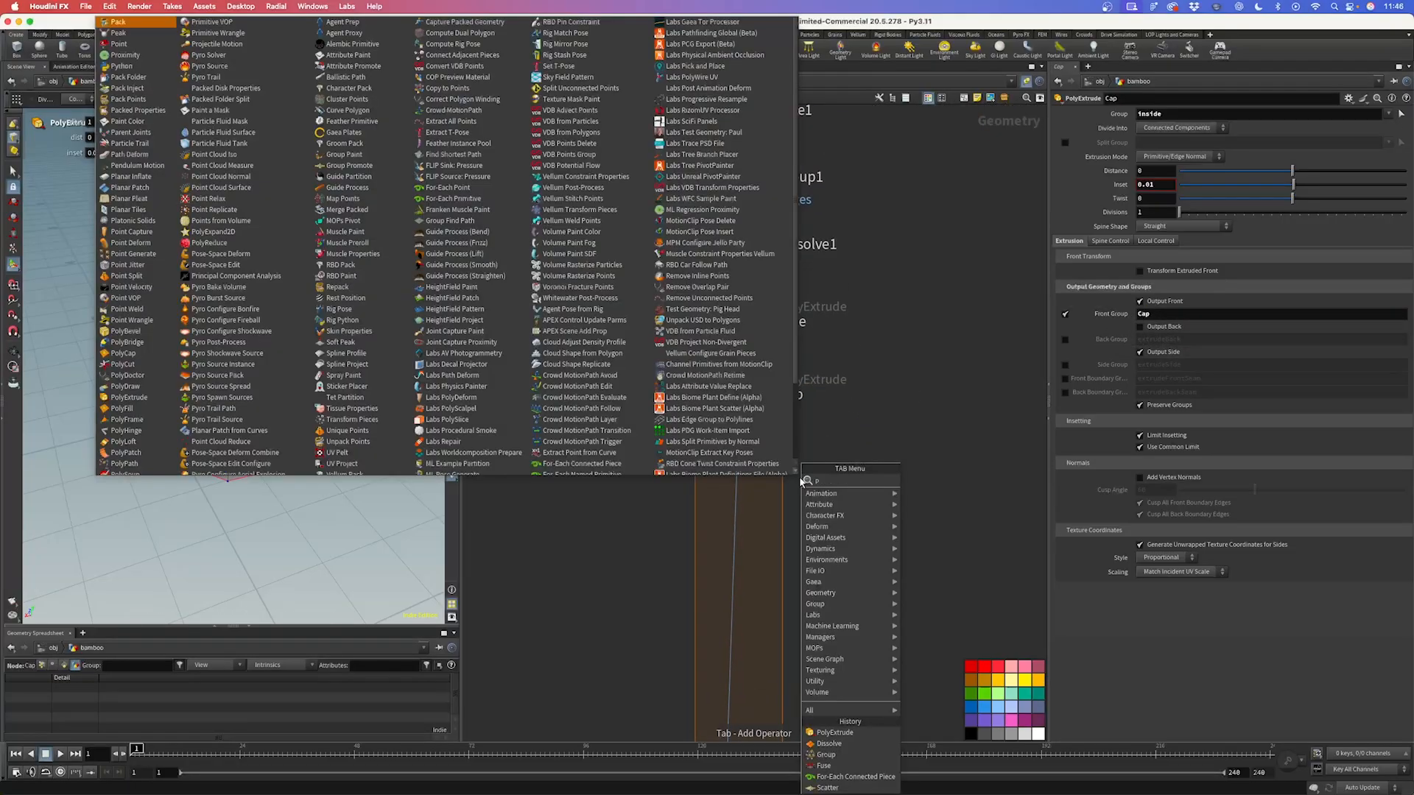
{"action": "key", "text": "Return"}
{"action": "left_click", "coordinate": [800, 482]}
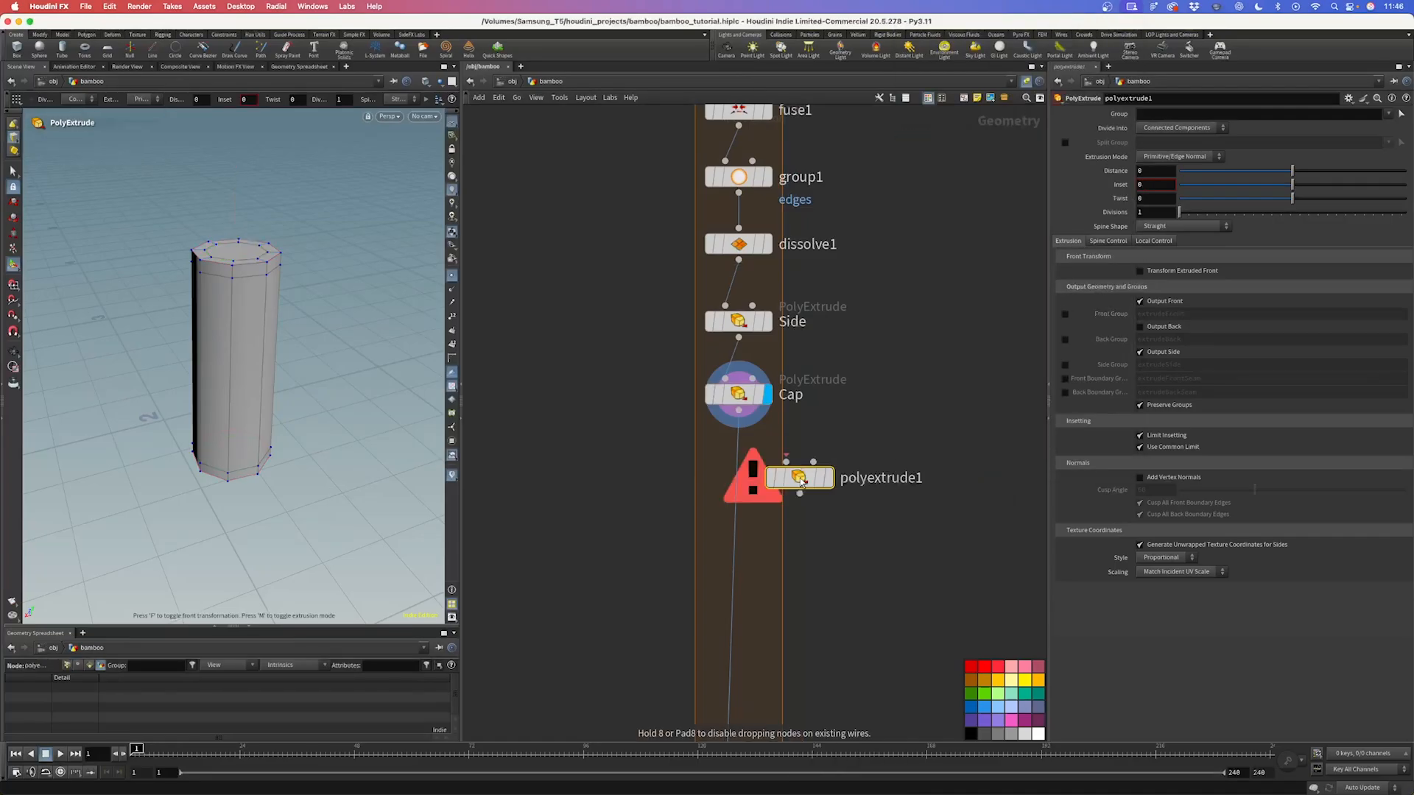
{"action": "double_click", "coordinate": [803, 463]}
{"action": "type", "text": "Move_caps"}
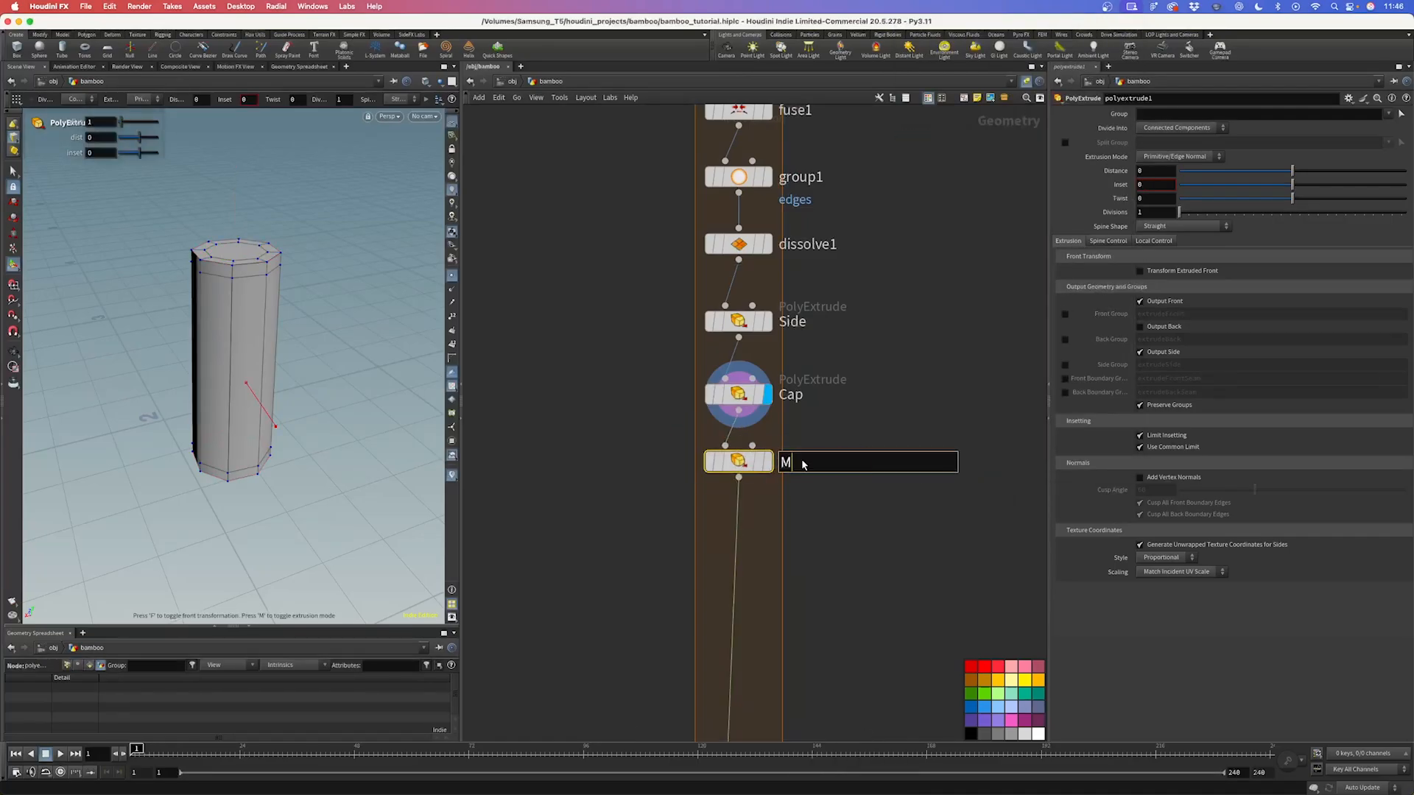
{"action": "key", "text": "Return"}
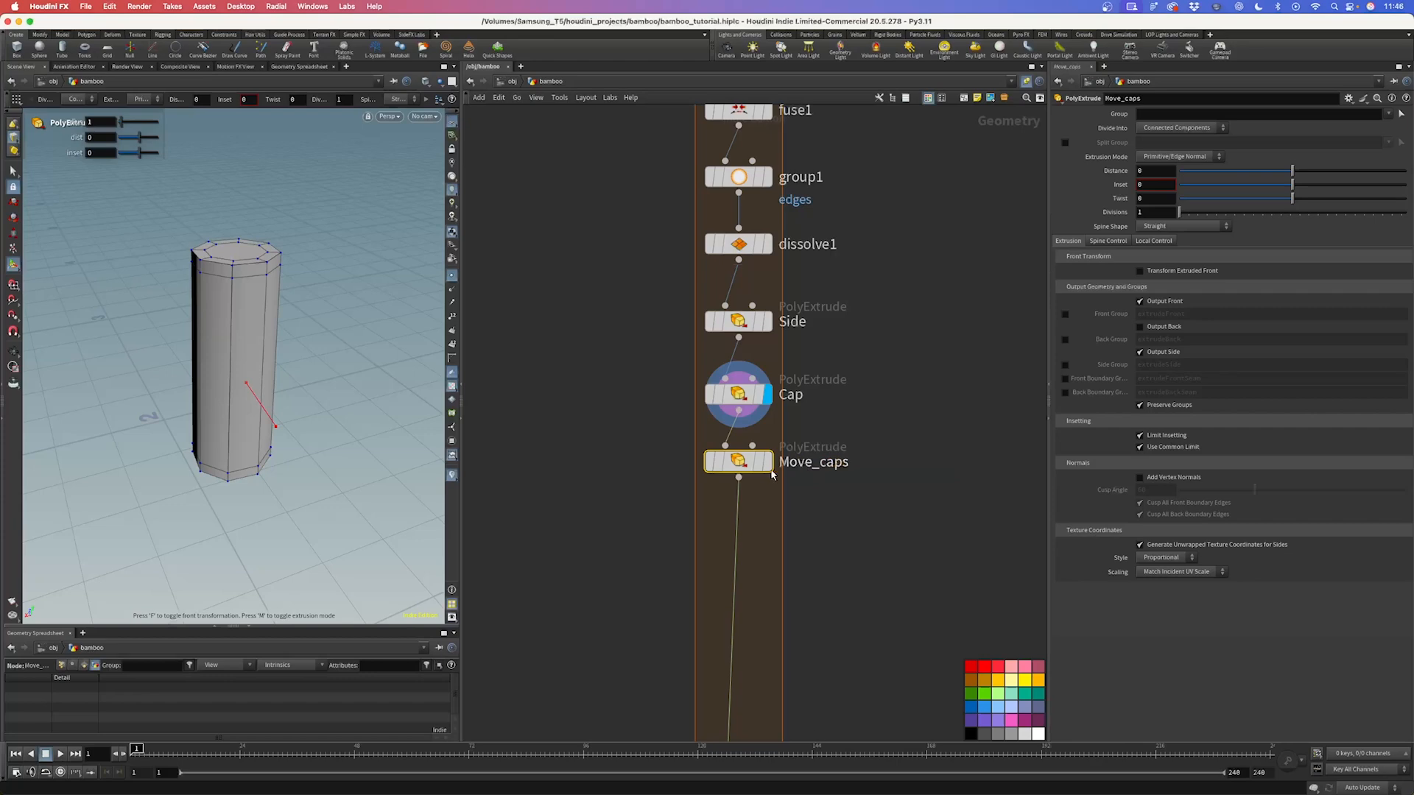
{"action": "left_click", "coordinate": [769, 462]}
{"action": "key", "text": "super+s"}
Step: Apply Move_caps to the Cap group and set its extrusion distance to about -0.024
{"action": "left_click", "coordinate": [1389, 116]}
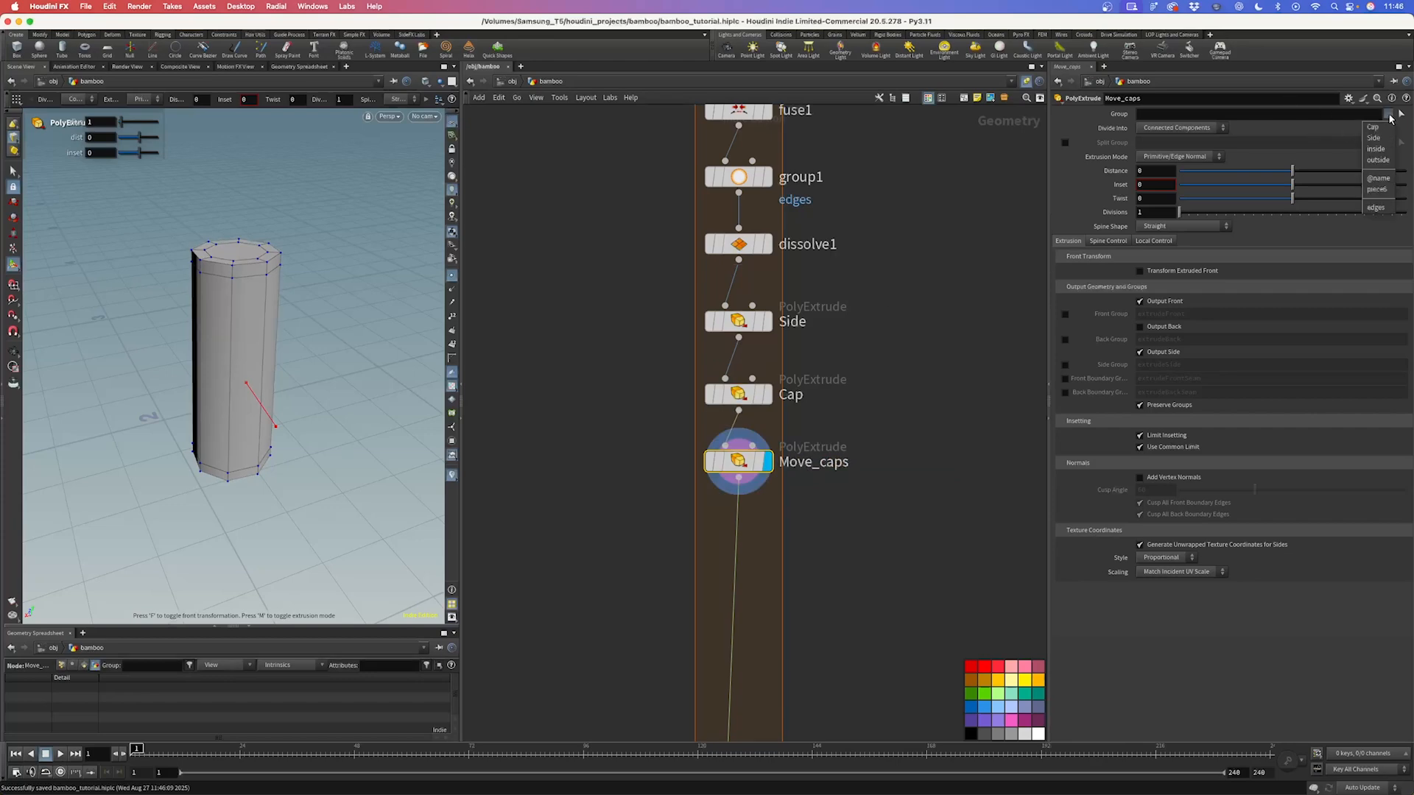
{"action": "left_click", "coordinate": [1382, 127]}
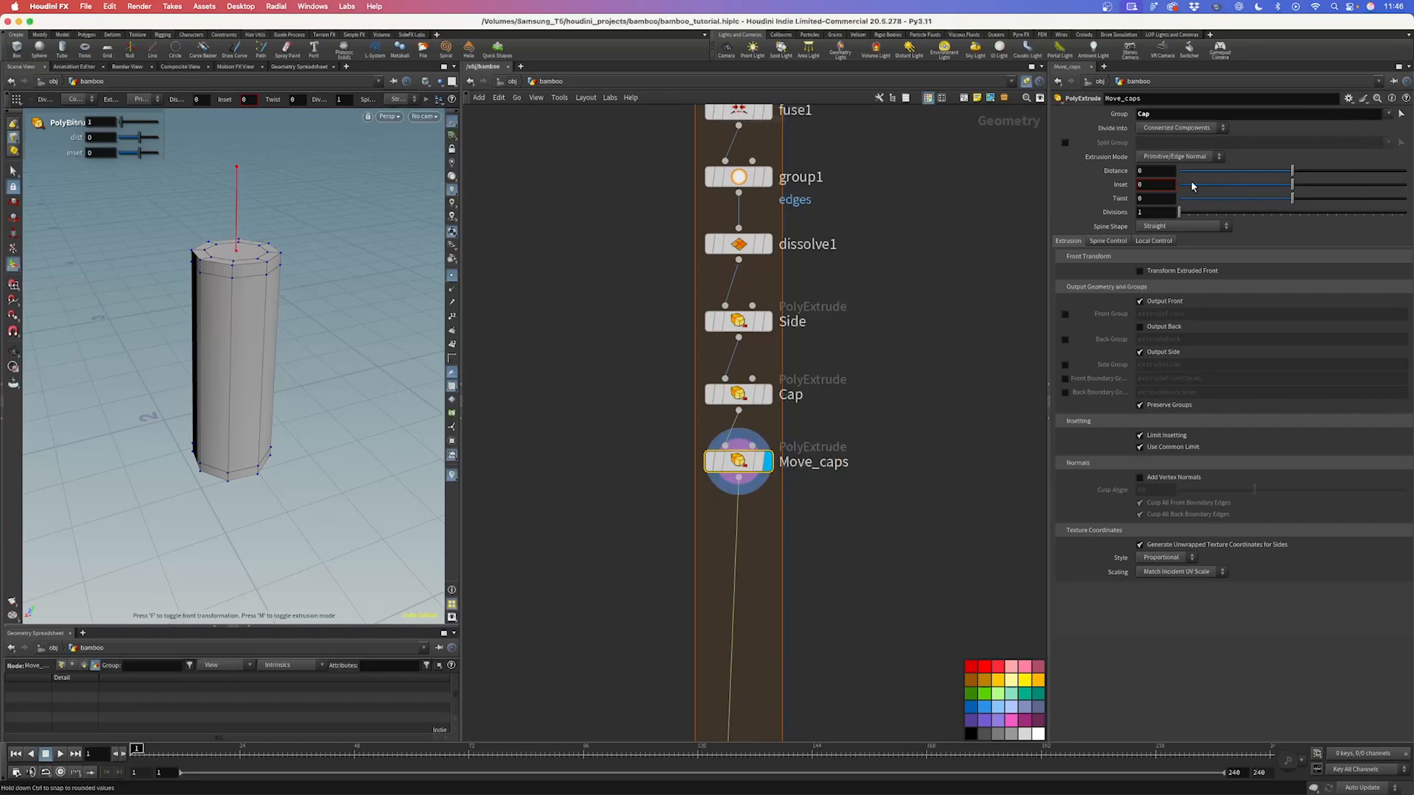
{"action": "left_click_drag", "start_coordinate": [1291, 173], "coordinate": [1290, 173]}
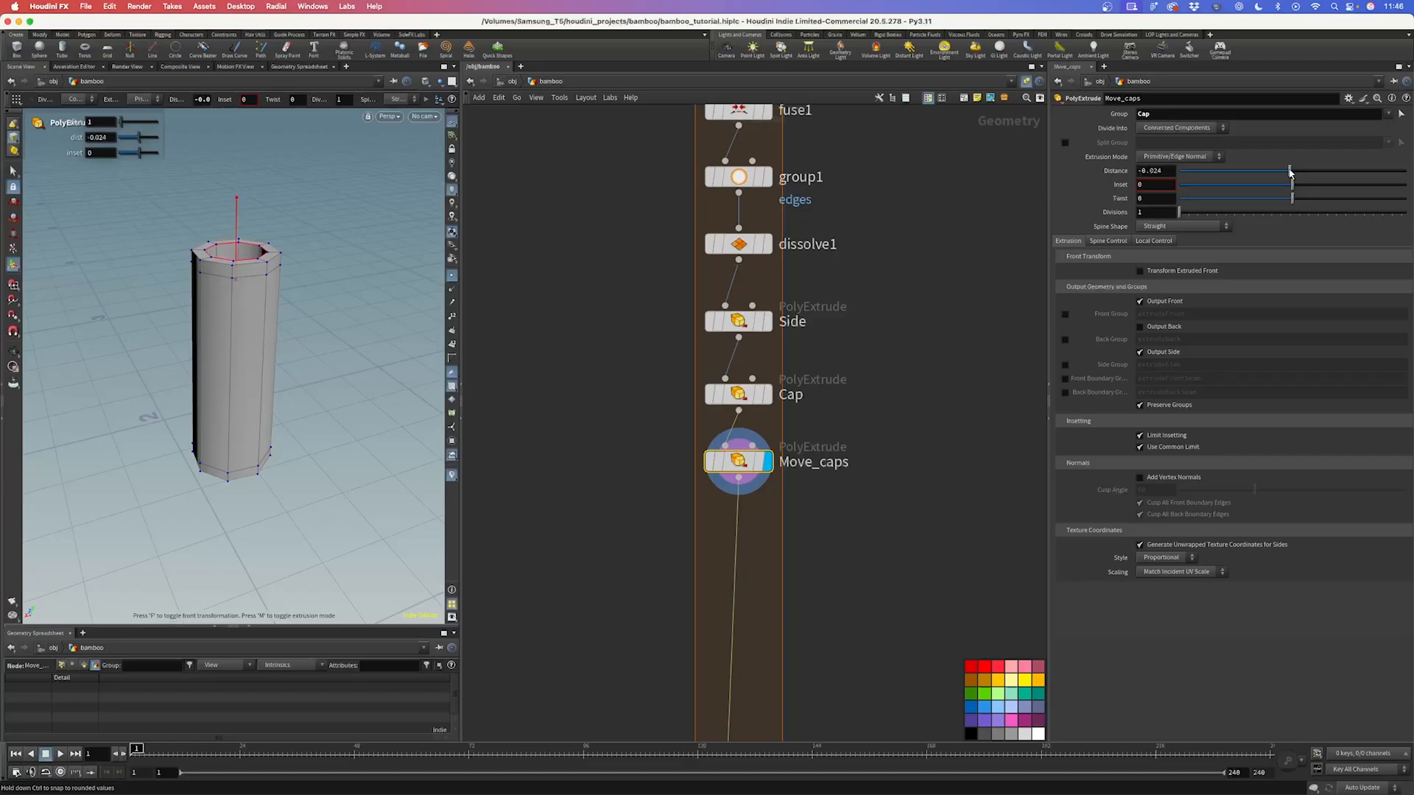
Step: Set the extrusion distance of Move_caps to -0.02
{"action": "left_click", "coordinate": [1164, 170]}
{"action": "key", "text": "BackSpace"}
{"action": "key", "text": "Return"}
{"action": "left_click", "coordinate": [739, 394]}
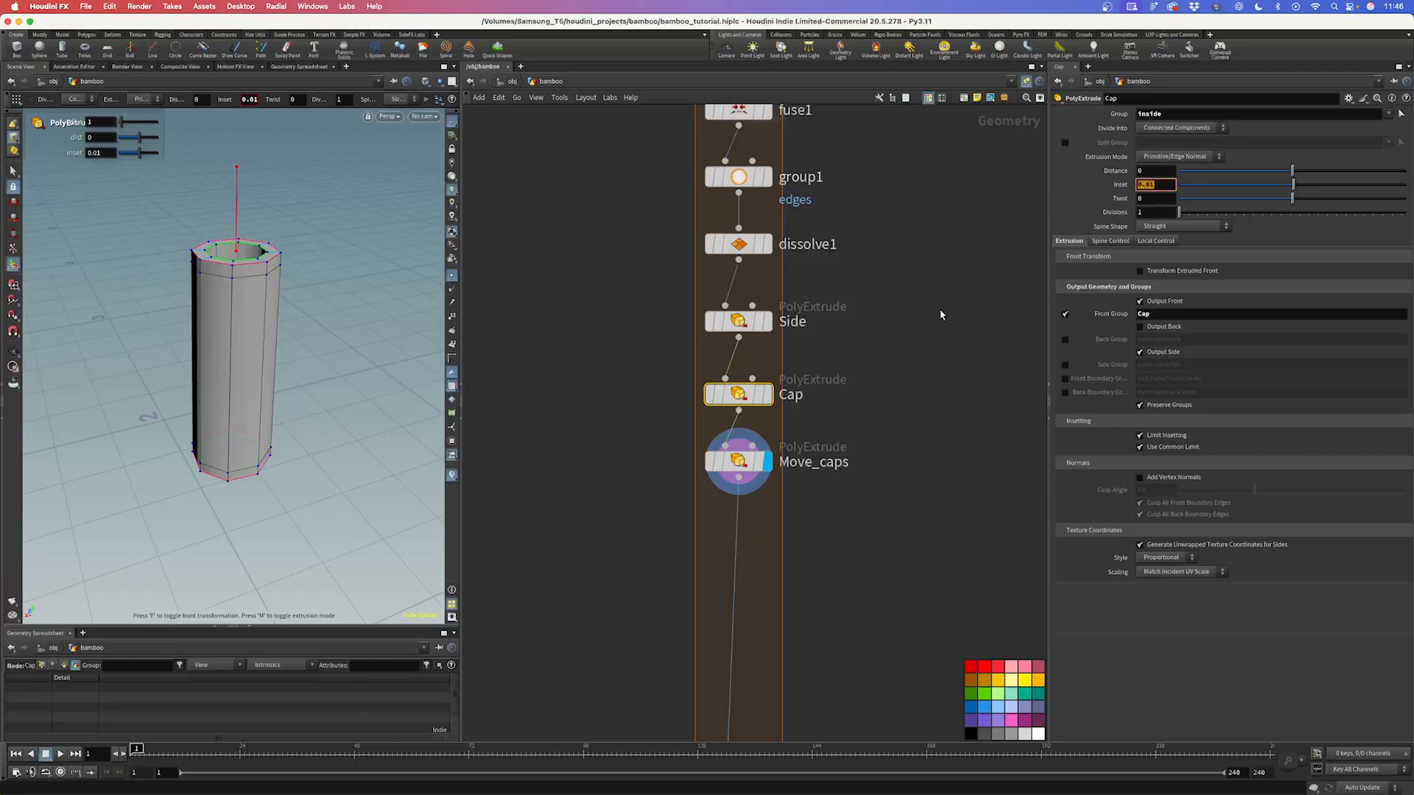
{"action": "left_click", "coordinate": [737, 462]}
{"action": "left_click_drag", "start_coordinate": [244, 257], "coordinate": [234, 277], "text": "alt"}
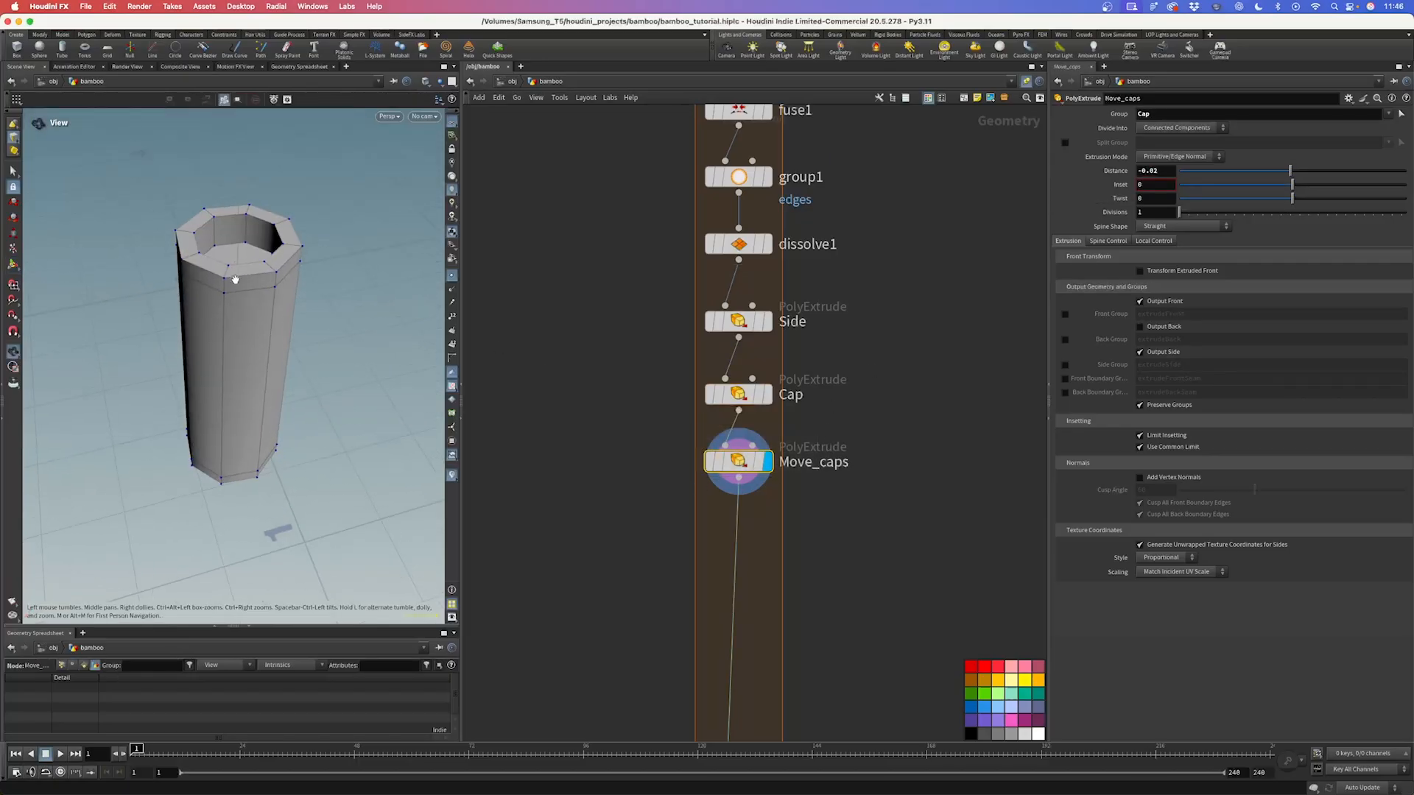
Step: Set the divisions of Move_caps to 2, inspect the recessed cap, and save the scene
{"action": "left_click_drag", "start_coordinate": [1150, 212], "coordinate": [889, 284]}
{"action": "type", "text": "2"}
{"action": "key", "text": "Return"}
{"action": "left_click", "coordinate": [890, 283]}
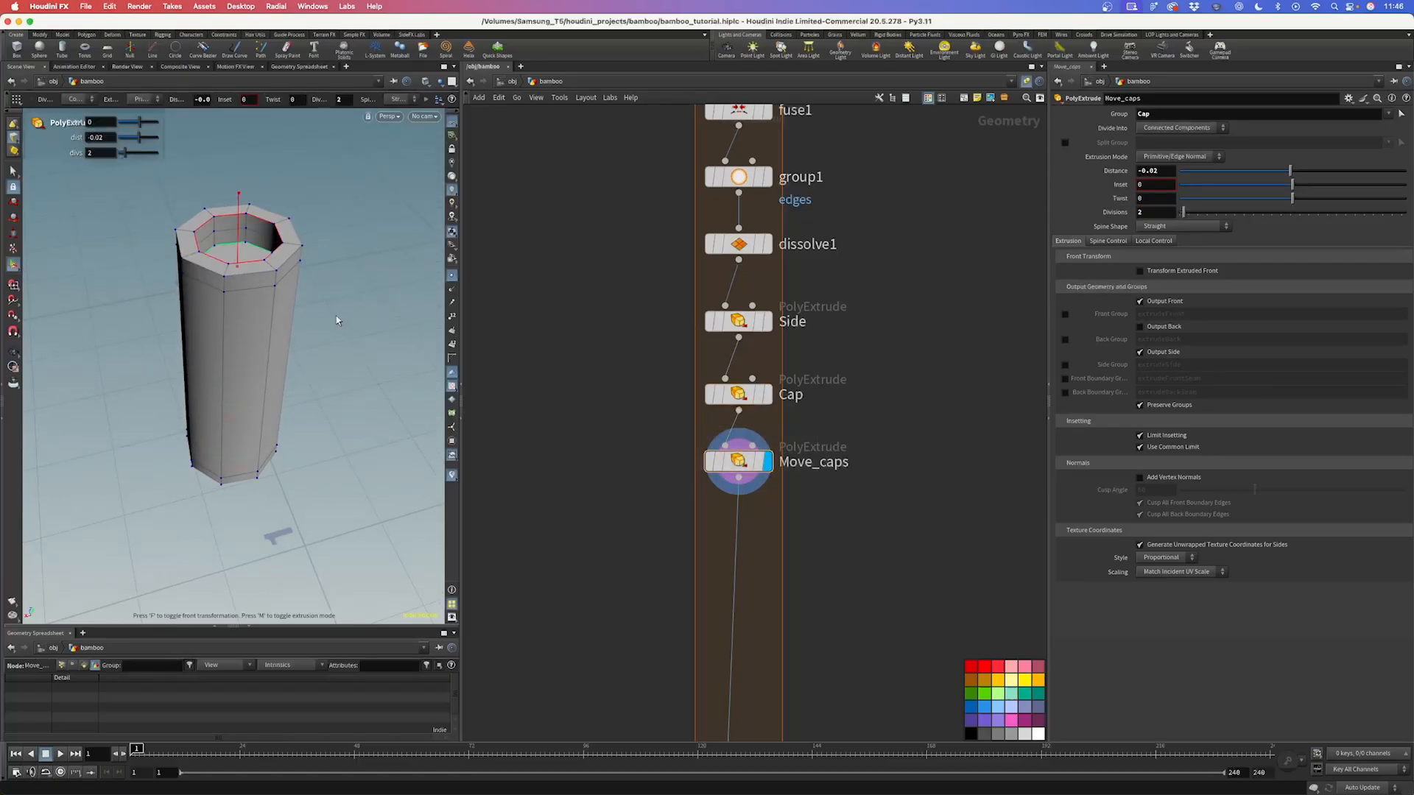
{"action": "left_click_drag", "start_coordinate": [270, 294], "coordinate": [262, 260], "text": "alt"}
{"action": "key", "text": "Return"}
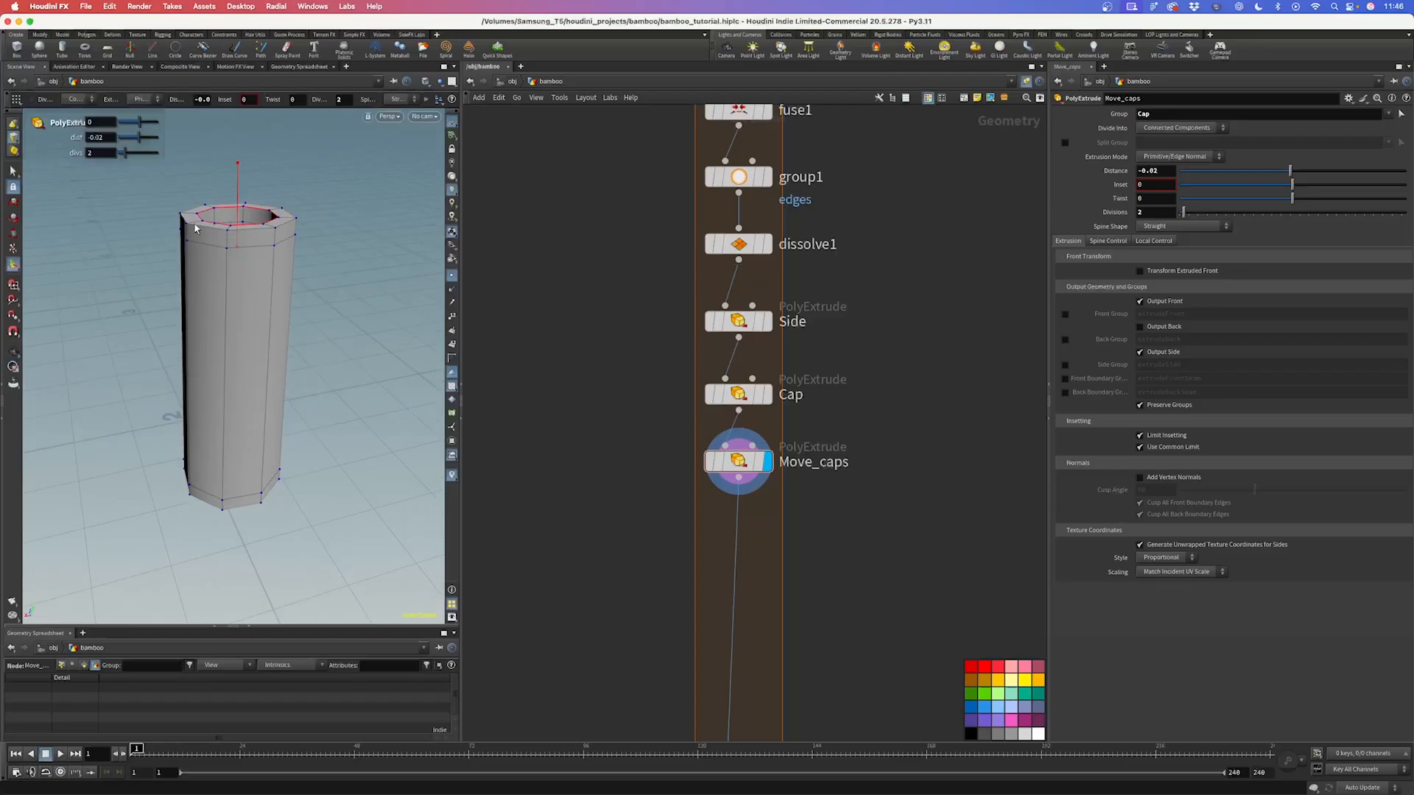
{"action": "key", "text": "Escape"}
{"action": "left_click_drag", "start_coordinate": [275, 290], "coordinate": [292, 318]}
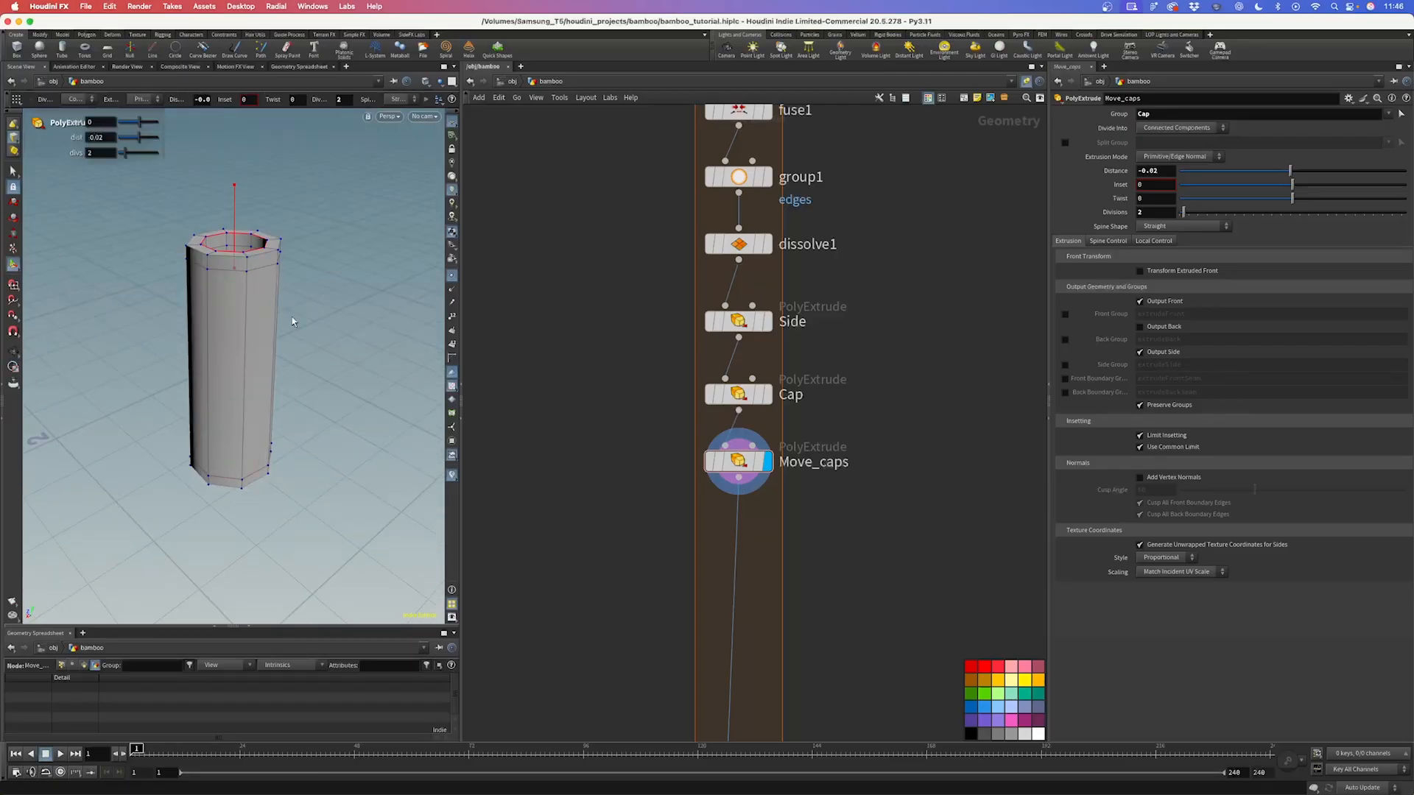
{"action": "key", "text": "super+s"}
Step: Insert a PolyExtrude node between Move_caps and the loop's end block, and display it
{"action": "middle_click_drag", "start_coordinate": [792, 563], "coordinate": [778, 422]}
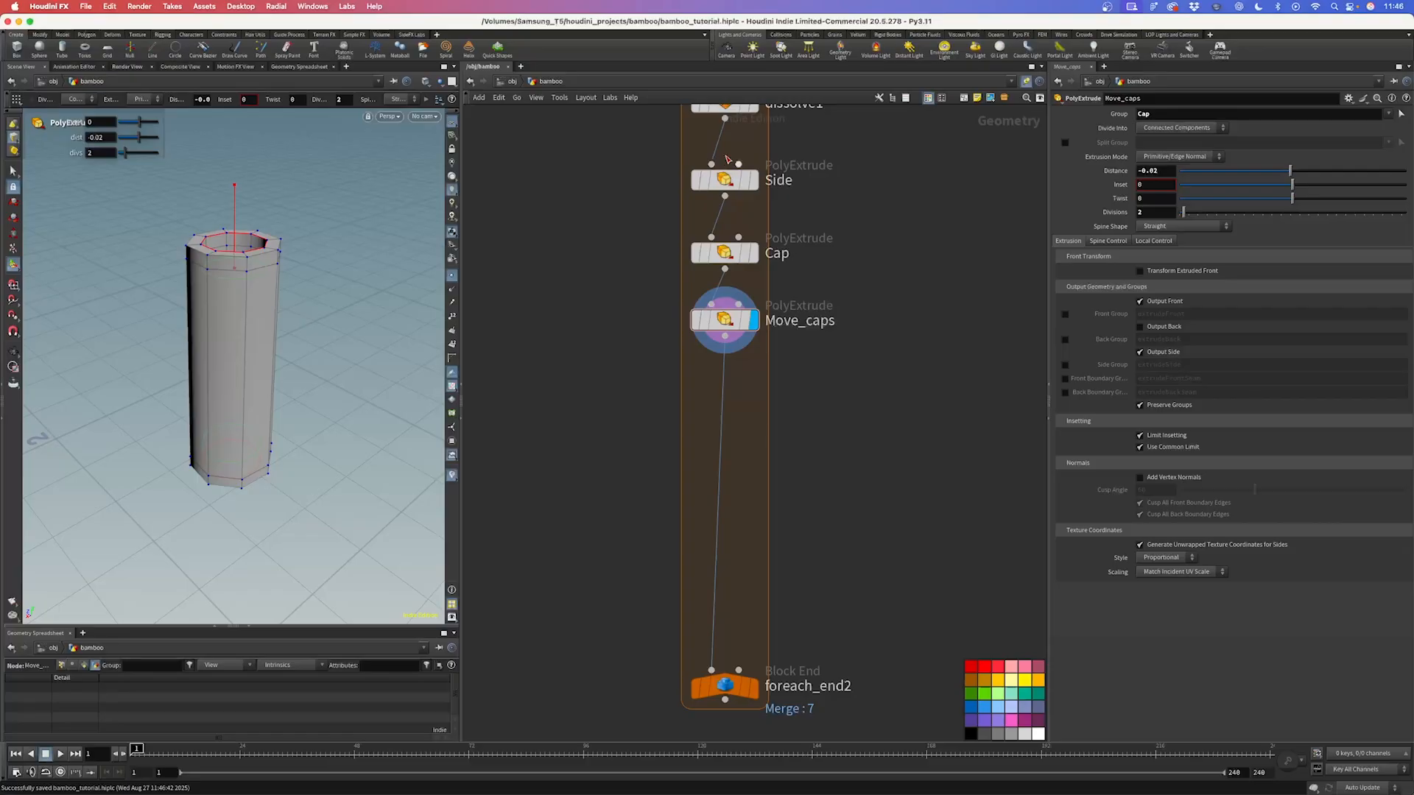
{"action": "key", "text": "Tab"}
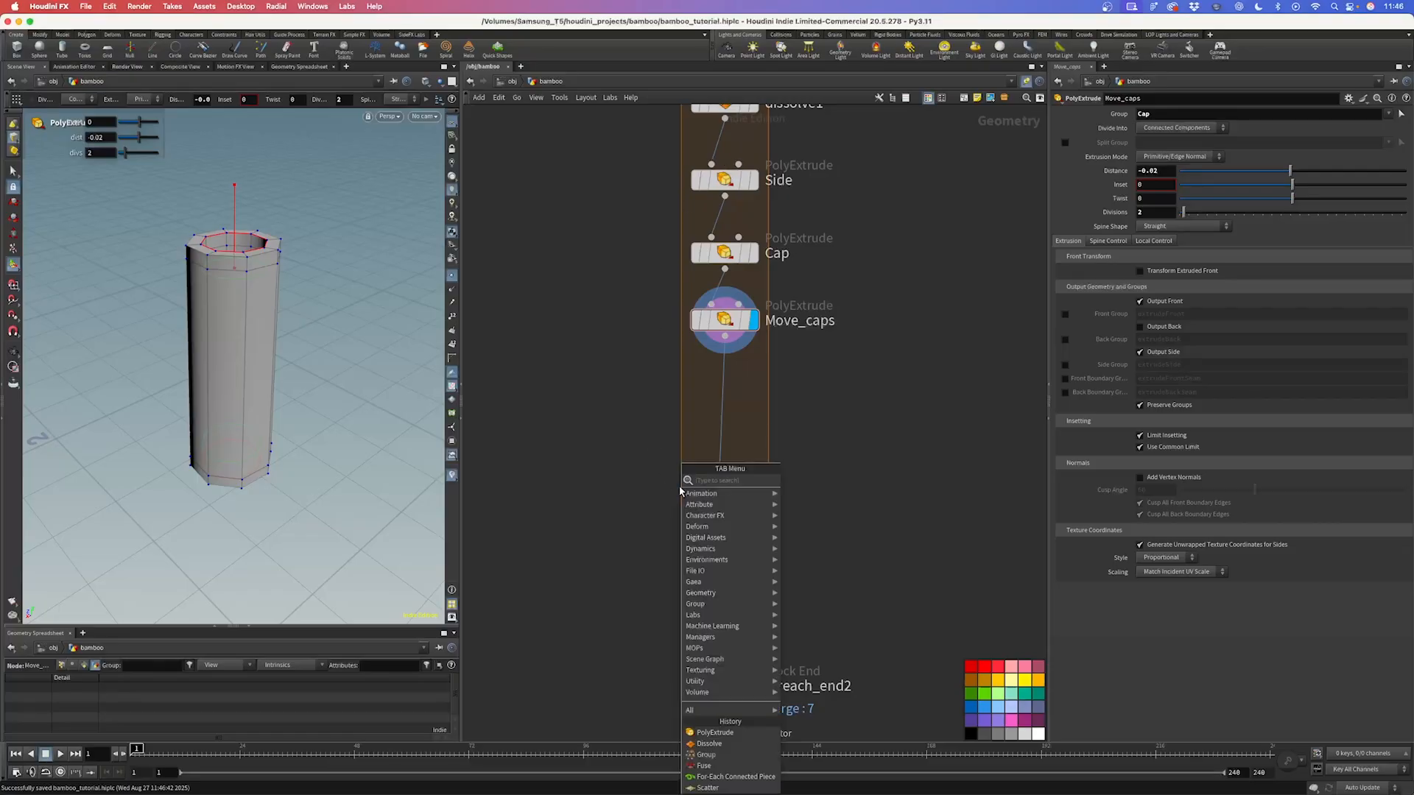
{"action": "key", "text": "Escape"}
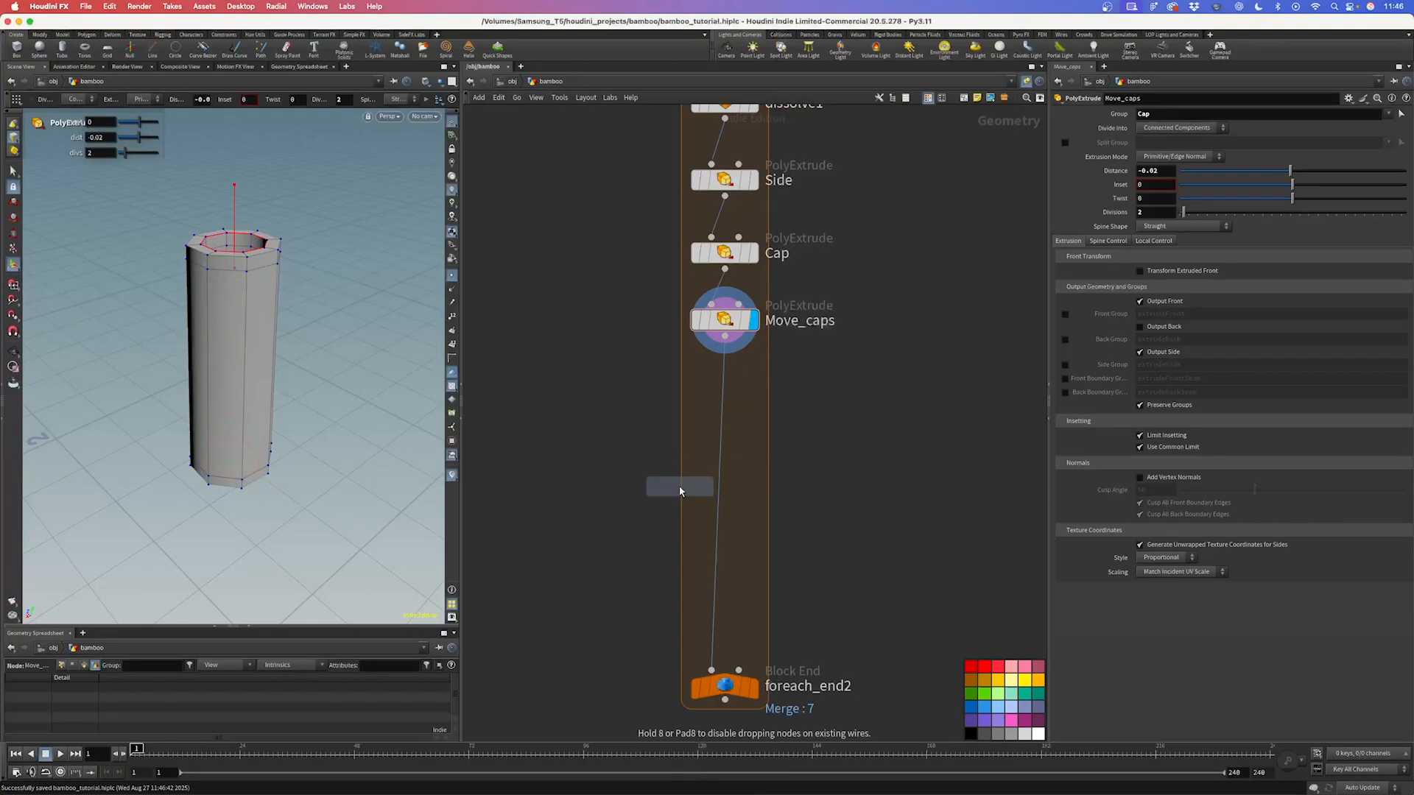
{"action": "left_click", "coordinate": [724, 395]}
{"action": "left_click", "coordinate": [755, 397]}
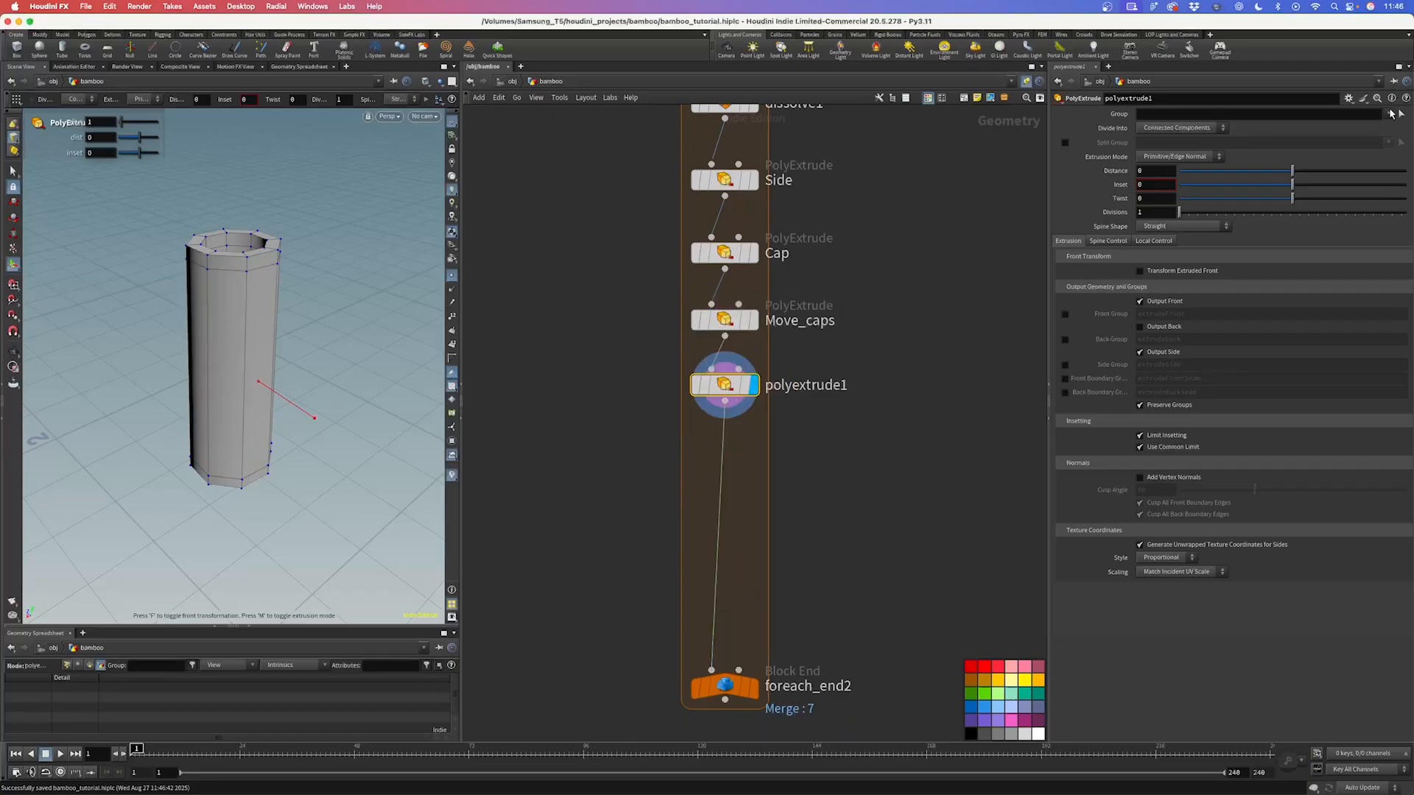
Step: Apply the new PolyExtrude to the Side group, enable Transform Extruded Front, and scale the front to 0.9 on all three axes
{"action": "left_click", "coordinate": [1390, 114]}
{"action": "left_click", "coordinate": [1384, 139]}
{"action": "left_click", "coordinate": [1141, 271]}
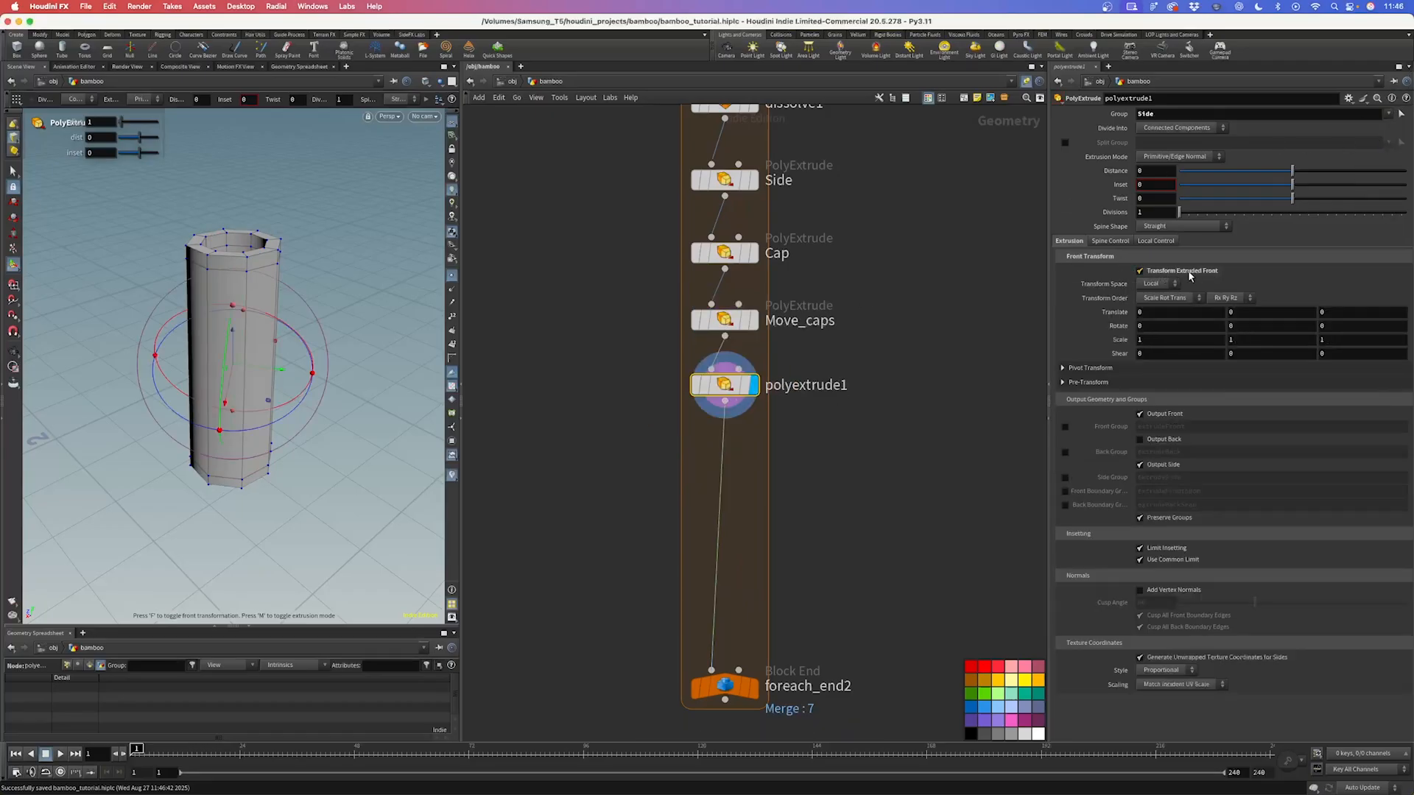
{"action": "left_click", "coordinate": [1119, 341]}
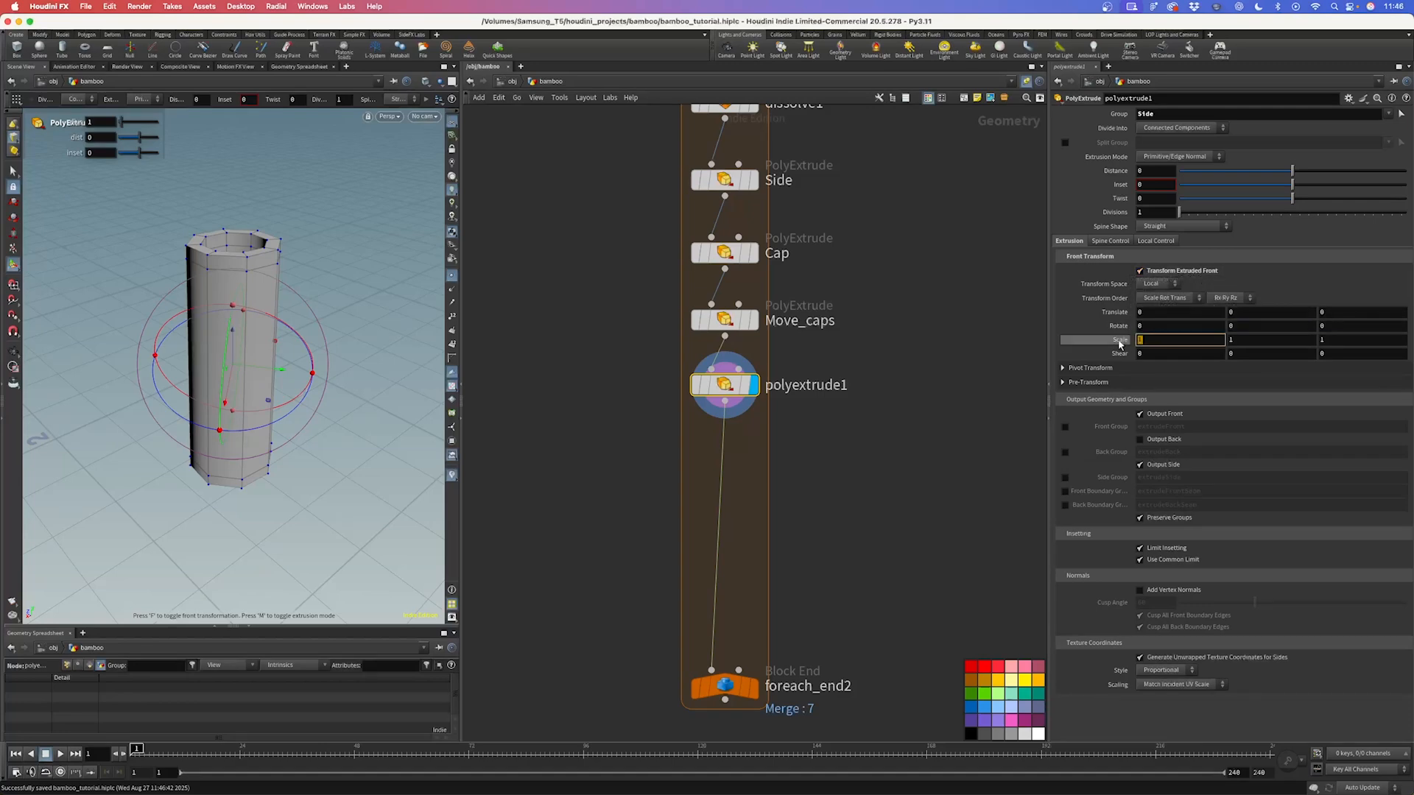
{"action": "type", "text": "0.9"}
{"action": "key", "text": "Return"}
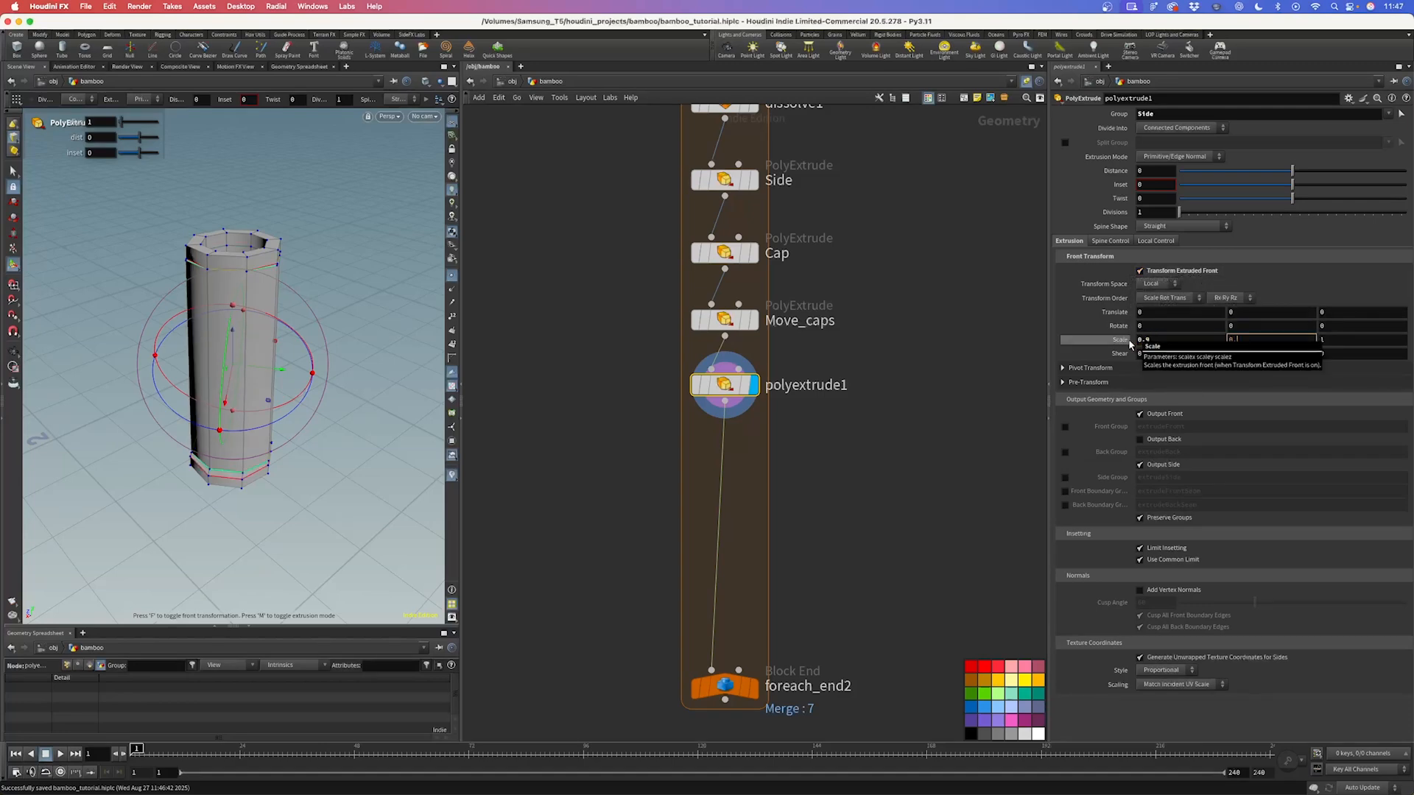
{"action": "left_click_drag", "start_coordinate": [252, 390], "coordinate": [280, 294], "text": "alt"}
{"action": "scroll", "coordinate": [215, 322], "scroll_direction": "up", "scroll_amount": 5}
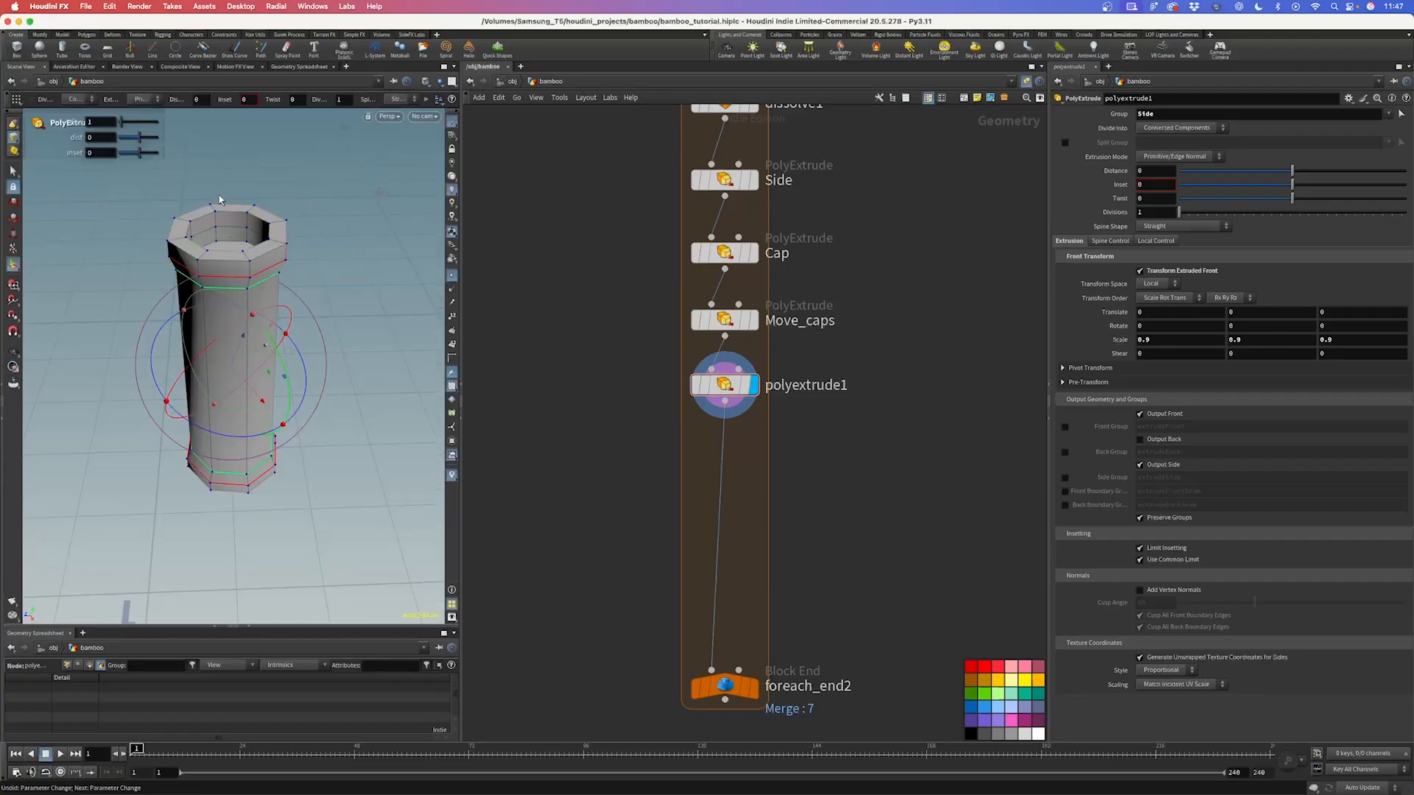
Step: Insert a Group node below polyextrude1 and name its group bevel
{"action": "scroll", "coordinate": [653, 451], "scroll_direction": "down", "scroll_amount": 3}
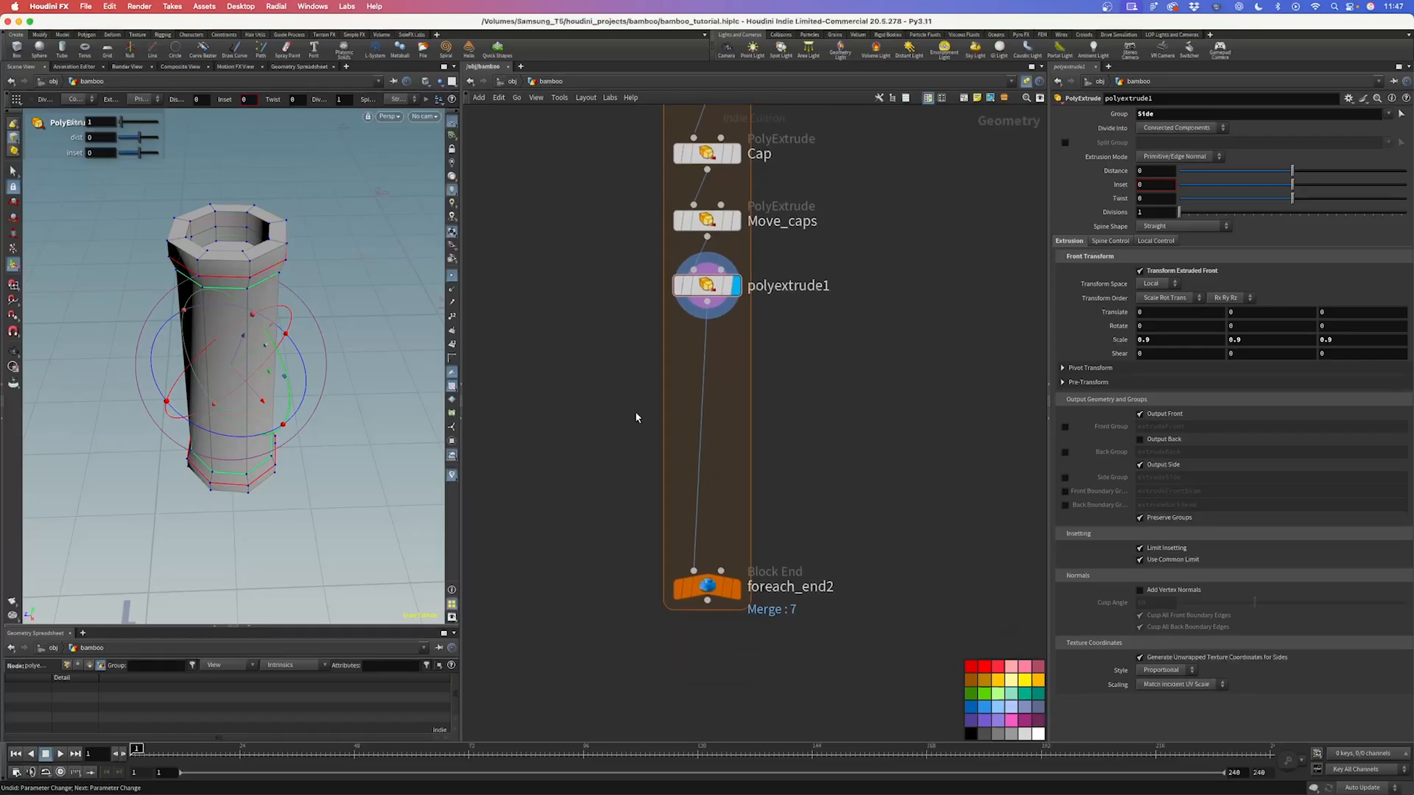
{"action": "key", "text": "Tab"}
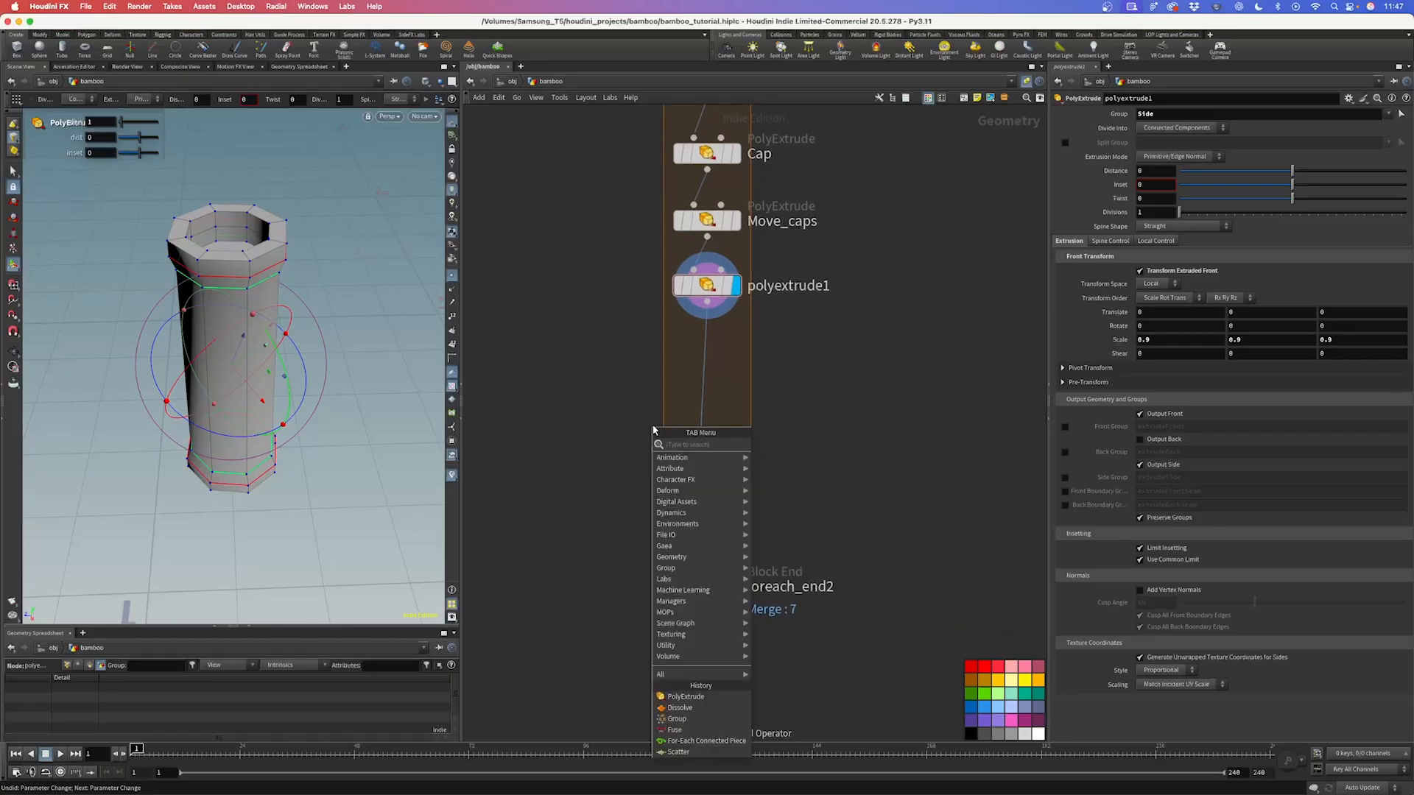
{"action": "type", "text": "group"}
{"action": "key", "text": "Return"}
{"action": "left_click", "coordinate": [698, 357]}
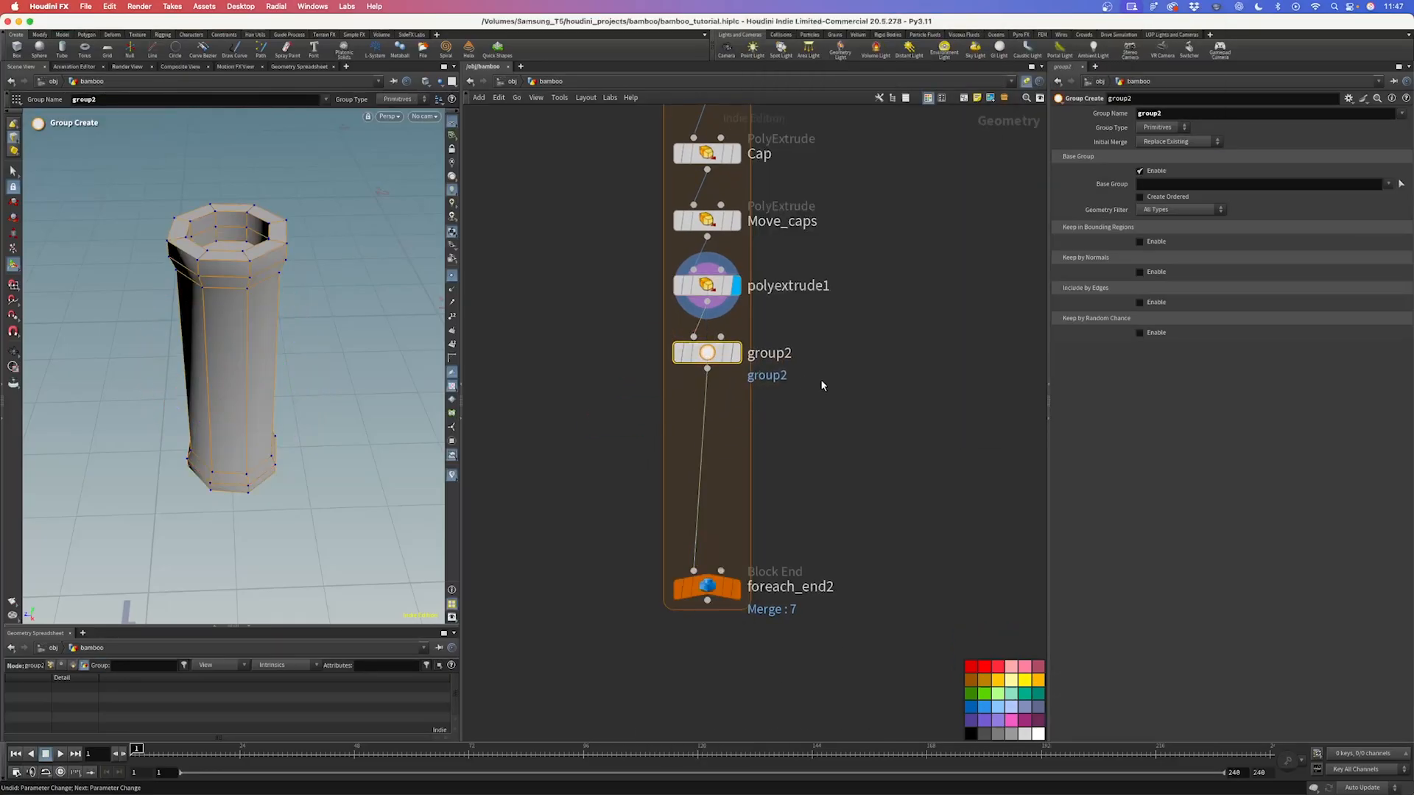
{"action": "left_click_drag", "start_coordinate": [1164, 114], "coordinate": [1077, 118]}
{"action": "type", "text": "bam"}
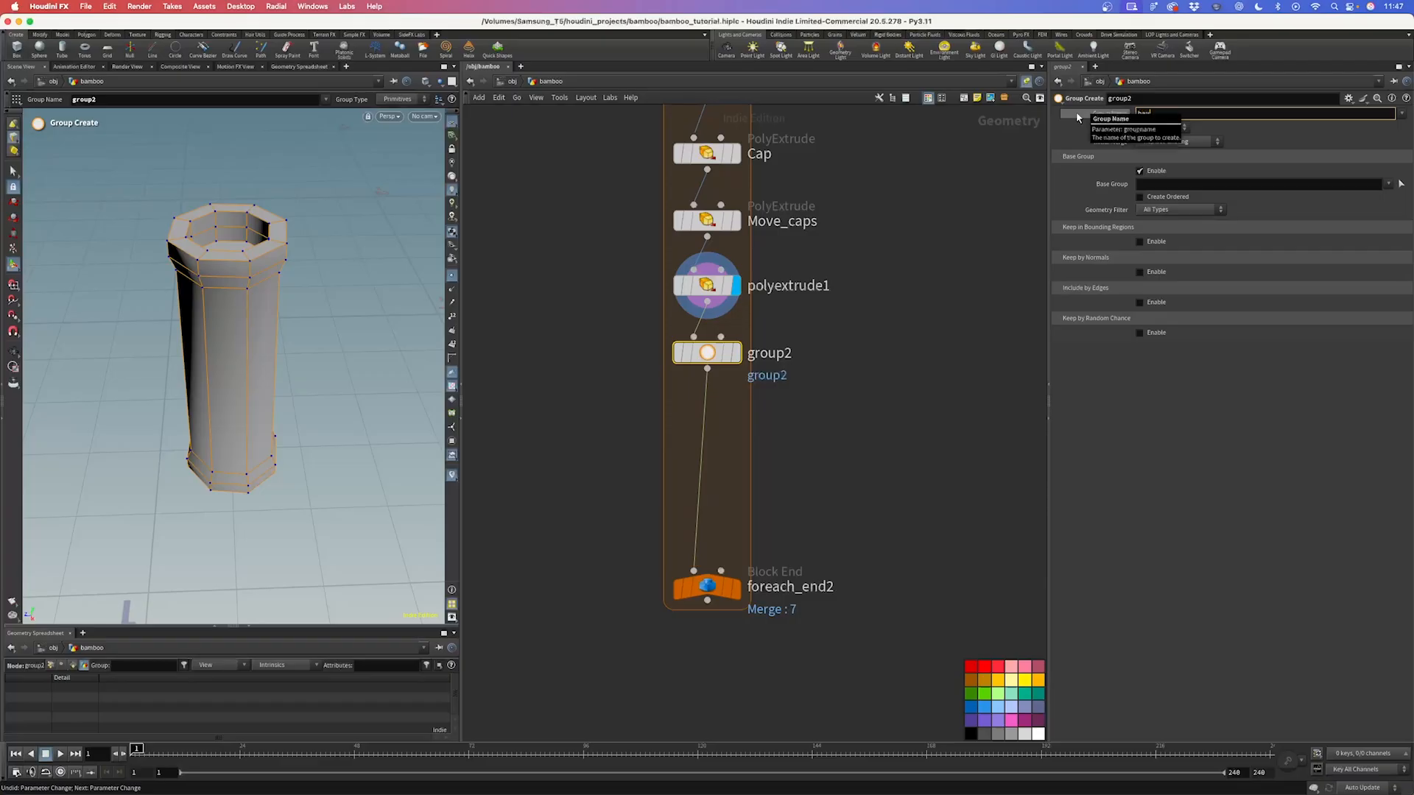
Step: Disable the bevel group's base group and include by edges instead, with a minimum edge angle of 89 and a maximum of 91
{"action": "left_click", "coordinate": [1141, 171]}
{"action": "left_click", "coordinate": [1151, 262]}
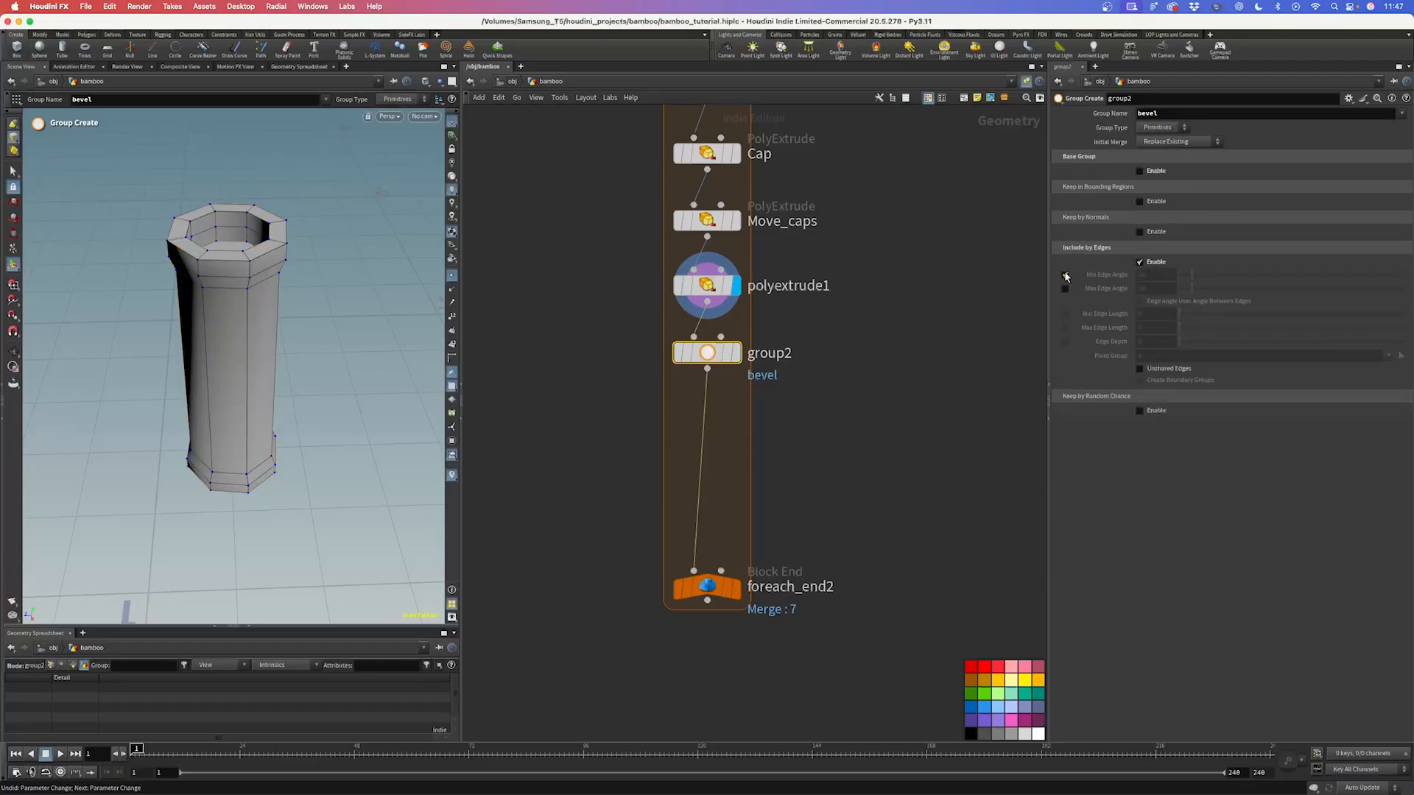
{"action": "left_click_drag", "start_coordinate": [1065, 275], "coordinate": [1067, 302]}
{"action": "left_click", "coordinate": [1124, 277]}
{"action": "type", "text": "89"}
{"action": "key", "text": "Tab"}
{"action": "type", "text": "91"}
{"action": "key", "text": "Return"}
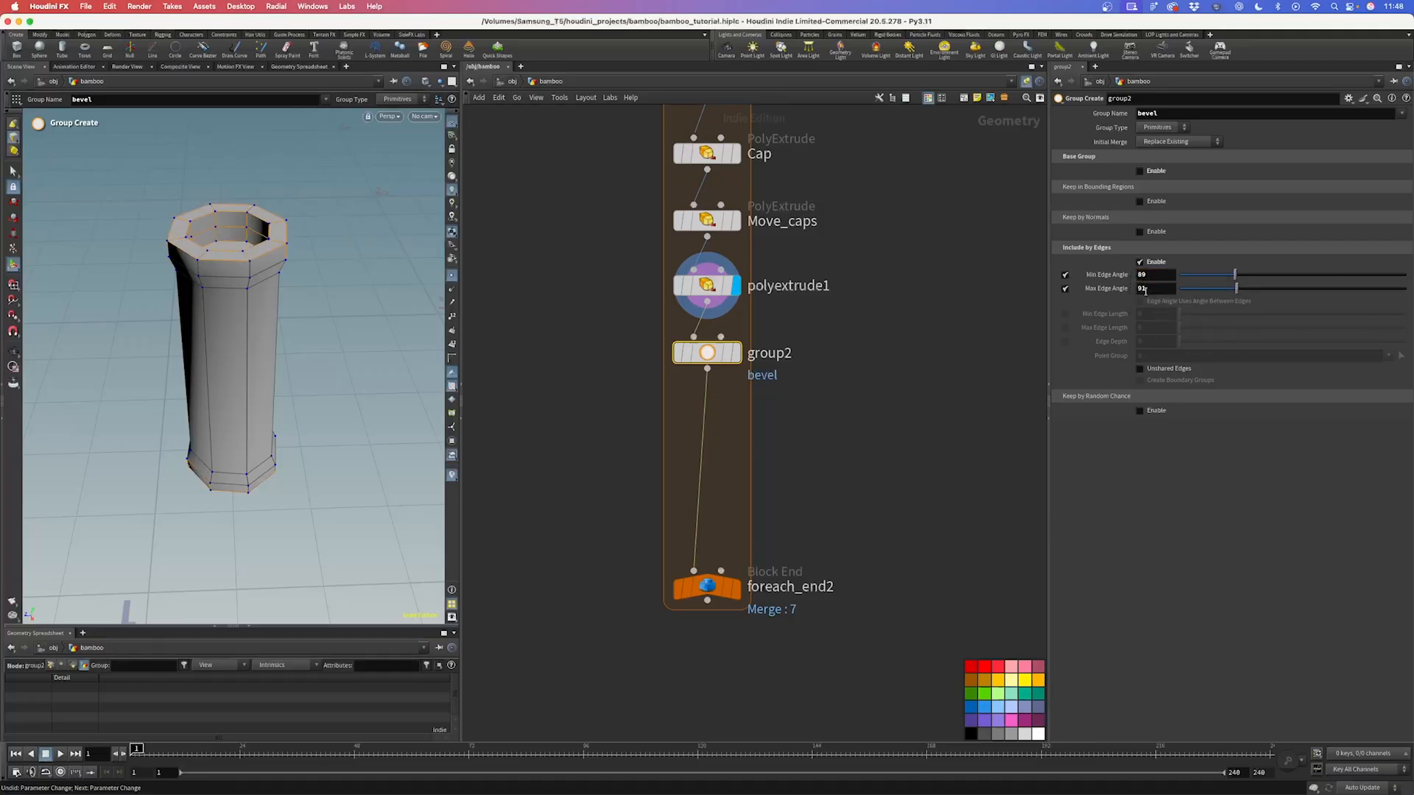
Step: Display the bevel group, change its type to Edges, and widen the edge angle range to about 72.9 to 109.8
{"action": "left_click_drag", "start_coordinate": [320, 349], "coordinate": [337, 341], "text": "alt"}
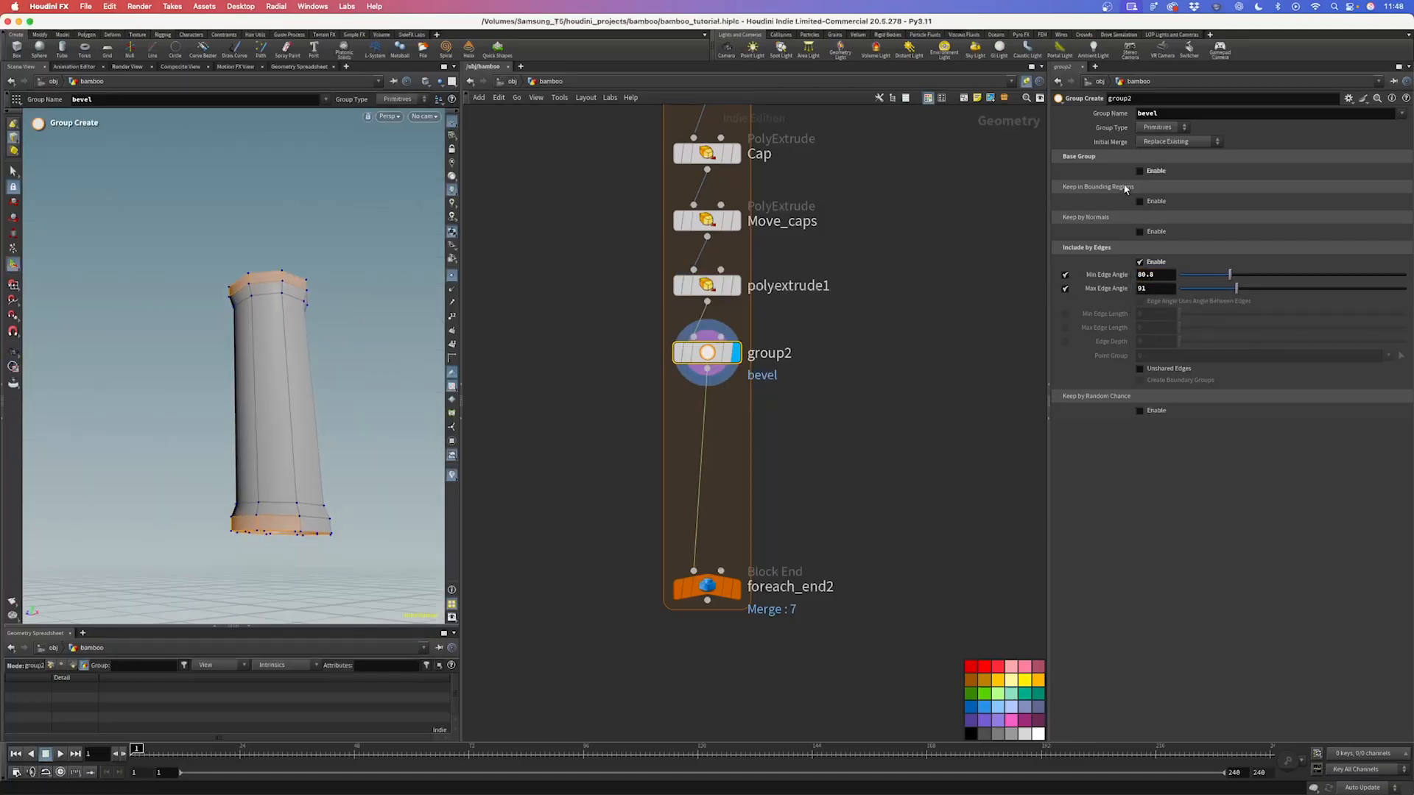
{"action": "left_click", "coordinate": [1162, 128]}
{"action": "left_click", "coordinate": [1159, 161]}
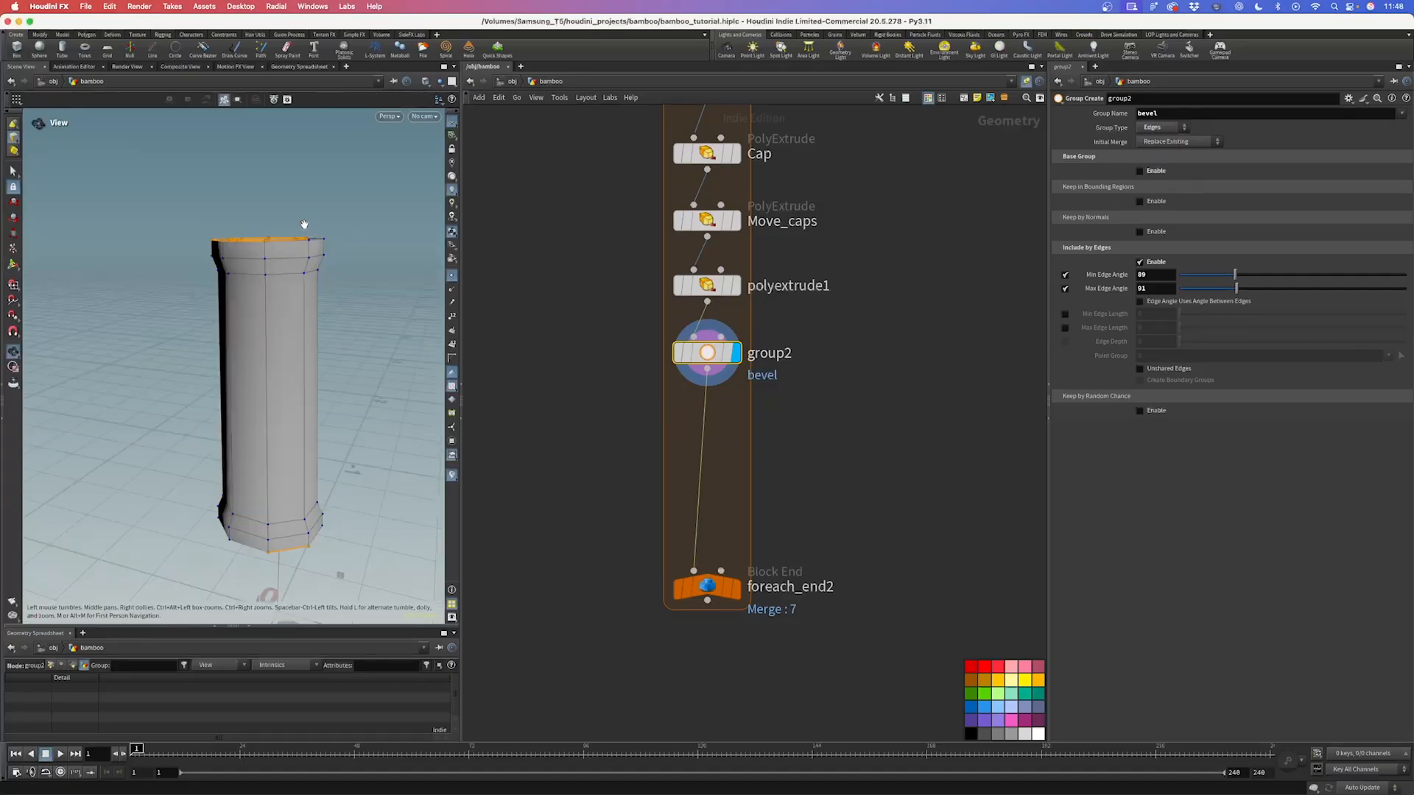
{"action": "left_click_drag", "start_coordinate": [305, 223], "coordinate": [234, 213]}
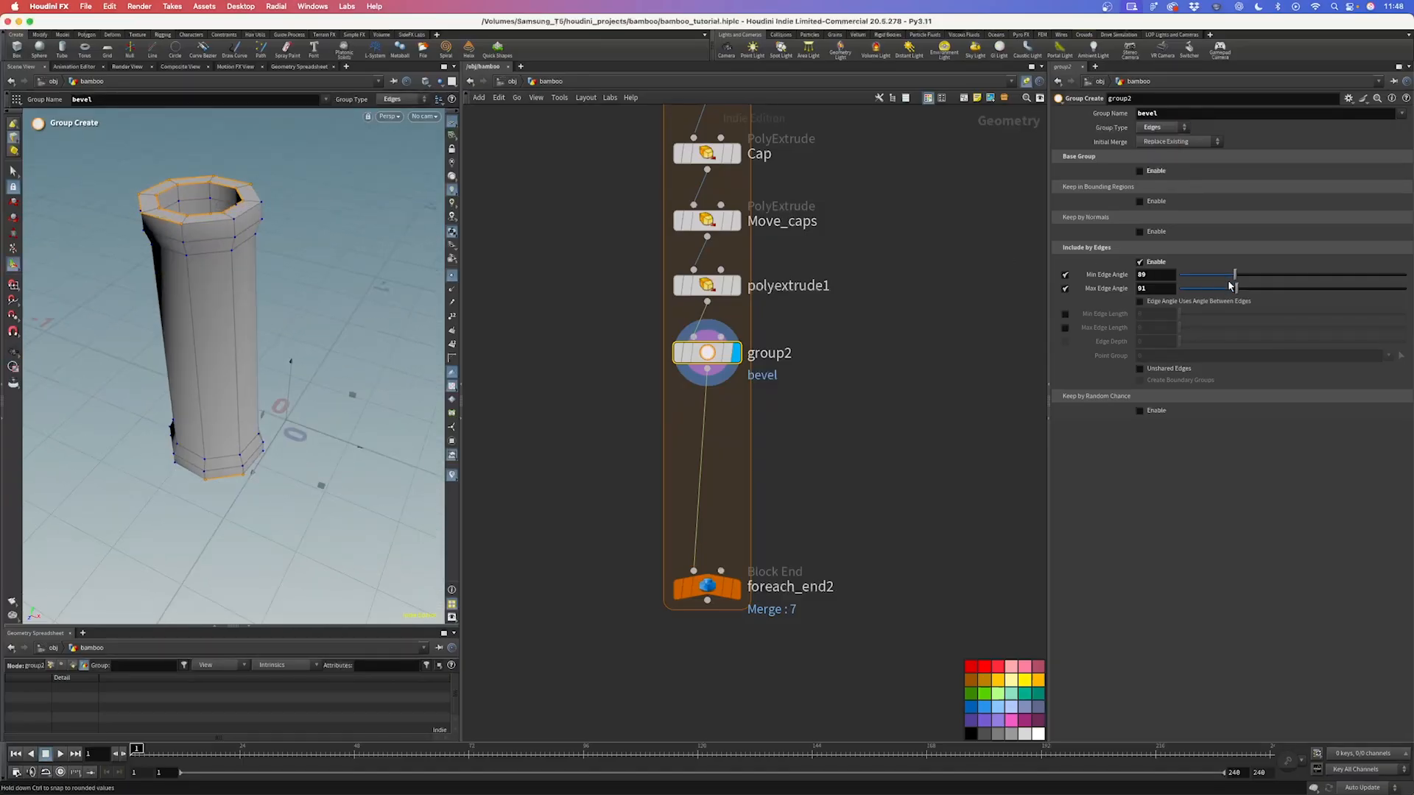
{"action": "left_click_drag", "start_coordinate": [1235, 277], "coordinate": [1249, 293]}
{"action": "left_click_drag", "start_coordinate": [253, 285], "coordinate": [205, 284], "text": "alt"}
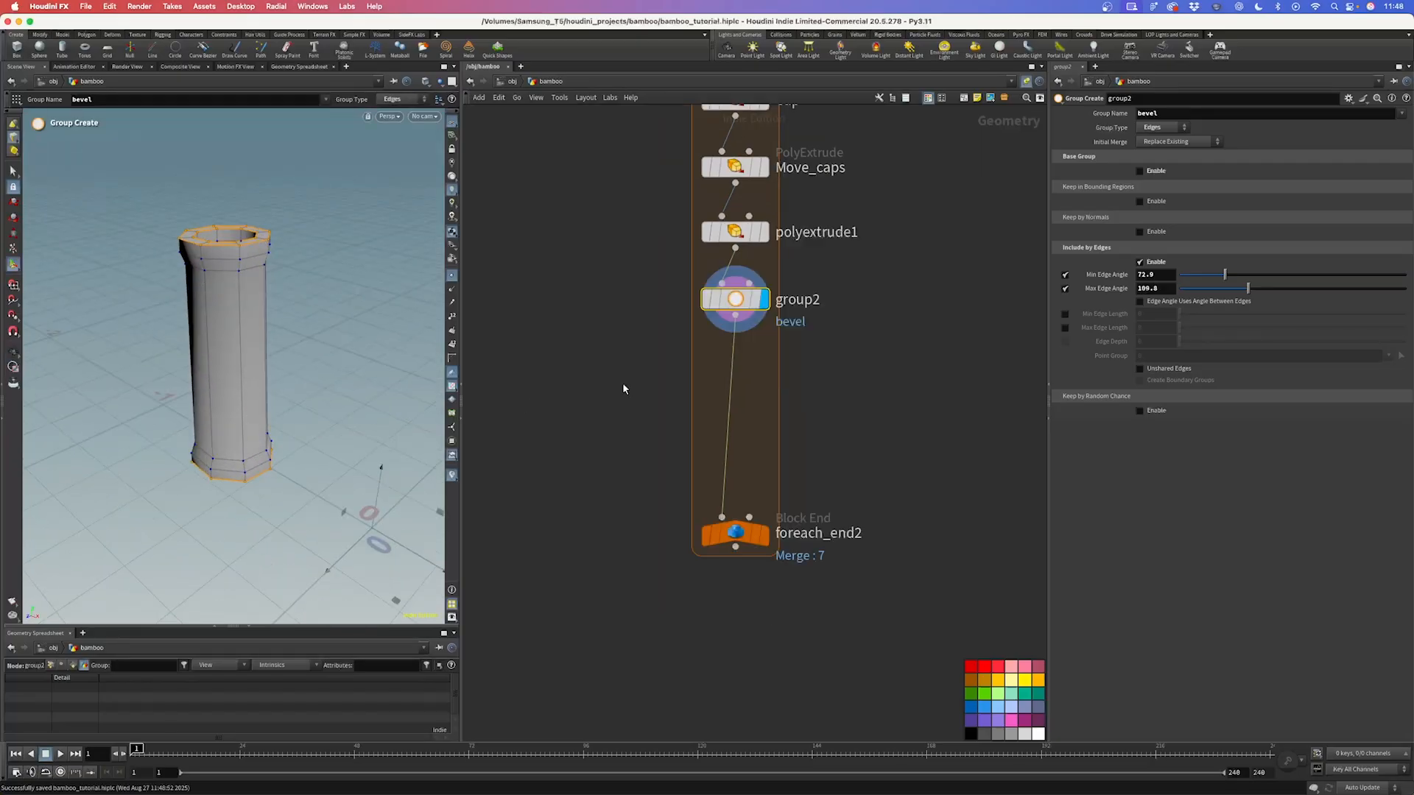
Step: Insert a PolyBevel node between group2 and the loop's end block, and display it
{"action": "key", "text": "Tab"}
{"action": "type", "text": "poly"}
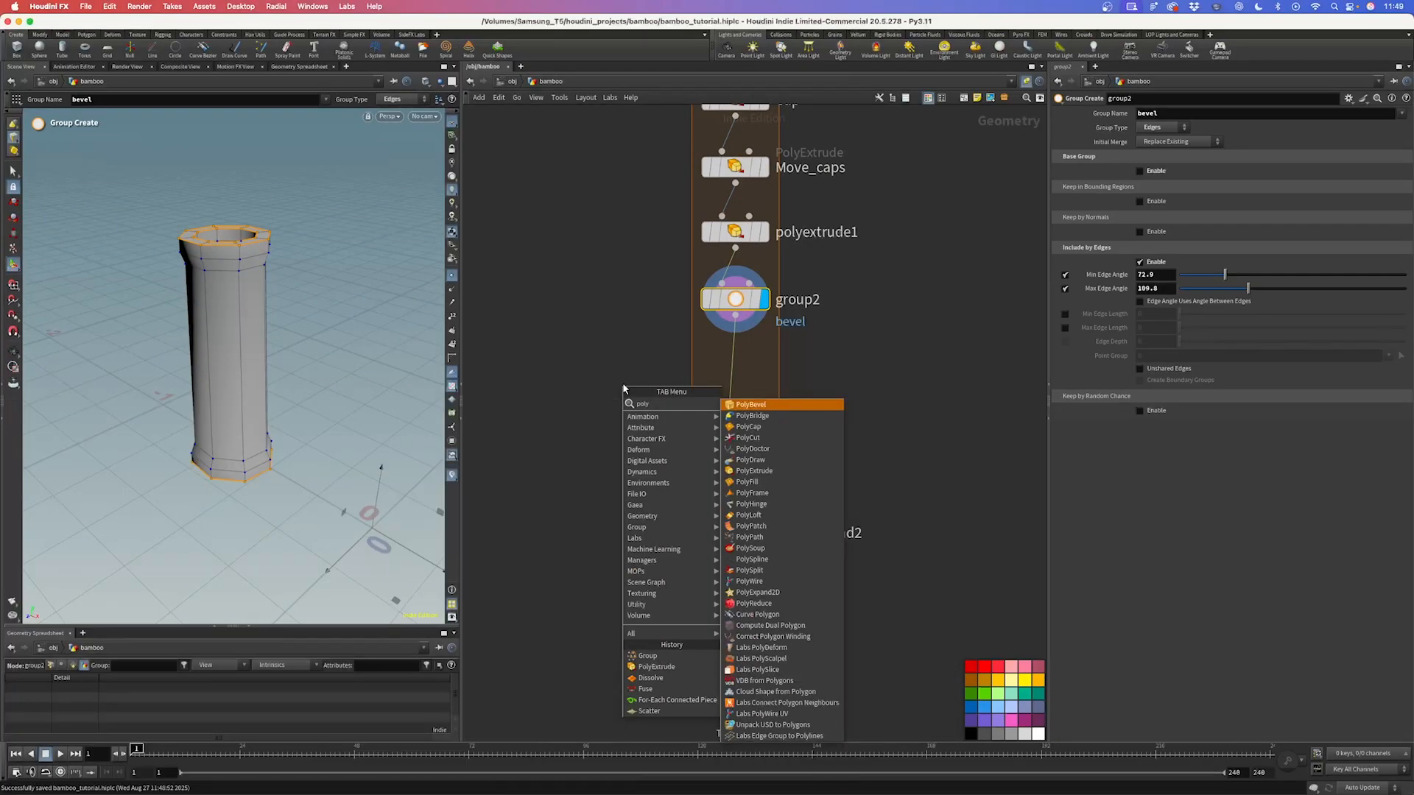
{"action": "key", "text": "Return"}
{"action": "left_click", "coordinate": [735, 370]}
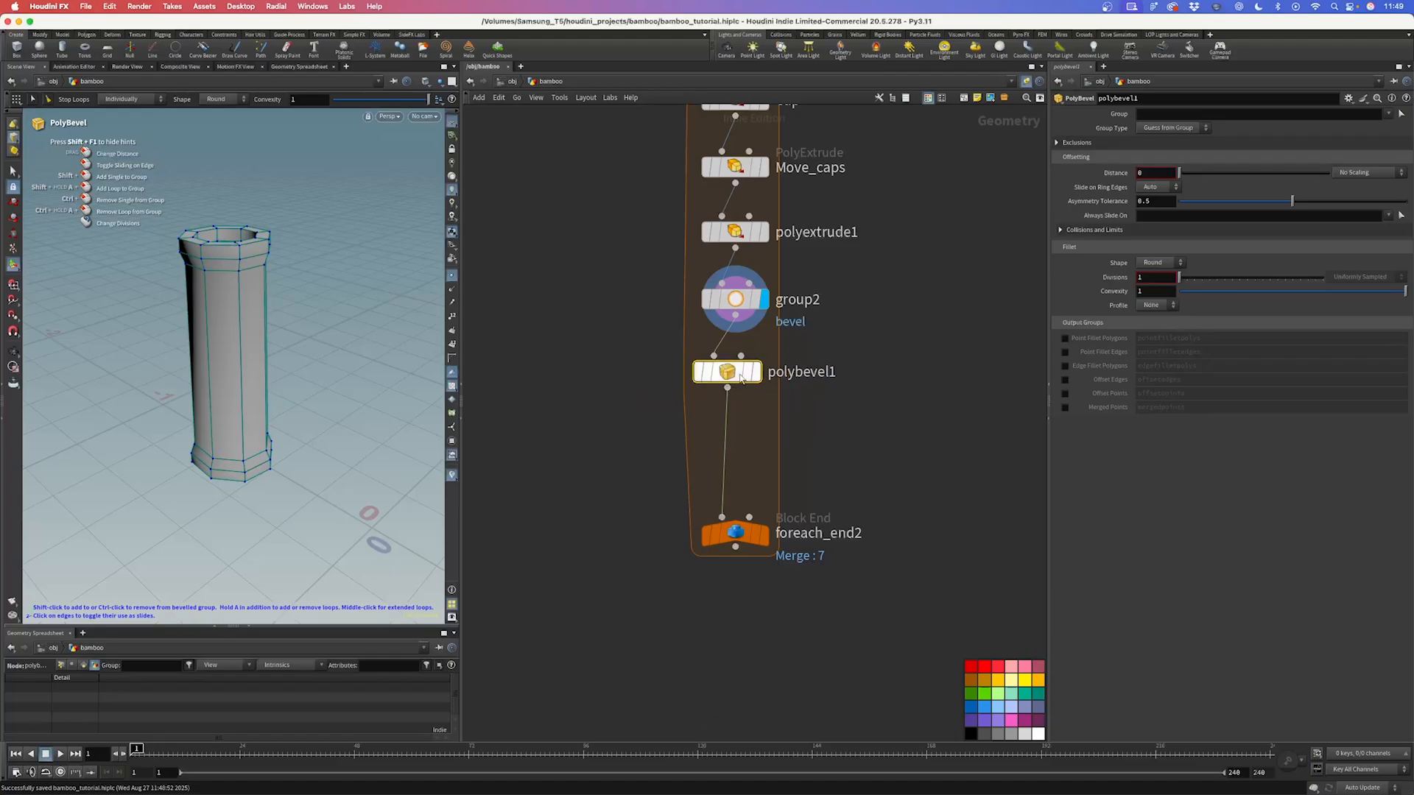
{"action": "left_click", "coordinate": [764, 370]}
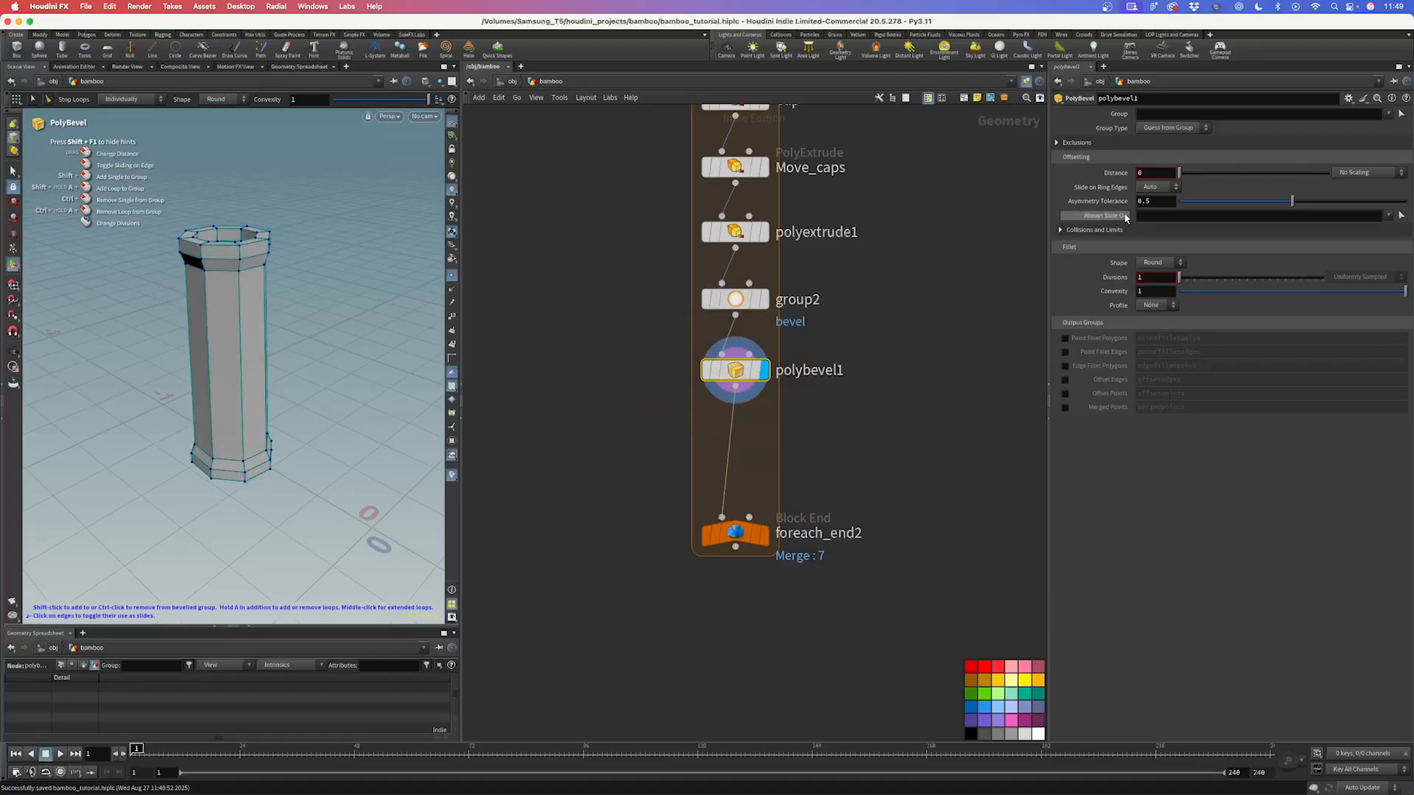
Step: Apply the PolyBevel to the bevel group with a distance of 0.0035
{"action": "left_click", "coordinate": [1388, 114]}
{"action": "left_click", "coordinate": [1341, 218]}
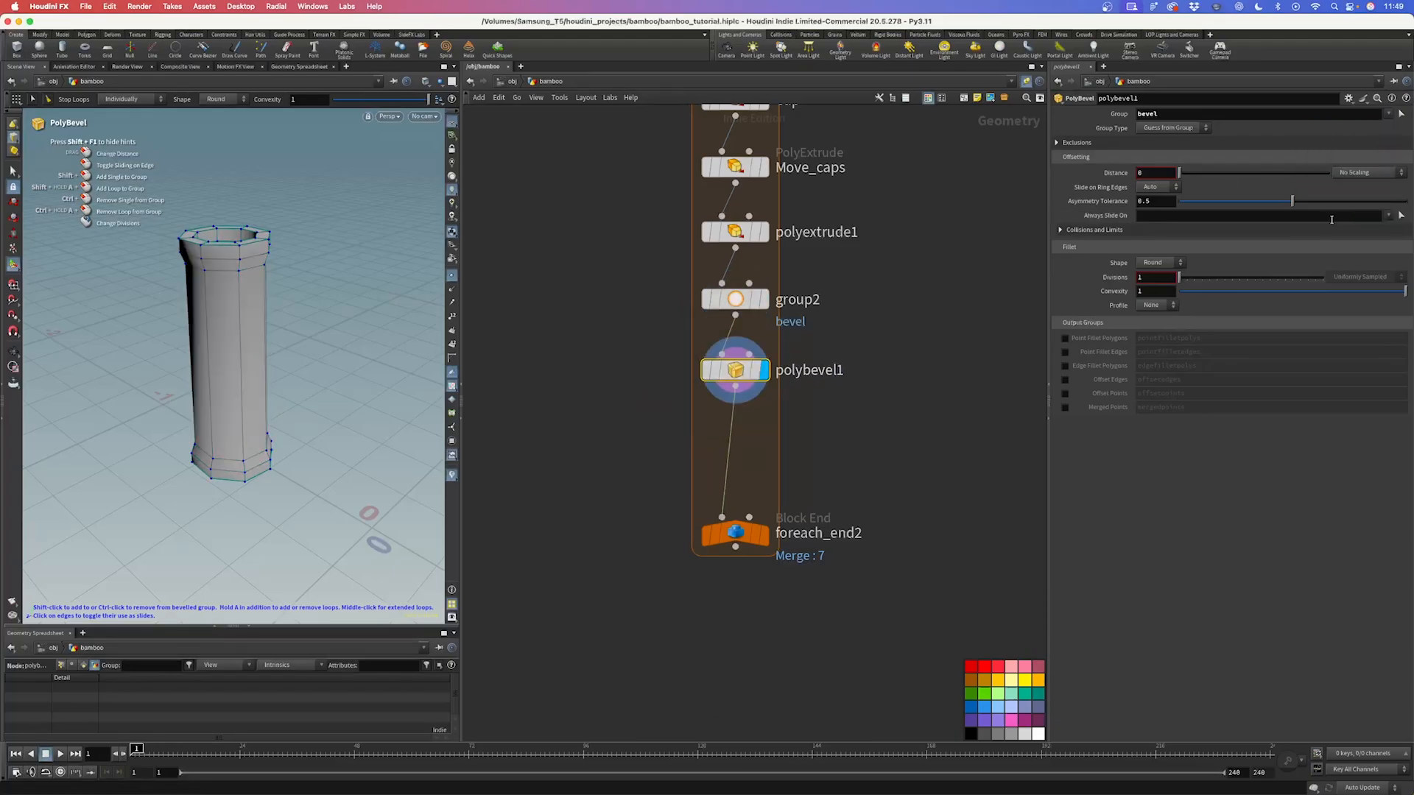
{"action": "left_click", "coordinate": [1150, 174]}
{"action": "type", "text": ".0035"}
{"action": "key", "text": "Return"}
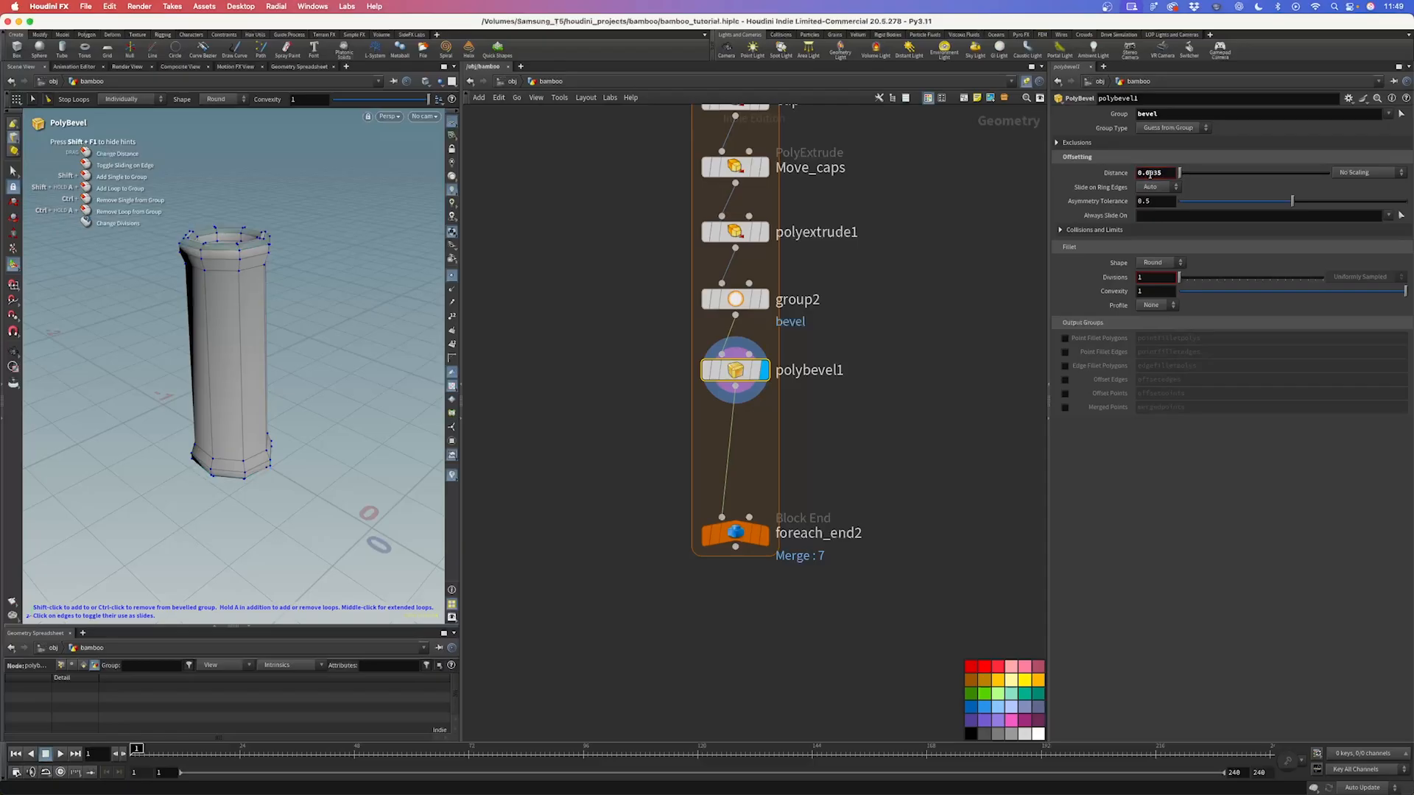
{"action": "left_click_drag", "start_coordinate": [361, 219], "coordinate": [314, 274], "text": "alt"}
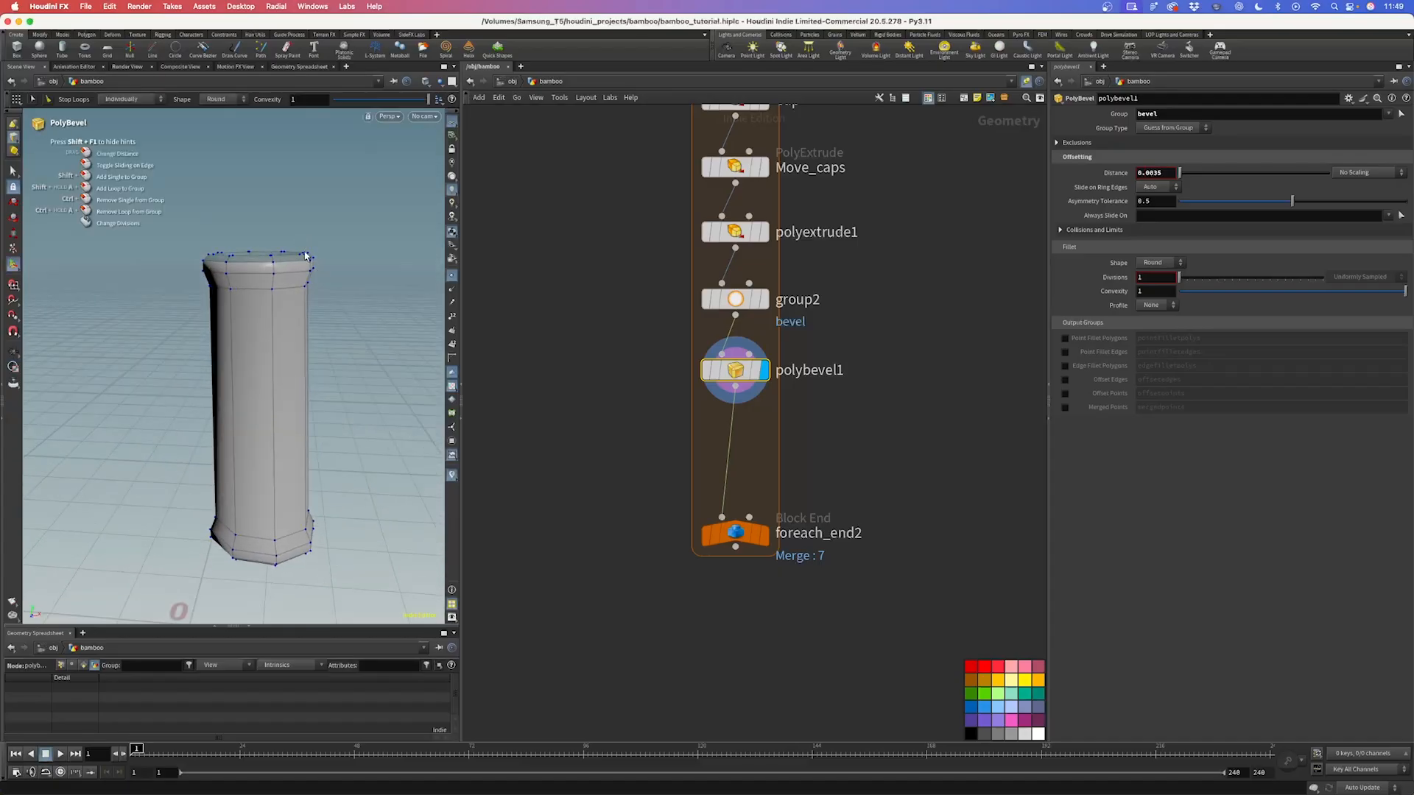
Step: Insert a Subdivide node between polybevel1 and the loop's end block, and display it
{"action": "scroll", "coordinate": [753, 440], "scroll_direction": "down", "scroll_amount": 3}
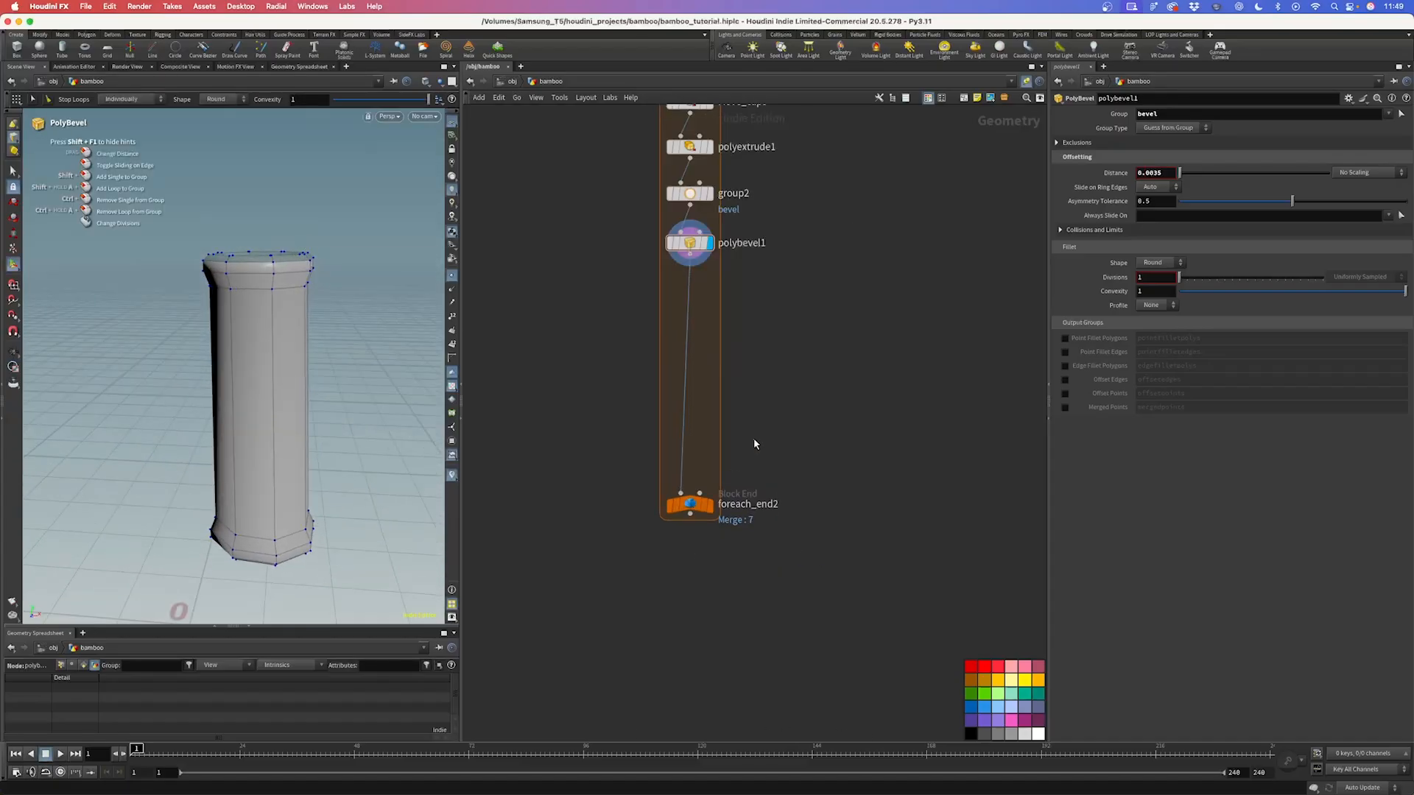
{"action": "key", "text": "Tab"}
{"action": "type", "text": "su"}
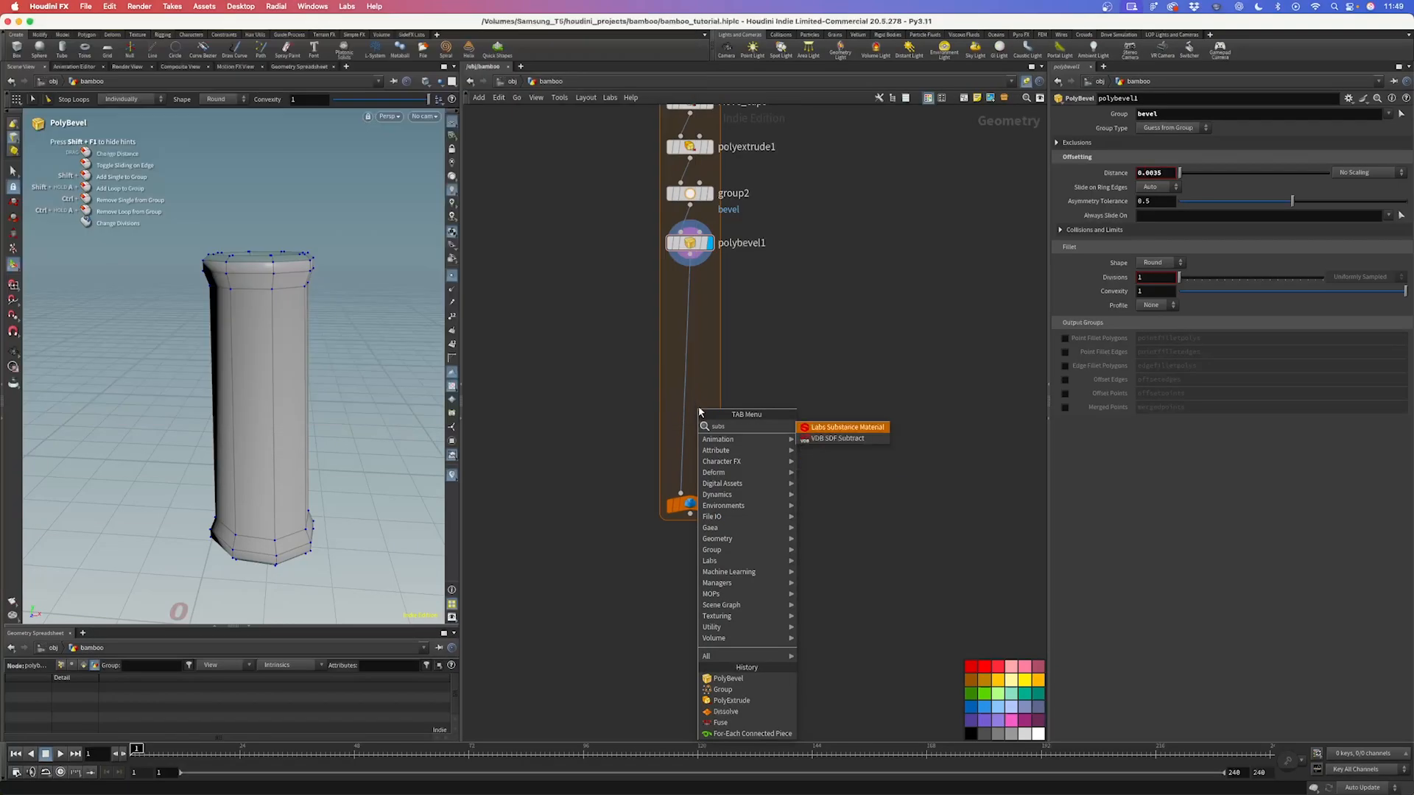
{"action": "key", "text": "Return"}
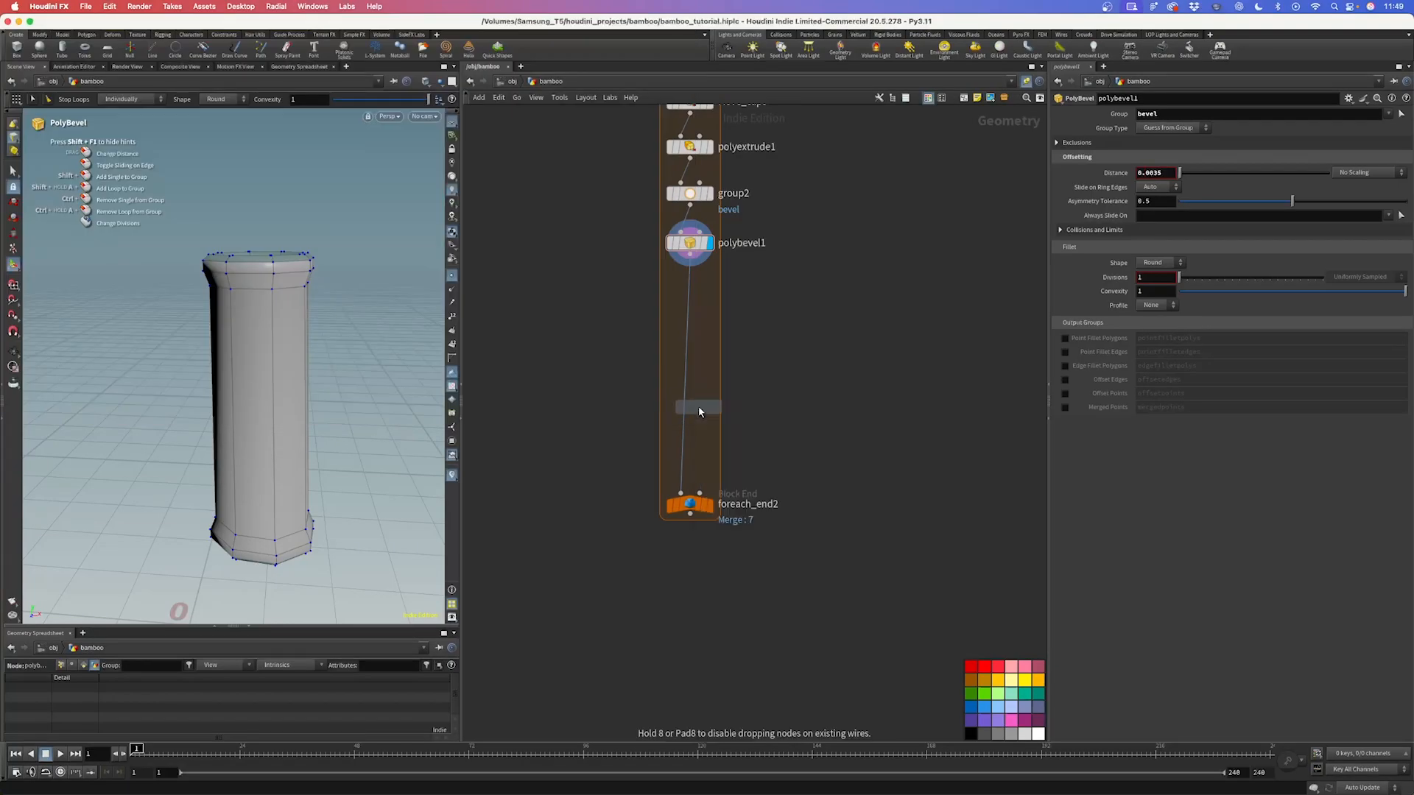
{"action": "left_click", "coordinate": [699, 383]}
{"action": "left_click", "coordinate": [710, 384]}
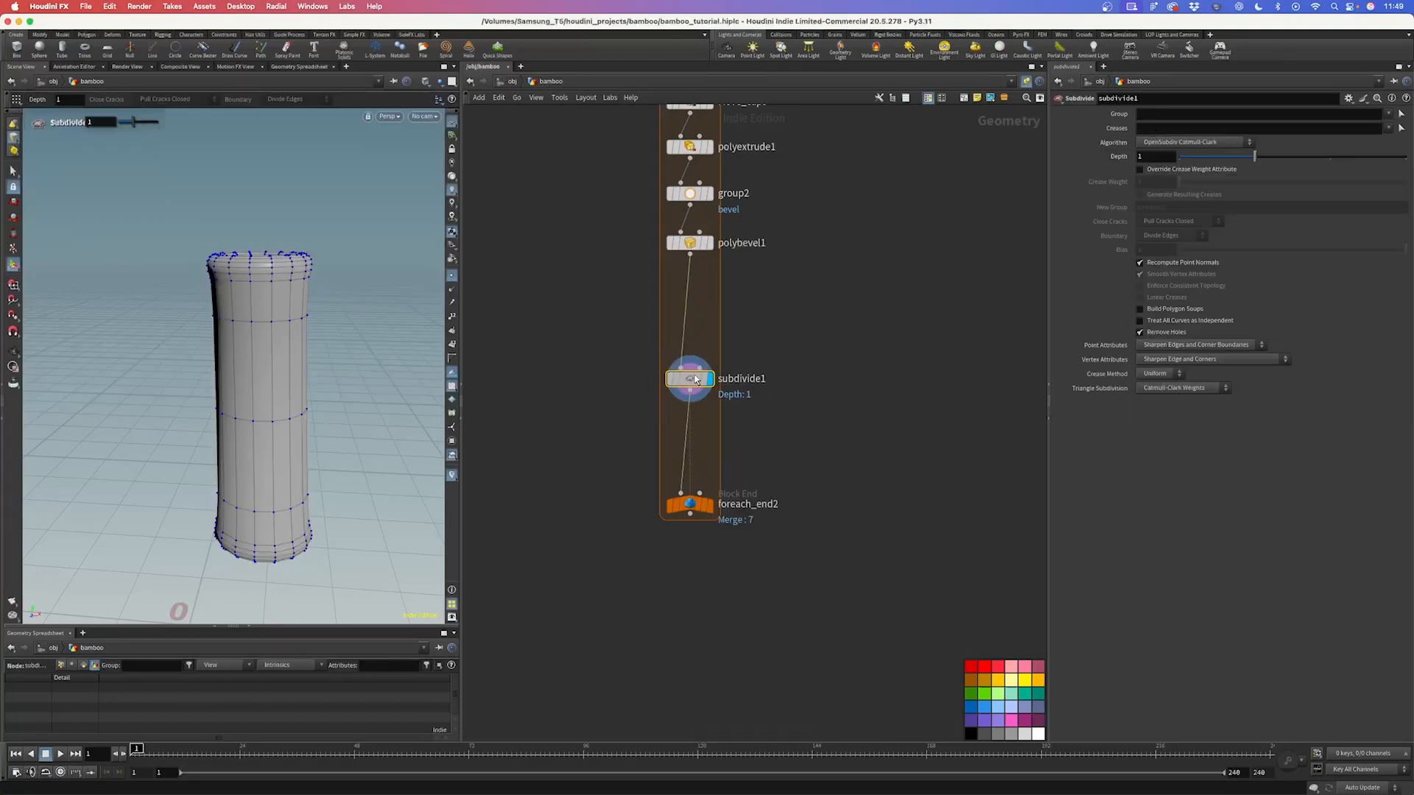
Step: Set the subdivision depth to 2 and hide the point markers in the viewport
{"action": "left_click_drag", "start_coordinate": [1270, 161], "coordinate": [1329, 158]}
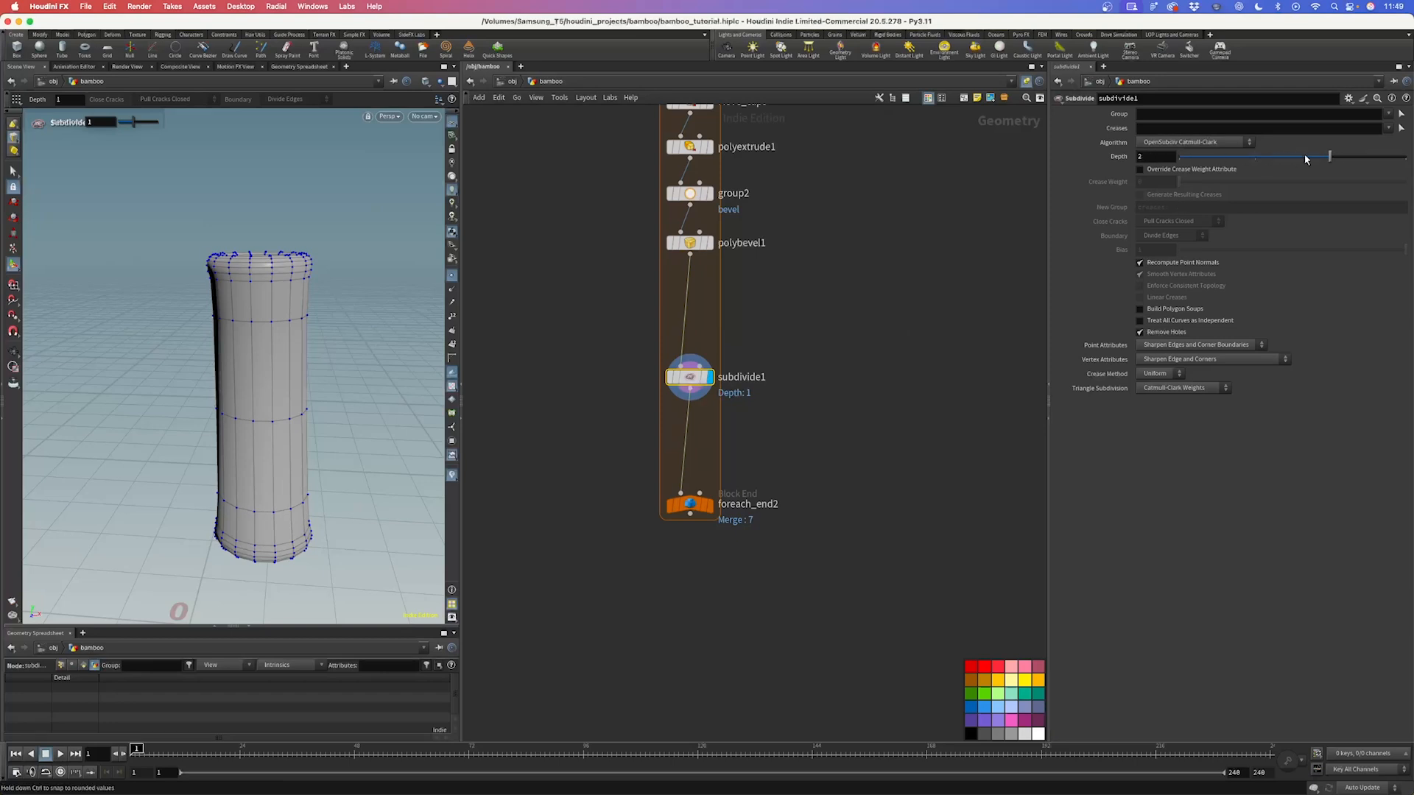
{"action": "left_click_drag", "start_coordinate": [313, 309], "coordinate": [214, 289]}
{"action": "left_click", "coordinate": [452, 279]}
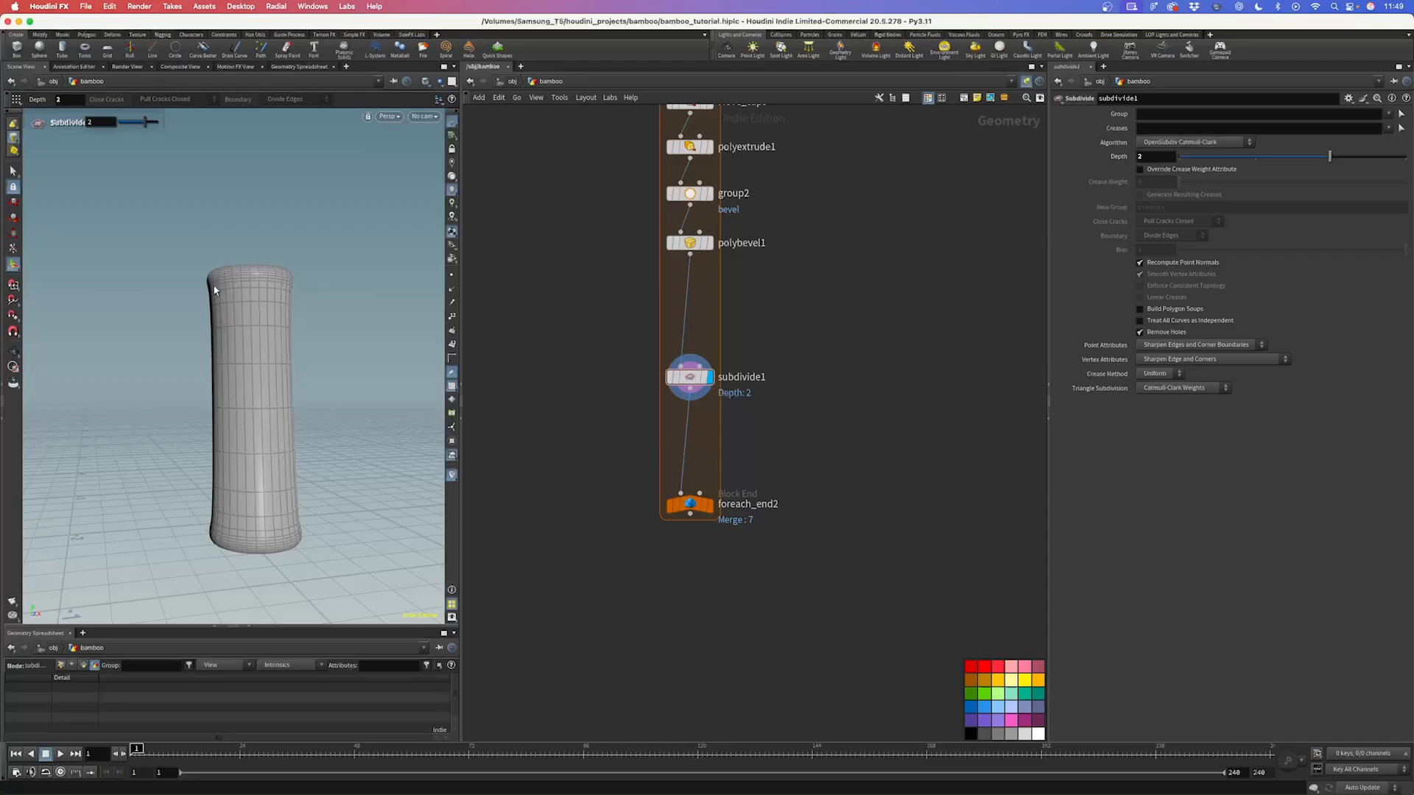
Step: Insert a Crease node between polybevel1 and subdivide1, then select subdivide1
{"action": "key", "text": "Escape"}
{"action": "scroll", "coordinate": [217, 302], "scroll_direction": "up", "scroll_amount": 3}
{"action": "left_click_drag", "start_coordinate": [220, 312], "coordinate": [276, 277]}
{"action": "key", "text": "Return"}
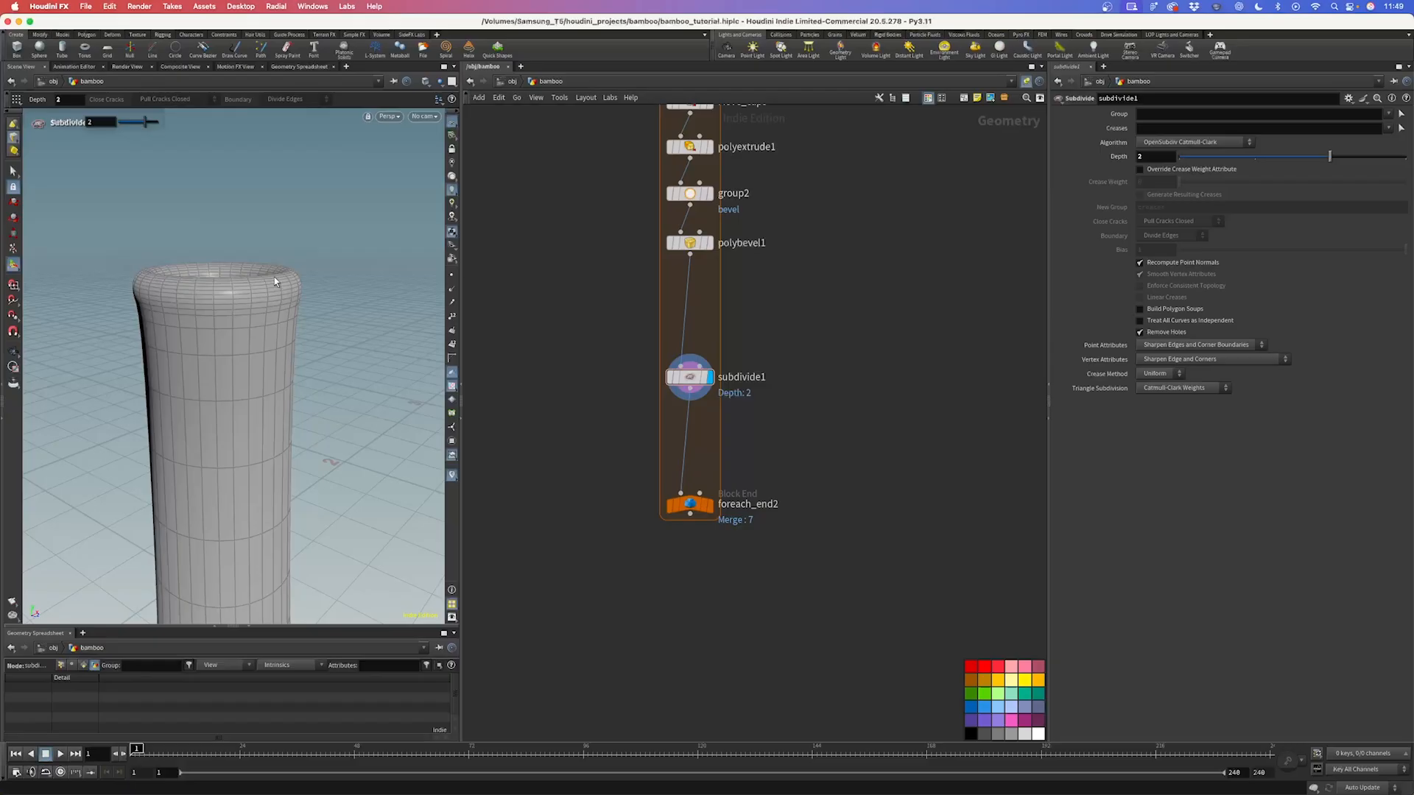
{"action": "type", "text": "crease"}
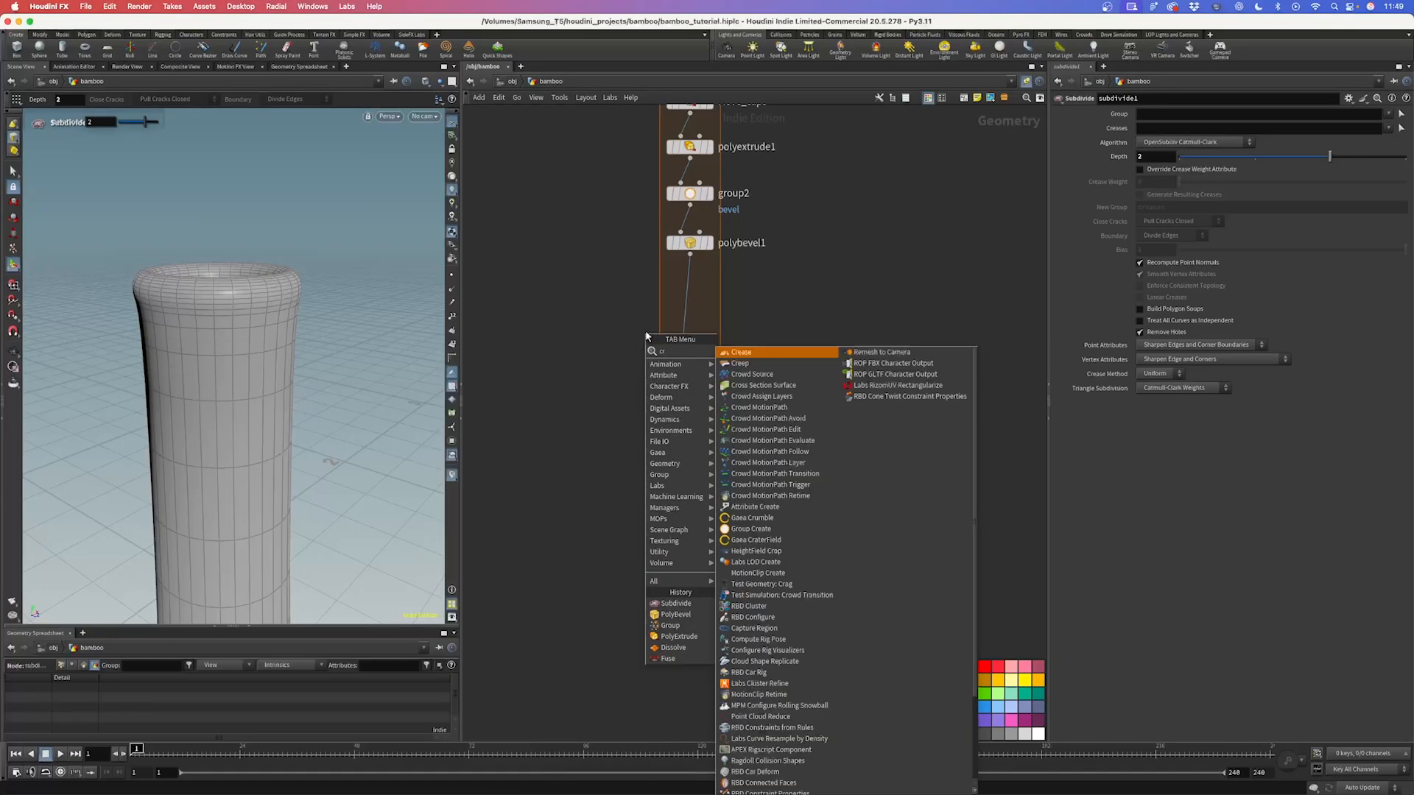
{"action": "key", "text": "Return"}
{"action": "left_click", "coordinate": [685, 342]}
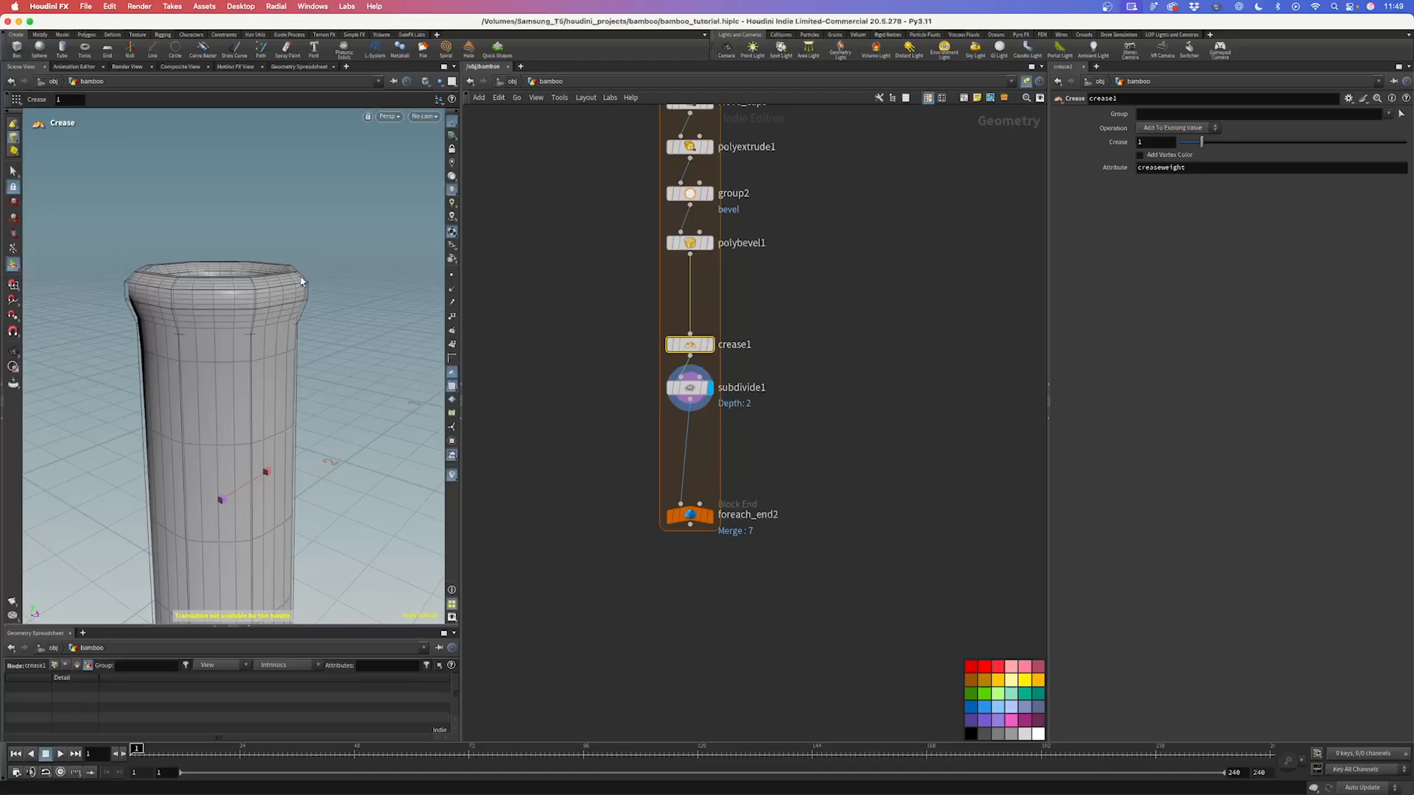
{"action": "left_click", "coordinate": [690, 388]}
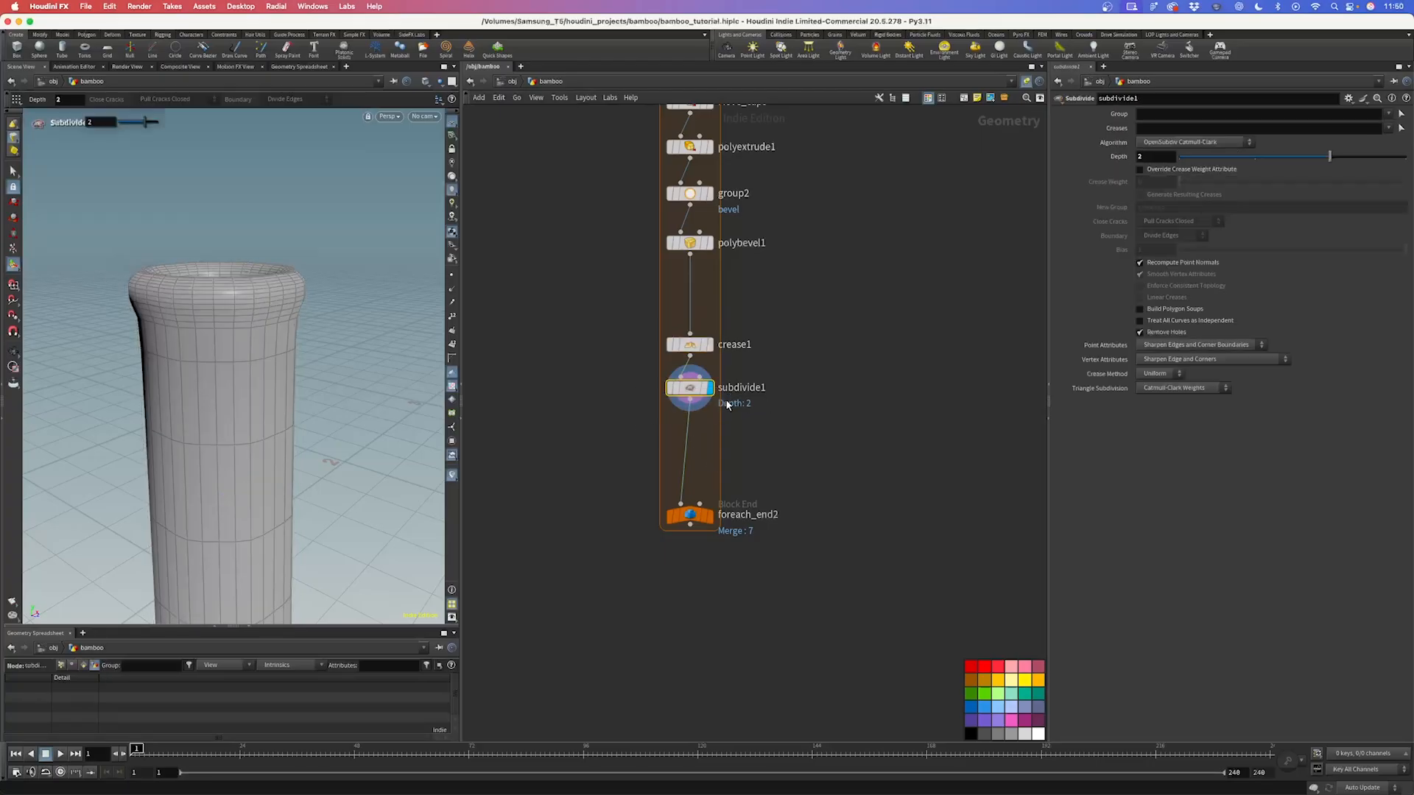
Step: Enable the Offset Edges output group on polybevel1 and use that group for the Crease node
{"action": "key", "text": "Escape"}
{"action": "left_click_drag", "start_coordinate": [255, 317], "coordinate": [257, 357]}
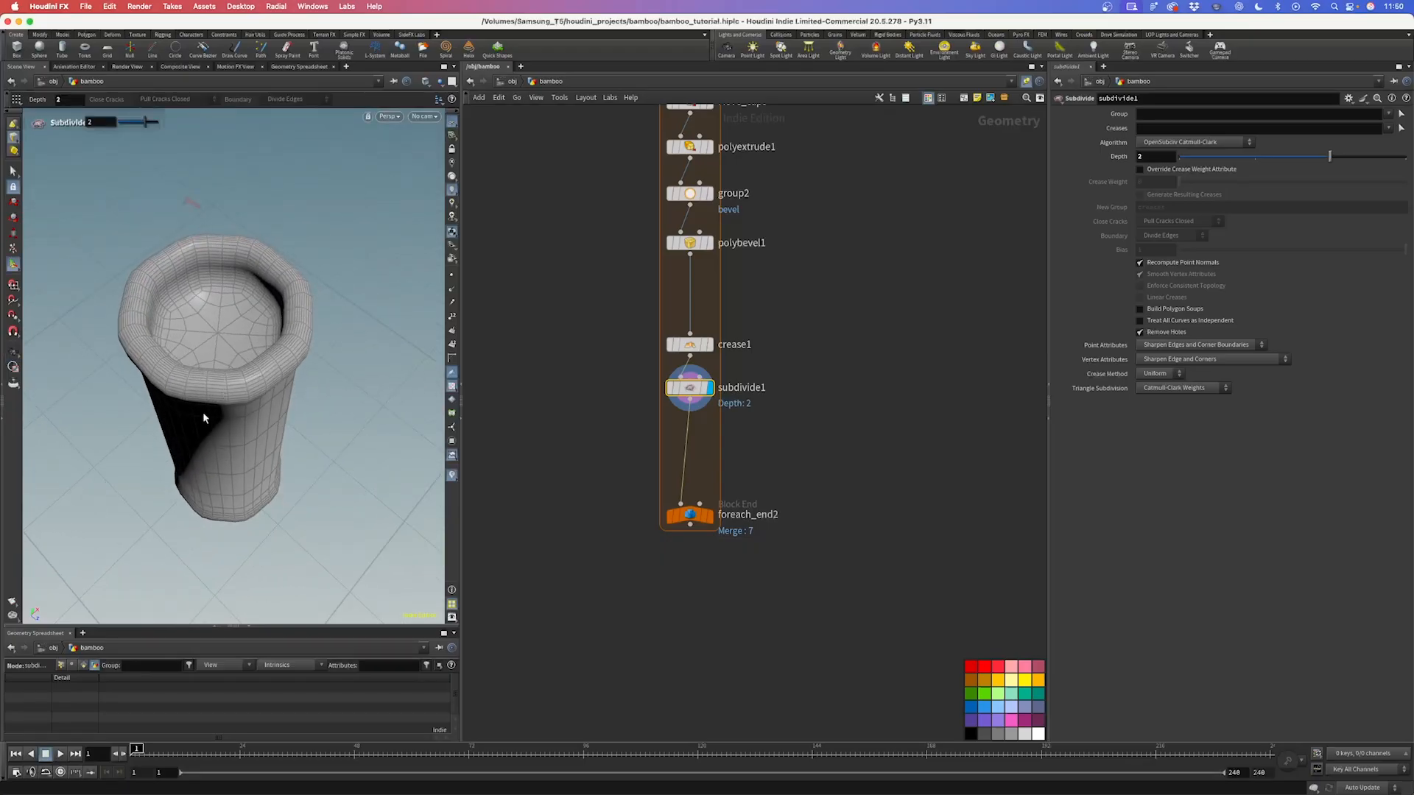
{"action": "left_click_drag", "start_coordinate": [290, 363], "coordinate": [256, 413], "text": "alt"}
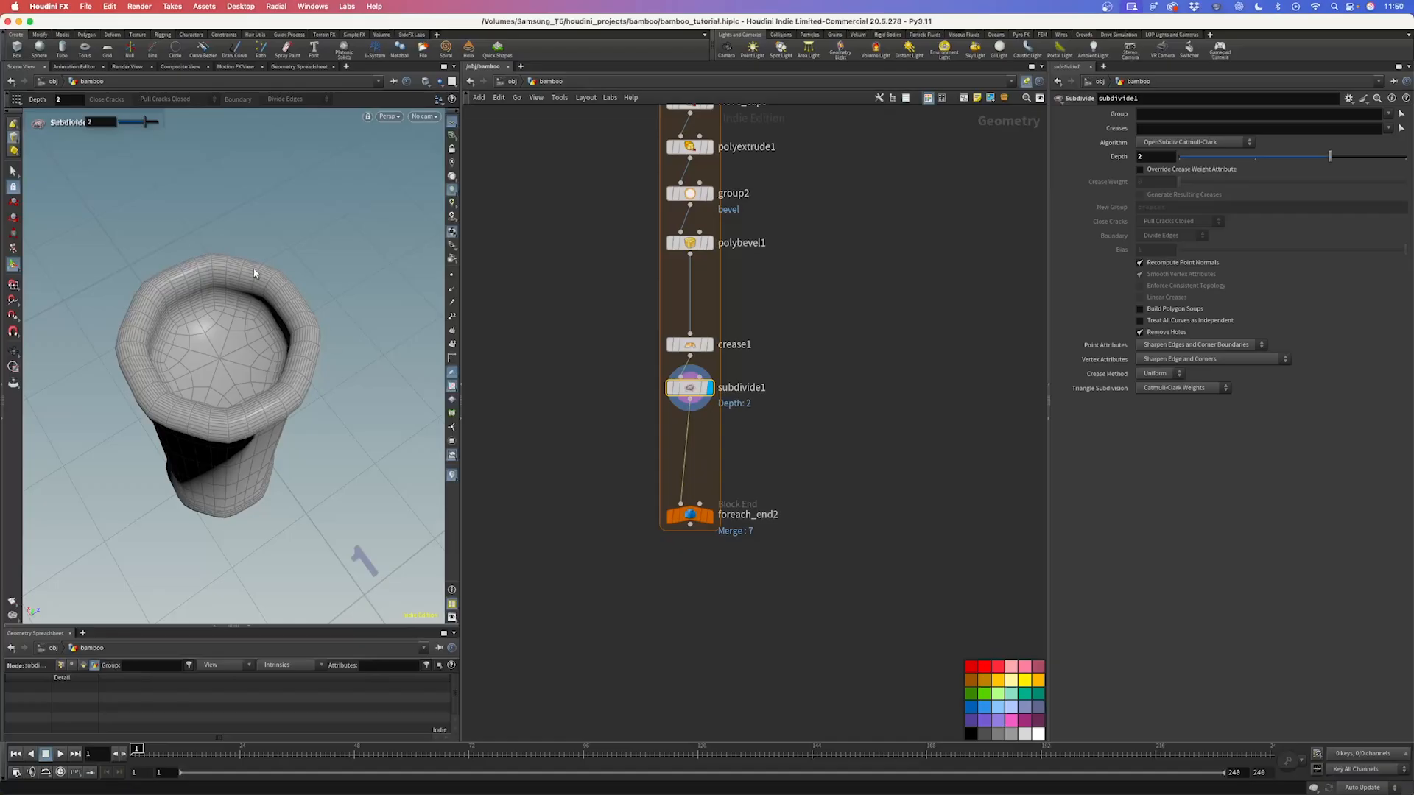
{"action": "left_click_drag", "start_coordinate": [319, 364], "coordinate": [139, 272], "text": "alt"}
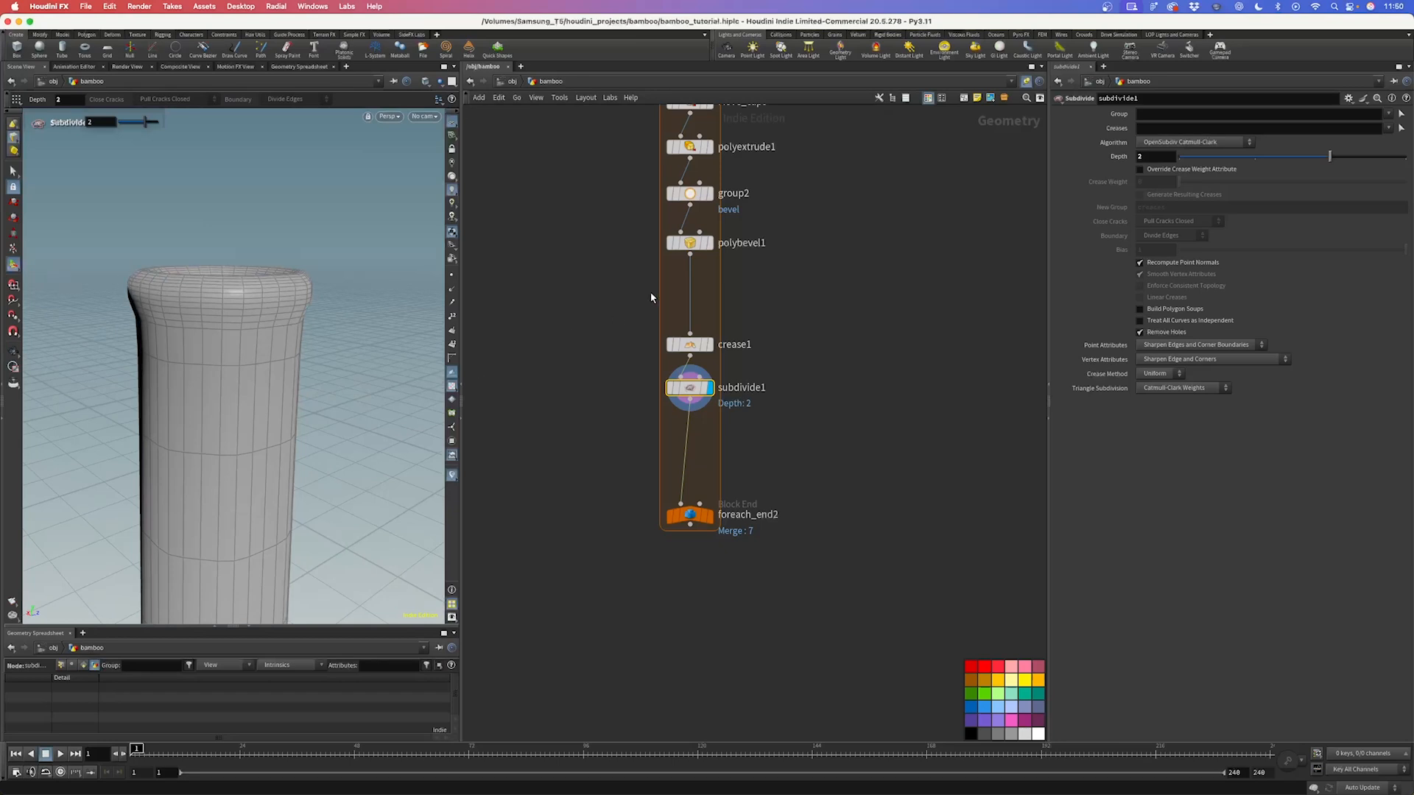
{"action": "left_click", "coordinate": [690, 243]}
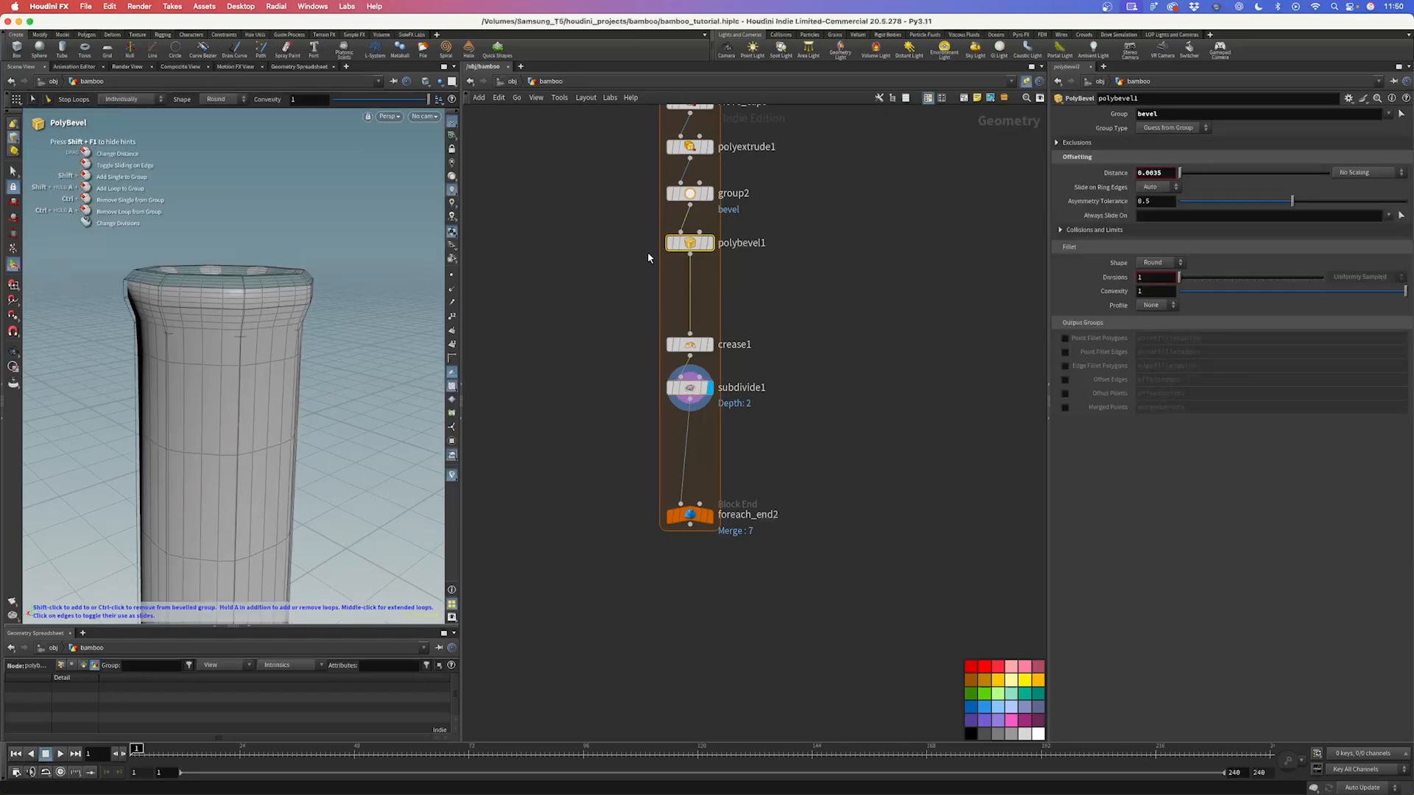
{"action": "mouse_move", "coordinate": [692, 245]}
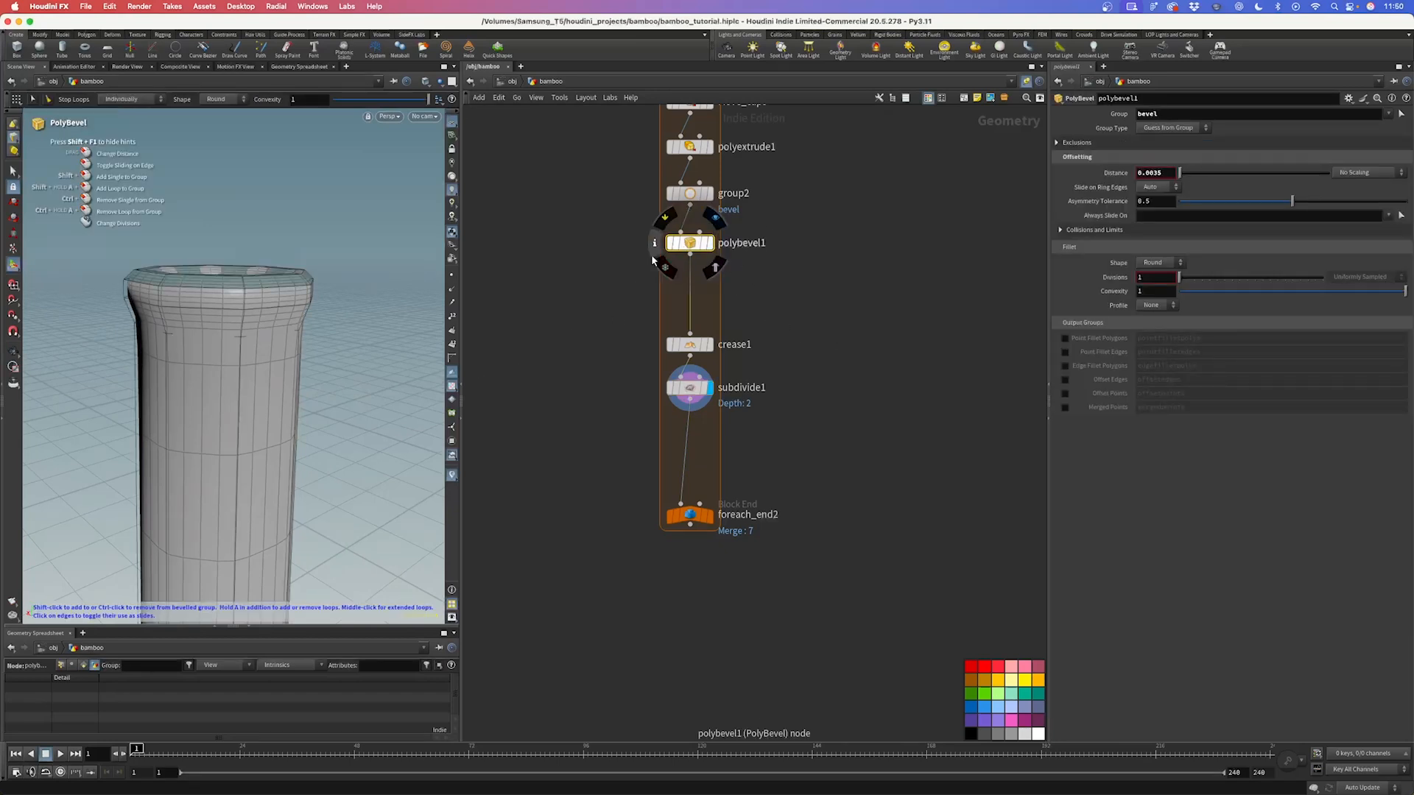
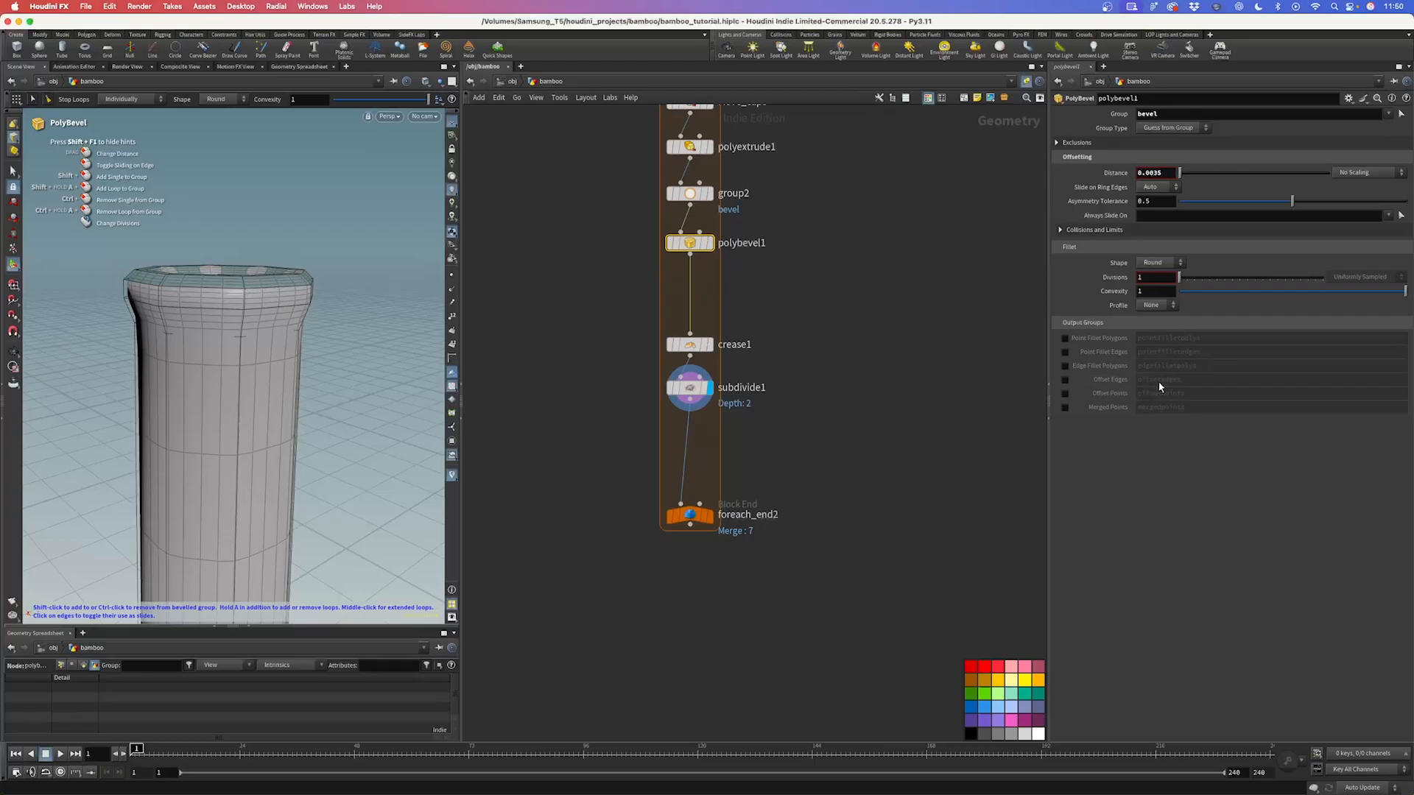
{"action": "left_click", "coordinate": [1065, 379]}
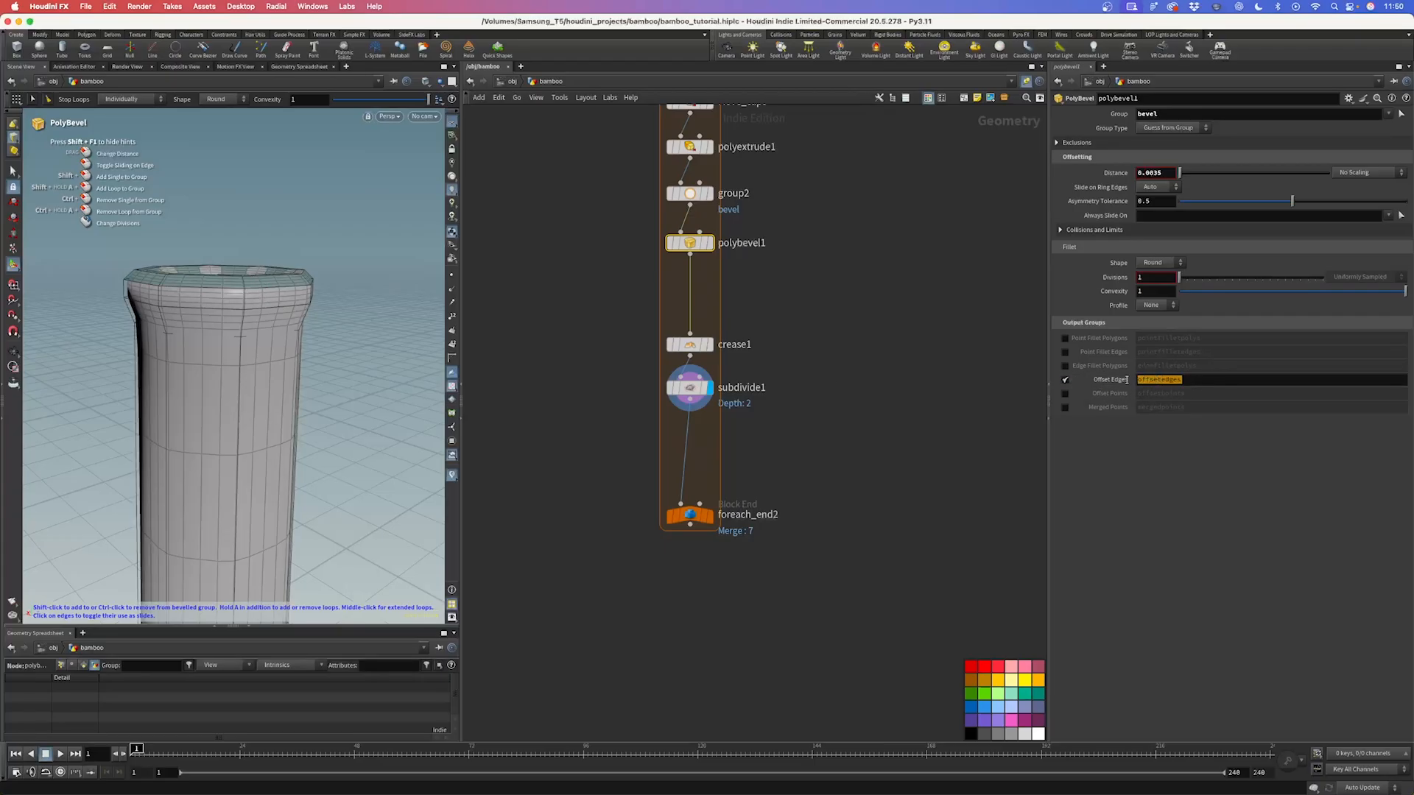
{"action": "left_click", "coordinate": [690, 344]}
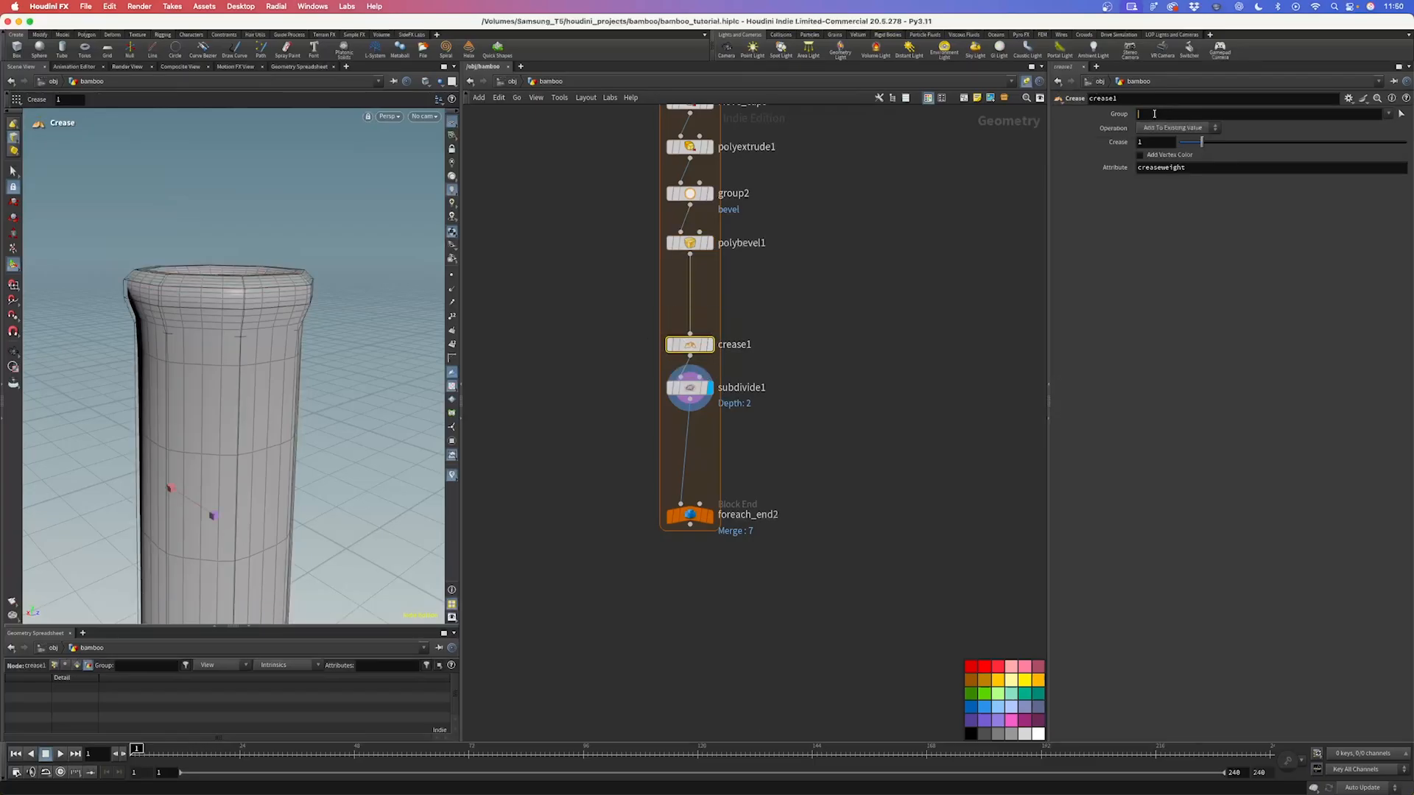
{"action": "left_click", "coordinate": [690, 388]}
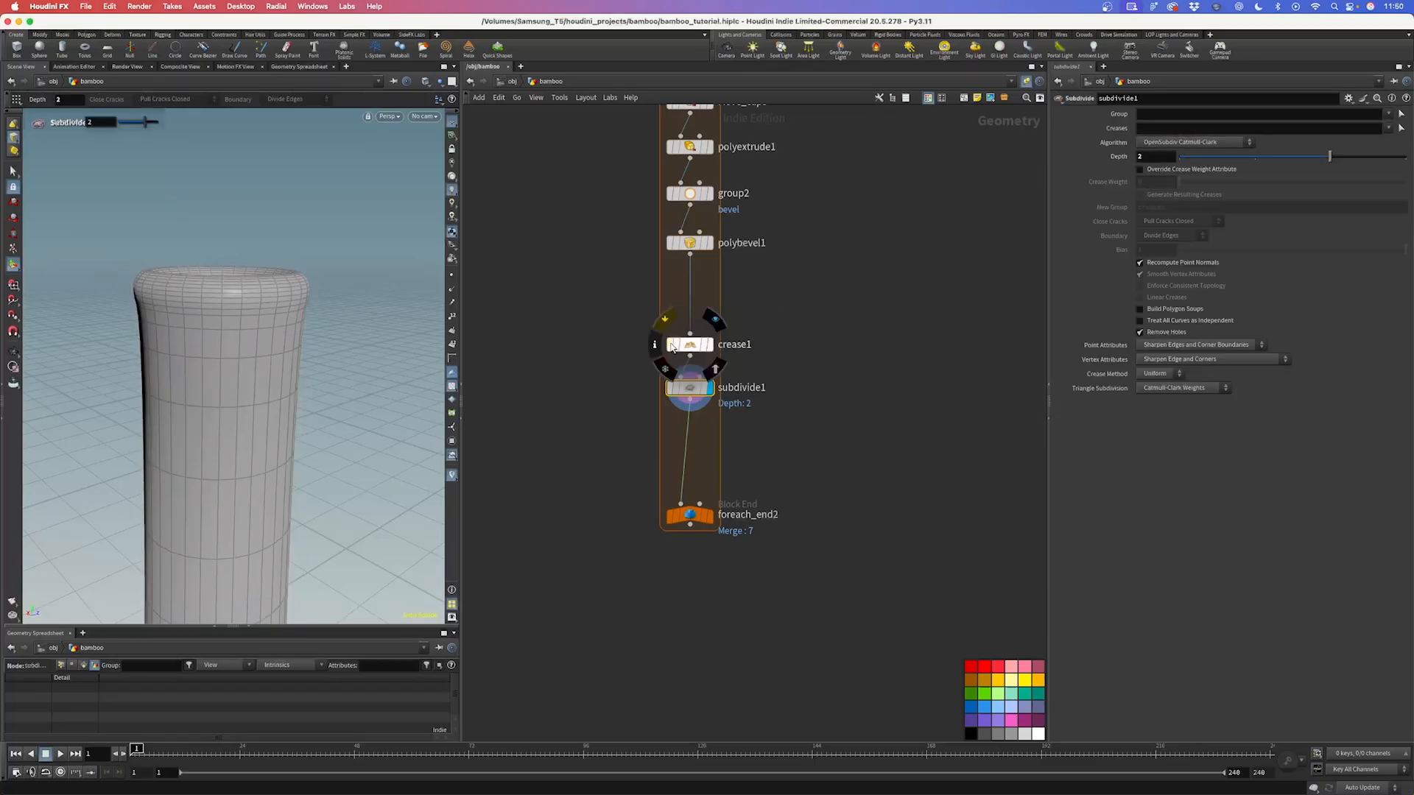
Step: Bypass crease1 and re-enable it to compare the segment's rim with and without creasing
{"action": "key", "text": "Escape"}
{"action": "scroll", "coordinate": [158, 283], "scroll_direction": "up", "scroll_amount": 4}
{"action": "left_click_drag", "start_coordinate": [158, 283], "coordinate": [158, 234], "text": "alt"}
{"action": "left_click", "coordinate": [671, 347]}
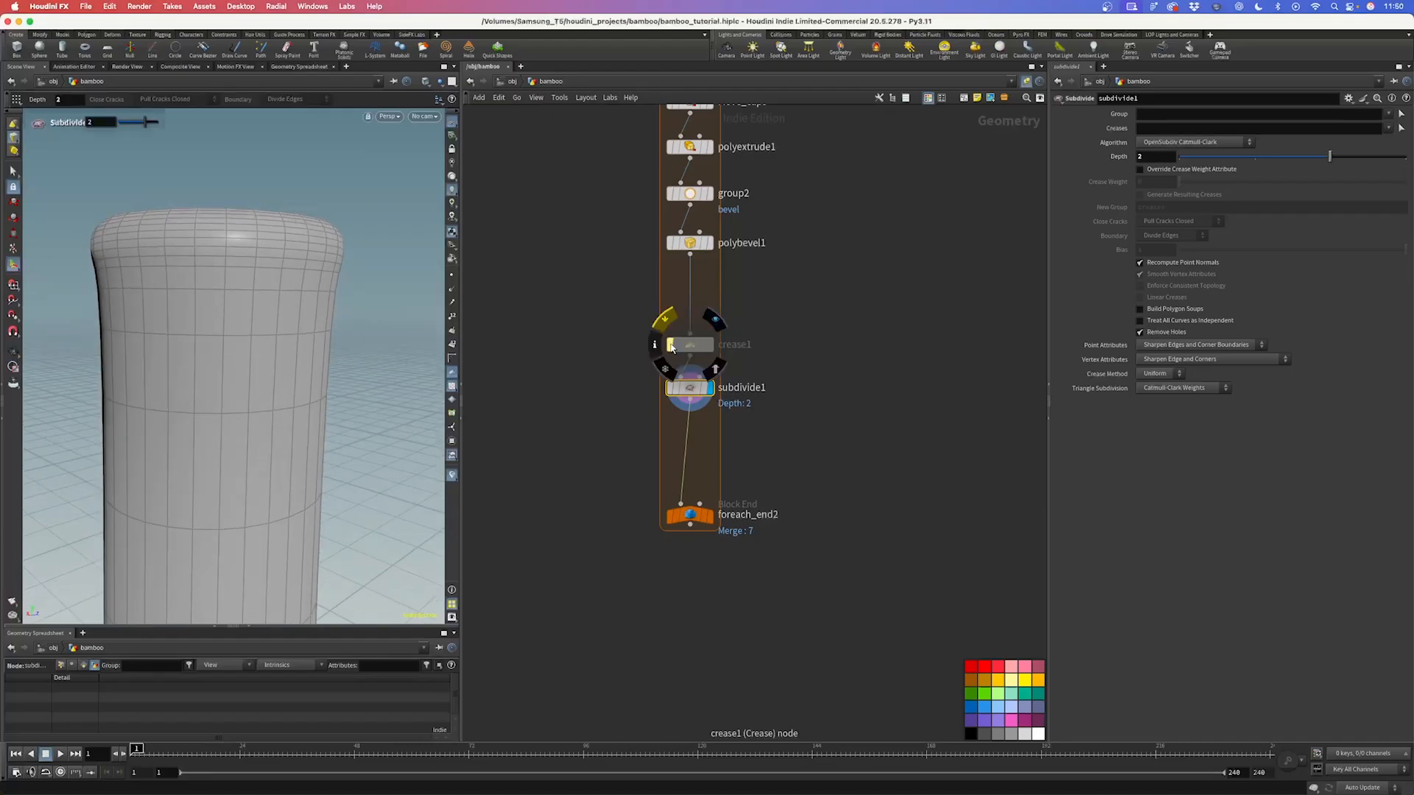
{"action": "left_click", "coordinate": [671, 347]}
{"action": "key", "text": "Escape"}
{"action": "scroll", "coordinate": [269, 363], "scroll_direction": "down", "scroll_amount": 4}
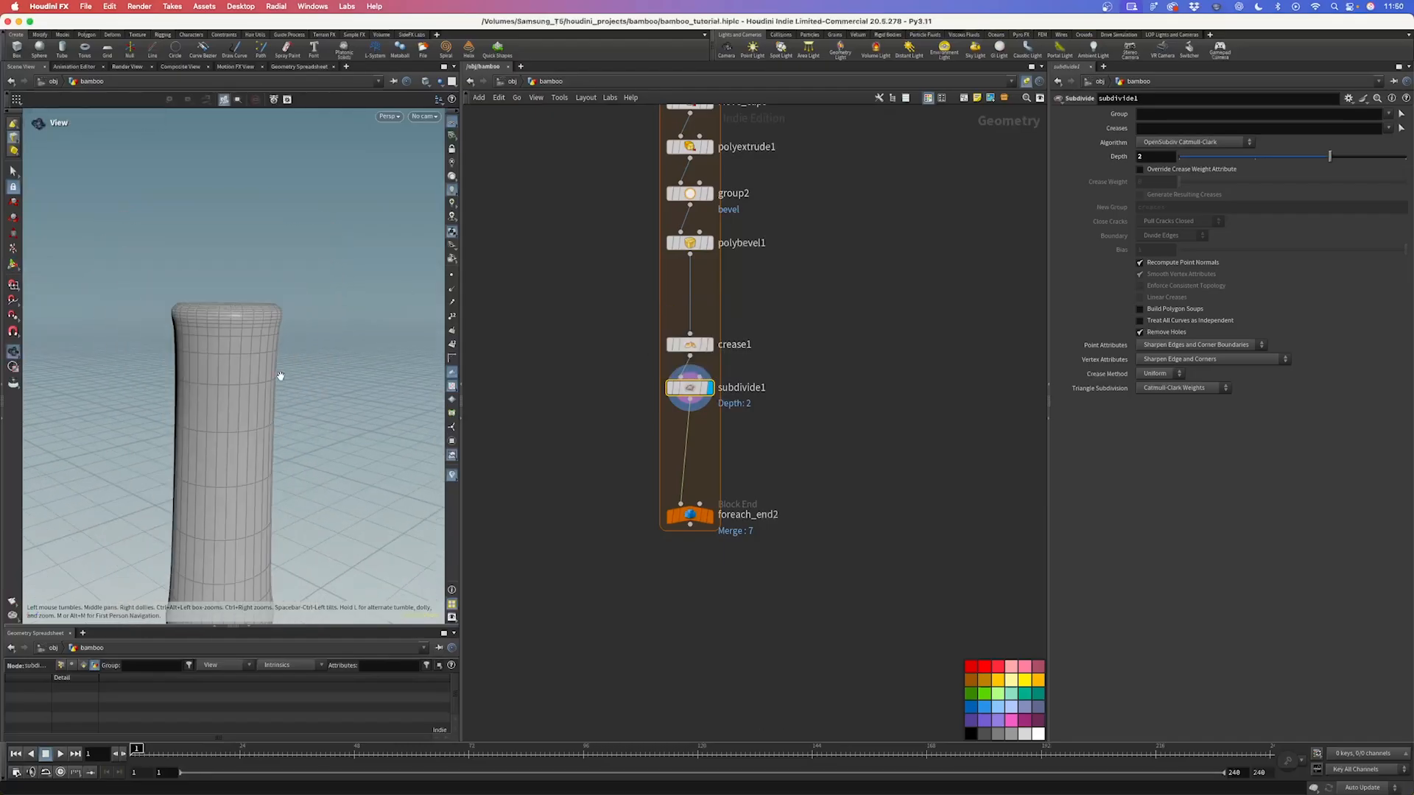
{"action": "middle_click_drag", "start_coordinate": [268, 363], "coordinate": [280, 228], "text": "alt"}
{"action": "left_click_drag", "start_coordinate": [280, 228], "coordinate": [257, 322], "text": "alt"}
Step: Move crease1 and subdivide1 up together close beneath polybevel1, and save the scene
{"action": "left_click", "coordinate": [691, 344], "text": "shift"}
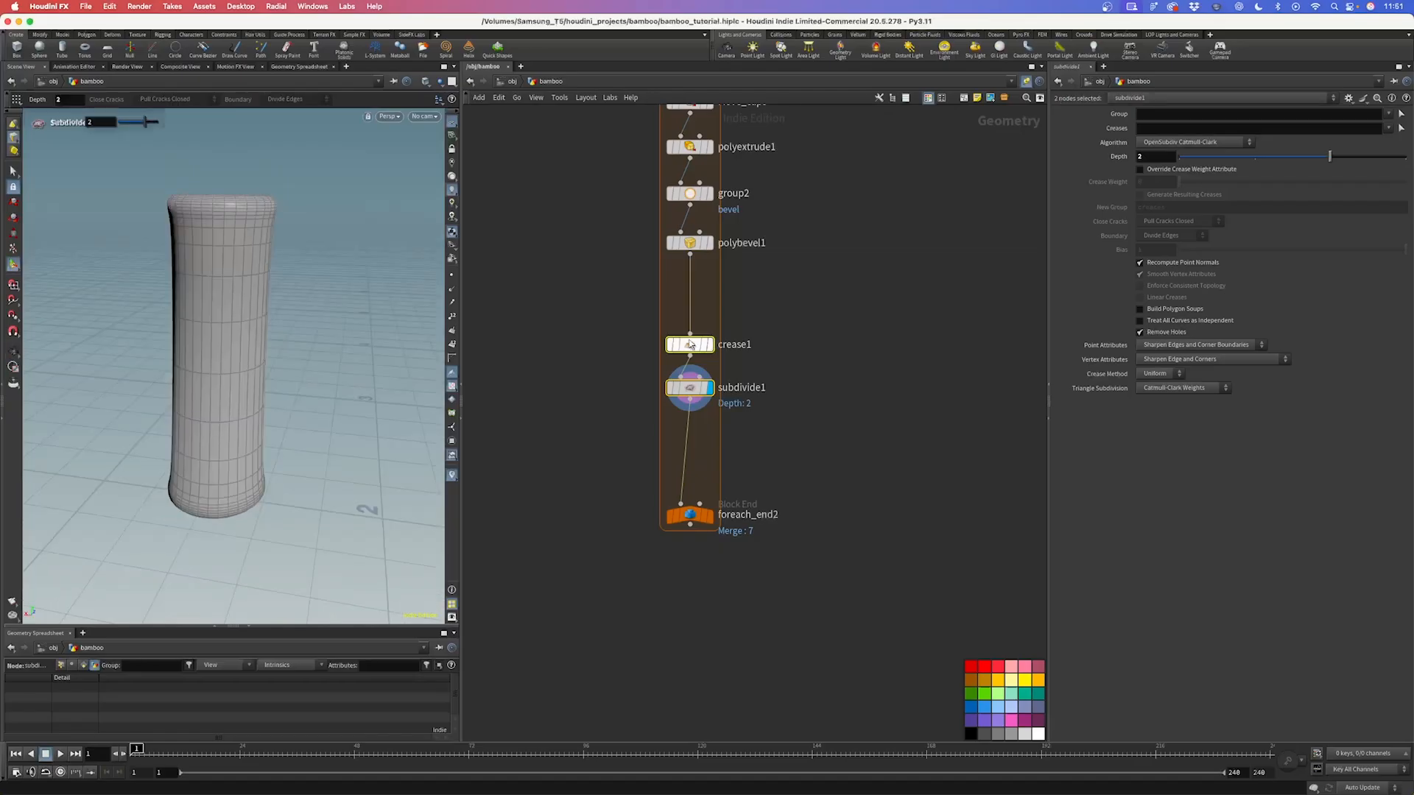
{"action": "left_click_drag", "start_coordinate": [691, 344], "coordinate": [691, 282]}
{"action": "double_click", "coordinate": [764, 329]}
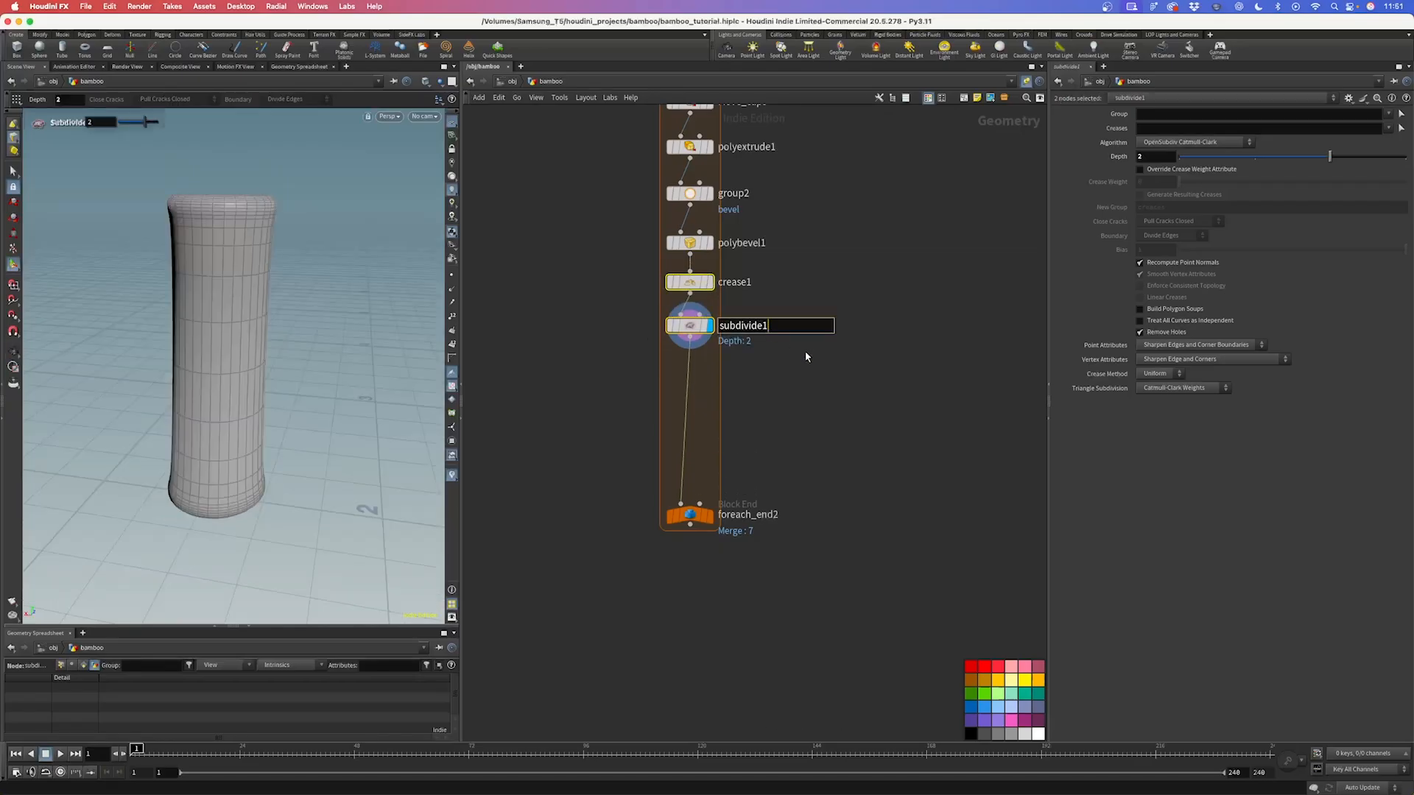
{"action": "left_click", "coordinate": [773, 374]}
{"action": "scroll", "coordinate": [236, 288], "scroll_direction": "down", "scroll_amount": 2}
{"action": "mouse_move", "coordinate": [236, 287]}
{"action": "left_mouse_down", "text": "alt"}
{"action": "mouse_move", "coordinate": [274, 288]}
{"action": "mouse_move", "coordinate": [205, 332]}
{"action": "mouse_move", "coordinate": [221, 287]}
{"action": "mouse_move", "coordinate": [240, 306]}
{"action": "left_mouse_up", "text": "alt"}
{"action": "key", "text": "Return"}
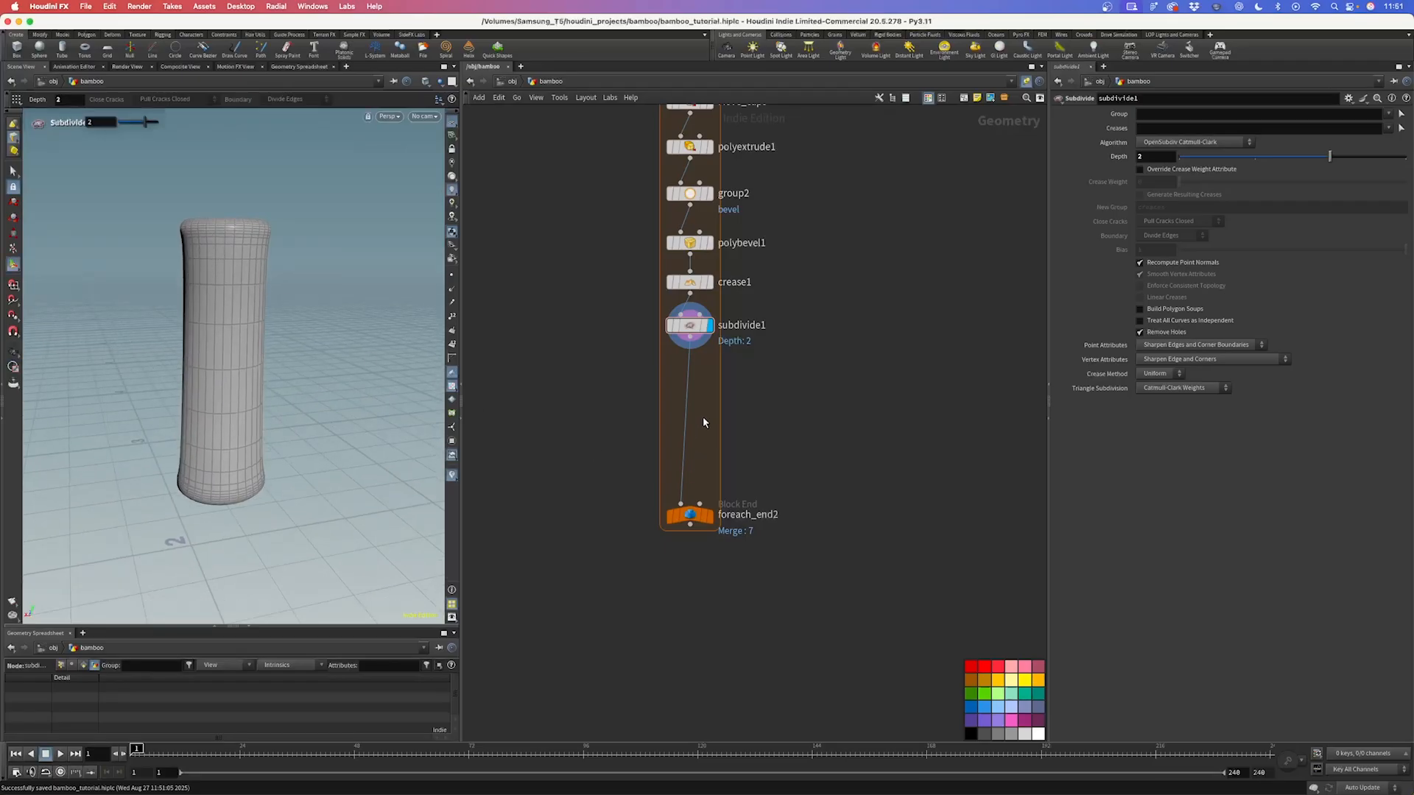
Step: Insert a Measure node between subdivide1 and the loop's end block, and display it
{"action": "key", "text": "Tab"}
{"action": "type", "text": "mea"}
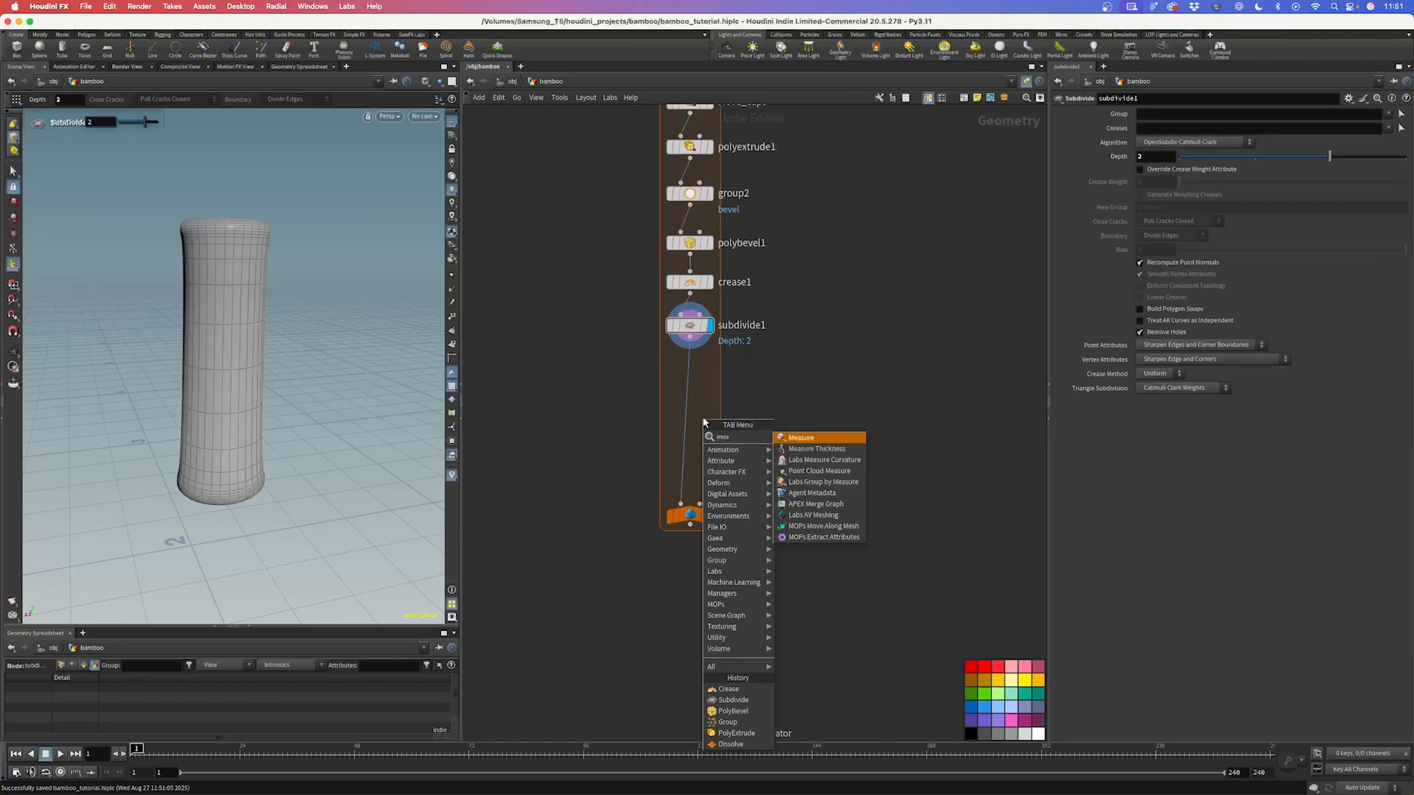
{"action": "key", "text": "Return"}
{"action": "left_click", "coordinate": [690, 369]}
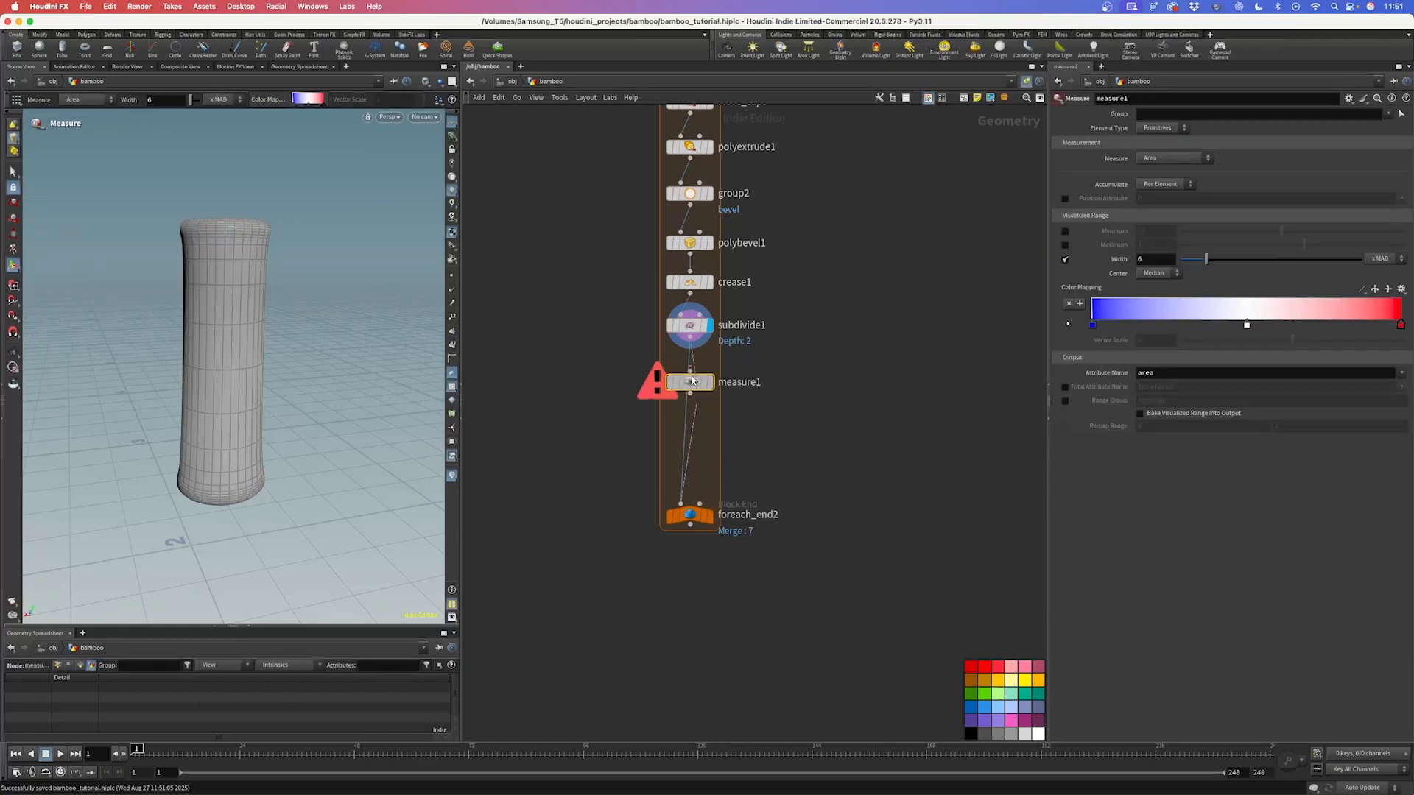
{"action": "left_click", "coordinate": [708, 370]}
Step: Set the Measure node to compute Curvature as Curvedness on points, with a visualized range width of 6.6
{"action": "left_click", "coordinate": [1162, 129]}
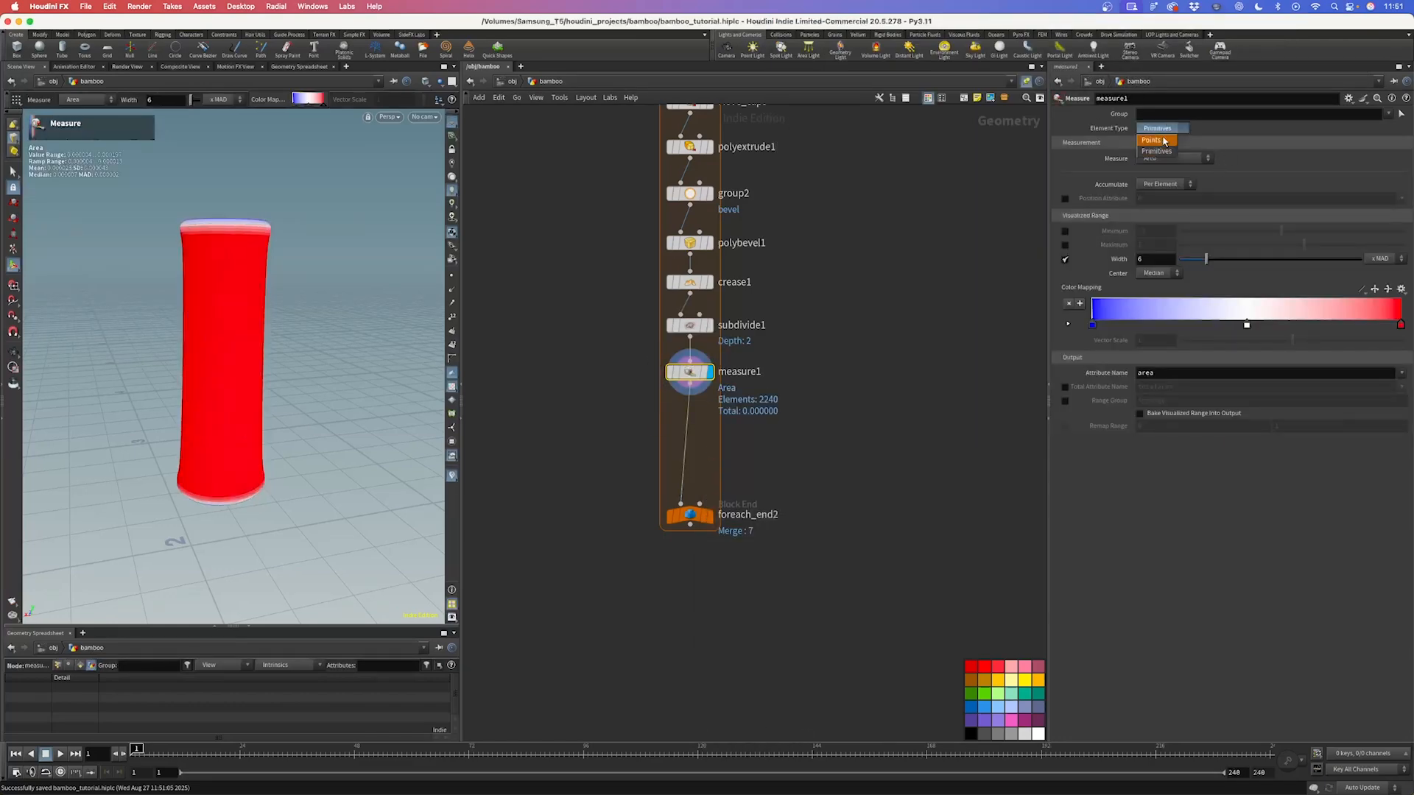
{"action": "left_click", "coordinate": [1159, 159]}
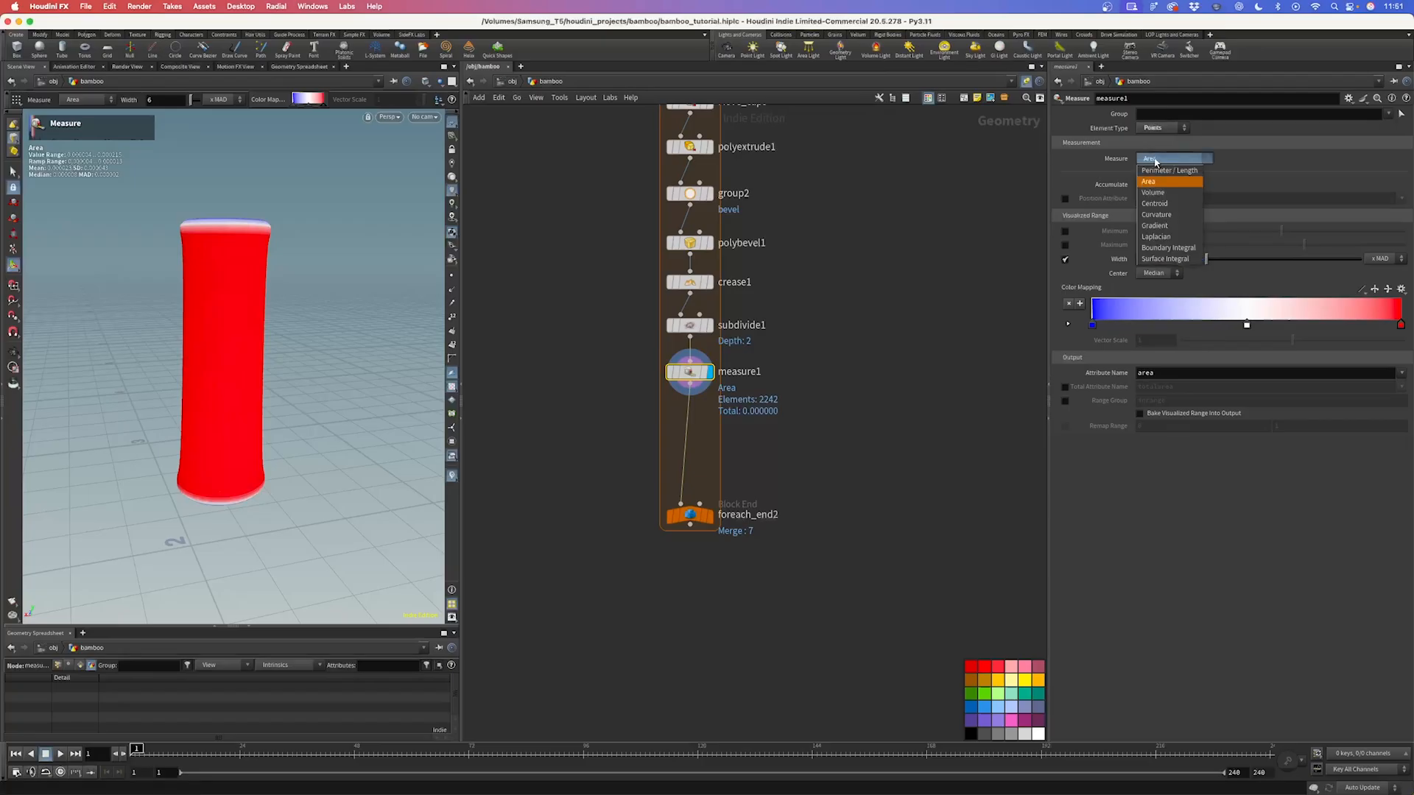
{"action": "left_click", "coordinate": [1158, 215]}
{"action": "left_click_drag", "start_coordinate": [1206, 271], "coordinate": [1209, 273]}
{"action": "left_click_drag", "start_coordinate": [305, 312], "coordinate": [236, 239], "text": "alt"}
{"action": "key", "text": "Return"}
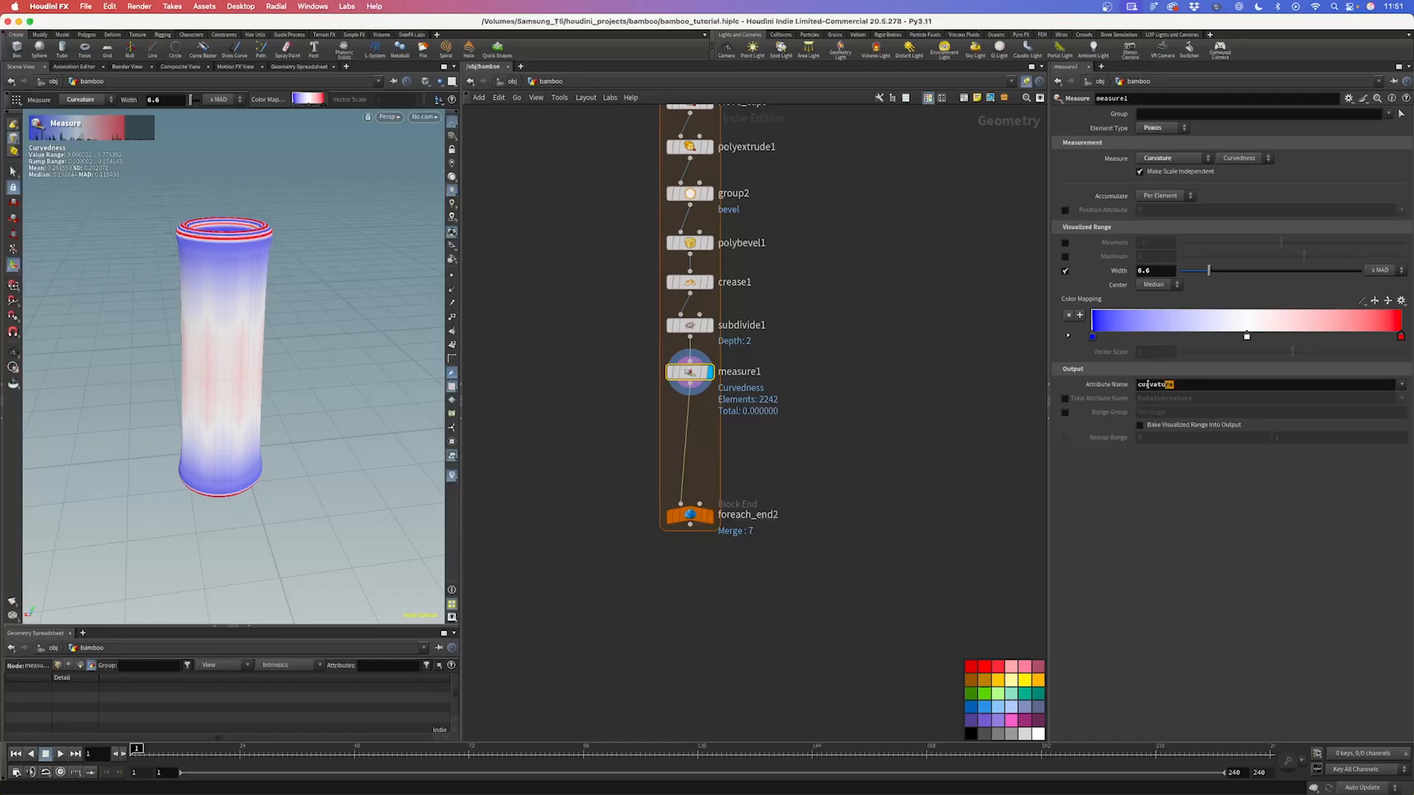
Step: Insert an Attribute Blur node after measure1, set it to blur the curvature attribute, and display it
{"action": "key", "text": "Tab"}
{"action": "type", "text": "attrblur"}
{"action": "key", "text": "Return"}
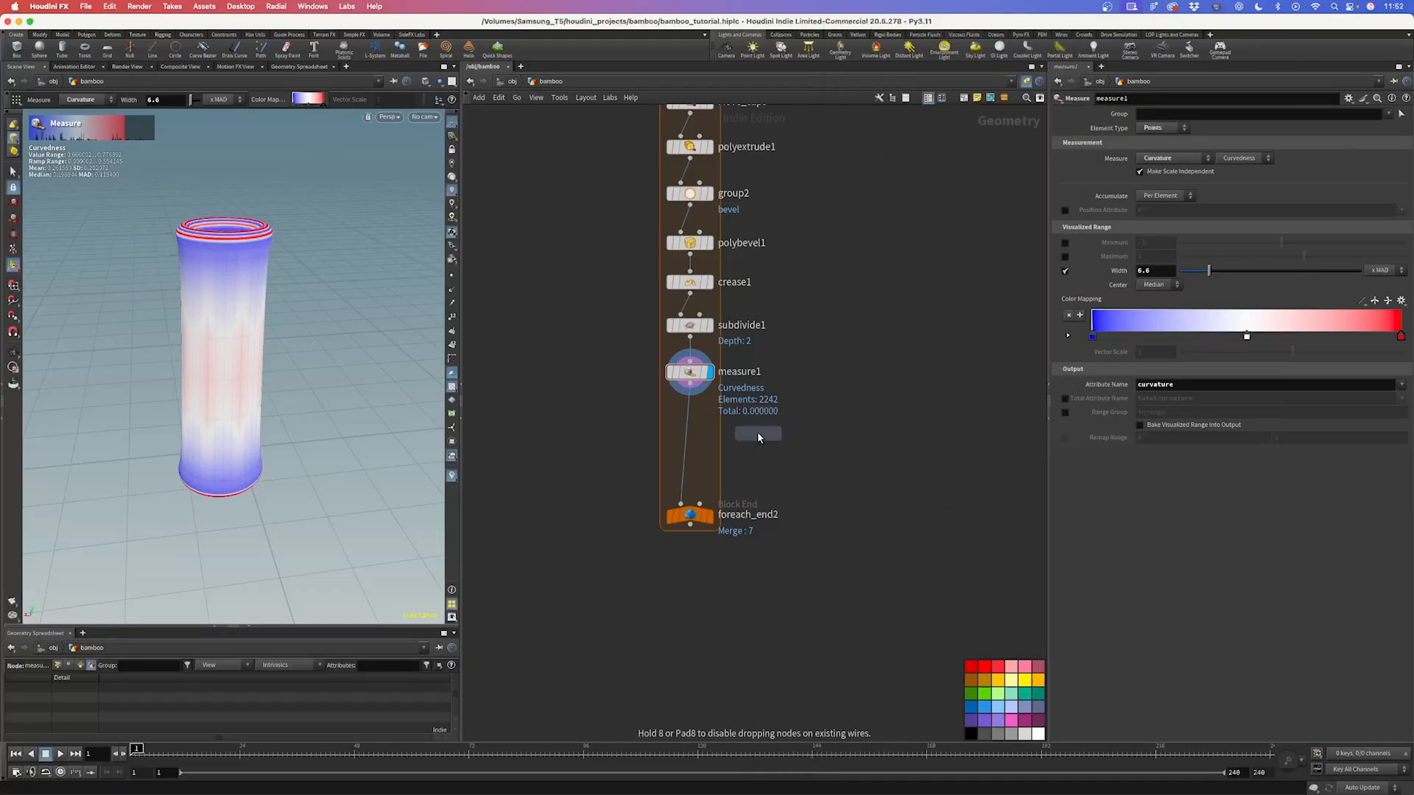
{"action": "left_click", "coordinate": [690, 422]}
{"action": "double_click", "coordinate": [1155, 128]}
{"action": "type", "text": "curvature"}
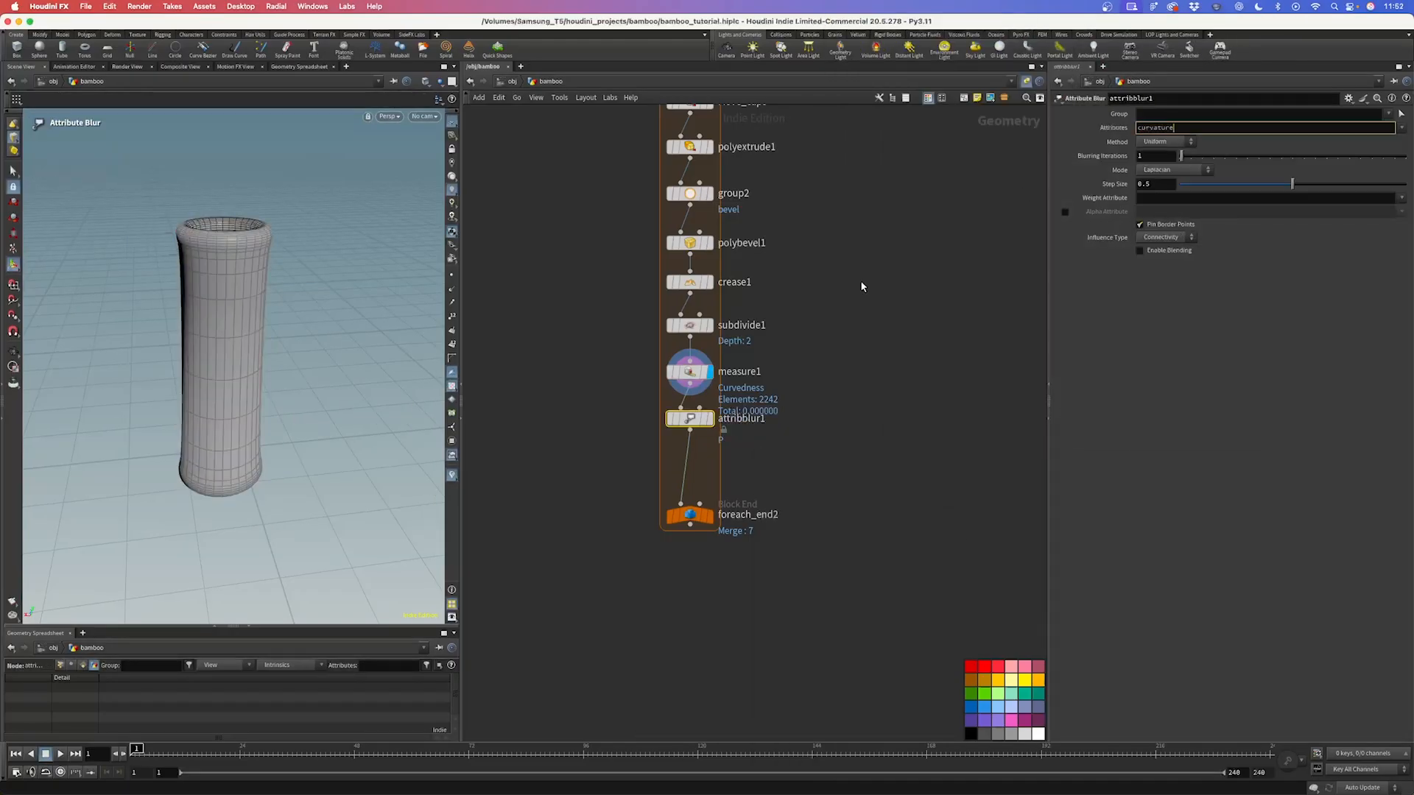
{"action": "left_click", "coordinate": [860, 281]}
{"action": "left_click", "coordinate": [709, 421]}
Step: Insert an Attribute Adjust Color node between attribblur1 and the loop's end block
{"action": "scroll", "coordinate": [685, 412], "scroll_direction": "down", "scroll_amount": 3}
{"action": "key", "text": "Tab"}
{"action": "type", "text": "att adjust colo"}
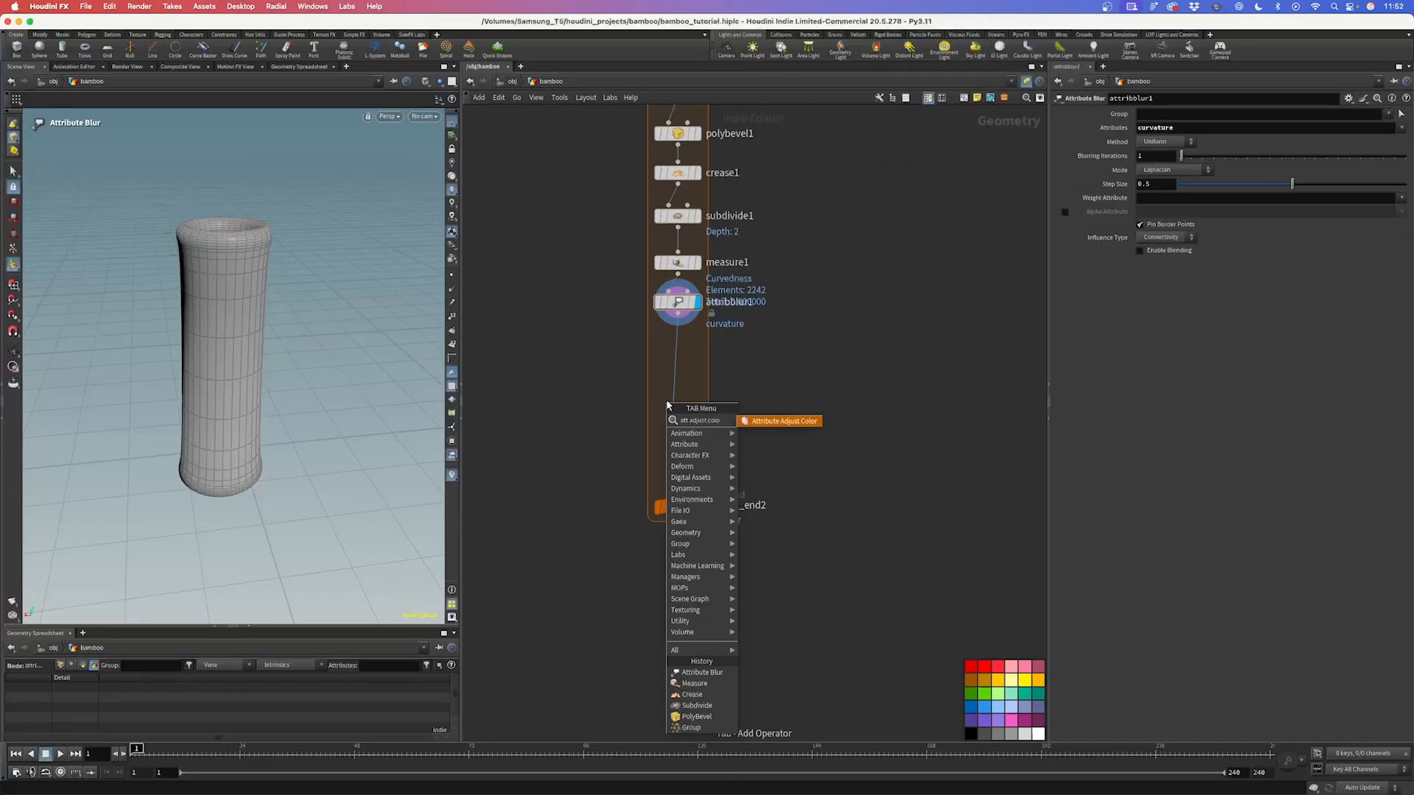
{"action": "key", "text": "Return"}
{"action": "left_click", "coordinate": [668, 405]}
{"action": "left_click_drag", "start_coordinate": [668, 405], "coordinate": [679, 353]}
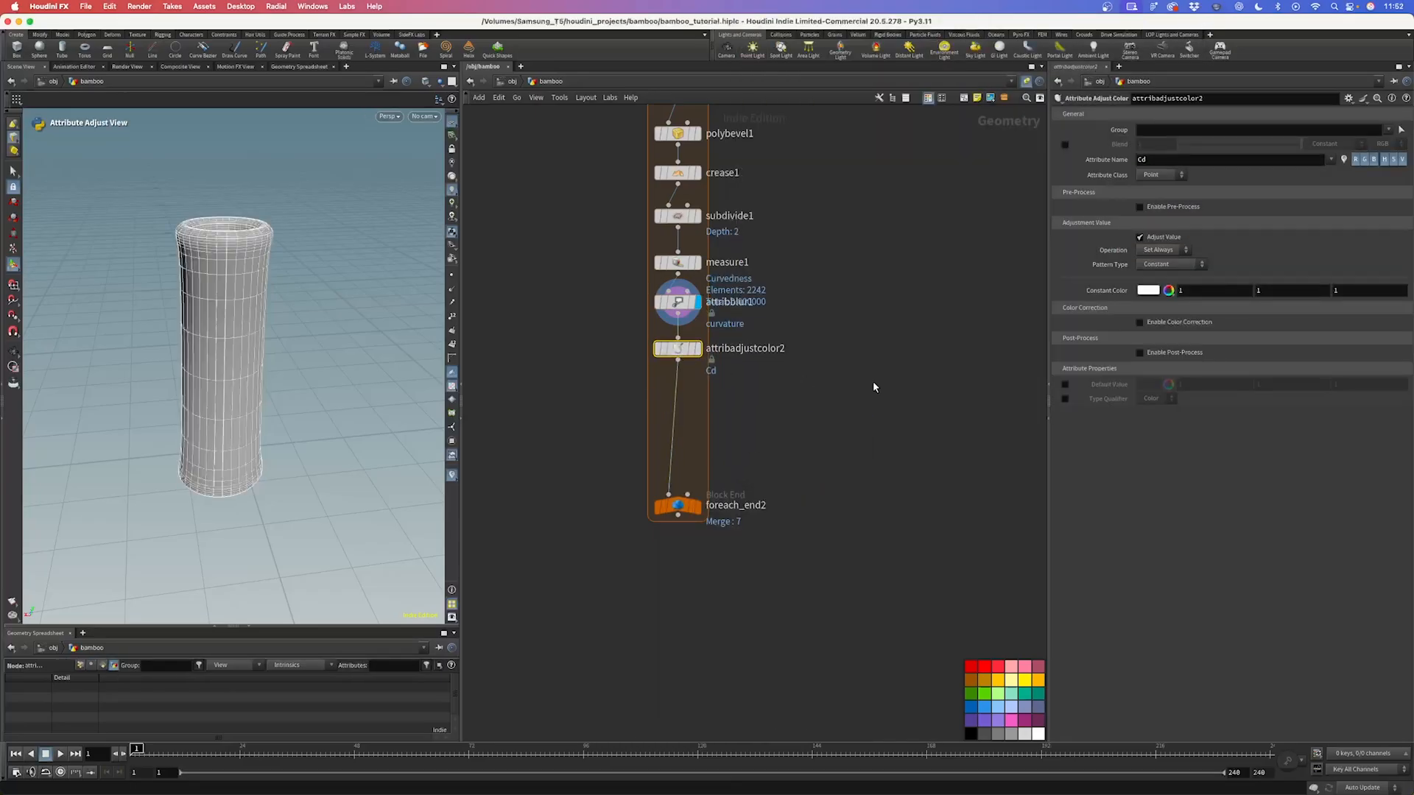
Step: Set the color adjustment's pattern type to Remap Attribute with curvature as source attribute, and display the node
{"action": "left_click", "coordinate": [1167, 264]}
{"action": "left_click", "coordinate": [1169, 325]}
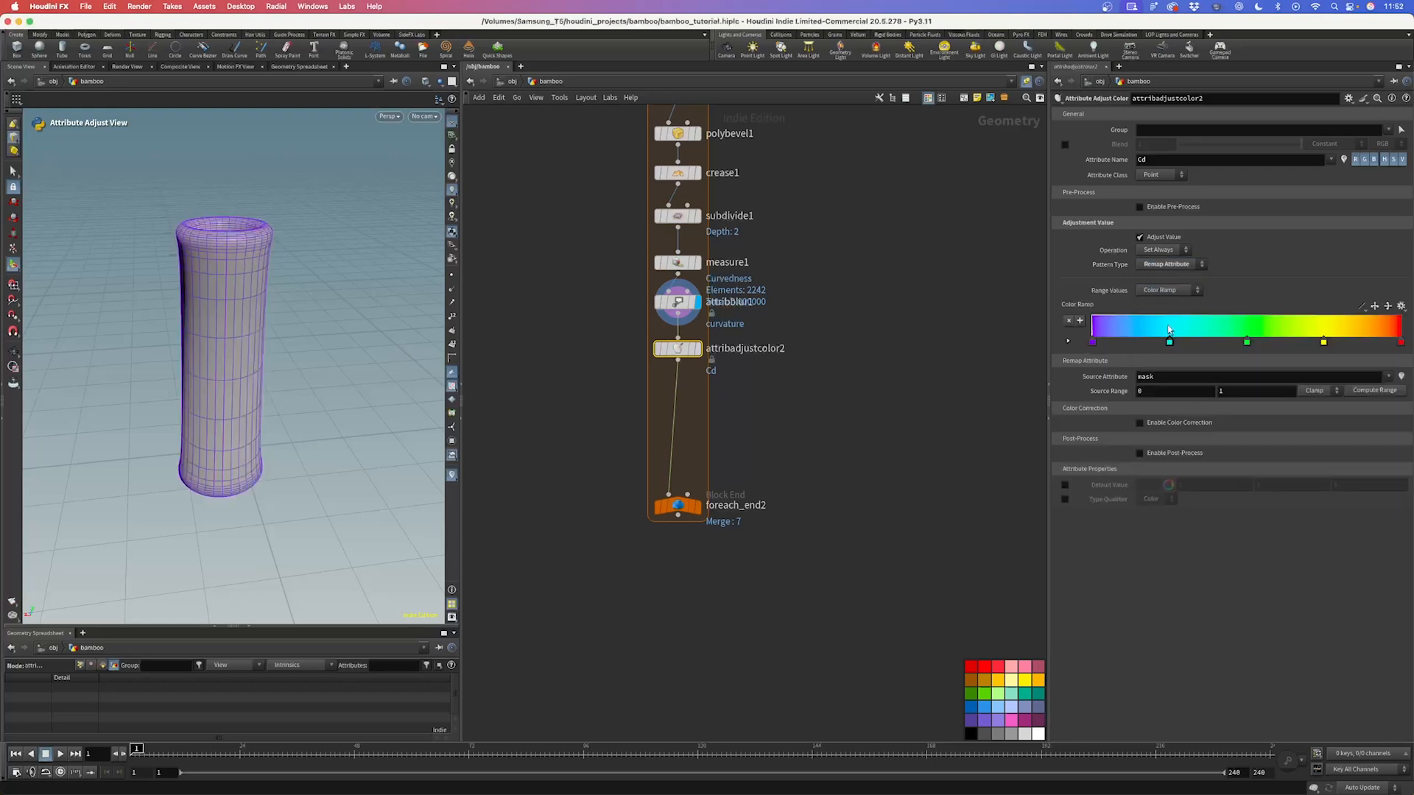
{"action": "double_click", "coordinate": [1160, 375]}
{"action": "type", "text": "curvature"}
{"action": "key", "text": "Return"}
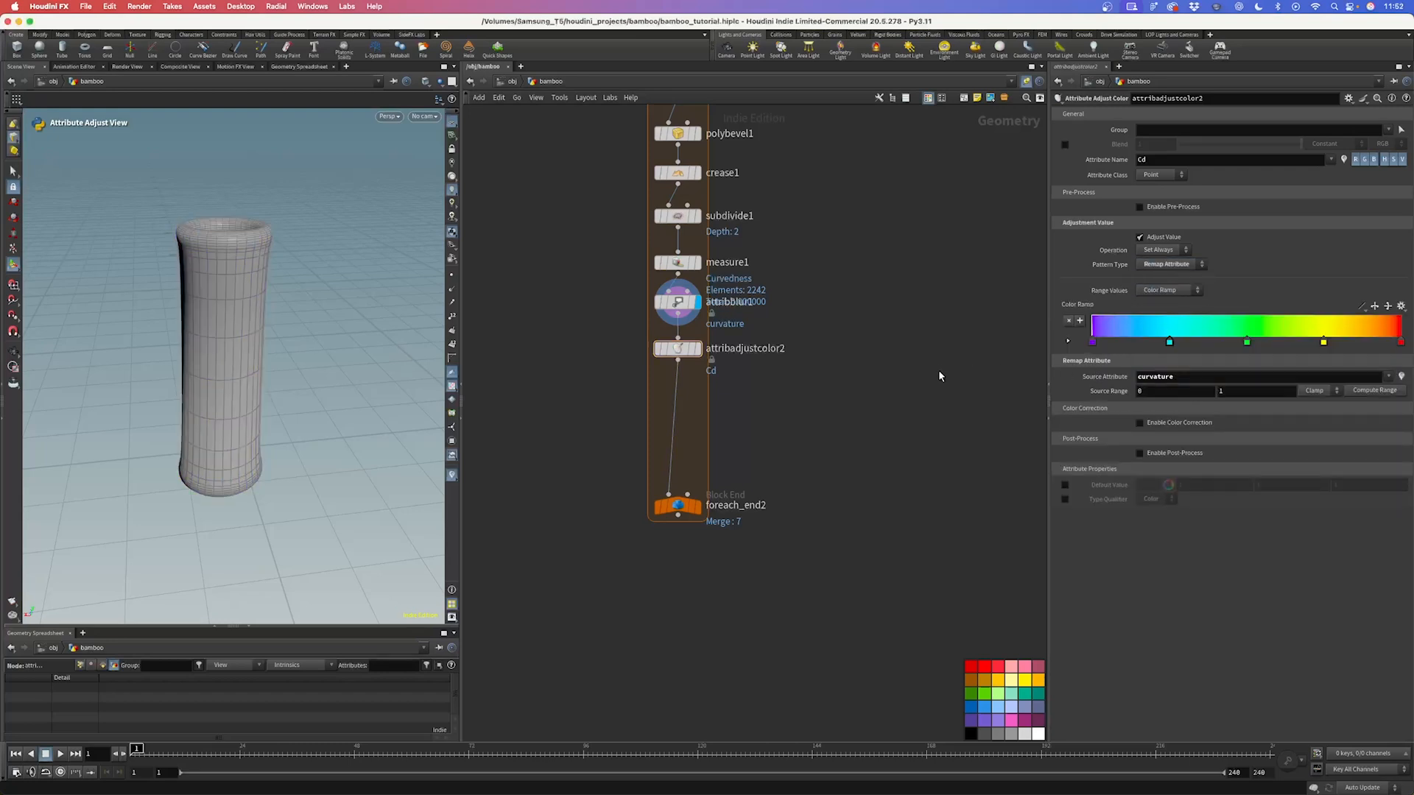
{"action": "left_click", "coordinate": [699, 350]}
{"action": "right_click_drag", "start_coordinate": [210, 314], "coordinate": [253, 290], "text": "alt"}
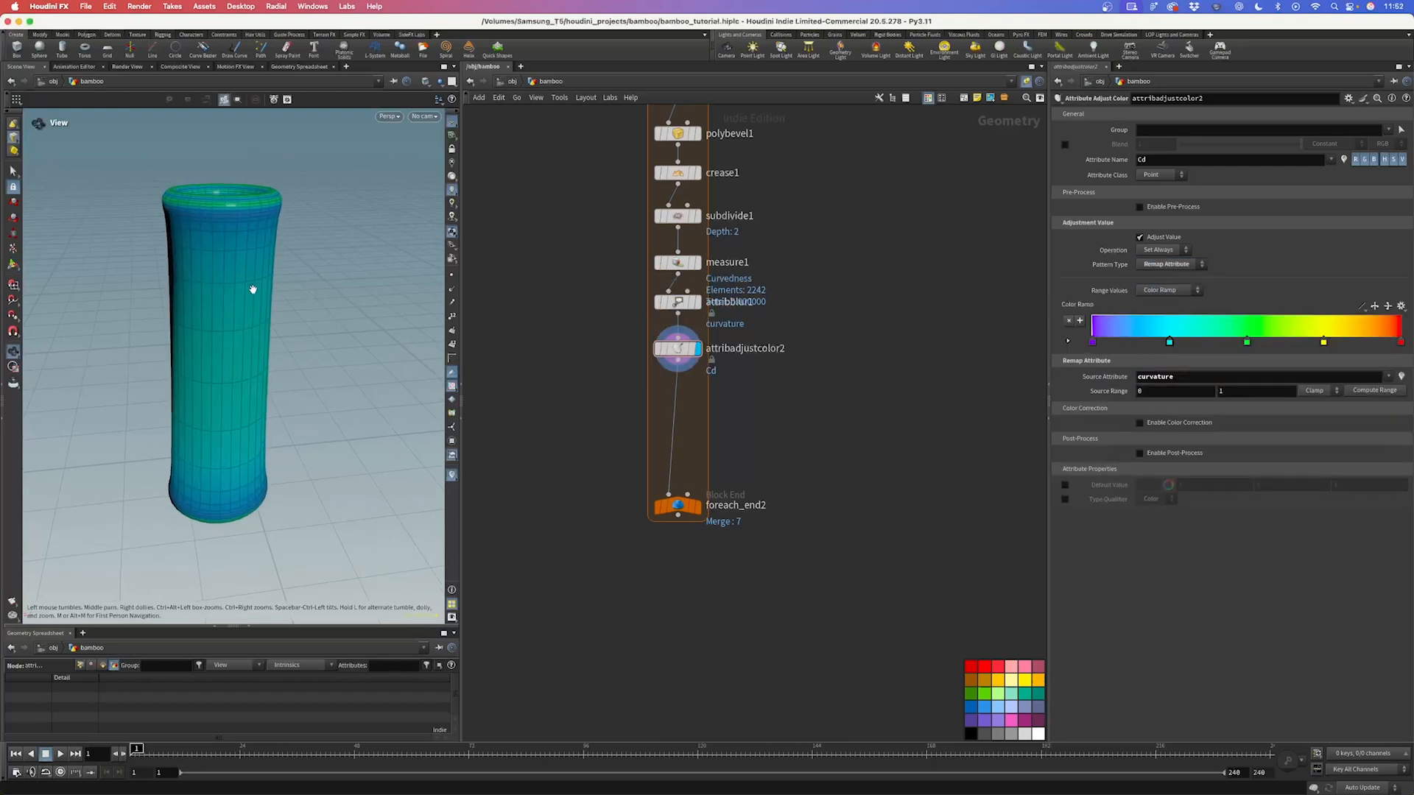
{"action": "left_click_drag", "start_coordinate": [253, 290], "coordinate": [243, 292], "text": "alt"}
{"action": "mouse_move", "coordinate": [177, 228]}
{"action": "left_mouse_down", "text": "alt"}
{"action": "mouse_move", "coordinate": [196, 212]}
{"action": "mouse_move", "coordinate": [189, 249]}
{"action": "mouse_move", "coordinate": [203, 234]}
{"action": "left_mouse_up", "text": "alt"}
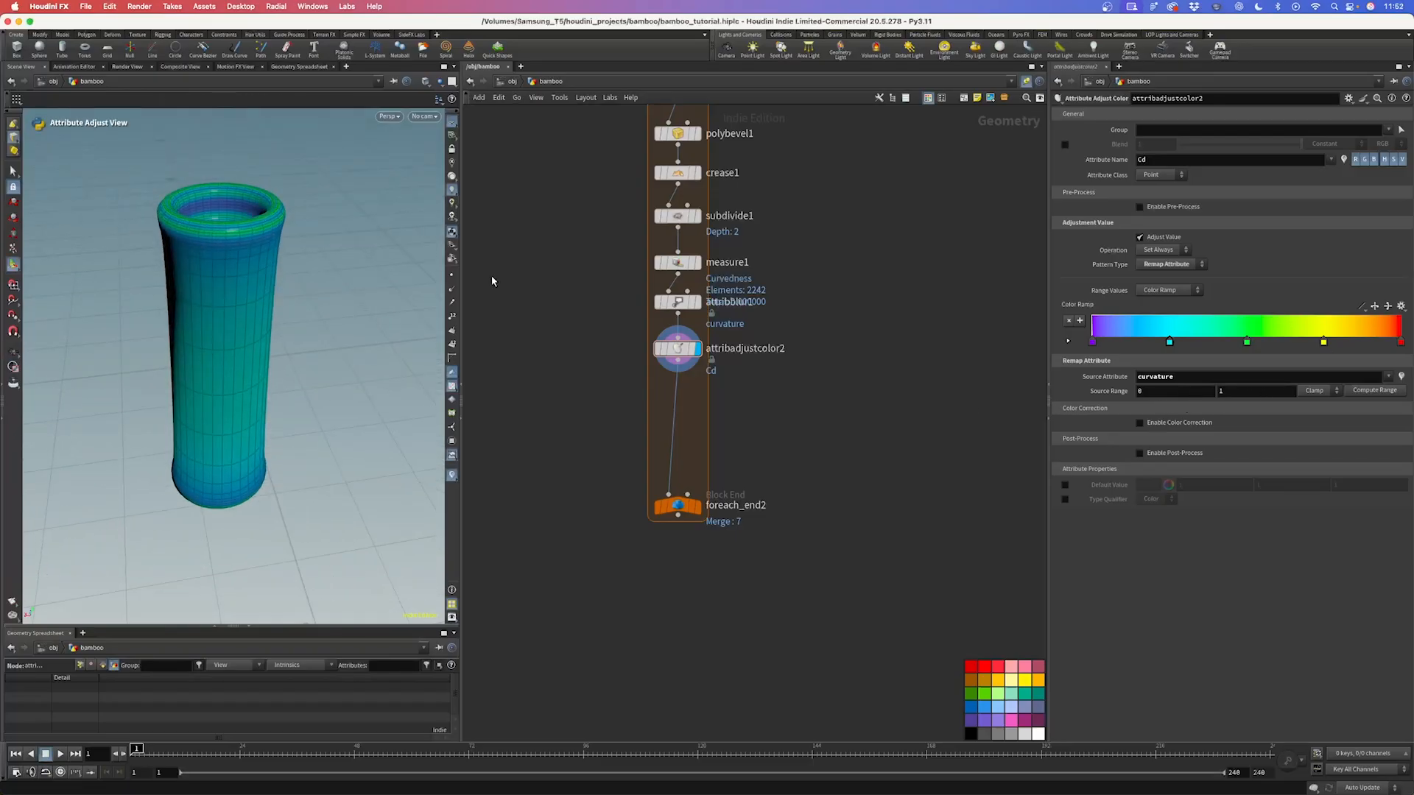
{"action": "left_click_drag", "start_coordinate": [672, 301], "coordinate": [672, 306]}
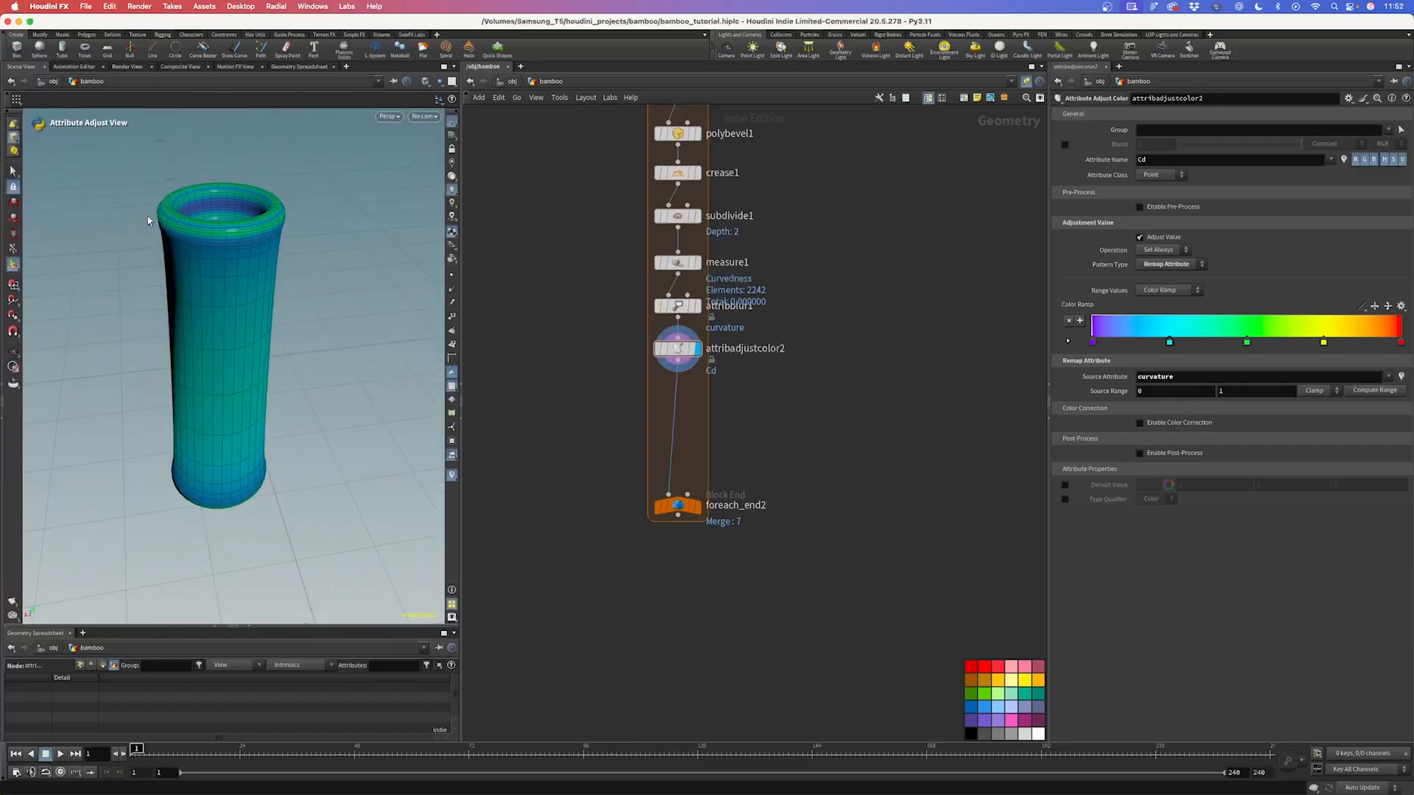
Step: Reduce the color ramp to its green point near the low end and recolor it yellow-green with red at 0.45
{"action": "left_click_drag", "start_coordinate": [1325, 344], "coordinate": [1323, 400]}
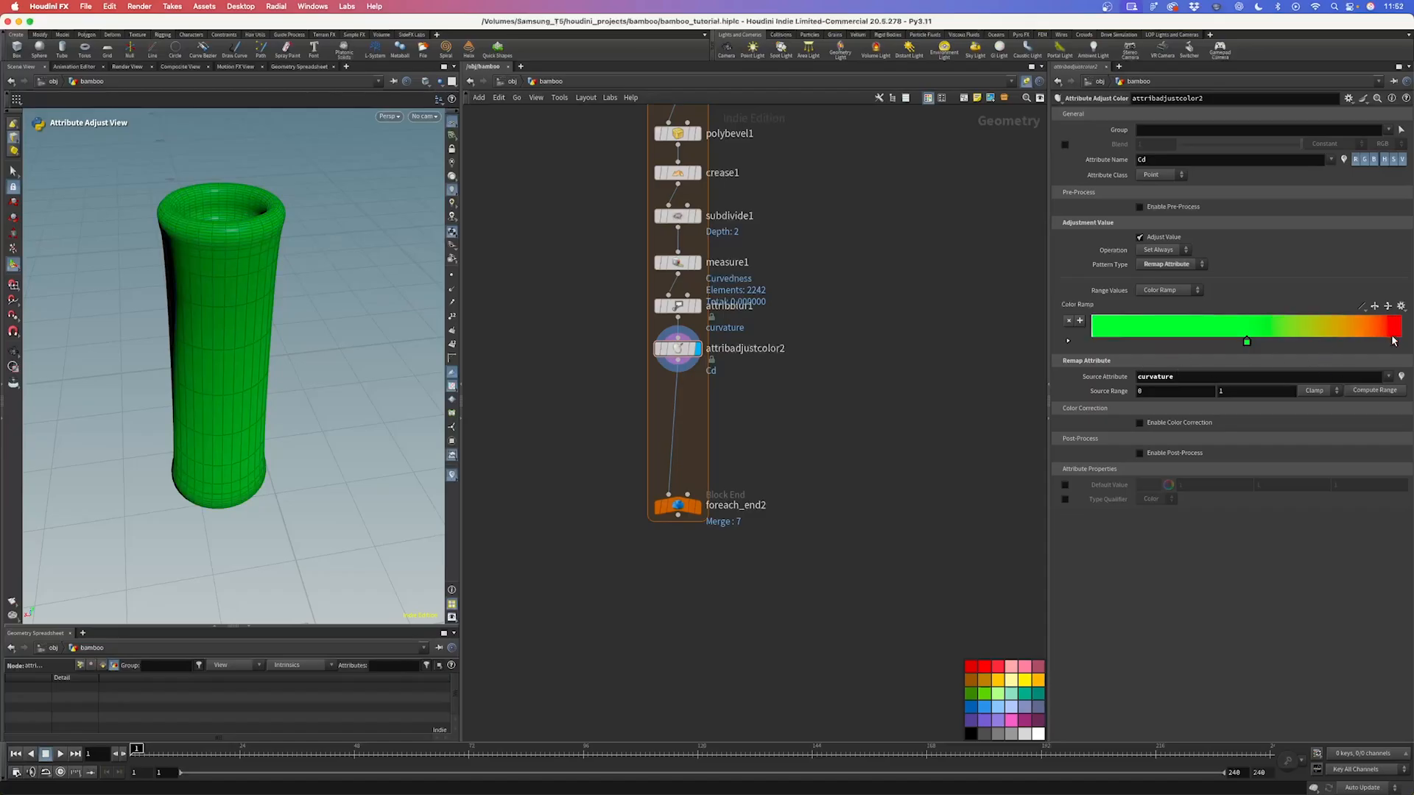
{"action": "left_click_drag", "start_coordinate": [1395, 341], "coordinate": [1386, 442]}
{"action": "left_click_drag", "start_coordinate": [1247, 343], "coordinate": [1148, 343]}
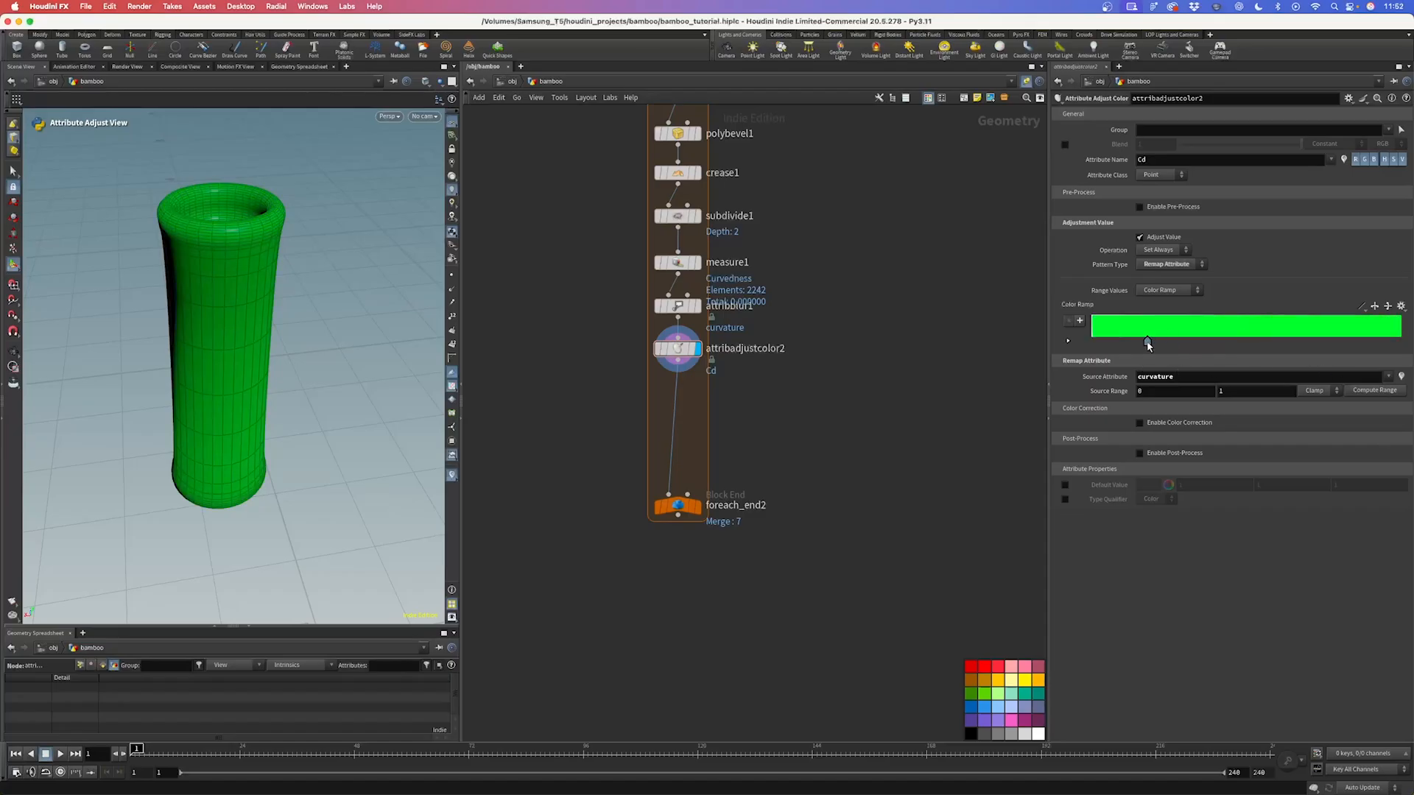
{"action": "double_click", "coordinate": [1149, 344]}
{"action": "left_click", "coordinate": [1005, 382]}
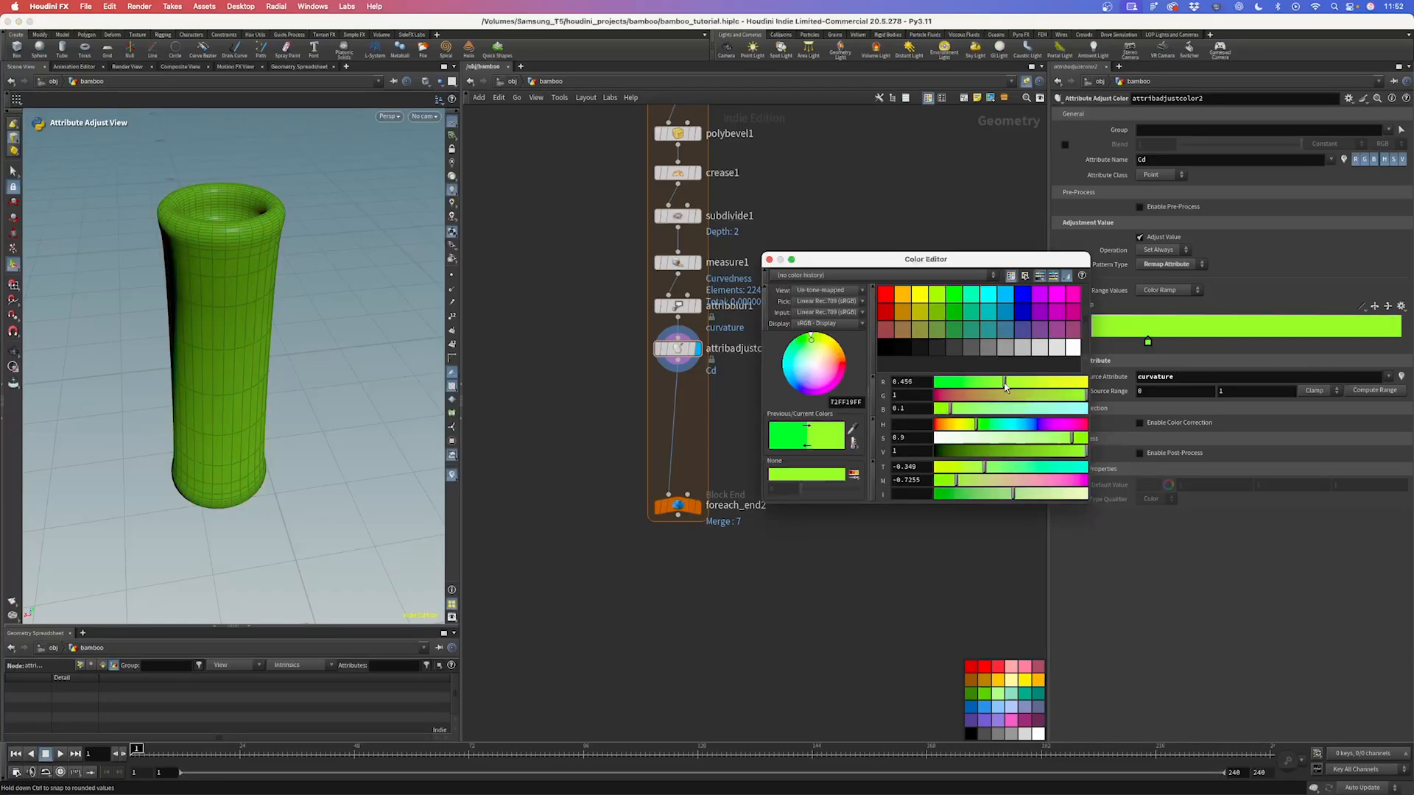
Step: Darken the curvature ramp's green point to the muted green 437C11
{"action": "left_click", "coordinate": [989, 452]}
{"action": "left_click", "coordinate": [1012, 396]}
{"action": "left_click", "coordinate": [939, 409]}
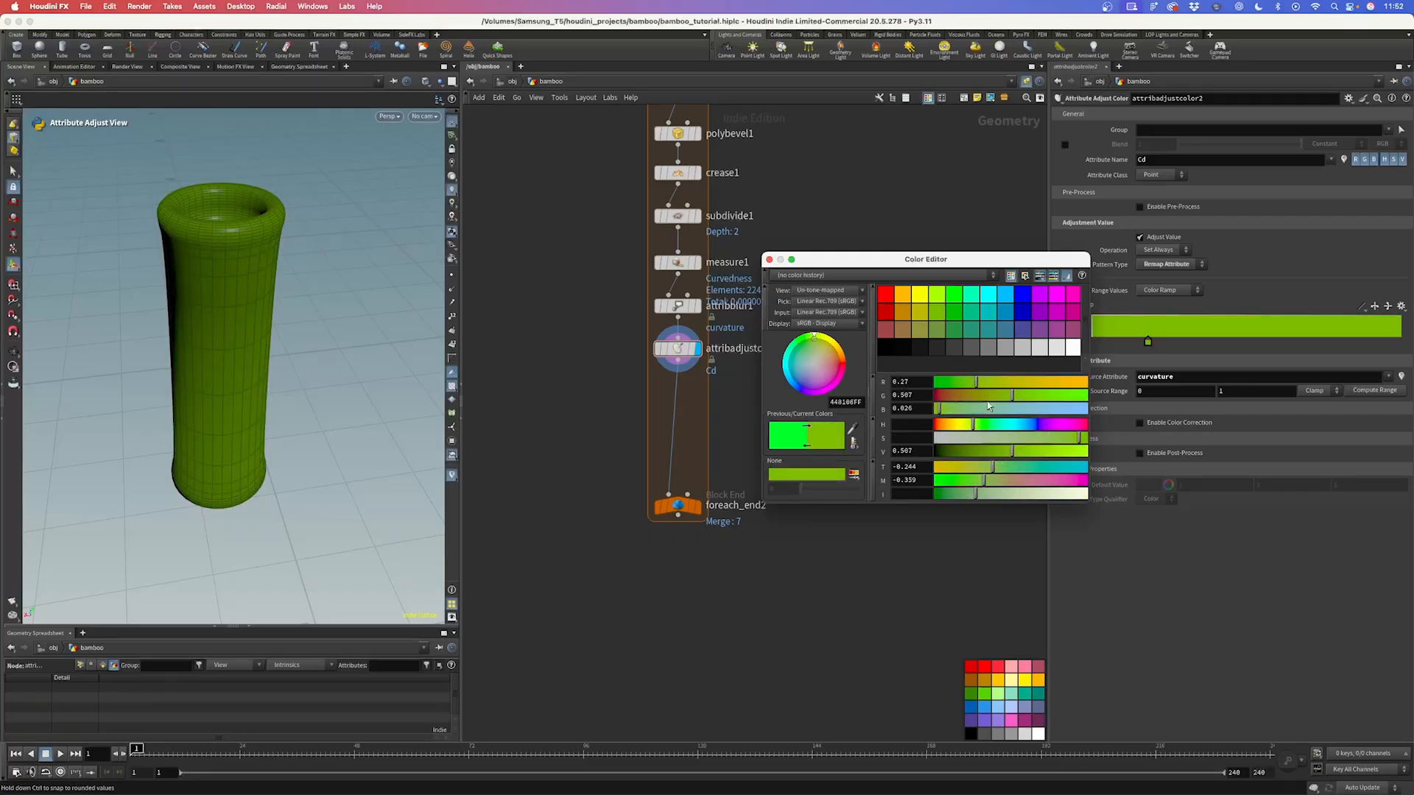
{"action": "left_click_drag", "start_coordinate": [1014, 399], "coordinate": [1019, 399]}
{"action": "left_click", "coordinate": [1010, 452]}
{"action": "left_click", "coordinate": [1068, 439]}
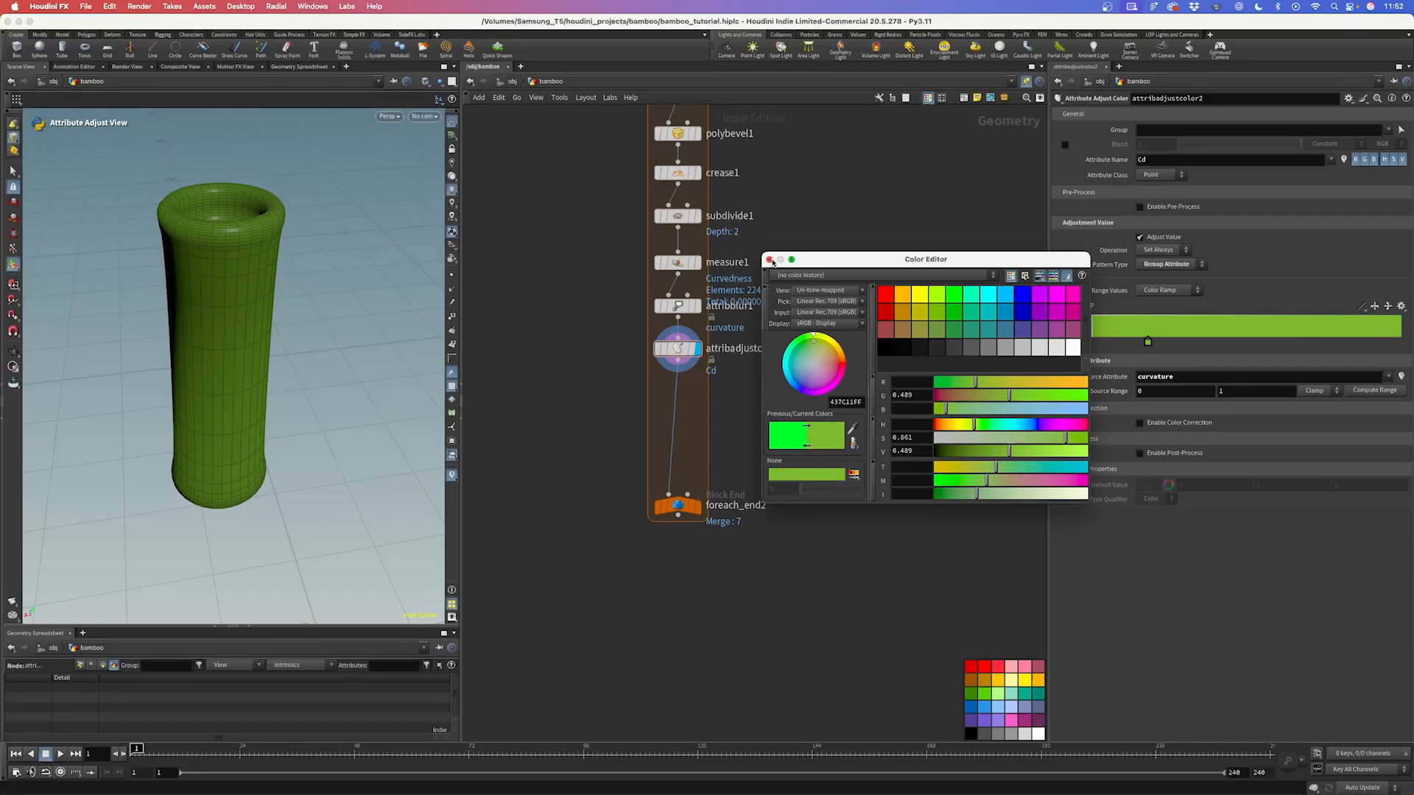
{"action": "left_click", "coordinate": [771, 260]}
Step: Add a dark green point at the start of the attribadjustcolor2 color ramp
{"action": "left_click", "coordinate": [1097, 340]}
{"action": "double_click", "coordinate": [1098, 341]}
{"action": "left_click", "coordinate": [956, 452]}
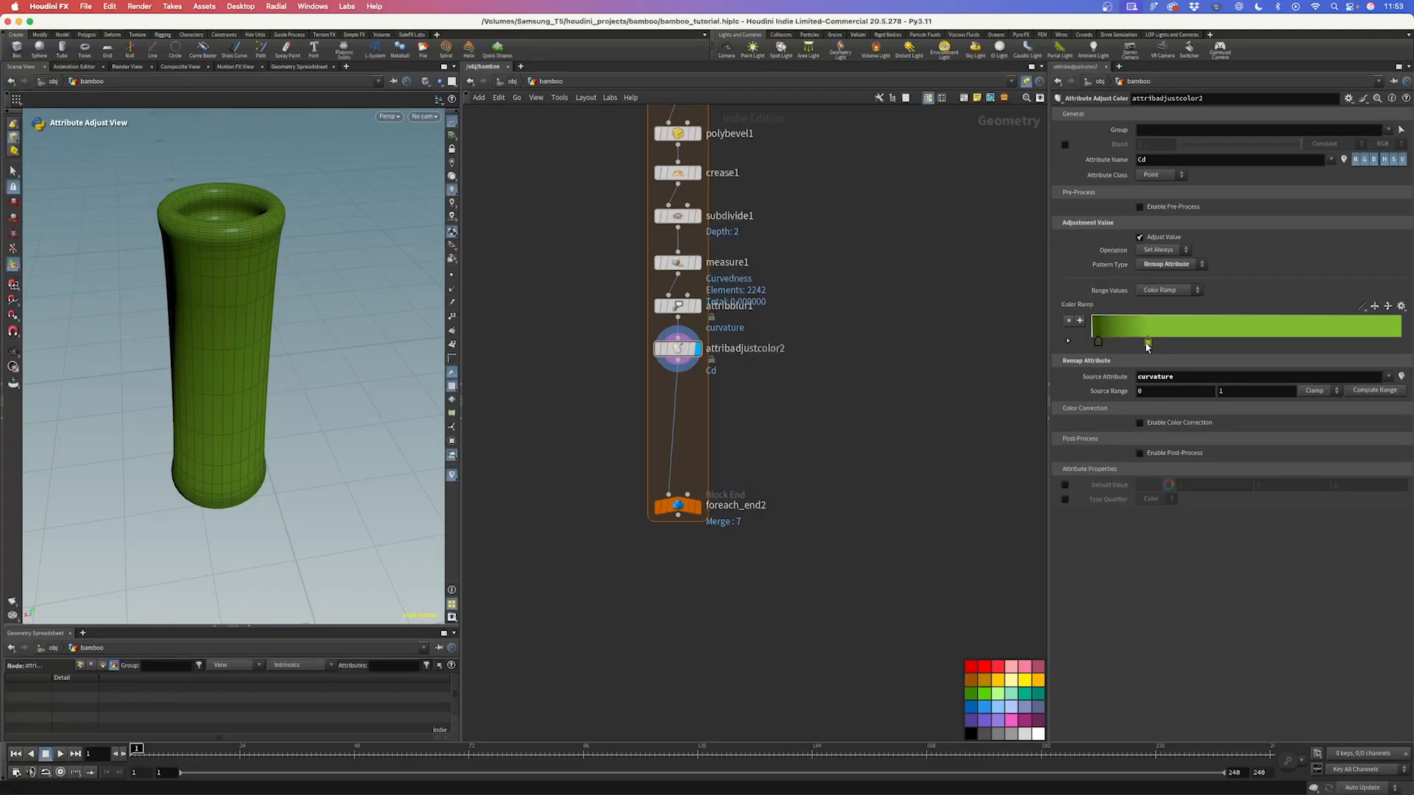
Step: Add a third point after the green one on the color ramp and color it olive brown 565718
{"action": "left_click_drag", "start_coordinate": [1147, 344], "coordinate": [1144, 343]}
{"action": "double_click", "coordinate": [1189, 343]}
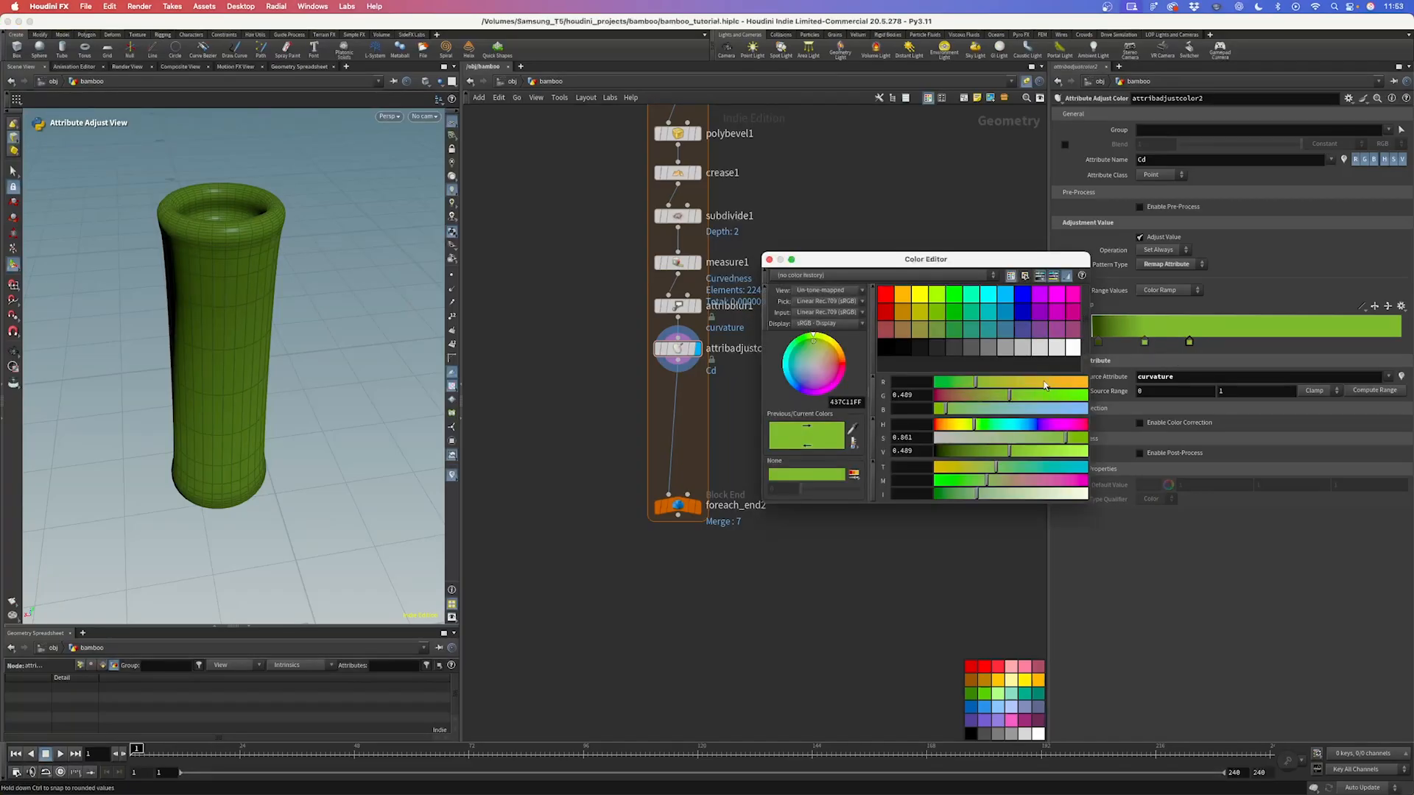
{"action": "left_click", "coordinate": [921, 330]}
{"action": "left_click_drag", "start_coordinate": [1006, 403], "coordinate": [990, 400]}
{"action": "left_click_drag", "start_coordinate": [1053, 442], "coordinate": [1038, 441]}
{"action": "left_click_drag", "start_coordinate": [235, 294], "coordinate": [285, 272]}
{"action": "left_click_drag", "start_coordinate": [242, 182], "coordinate": [282, 207]}
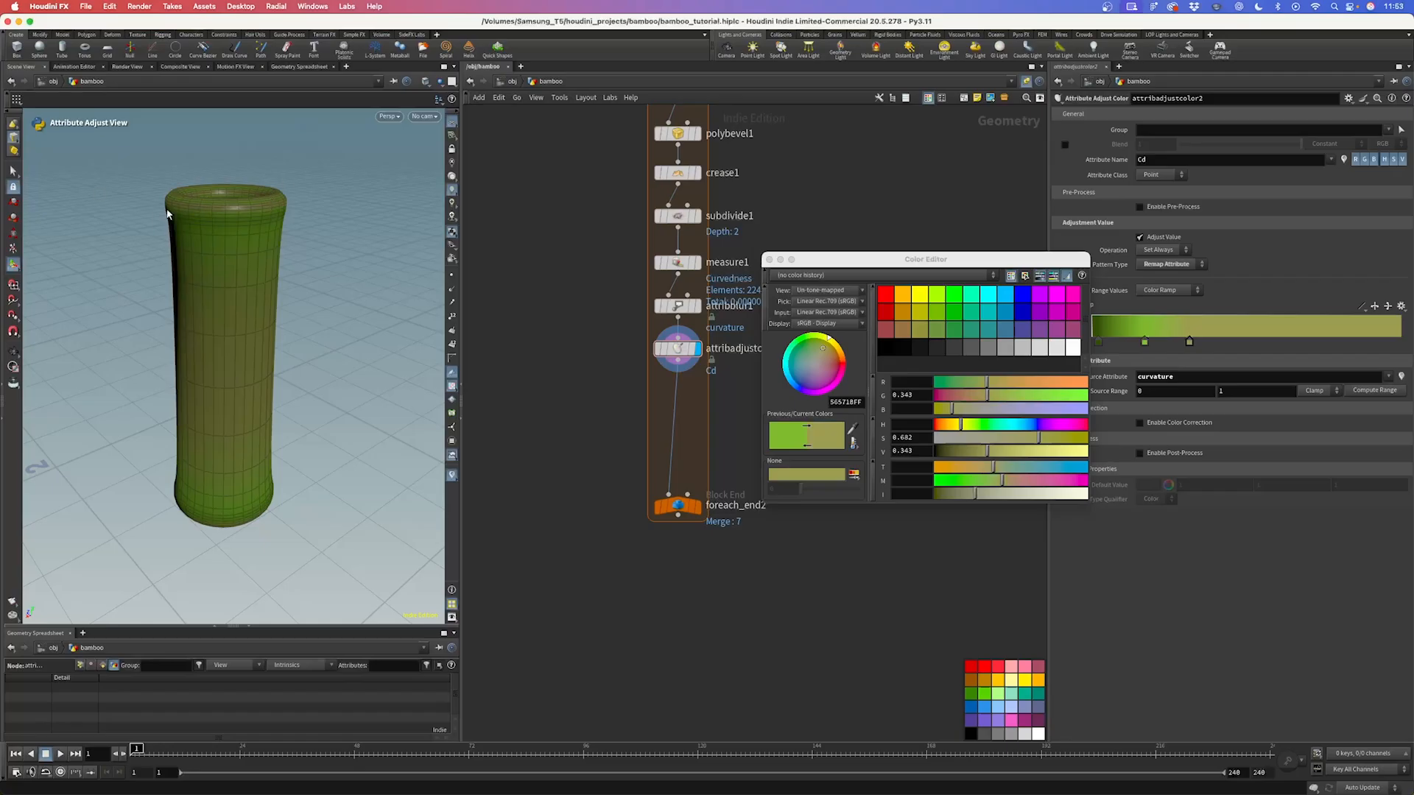
{"action": "left_click_drag", "start_coordinate": [214, 224], "coordinate": [229, 203], "text": "alt"}
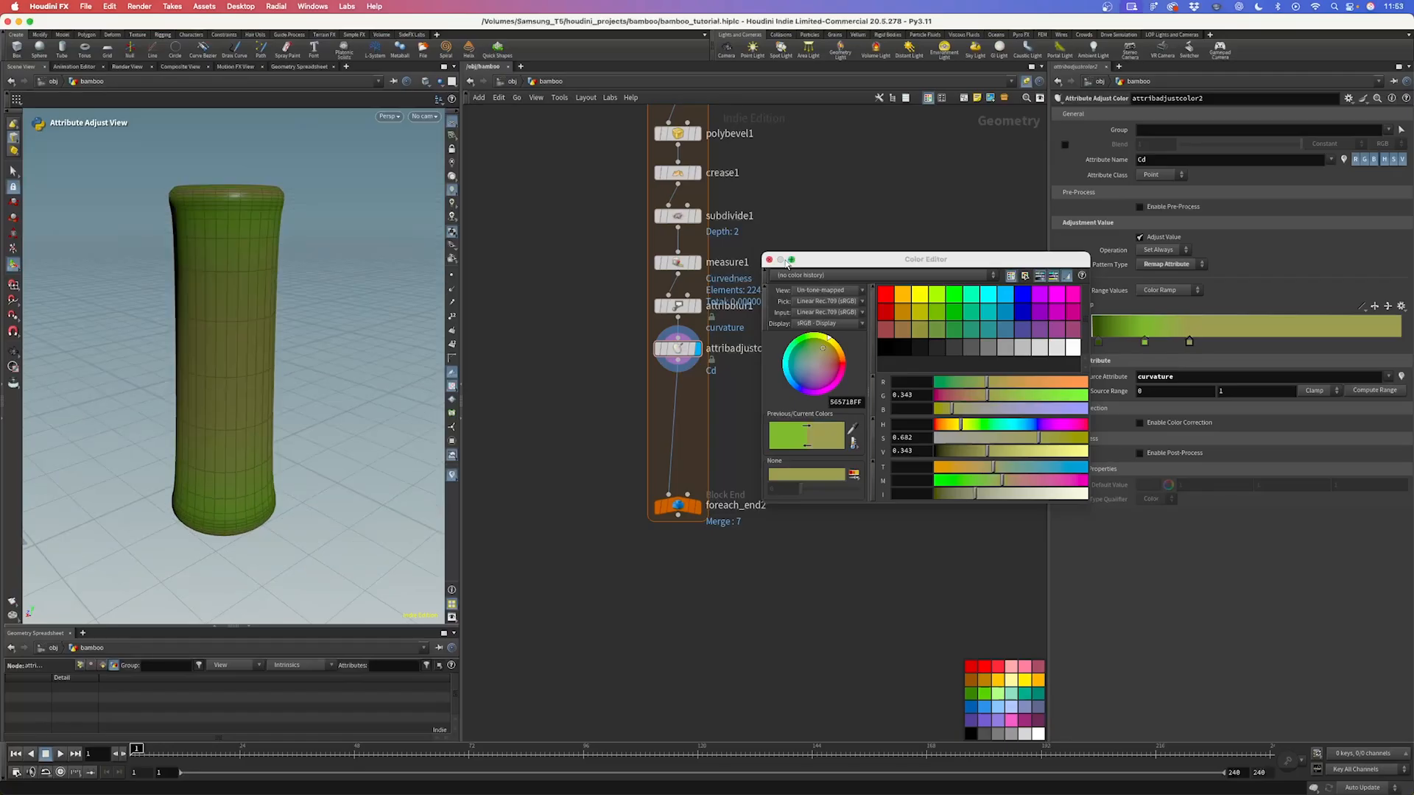
{"action": "left_click", "coordinate": [769, 260]}
Step: Space out the attribute blur and color adjust nodes and set the curvature blur to 5 blurring iterations
{"action": "left_click", "coordinate": [698, 305]}
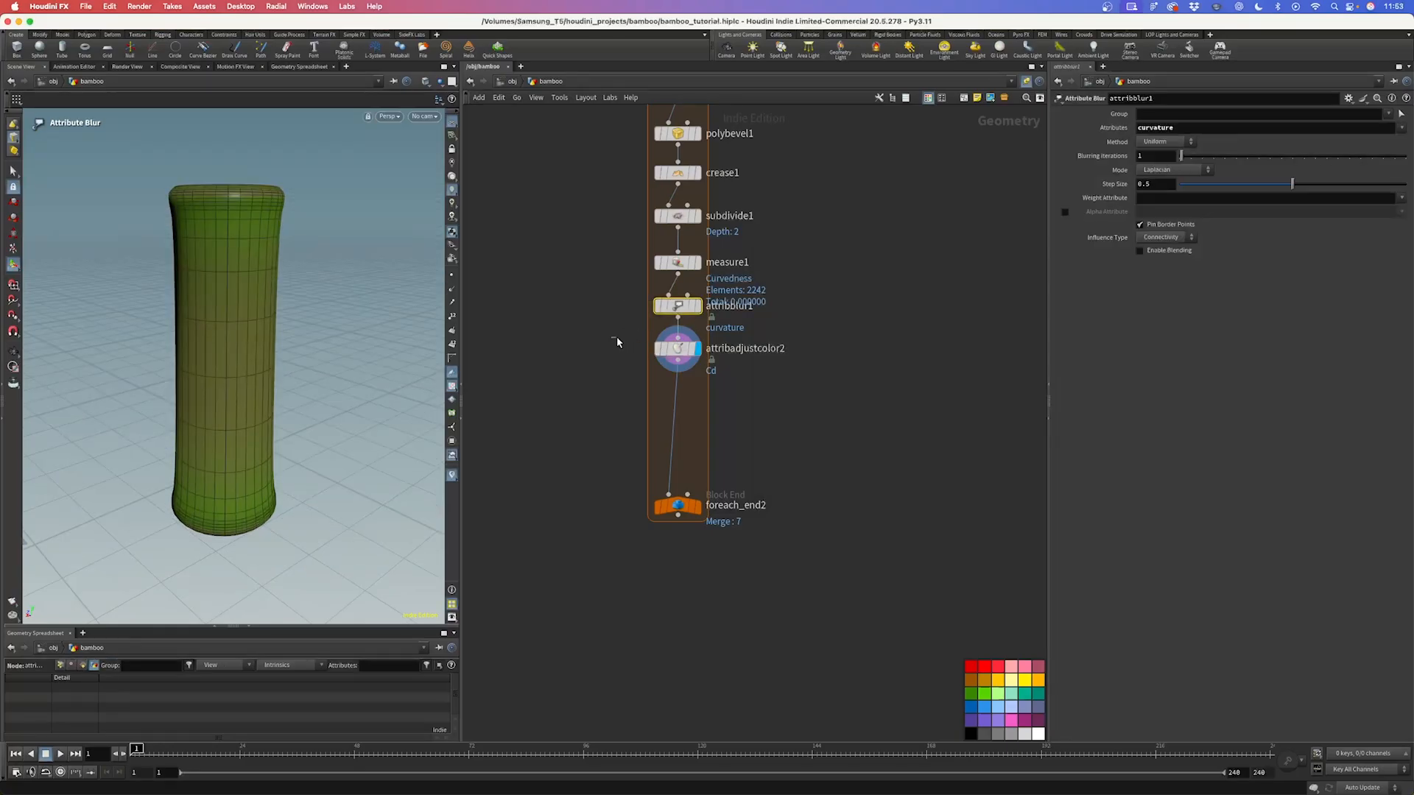
{"action": "left_click", "coordinate": [678, 348]}
{"action": "left_click_drag", "start_coordinate": [677, 349], "coordinate": [678, 369]}
{"action": "left_click_drag", "start_coordinate": [678, 306], "coordinate": [676, 329]}
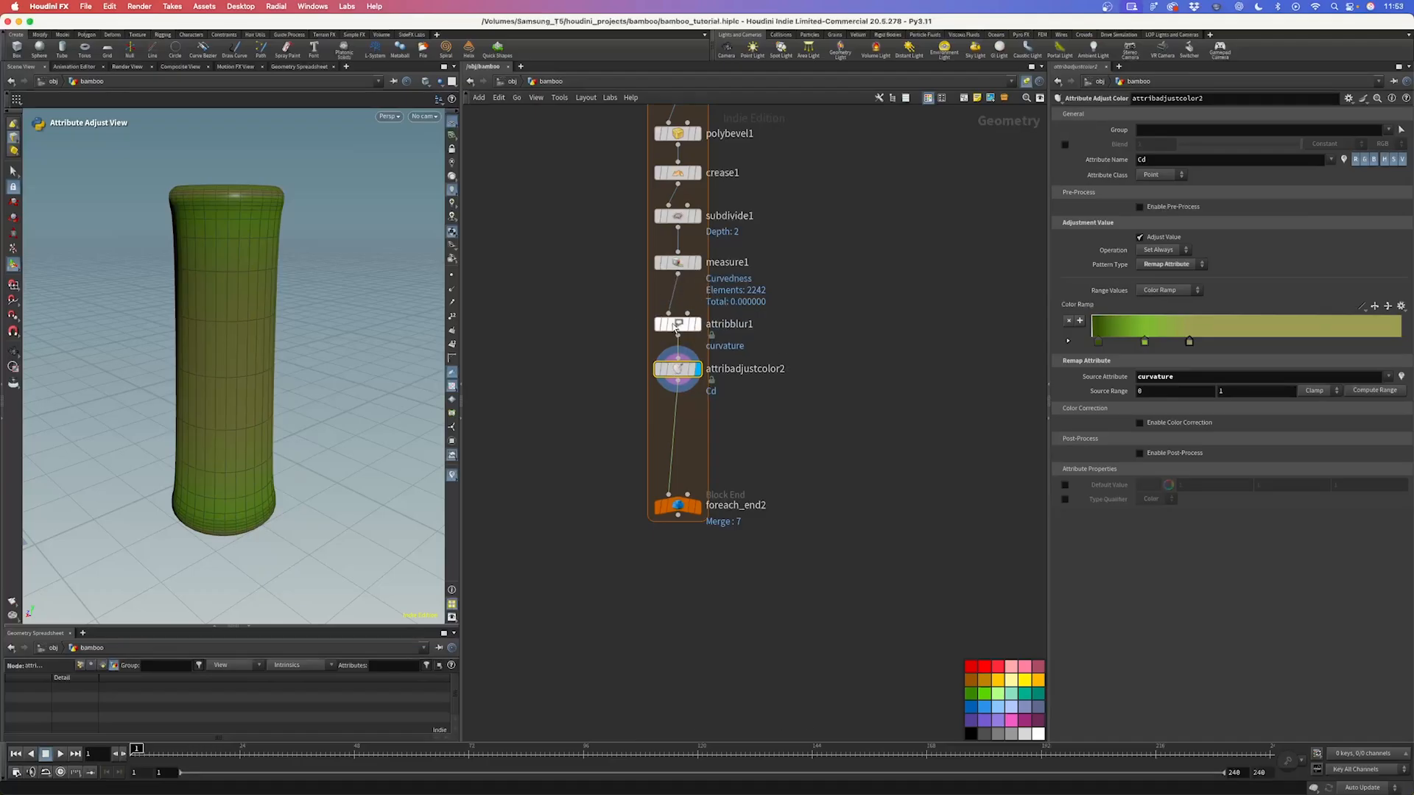
{"action": "left_click", "coordinate": [676, 330]}
{"action": "mouse_move", "coordinate": [1183, 158]}
{"action": "left_mouse_down"}
{"action": "mouse_move", "coordinate": [1213, 157]}
{"action": "mouse_move", "coordinate": [1188, 160]}
{"action": "left_mouse_up"}
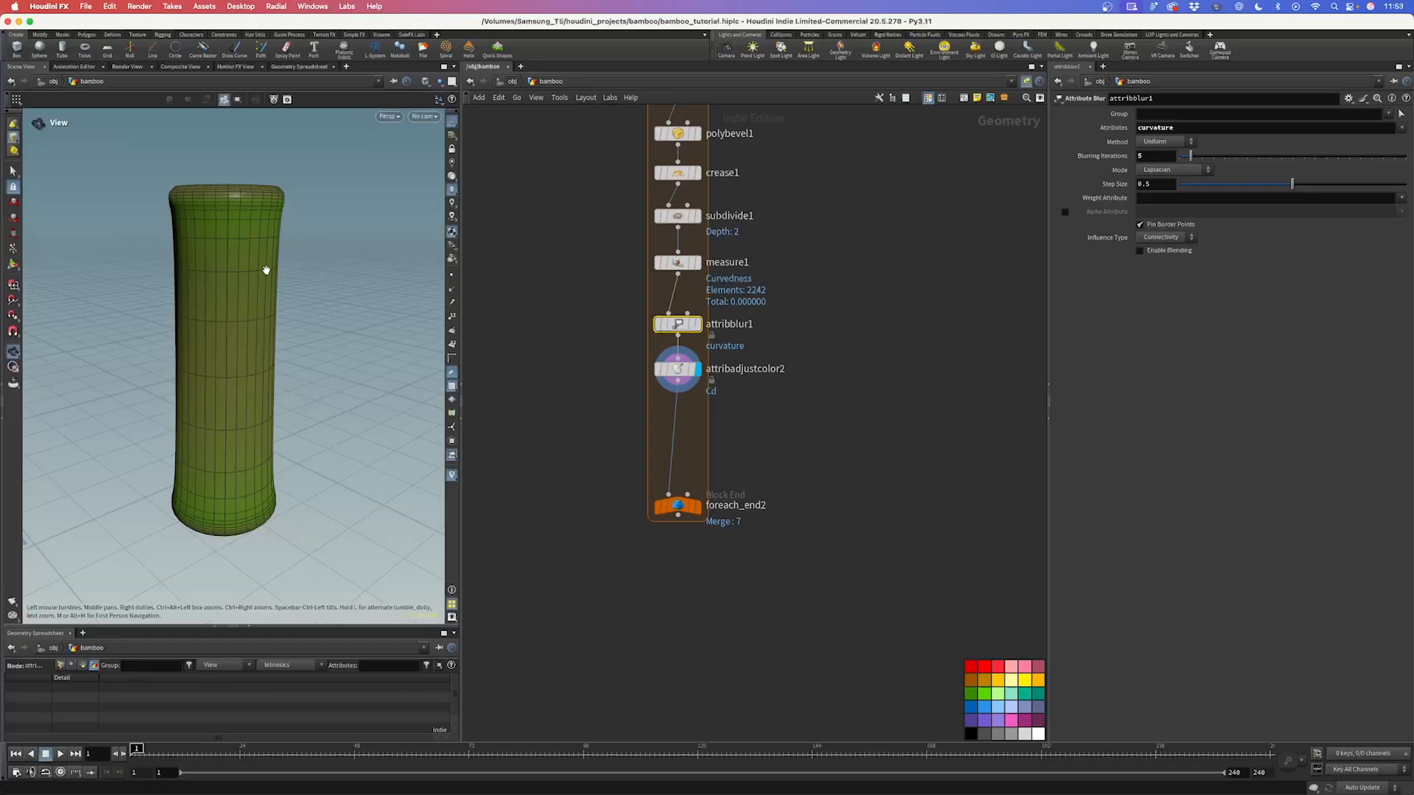
Step: Inspect the blurred curvature coloring around the bamboo segment and save the scene
{"action": "right_click_drag", "start_coordinate": [218, 274], "coordinate": [196, 329], "text": "alt"}
{"action": "left_click_drag", "start_coordinate": [196, 329], "coordinate": [259, 294], "text": "alt"}
{"action": "right_click_drag", "start_coordinate": [260, 293], "coordinate": [288, 286], "text": "alt"}
{"action": "left_click_drag", "start_coordinate": [287, 285], "coordinate": [265, 346], "text": "alt"}
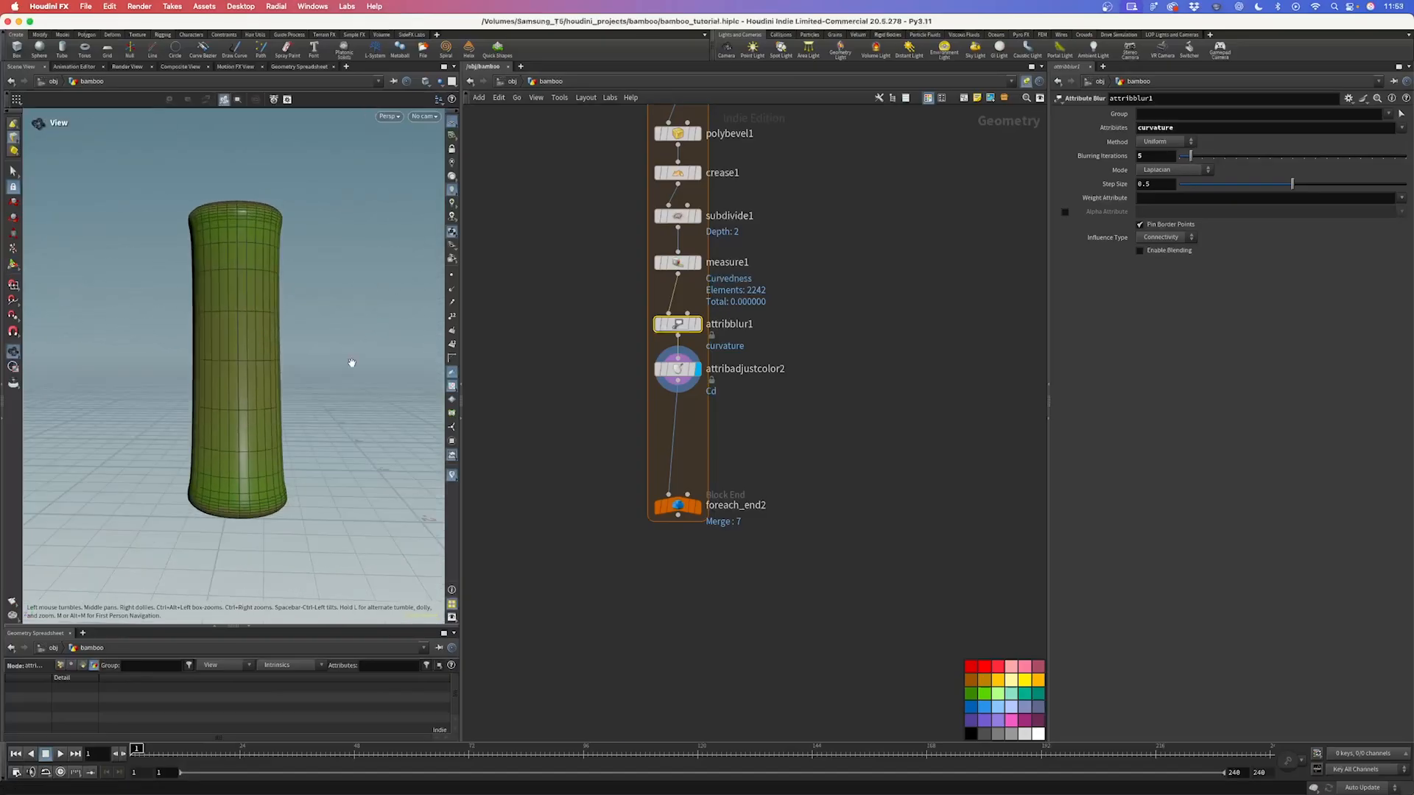
{"action": "key", "text": "super+s"}
Step: Insert a Labs Auto UV node between attribadjustcolor2 and the end of the second for-each loop
{"action": "key", "text": "Tab"}
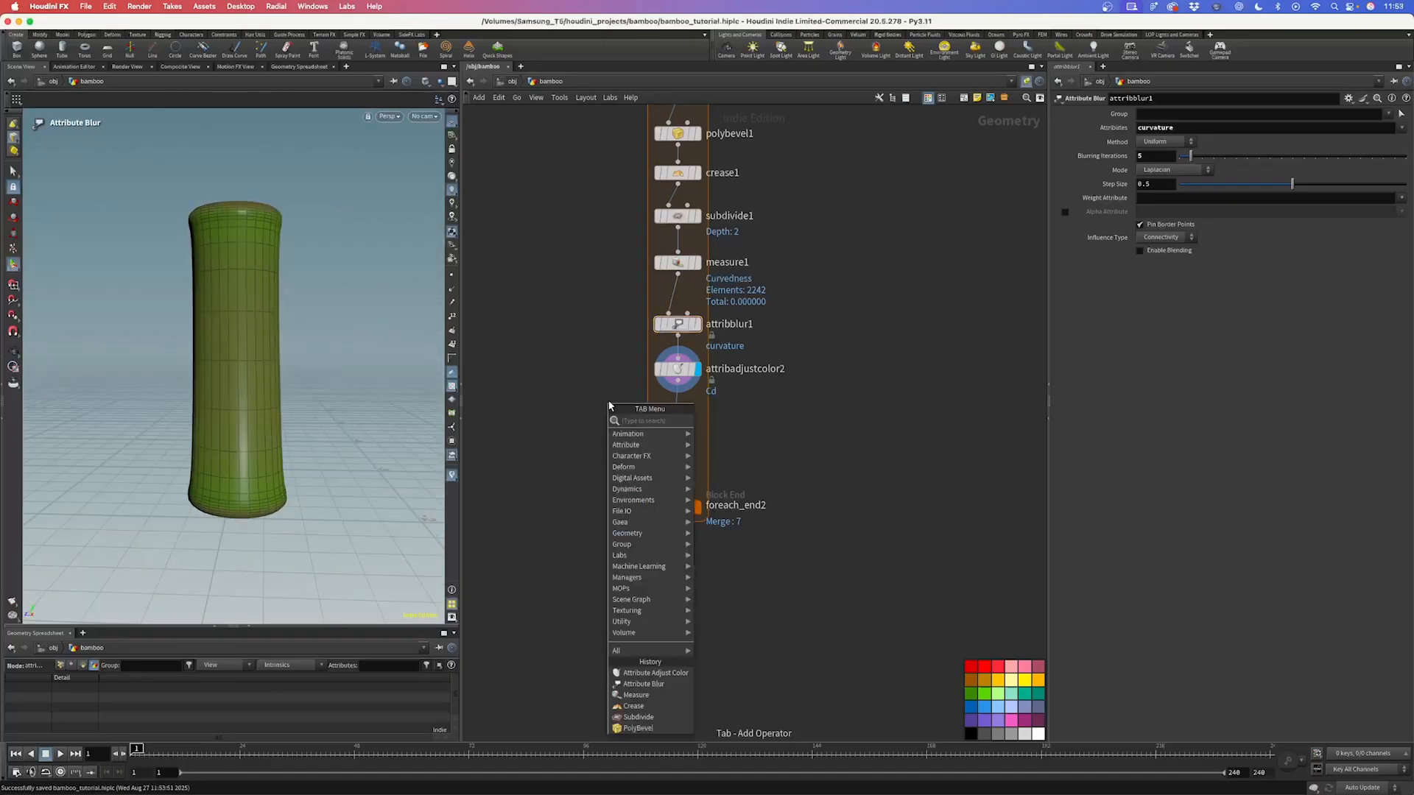
{"action": "type", "text": "labs auto"}
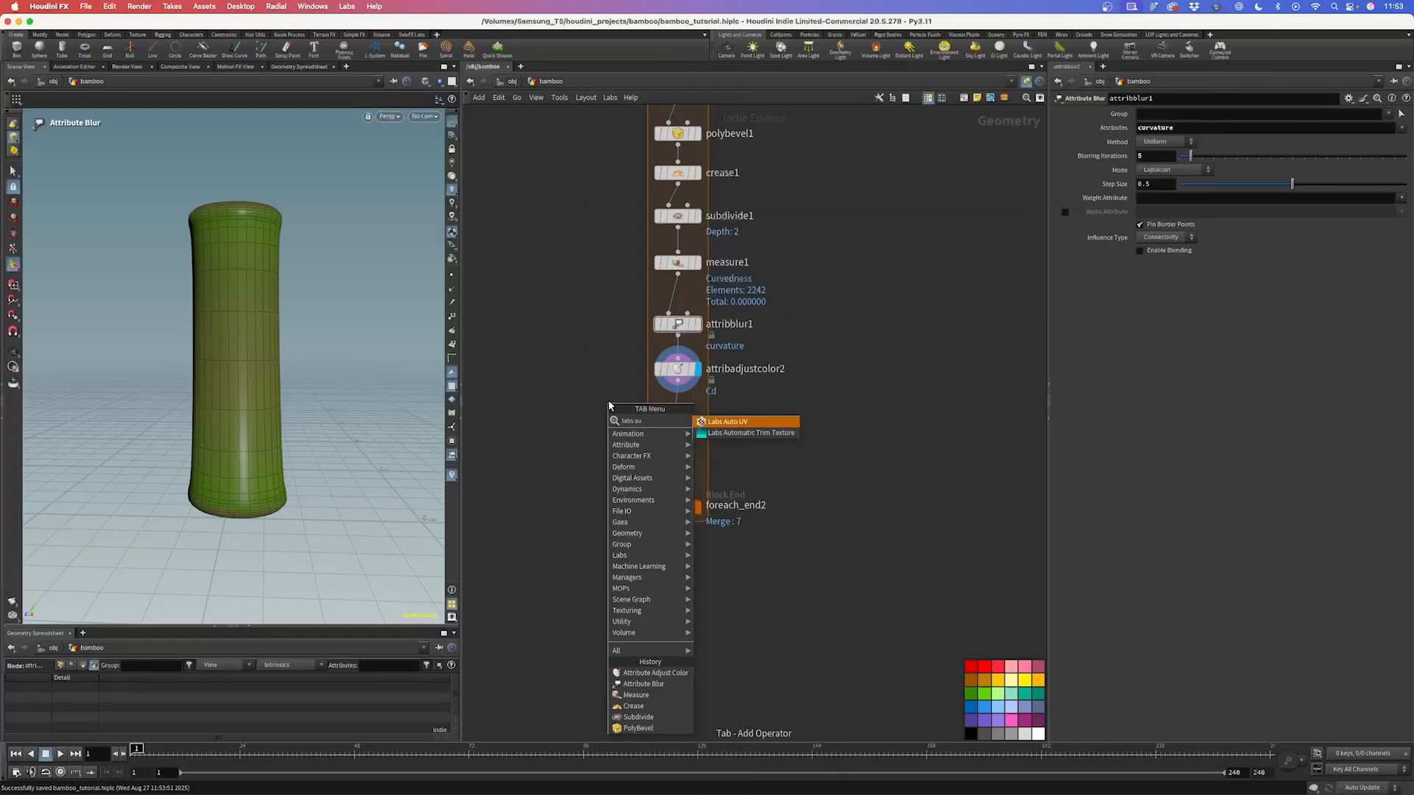
{"action": "key", "text": "Return"}
{"action": "left_click", "coordinate": [676, 426]}
{"action": "left_click", "coordinate": [698, 428]}
{"action": "key", "text": "Escape"}
{"action": "left_click_drag", "start_coordinate": [278, 351], "coordinate": [336, 355]}
{"action": "key", "text": "r"}
Step: Add a Null named OUT_BAMBOO_BASE after foreach_end2 and display it
{"action": "left_click_drag", "start_coordinate": [671, 509], "coordinate": [680, 578]}
{"action": "type", "text": "null"}
{"action": "key", "text": "Return"}
{"action": "double_click", "coordinate": [715, 570]}
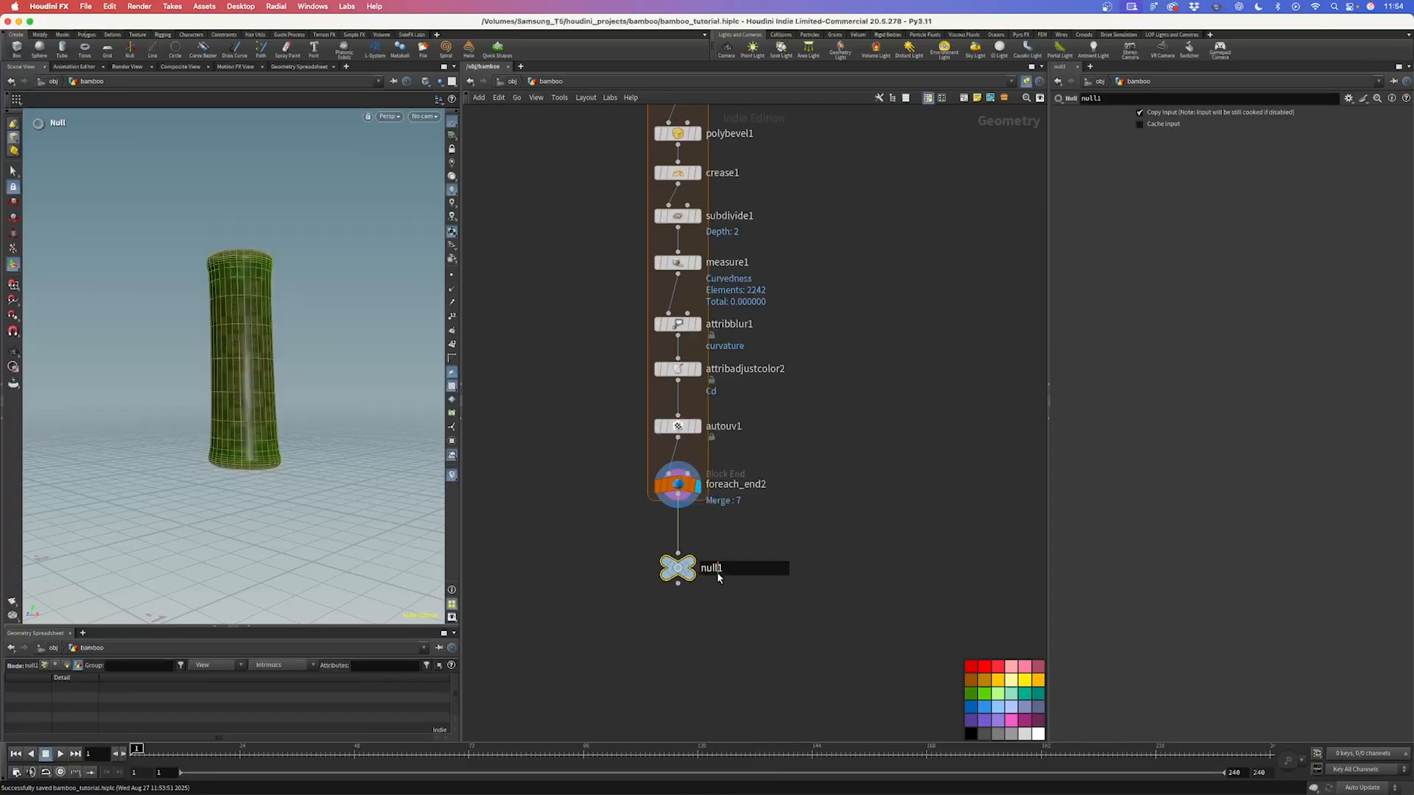
{"action": "type", "text": "OUT_BAMBOO_BASE"}
{"action": "key", "text": "Return"}
{"action": "key", "text": "r"}
Step: Turn off Single Pass on foreach_end2 so that every bamboo segment is processed
{"action": "left_click", "coordinate": [681, 485]}
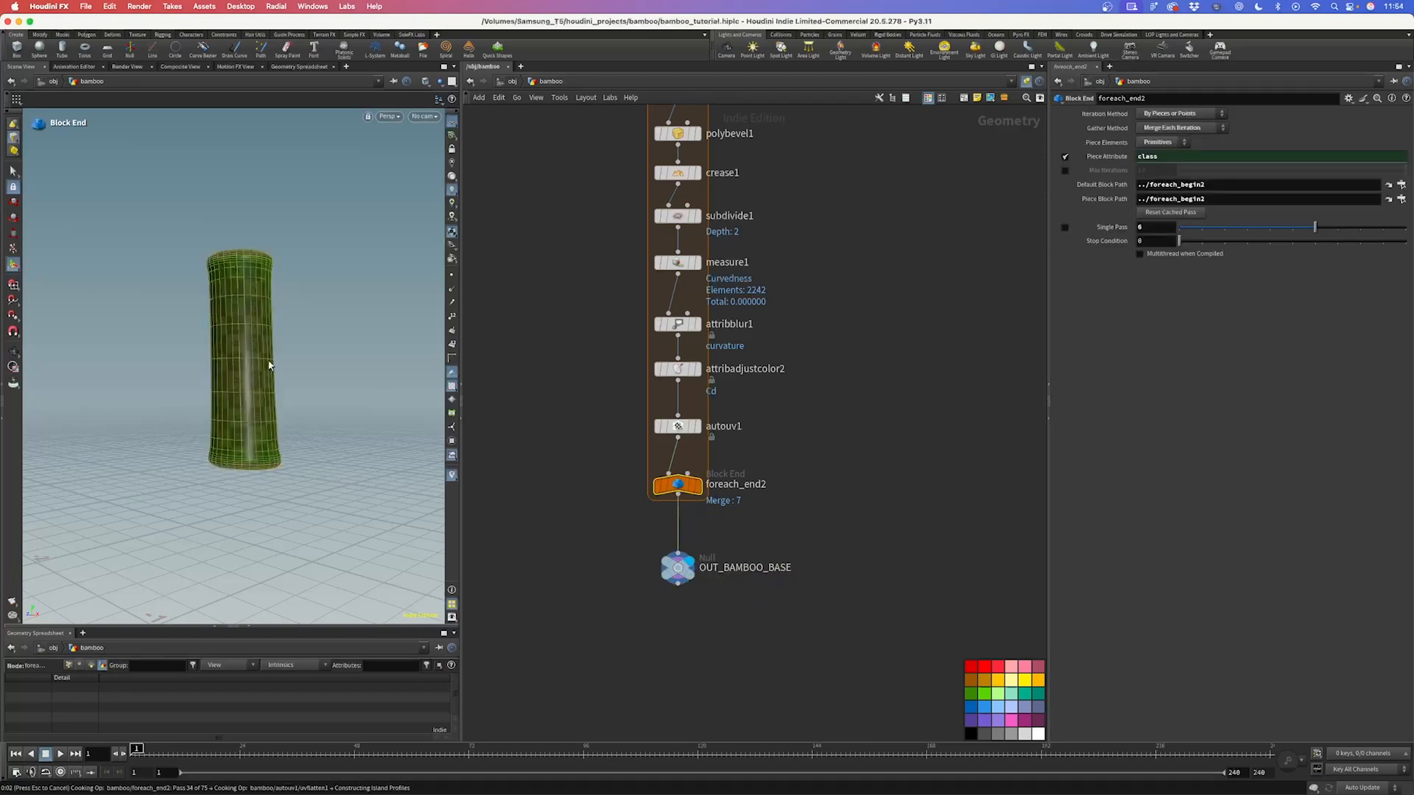
{"action": "right_click_drag", "start_coordinate": [320, 326], "coordinate": [142, 439], "text": "alt"}
{"action": "left_click_drag", "start_coordinate": [140, 416], "coordinate": [431, 345], "text": "alt"}
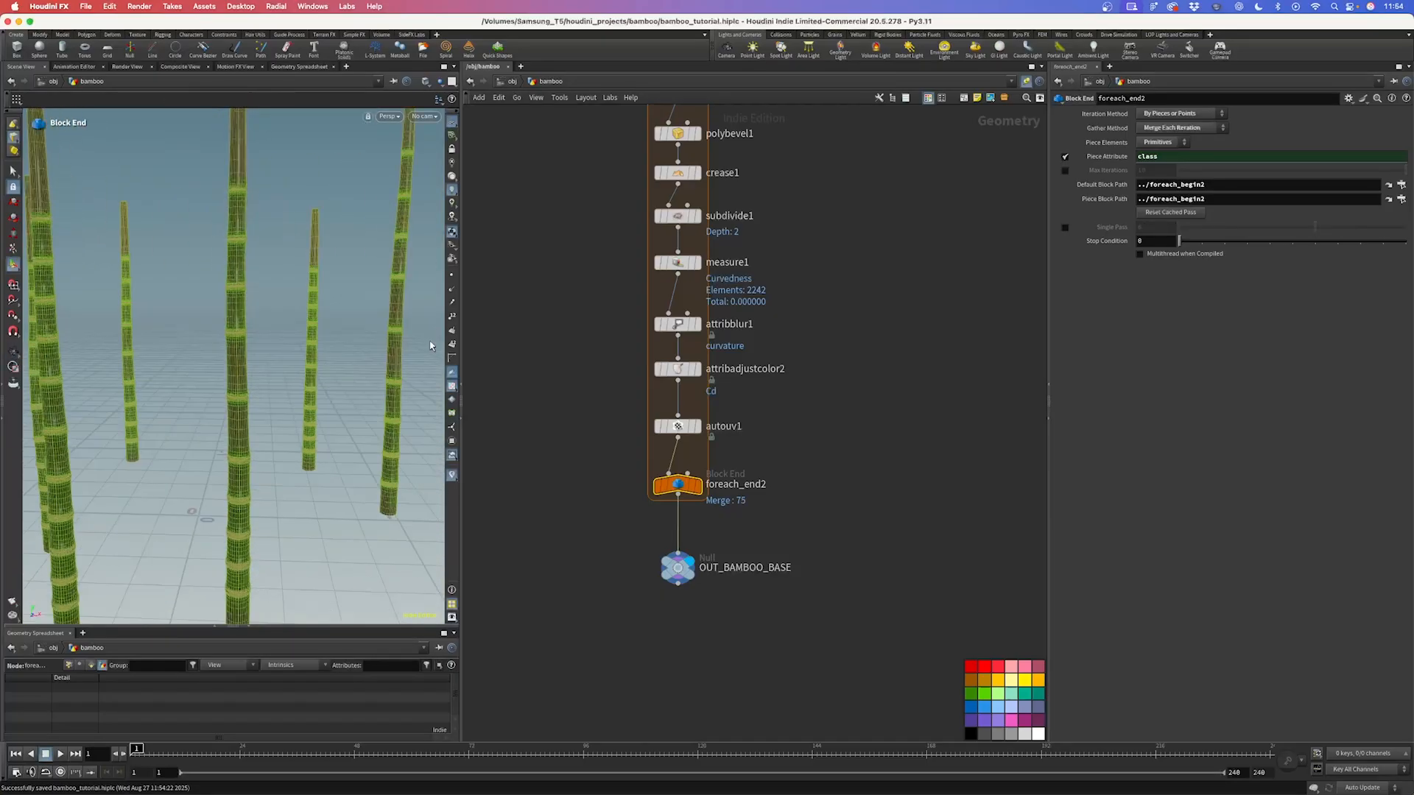
{"action": "key", "text": "Escape"}
{"action": "right_click_drag", "start_coordinate": [341, 410], "coordinate": [307, 404]}
{"action": "left_click_drag", "start_coordinate": [307, 404], "coordinate": [421, 380]}
Step: Widen the viewport, examine the complete bamboo stalks from several angles and save the scene
{"action": "left_click_drag", "start_coordinate": [462, 319], "coordinate": [639, 319]}
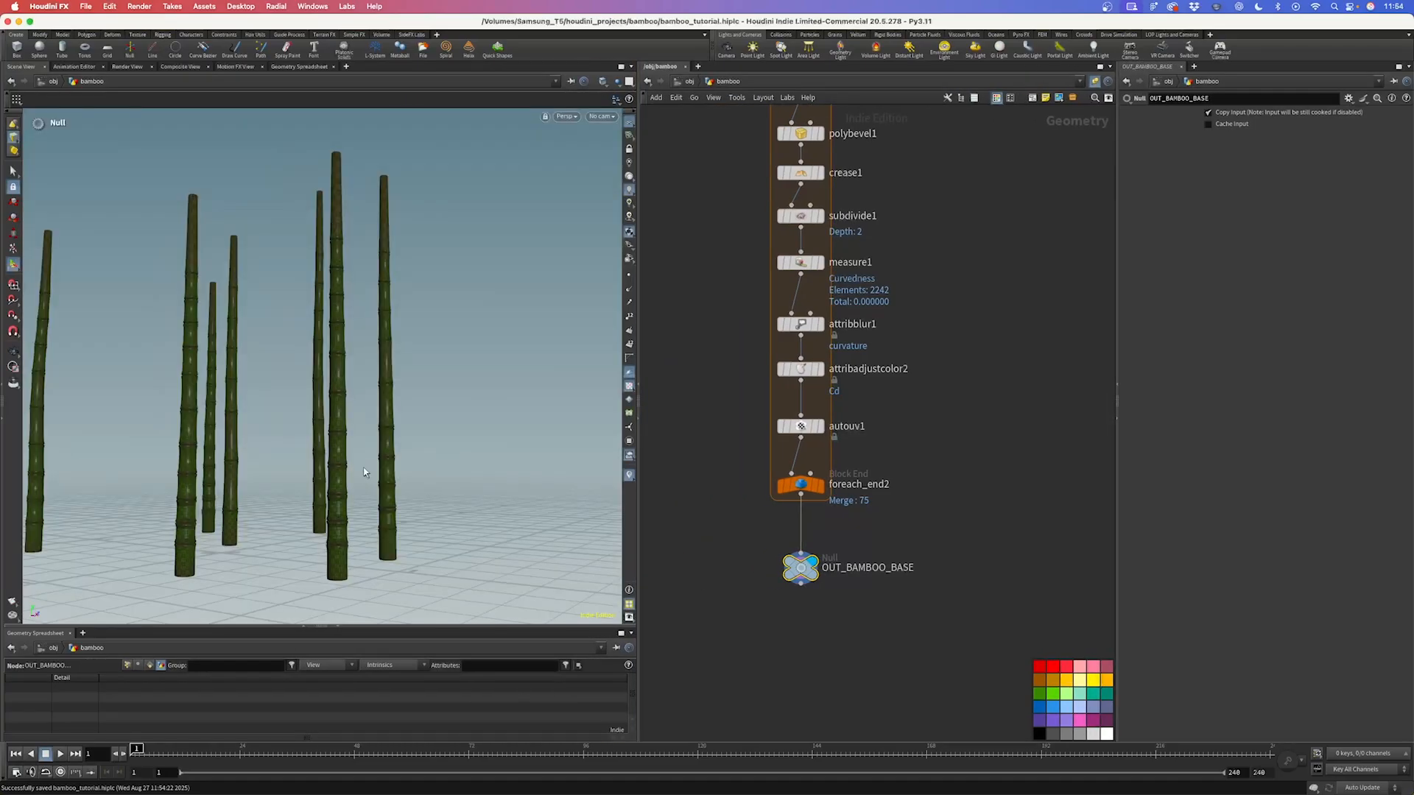
{"action": "left_click_drag", "start_coordinate": [366, 473], "coordinate": [184, 407], "text": "alt"}
{"action": "right_click_drag", "start_coordinate": [183, 408], "coordinate": [463, 301], "text": "alt"}
{"action": "left_click_drag", "start_coordinate": [483, 311], "coordinate": [282, 383], "text": "alt"}
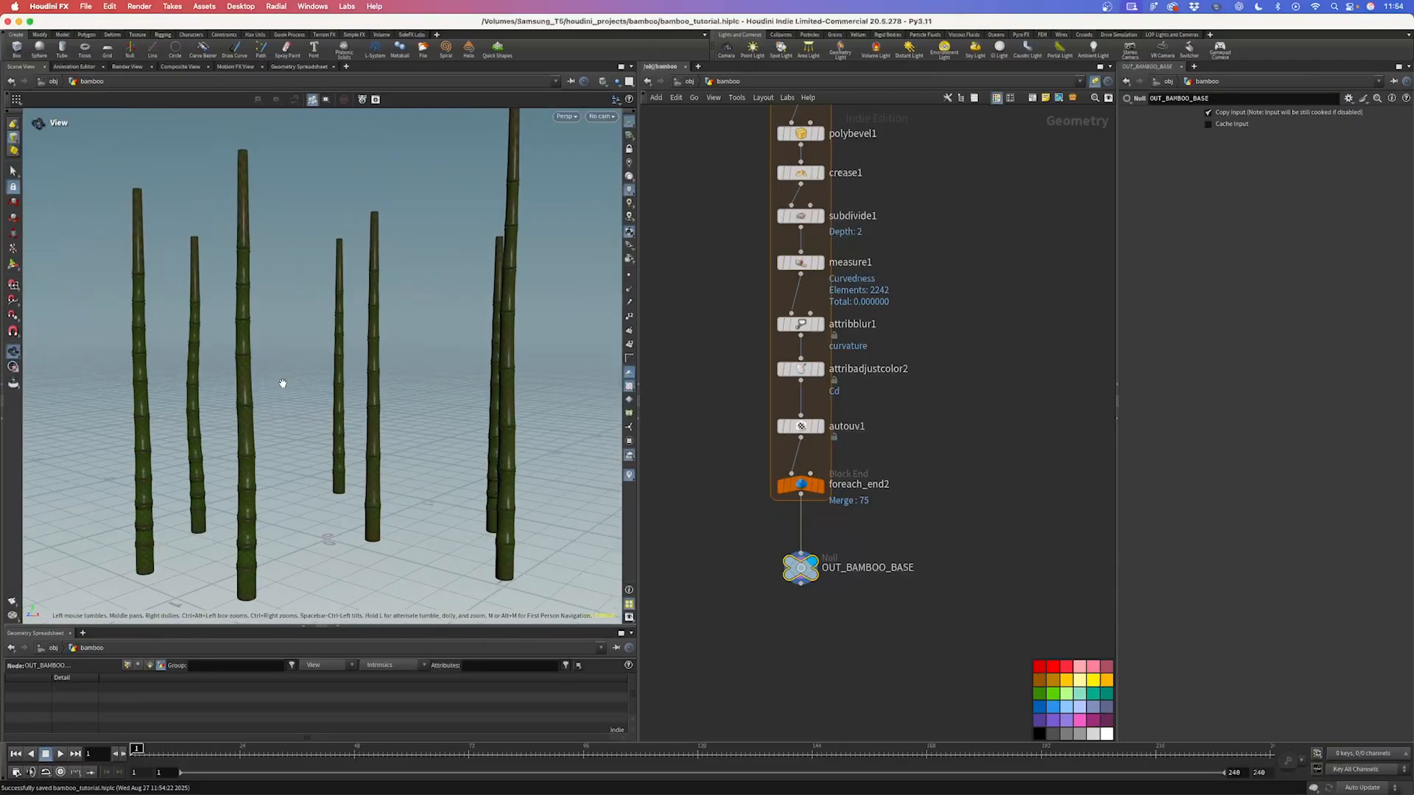
{"action": "left_click_drag", "start_coordinate": [542, 394], "coordinate": [421, 394], "text": "alt"}
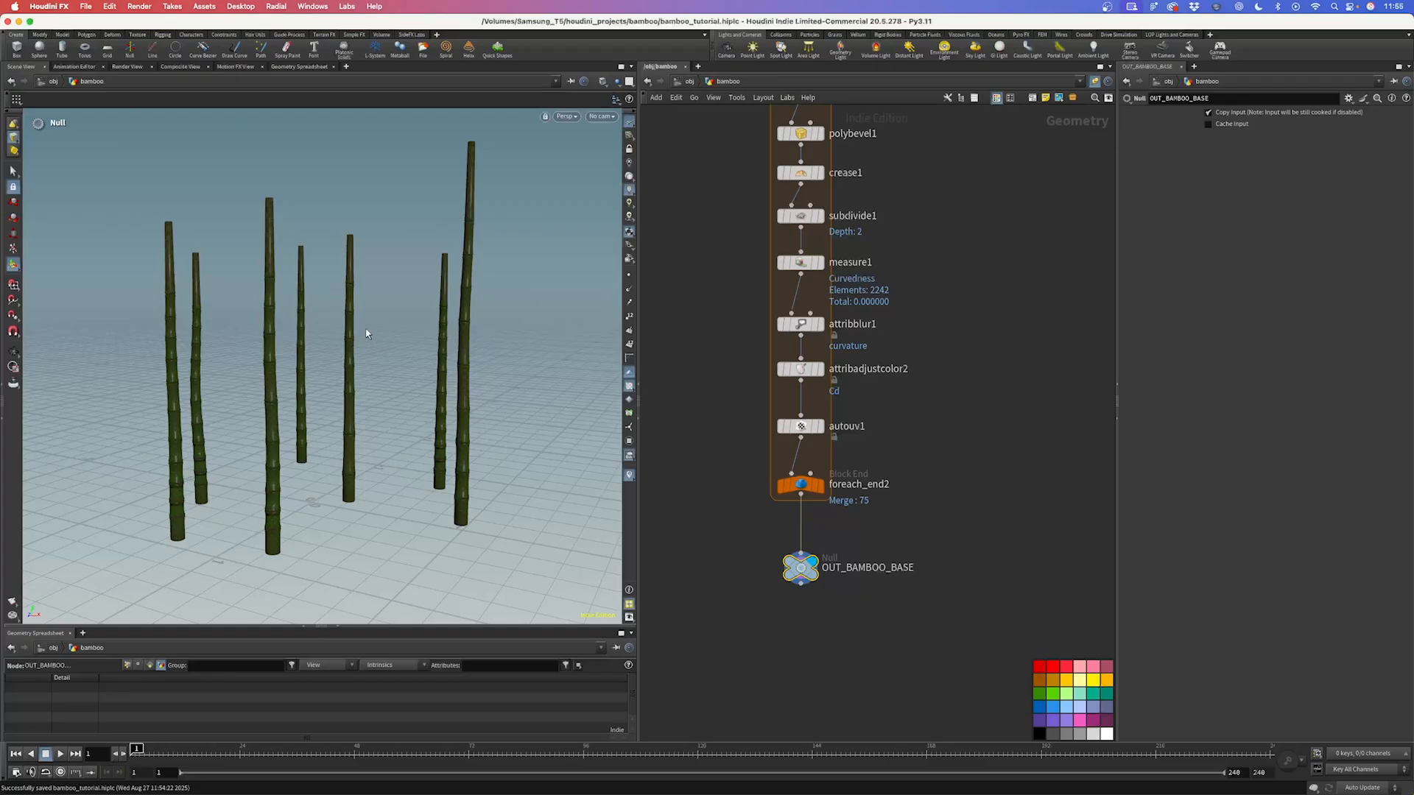
{"action": "key", "text": "Escape"}
{"action": "left_click_drag", "start_coordinate": [372, 343], "coordinate": [445, 363]}
{"action": "key", "text": "Return"}
{"action": "key", "text": "super+s"}
Step: Shift the node chain from connectivity2 to OUT_BAMBOO_BASE sideways to free space below the first loop
{"action": "scroll", "coordinate": [851, 344], "scroll_direction": "down", "scroll_amount": 6}
{"action": "scroll", "coordinate": [851, 344], "scroll_direction": "up", "scroll_amount": 2}
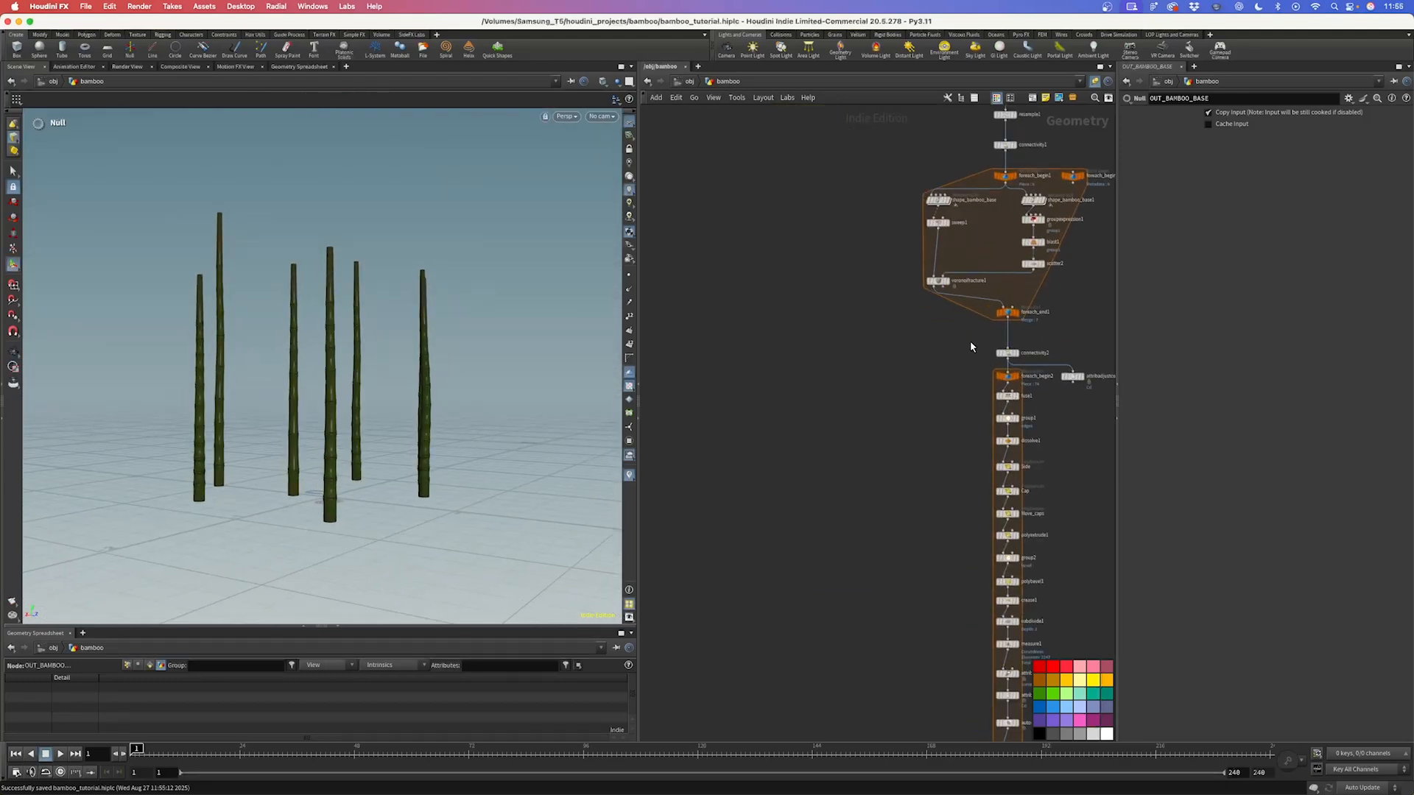
{"action": "middle_click_drag", "start_coordinate": [970, 341], "coordinate": [806, 276]}
{"action": "left_click_drag", "start_coordinate": [772, 269], "coordinate": [984, 771]}
{"action": "left_click_drag", "start_coordinate": [841, 292], "coordinate": [906, 277]}
{"action": "left_click", "coordinate": [838, 290]}
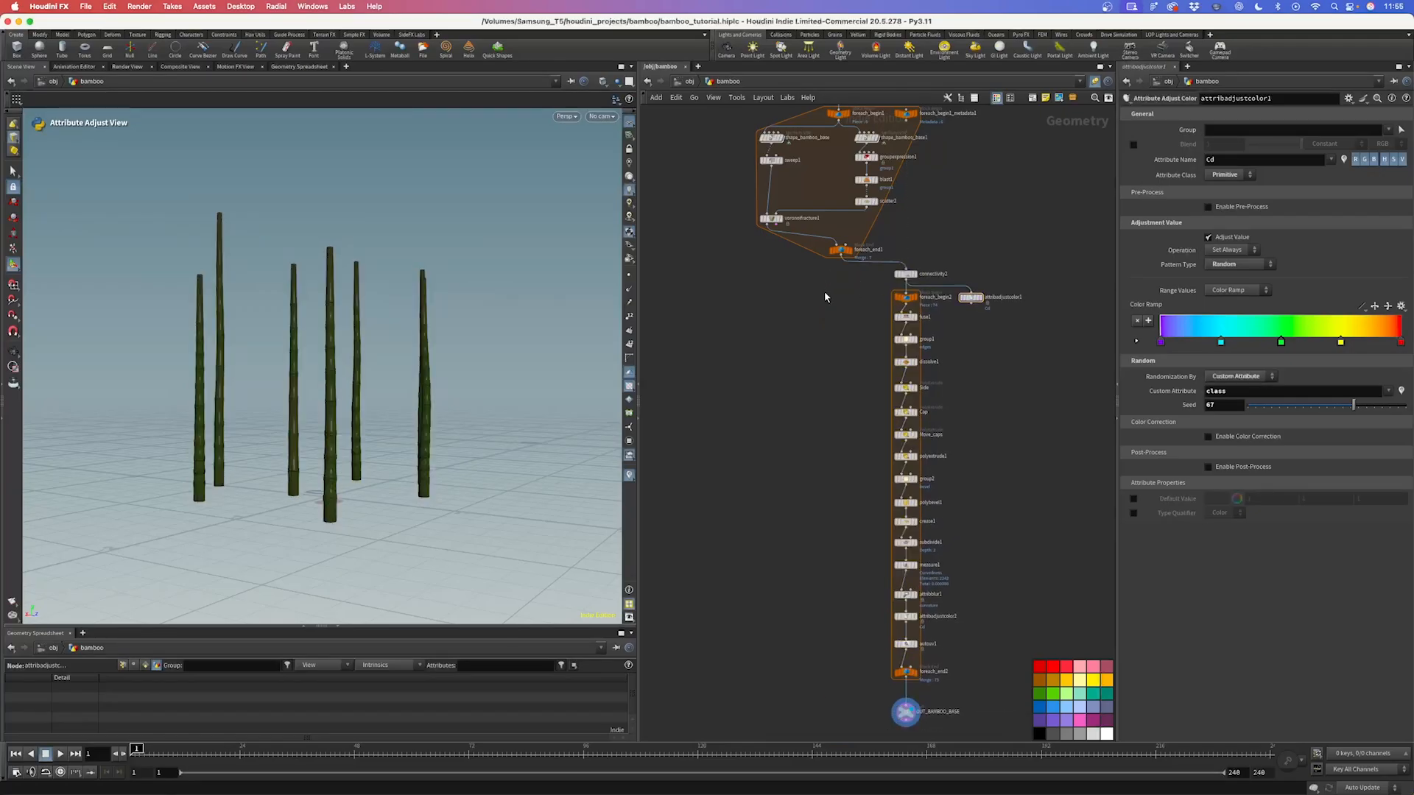
Step: Branch a Blast node off foreach_end1 that keeps only the Voronoi fracture's "inside" group
{"action": "scroll", "coordinate": [824, 290], "scroll_direction": "up", "scroll_amount": 2}
{"action": "middle_click_drag", "start_coordinate": [795, 284], "coordinate": [889, 398]}
{"action": "left_click_drag", "start_coordinate": [827, 358], "coordinate": [869, 333]}
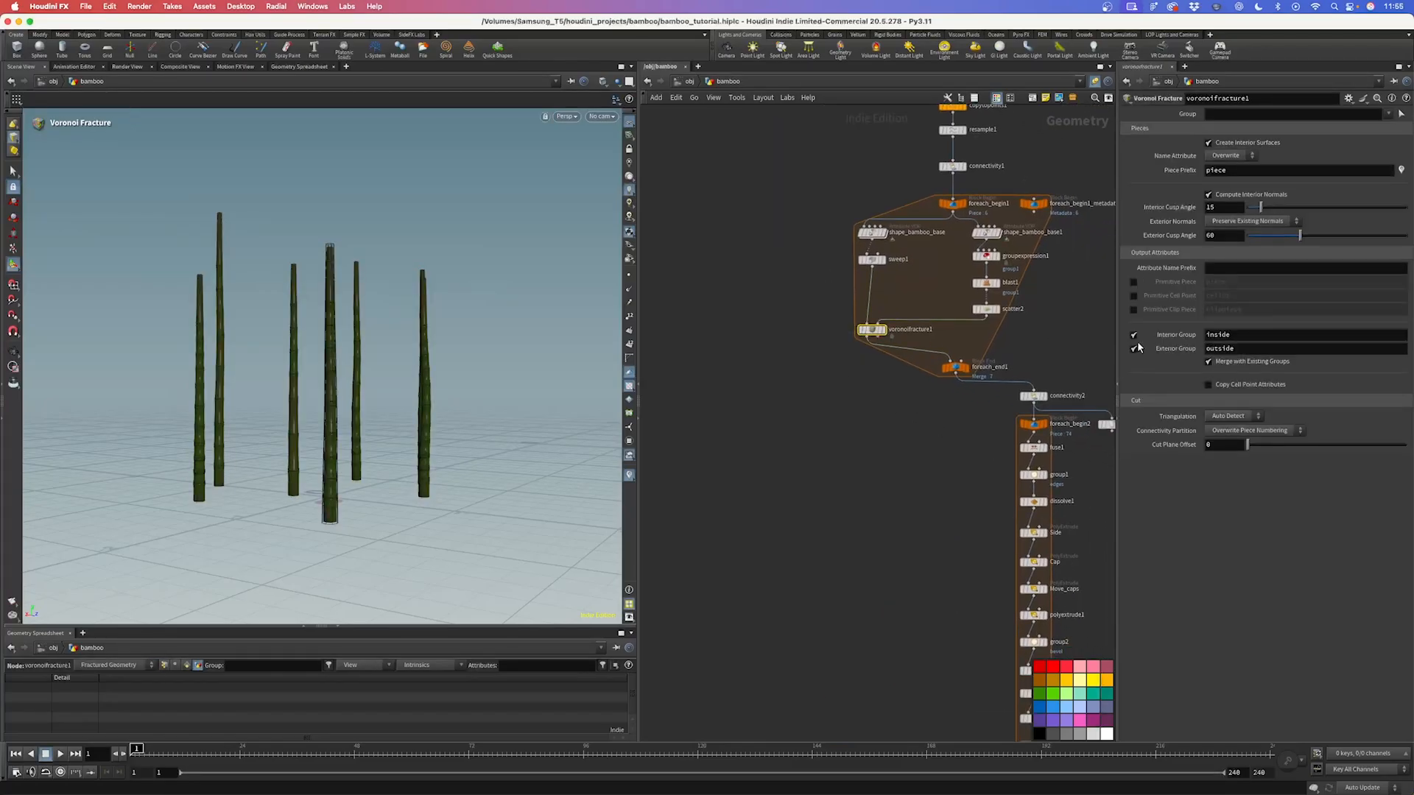
{"action": "left_click", "coordinate": [830, 463]}
{"action": "left_click_drag", "start_coordinate": [955, 378], "coordinate": [793, 409]}
{"action": "key", "text": "Tab"}
{"action": "type", "text": "blast"}
{"action": "key", "text": "Return"}
{"action": "left_click", "coordinate": [780, 401]}
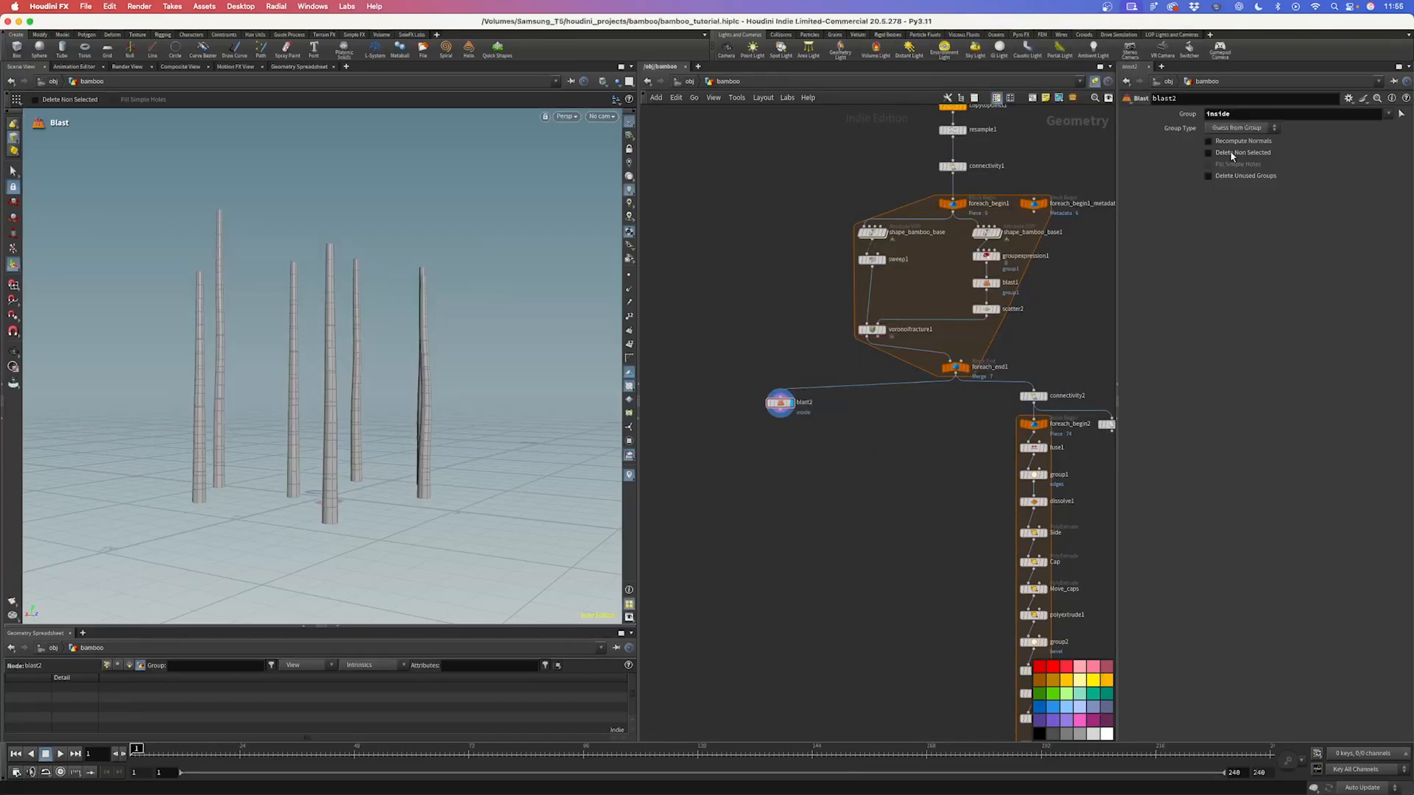
{"action": "left_click", "coordinate": [1233, 156]}
Step: Switch the viewport to a dark background and examine the isolated interior discs
{"action": "key", "text": "Escape"}
{"action": "left_click_drag", "start_coordinate": [354, 356], "coordinate": [351, 412]}
{"action": "key", "text": "Return"}
{"action": "key", "text": "d"}
{"action": "left_click", "coordinate": [184, 277]}
{"action": "left_click", "coordinate": [184, 310]}
{"action": "left_click", "coordinate": [95, 243]}
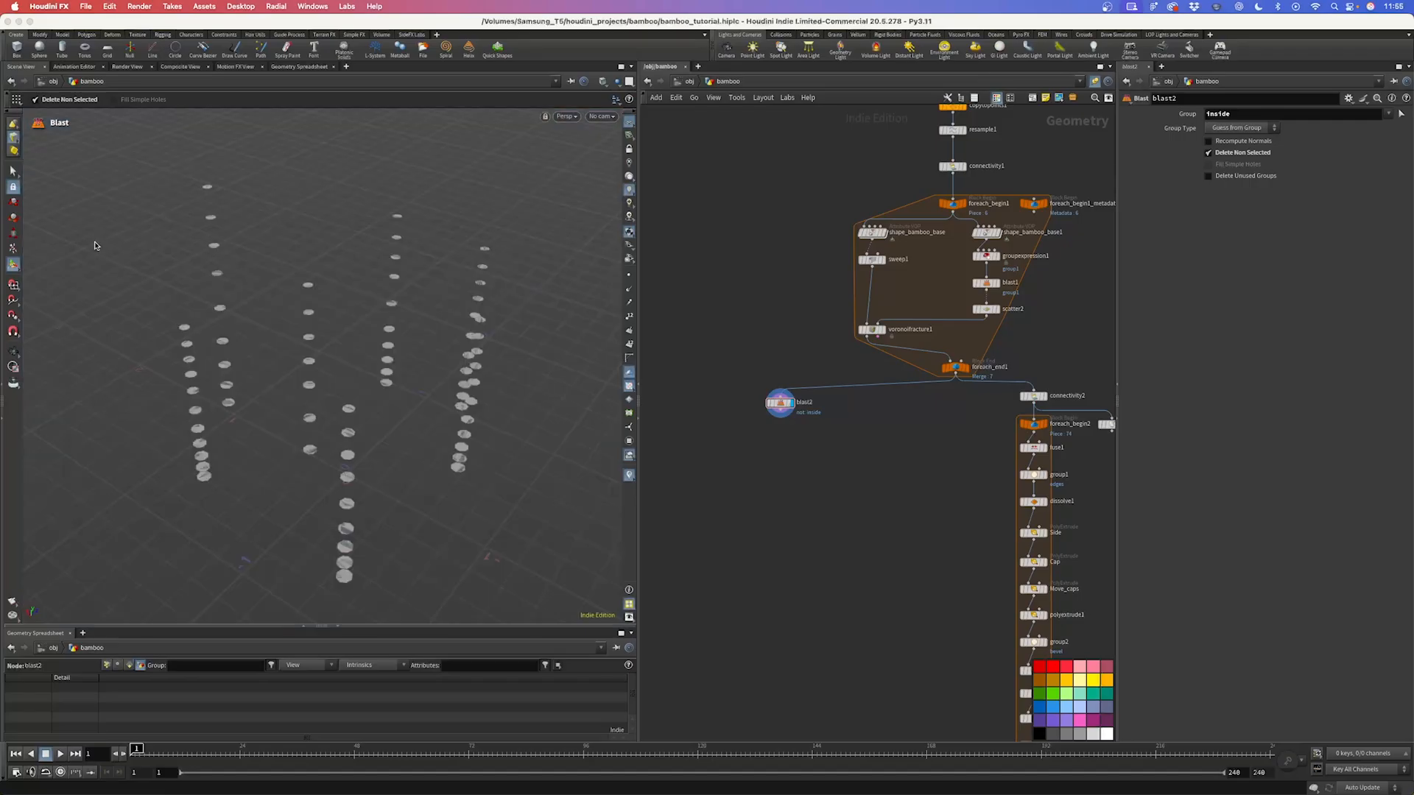
{"action": "key", "text": "Escape"}
{"action": "mouse_move", "coordinate": [359, 412]}
{"action": "left_mouse_down"}
{"action": "mouse_move", "coordinate": [367, 383]}
{"action": "mouse_move", "coordinate": [368, 396]}
{"action": "left_mouse_up"}
{"action": "left_click_drag", "start_coordinate": [375, 452], "coordinate": [355, 340]}
{"action": "key", "text": "Return"}
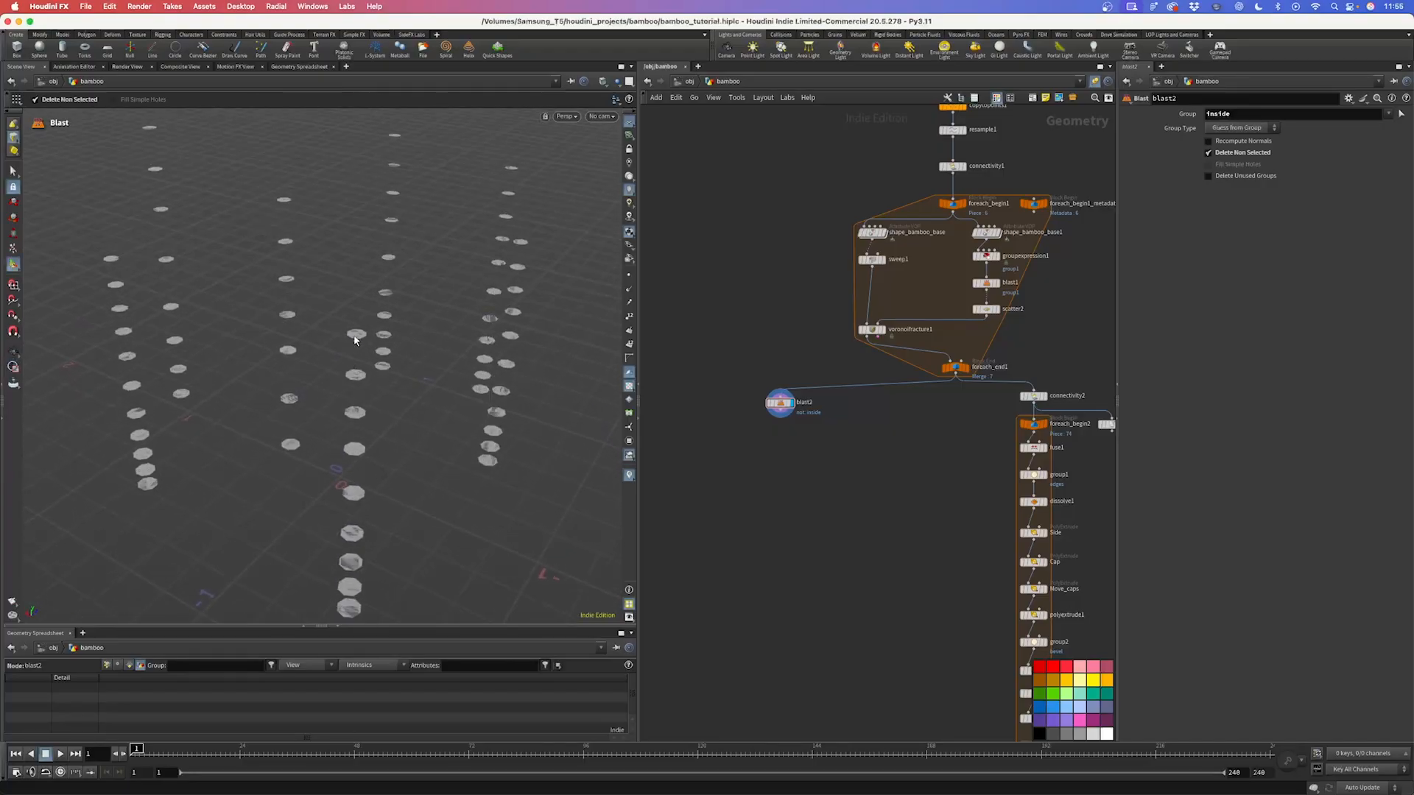
Step: Add a Group node named upwardfacing below the inside blast and disable its base group
{"action": "key", "text": "Tab"}
{"action": "type", "text": "group"}
{"action": "key", "text": "Return"}
{"action": "double_click", "coordinate": [1193, 100]}
{"action": "double_click", "coordinate": [1201, 114]}
{"action": "type", "text": "upwardfacing"}
{"action": "key", "text": "Return"}
{"action": "left_click", "coordinate": [1224, 170]}
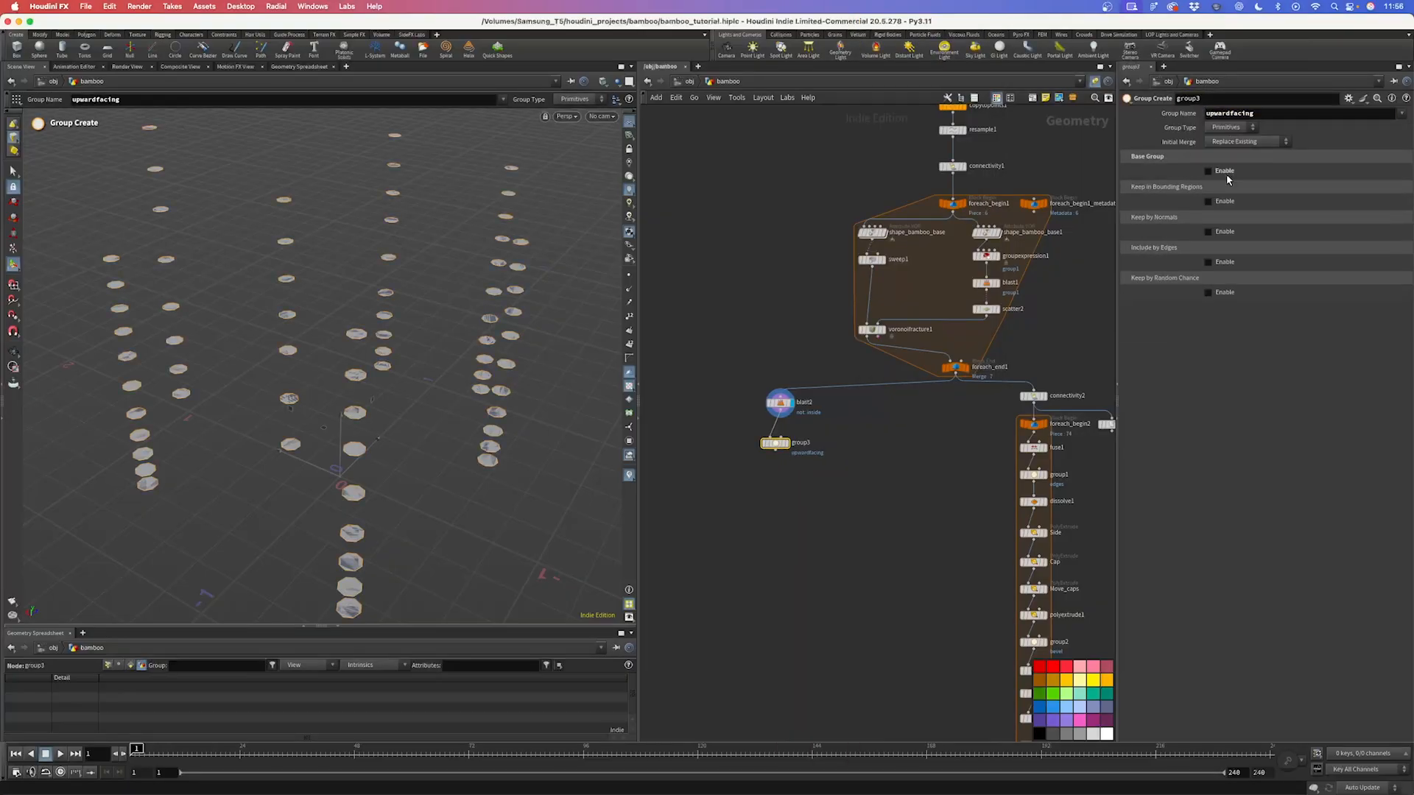
Step: Keep the upwardfacing group by normals with direction 0, 1, 0 and a spread angle of 39
{"action": "left_click", "coordinate": [1224, 233]}
{"action": "double_click", "coordinate": [1275, 272]}
{"action": "type", "text": "1"}
{"action": "left_click", "coordinate": [1346, 273]}
{"action": "key", "text": "Return"}
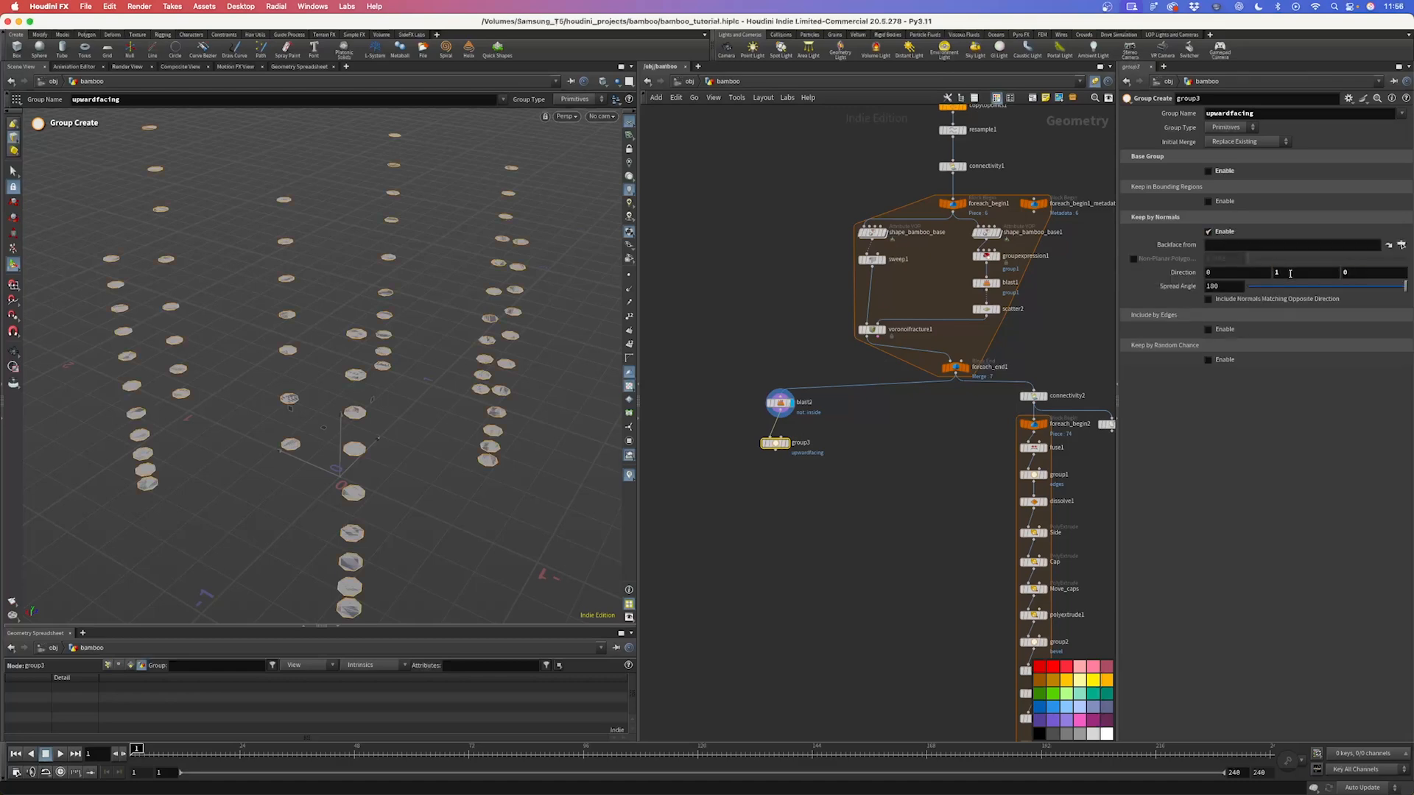
{"action": "left_click_drag", "start_coordinate": [1404, 286], "coordinate": [1282, 286]}
{"action": "scroll", "coordinate": [766, 454], "scroll_direction": "up", "scroll_amount": 3}
Step: Connect a Blast node after group3 that deletes everything except the upwardfacing group
{"action": "key", "text": "Tab"}
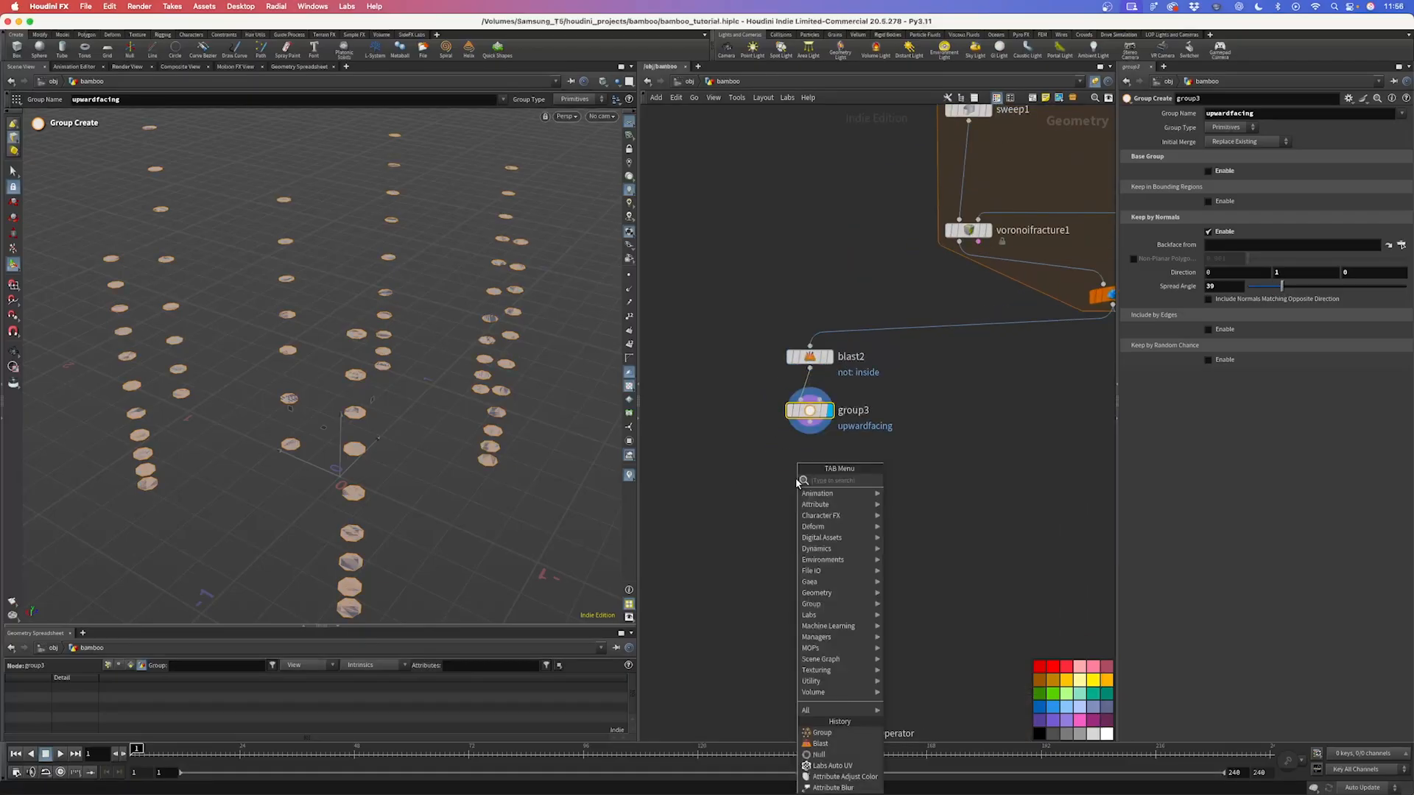
{"action": "type", "text": "bla"}
{"action": "key", "text": "Return"}
{"action": "left_click", "coordinate": [795, 479]}
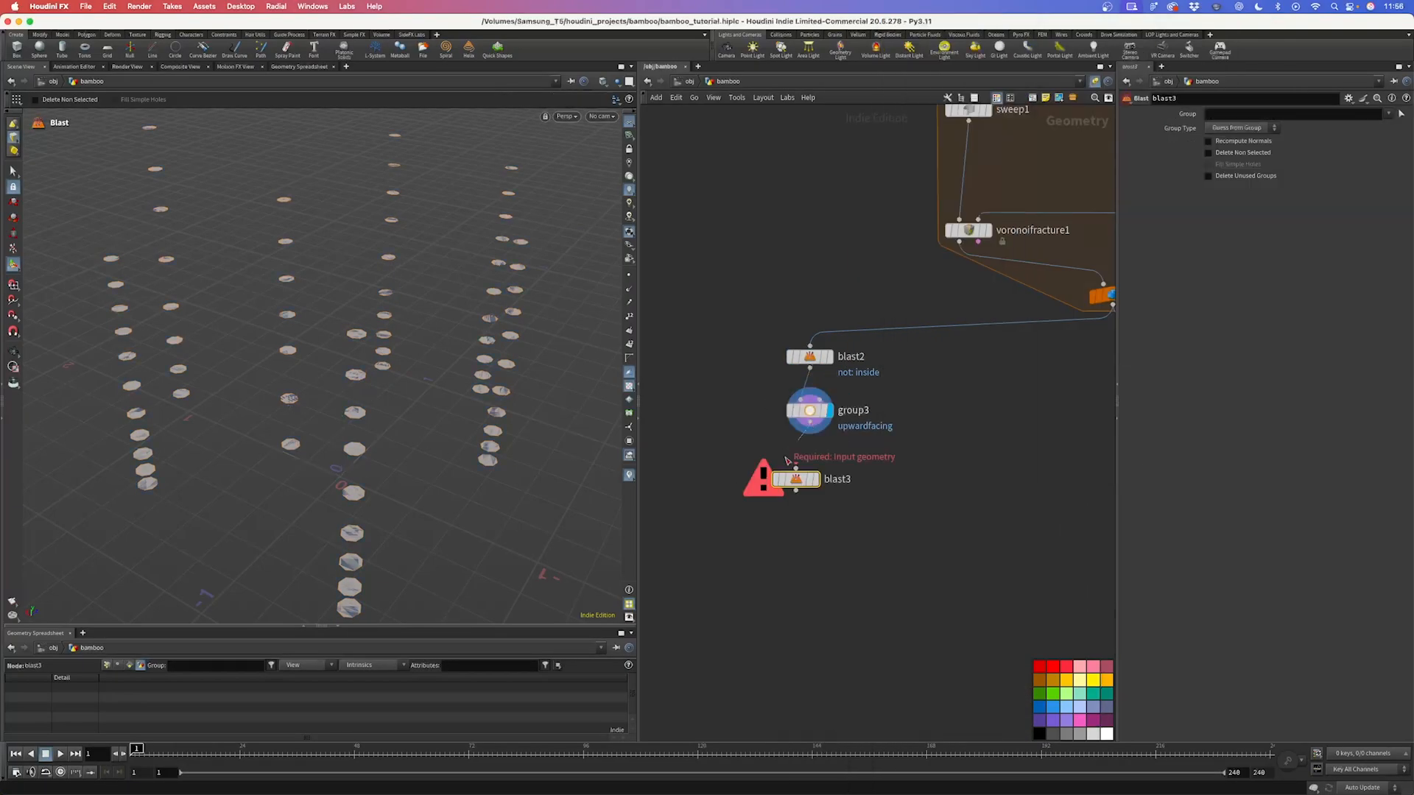
{"action": "left_click", "coordinate": [815, 483]}
{"action": "left_click_drag", "start_coordinate": [799, 481], "coordinate": [815, 467]}
{"action": "left_click", "coordinate": [1389, 114]}
{"action": "left_click", "coordinate": [1369, 149]}
{"action": "left_click", "coordinate": [1209, 153]}
Step: Tighten the spacing of group3 and blast3 and examine the remaining upward-facing discs
{"action": "left_click_drag", "start_coordinate": [366, 390], "coordinate": [341, 372], "text": "alt"}
{"action": "left_click_drag", "start_coordinate": [811, 465], "coordinate": [810, 450]}
{"action": "left_click_drag", "start_coordinate": [896, 530], "coordinate": [810, 406]}
{"action": "left_click_drag", "start_coordinate": [811, 410], "coordinate": [810, 397]}
{"action": "left_click_drag", "start_coordinate": [376, 354], "coordinate": [363, 339], "text": "alt"}
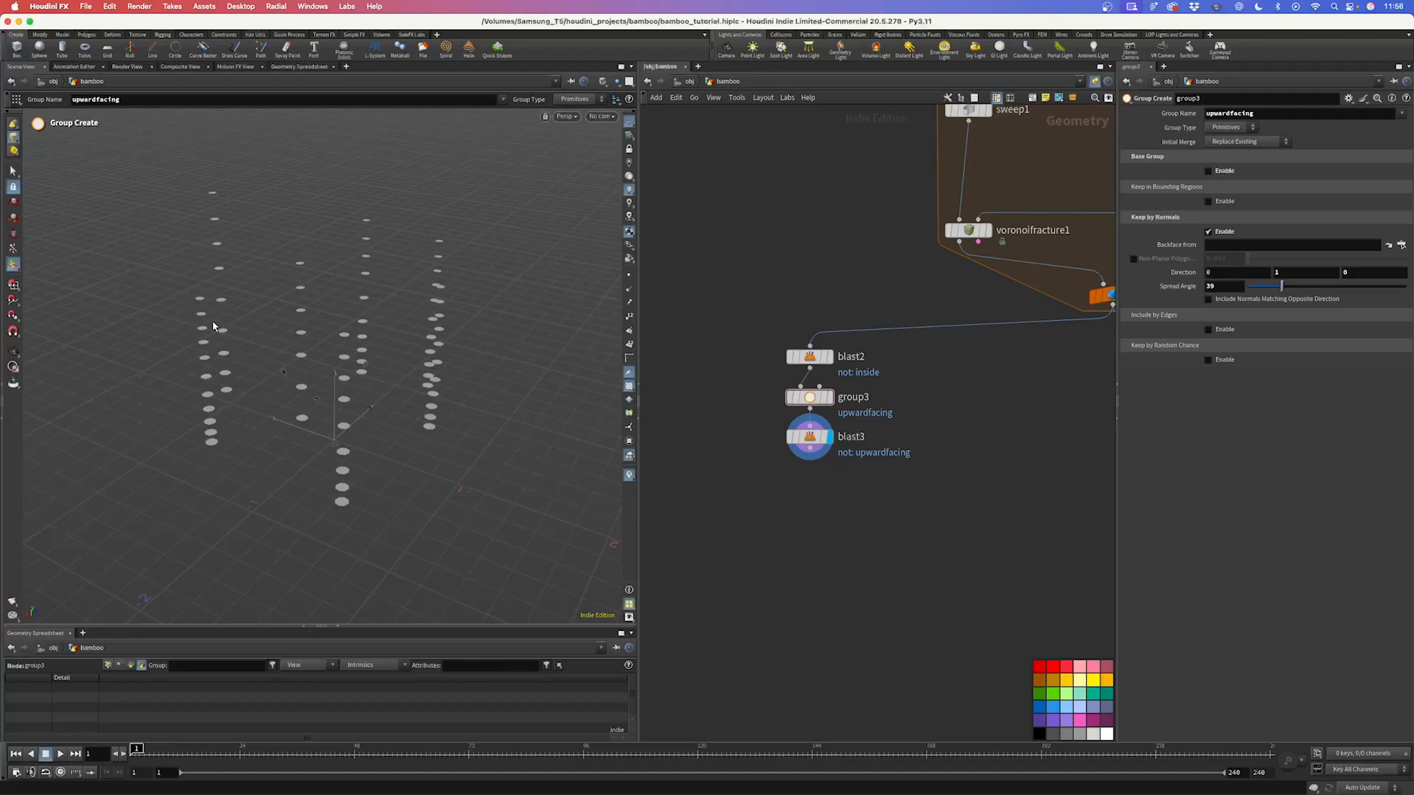
{"action": "left_click_drag", "start_coordinate": [214, 290], "coordinate": [237, 285], "text": "alt"}
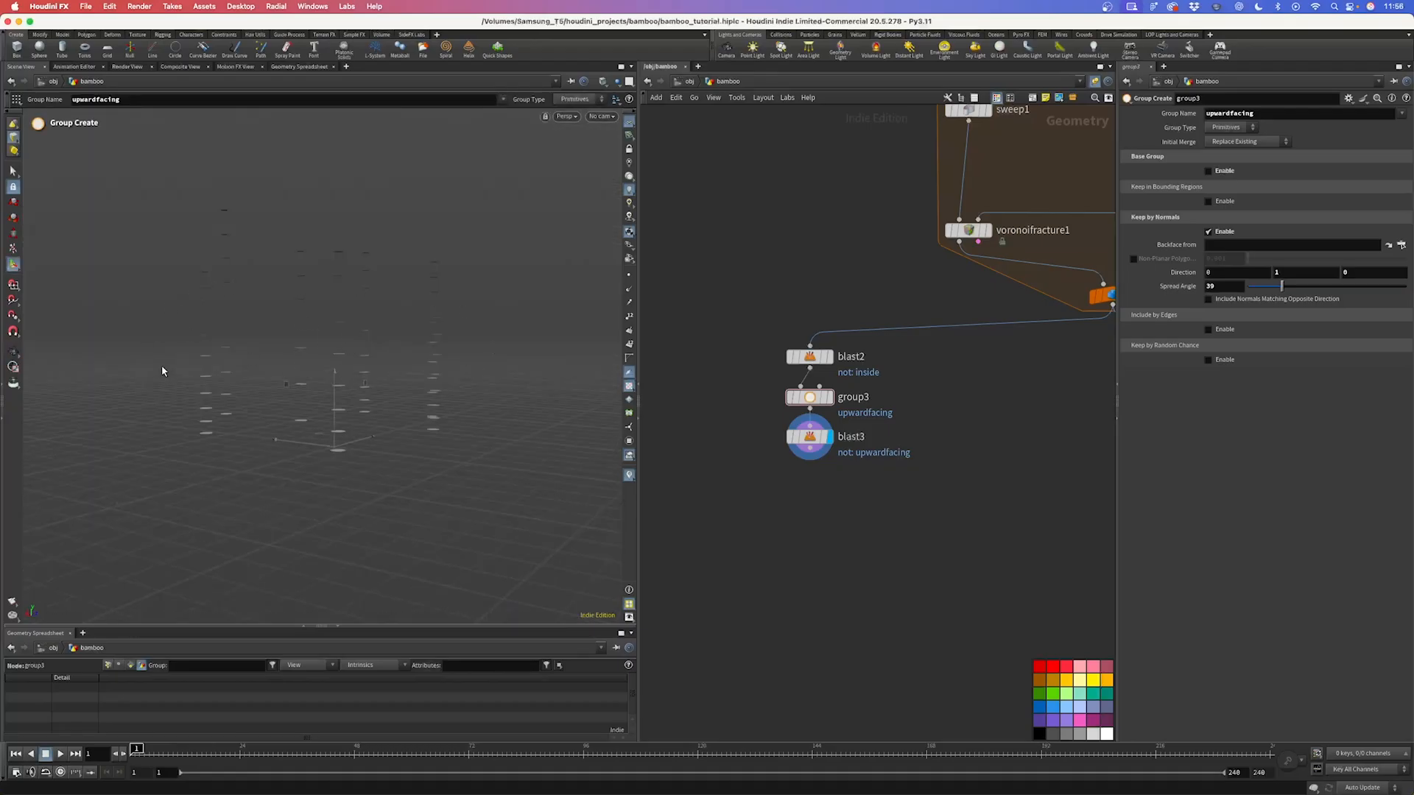
Step: Copy the curve U attribute name from the resample1 node
{"action": "scroll", "coordinate": [771, 320], "scroll_direction": "down", "scroll_amount": 5}
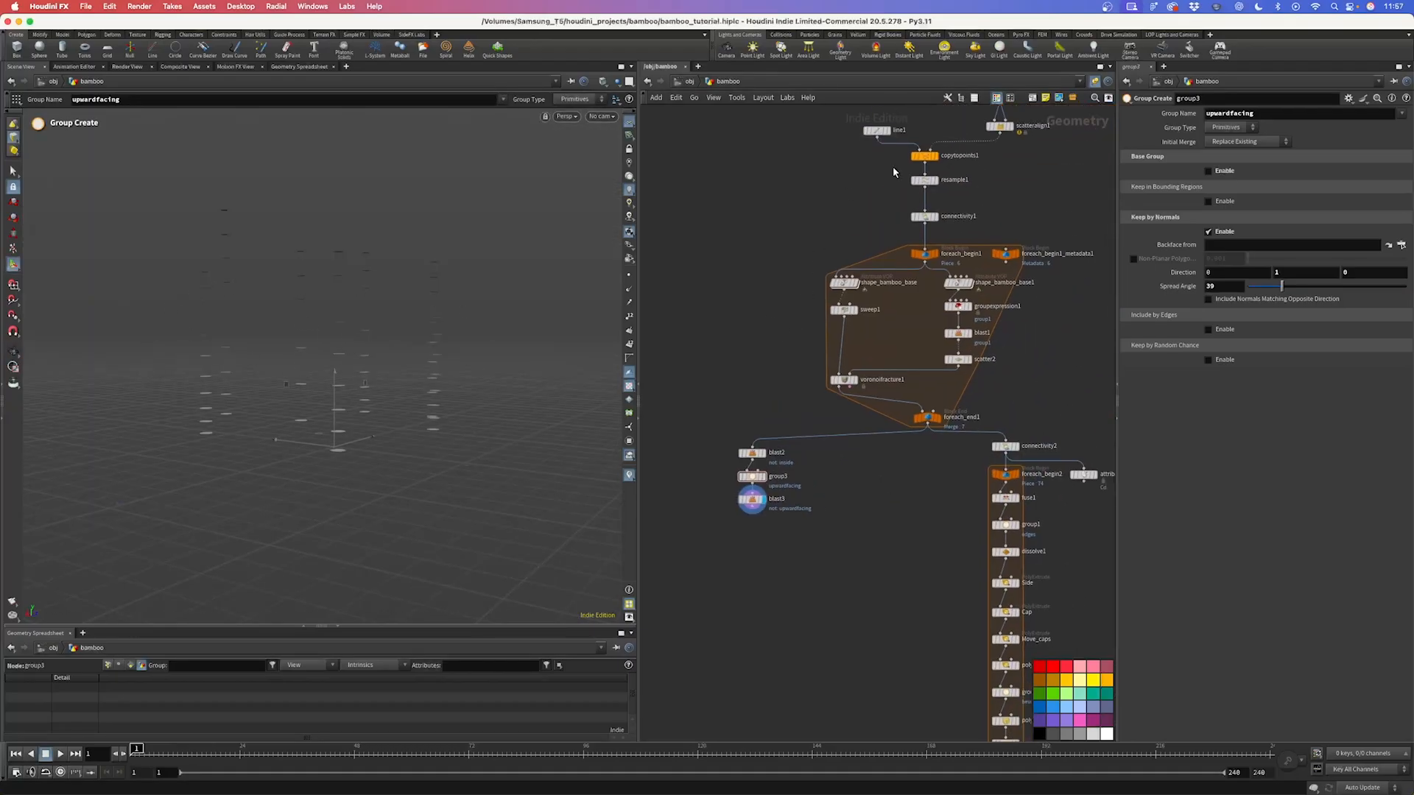
{"action": "left_click", "coordinate": [941, 180]}
{"action": "double_click", "coordinate": [1252, 356]}
{"action": "key", "text": "ctrl+c"}
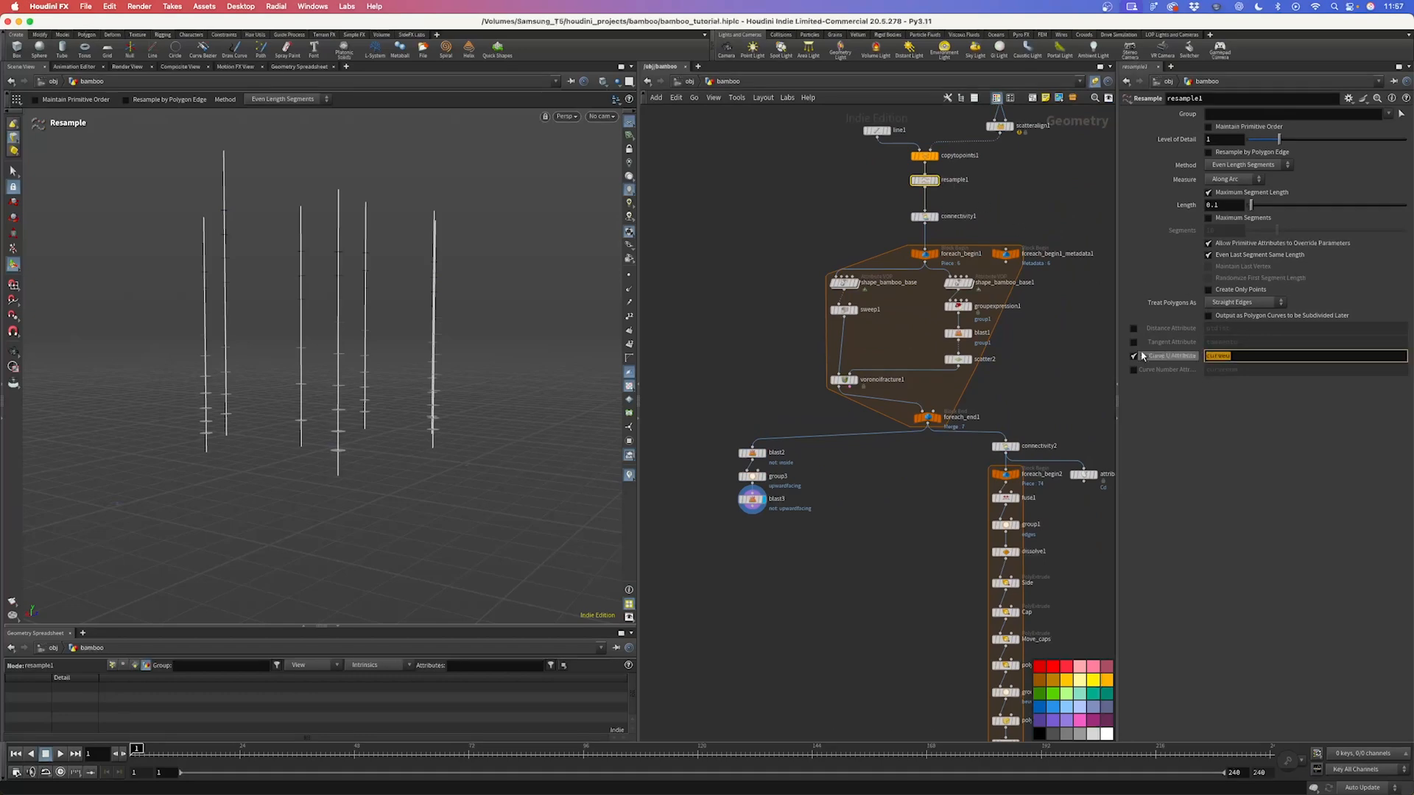
Step: Place a new Blast node below blast3 and name it curveu_blast, reusing the copied attribute name
{"action": "scroll", "coordinate": [767, 553], "scroll_direction": "up", "scroll_amount": 6}
{"action": "key", "text": "Tab"}
{"action": "type", "text": "blas"}
{"action": "key", "text": "Return"}
{"action": "left_click", "coordinate": [780, 488]}
{"action": "double_click", "coordinate": [847, 484]}
{"action": "key", "text": "ctrl+v"}
{"action": "type", "text": "_blast"}
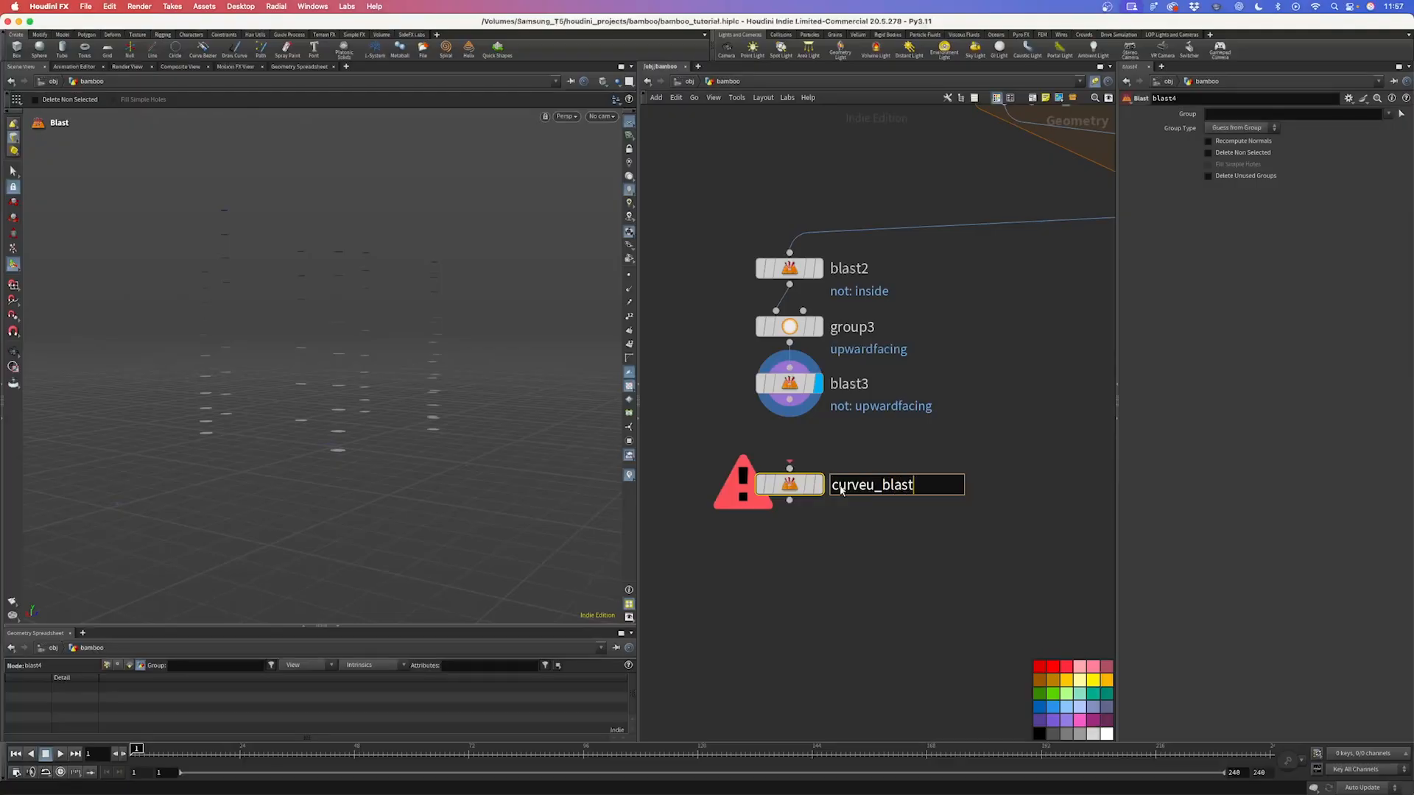
{"action": "key", "text": "Return"}
{"action": "left_click_drag", "start_coordinate": [787, 440], "coordinate": [790, 390]}
{"action": "left_click", "coordinate": [1214, 114]}
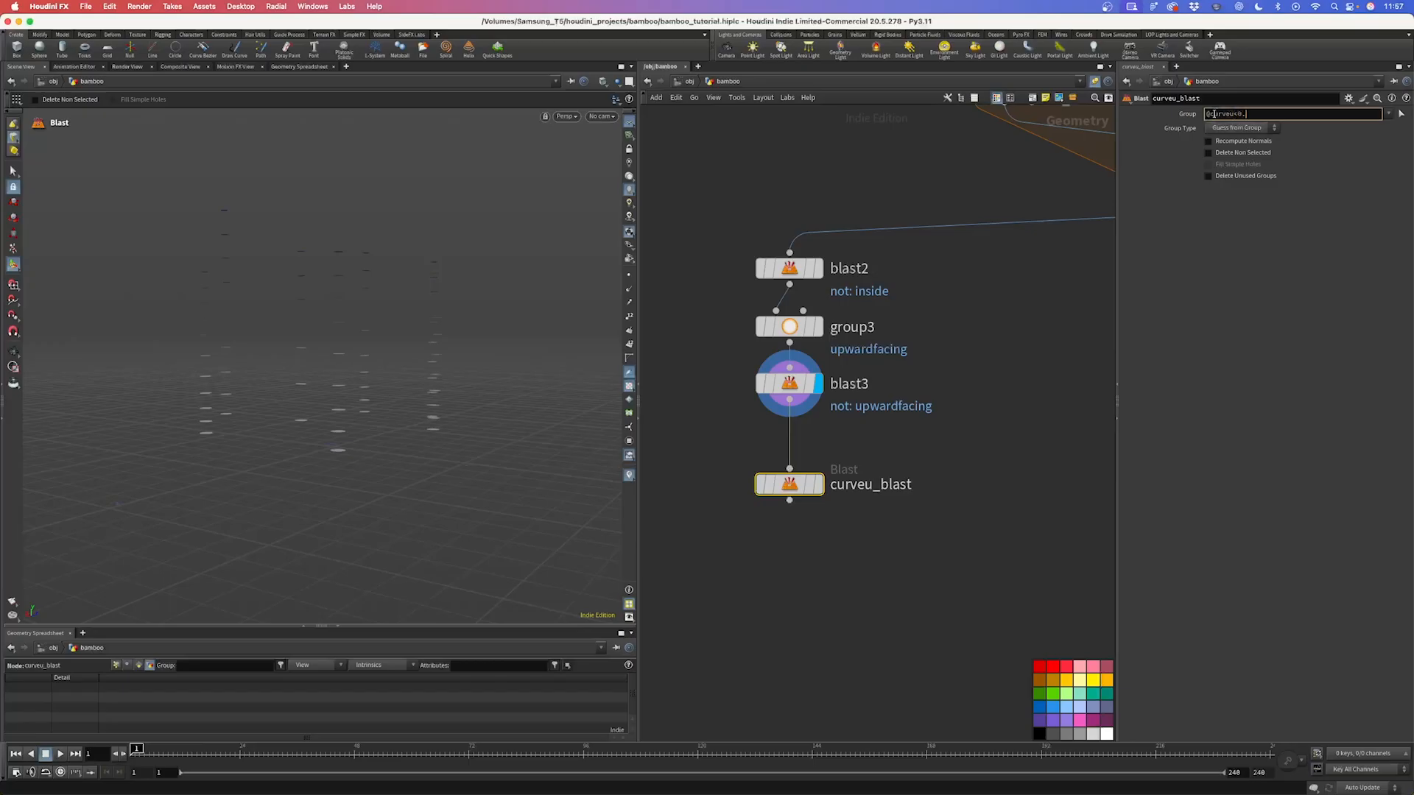
{"action": "key", "text": "Return"}
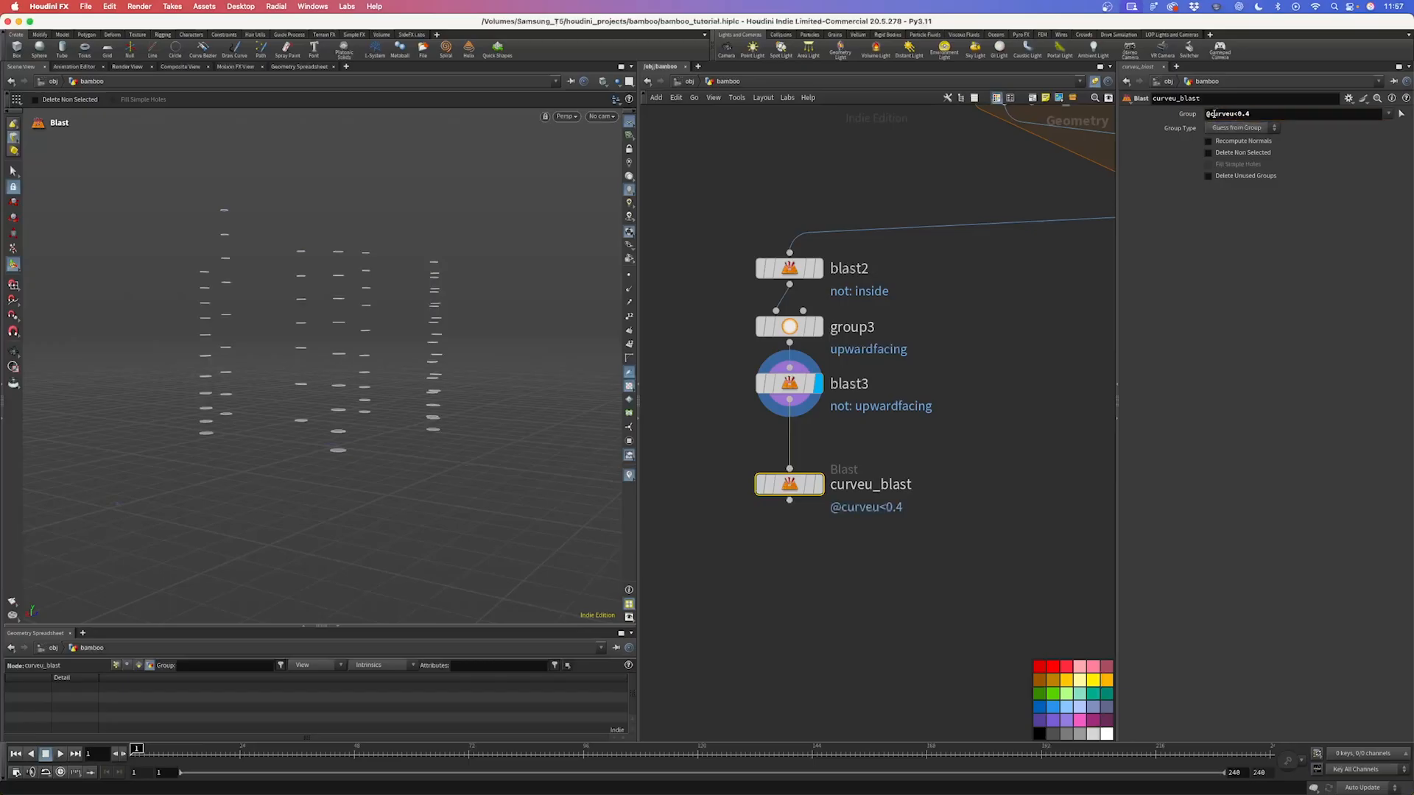
Step: Display curveu_blast, set its group type to Points, and compare the remaining discs with blast3's output
{"action": "left_click", "coordinate": [820, 486]}
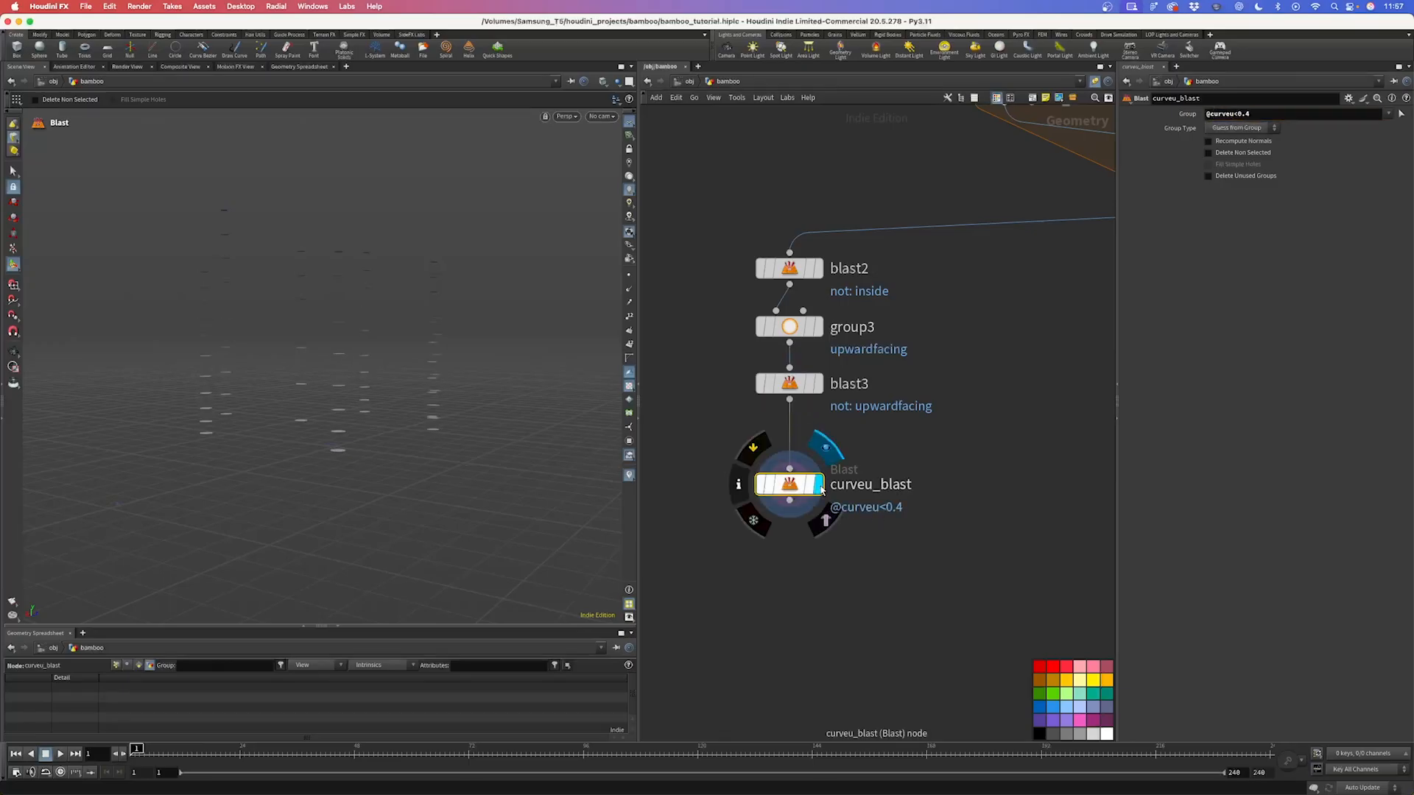
{"action": "left_click", "coordinate": [1242, 128]}
{"action": "left_click", "coordinate": [1228, 174]}
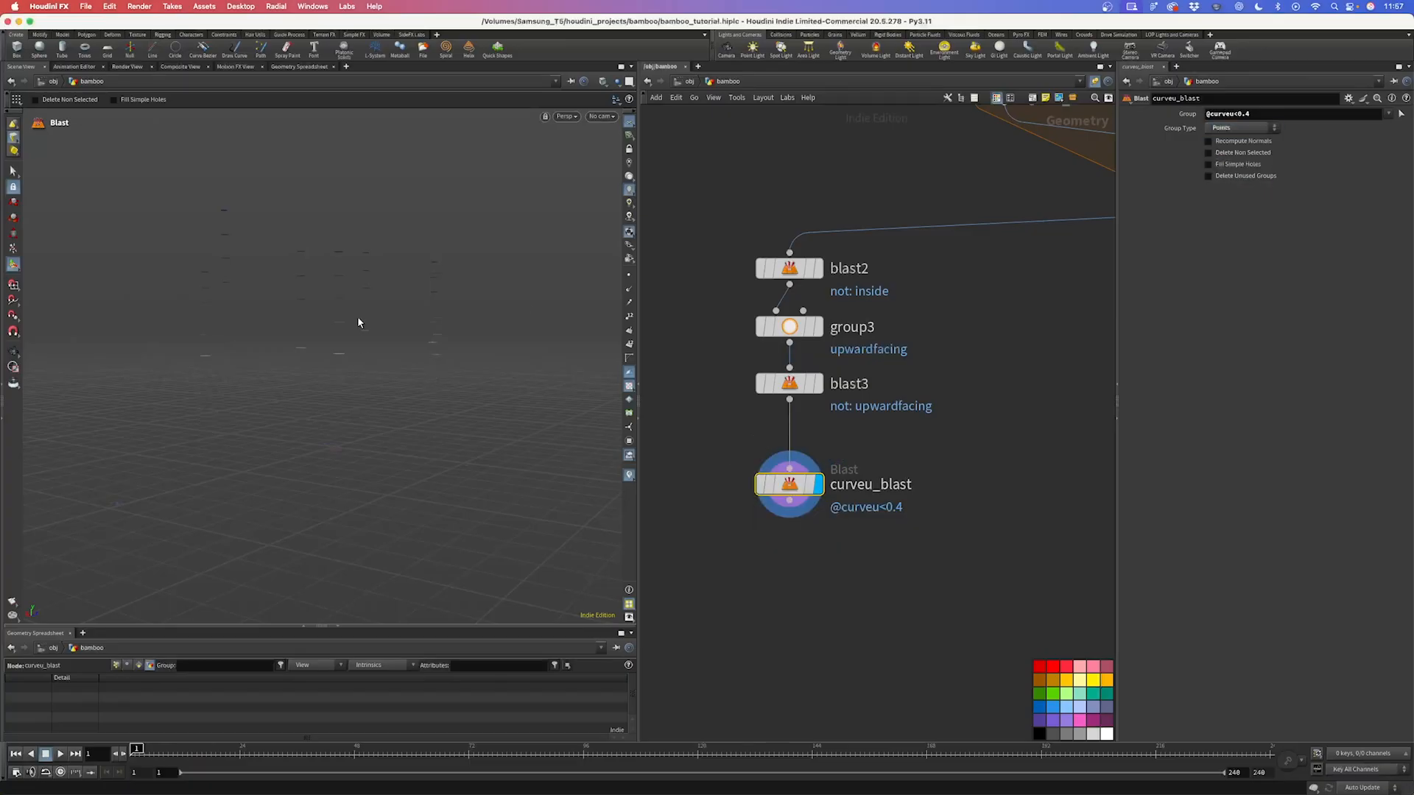
{"action": "mouse_move", "coordinate": [325, 312]}
{"action": "left_mouse_down", "text": "alt"}
{"action": "mouse_move", "coordinate": [335, 302]}
{"action": "mouse_move", "coordinate": [345, 317]}
{"action": "left_mouse_up", "text": "alt"}
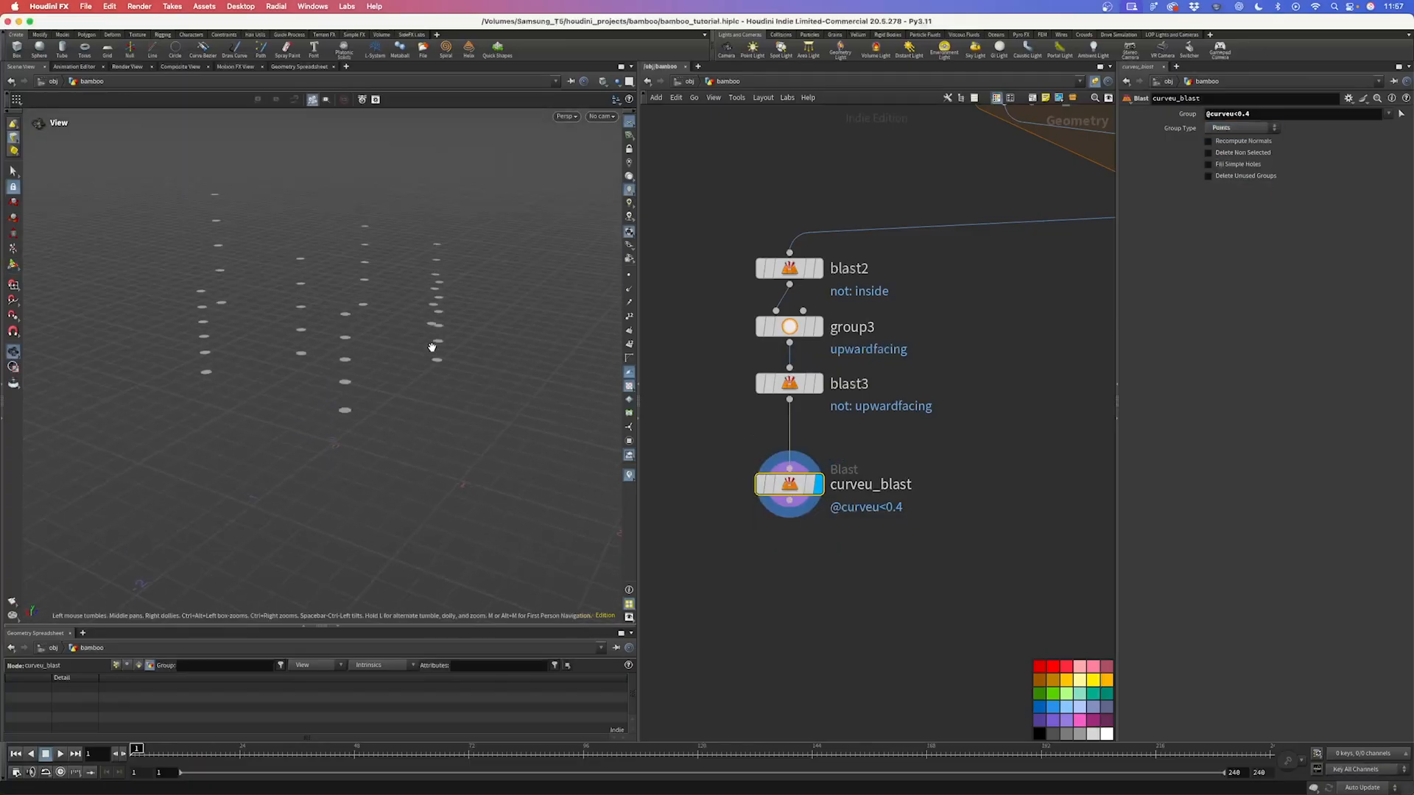
{"action": "left_click", "coordinate": [819, 385]}
{"action": "left_click", "coordinate": [822, 487]}
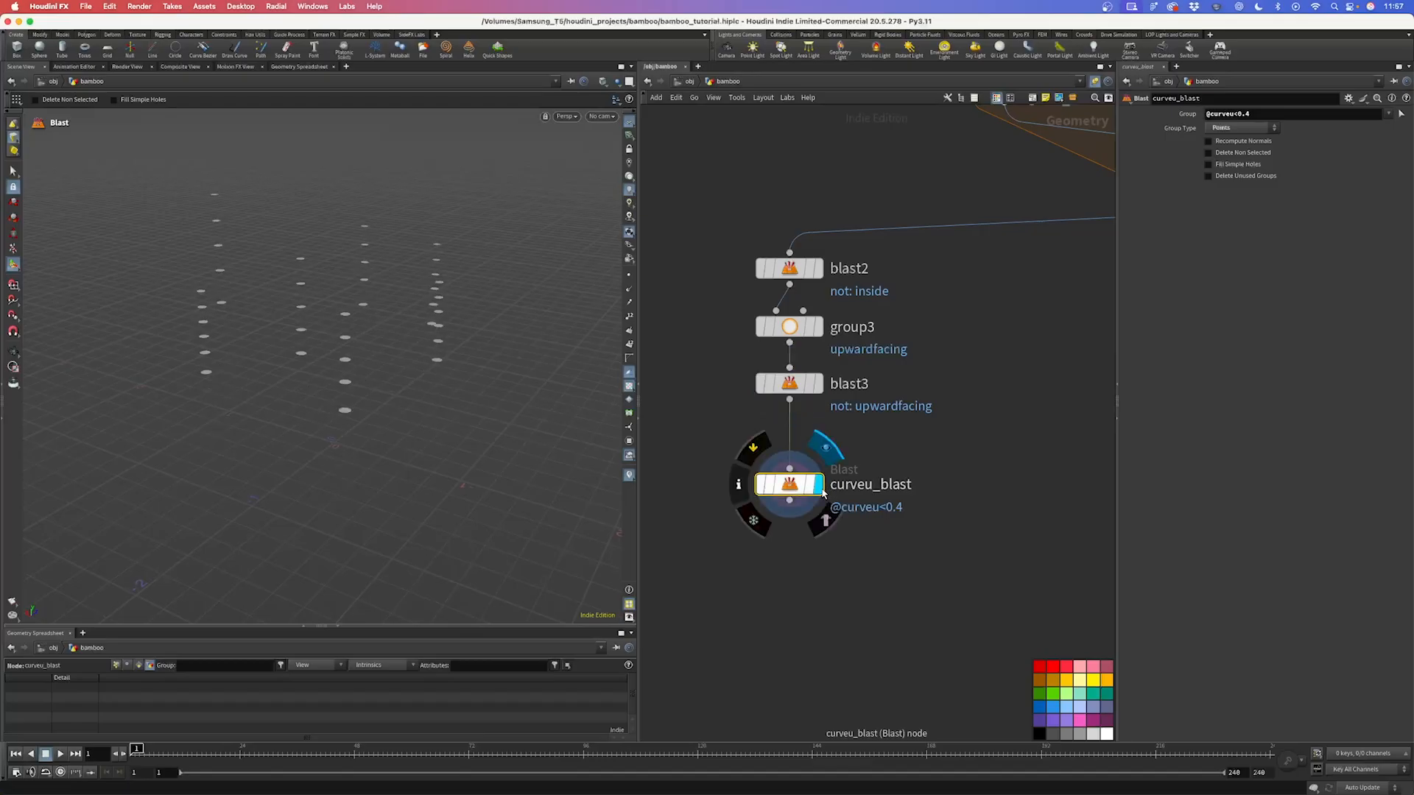
{"action": "left_click_drag", "start_coordinate": [790, 486], "coordinate": [799, 569], "text": "alt"}
{"action": "scroll", "coordinate": [795, 511], "scroll_direction": "up", "scroll_amount": 2}
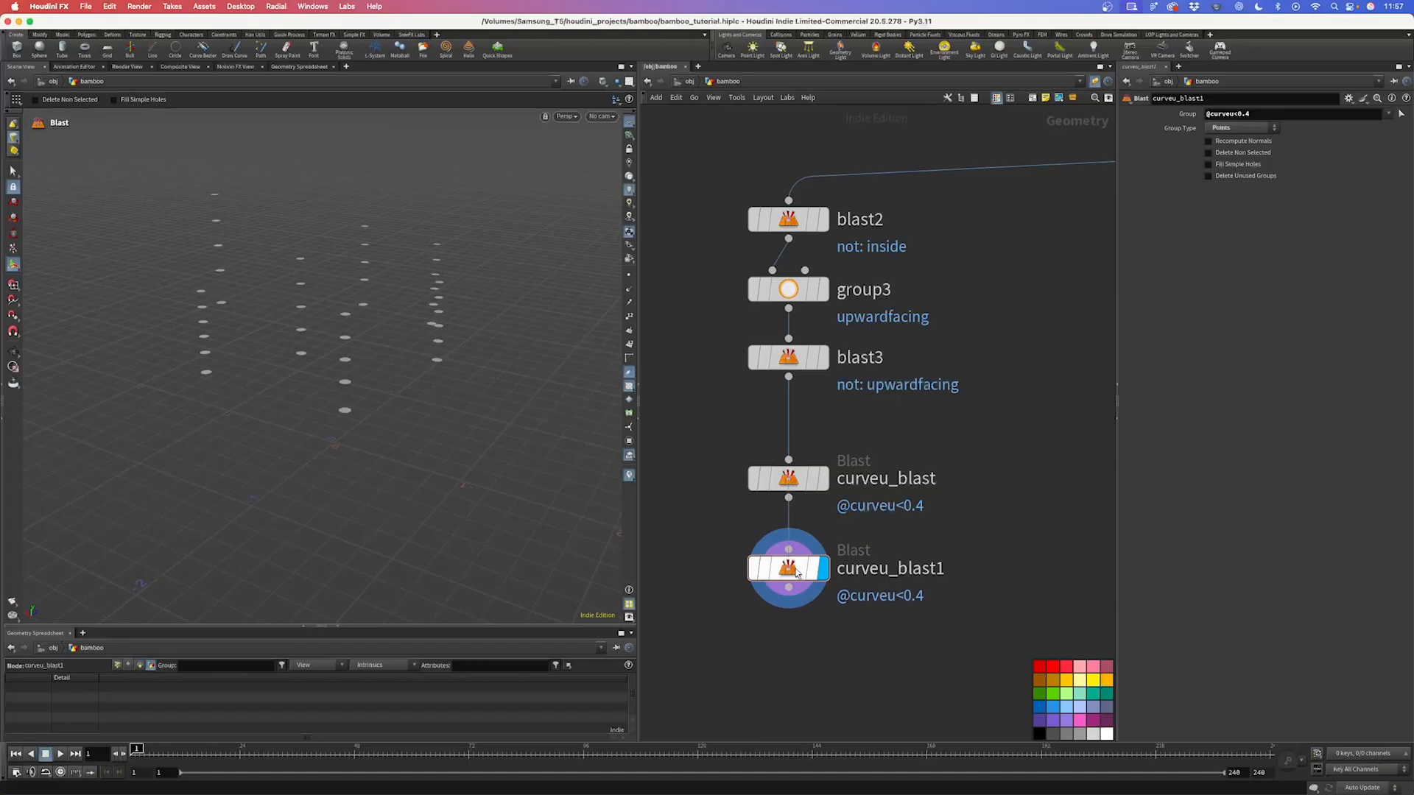
{"action": "left_click", "coordinate": [1235, 113]}
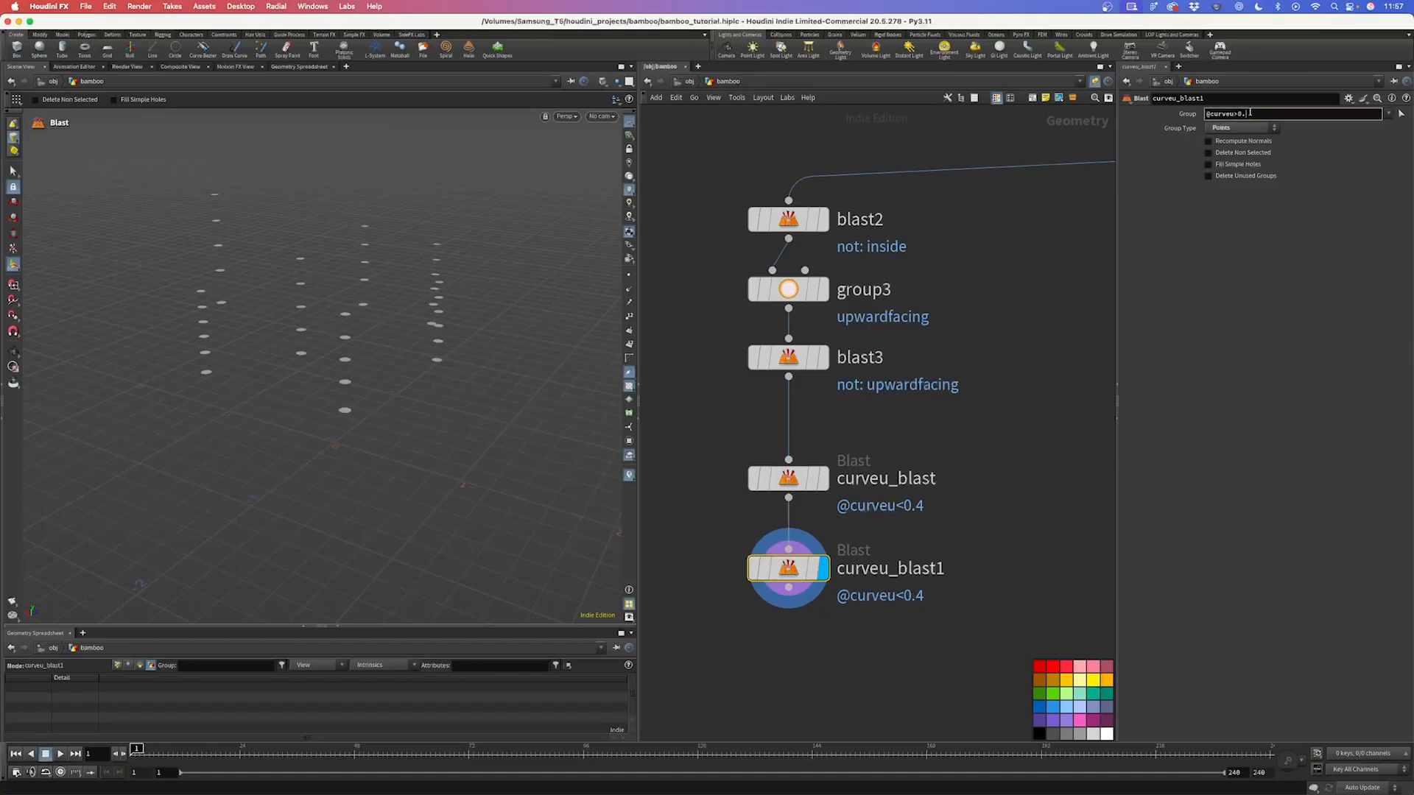
{"action": "key", "text": "Return"}
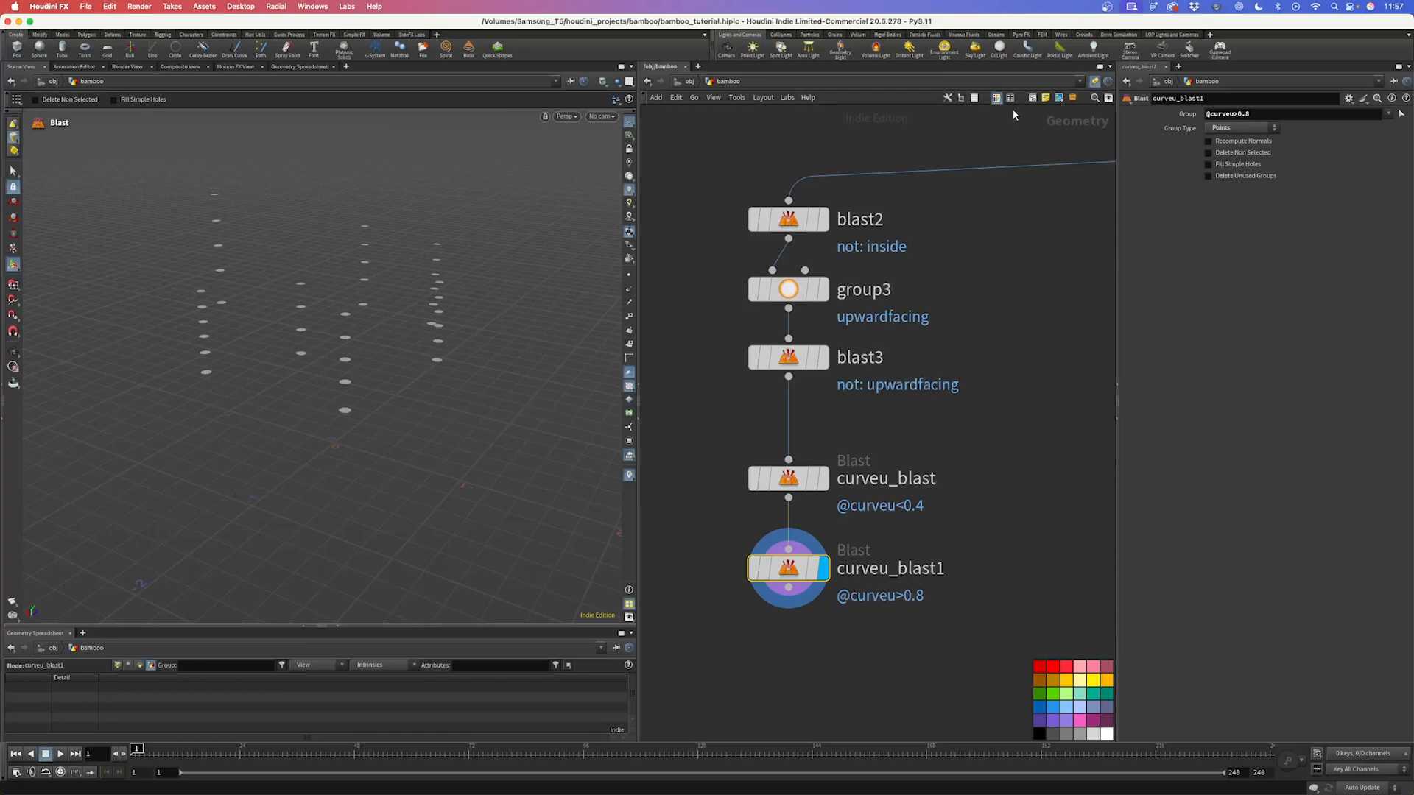
Step: Compare the outputs of curveu_blast and curveu_blast1, and tighten the spacing of both nodes beneath blast3
{"action": "left_click", "coordinate": [824, 479]}
{"action": "left_click", "coordinate": [824, 569]}
{"action": "key", "text": "Escape"}
{"action": "left_click_drag", "start_coordinate": [389, 338], "coordinate": [359, 341], "text": "alt"}
{"action": "left_click_drag", "start_coordinate": [840, 465], "coordinate": [840, 439], "text": "ctrl"}
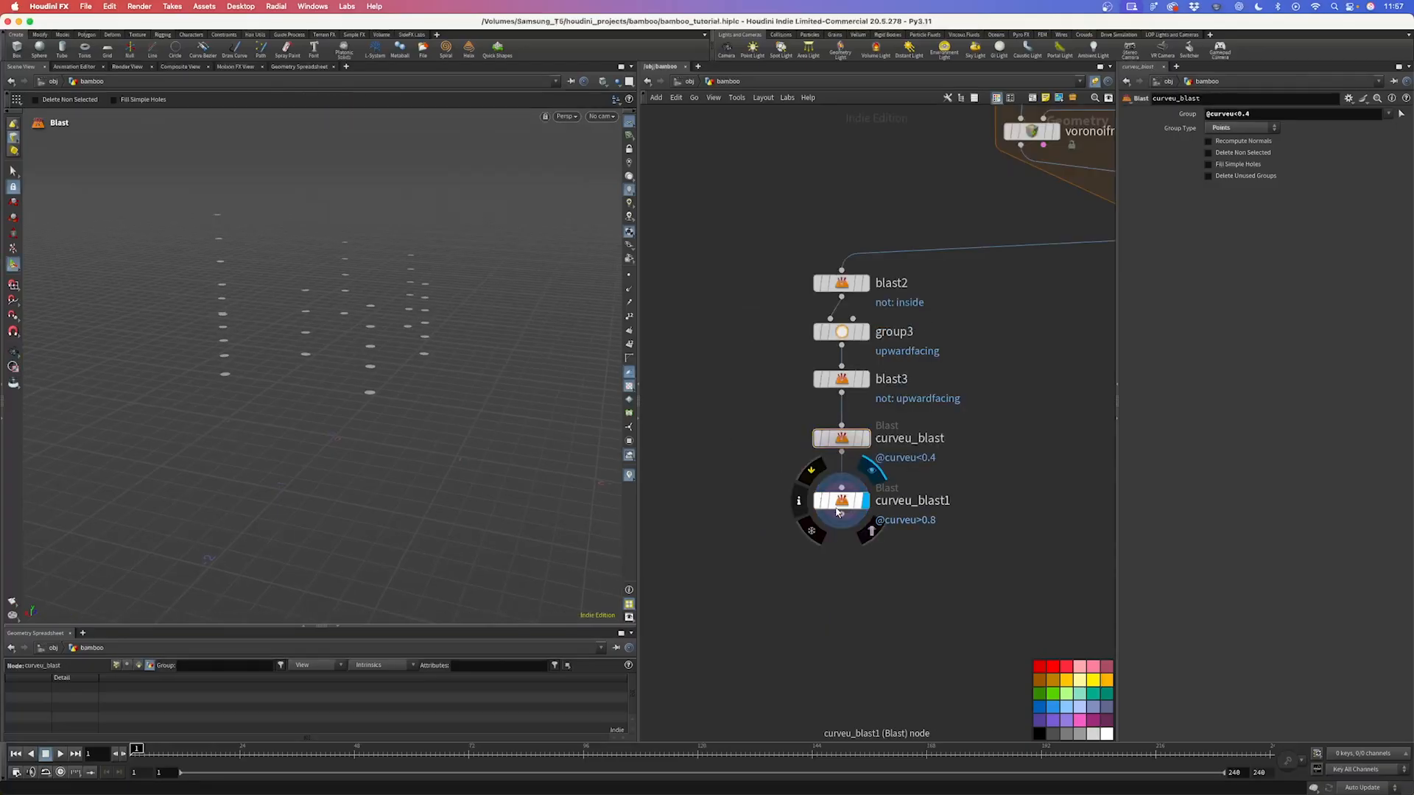
{"action": "left_click_drag", "start_coordinate": [837, 512], "coordinate": [838, 501]}
Step: Color the curveu_blast and curveu_blast1 nodes blue
{"action": "left_click_drag", "start_coordinate": [813, 429], "coordinate": [950, 563]}
{"action": "left_click", "coordinate": [1057, 711]}
{"action": "left_click", "coordinate": [918, 620]}
Step: Color the scatter2, shape_bamboo_base and shape_bamboo_base1 nodes the same blue as the curveu blasts
{"action": "scroll", "coordinate": [772, 491], "scroll_direction": "down", "scroll_amount": 3}
{"action": "scroll", "coordinate": [811, 491], "scroll_direction": "right", "scroll_amount": 3}
{"action": "scroll", "coordinate": [810, 491], "scroll_direction": "up", "scroll_amount": 2}
{"action": "scroll", "coordinate": [841, 494], "scroll_direction": "right", "scroll_amount": 3}
{"action": "scroll", "coordinate": [810, 492], "scroll_direction": "up", "scroll_amount": 1}
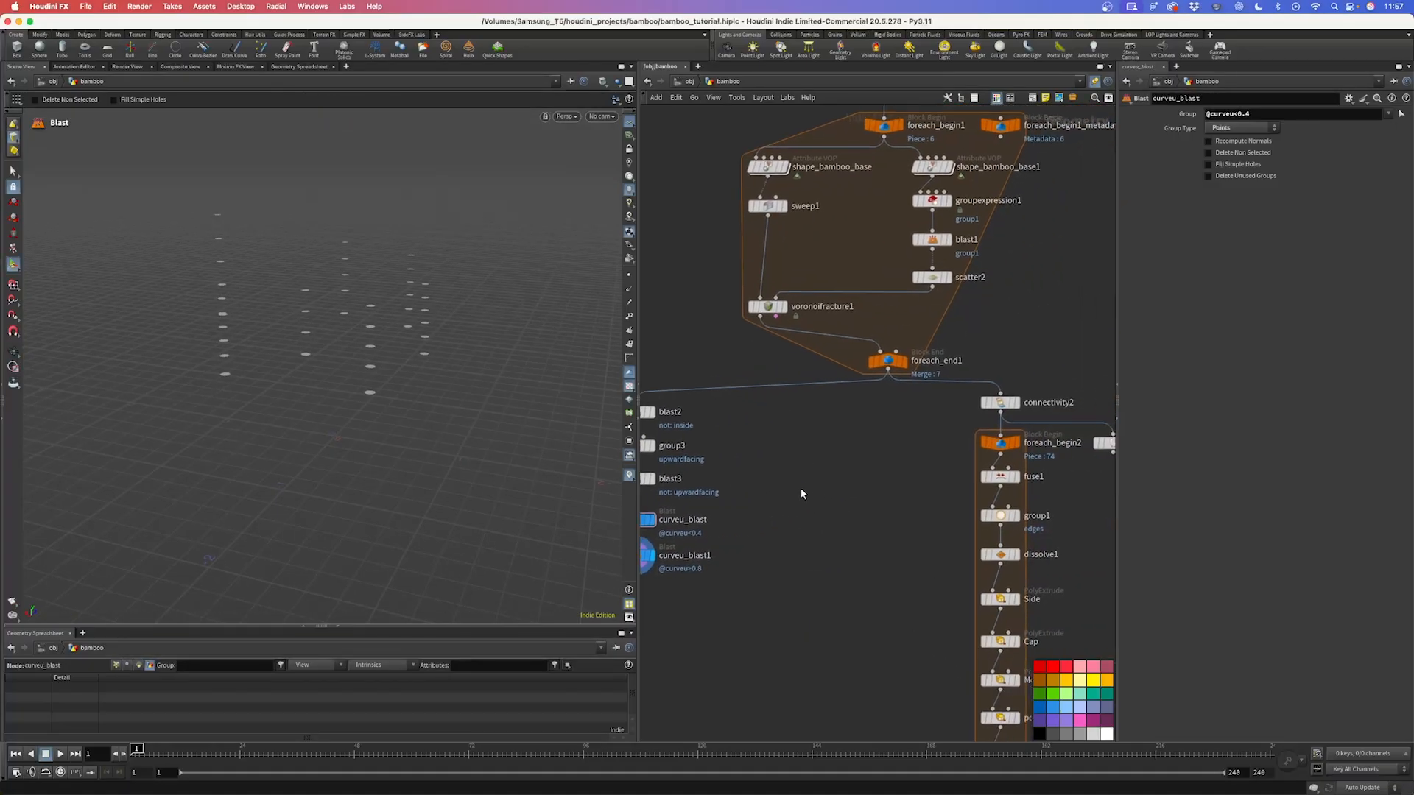
{"action": "left_click", "coordinate": [933, 277]}
{"action": "left_click", "coordinate": [1059, 711]}
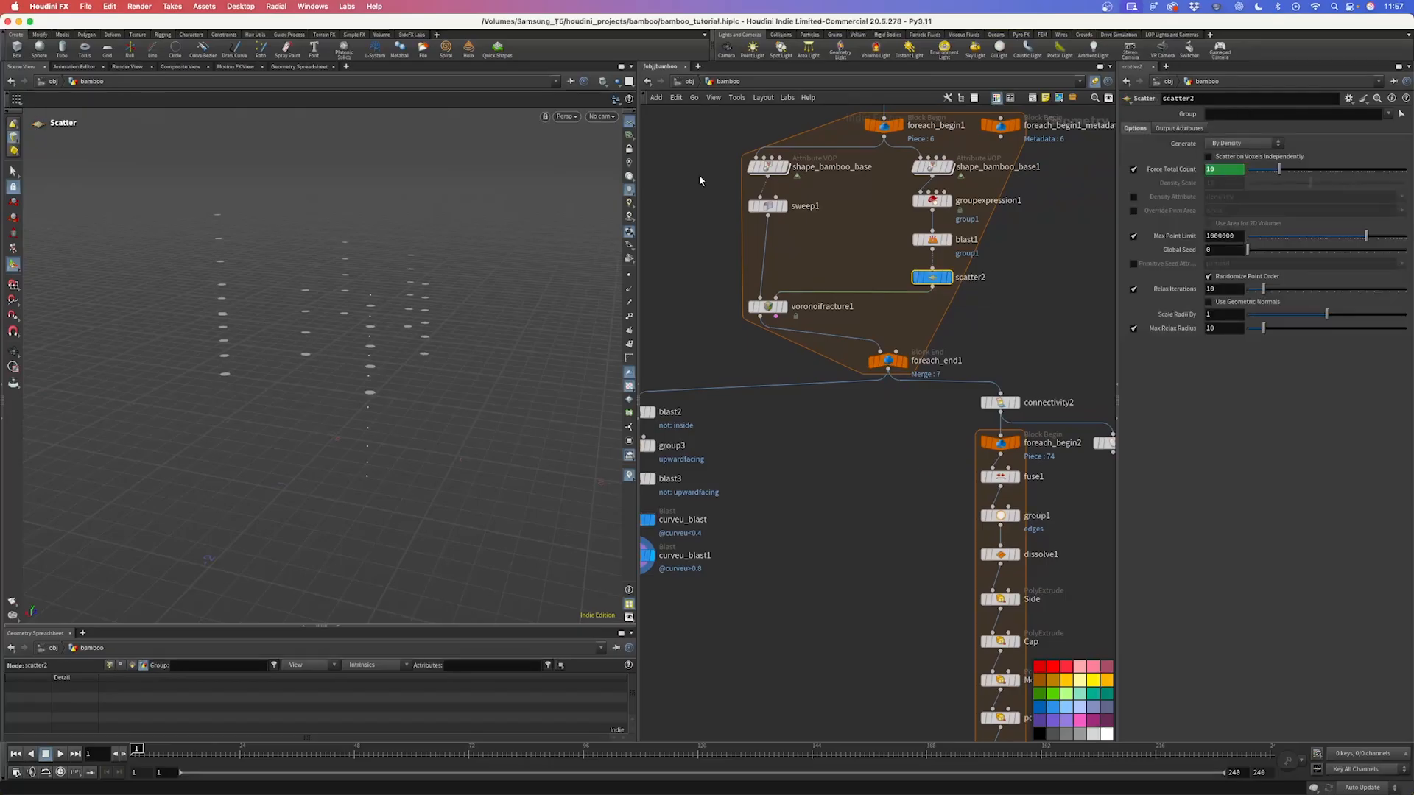
{"action": "left_click_drag", "start_coordinate": [714, 174], "coordinate": [977, 163]}
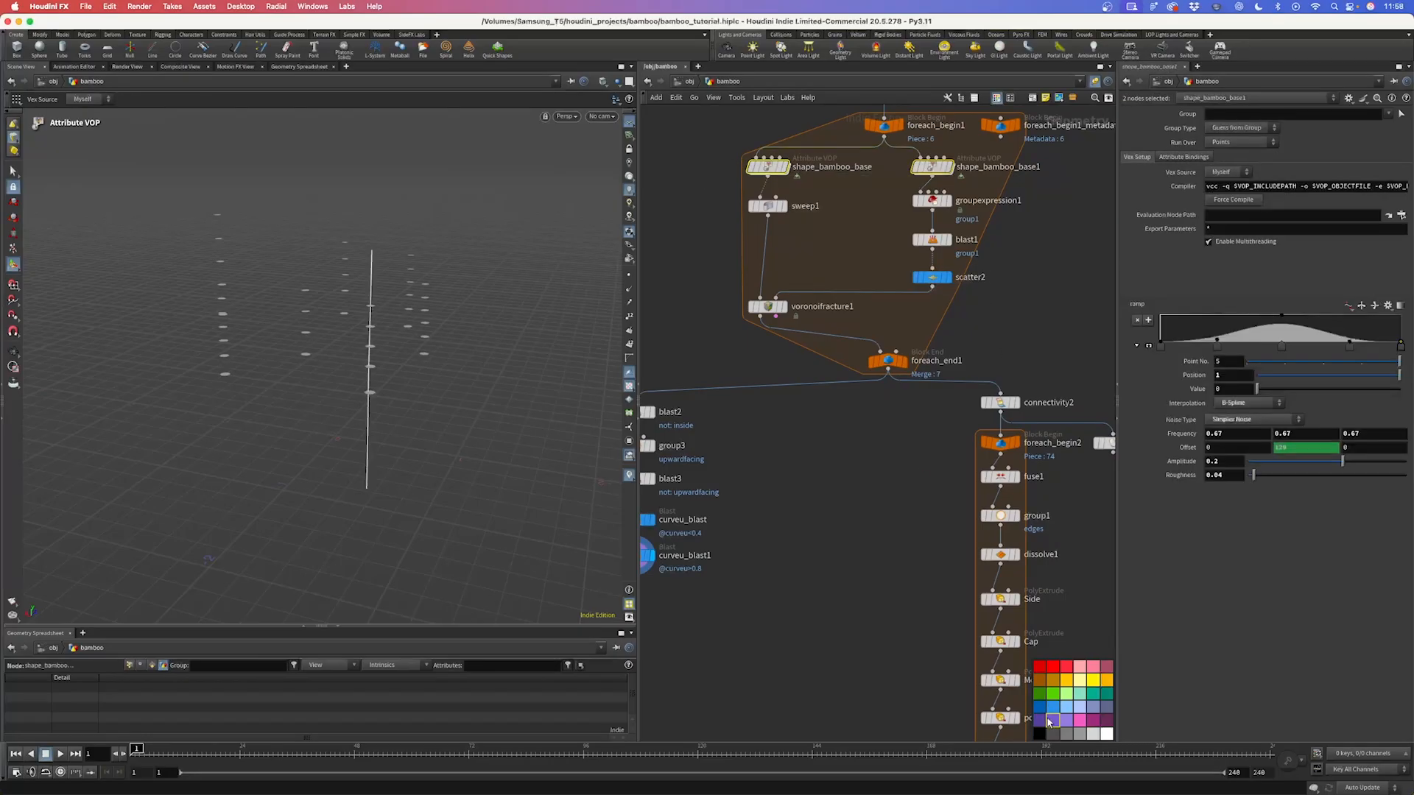
{"action": "left_click", "coordinate": [819, 506]}
{"action": "scroll", "coordinate": [819, 506], "scroll_direction": "down", "scroll_amount": 1}
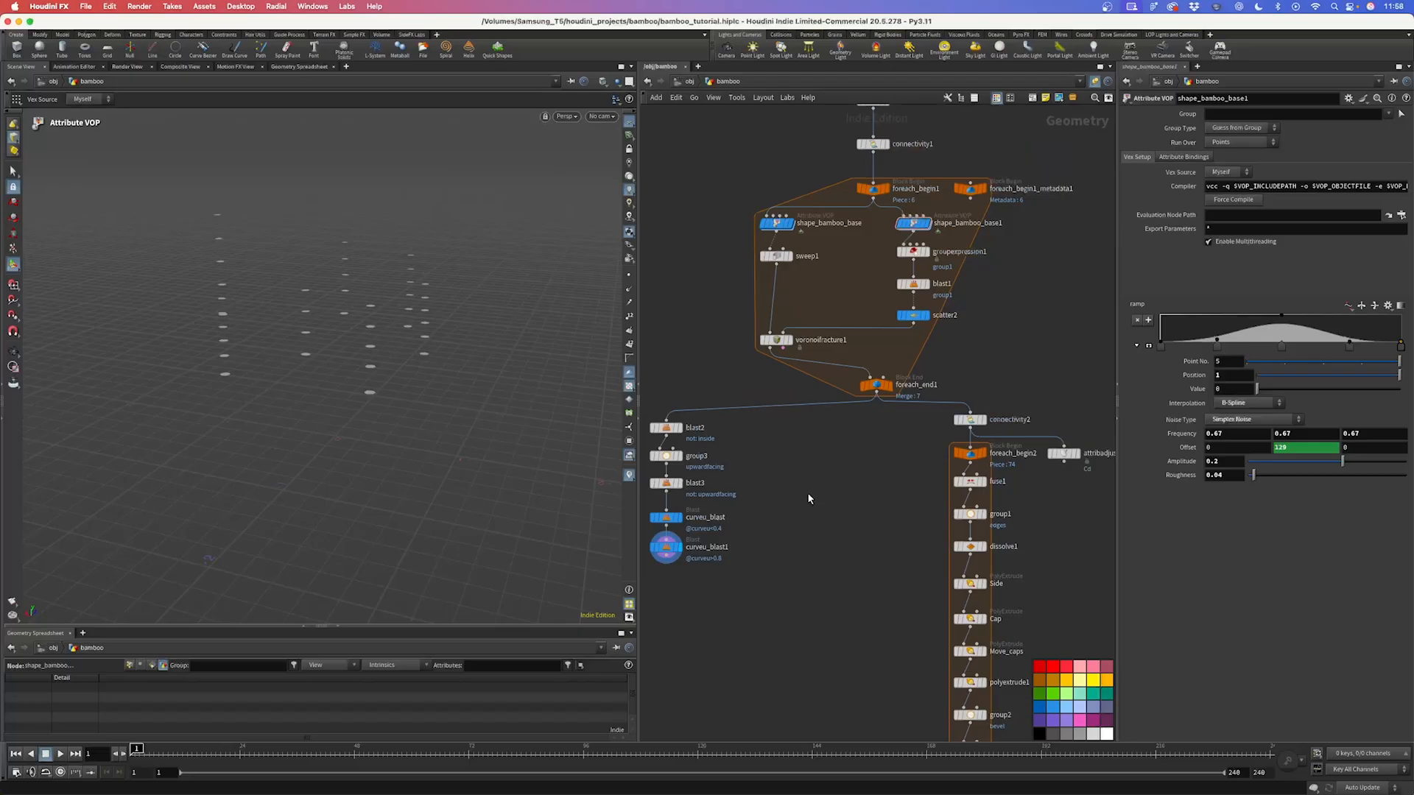
Step: Shift the blast2-to-curveu_blast1 branch slightly, save the scene, and look at the isolated discs up close
{"action": "scroll", "coordinate": [824, 511], "scroll_direction": "down", "scroll_amount": 1}
{"action": "middle_click_drag", "start_coordinate": [806, 499], "coordinate": [872, 394]}
{"action": "left_click_drag", "start_coordinate": [854, 454], "coordinate": [761, 337]}
{"action": "left_click_drag", "start_coordinate": [761, 336], "coordinate": [766, 329]}
{"action": "left_click", "coordinate": [856, 453]}
{"action": "key", "text": "super+s"}
{"action": "middle_click_drag", "start_coordinate": [767, 476], "coordinate": [788, 349]}
{"action": "scroll", "coordinate": [457, 361], "scroll_direction": "up", "scroll_amount": 5}
{"action": "left_click_drag", "start_coordinate": [457, 361], "coordinate": [300, 396], "text": "alt"}
{"action": "middle_click_drag", "start_coordinate": [495, 373], "coordinate": [315, 401]}
{"action": "key", "text": "Return"}
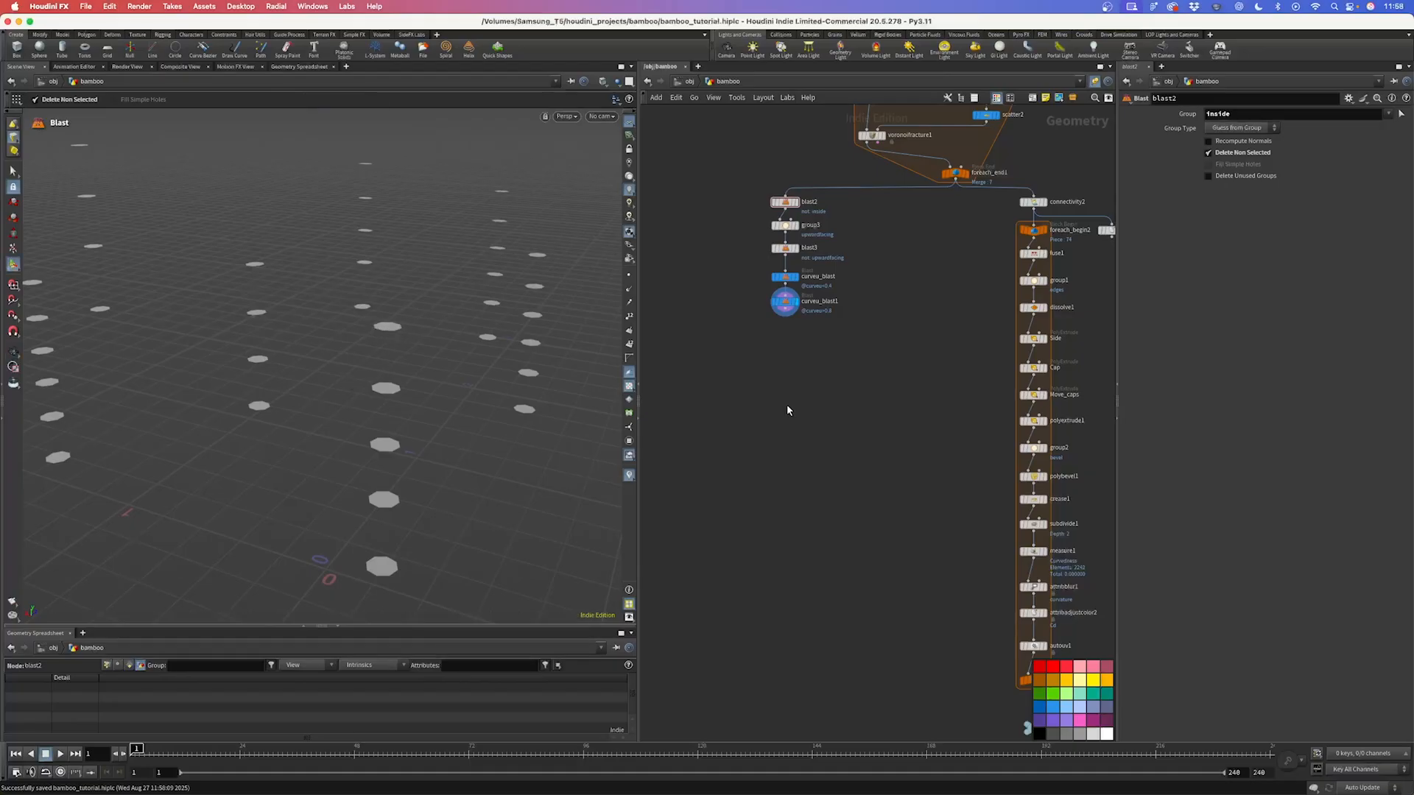
Step: Add a For-Each Primitive block below curveu_blast1, connect its begin node to it, and space the block's nodes apart
{"action": "key", "text": "Tab"}
{"action": "type", "text": "for ea"}
{"action": "key", "text": "Down"}
{"action": "key", "text": "Down"}
{"action": "key", "text": "Return"}
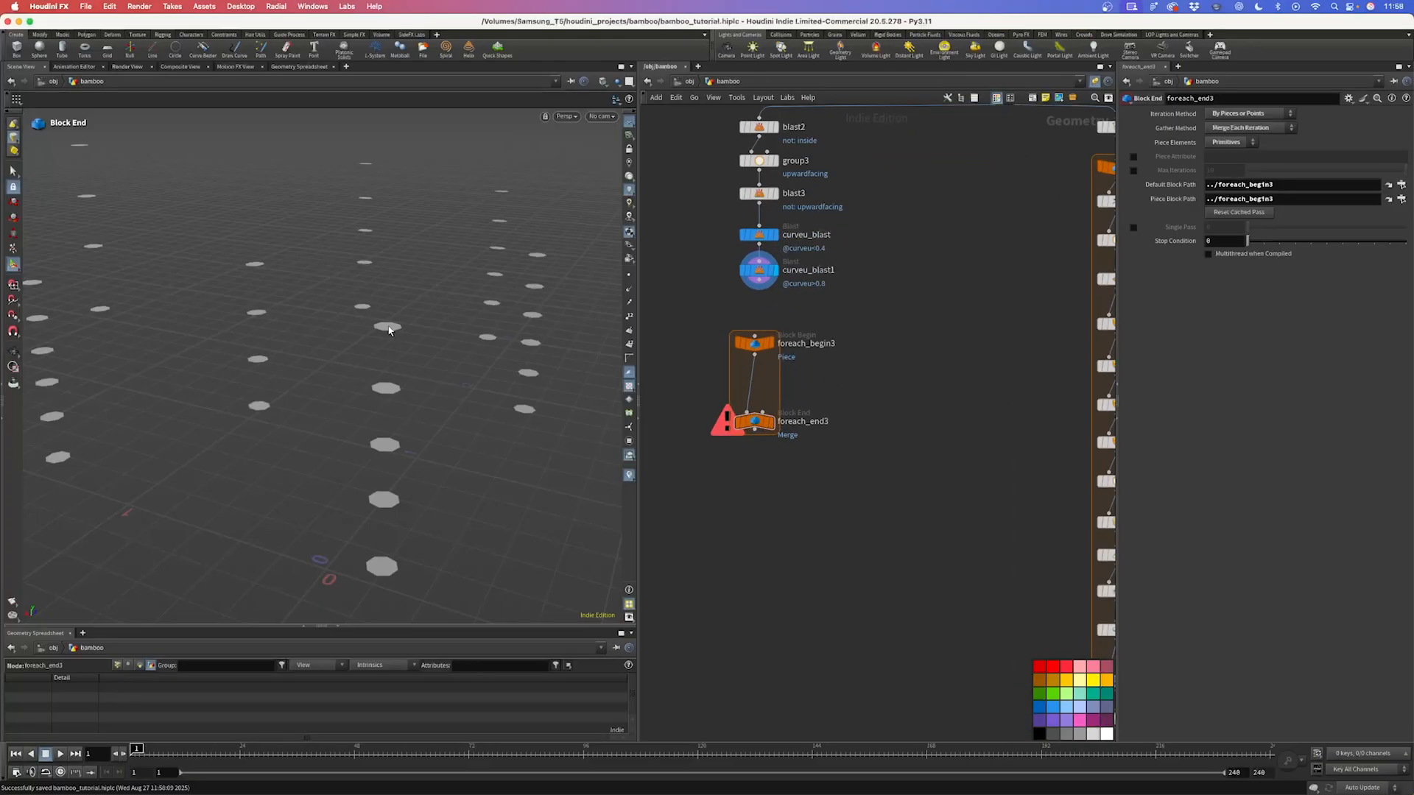
{"action": "left_click_drag", "start_coordinate": [389, 330], "coordinate": [366, 461]}
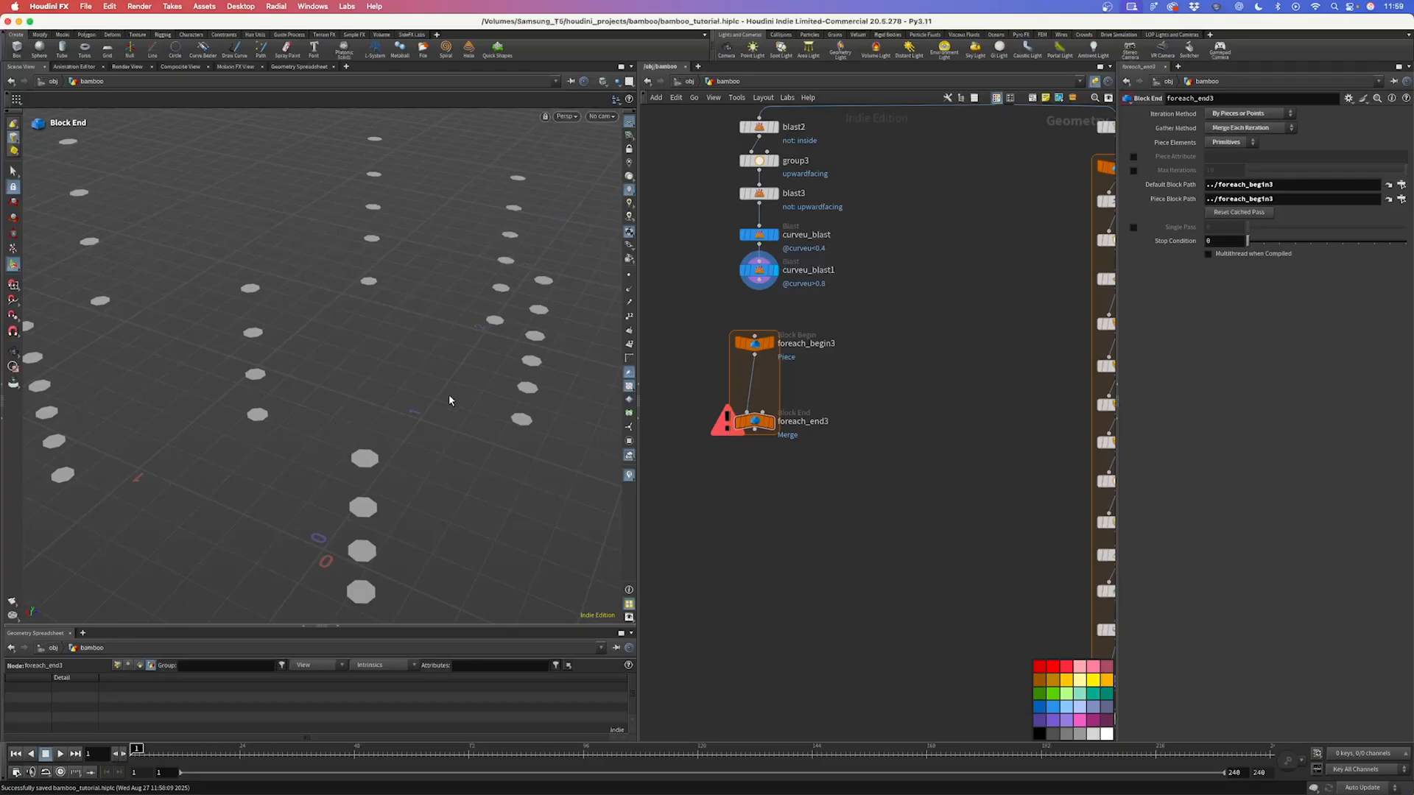
{"action": "left_click_drag", "start_coordinate": [754, 344], "coordinate": [763, 366]}
{"action": "left_click_drag", "start_coordinate": [759, 280], "coordinate": [763, 359]}
{"action": "left_click_drag", "start_coordinate": [766, 444], "coordinate": [766, 531]}
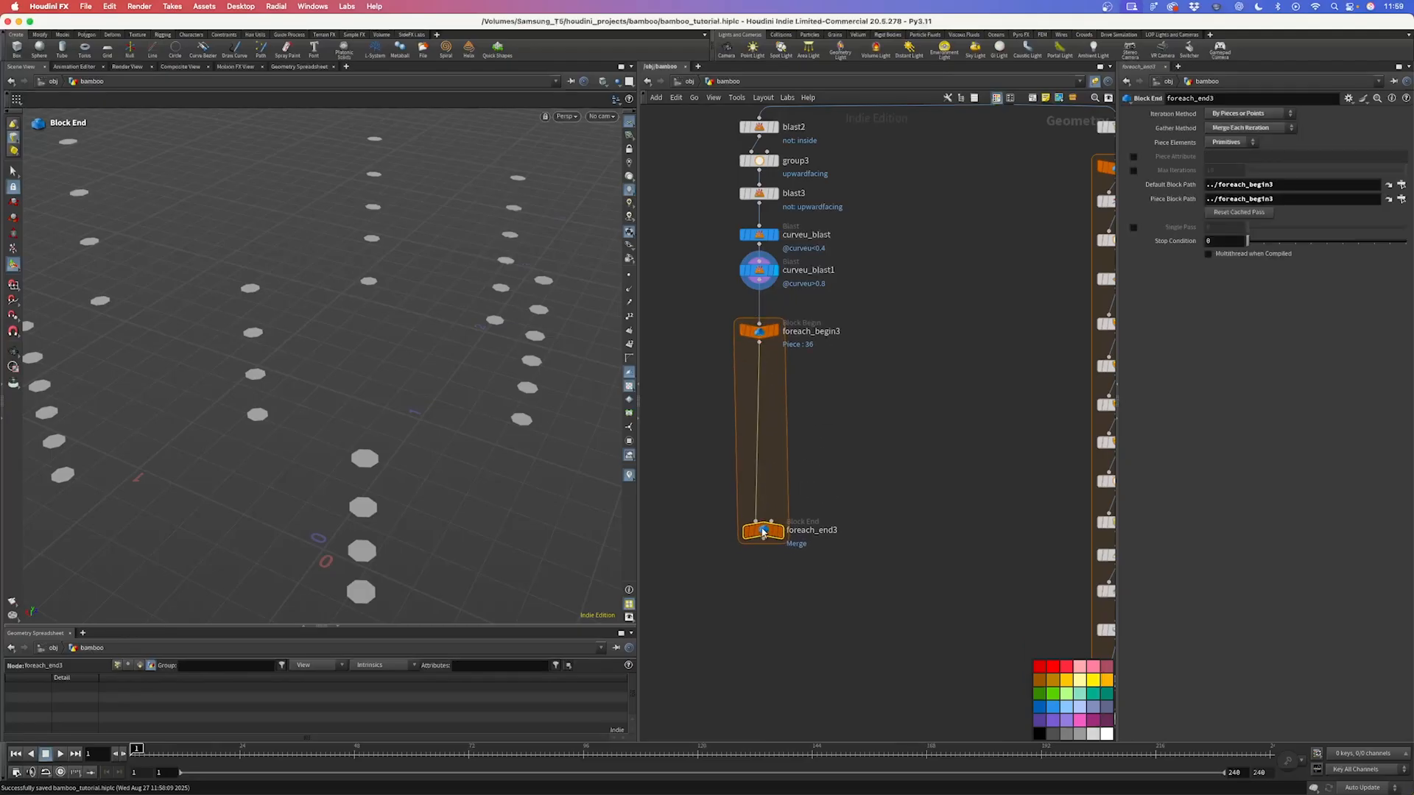
Step: Insert a Point Wrangle between foreach_begin3 and foreach_end3 and name it create_n
{"action": "key", "text": "Tab"}
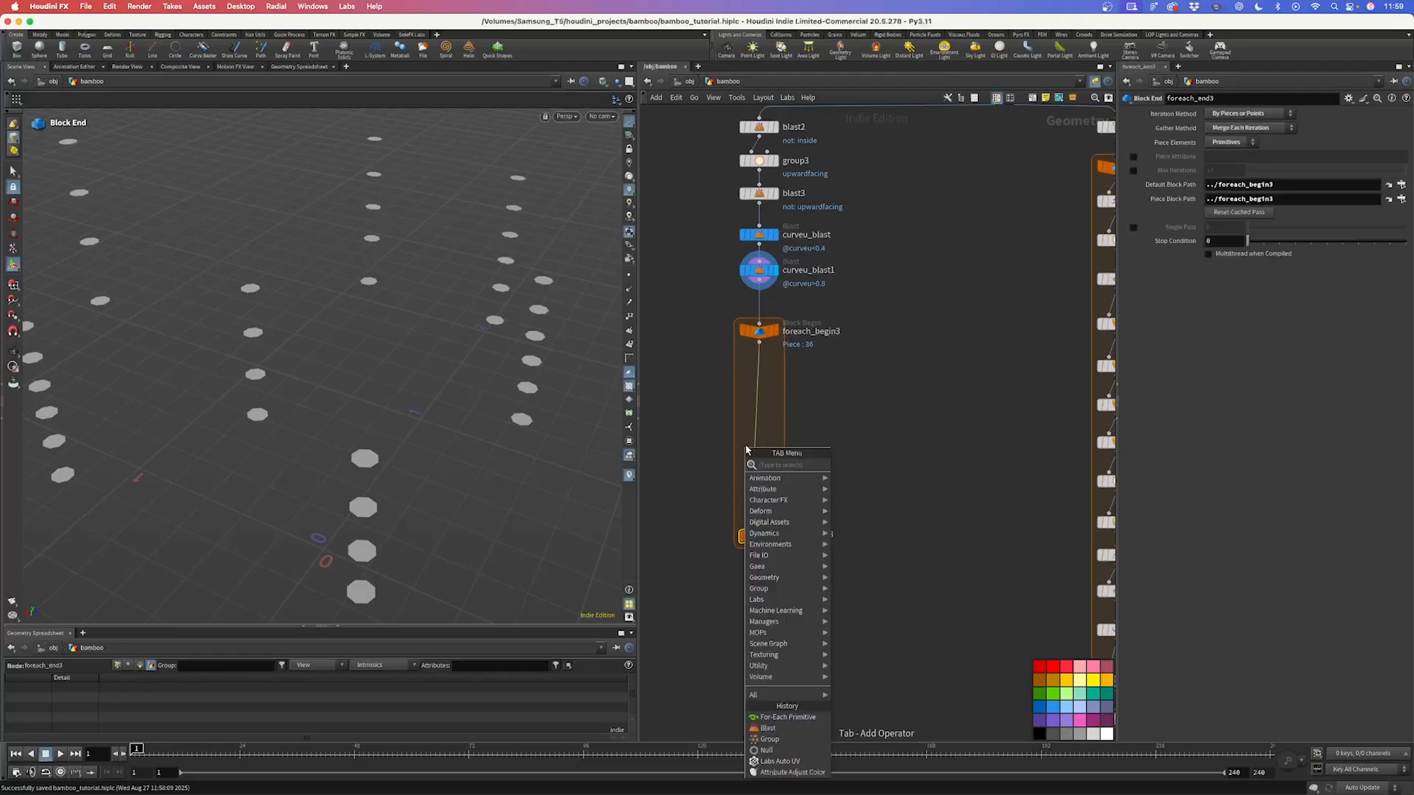
{"action": "type", "text": "point wr"}
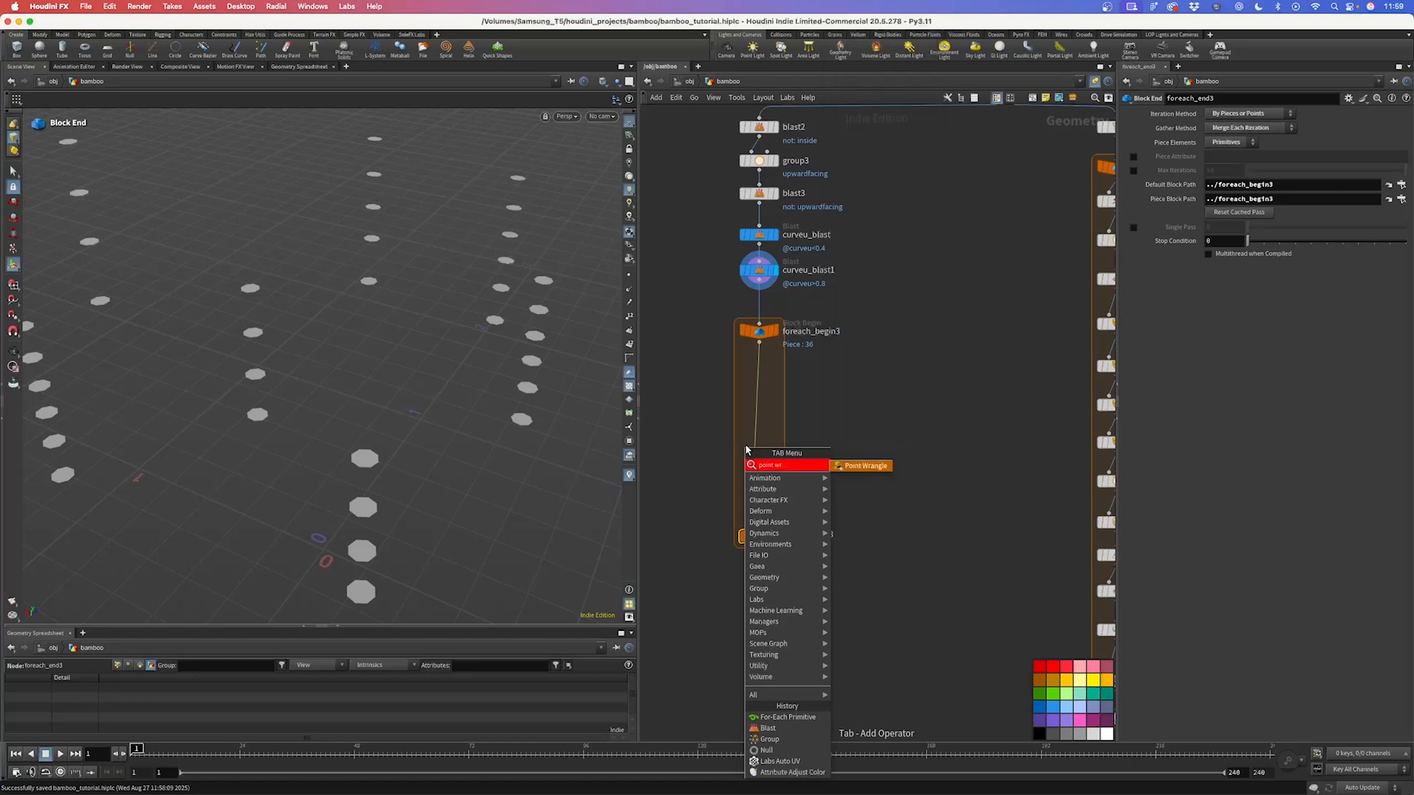
{"action": "key", "text": "Return"}
{"action": "left_click", "coordinate": [751, 435]}
{"action": "double_click", "coordinate": [806, 433]}
{"action": "type", "text": "cre"}
{"action": "key", "text": "Return"}
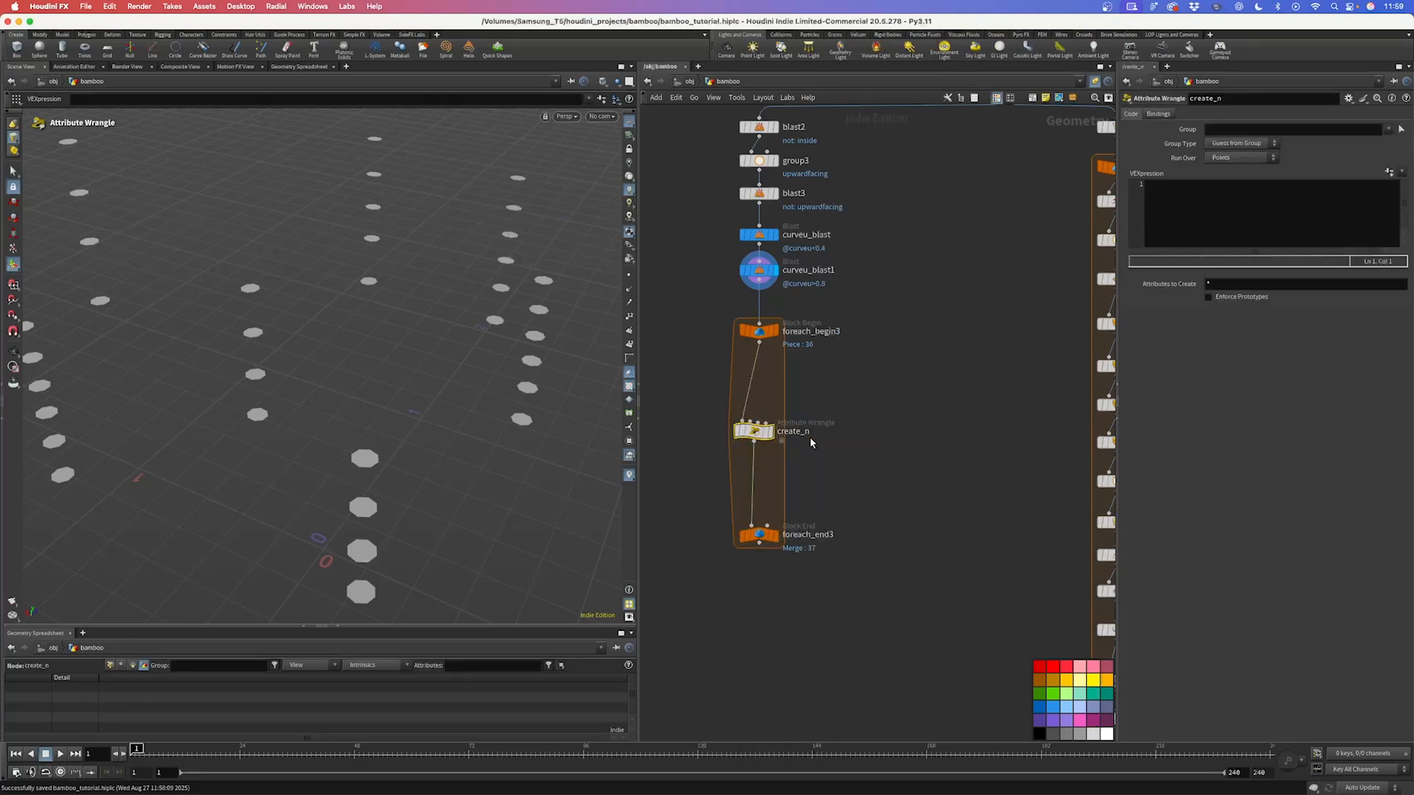
Step: Add an Extract Centroid node fed by foreach_begin3, place it above create_n, and display it
{"action": "scroll", "coordinate": [810, 436], "scroll_direction": "up", "scroll_amount": 3}
{"action": "left_click", "coordinate": [746, 273]}
{"action": "key", "text": "Tab"}
{"action": "type", "text": "extra"}
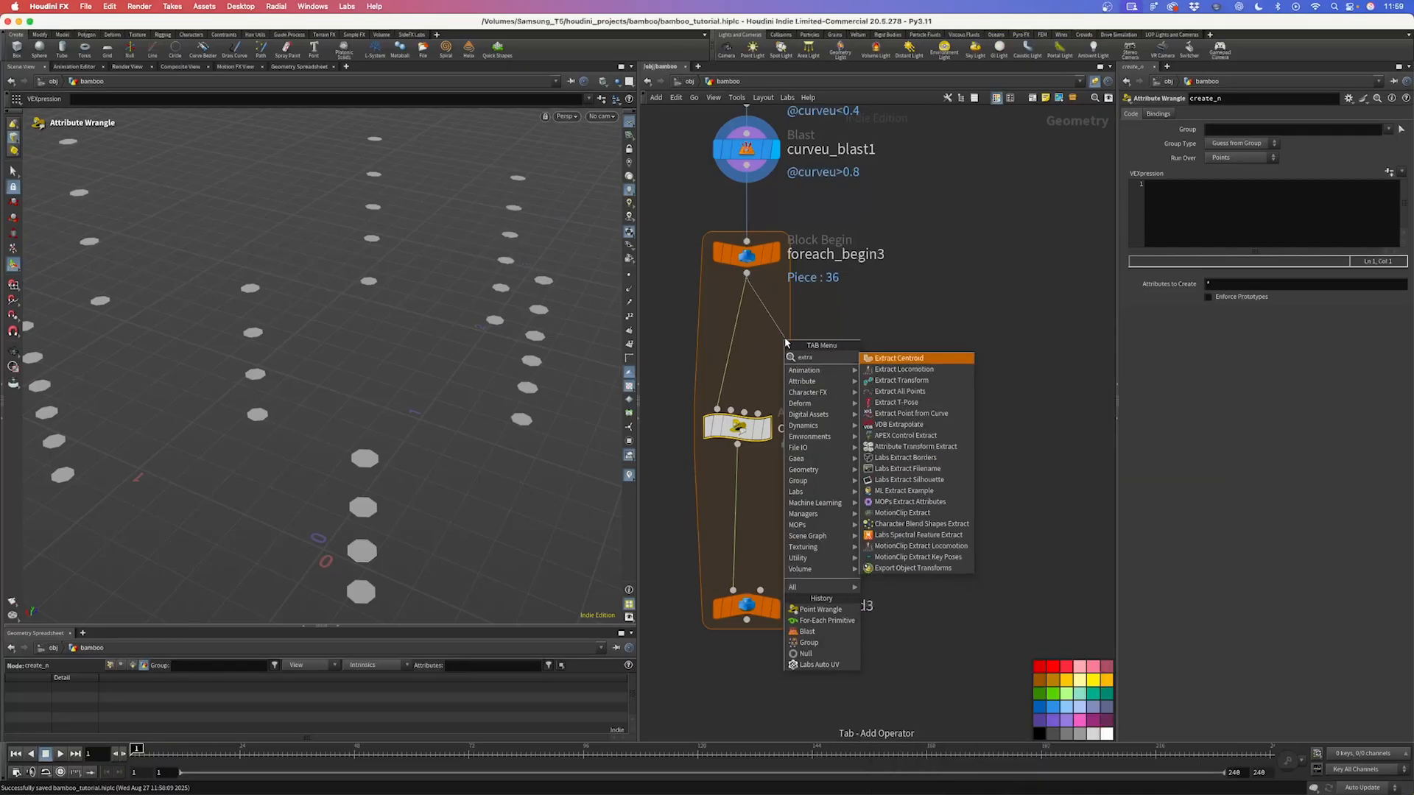
{"action": "key", "text": "Return"}
{"action": "key", "text": "Return"}
{"action": "left_click", "coordinate": [816, 340]}
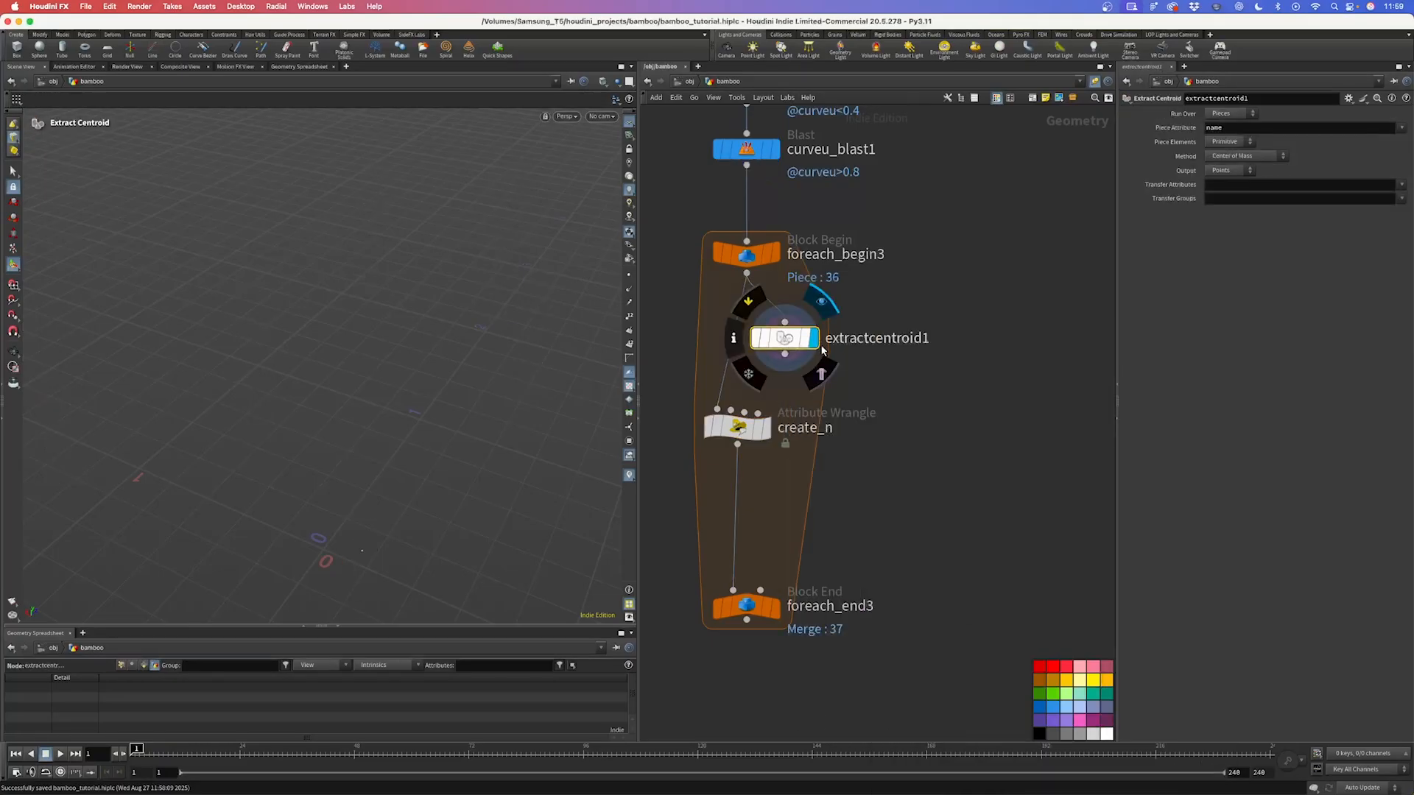
Step: Enable Single Pass on foreach_end3 and inspect the single disc together with its extracted centroid
{"action": "left_click", "coordinate": [780, 614]}
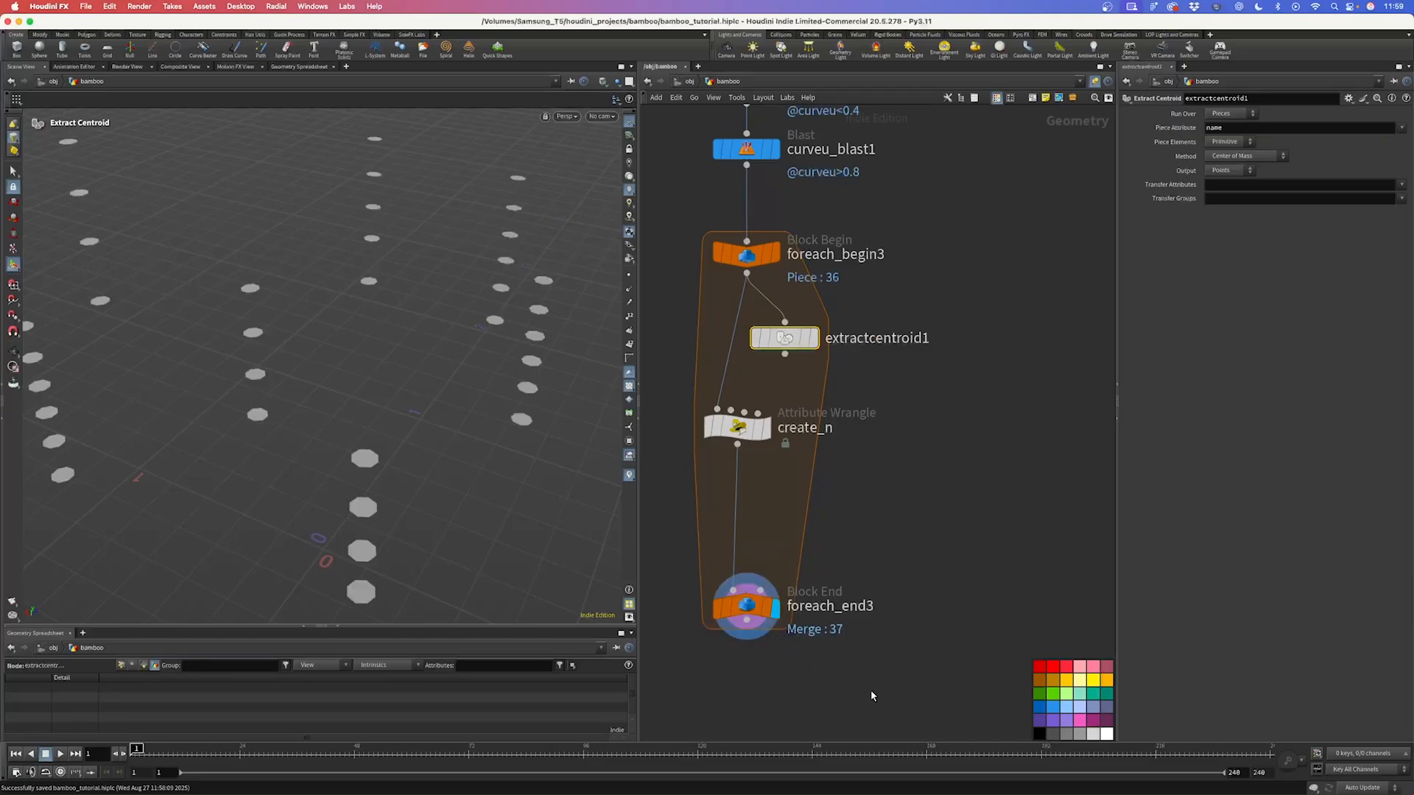
{"action": "left_click_drag", "start_coordinate": [866, 688], "coordinate": [726, 580]}
{"action": "left_click", "coordinate": [1134, 228]}
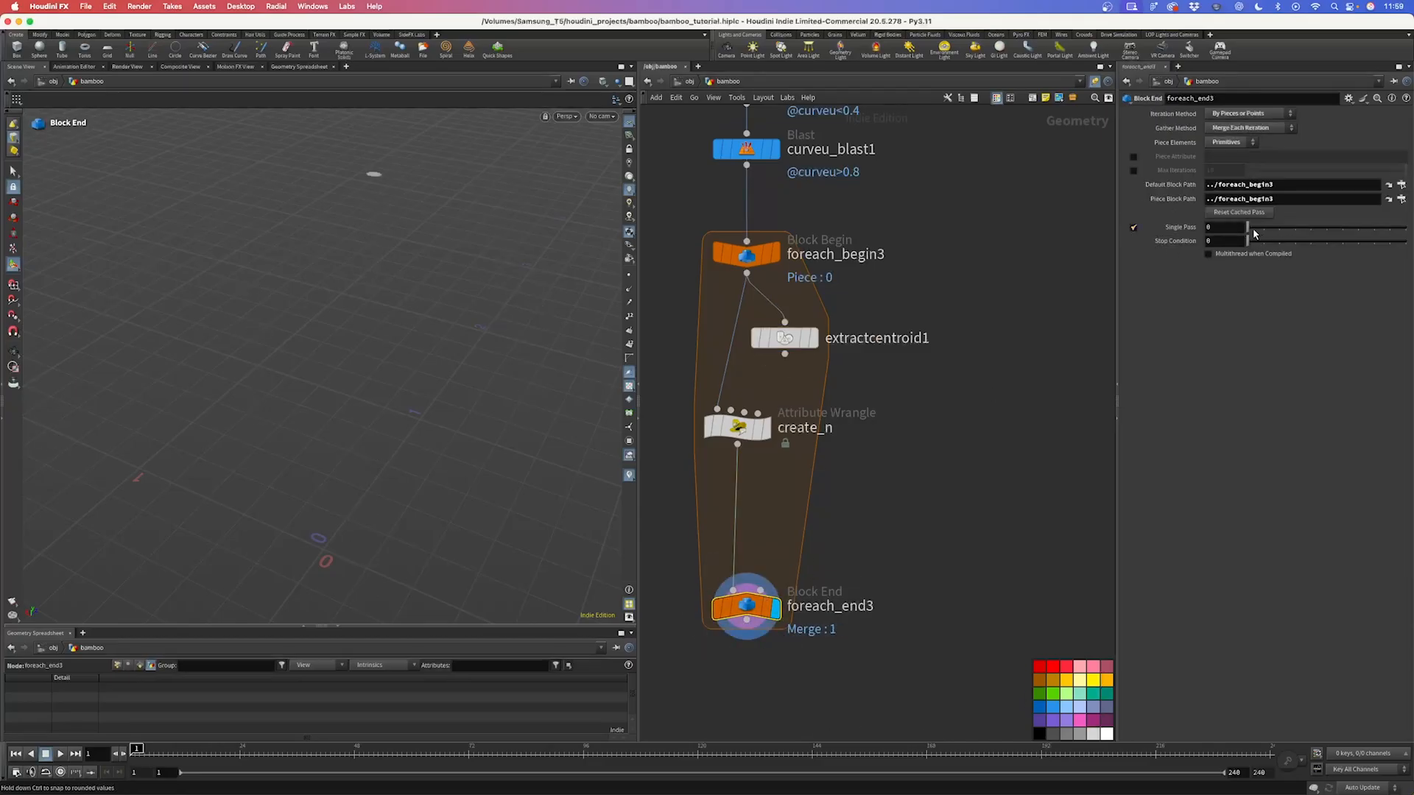
{"action": "left_click_drag", "start_coordinate": [377, 240], "coordinate": [313, 363], "text": "alt"}
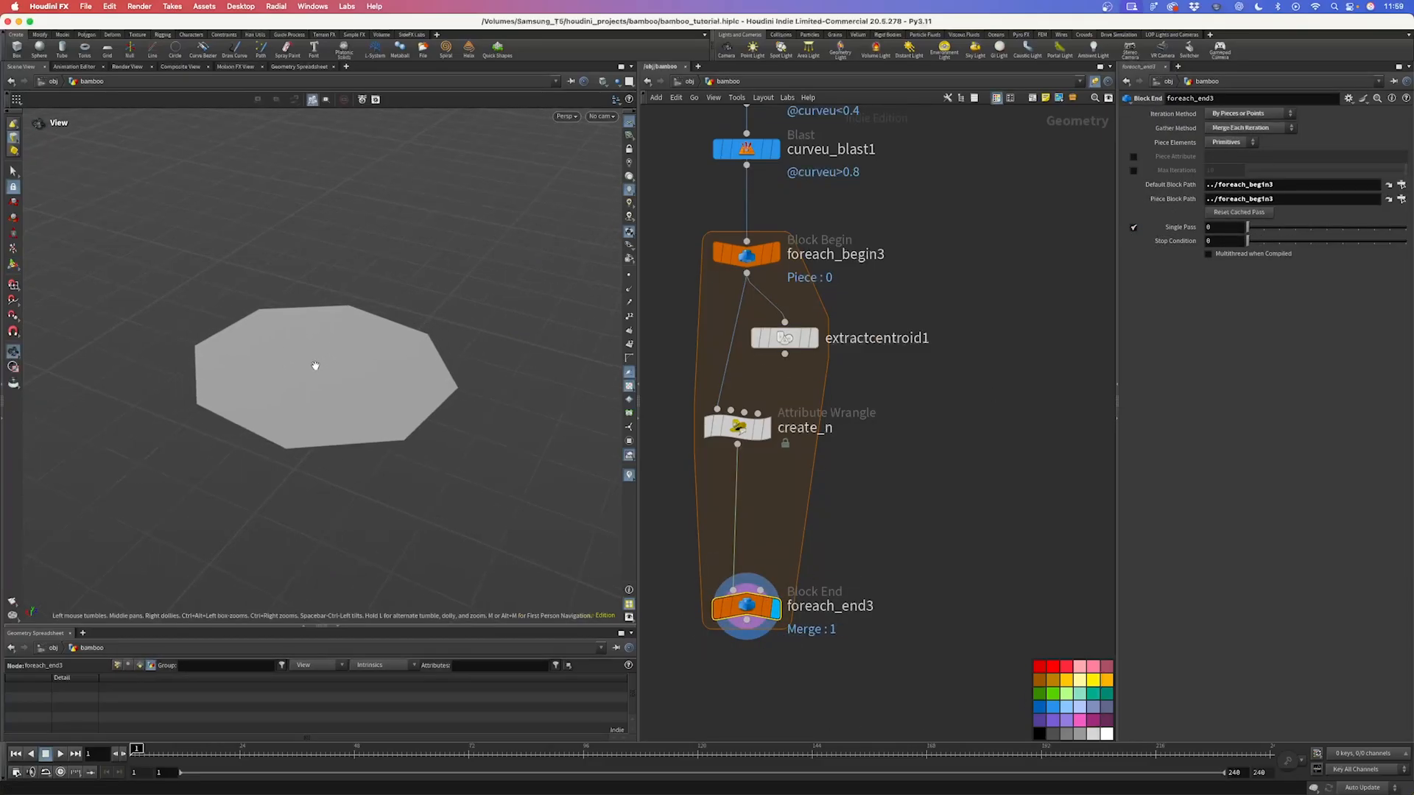
{"action": "left_click", "coordinate": [813, 340]}
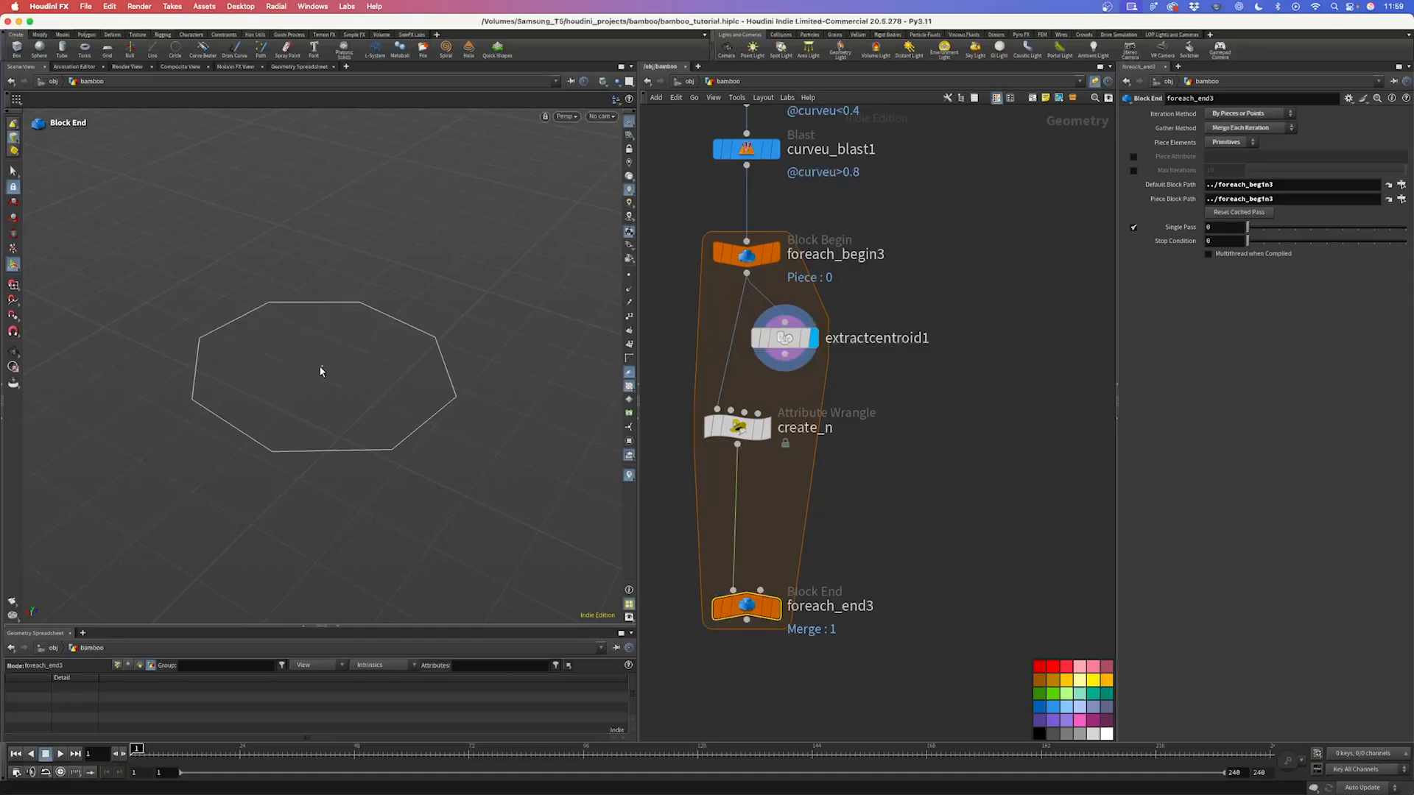
Step: Connect extractcentroid1 to create_n's second input and enter the VEX line vector midpt = point(1, "P", 0);
{"action": "left_click_drag", "start_coordinate": [785, 359], "coordinate": [740, 431]}
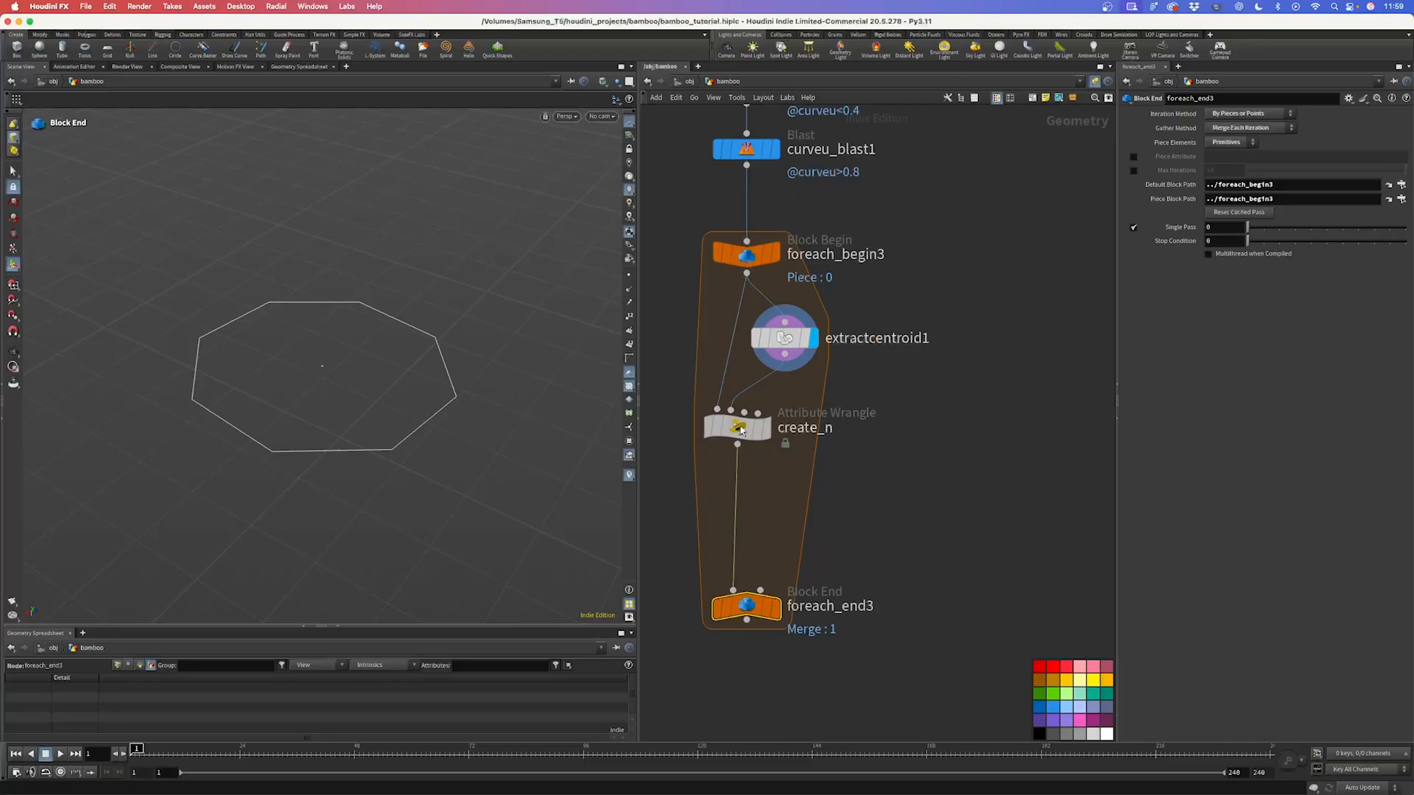
{"action": "left_click", "coordinate": [739, 429]}
{"action": "left_click", "coordinate": [1181, 226]}
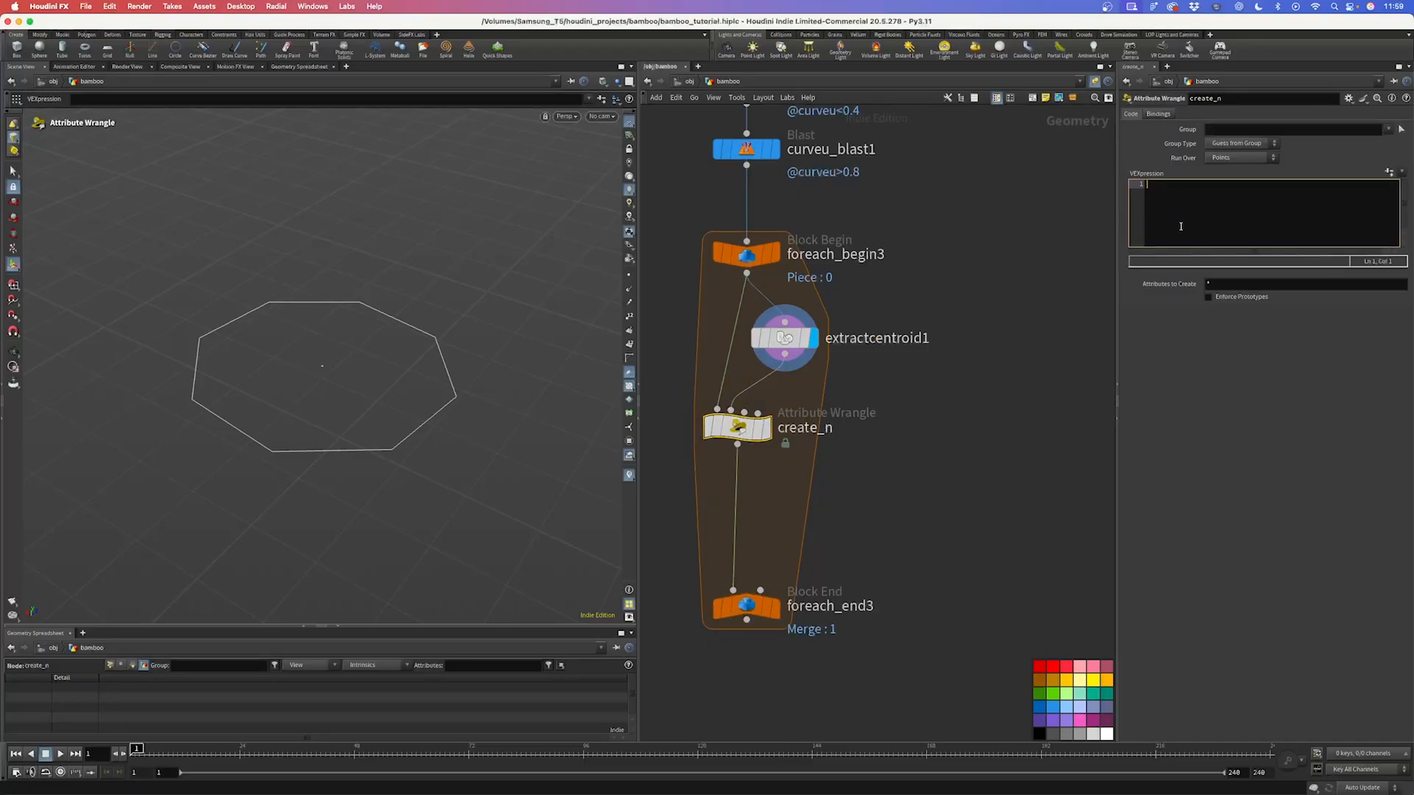
{"action": "type", "text": "vector"}
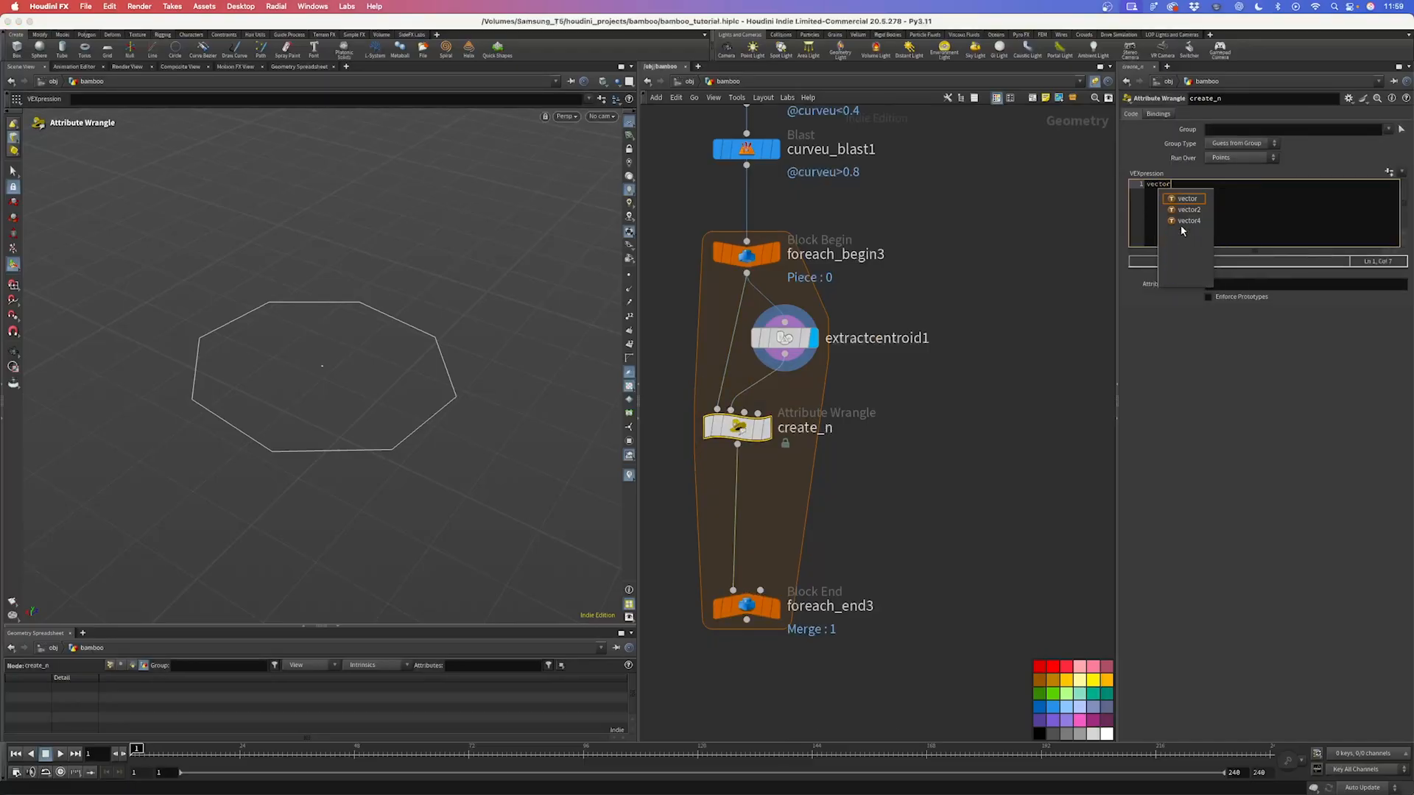
{"action": "type", "text": " midpt ="}
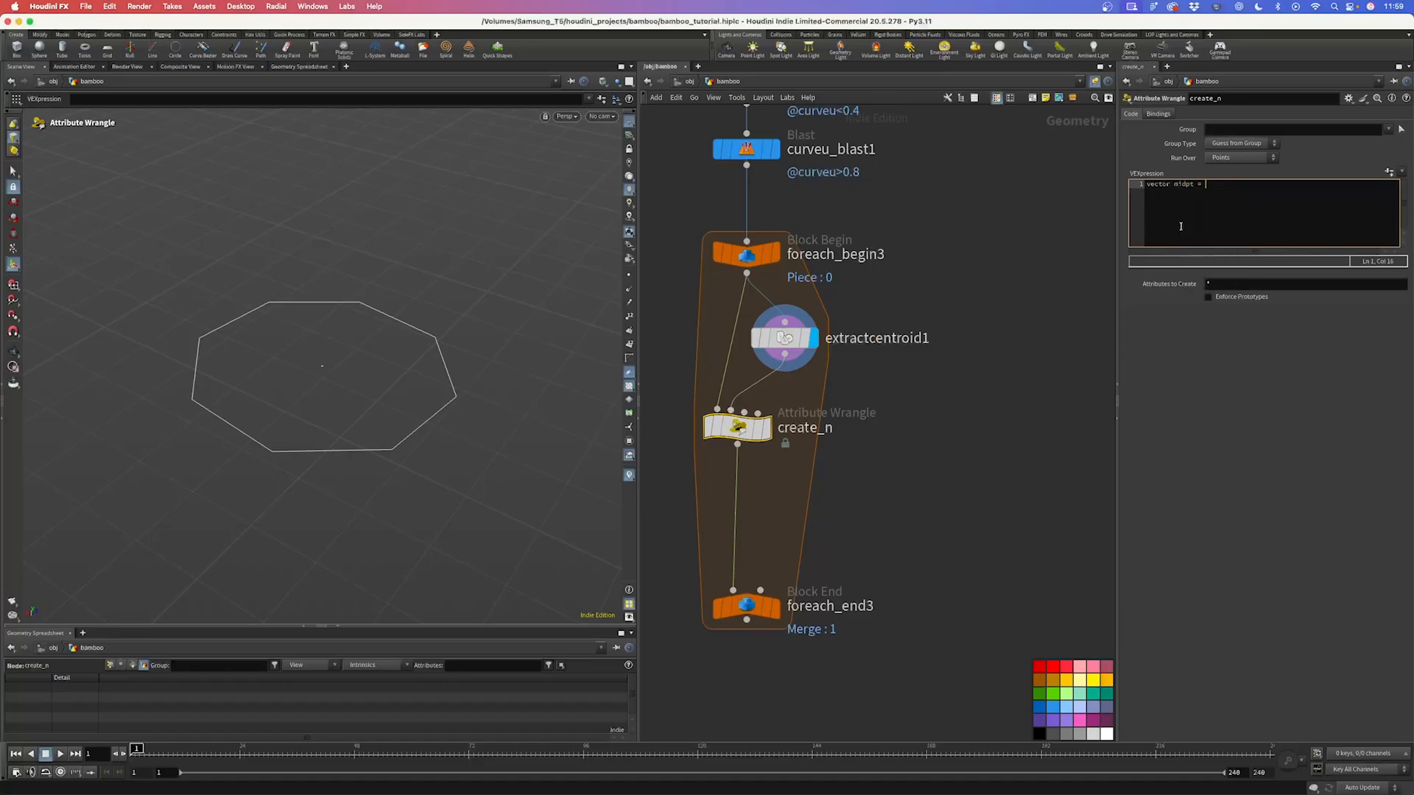
{"action": "type", "text": " point()"}
{"action": "key", "text": "Return"}
{"action": "key", "text": "Return"}
Step: Add the line v@N = v@P - midpt; to create_n, display the node, and show its point normals
{"action": "type", "text": "v"}
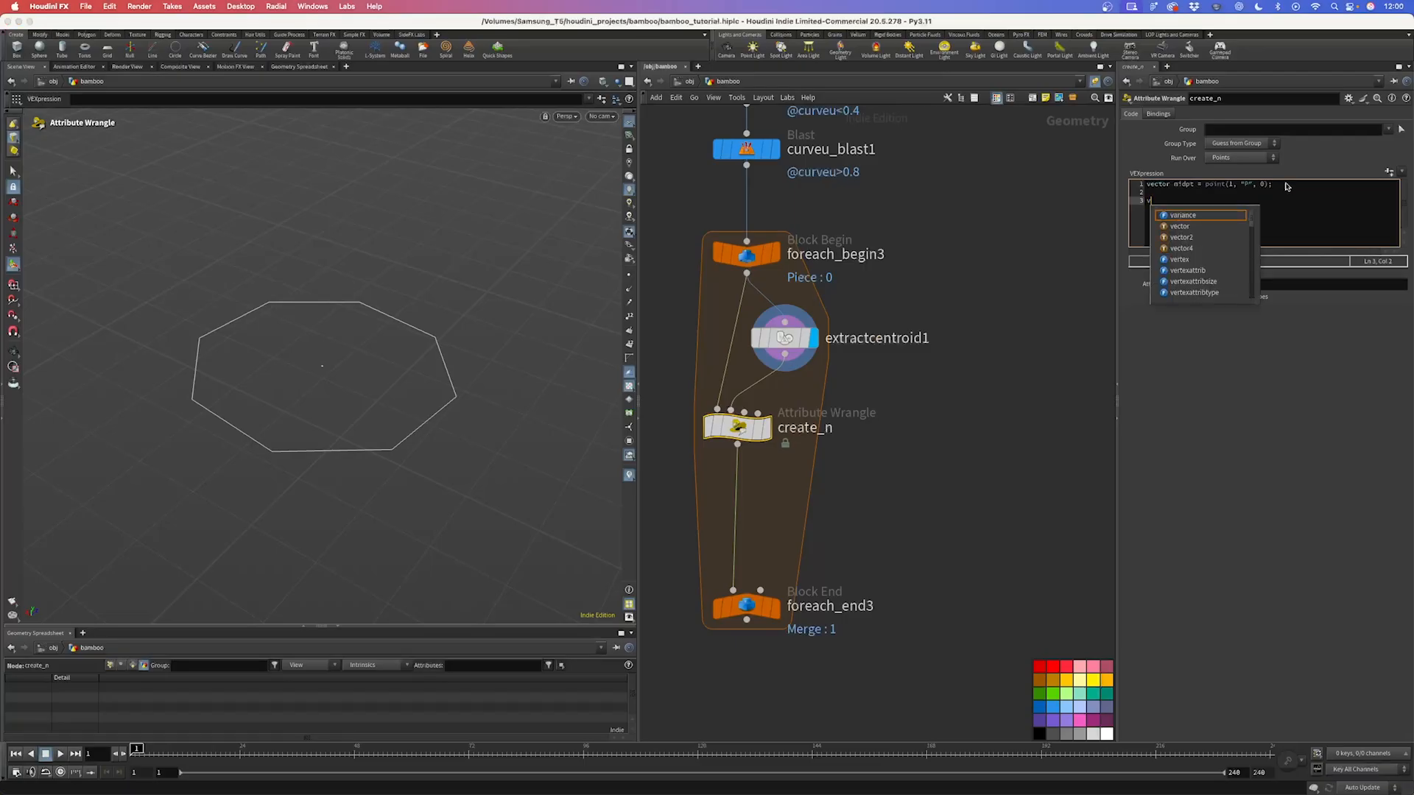
{"action": "type", "text": "@N = v@P"}
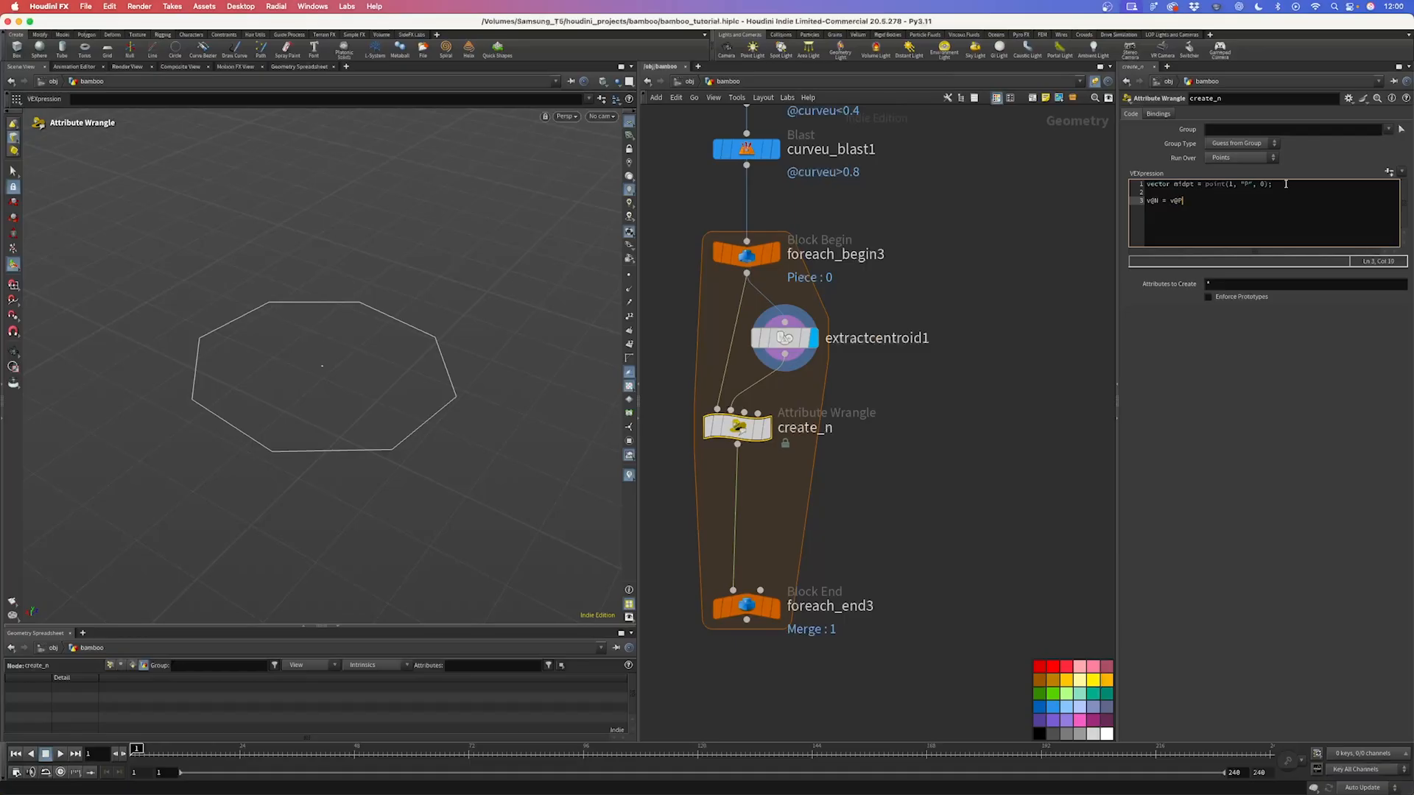
{"action": "type", "text": "- midpt;"}
{"action": "left_click", "coordinate": [771, 393]}
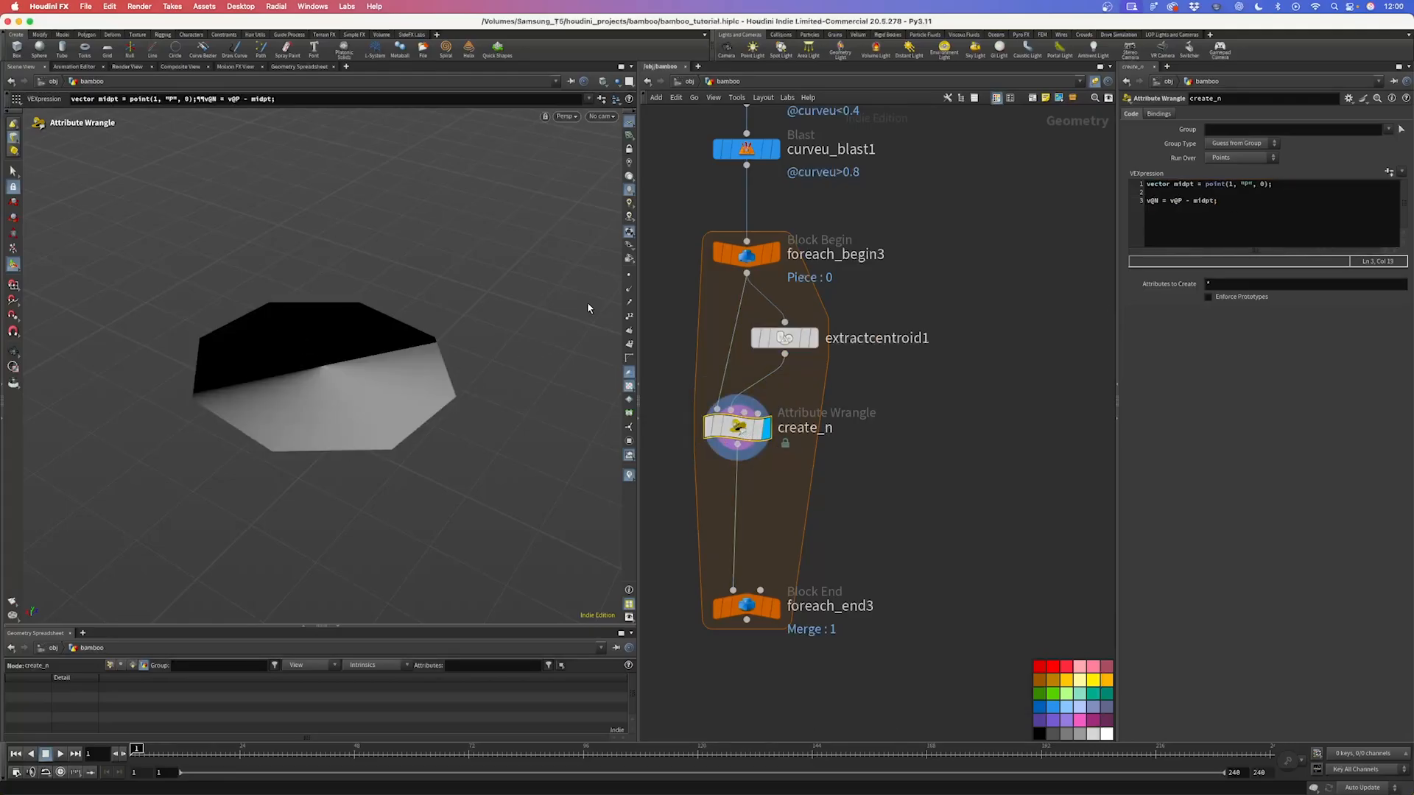
{"action": "left_click", "coordinate": [629, 290]}
{"action": "left_click_drag", "start_coordinate": [438, 351], "coordinate": [359, 358]}
Step: Turn off Single Pass on foreach_end3 and widen the view to the discs along the stalk
{"action": "left_click", "coordinate": [743, 607]}
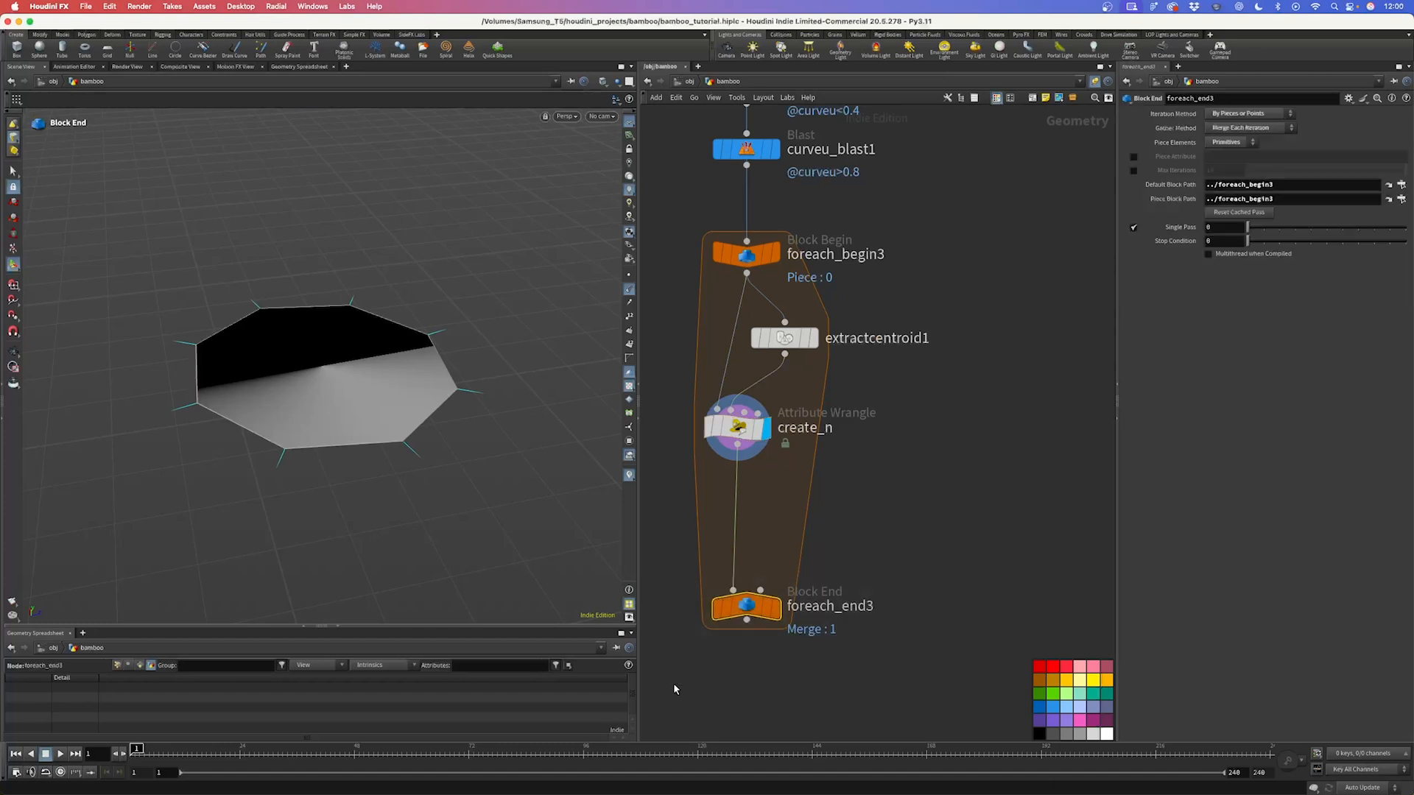
{"action": "left_click", "coordinate": [1134, 227]}
{"action": "key", "text": "Escape"}
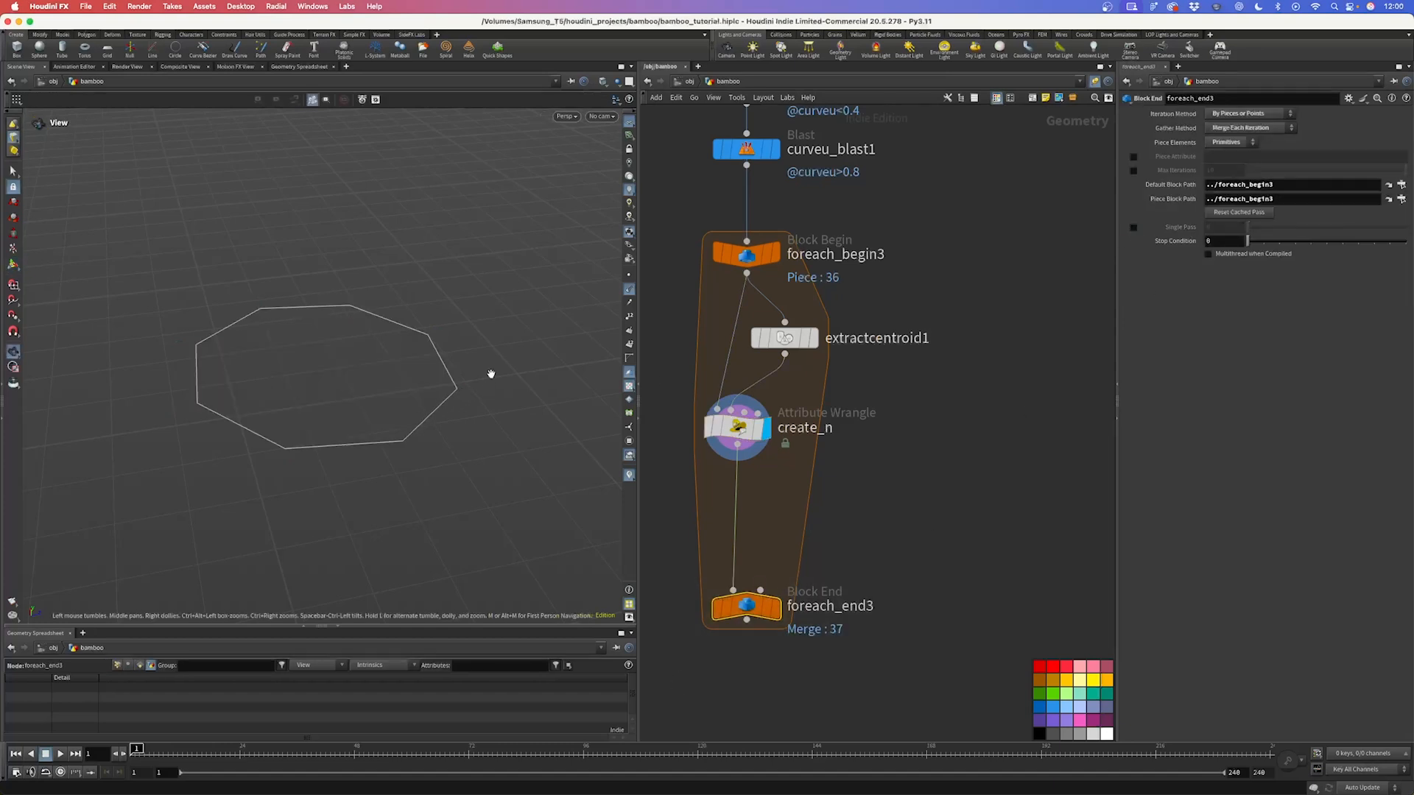
{"action": "scroll", "coordinate": [479, 377], "scroll_direction": "down", "scroll_amount": 3}
{"action": "scroll", "coordinate": [466, 382], "scroll_direction": "down", "scroll_amount": 2}
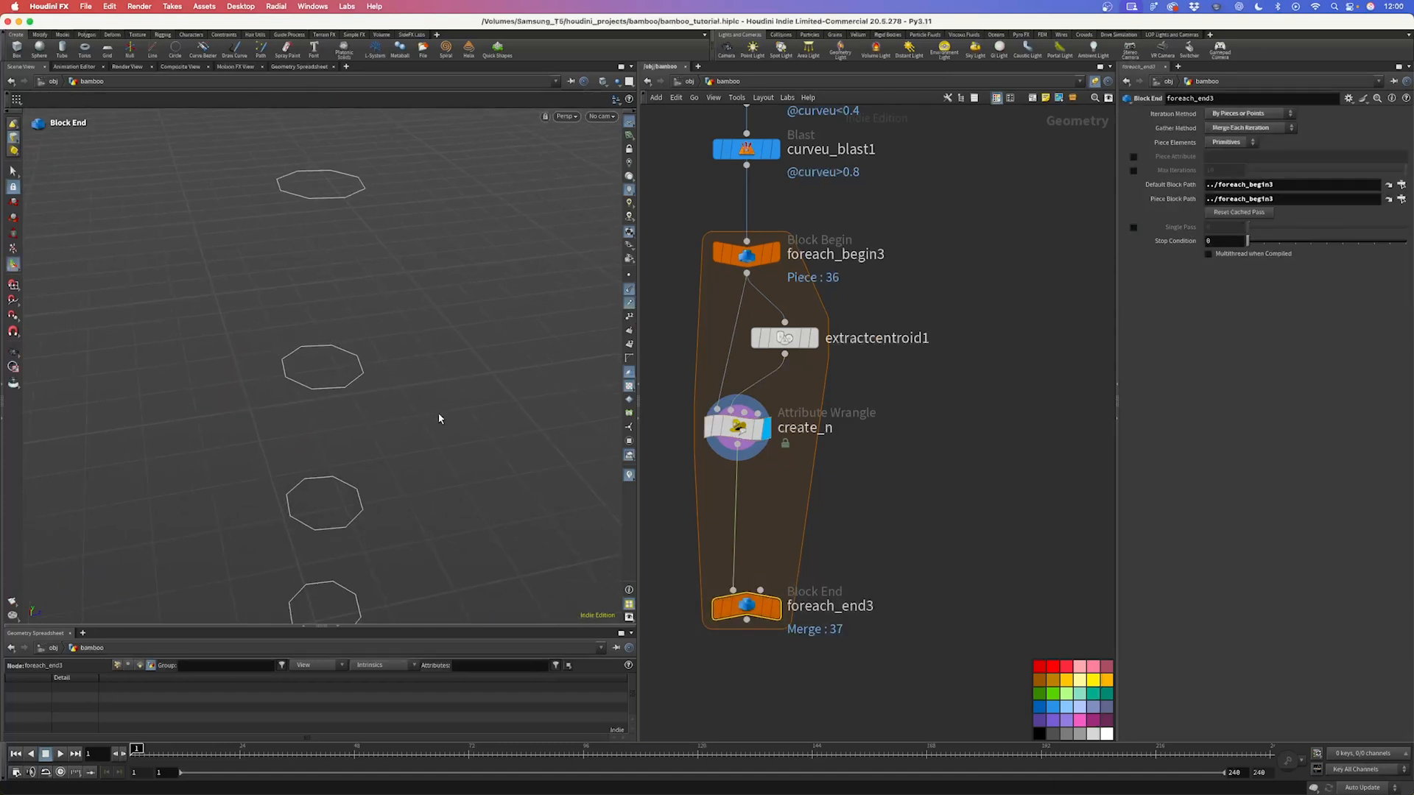
Step: Display foreach_end3, insert a Peak node between create_n and foreach_end3, and turn off its Recompute Point Normals option
{"action": "left_click", "coordinate": [774, 608]}
{"action": "key", "text": "Escape"}
{"action": "left_click_drag", "start_coordinate": [483, 339], "coordinate": [388, 401]}
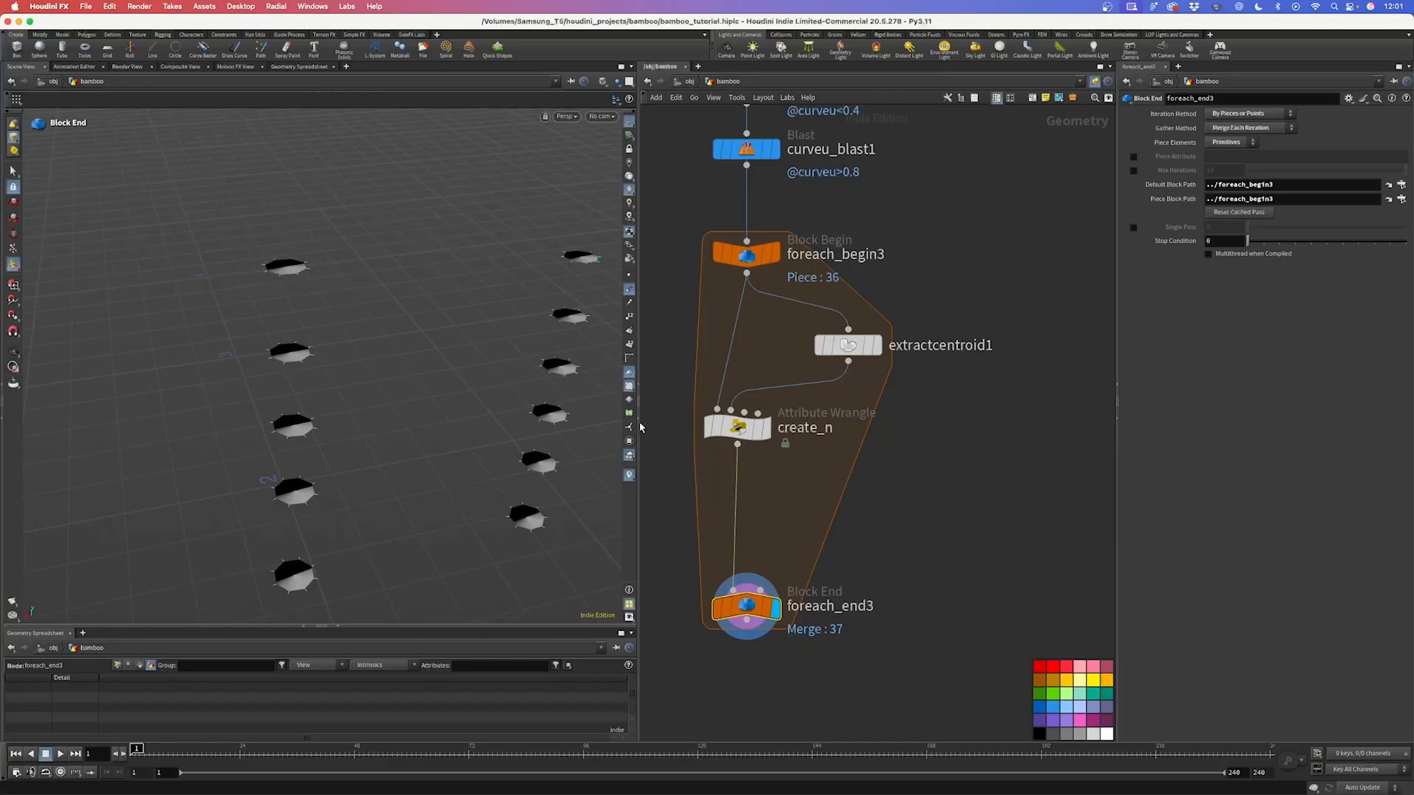
{"action": "key", "text": "Tab"}
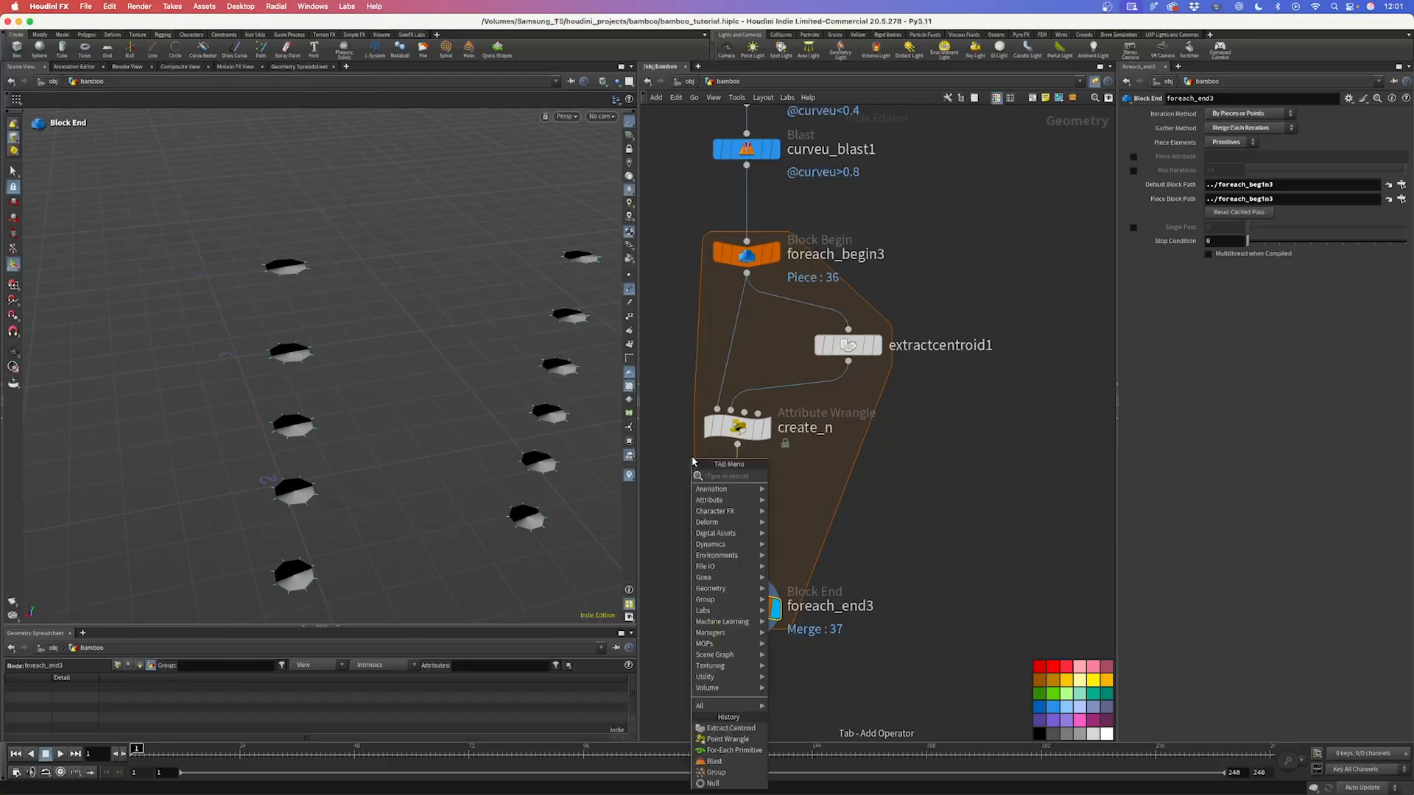
{"action": "type", "text": "add"}
{"action": "key", "text": "Return"}
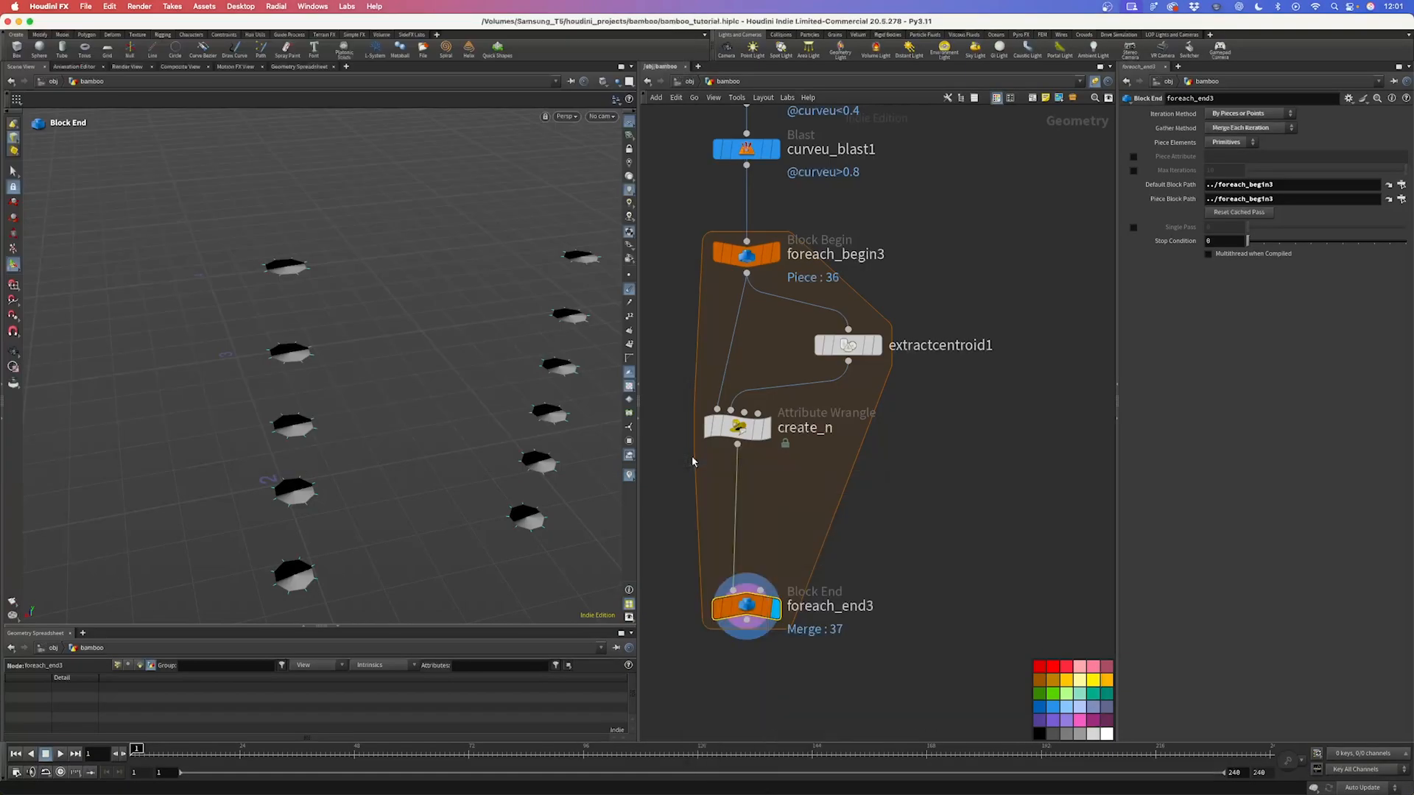
{"action": "left_click", "coordinate": [692, 456]}
{"action": "left_click_drag", "start_coordinate": [692, 457], "coordinate": [737, 497]}
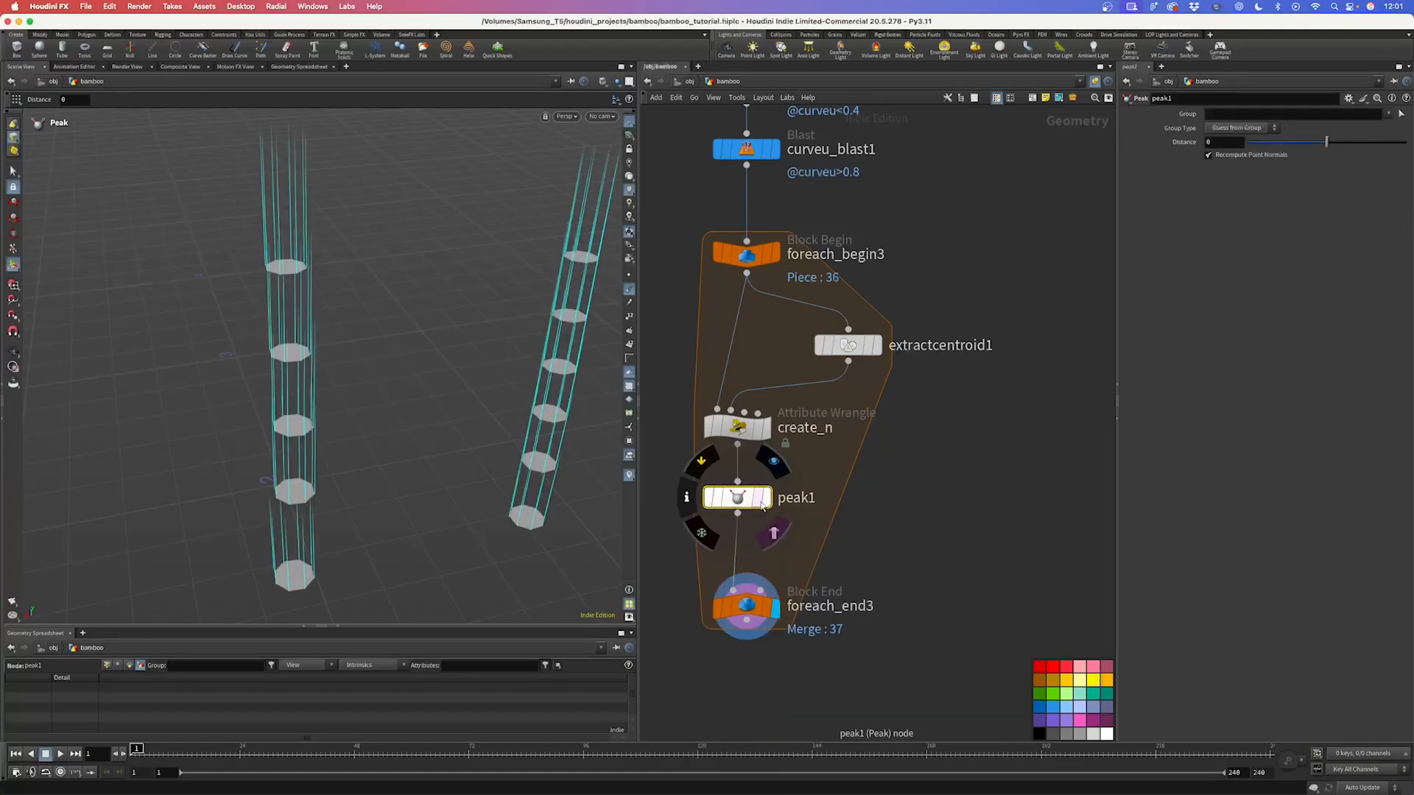
{"action": "left_click", "coordinate": [767, 502]}
{"action": "left_click", "coordinate": [1221, 156]}
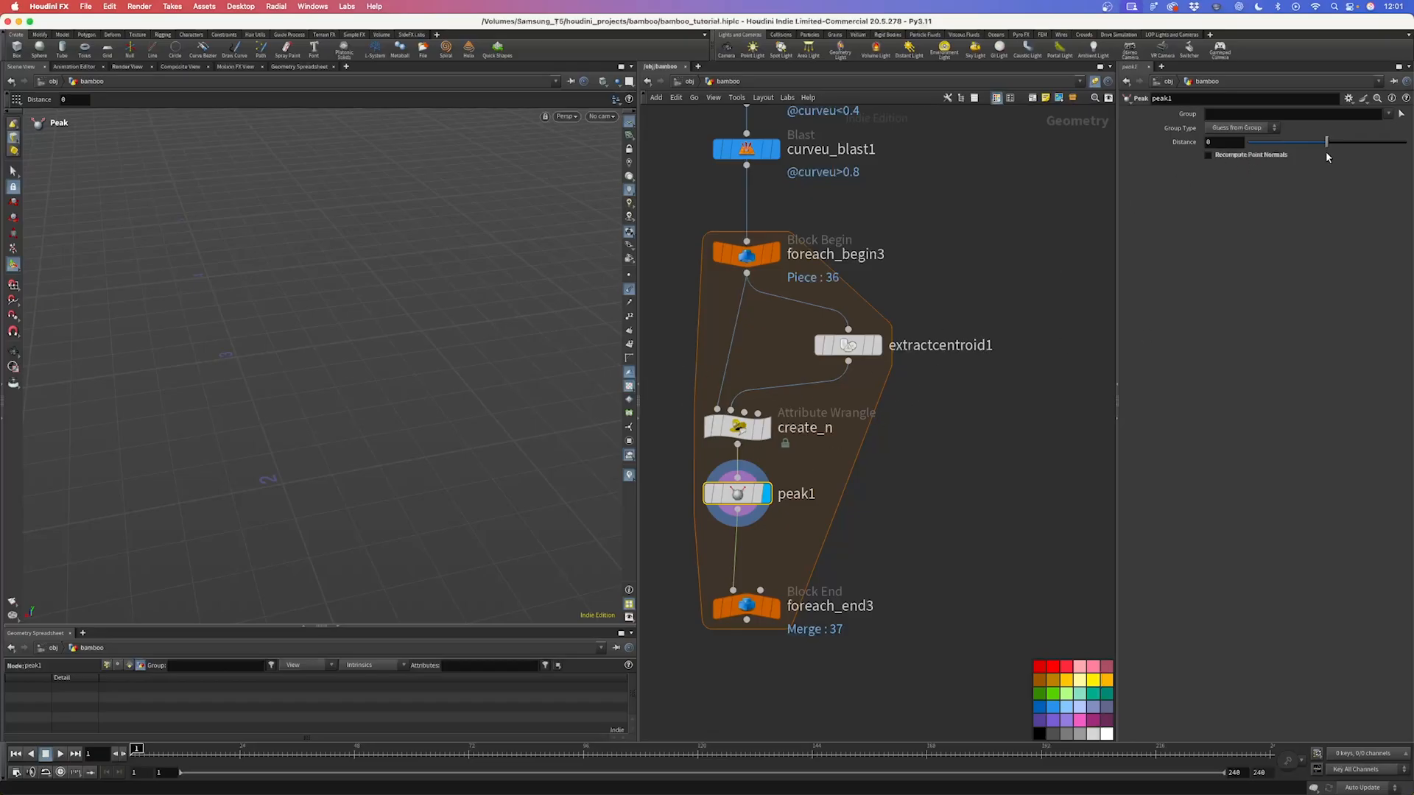
Step: Enable Single Pass on foreach_end3 and lower peak1's Distance slightly below zero
{"action": "left_click", "coordinate": [775, 610]}
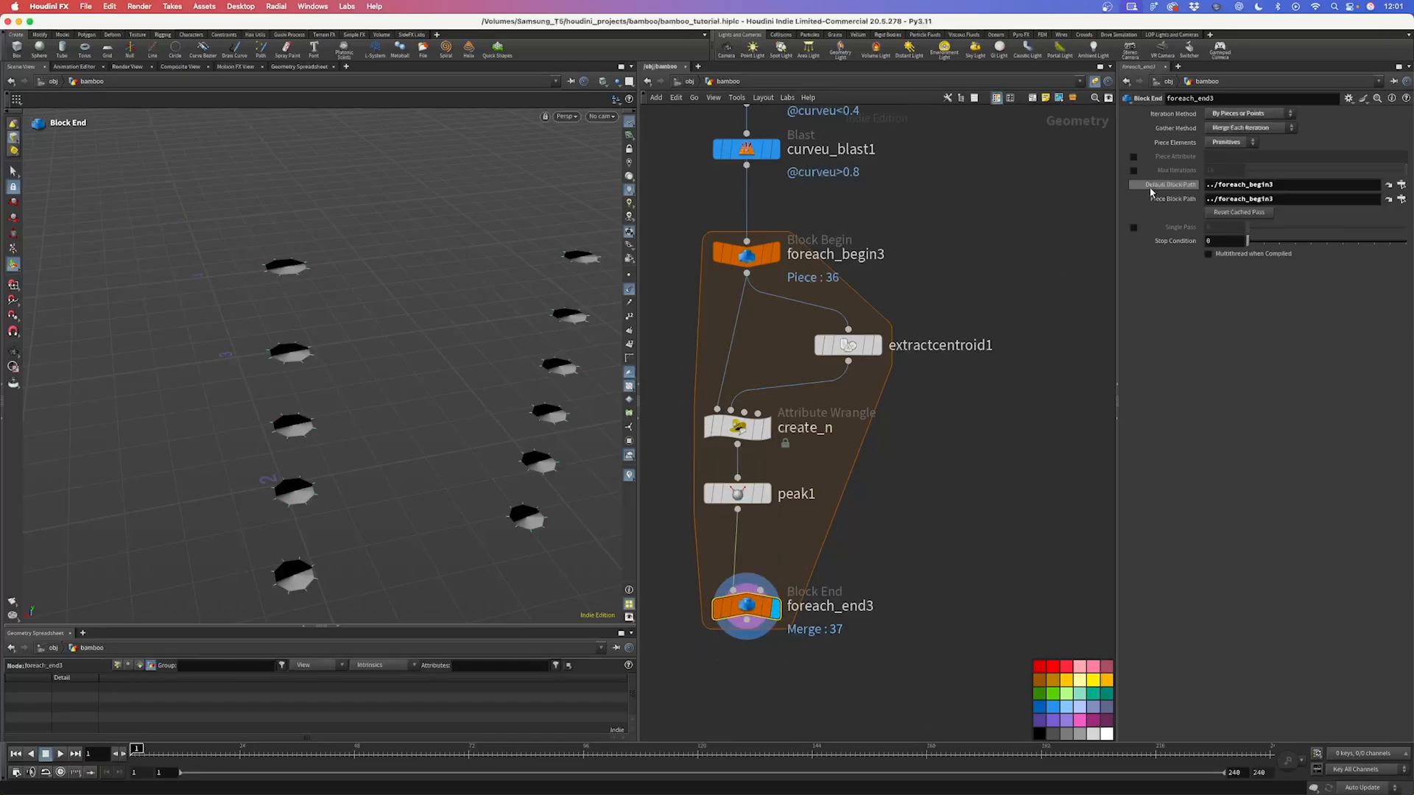
{"action": "left_click", "coordinate": [1133, 157]}
{"action": "left_click", "coordinate": [1134, 157]}
{"action": "left_click", "coordinate": [1134, 227]}
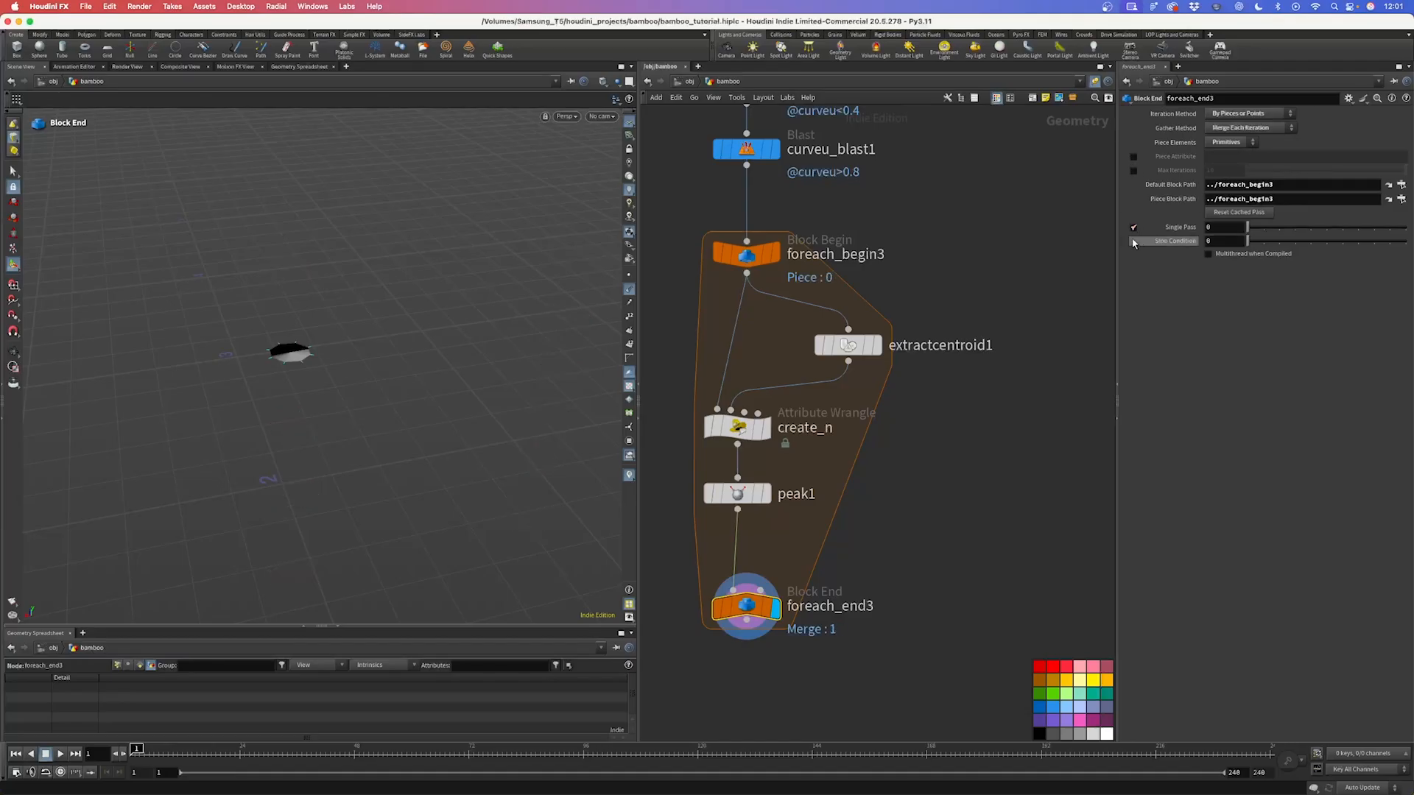
{"action": "key", "text": "Escape"}
{"action": "left_click", "coordinate": [737, 493]}
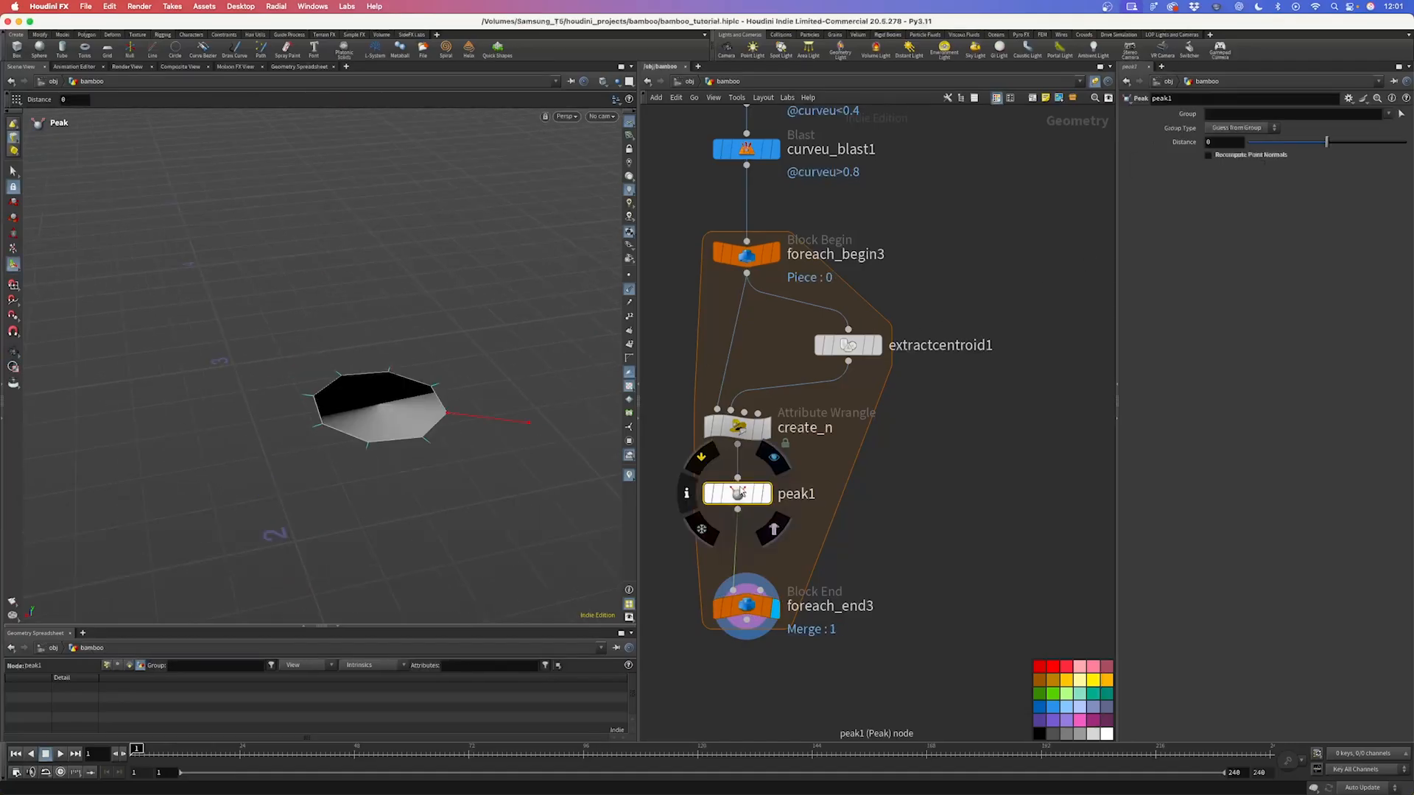
{"action": "left_click_drag", "start_coordinate": [1328, 143], "coordinate": [1323, 142]}
Step: Template create_n to compare the original disc with the peaked one, and turn off Single Pass on foreach_end3
{"action": "left_click", "coordinate": [776, 462]}
{"action": "left_click_drag", "start_coordinate": [466, 409], "coordinate": [425, 437], "text": "alt"}
{"action": "middle_click_drag", "start_coordinate": [698, 497], "coordinate": [781, 458]}
{"action": "left_click", "coordinate": [826, 569]}
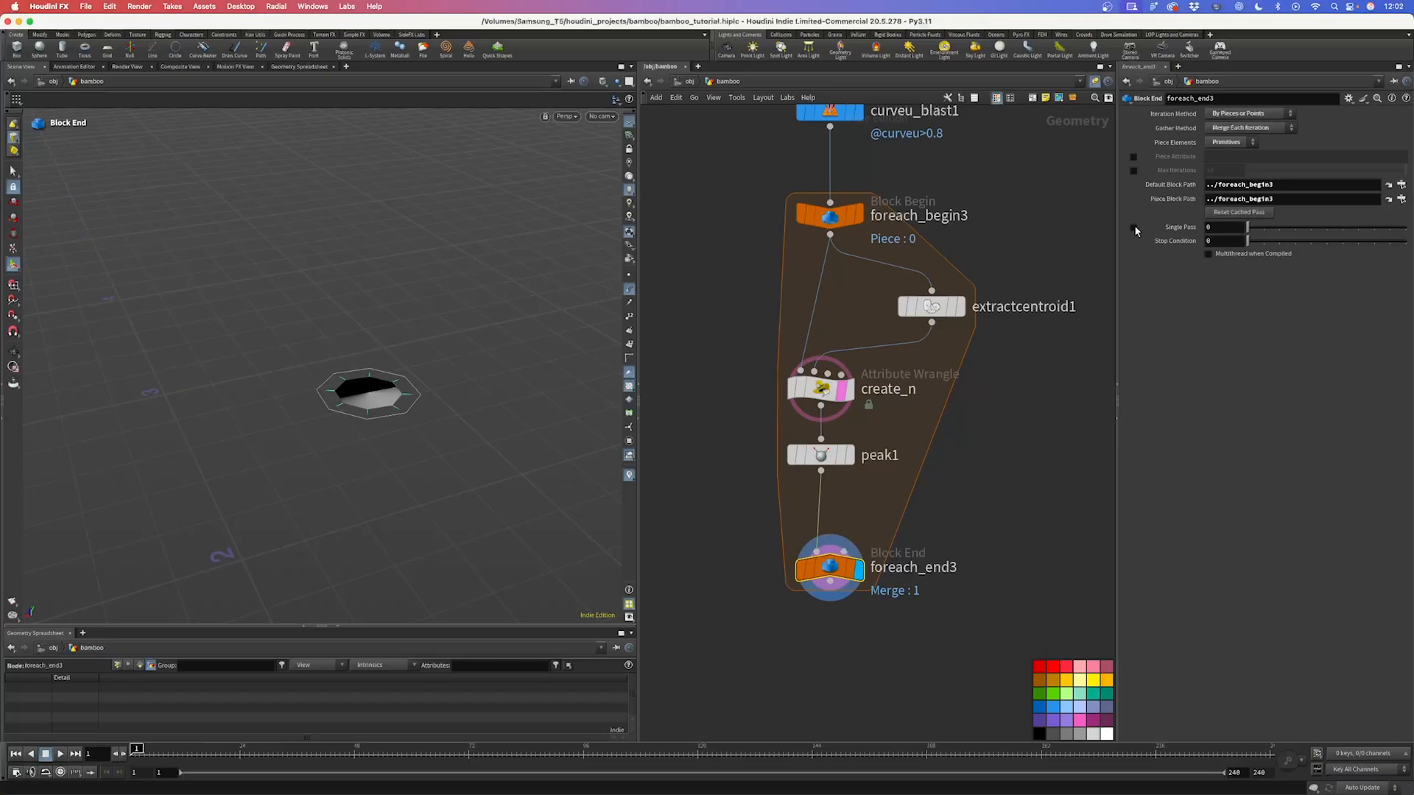
{"action": "left_click", "coordinate": [1133, 228]}
Step: Add a Group Create node after foreach_end3 and display it
{"action": "scroll", "coordinate": [817, 520], "scroll_direction": "down", "scroll_amount": 5}
{"action": "middle_click_drag", "start_coordinate": [849, 606], "coordinate": [836, 453]}
{"action": "left_click_drag", "start_coordinate": [811, 403], "coordinate": [808, 479]}
{"action": "type", "text": "group"}
{"action": "key", "text": "Return"}
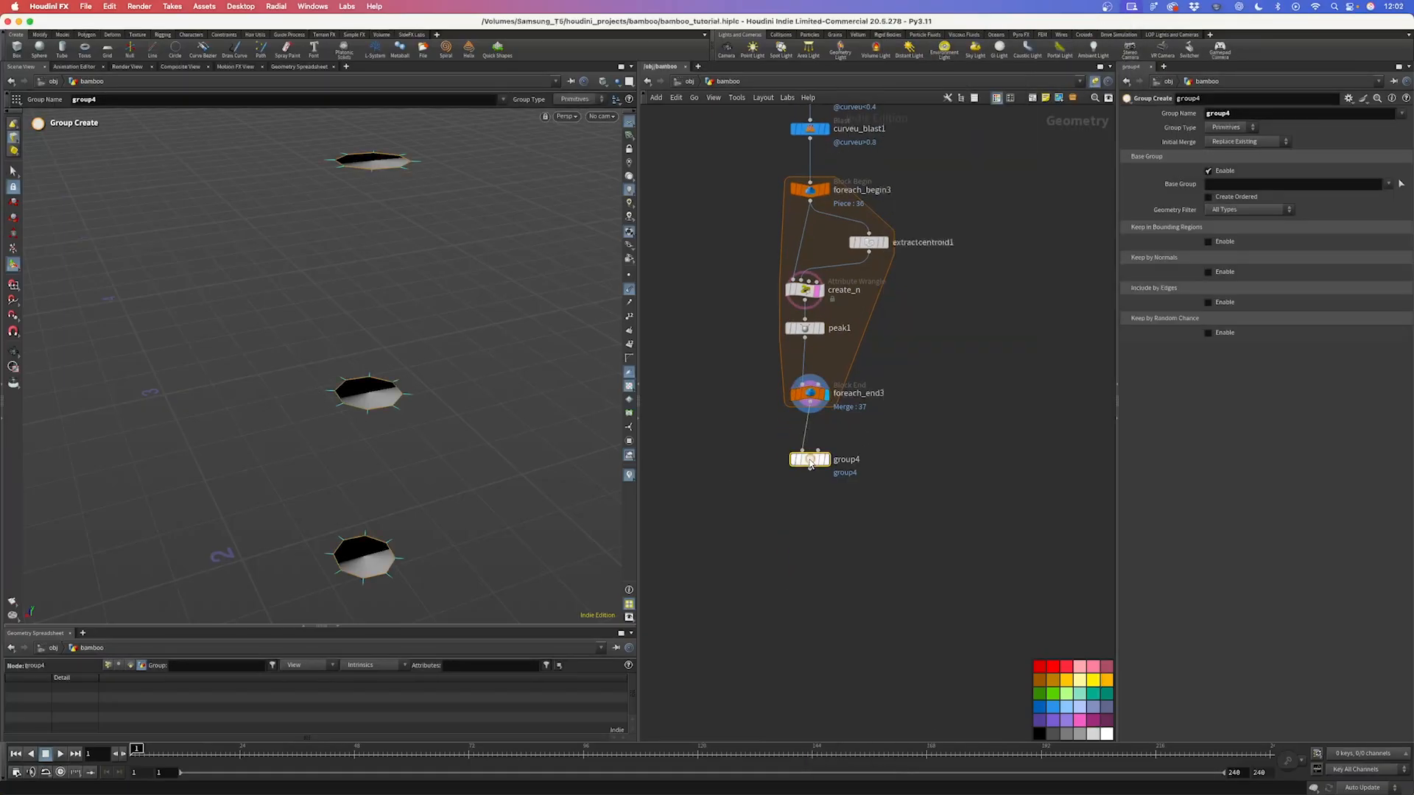
{"action": "left_click", "coordinate": [810, 461]}
{"action": "left_click", "coordinate": [827, 460]}
Step: Set group4 to Points, disable Base Group, and enable Keep by Random Chance with Global Seed 0.259 and Percent 3.5
{"action": "left_click", "coordinate": [1232, 126]}
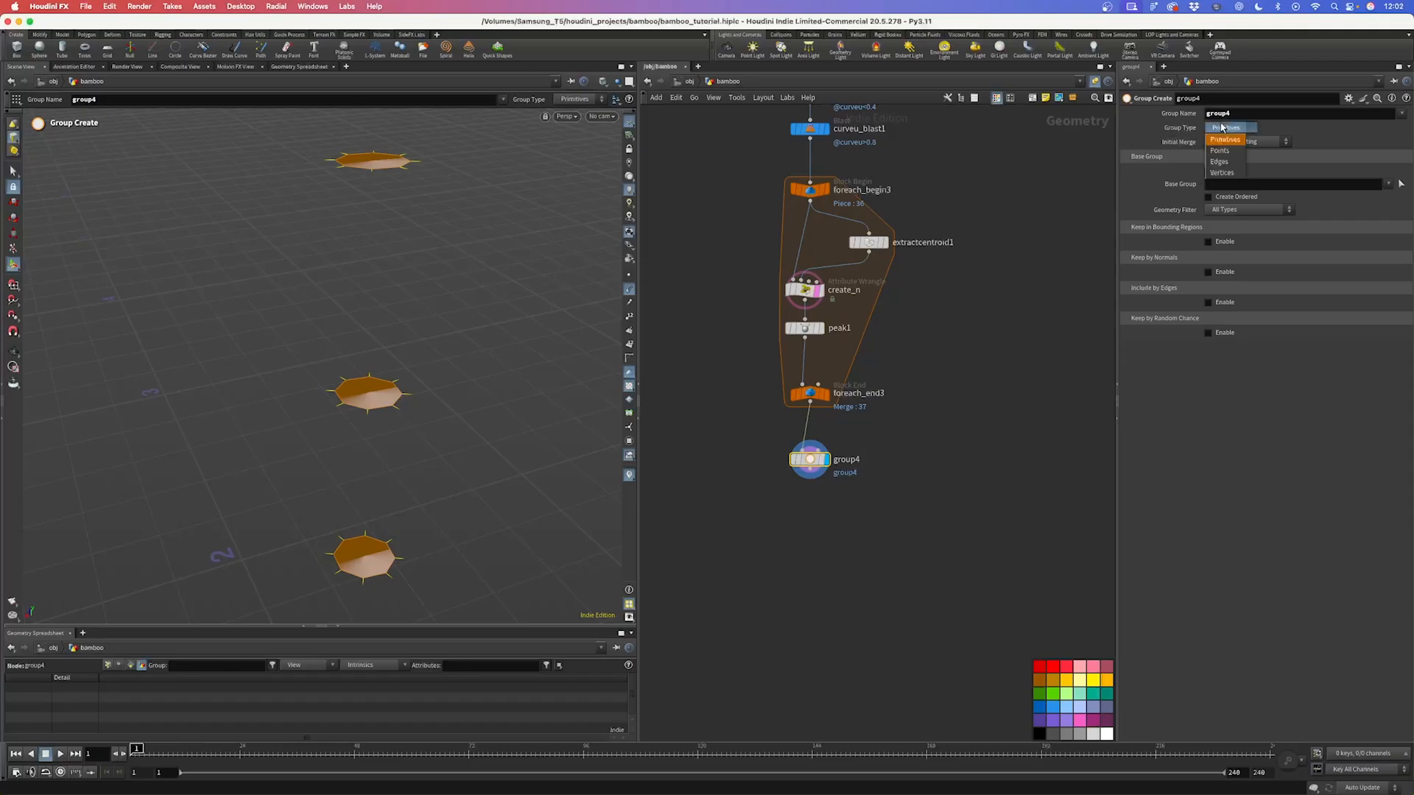
{"action": "left_click", "coordinate": [1227, 144]}
{"action": "left_click", "coordinate": [1222, 172]}
{"action": "left_click", "coordinate": [1223, 293]}
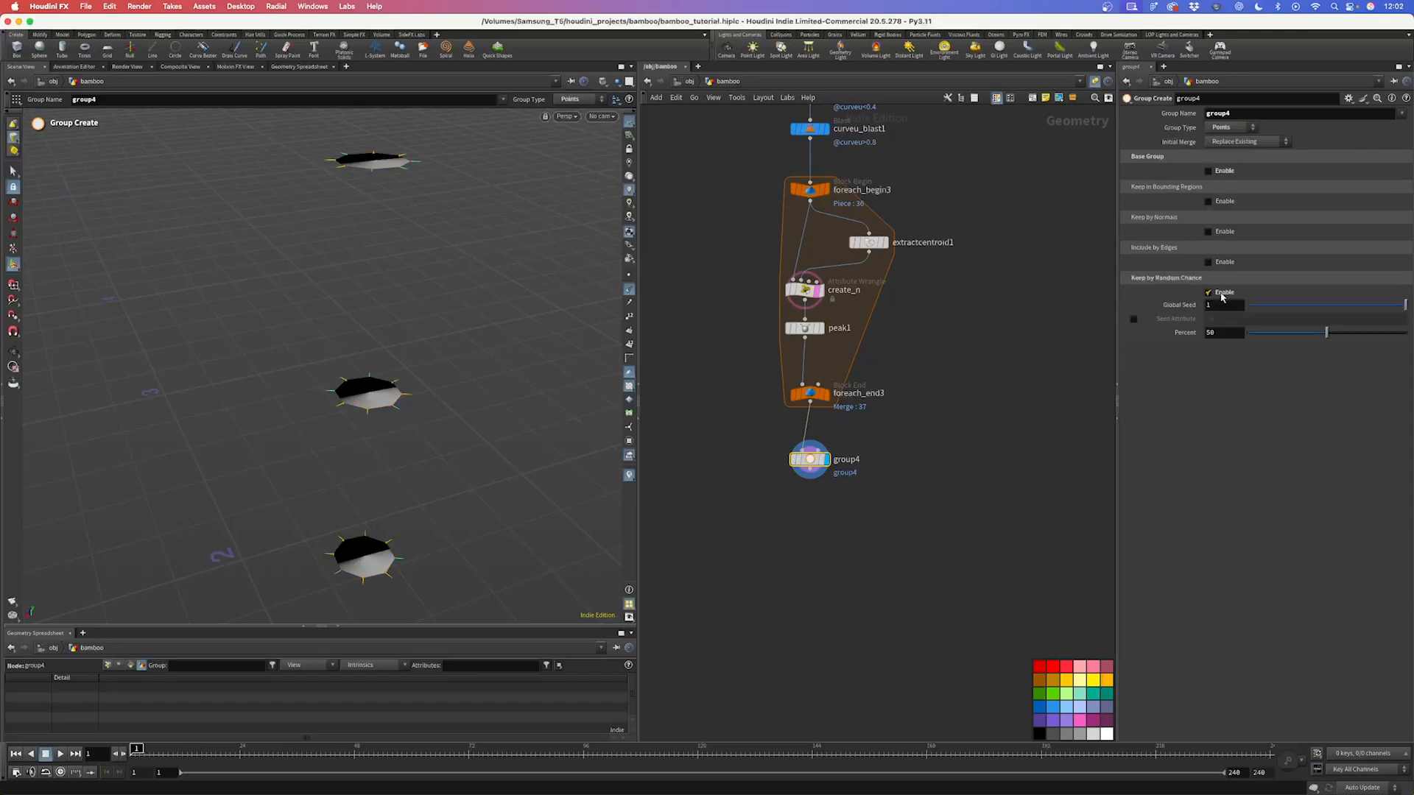
{"action": "left_click_drag", "start_coordinate": [1404, 304], "coordinate": [1265, 336]}
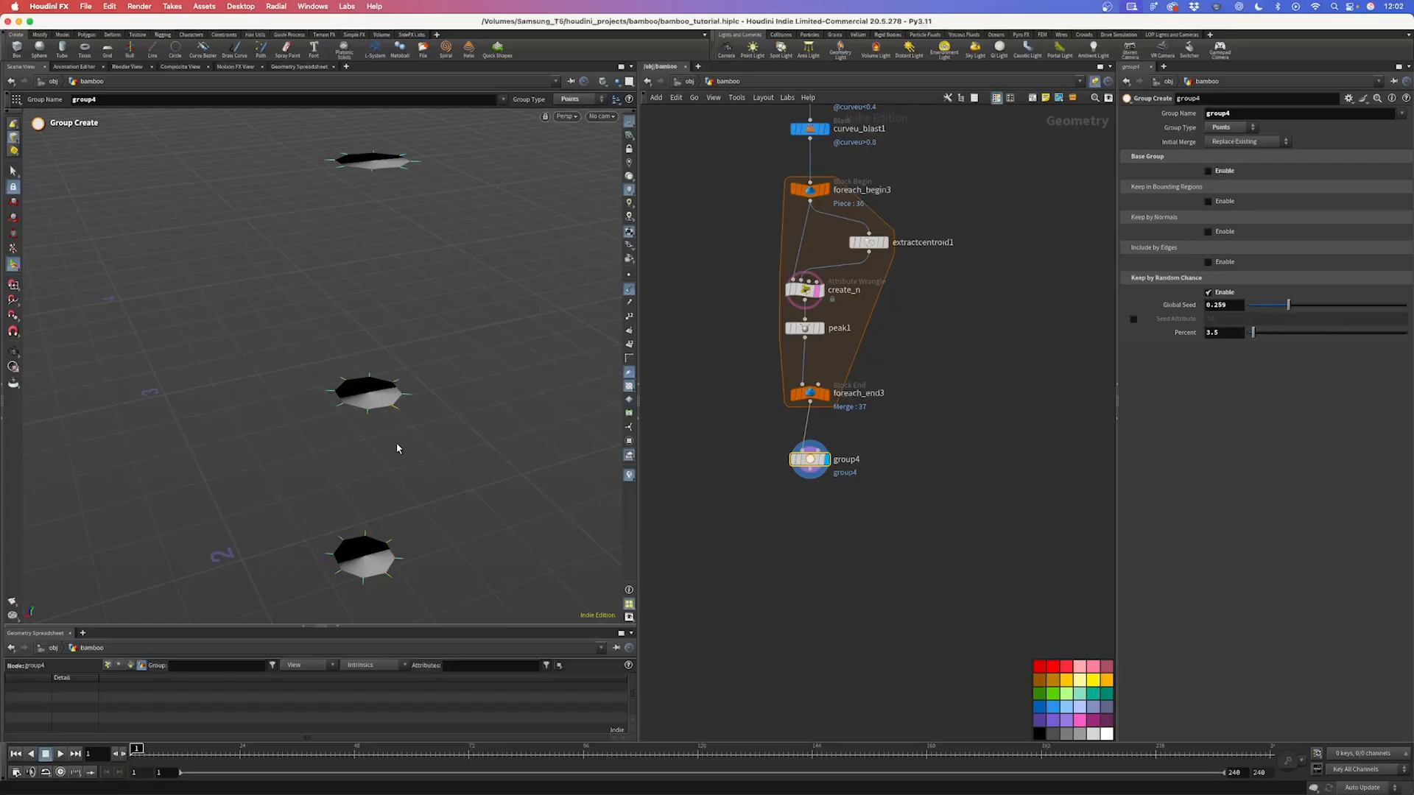
{"action": "right_click_drag", "start_coordinate": [398, 449], "coordinate": [317, 436], "text": "alt"}
{"action": "left_click_drag", "start_coordinate": [317, 436], "coordinate": [442, 492], "text": "alt"}
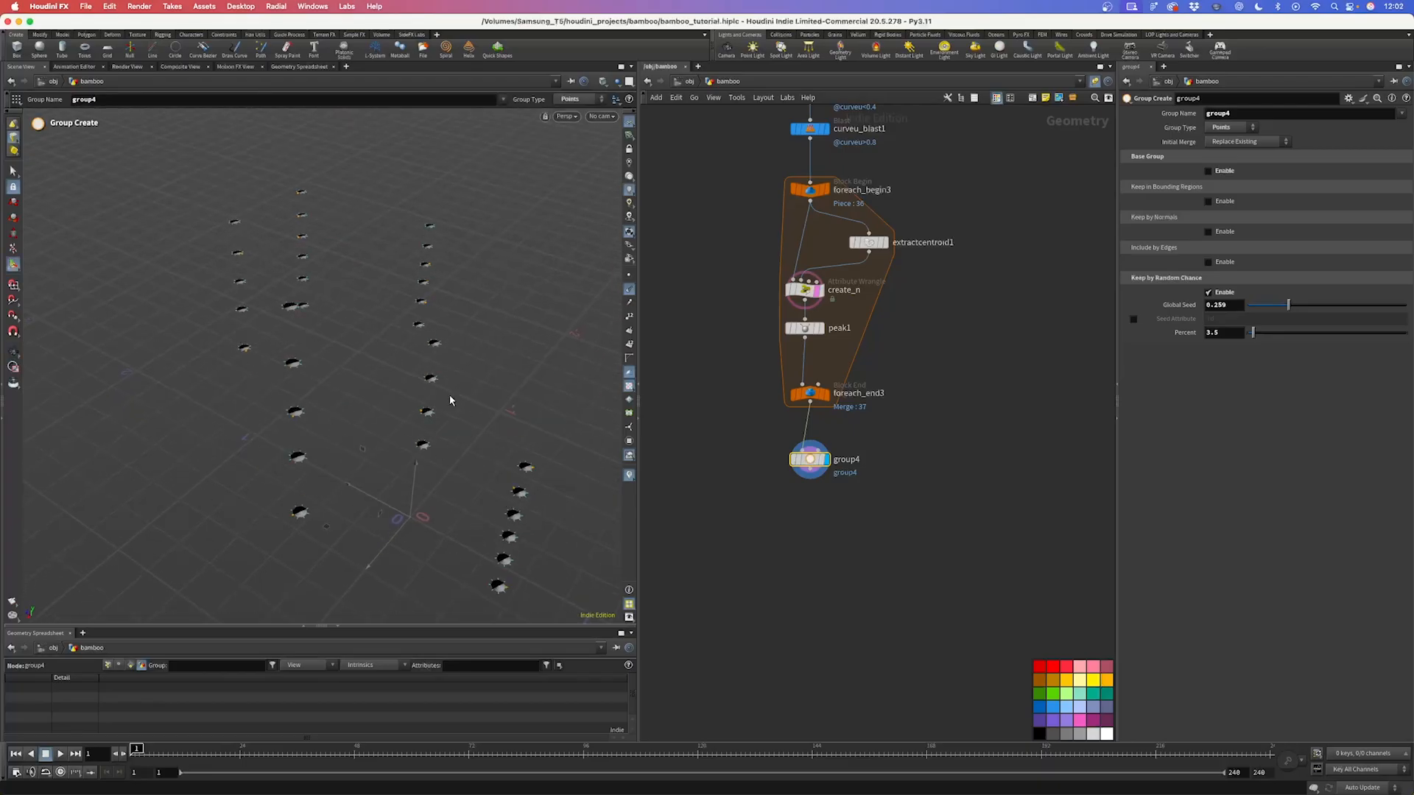
Step: Insert a Resample node between foreach_begin3 and create_n, display it, and enable Single Pass on foreach_end3
{"action": "scroll", "coordinate": [792, 250], "scroll_direction": "up", "scroll_amount": 5}
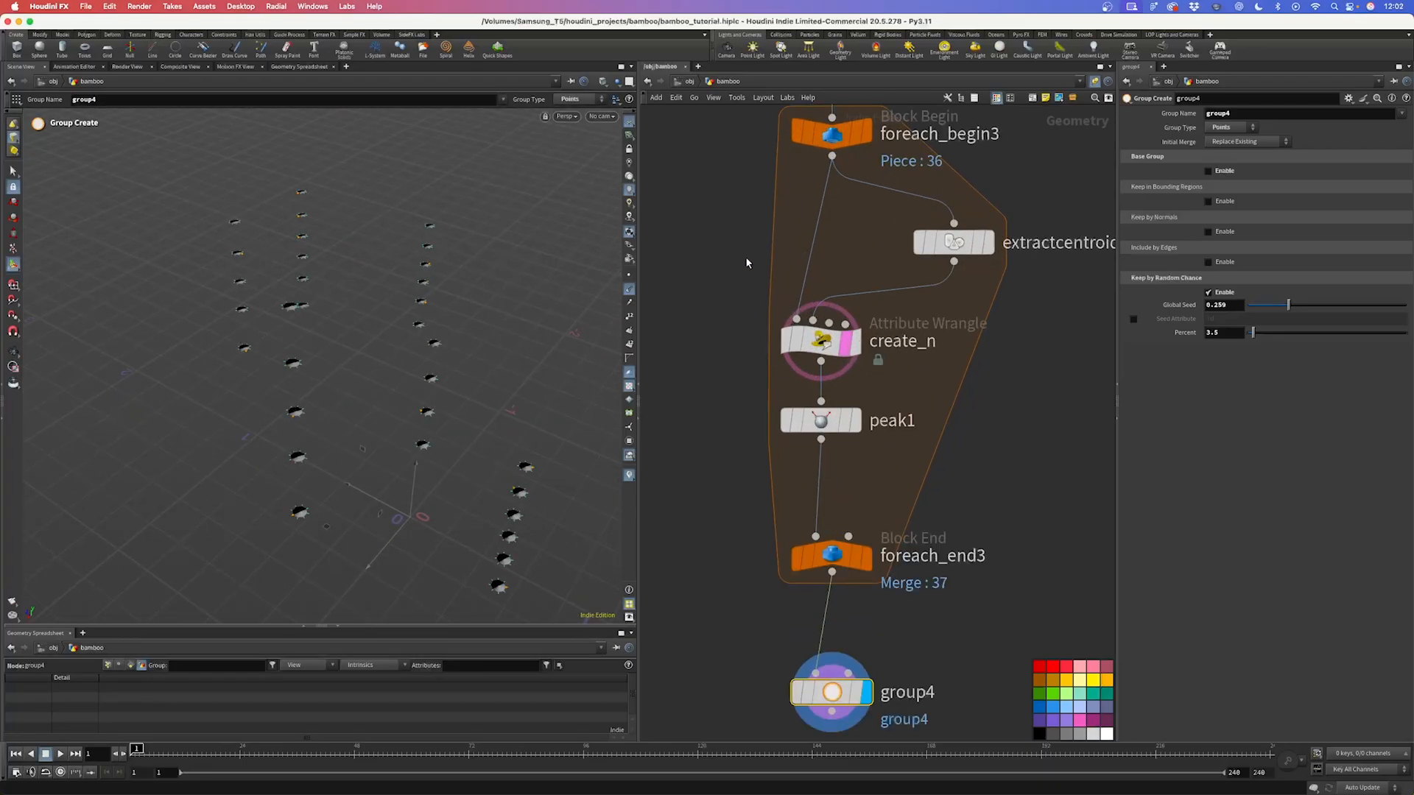
{"action": "key", "text": "Tab"}
{"action": "type", "text": "resa"}
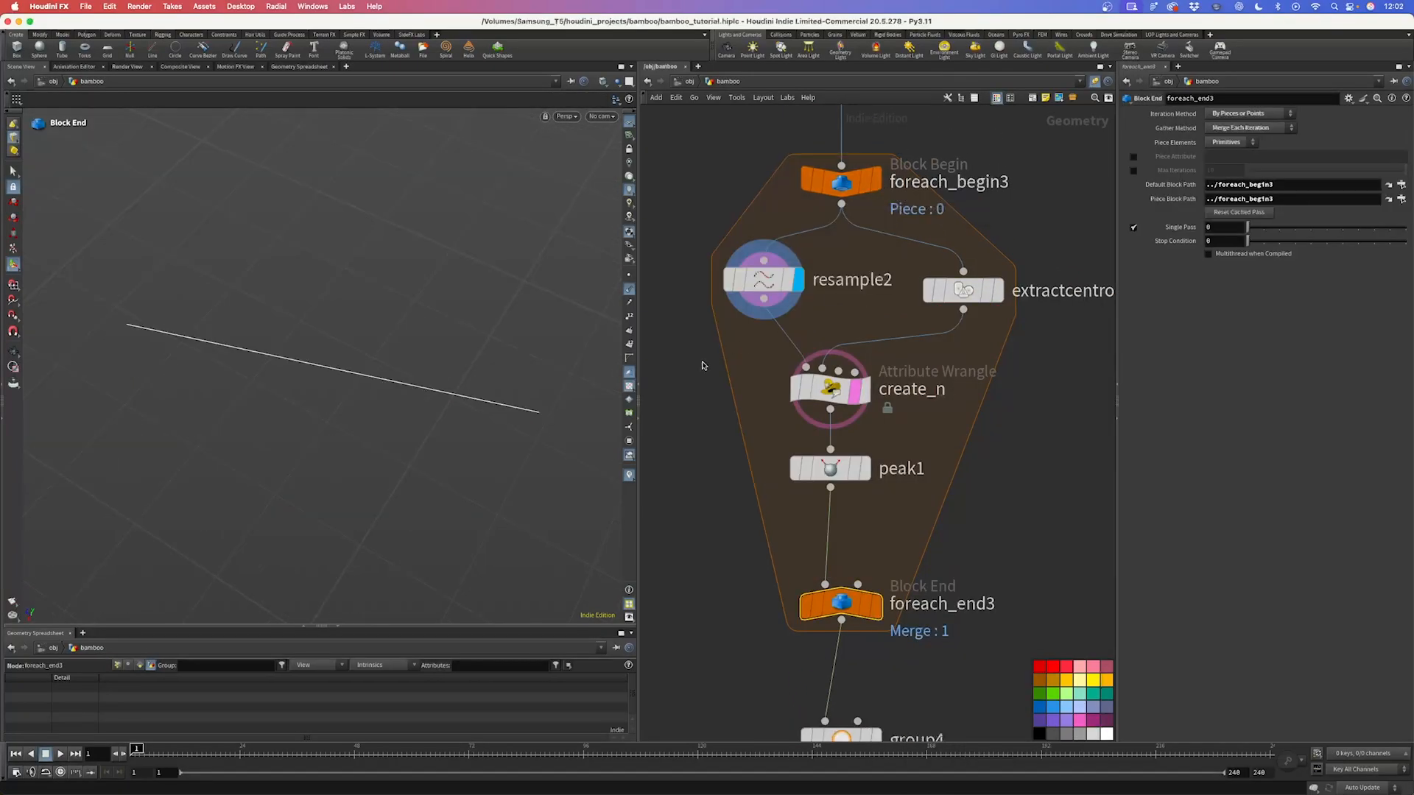
{"action": "left_click", "coordinate": [764, 279]}
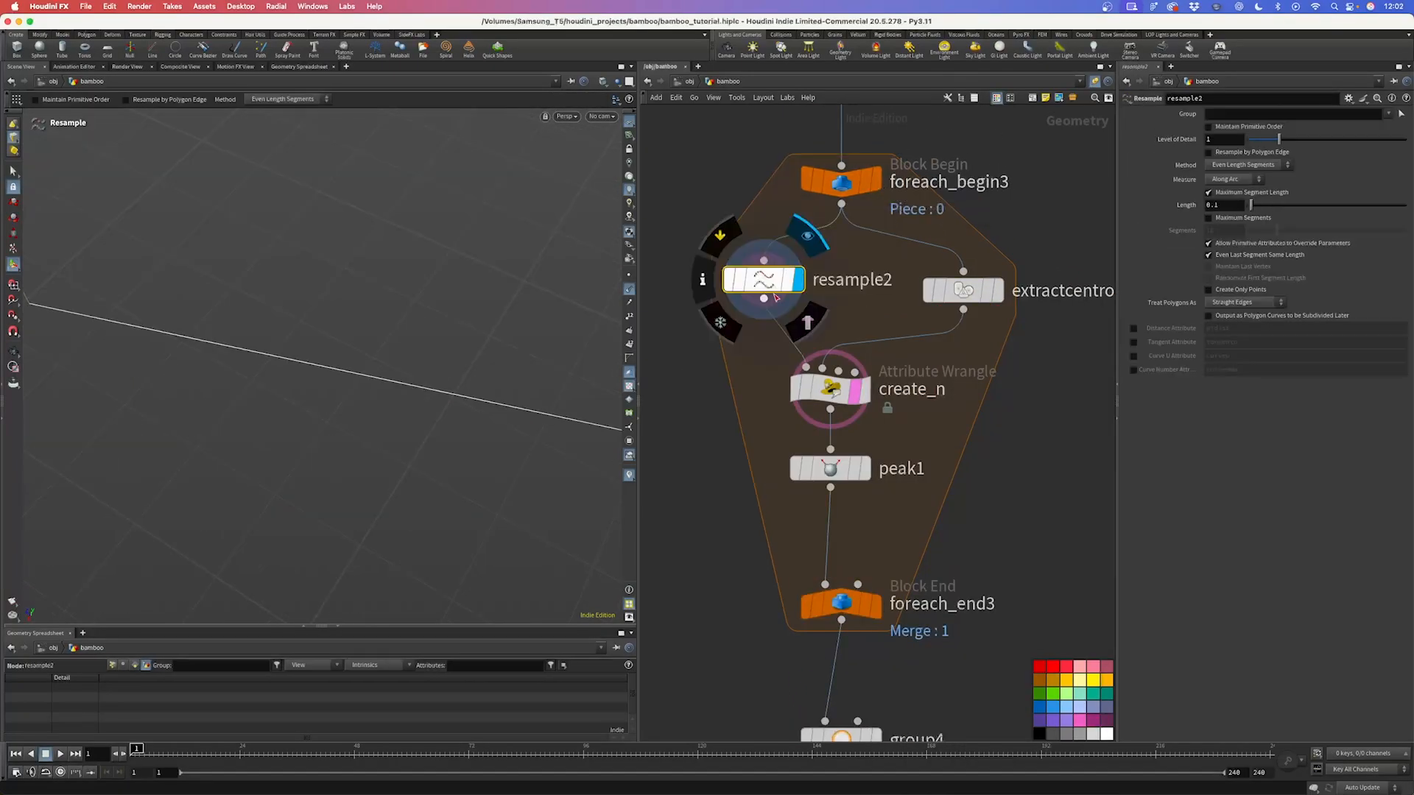
Step: Set resample2 to treat polygons as Subdivision Curves with a segment length of 0.01
{"action": "left_click", "coordinate": [1235, 306]}
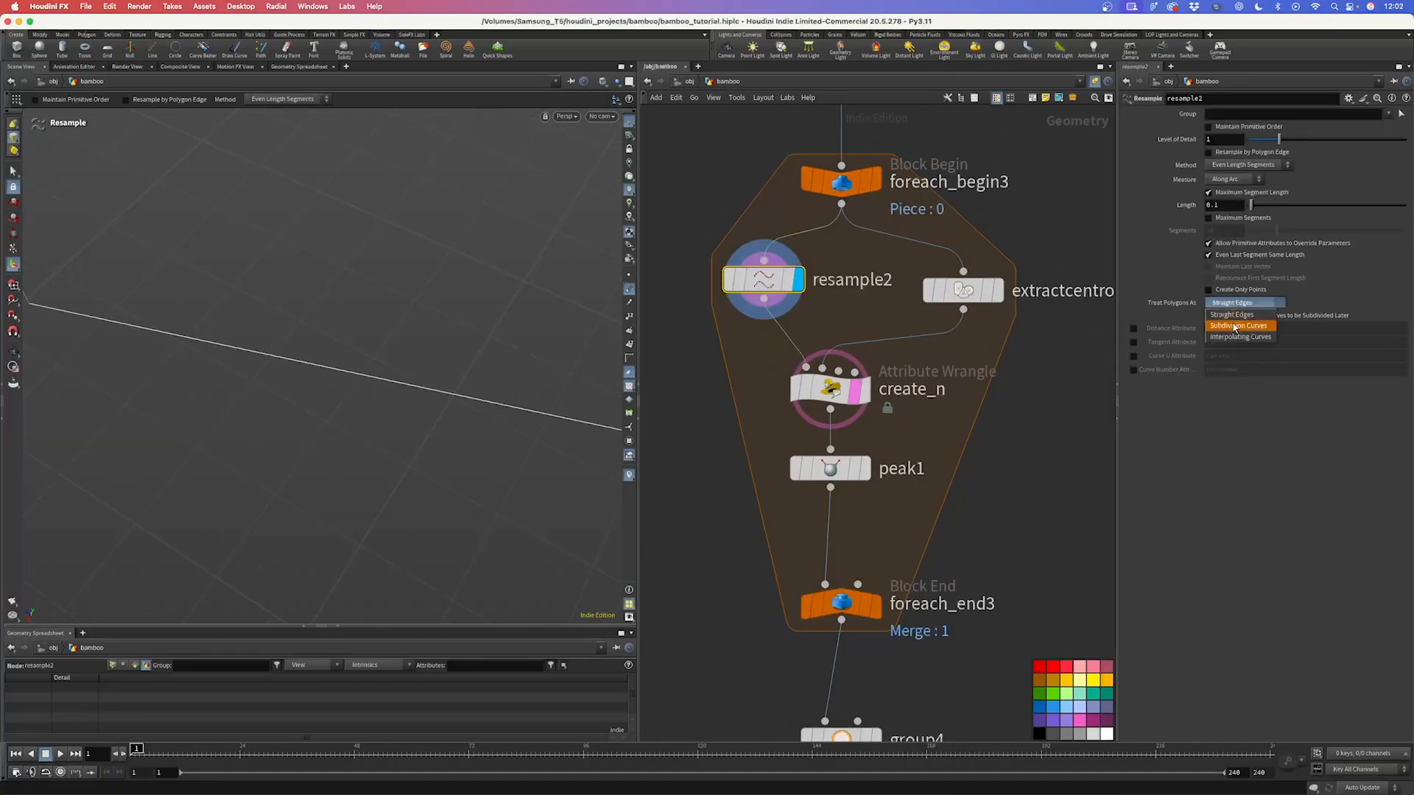
{"action": "left_click", "coordinate": [1235, 326]}
{"action": "key", "text": "Escape"}
{"action": "left_click_drag", "start_coordinate": [117, 346], "coordinate": [364, 282]}
{"action": "right_click_drag", "start_coordinate": [363, 282], "coordinate": [240, 383]}
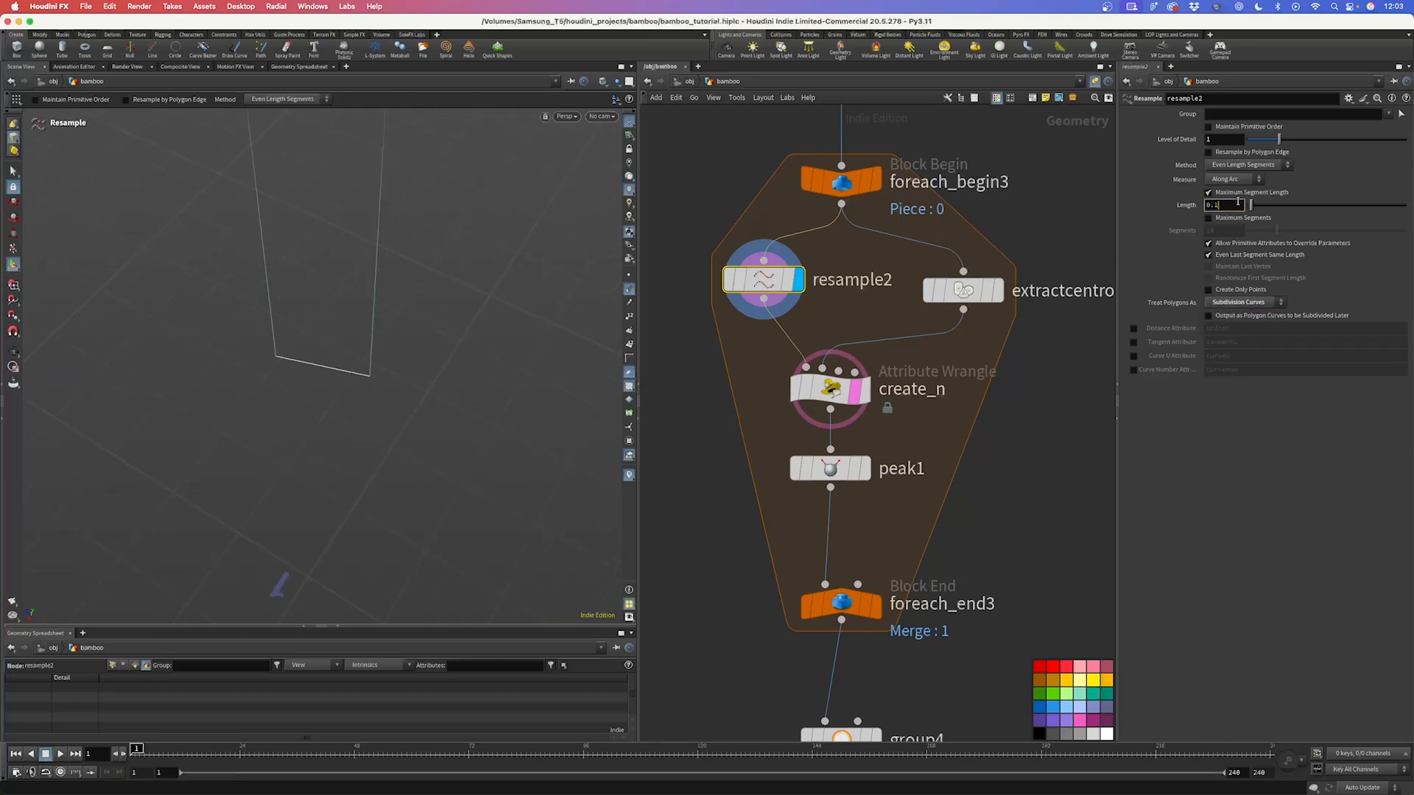
{"action": "left_click", "coordinate": [1238, 202]}
{"action": "type", "text": "0.01"}
{"action": "key", "text": "Return"}
{"action": "scroll", "coordinate": [322, 341], "scroll_direction": "up", "scroll_amount": 8}
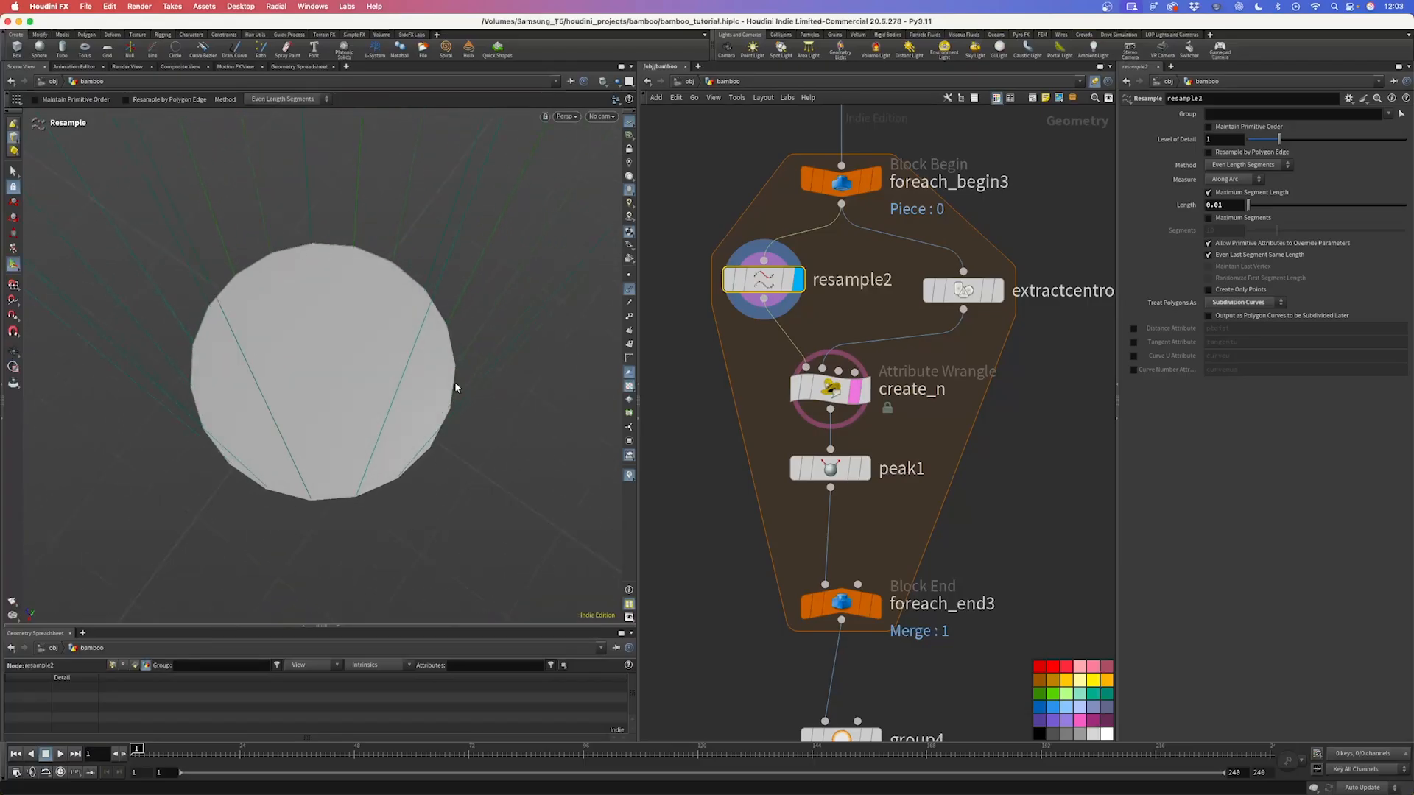
Step: Display create_n, peak1, foreach_end3 and group4 in turn to check the resampled disc through the chain
{"action": "left_click", "coordinate": [866, 389]}
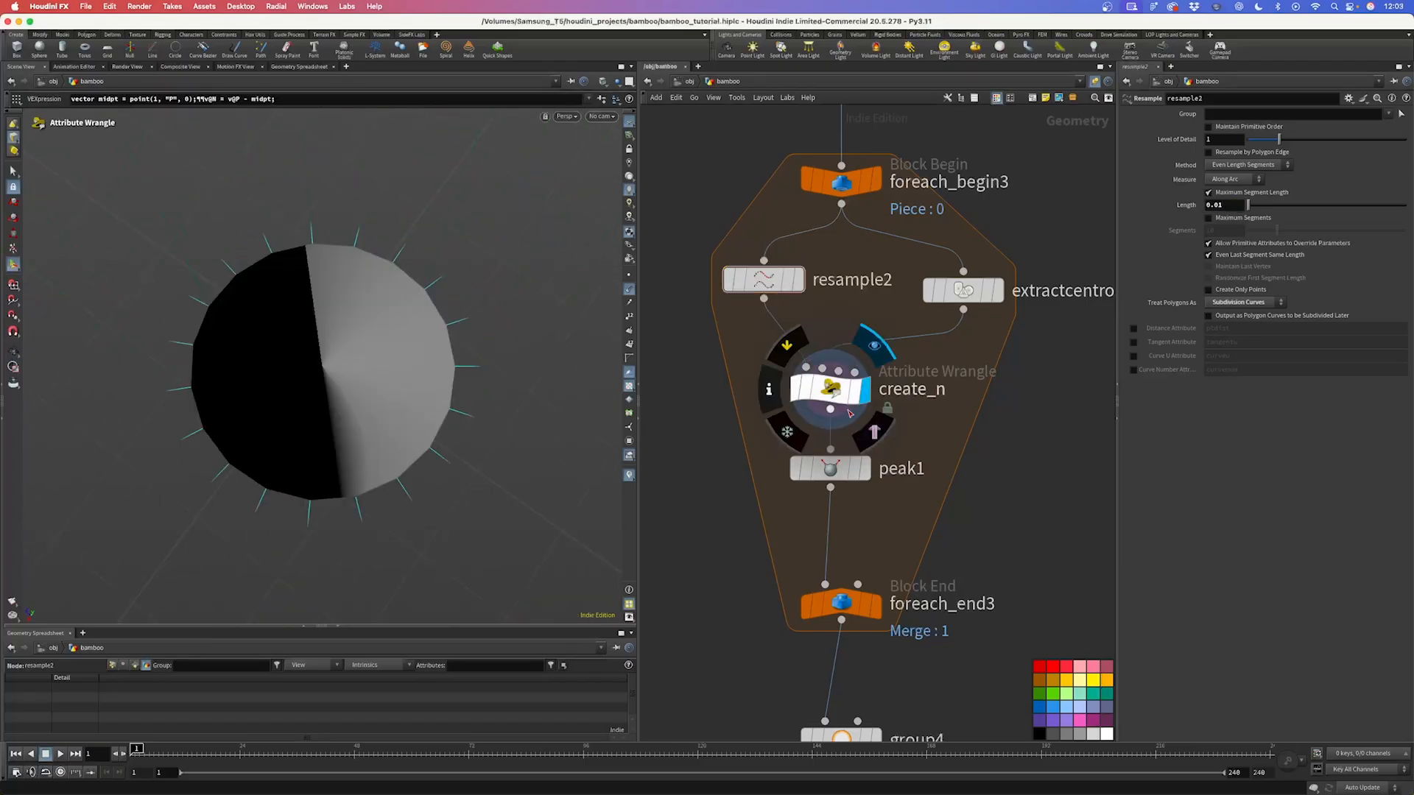
{"action": "left_click", "coordinate": [866, 469]}
{"action": "left_click", "coordinate": [876, 604]}
{"action": "middle_click_drag", "start_coordinate": [970, 659], "coordinate": [957, 284]}
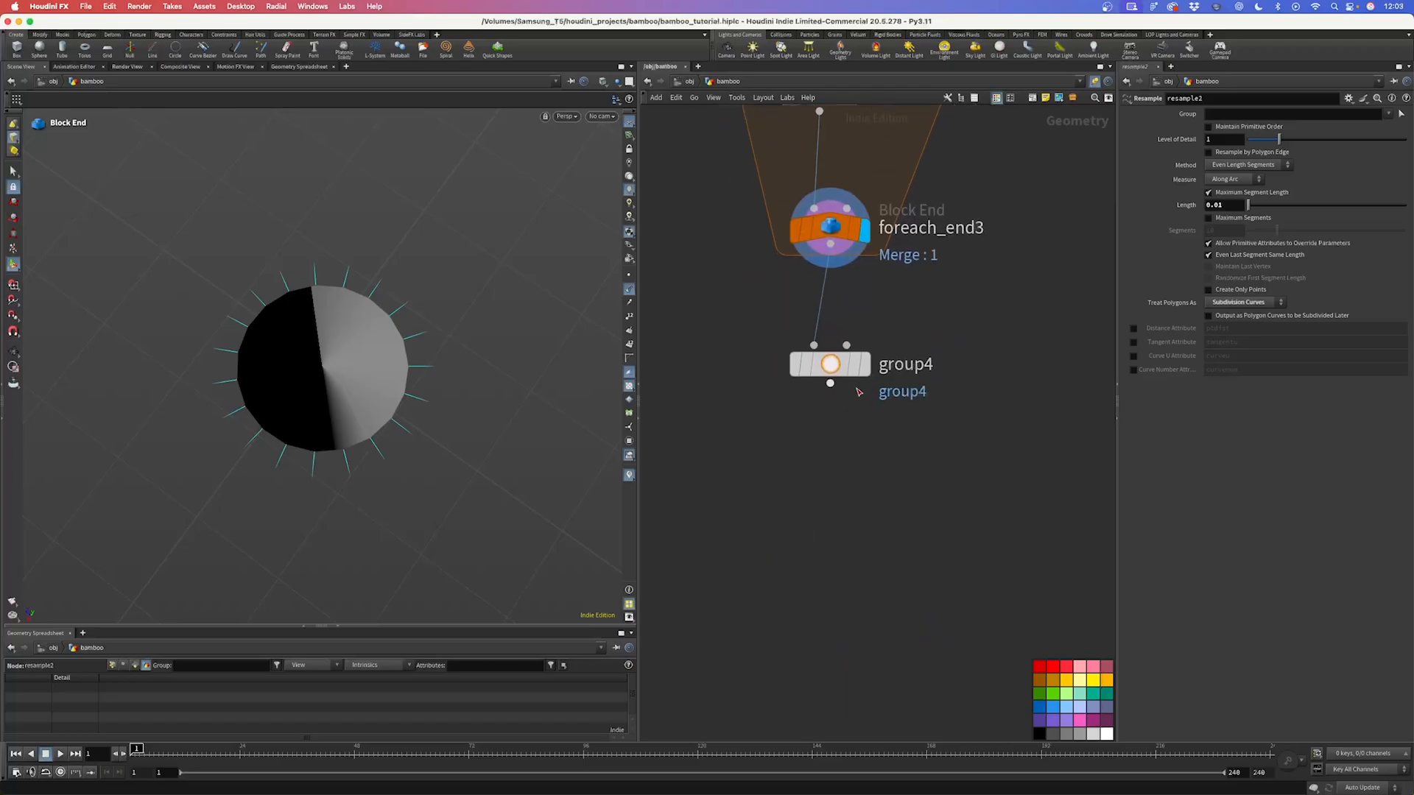
{"action": "left_click", "coordinate": [865, 363]}
{"action": "left_click_drag", "start_coordinate": [842, 365], "coordinate": [842, 345]}
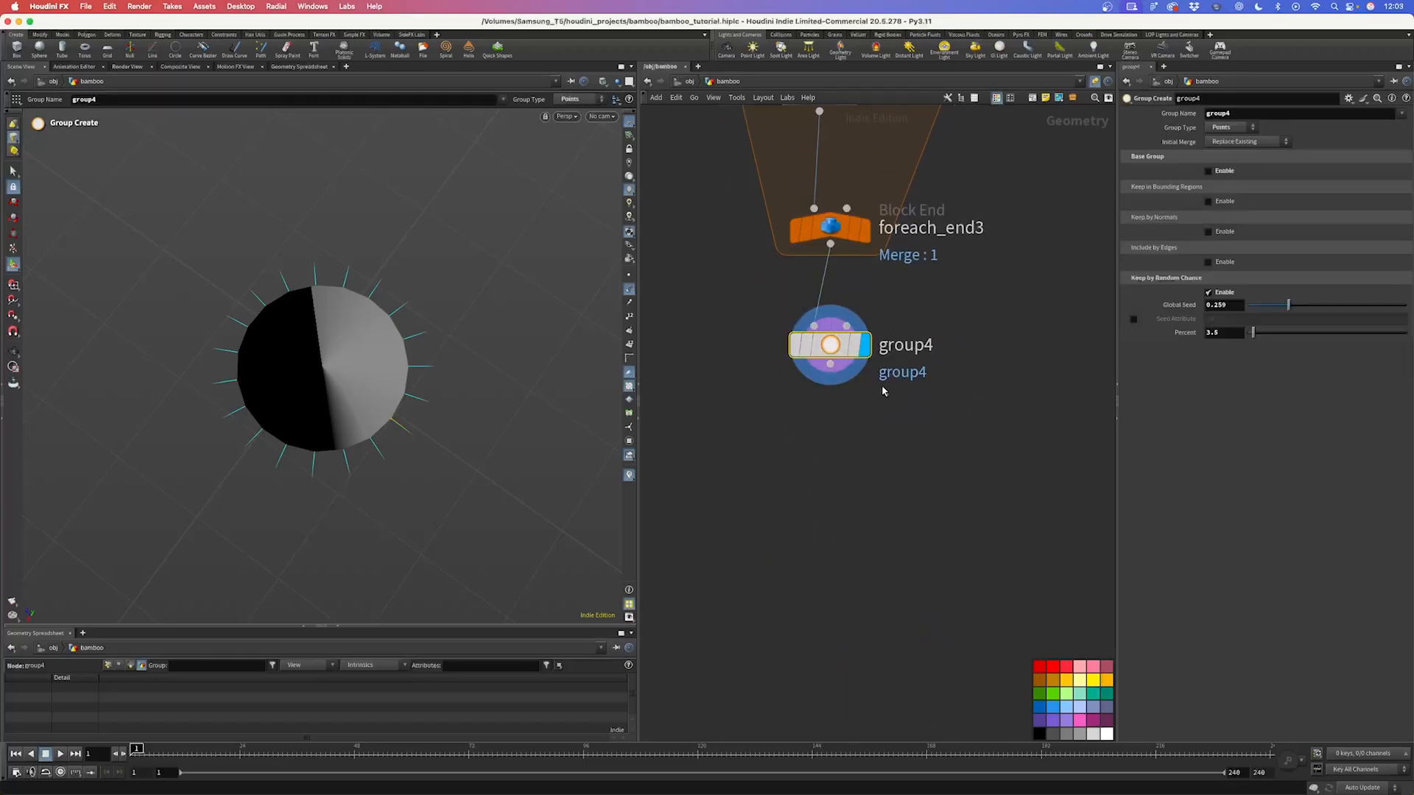
Step: Name group4's point group random_pts and turn off Single Pass on foreach_end3 to process all discs
{"action": "double_click", "coordinate": [1244, 113]}
{"action": "type", "text": "random_pts"}
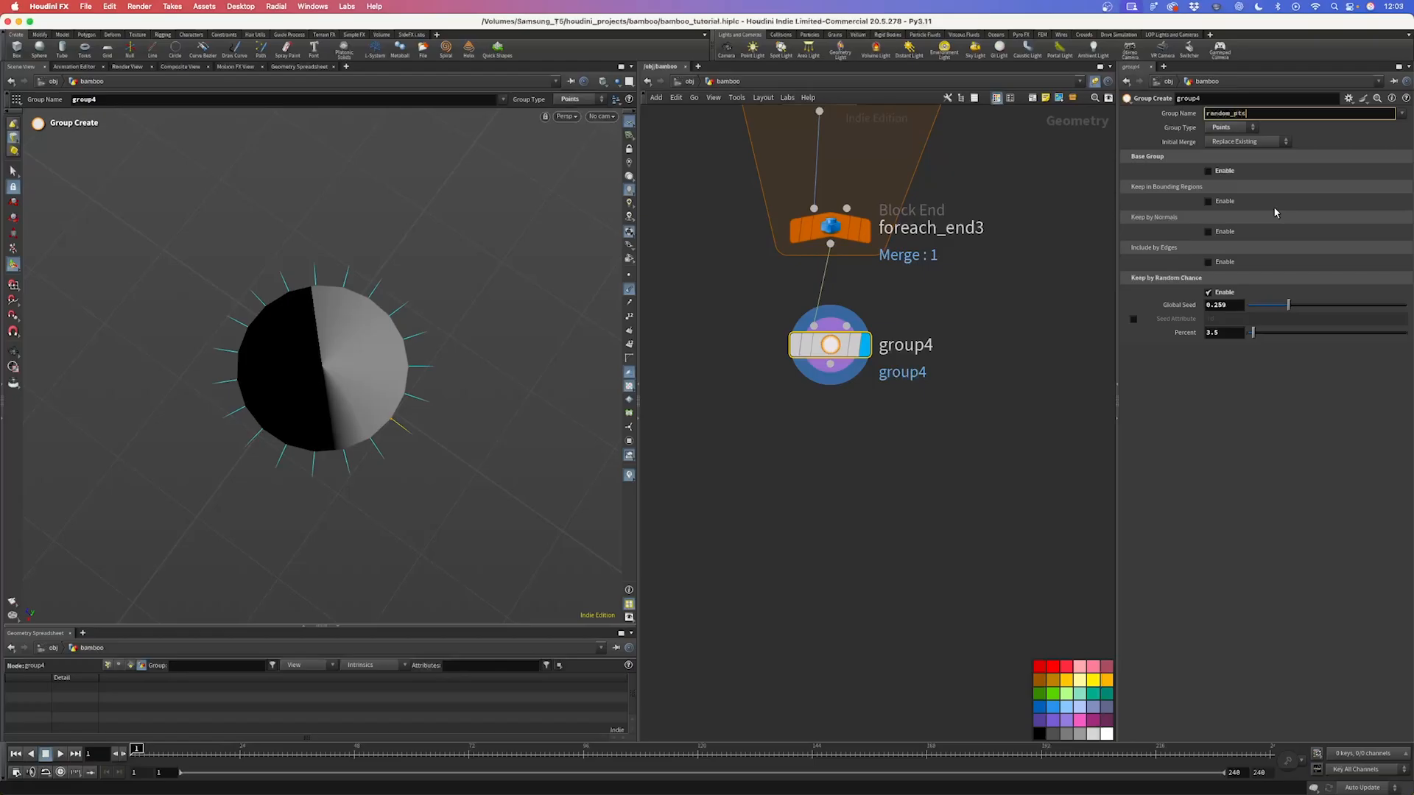
{"action": "left_click", "coordinate": [830, 229]}
{"action": "left_click_drag", "start_coordinate": [941, 422], "coordinate": [791, 313]}
{"action": "right_click_drag", "start_coordinate": [433, 267], "coordinate": [403, 439], "text": "alt"}
{"action": "key", "text": "Return"}
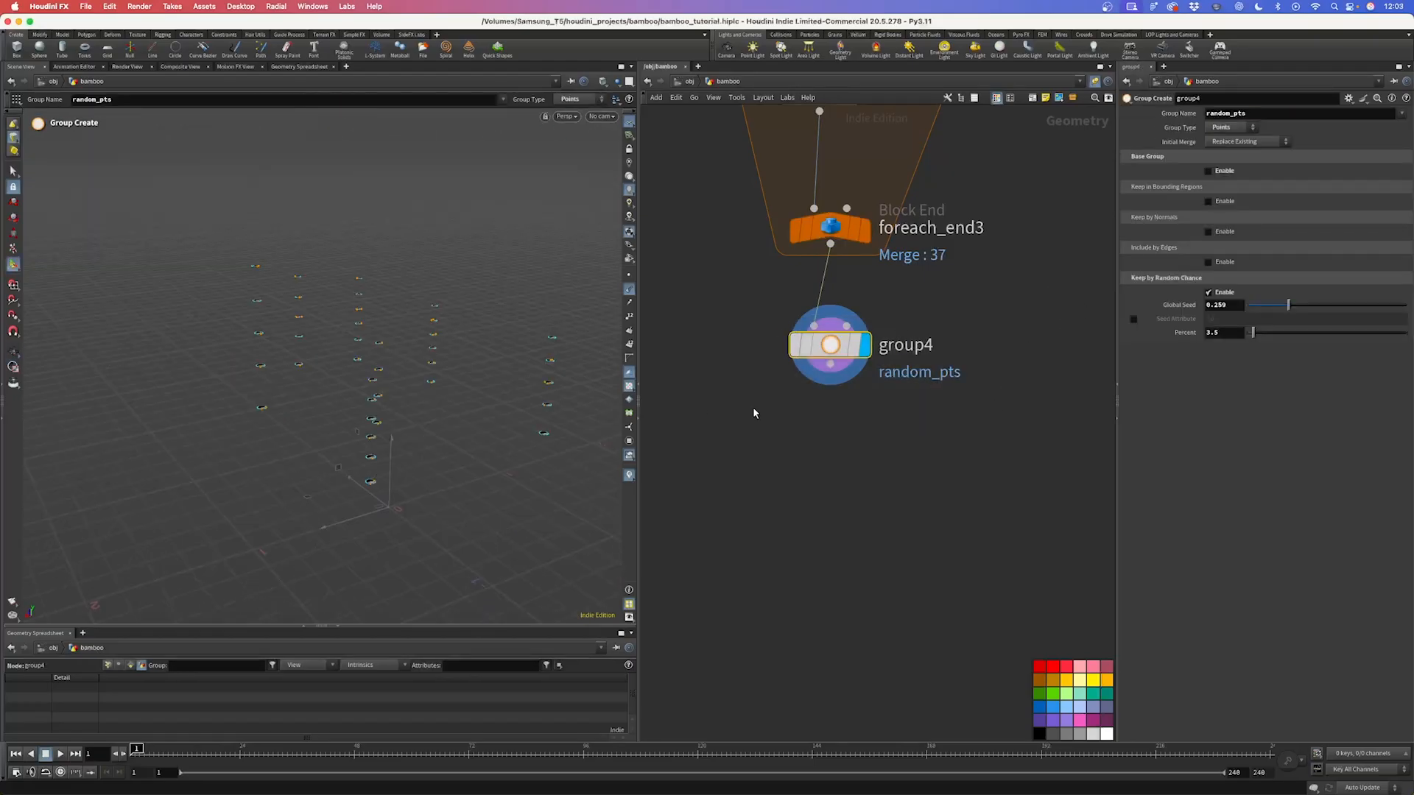
Step: Add a displayed Null node after group4, name it OUT_PTs_FOLIAGE, and save the scene
{"action": "left_click_drag", "start_coordinate": [824, 374], "coordinate": [836, 473]}
{"action": "left_click", "coordinate": [943, 480]}
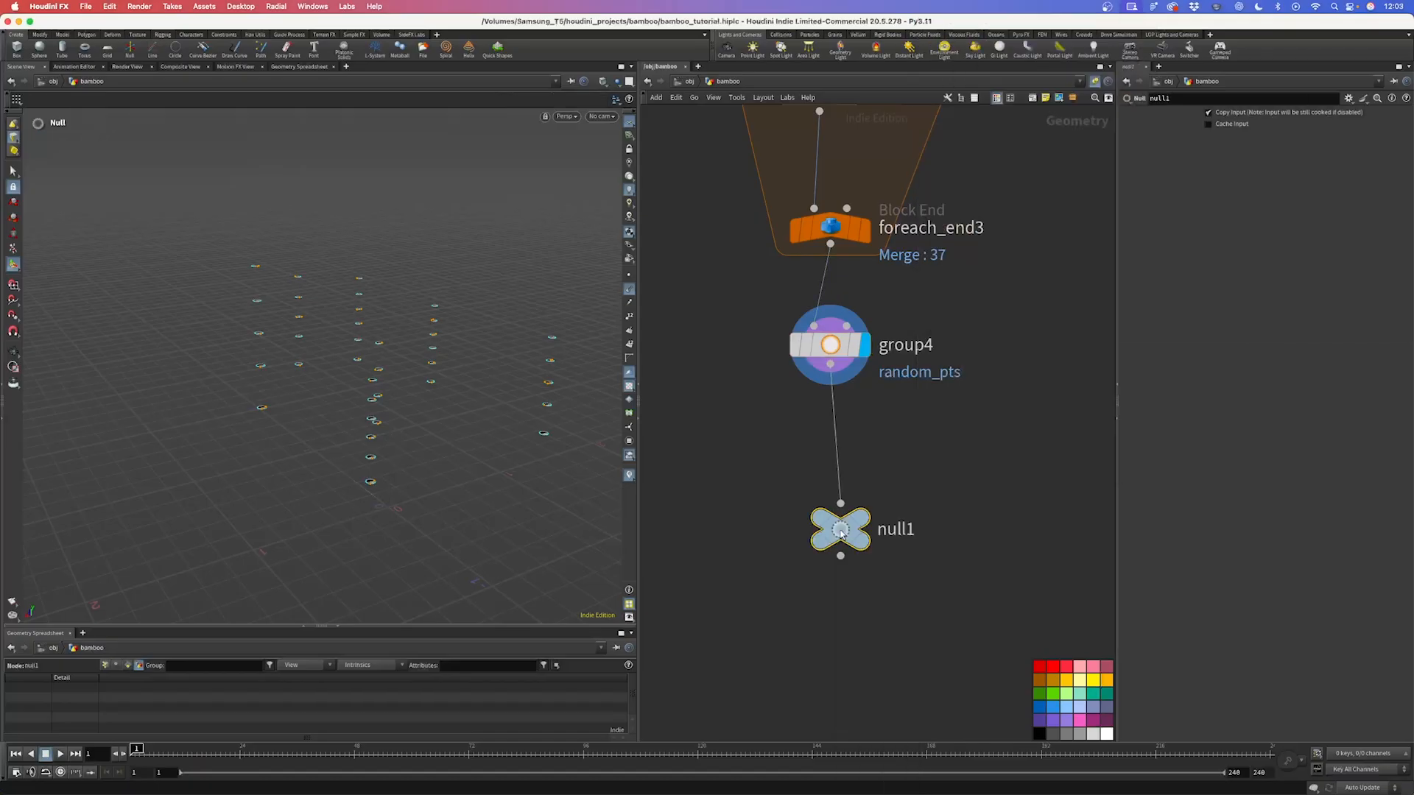
{"action": "double_click", "coordinate": [884, 509]}
{"action": "type", "text": "OUT_"}
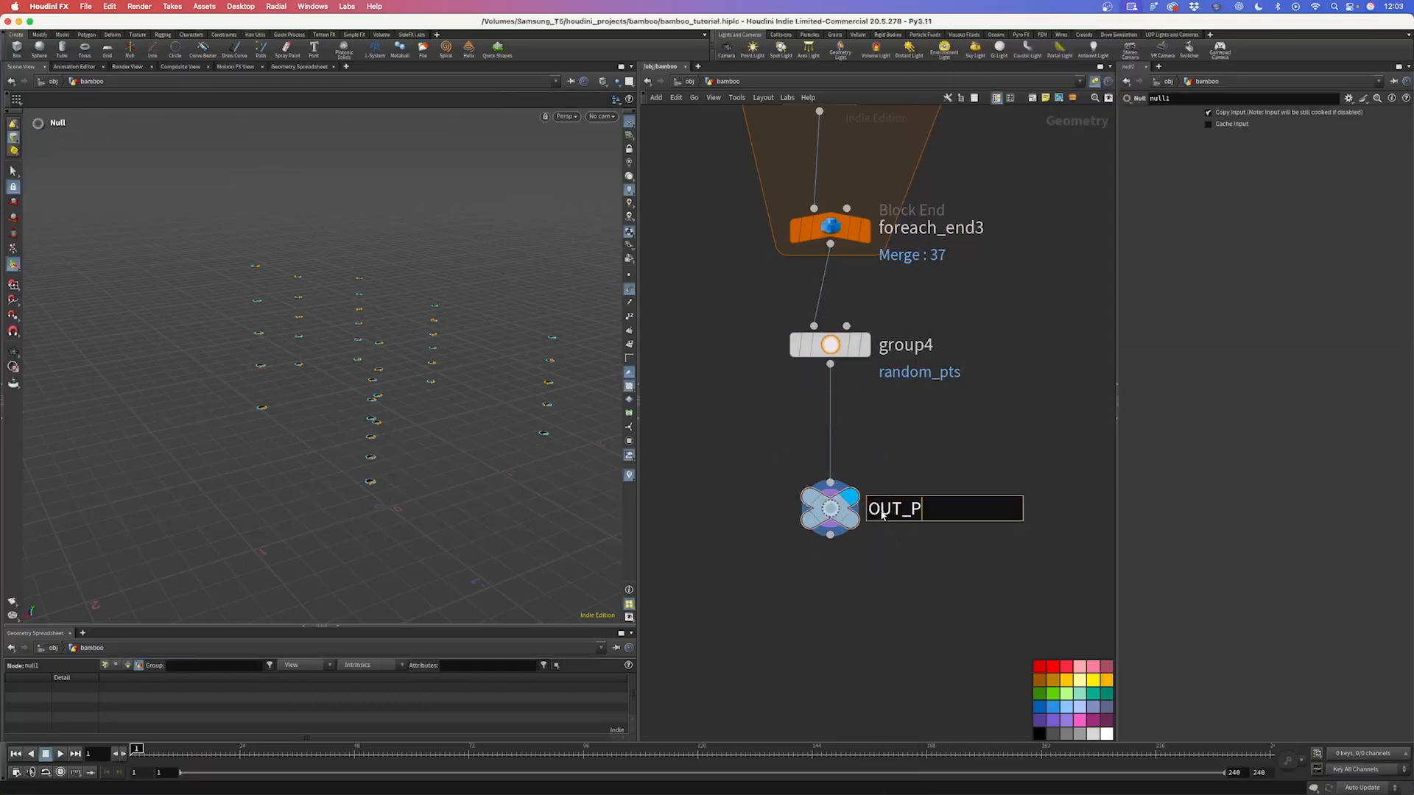
{"action": "type", "text": "PTs_FOLIAGE"}
{"action": "key", "text": "Return"}
{"action": "scroll", "coordinate": [863, 582], "scroll_direction": "down", "scroll_amount": 8}
{"action": "key", "text": "super+s"}
Step: Place a new Line node in the empty network area beside OUT_PTs_FOLIAGE
{"action": "middle_click_drag", "start_coordinate": [775, 598], "coordinate": [901, 471]}
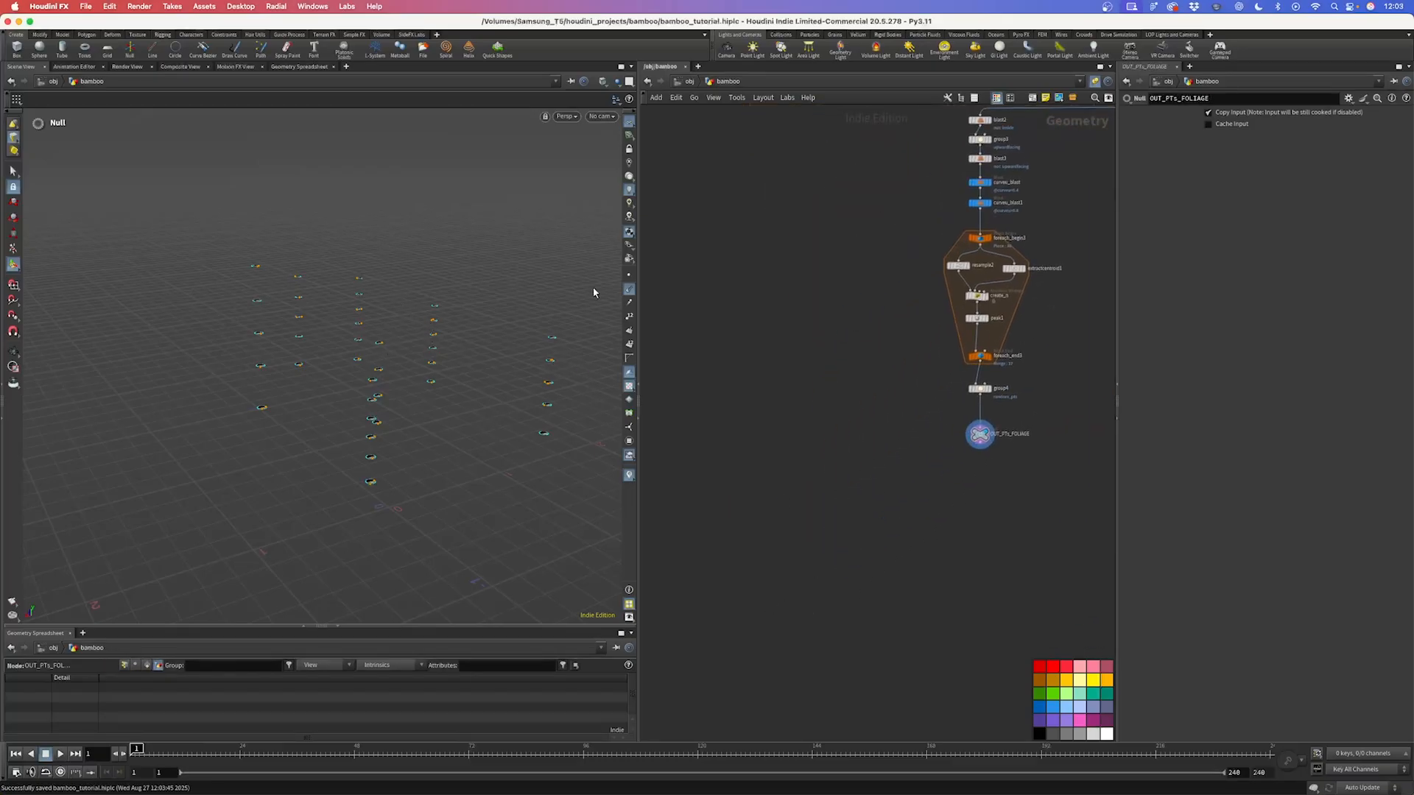
{"action": "key", "text": "Tab"}
{"action": "type", "text": "line"}
{"action": "key", "text": "Return"}
{"action": "left_click", "coordinate": [771, 411]}
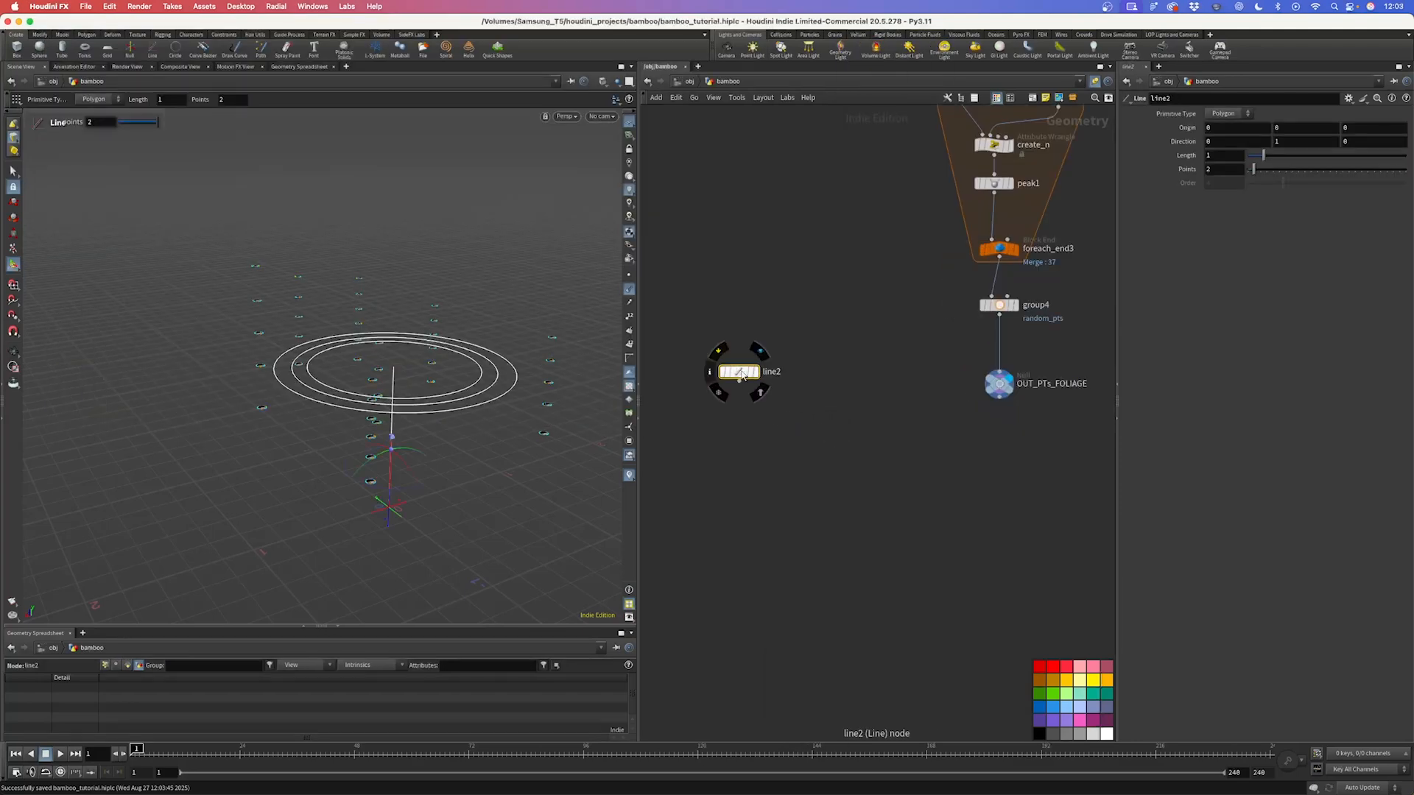
Step: Add a displayed Copy to Points node with line2 as its first input and OUT_PTs_FOLIAGE as its second
{"action": "key", "text": "Tab"}
{"action": "type", "text": "copy to po"}
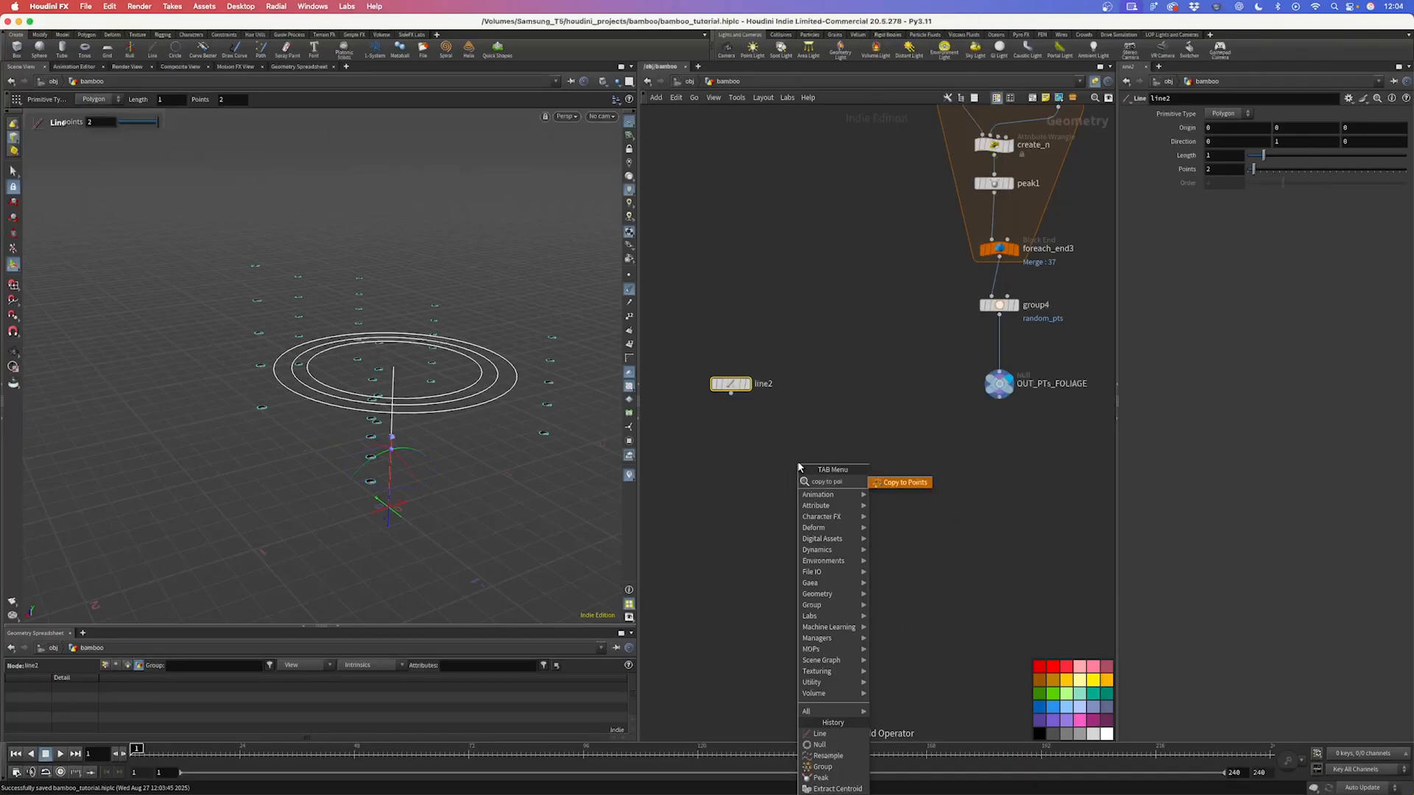
{"action": "key", "text": "Return"}
{"action": "left_click", "coordinate": [797, 461]}
{"action": "left_click_drag", "start_coordinate": [731, 395], "coordinate": [801, 466]}
{"action": "left_click_drag", "start_coordinate": [999, 398], "coordinate": [831, 504]}
{"action": "left_click_drag", "start_coordinate": [731, 384], "coordinate": [677, 388]}
{"action": "middle_click_drag", "start_coordinate": [770, 398], "coordinate": [824, 351]}
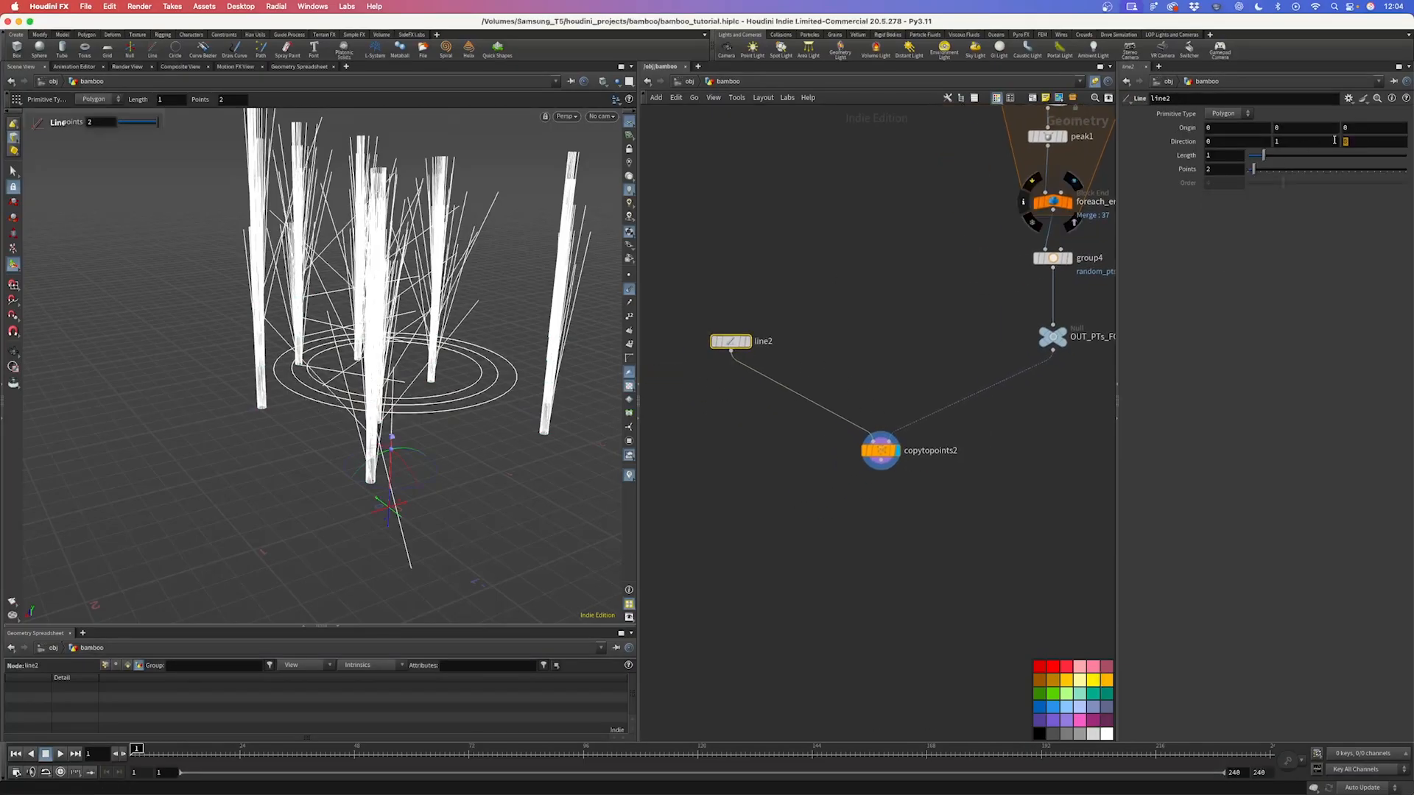
Step: Set line2's direction to 0, 0, 1 so the copies follow the point normals
{"action": "left_click_drag", "start_coordinate": [1352, 141], "coordinate": [1334, 142]}
{"action": "type", "text": "1"}
{"action": "left_click_drag", "start_coordinate": [1285, 142], "coordinate": [1263, 144]}
{"action": "type", "text": "0"}
{"action": "key", "text": "Return"}
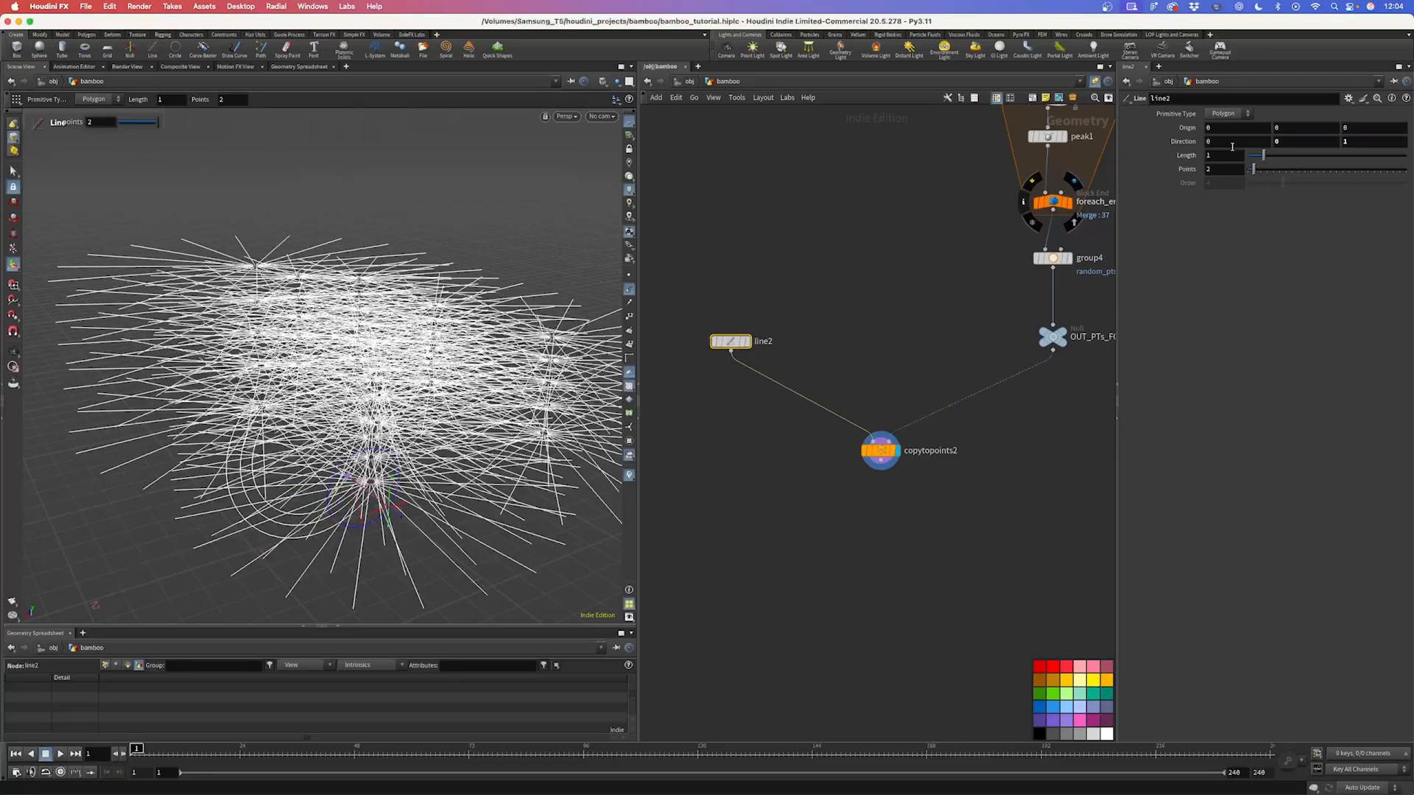
{"action": "left_click_drag", "start_coordinate": [439, 354], "coordinate": [545, 317], "text": "alt"}
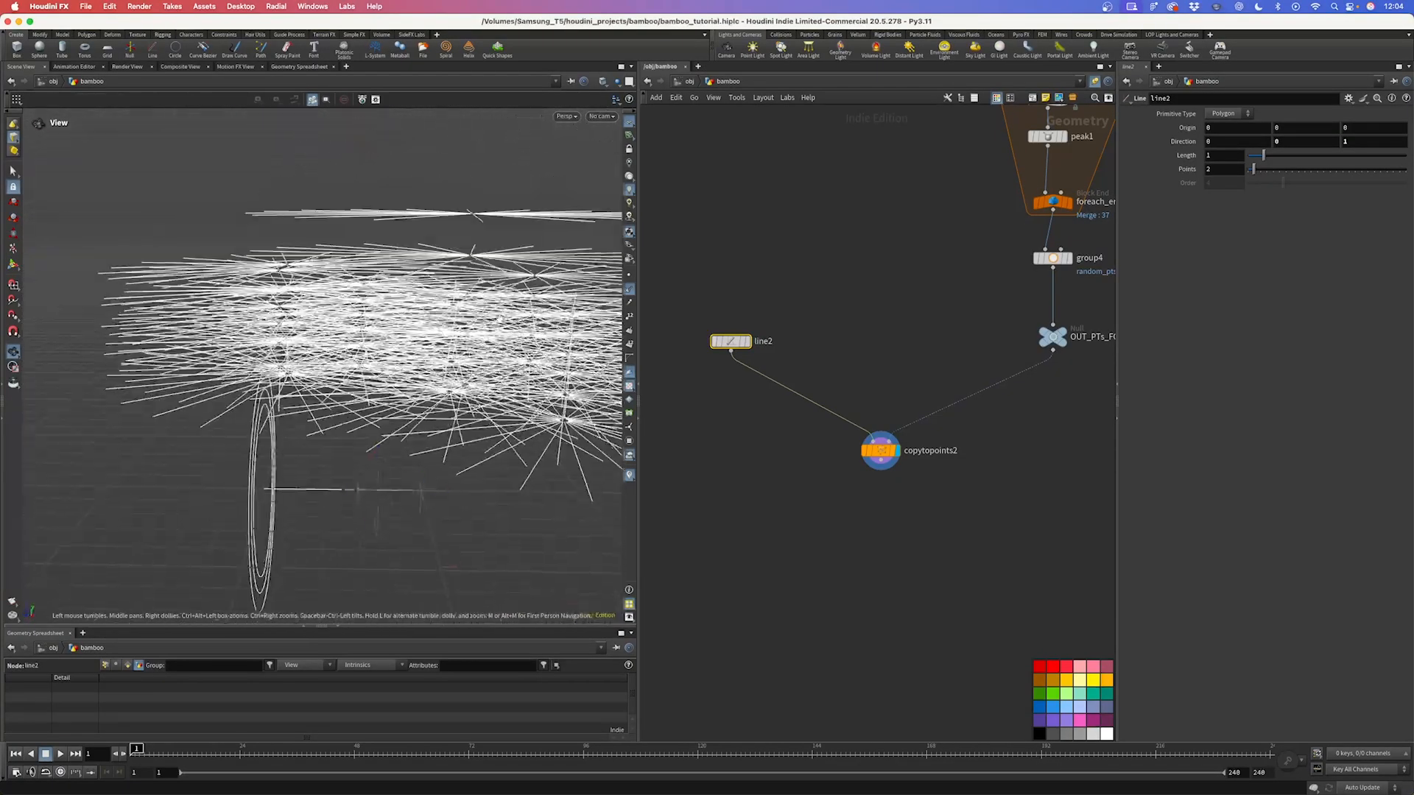
Step: Restrict copytopoints2's Target Points to the random_pts group
{"action": "left_click", "coordinate": [880, 451]}
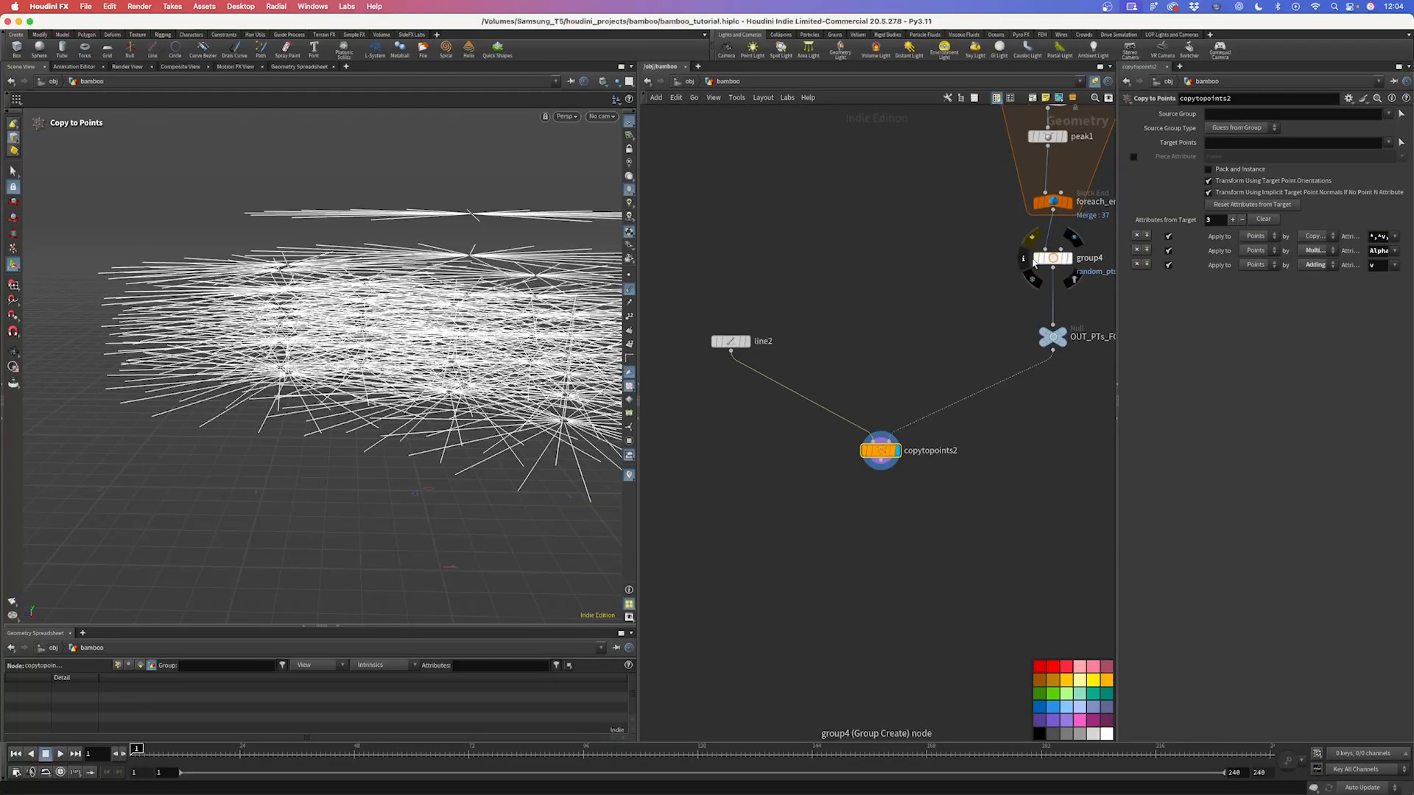
{"action": "left_click", "coordinate": [1389, 143]}
{"action": "left_click", "coordinate": [1382, 156]}
{"action": "left_click_drag", "start_coordinate": [374, 293], "coordinate": [400, 279]}
{"action": "key", "text": "Return"}
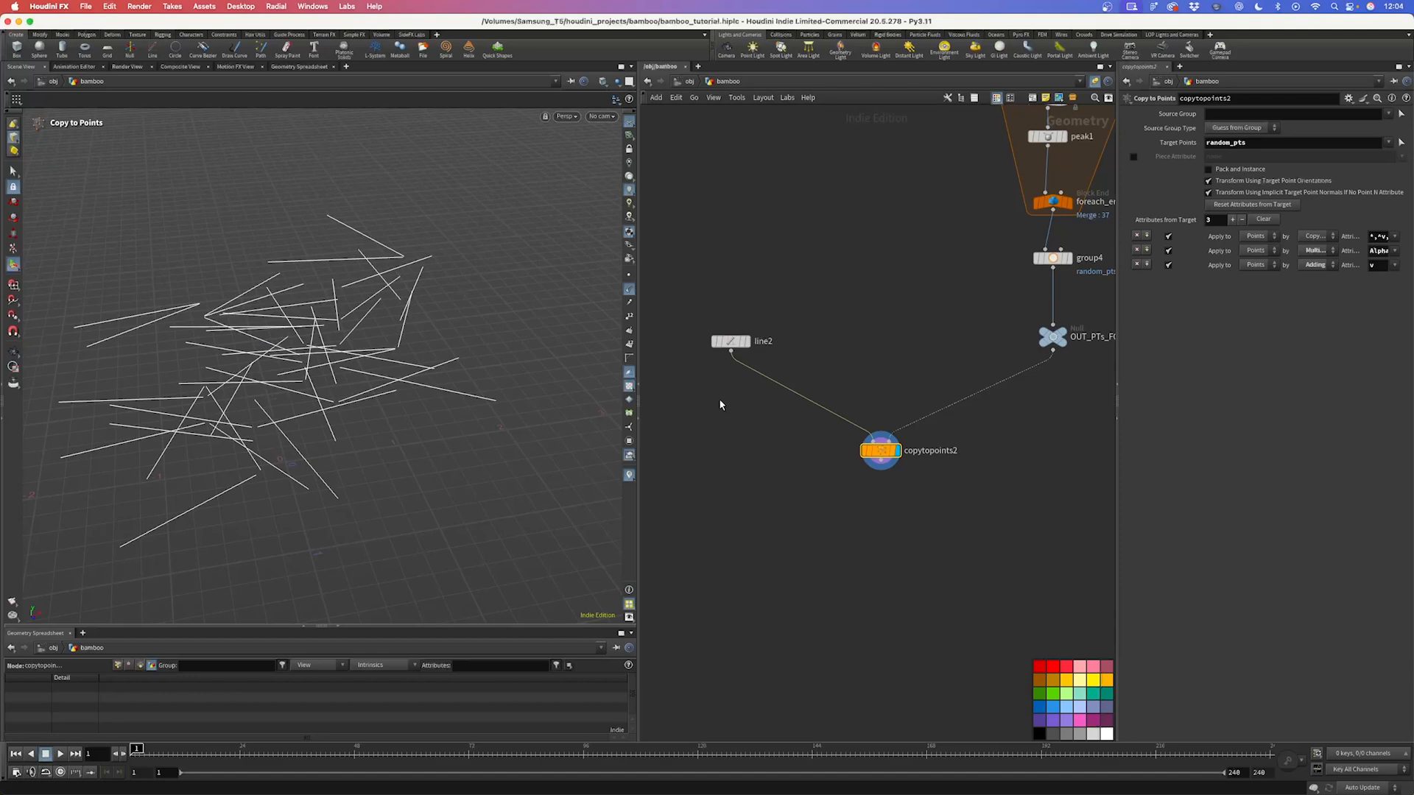
Step: Display line2 on its own, moved clear of copytopoints2, and insert a Resample node directly after it
{"action": "left_click", "coordinate": [750, 364]}
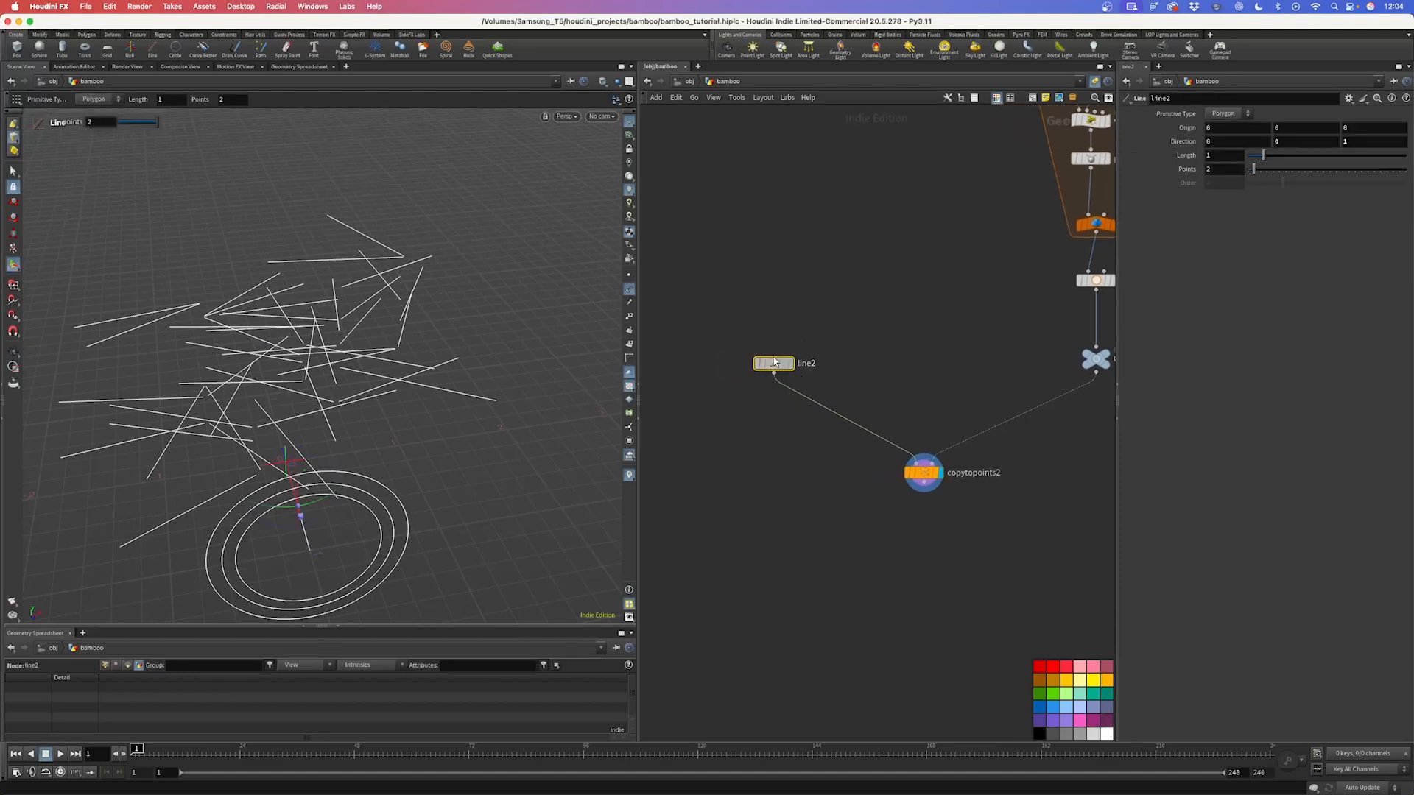
{"action": "left_click_drag", "start_coordinate": [773, 361], "coordinate": [733, 309]}
{"action": "left_click", "coordinate": [751, 311]}
{"action": "key", "text": "f"}
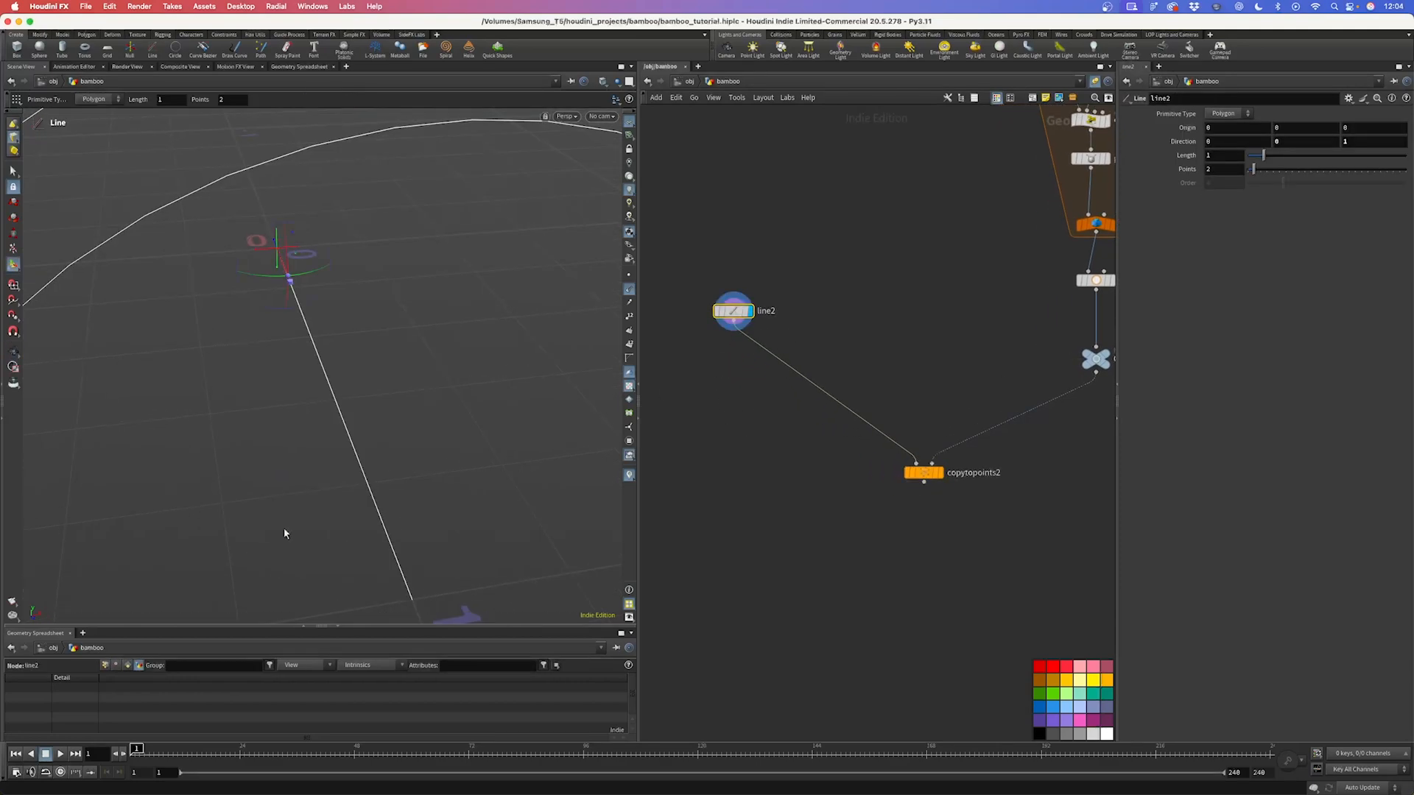
{"action": "key", "text": "Tab"}
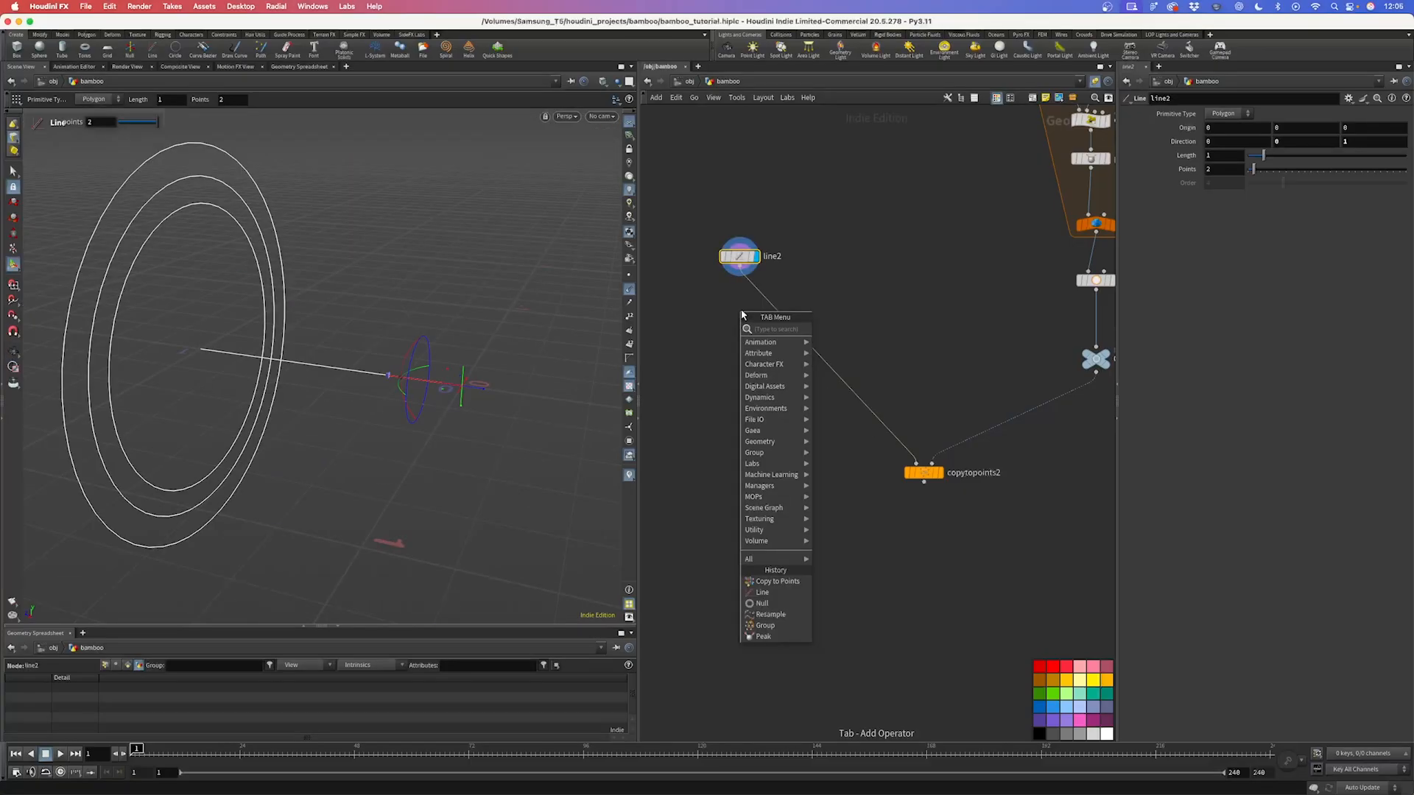
{"action": "type", "text": "resam"}
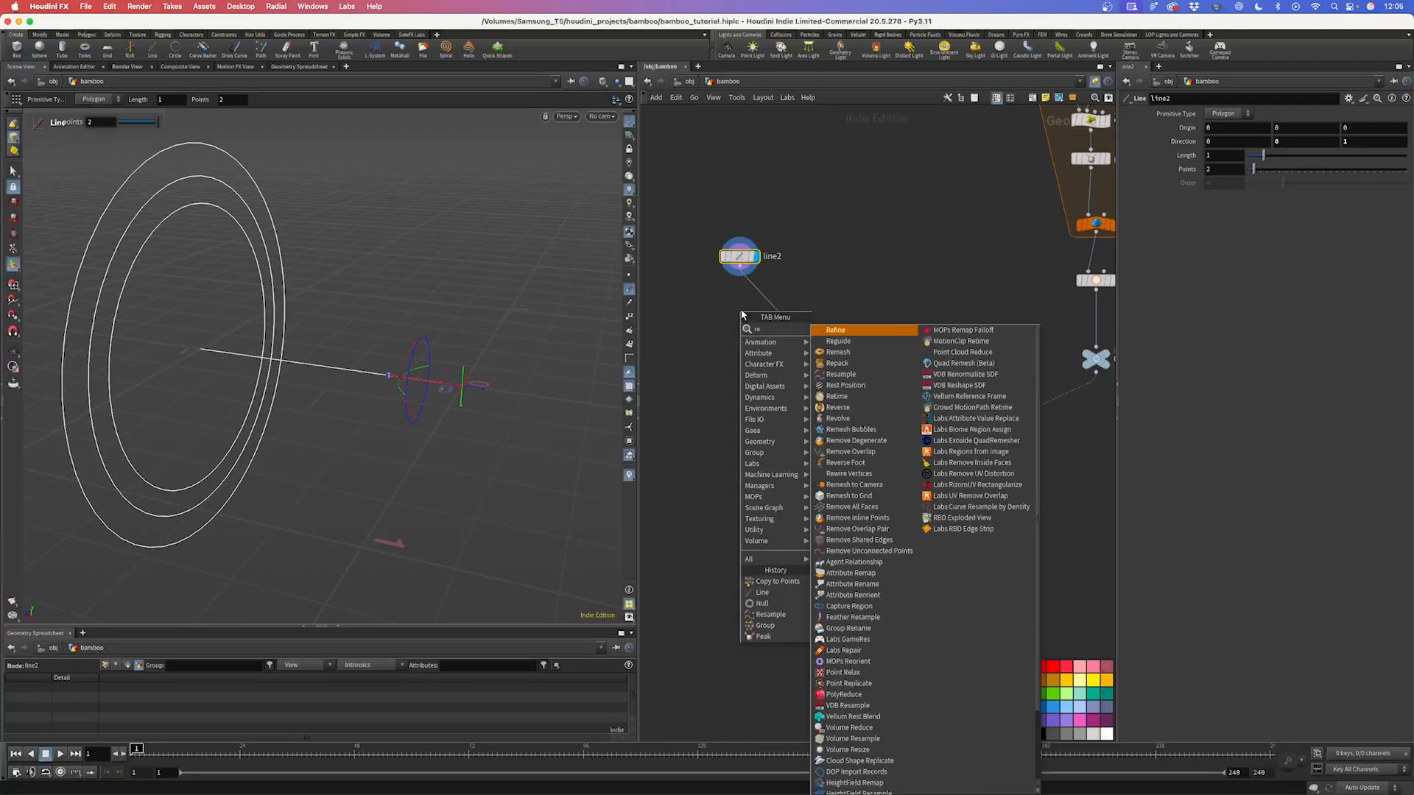
{"action": "key", "text": "Return"}
{"action": "key", "text": "Return"}
{"action": "left_click_drag", "start_coordinate": [337, 358], "coordinate": [383, 338], "text": "alt"}
{"action": "key", "text": "Return"}
Step: Enable resample3's Curve U Attribute output as curveu and insert a displayed Point VOP between resample3 and copytopoints2
{"action": "key", "text": "Tab"}
{"action": "type", "text": "point vop"}
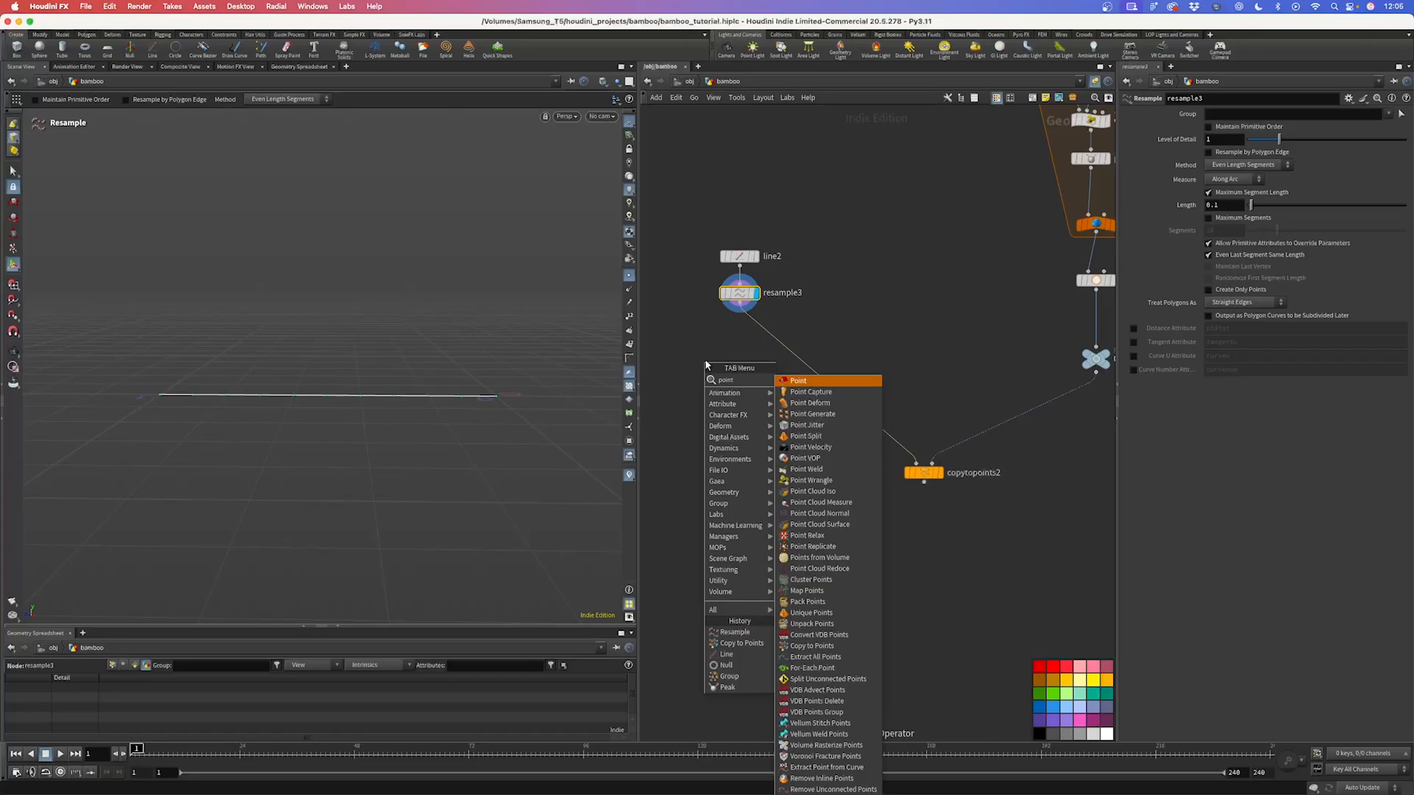
{"action": "key", "text": "Return"}
{"action": "key", "text": "Return"}
{"action": "left_click_drag", "start_coordinate": [705, 361], "coordinate": [733, 352]}
{"action": "left_click", "coordinate": [739, 293]}
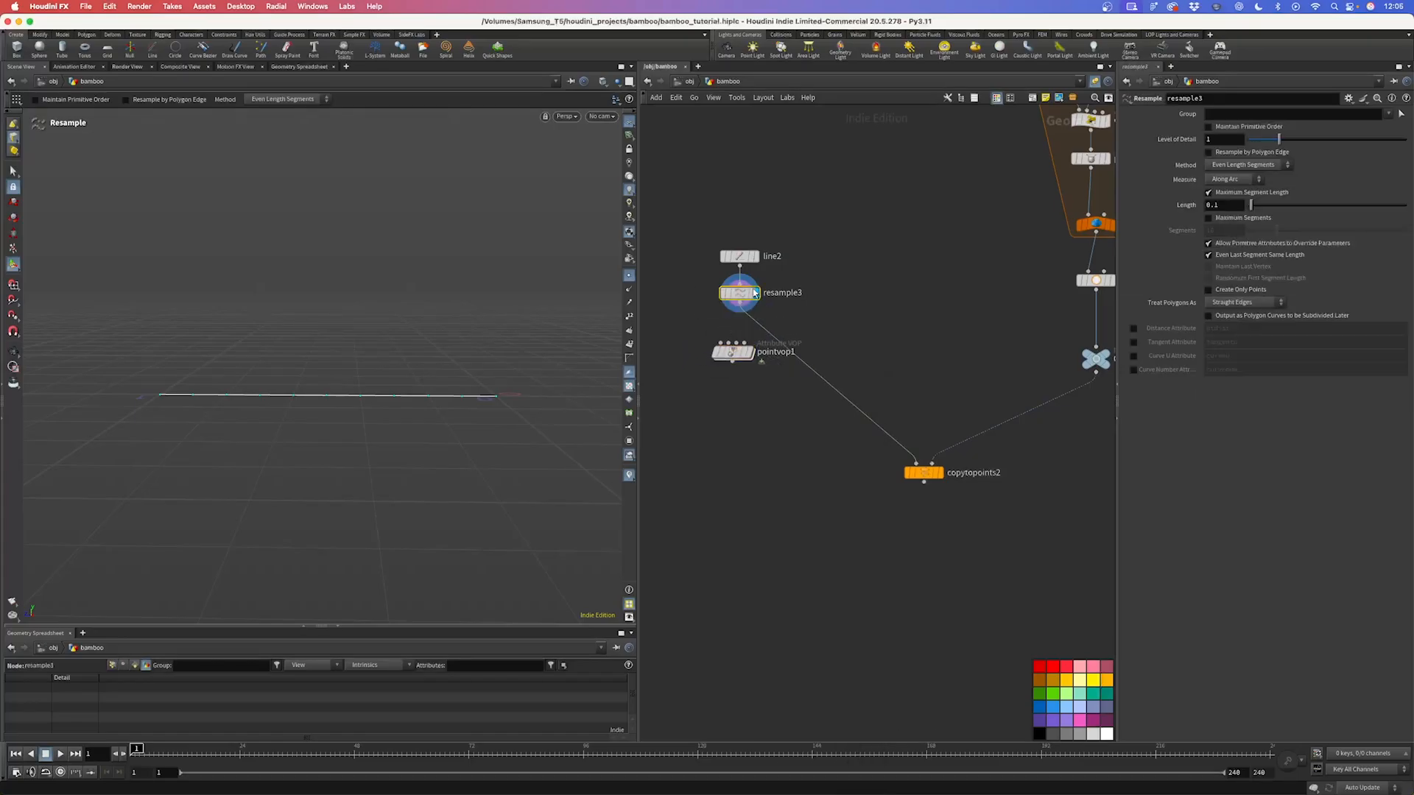
{"action": "left_click", "coordinate": [1134, 358]}
{"action": "left_click_drag", "start_coordinate": [740, 353], "coordinate": [747, 335]}
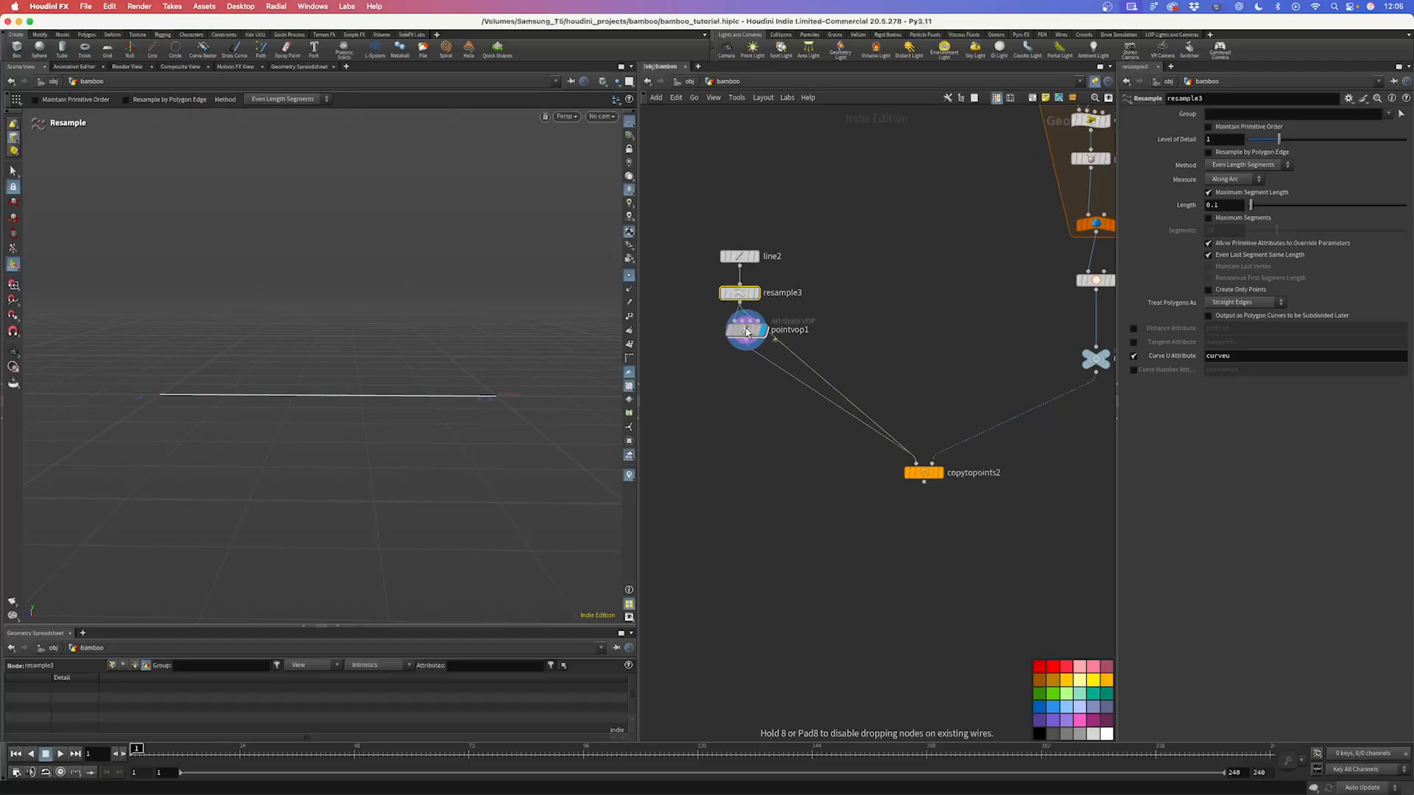
Step: Inside pointvop1, add a Bind node named curveu below the globals and move the output node farther away
{"action": "scroll", "coordinate": [741, 338], "scroll_direction": "up", "scroll_amount": 3}
{"action": "double_click", "coordinate": [740, 337]}
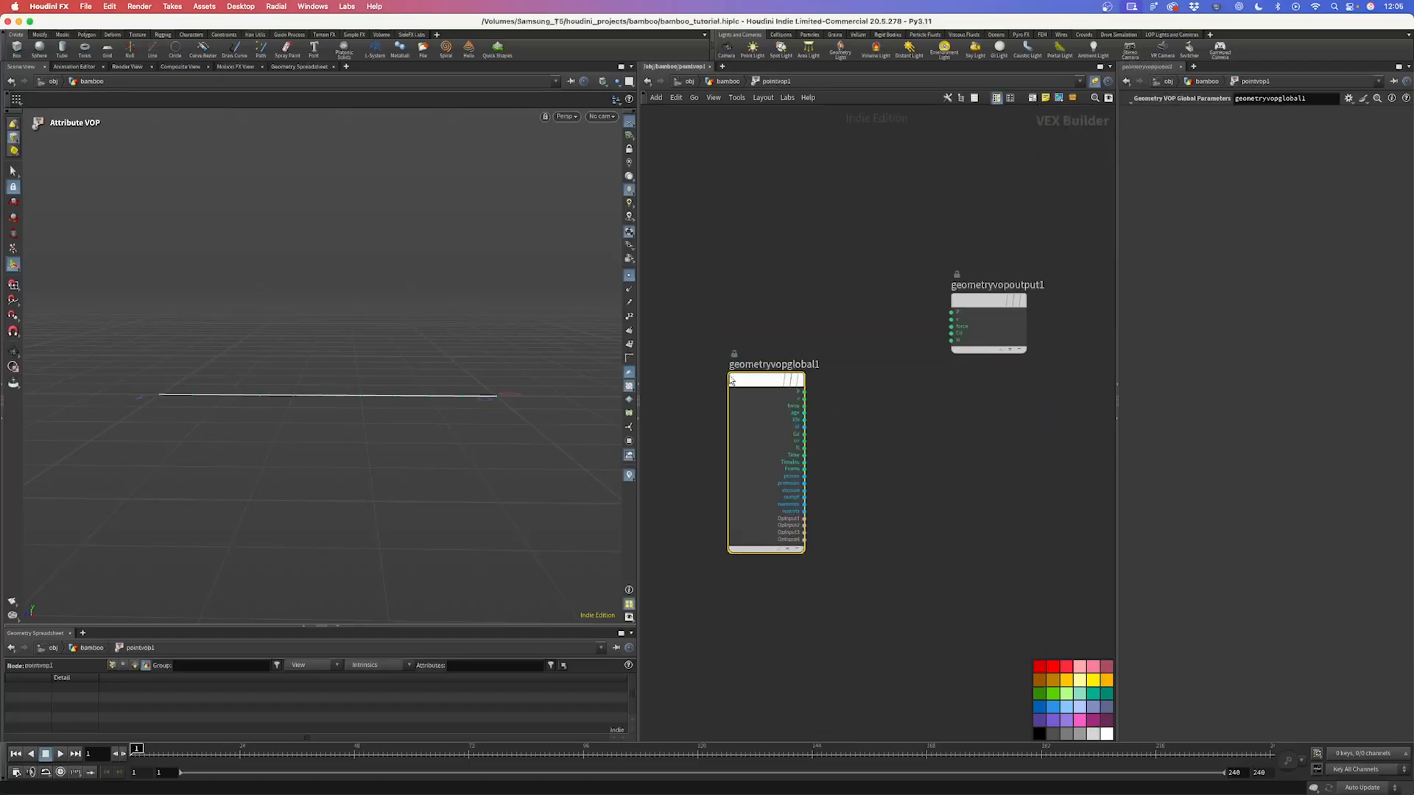
{"action": "key", "text": "Tab"}
{"action": "type", "text": "bind"}
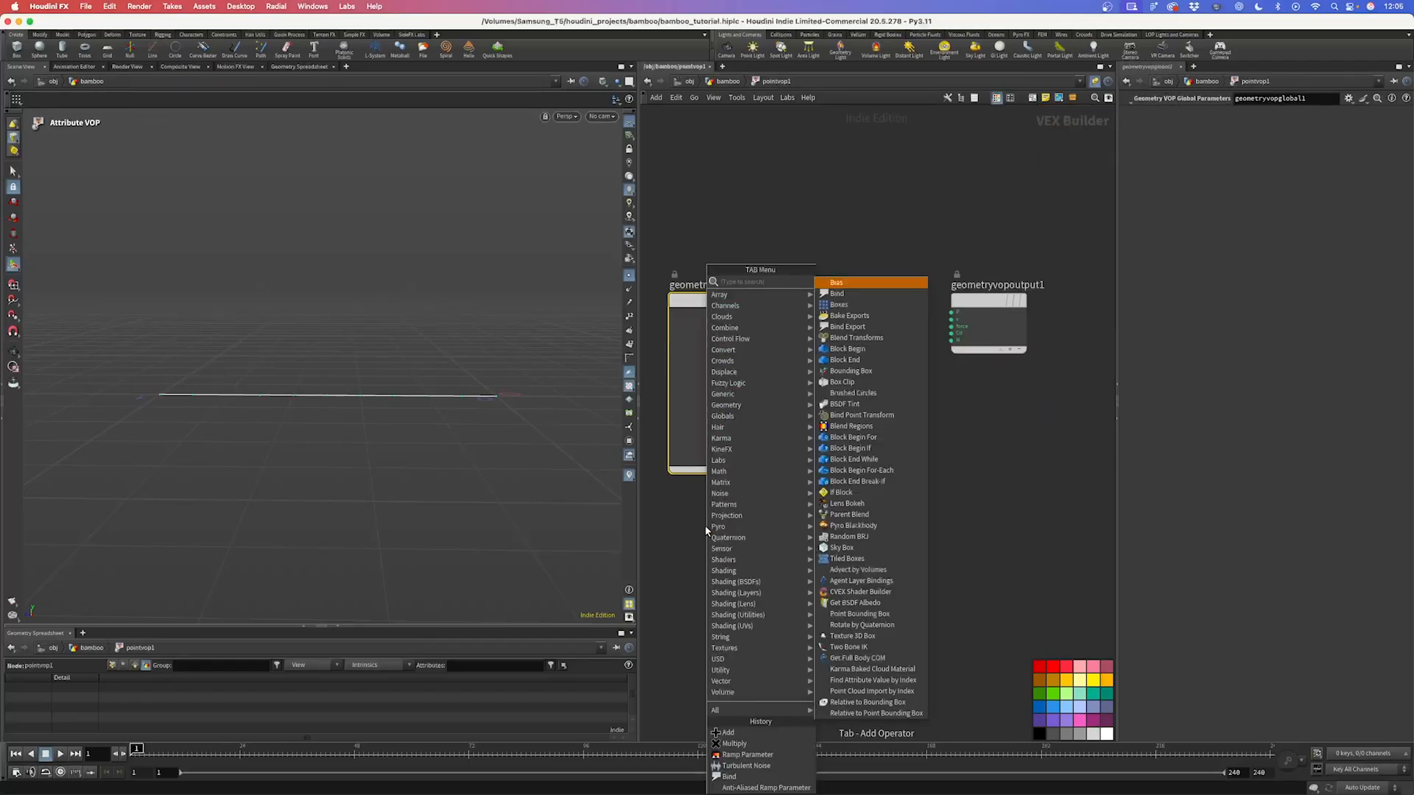
{"action": "key", "text": "Return"}
{"action": "double_click", "coordinate": [1238, 114]}
{"action": "type", "text": "curveu"}
{"action": "left_click", "coordinate": [832, 452]}
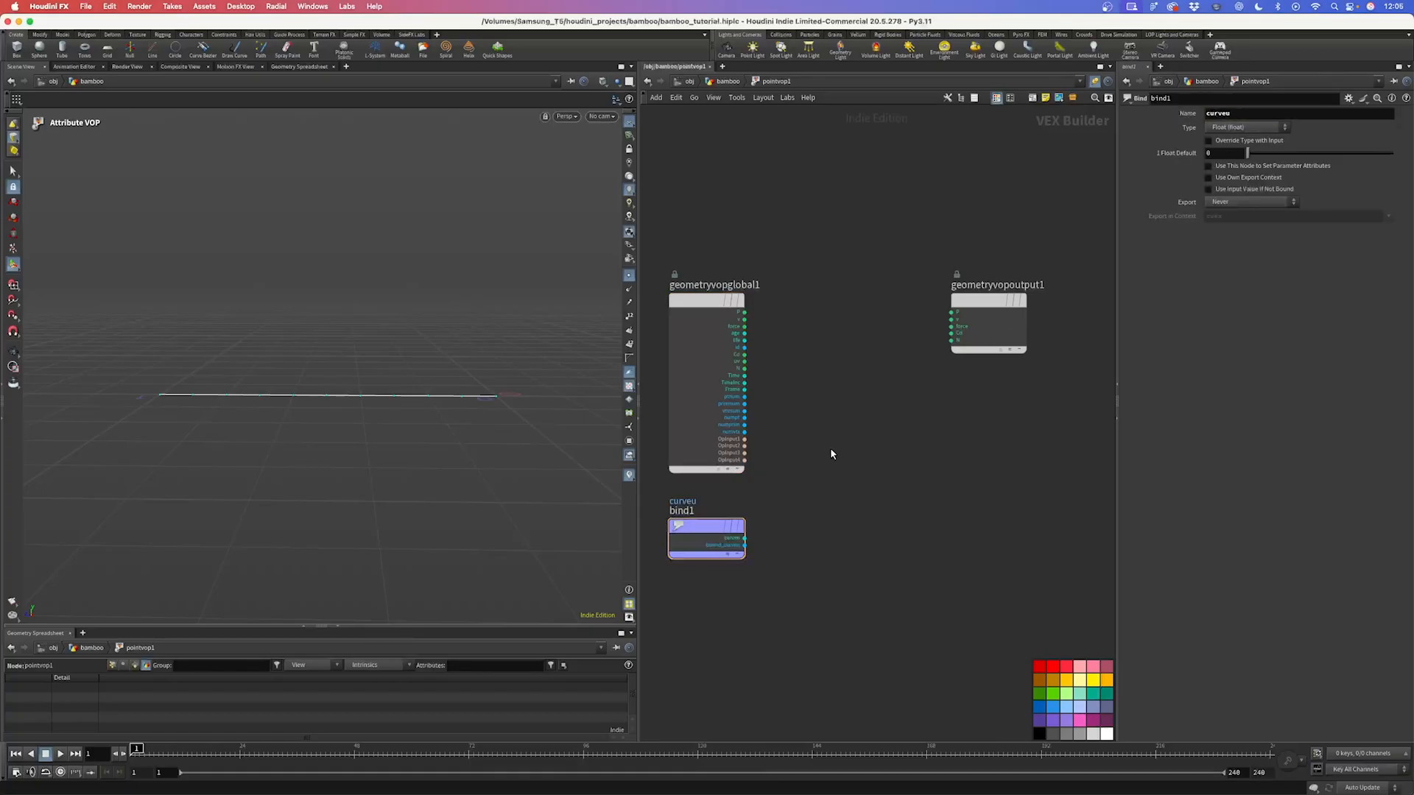
{"action": "middle_click_drag", "start_coordinate": [832, 453], "coordinate": [813, 454]}
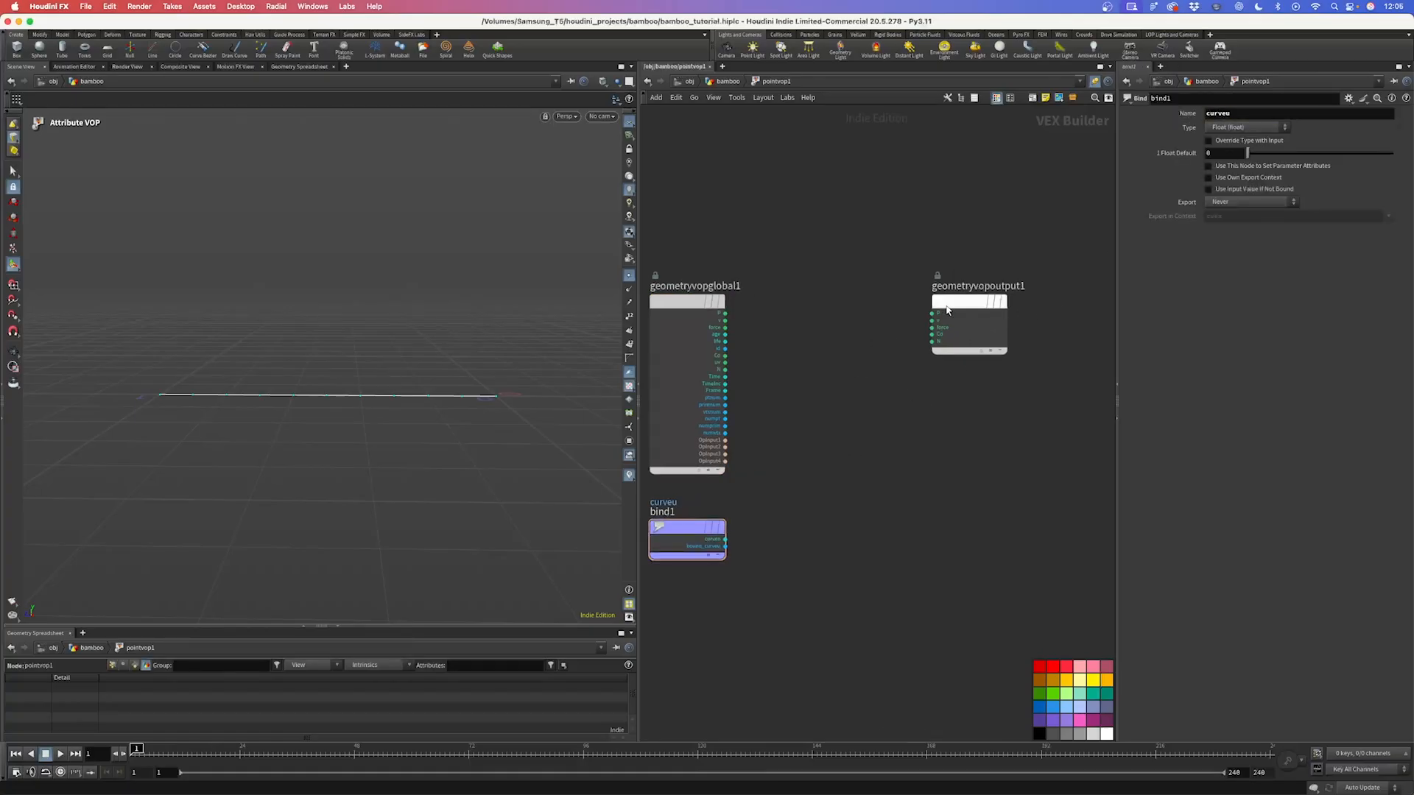
{"action": "left_click_drag", "start_coordinate": [946, 304], "coordinate": [983, 304]}
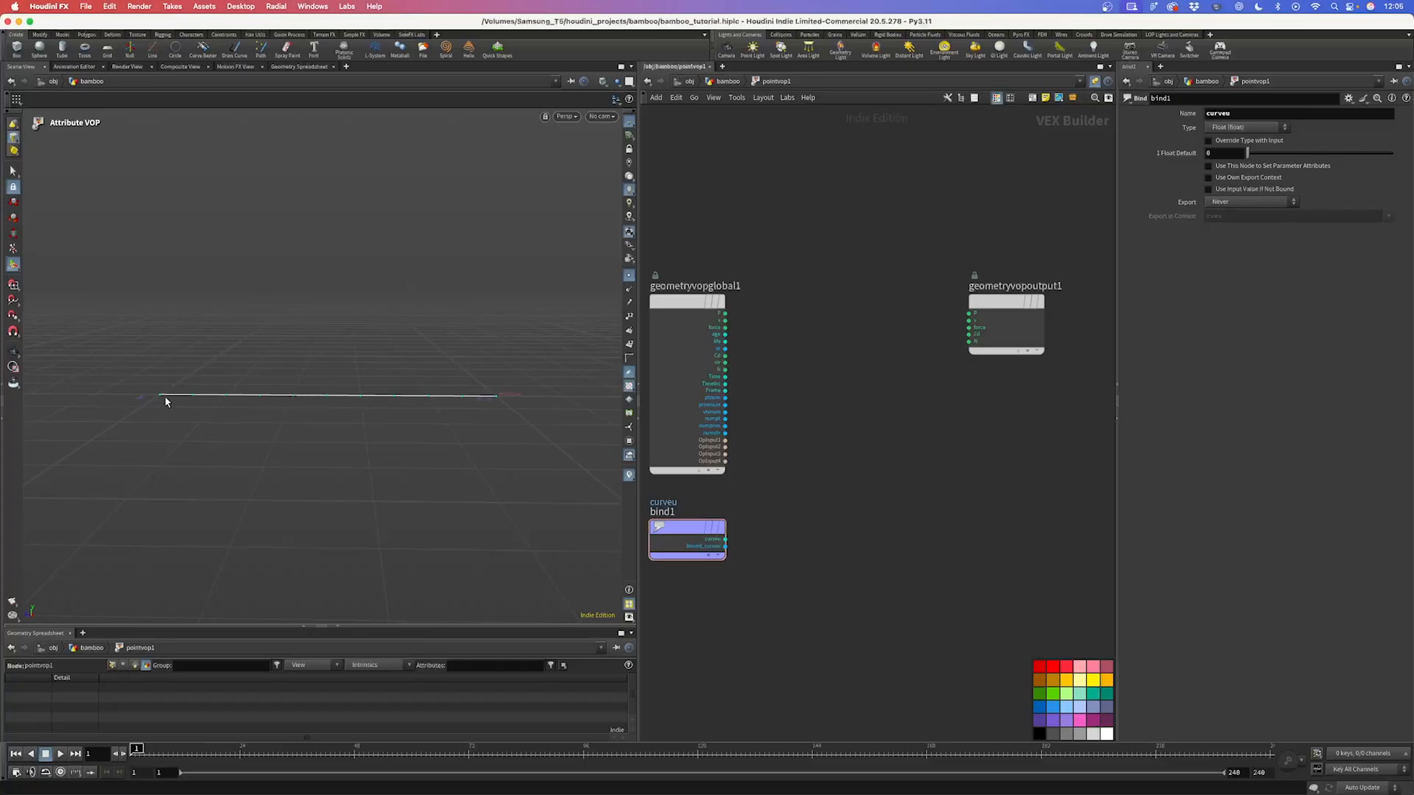
Step: Feed the global P into a new Vector to Float node to split the position into components
{"action": "left_click", "coordinate": [725, 313]}
{"action": "key", "text": "Tab"}
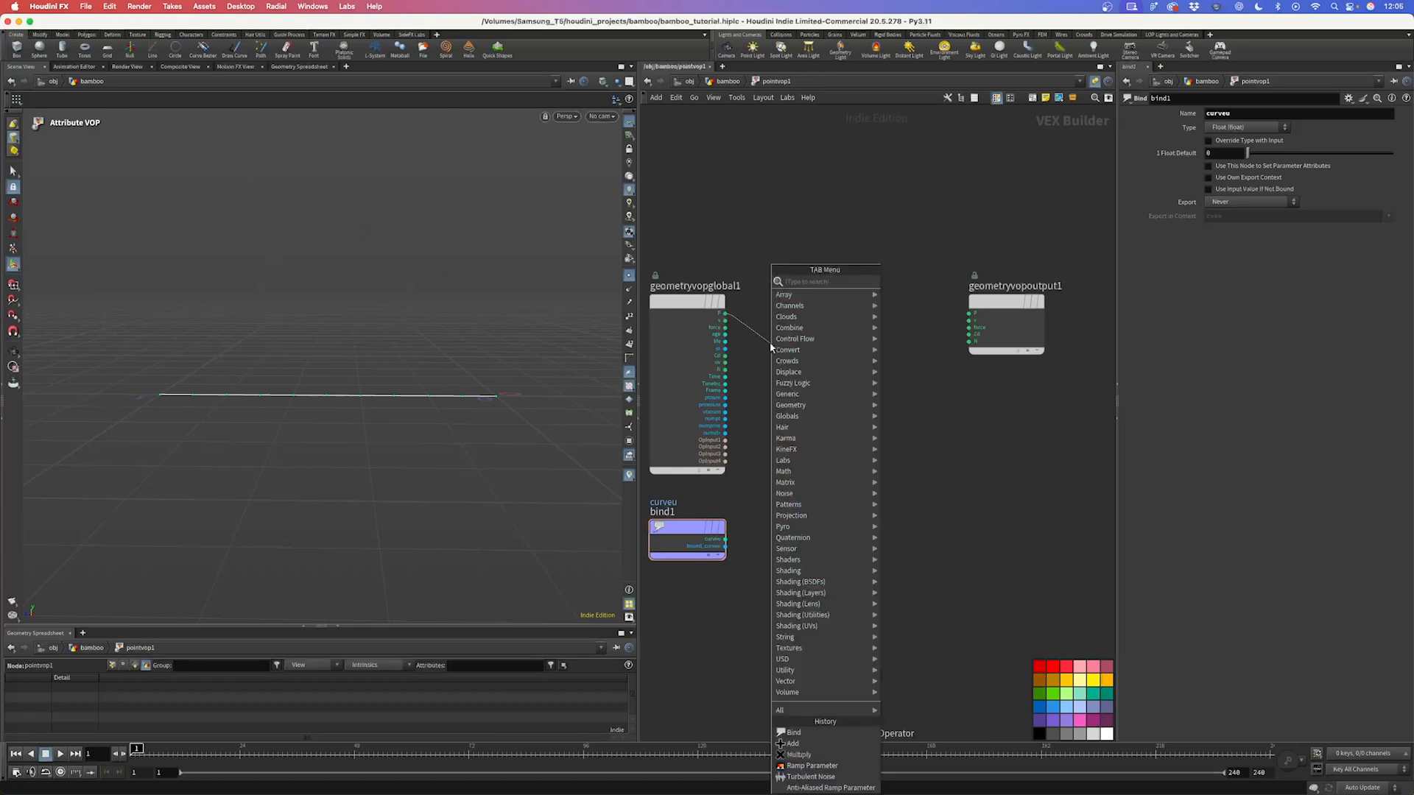
{"action": "type", "text": "vector"}
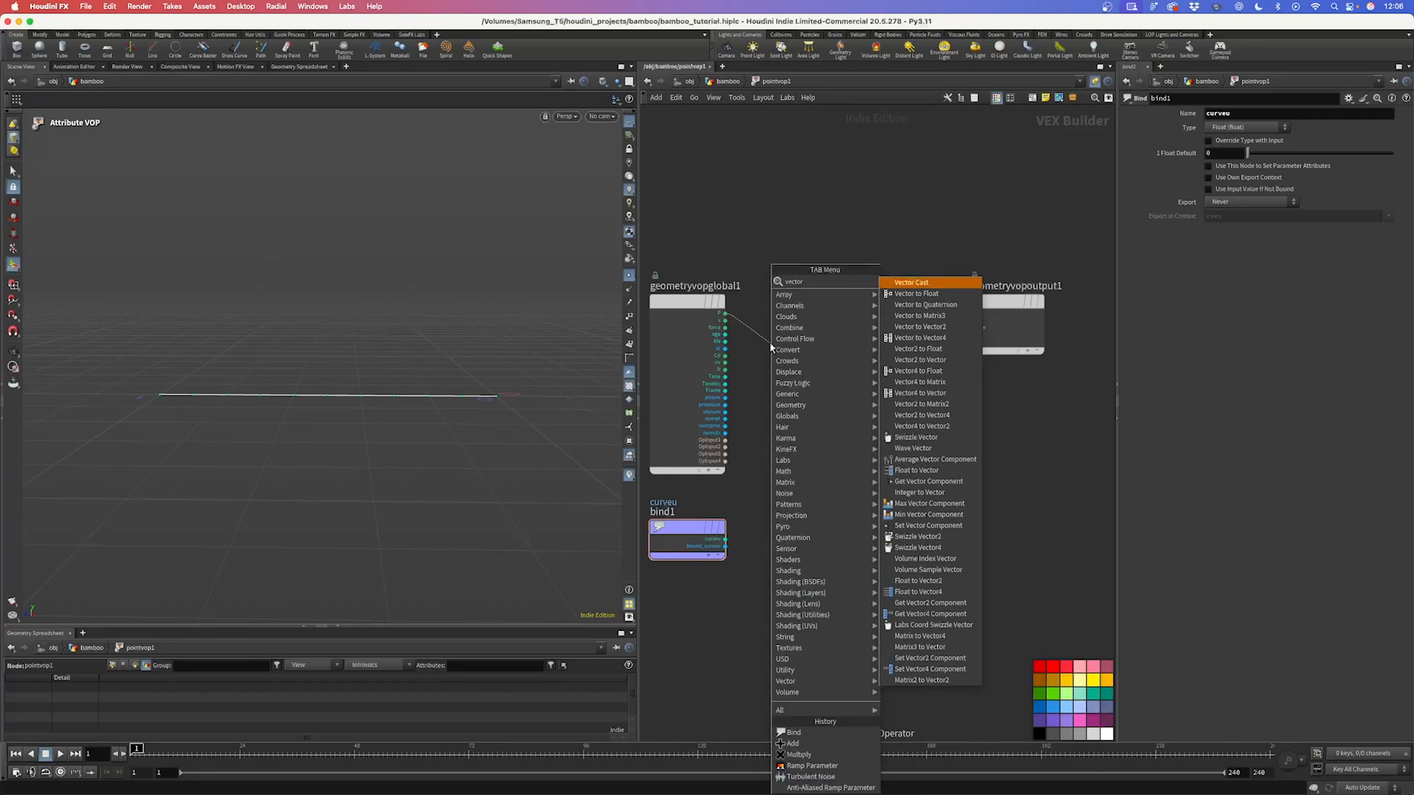
{"action": "key", "text": "Down"}
{"action": "key", "text": "Return"}
{"action": "left_click", "coordinate": [796, 350]}
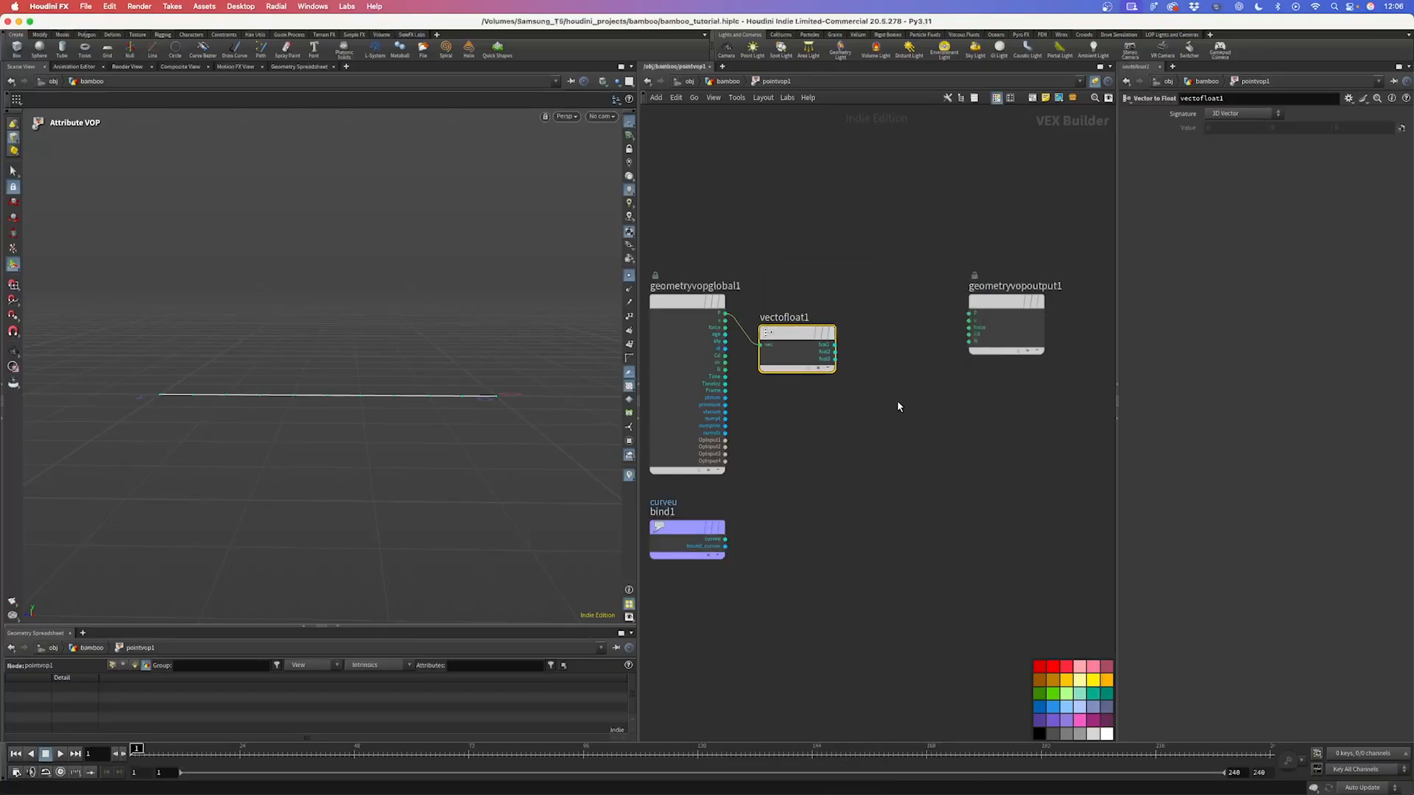
Step: Add a Float to Vector node, wire the first and third position components straight through, and connect its result to output P
{"action": "key", "text": "Tab"}
{"action": "type", "text": "float"}
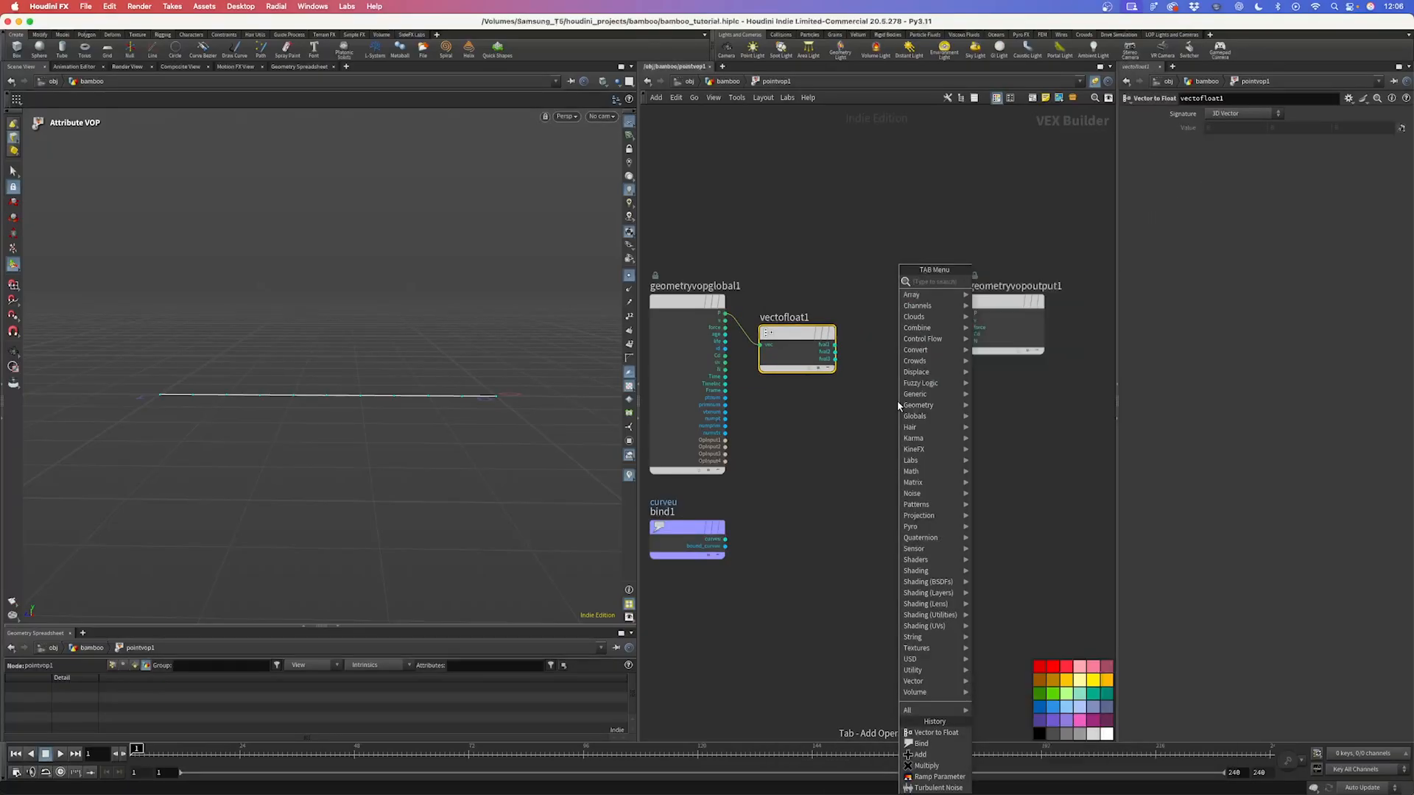
{"action": "type", "text": " to v"}
{"action": "key", "text": "Return"}
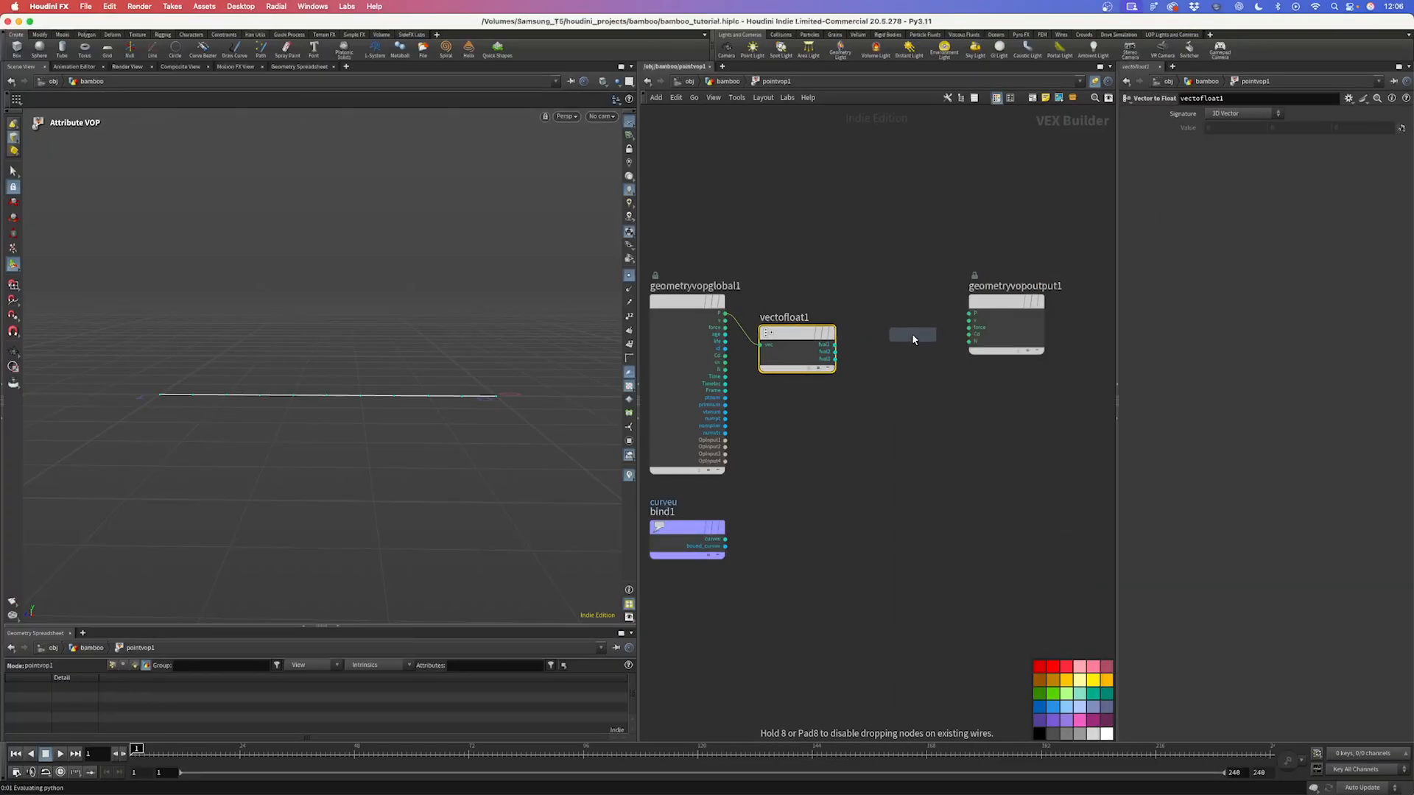
{"action": "left_click", "coordinate": [911, 334]}
{"action": "left_click_drag", "start_coordinate": [983, 306], "coordinate": [1027, 311]}
{"action": "left_click_drag", "start_coordinate": [913, 334], "coordinate": [934, 334]}
{"action": "left_click_drag", "start_coordinate": [835, 345], "coordinate": [898, 359]}
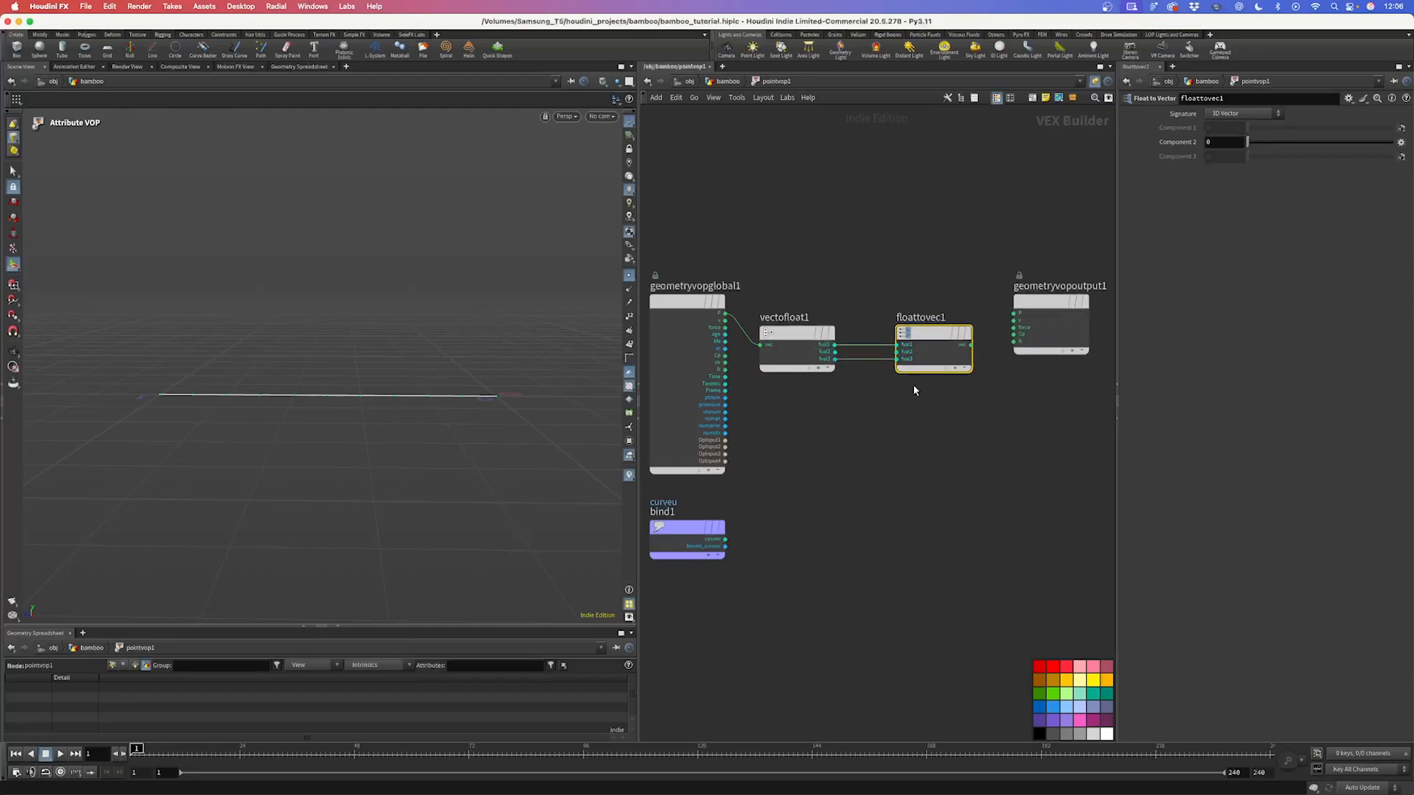
{"action": "left_click_drag", "start_coordinate": [971, 345], "coordinate": [1012, 317]}
Step: Add a Ramp Parameter driven by the curveu bind and set its ramp type to Spline Ramp (float)
{"action": "left_click_drag", "start_coordinate": [687, 534], "coordinate": [704, 529]}
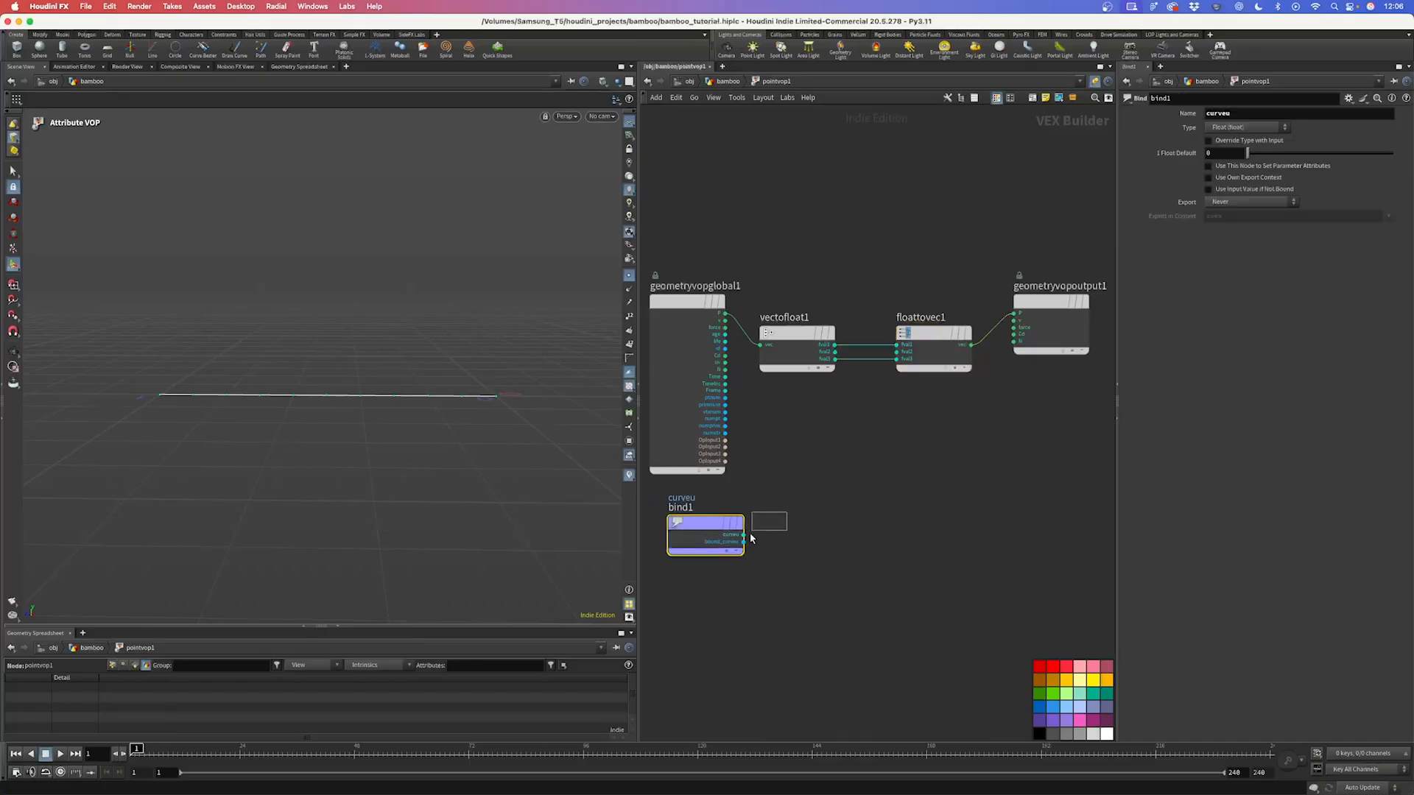
{"action": "key", "text": "Tab"}
{"action": "type", "text": "ramp"}
{"action": "key", "text": "Down"}
{"action": "key", "text": "Down"}
{"action": "key", "text": "Return"}
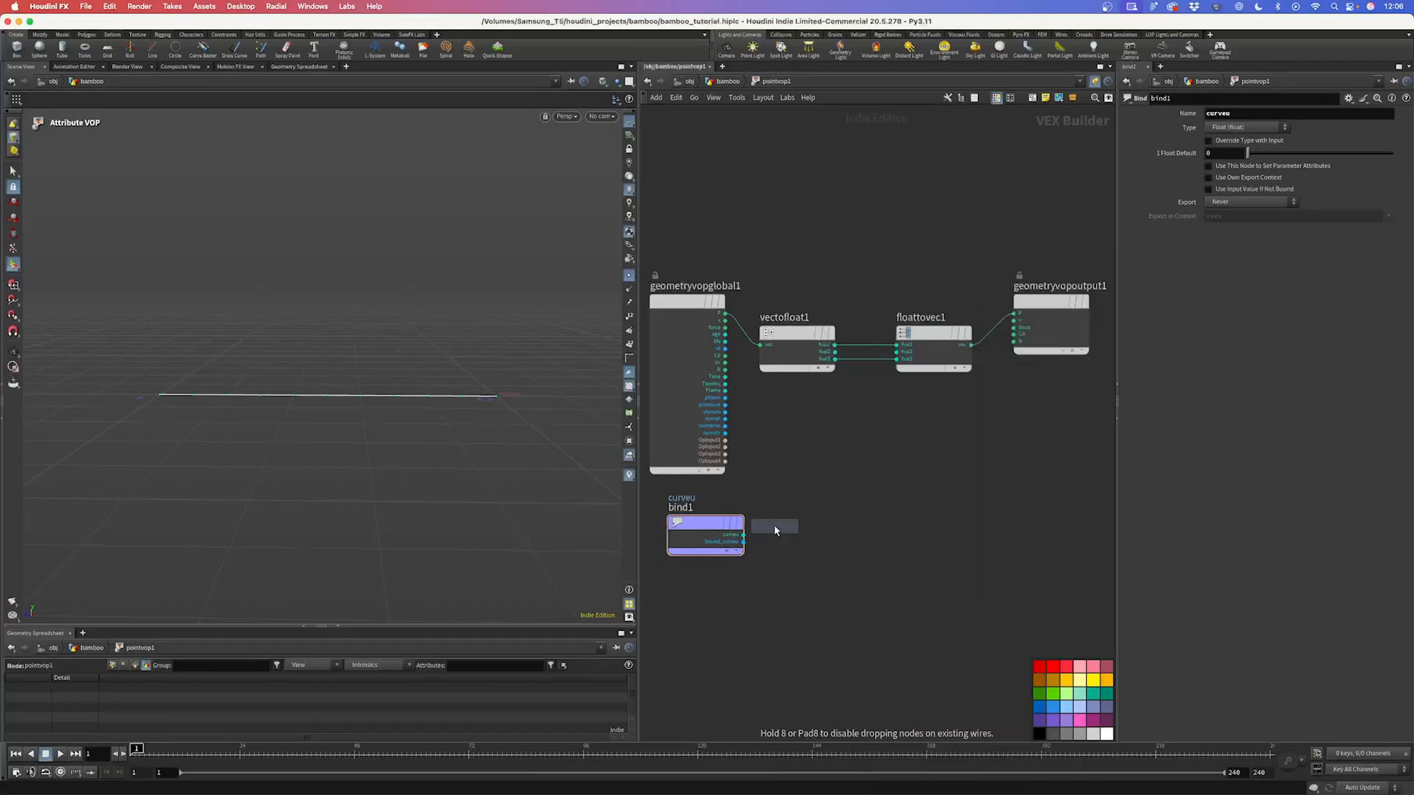
{"action": "left_click", "coordinate": [787, 527]}
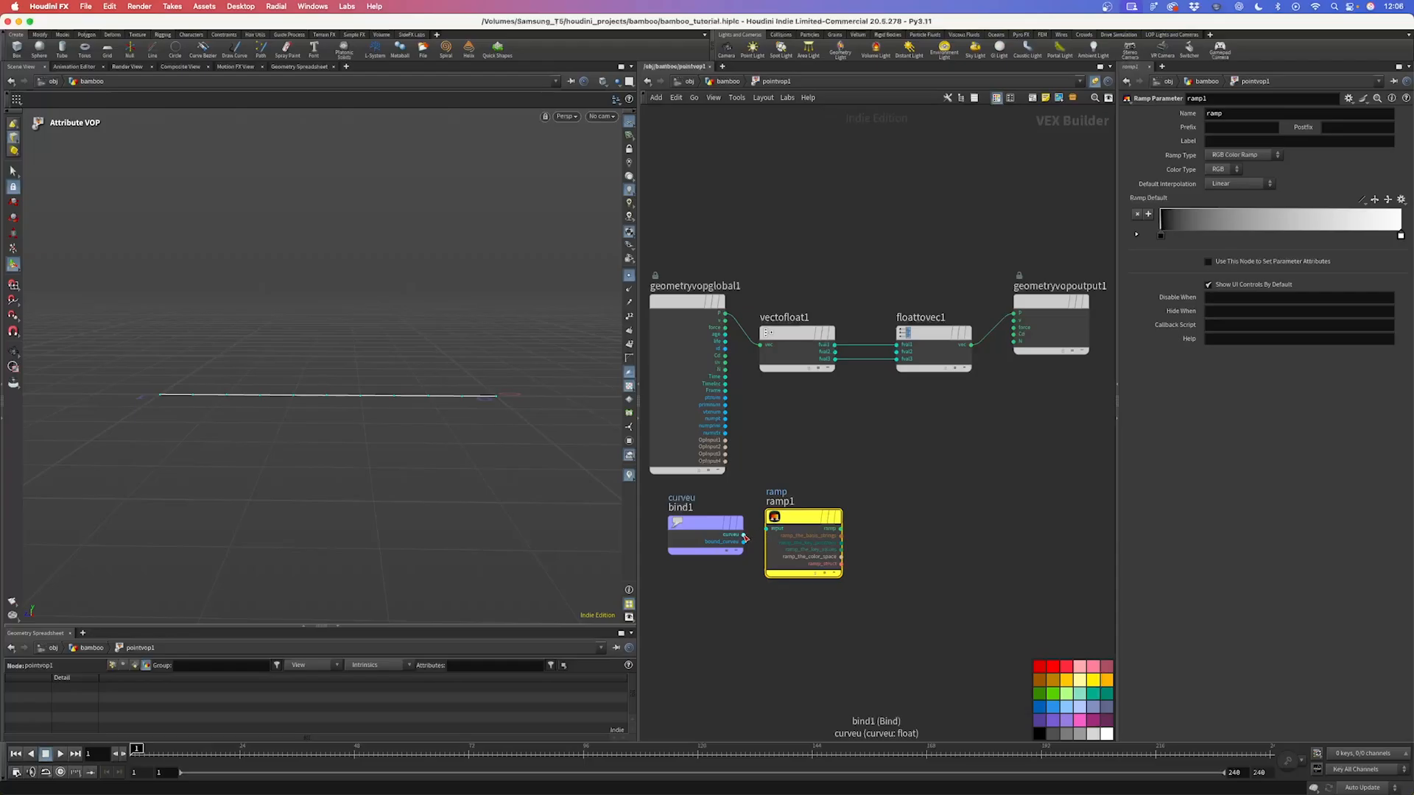
{"action": "left_click_drag", "start_coordinate": [786, 519], "coordinate": [780, 524]}
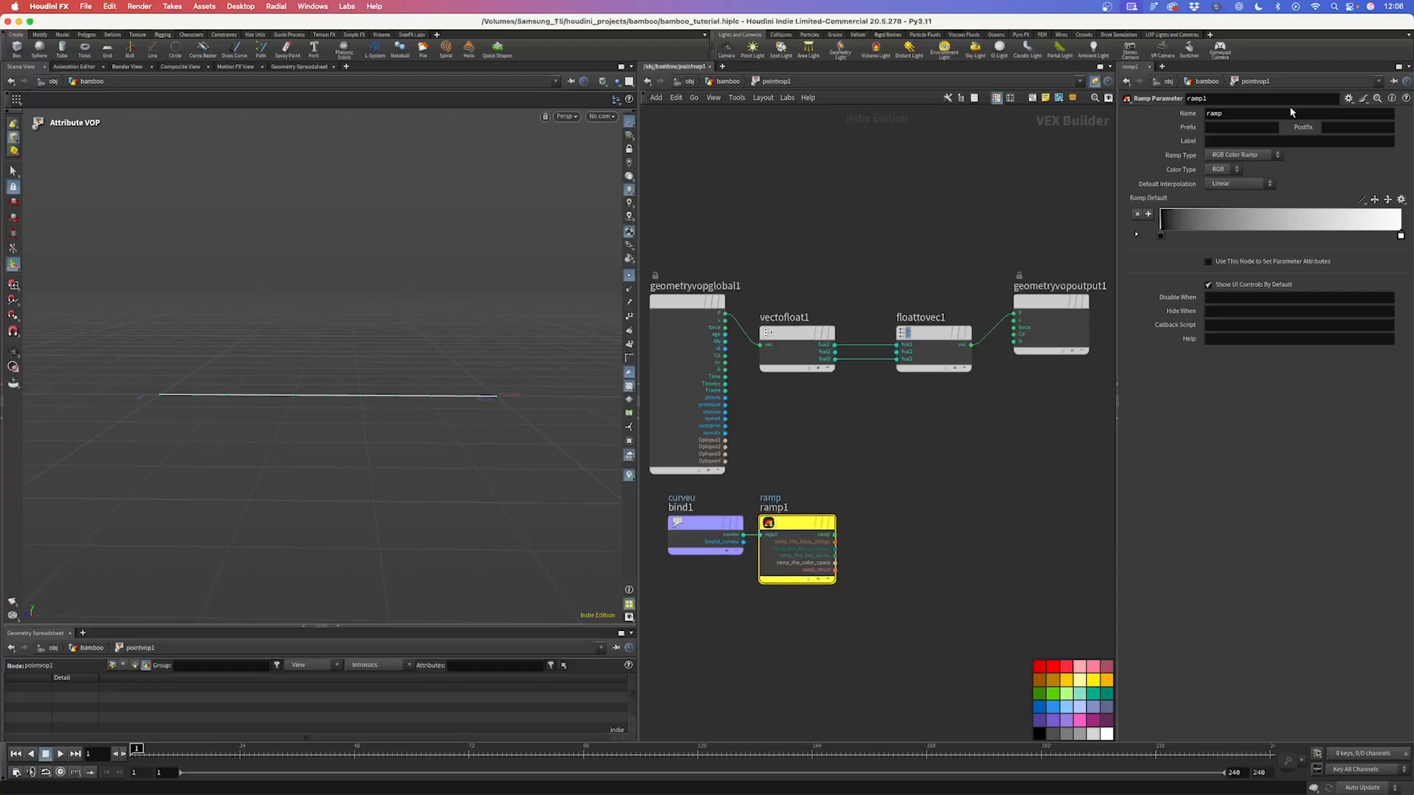
{"action": "left_click", "coordinate": [1243, 180]}
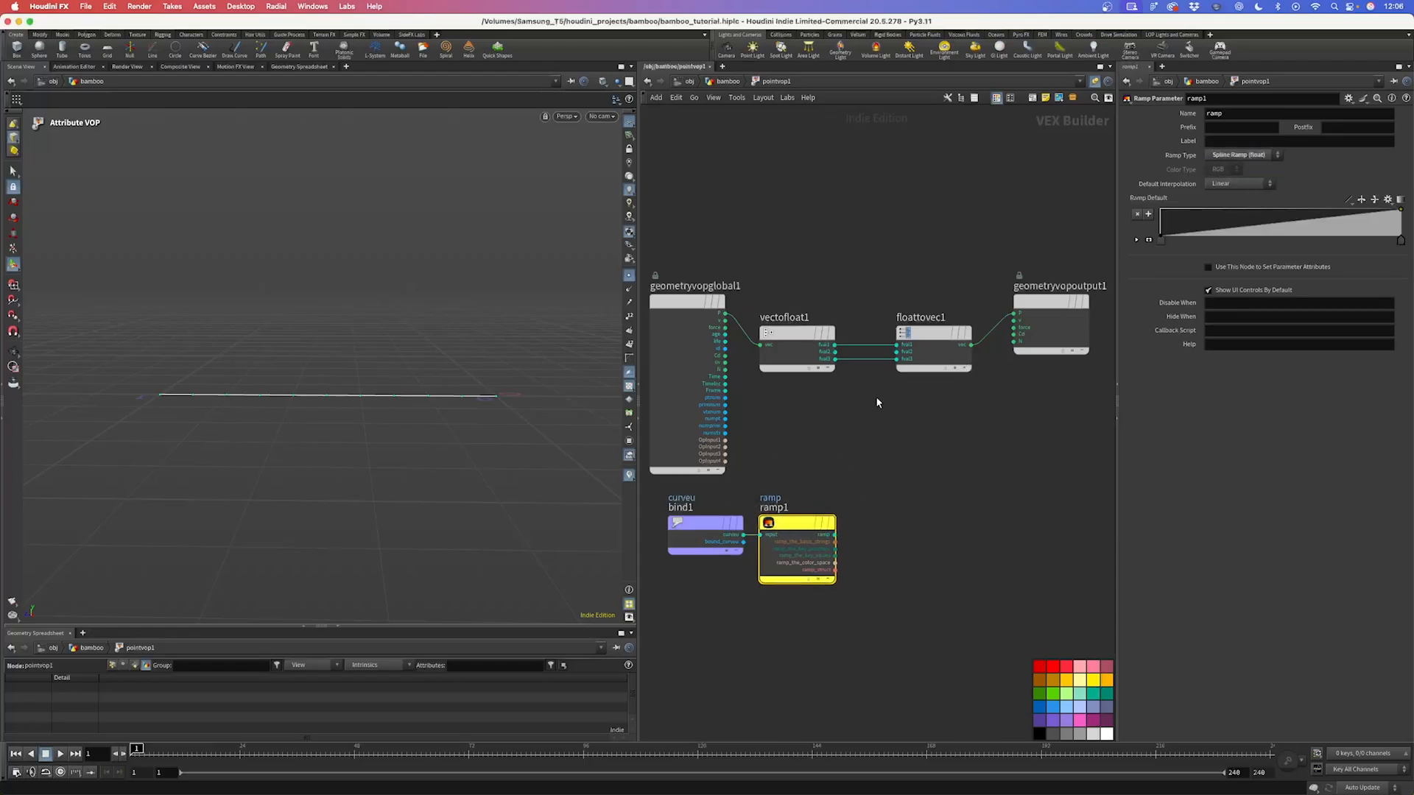
Step: Add the ramp value to the second position component with an Add node, feed floattovec1's second input, and leave the VOP network
{"action": "left_click_drag", "start_coordinate": [835, 358], "coordinate": [859, 426]}
{"action": "type", "text": "add"}
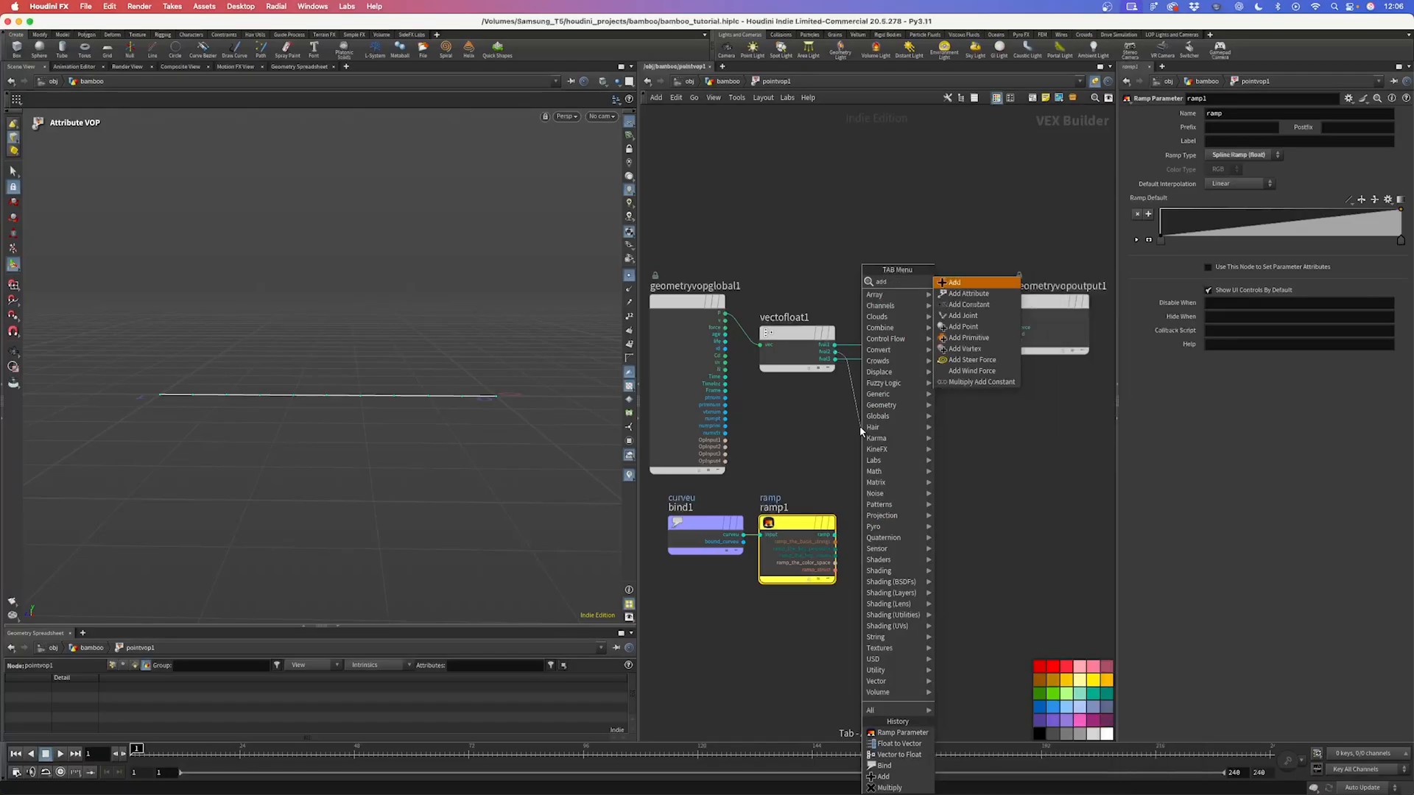
{"action": "key", "text": "Return"}
{"action": "left_click_drag", "start_coordinate": [834, 533], "coordinate": [899, 427]}
{"action": "middle_click_drag", "start_coordinate": [984, 405], "coordinate": [826, 416]}
{"action": "left_click_drag", "start_coordinate": [957, 393], "coordinate": [777, 325]}
{"action": "left_click_drag", "start_coordinate": [781, 344], "coordinate": [872, 343]}
{"action": "left_click", "coordinate": [838, 411]}
{"action": "left_click_drag", "start_coordinate": [777, 442], "coordinate": [778, 426]}
{"action": "left_click_drag", "start_coordinate": [783, 427], "coordinate": [824, 373]}
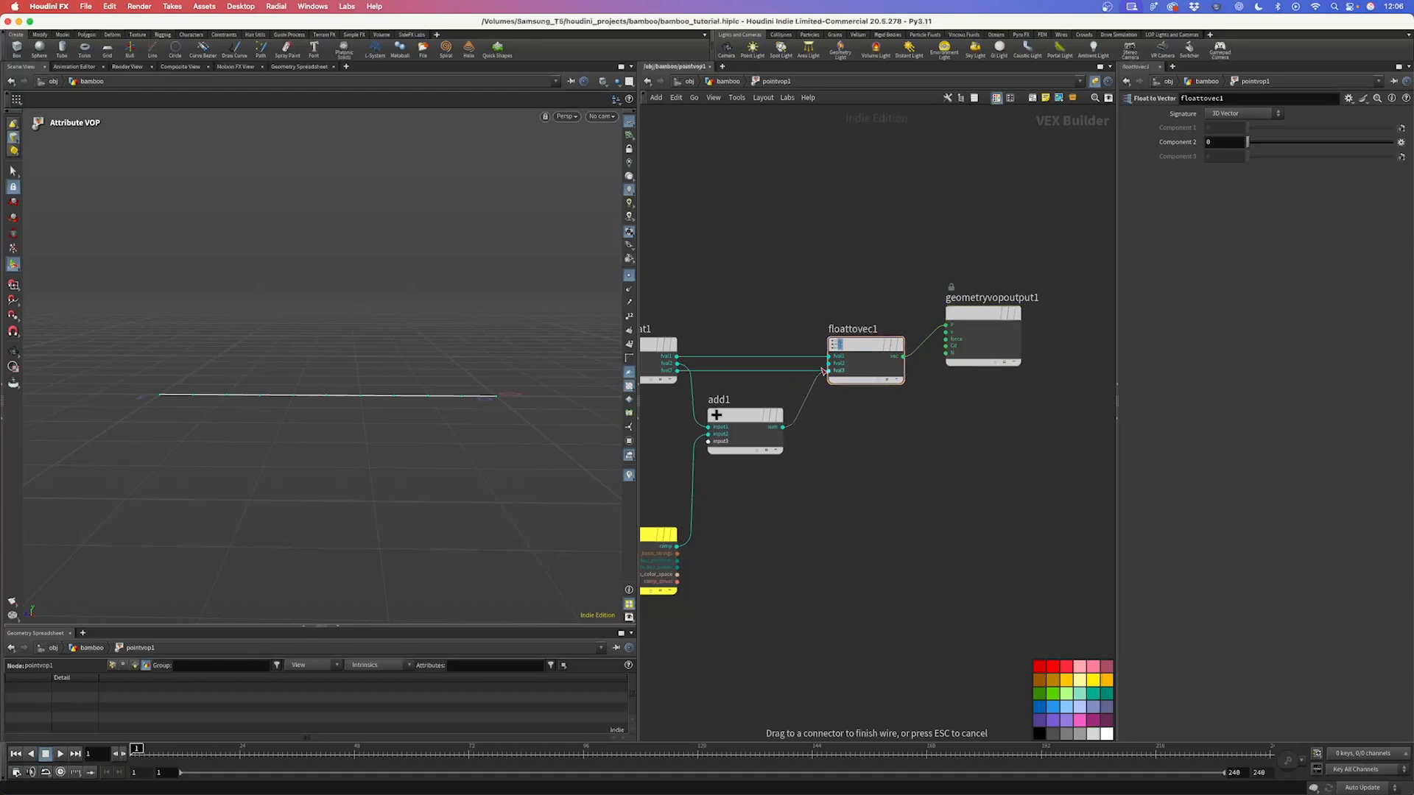
{"action": "left_click", "coordinate": [825, 364]}
{"action": "key", "text": "u"}
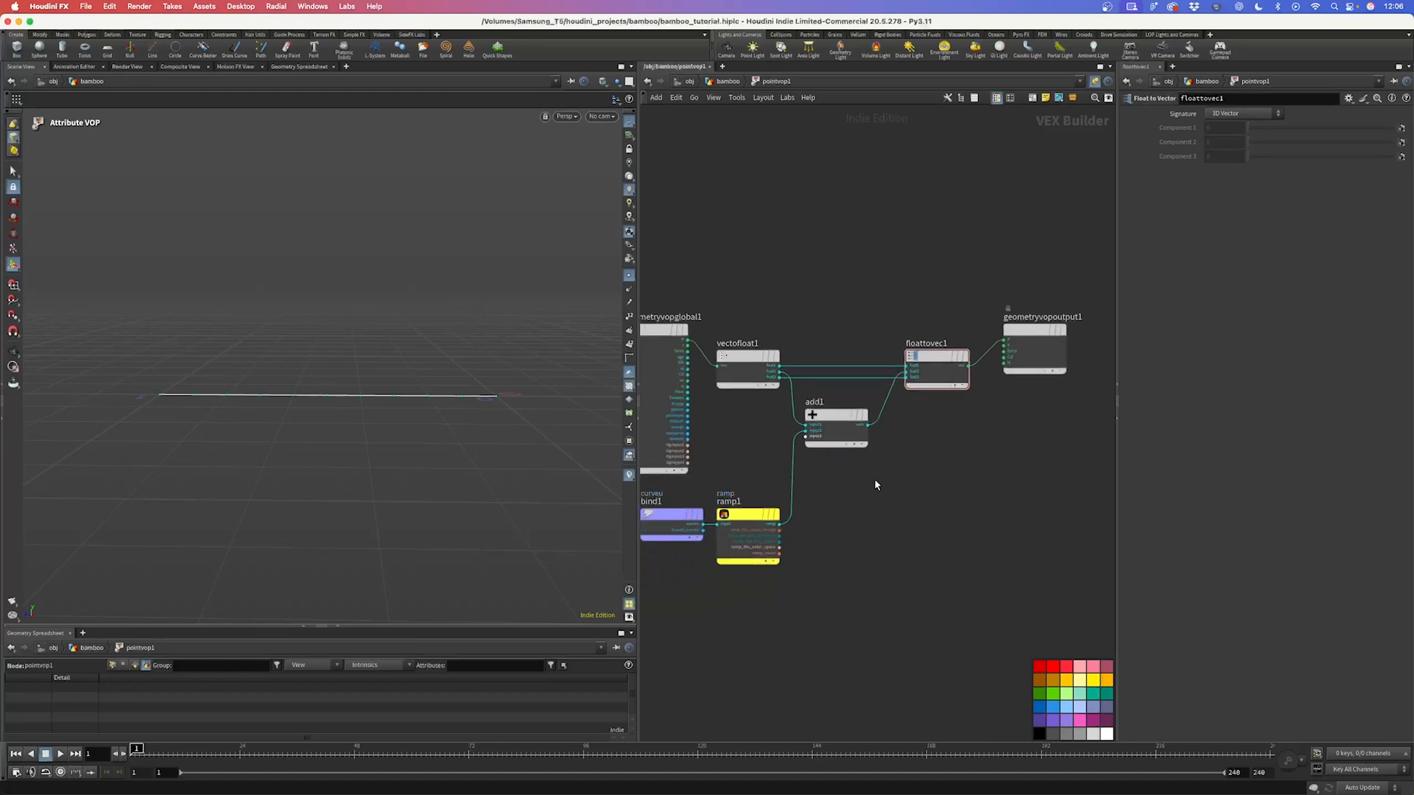
Step: Set pointvop1's ramp end points to B-Spline and add an intermediate point at about position 0.93, value 0.125
{"action": "middle_click_drag", "start_coordinate": [1017, 411], "coordinate": [847, 395]}
{"action": "left_click_drag", "start_coordinate": [1401, 345], "coordinate": [1313, 351]}
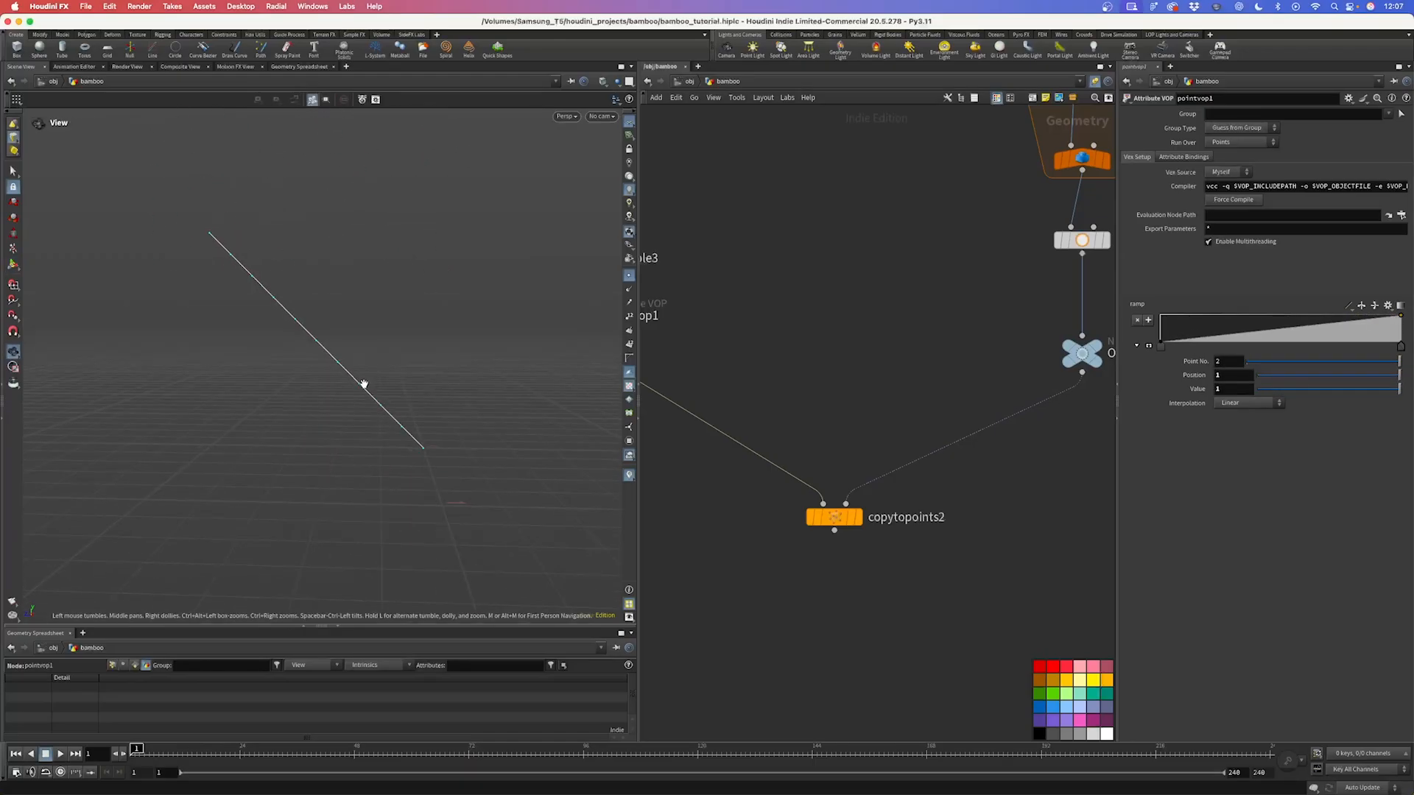
{"action": "left_click", "coordinate": [1245, 403]}
{"action": "left_click", "coordinate": [1245, 470]}
{"action": "left_click", "coordinate": [1162, 346]}
{"action": "left_click", "coordinate": [1244, 403]}
{"action": "left_click", "coordinate": [1242, 470]}
{"action": "left_click", "coordinate": [1310, 335]}
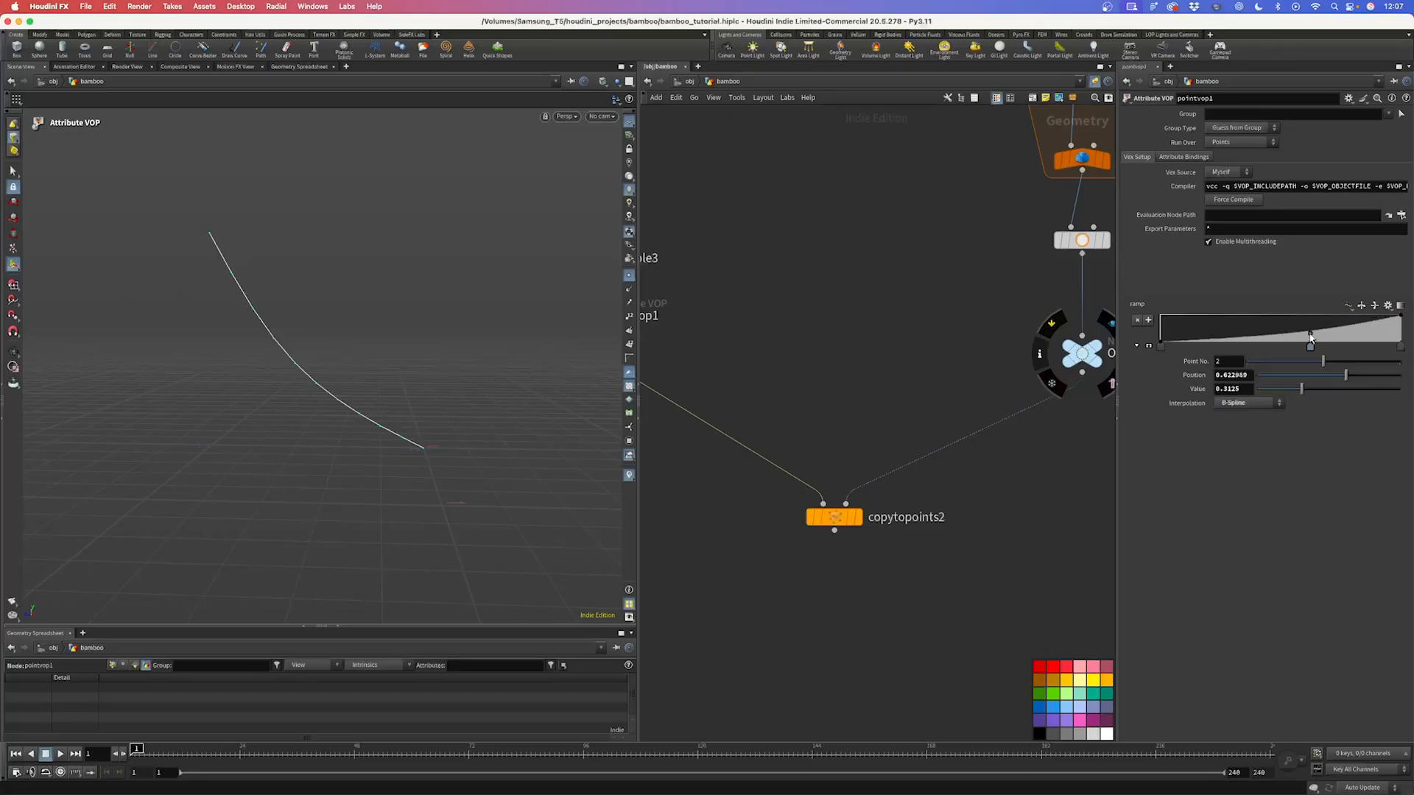
{"action": "left_click_drag", "start_coordinate": [1310, 337], "coordinate": [1378, 354]}
Step: Set line2's length to 0.45
{"action": "middle_click_drag", "start_coordinate": [886, 343], "coordinate": [993, 400]}
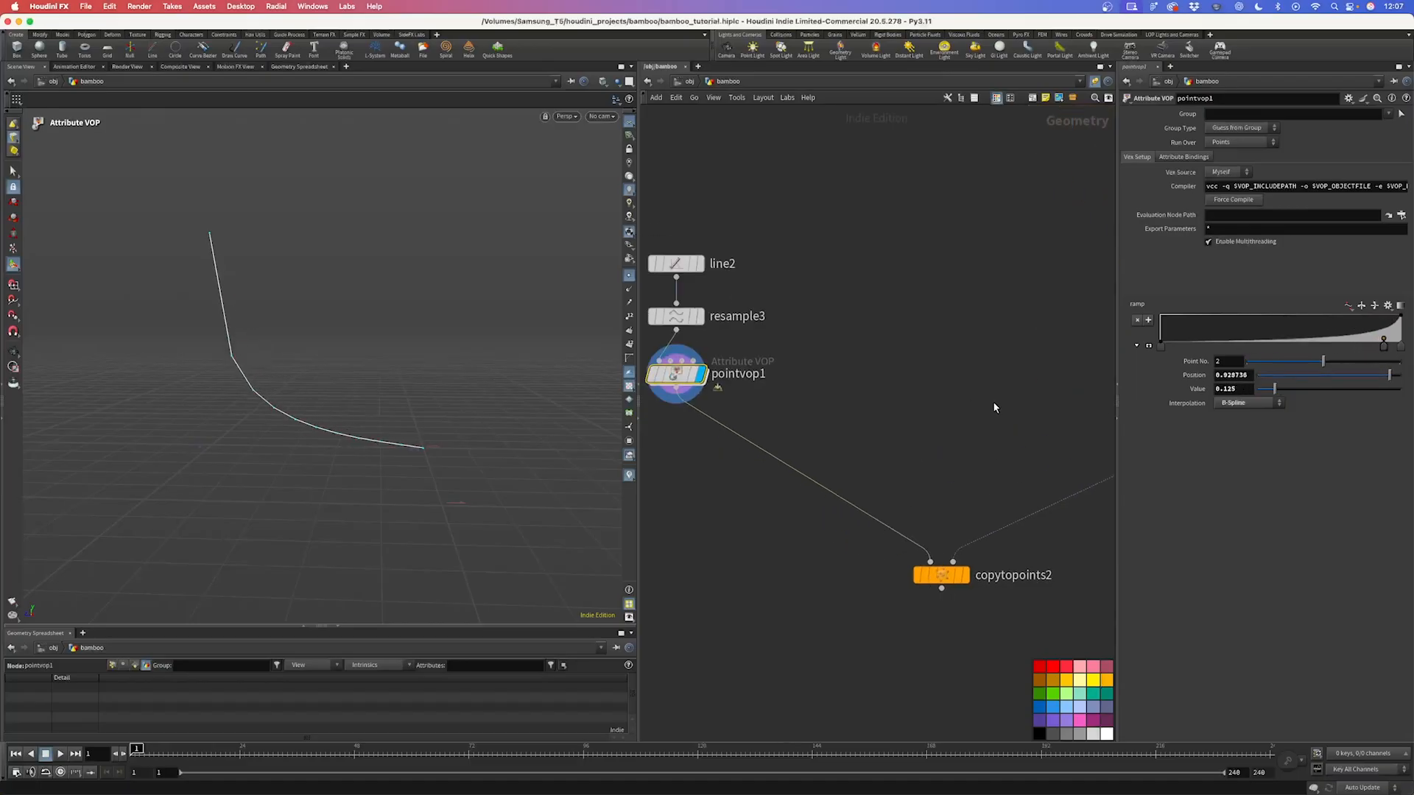
{"action": "scroll", "coordinate": [958, 387], "scroll_direction": "down", "scroll_amount": 2}
{"action": "left_click", "coordinate": [720, 289]}
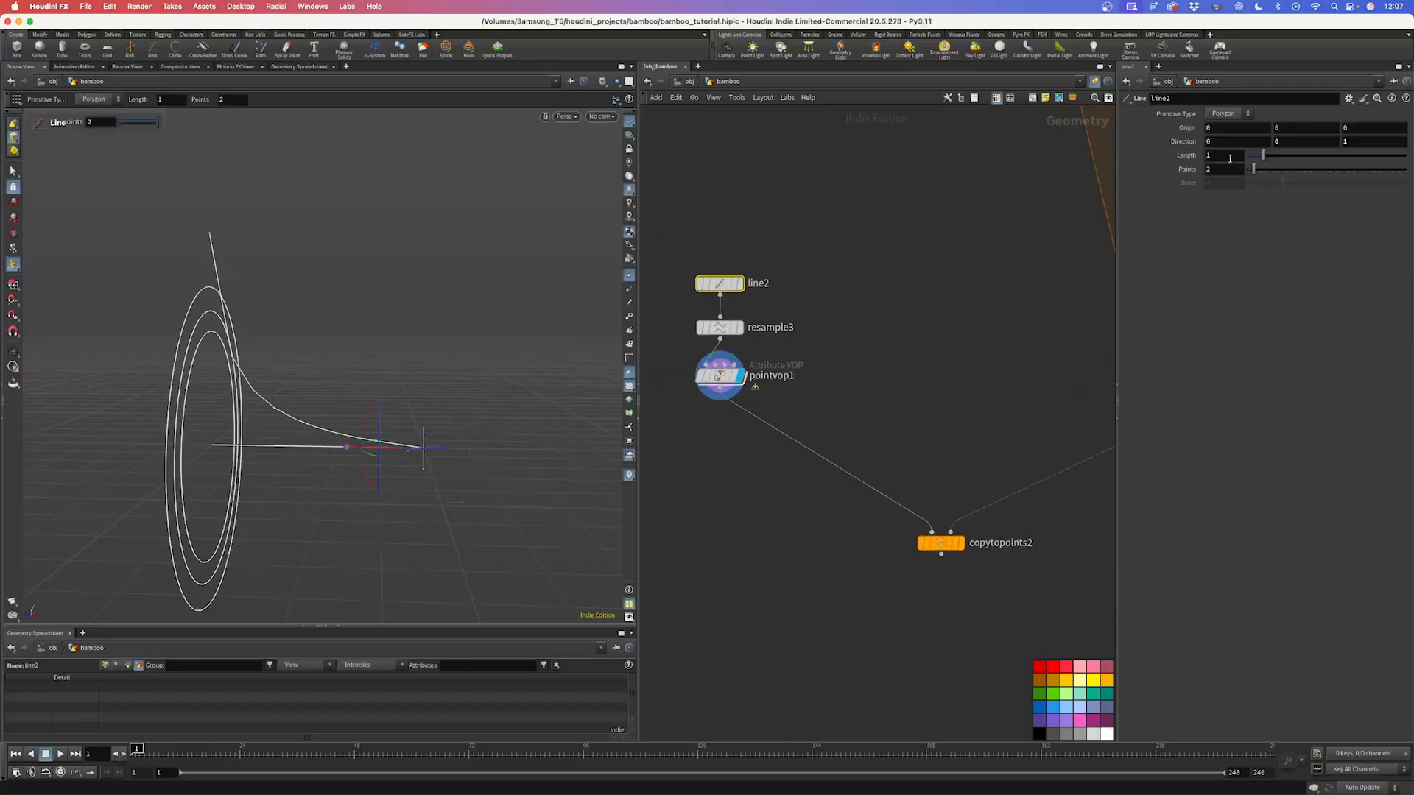
{"action": "left_click_drag", "start_coordinate": [1263, 159], "coordinate": [1256, 158]}
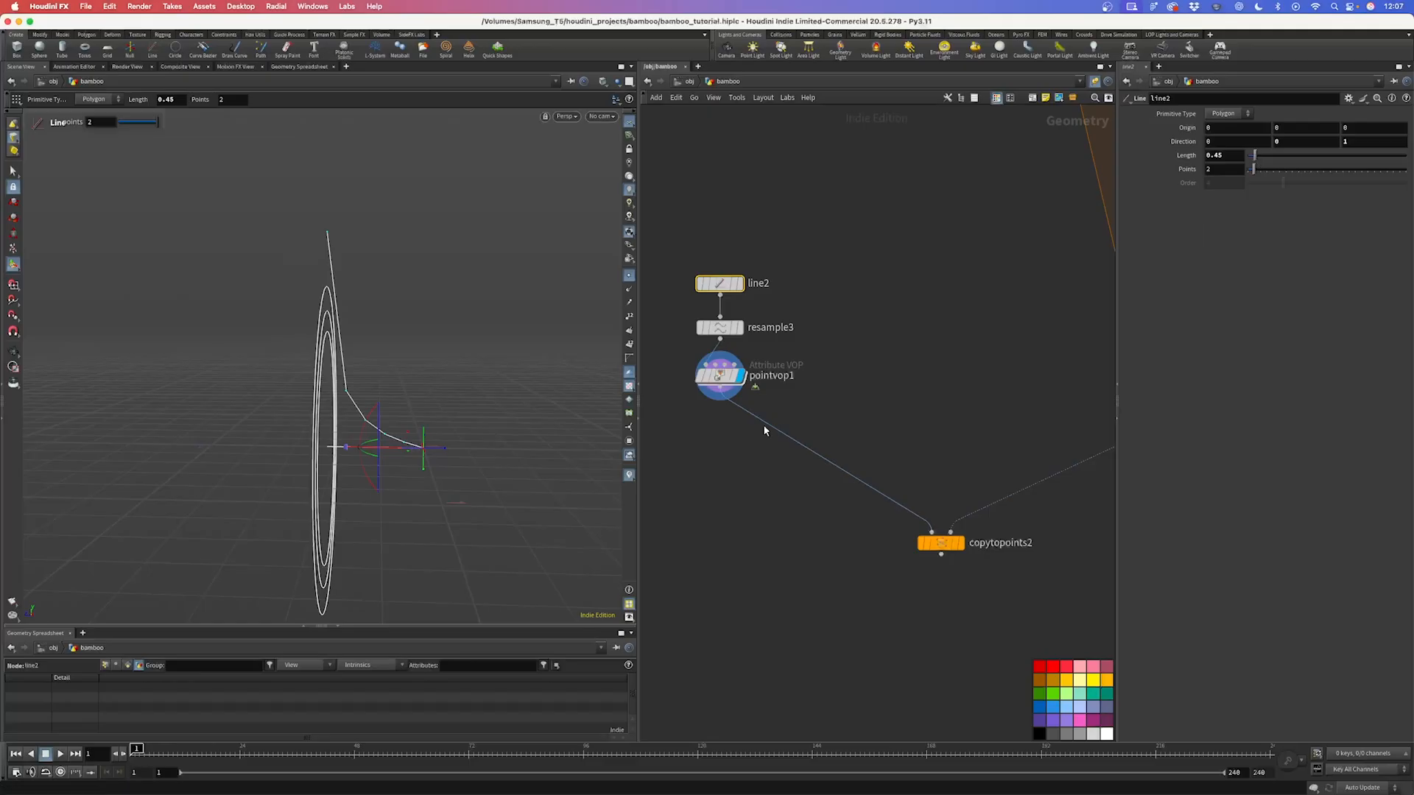
Step: Insert a displayed Resample node after pointvop1 and set it to treat polygons as Subdivision Curves
{"action": "key", "text": "Tab"}
{"action": "type", "text": "resample"}
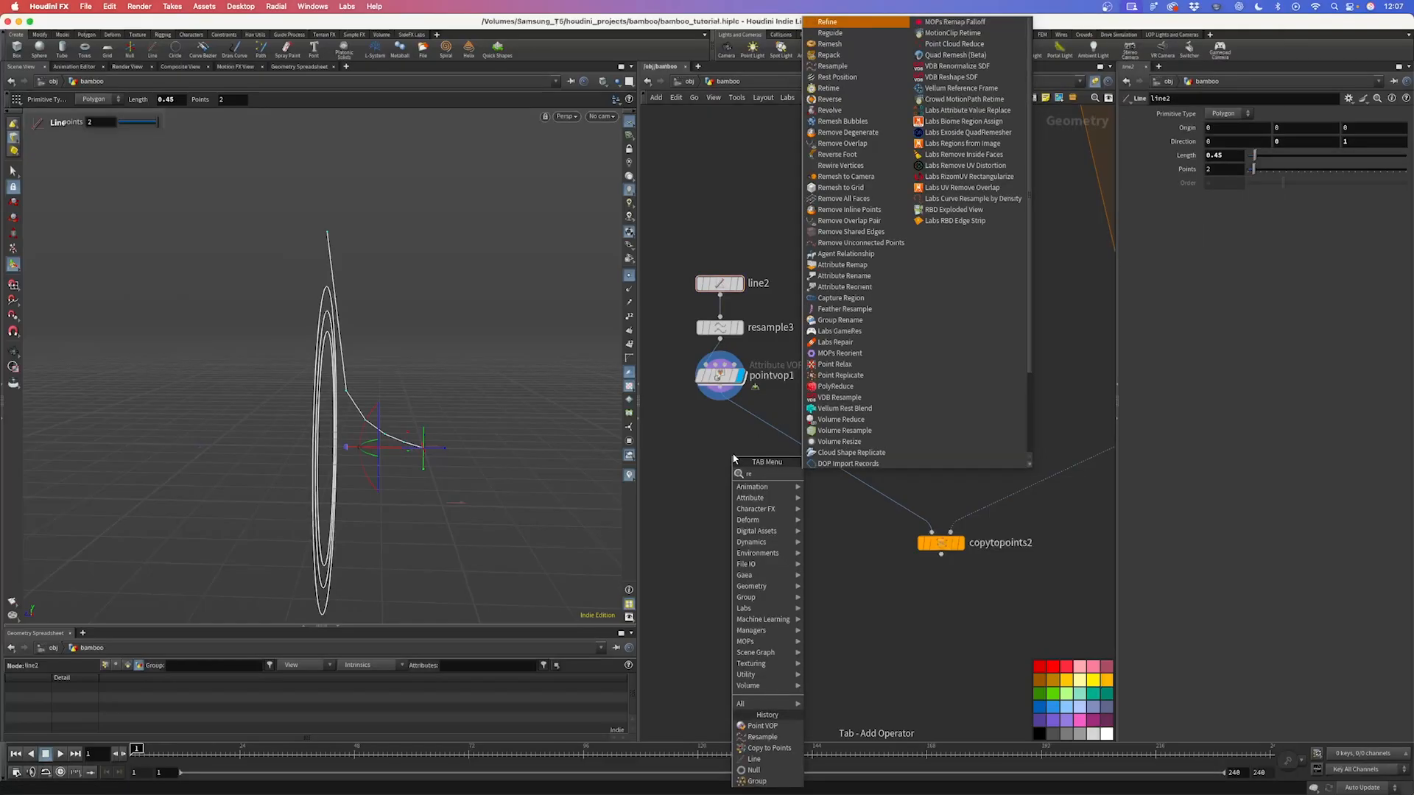
{"action": "key", "text": "Return"}
{"action": "left_click", "coordinate": [744, 418]}
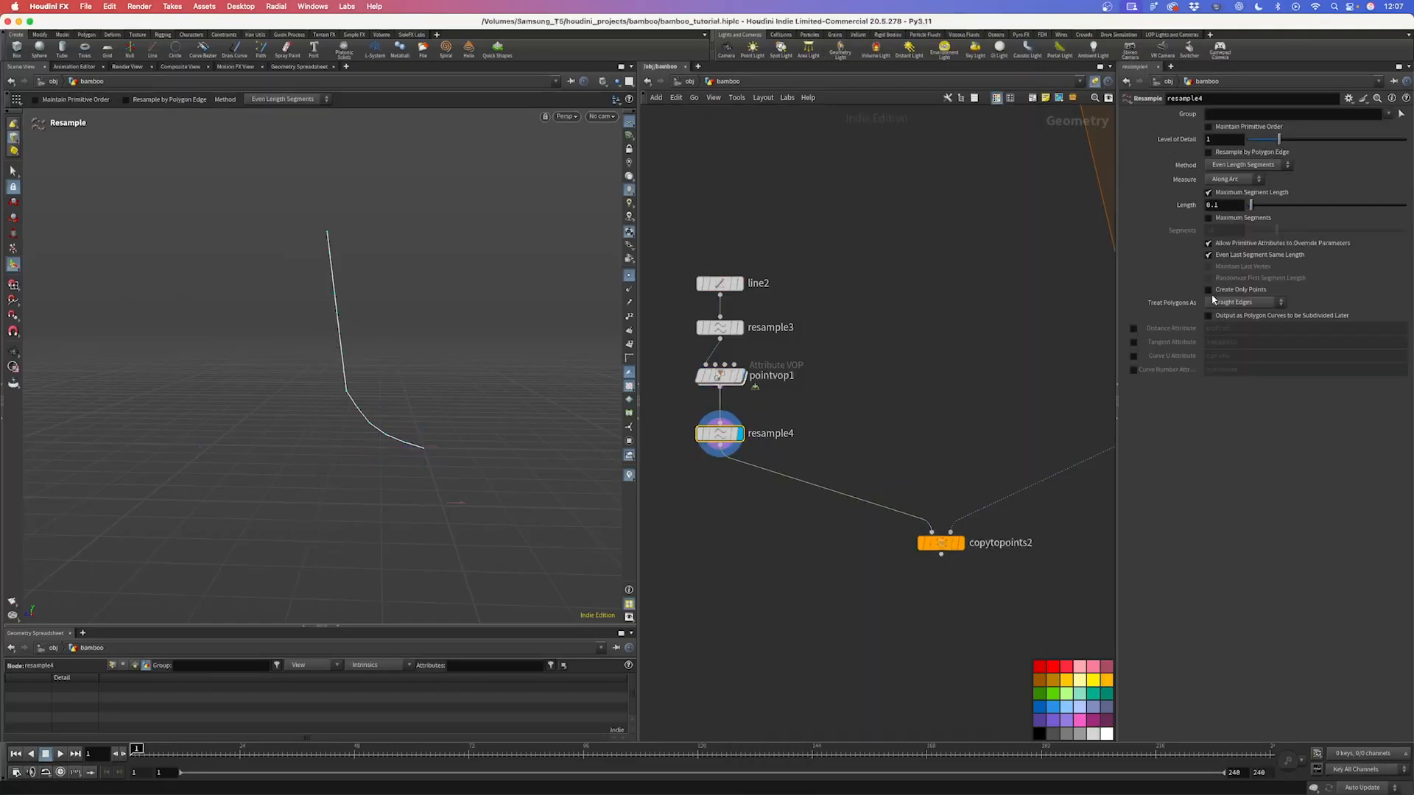
{"action": "left_click", "coordinate": [1245, 301]}
{"action": "left_click", "coordinate": [1238, 313]}
Step: Move the line2-to-resample4 chain closer to copytopoints2 and display copytopoints2 to inspect the curved branches
{"action": "left_click_drag", "start_coordinate": [722, 435], "coordinate": [790, 481], "text": "shift"}
{"action": "scroll", "coordinate": [777, 565], "scroll_direction": "down", "scroll_amount": 5}
{"action": "left_click", "coordinate": [883, 554]}
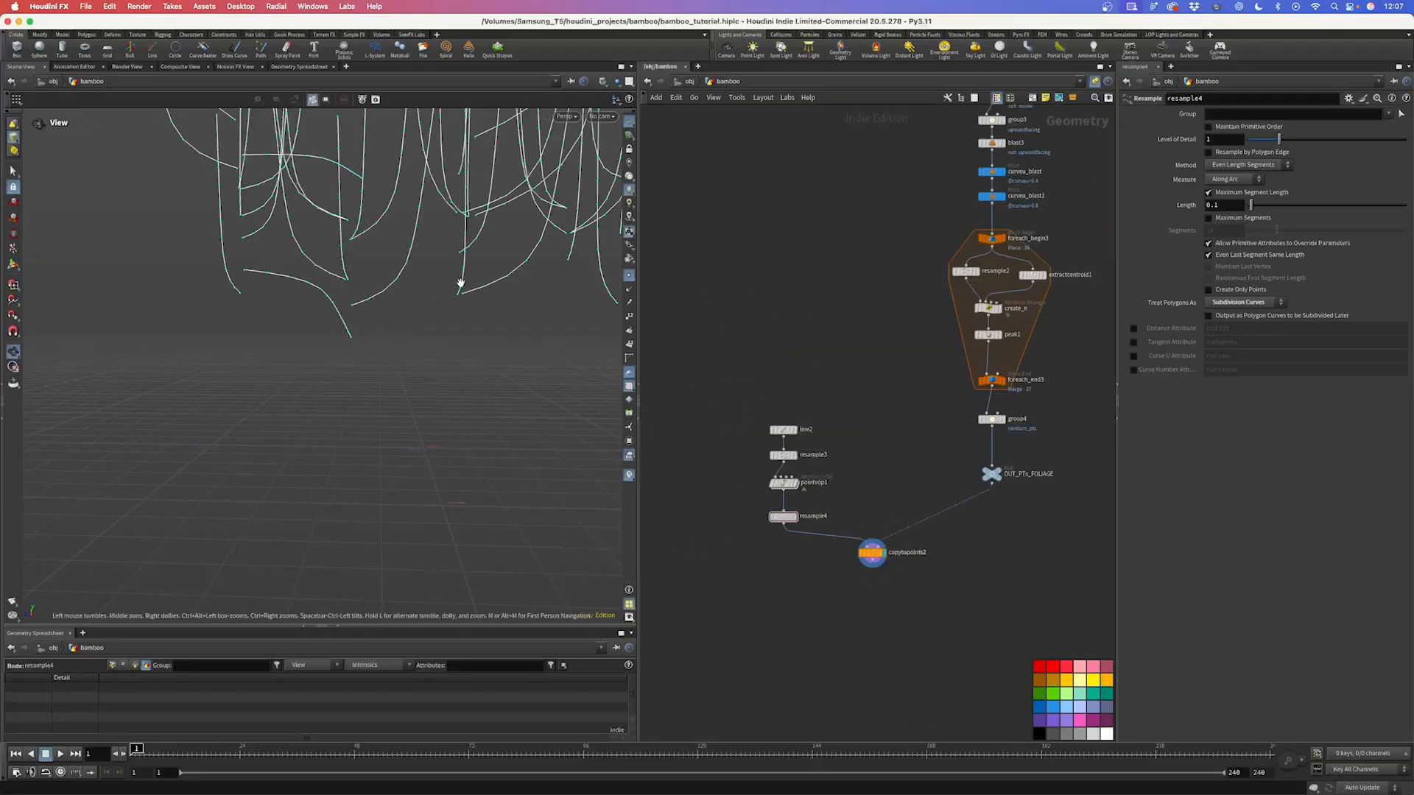
{"action": "right_click_drag", "start_coordinate": [441, 294], "coordinate": [316, 396]}
{"action": "left_click_drag", "start_coordinate": [317, 395], "coordinate": [511, 401]}
{"action": "scroll", "coordinate": [962, 487], "scroll_direction": "up", "scroll_amount": 3}
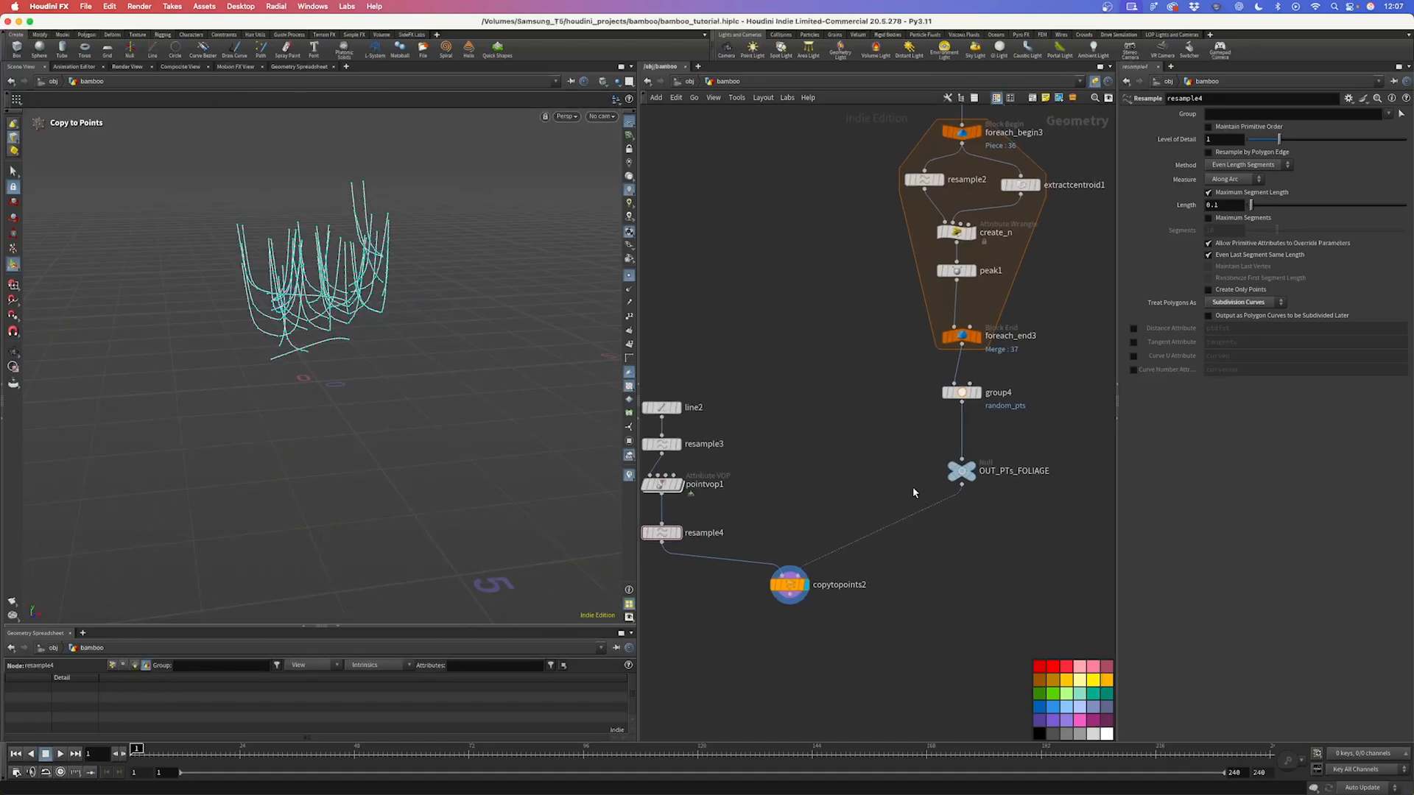
Step: Insert an Attribute Adjust Float node for pscale between group4 and OUT_PTs_FOLIAGE
{"action": "key", "text": "Tab"}
{"action": "type", "text": "att adju"}
{"action": "key", "text": "Down"}
{"action": "key", "text": "Down"}
{"action": "key", "text": "Down"}
{"action": "key", "text": "Return"}
{"action": "left_click", "coordinate": [921, 458]}
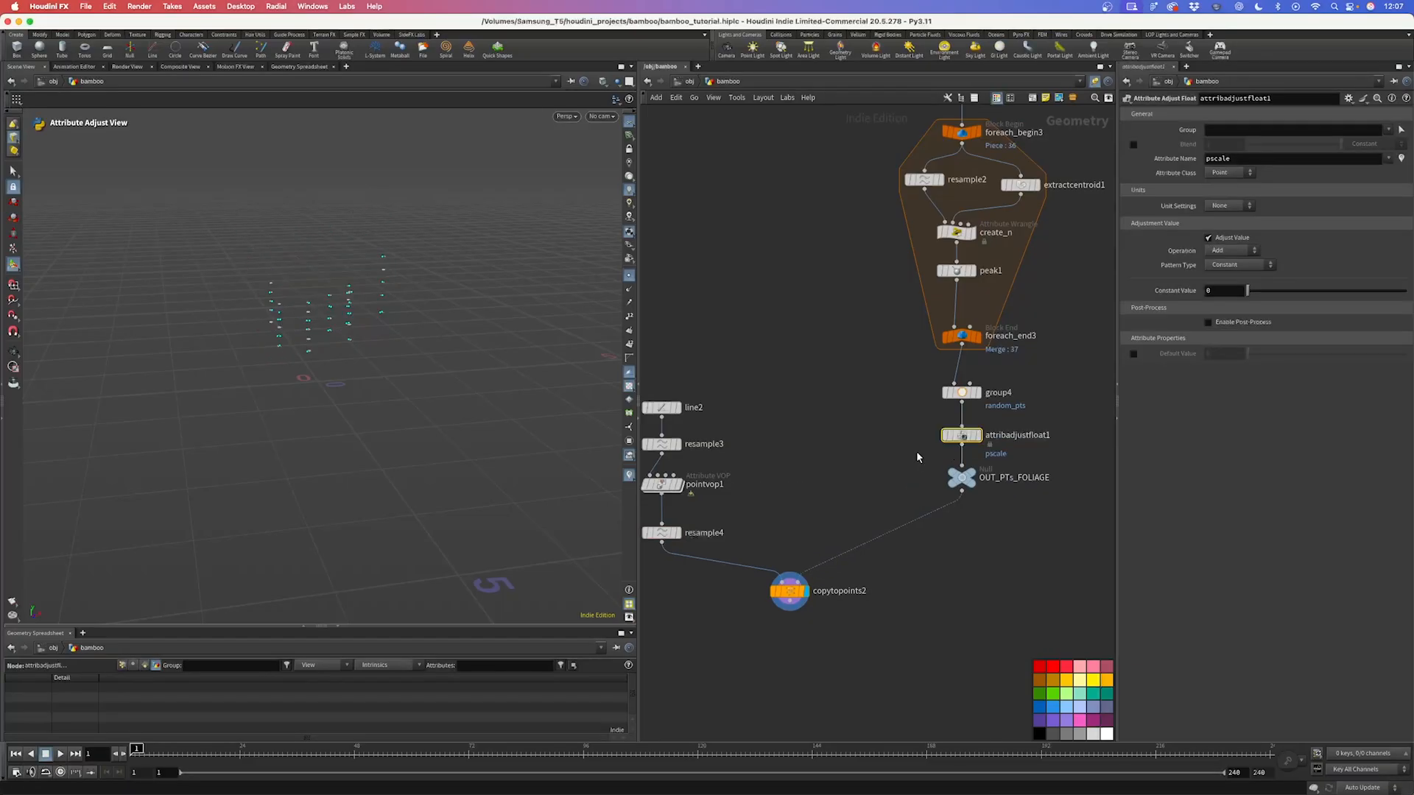
Step: Randomize the pscale values with a minimum of 0.35 and a maximum of 0.6
{"action": "left_click", "coordinate": [1241, 265]}
{"action": "left_click", "coordinate": [1226, 290]}
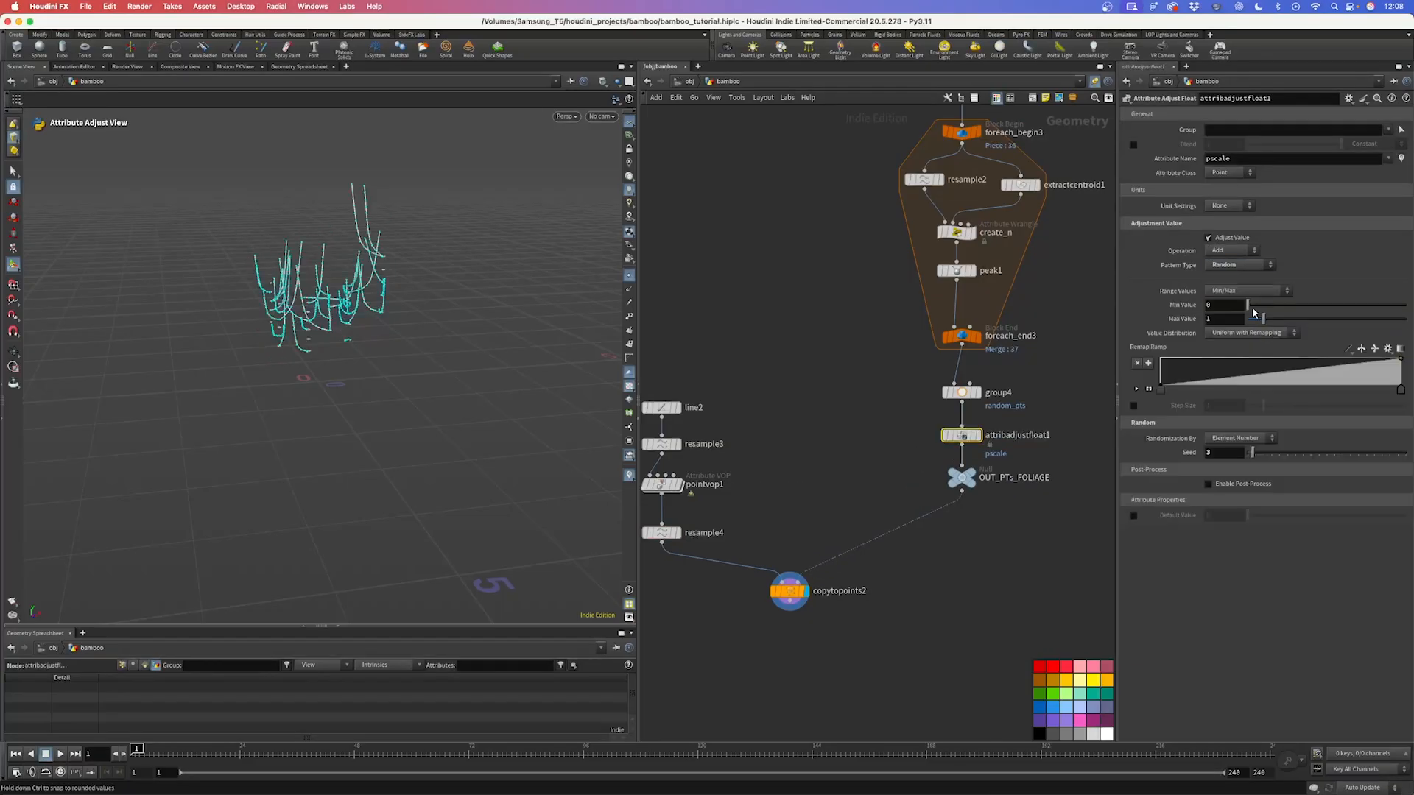
{"action": "type", "text": "0.5"}
{"action": "left_click", "coordinate": [1211, 318]}
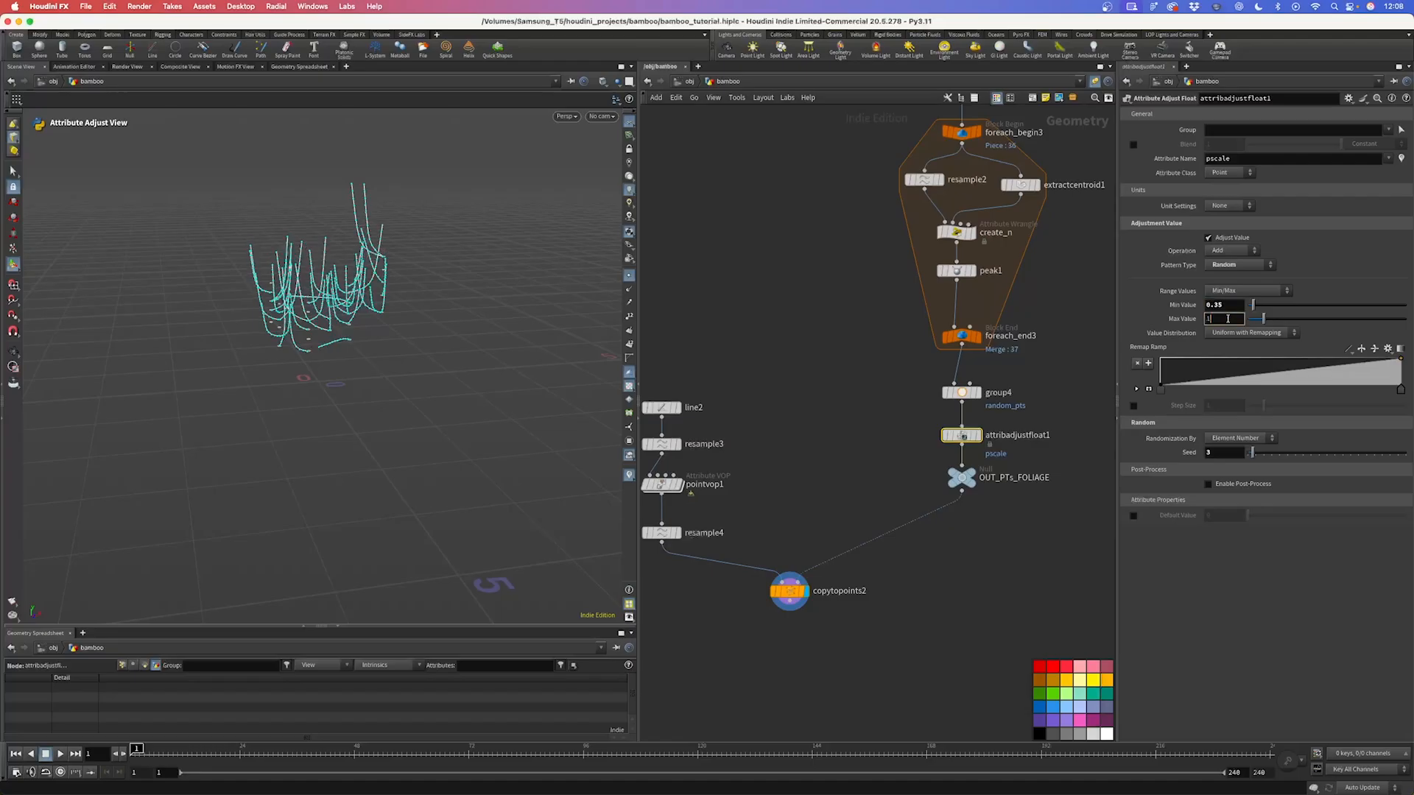
{"action": "type", "text": "0.6r"}
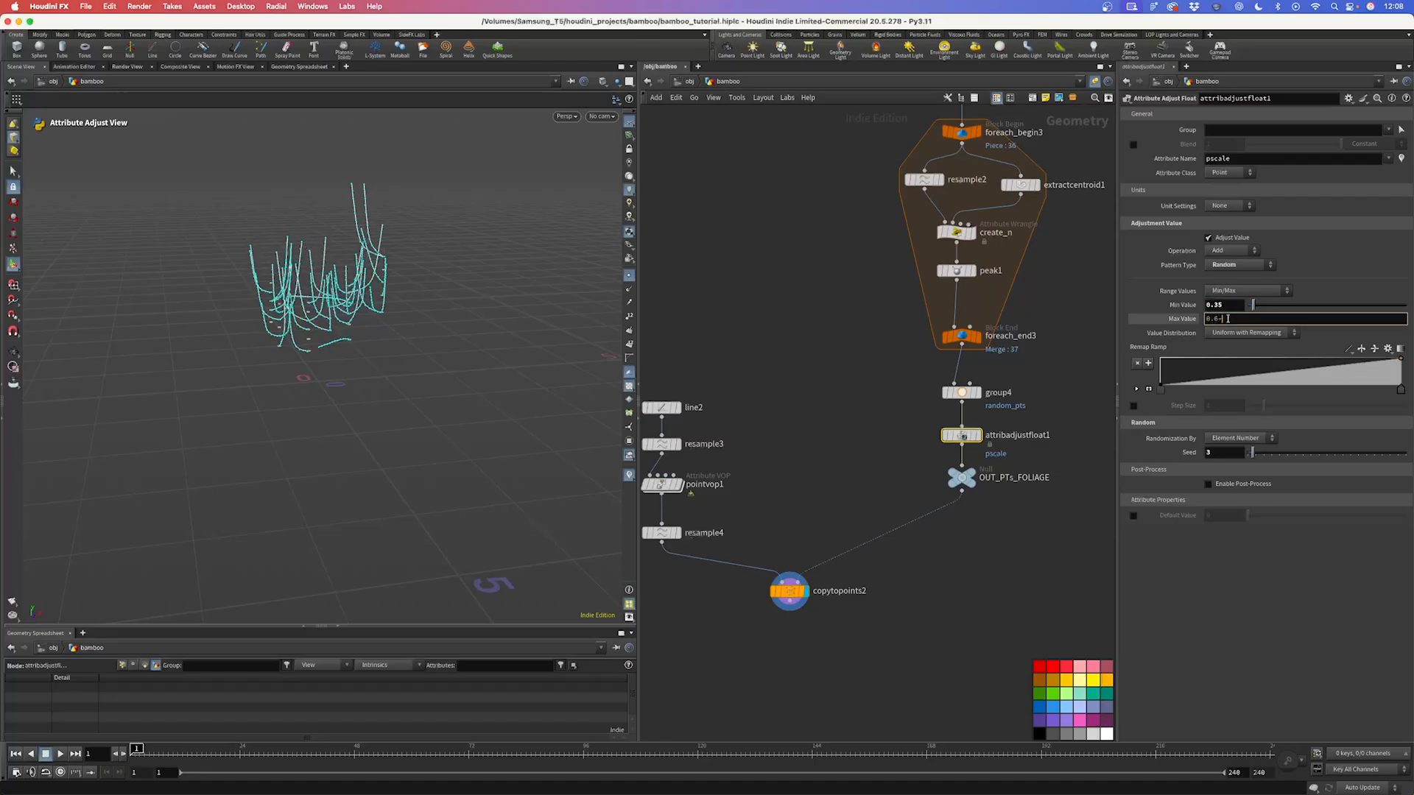
{"action": "key", "text": "BackSpace"}
{"action": "key", "text": "Return"}
Step: Set group4's random chance to 2 percent and adjust its global seed for a different set of branch points
{"action": "left_click_drag", "start_coordinate": [296, 329], "coordinate": [483, 322], "text": "alt"}
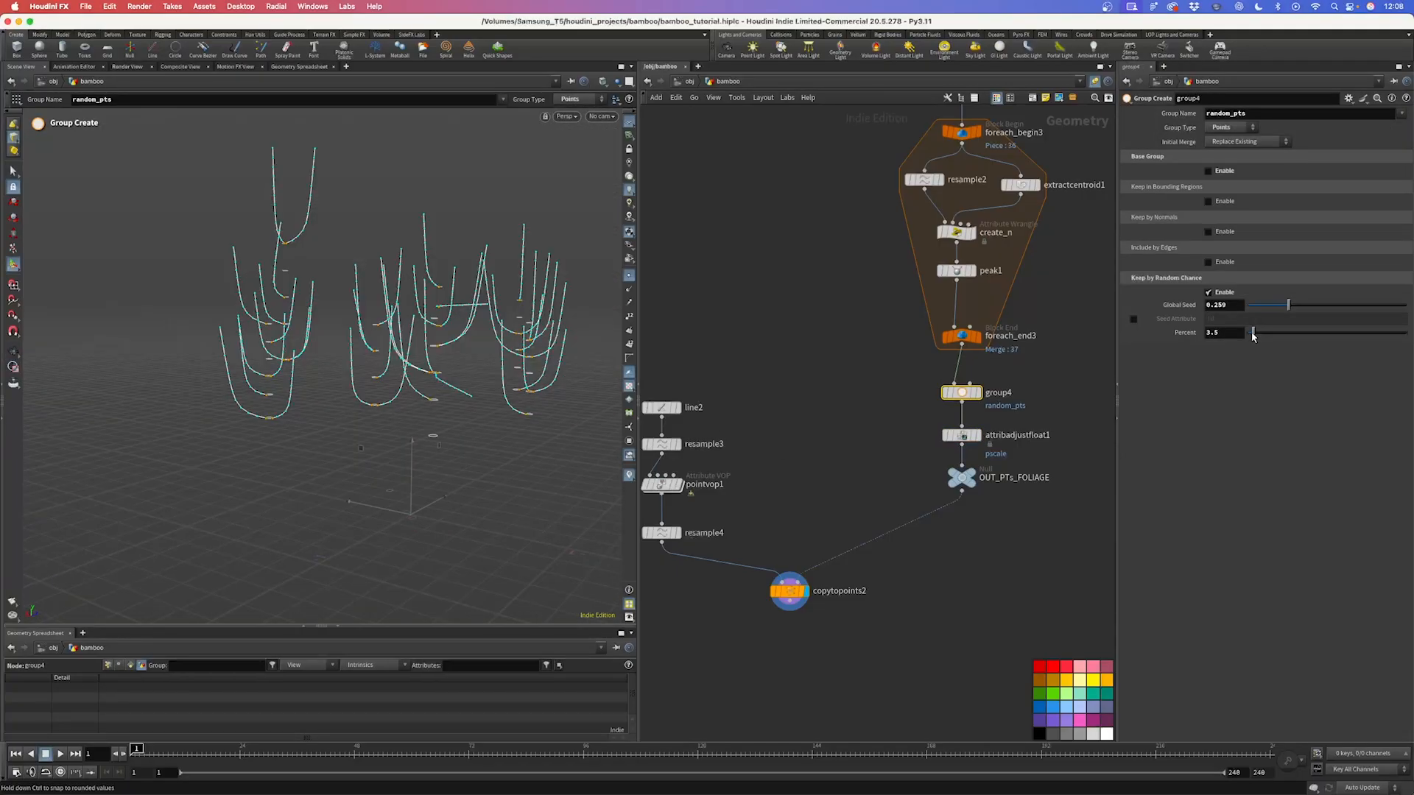
{"action": "left_click_drag", "start_coordinate": [1254, 336], "coordinate": [1319, 307]}
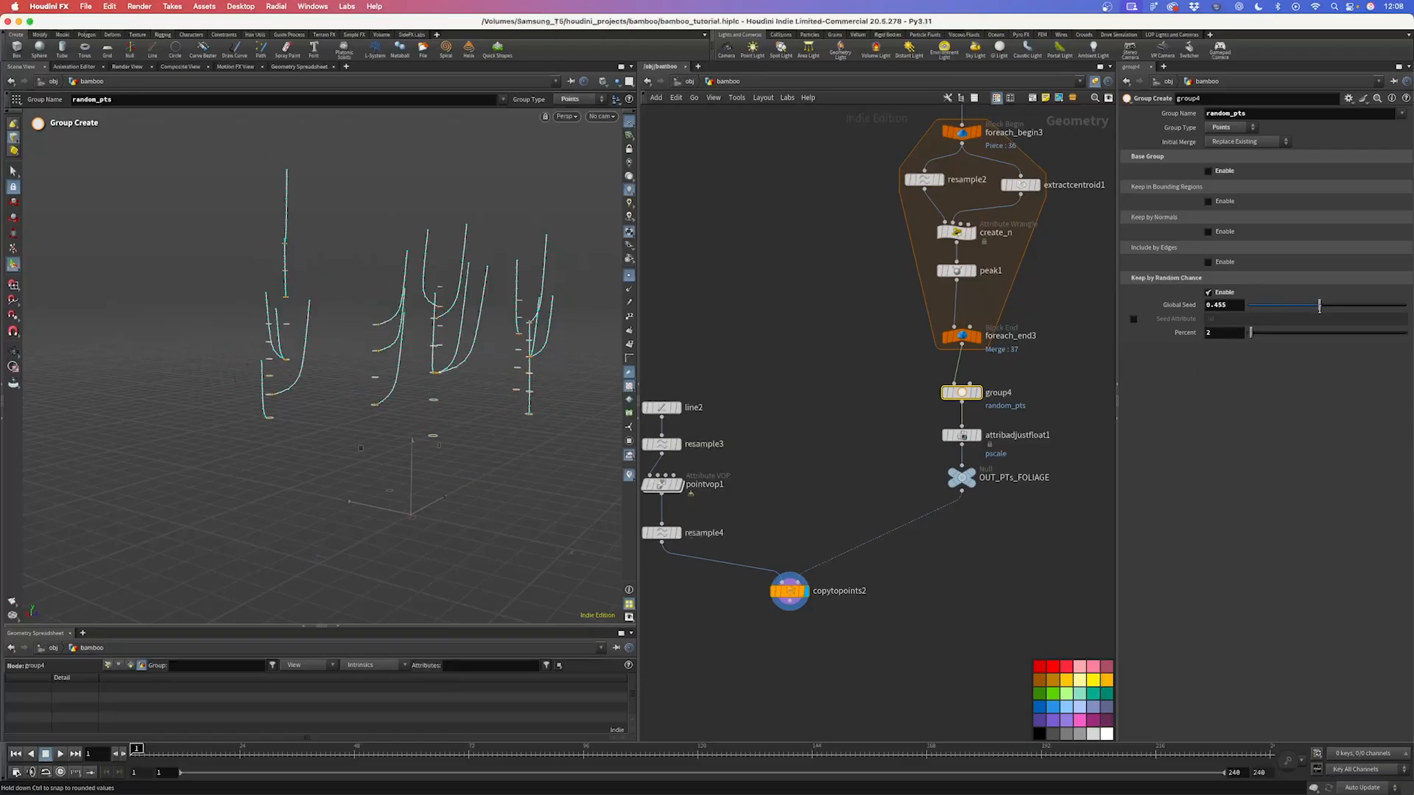
{"action": "left_click_drag", "start_coordinate": [352, 334], "coordinate": [465, 306], "text": "alt"}
{"action": "left_click_drag", "start_coordinate": [1305, 307], "coordinate": [1294, 310]}
{"action": "left_click_drag", "start_coordinate": [368, 324], "coordinate": [353, 412], "text": "alt"}
{"action": "right_click_drag", "start_coordinate": [354, 413], "coordinate": [389, 559], "text": "alt"}
{"action": "left_click_drag", "start_coordinate": [277, 329], "coordinate": [333, 348], "text": "alt"}
Step: Insert a Convert Line node between foreach_begin3 and resample2 and enable Connect Path
{"action": "key", "text": "Tab"}
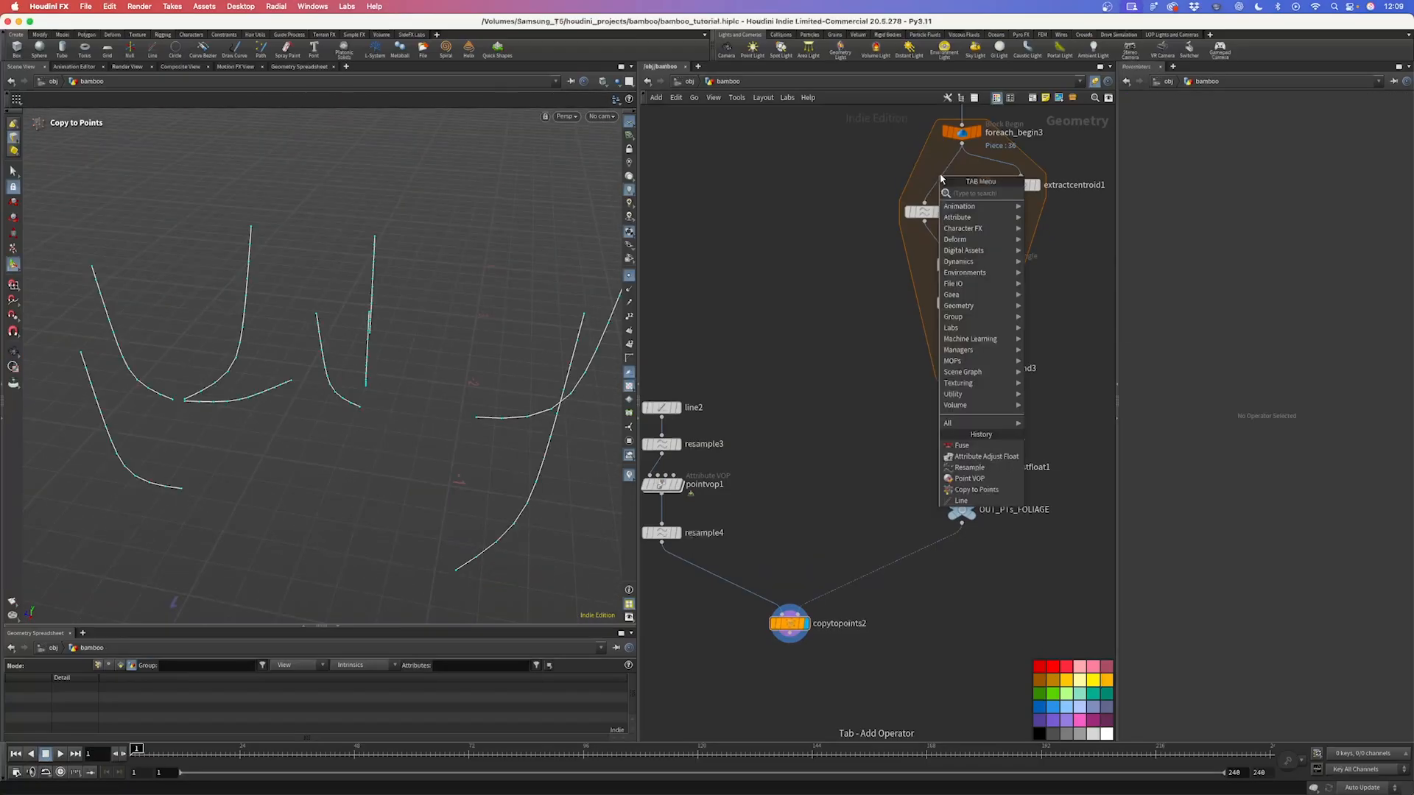
{"action": "type", "text": "convert"}
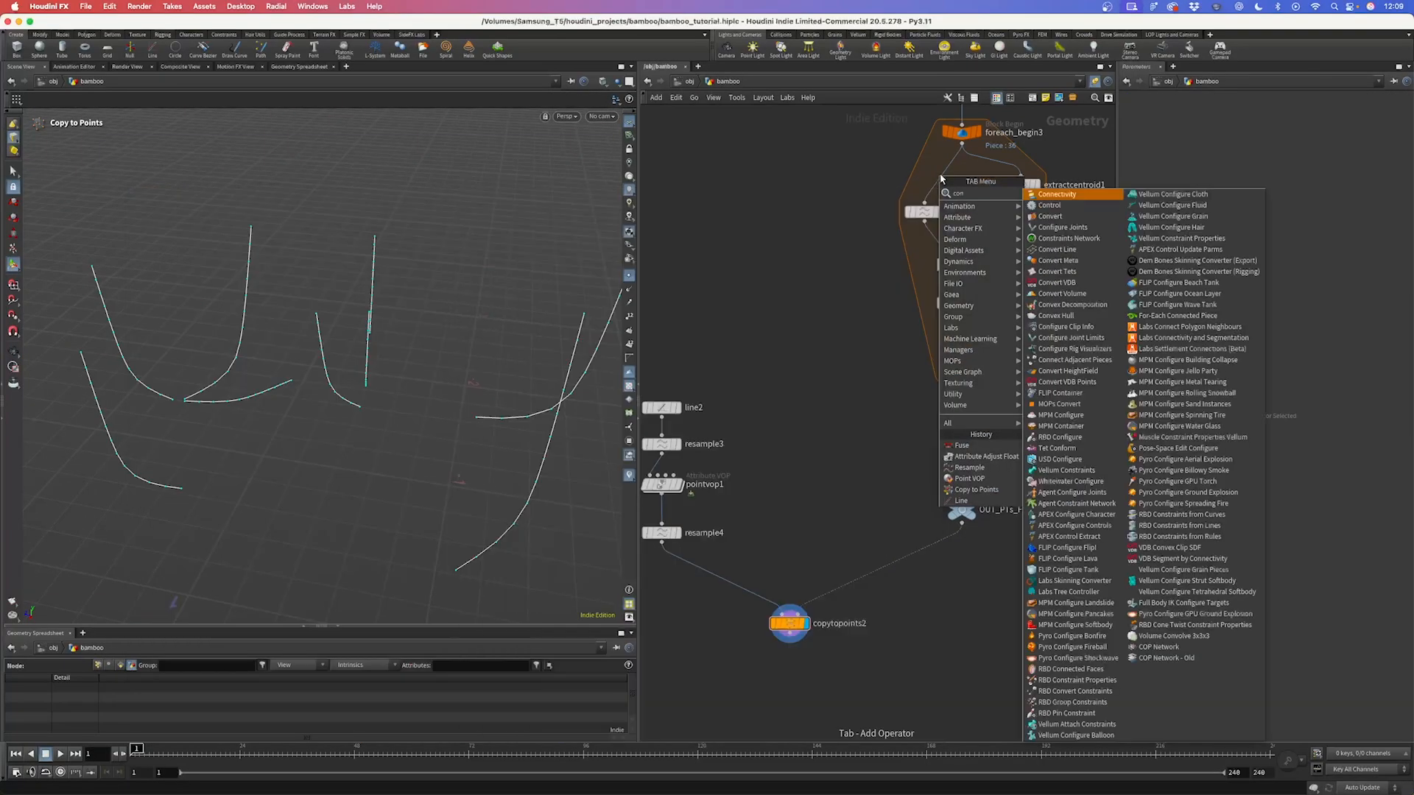
{"action": "key", "text": "Down"}
{"action": "key", "text": "Return"}
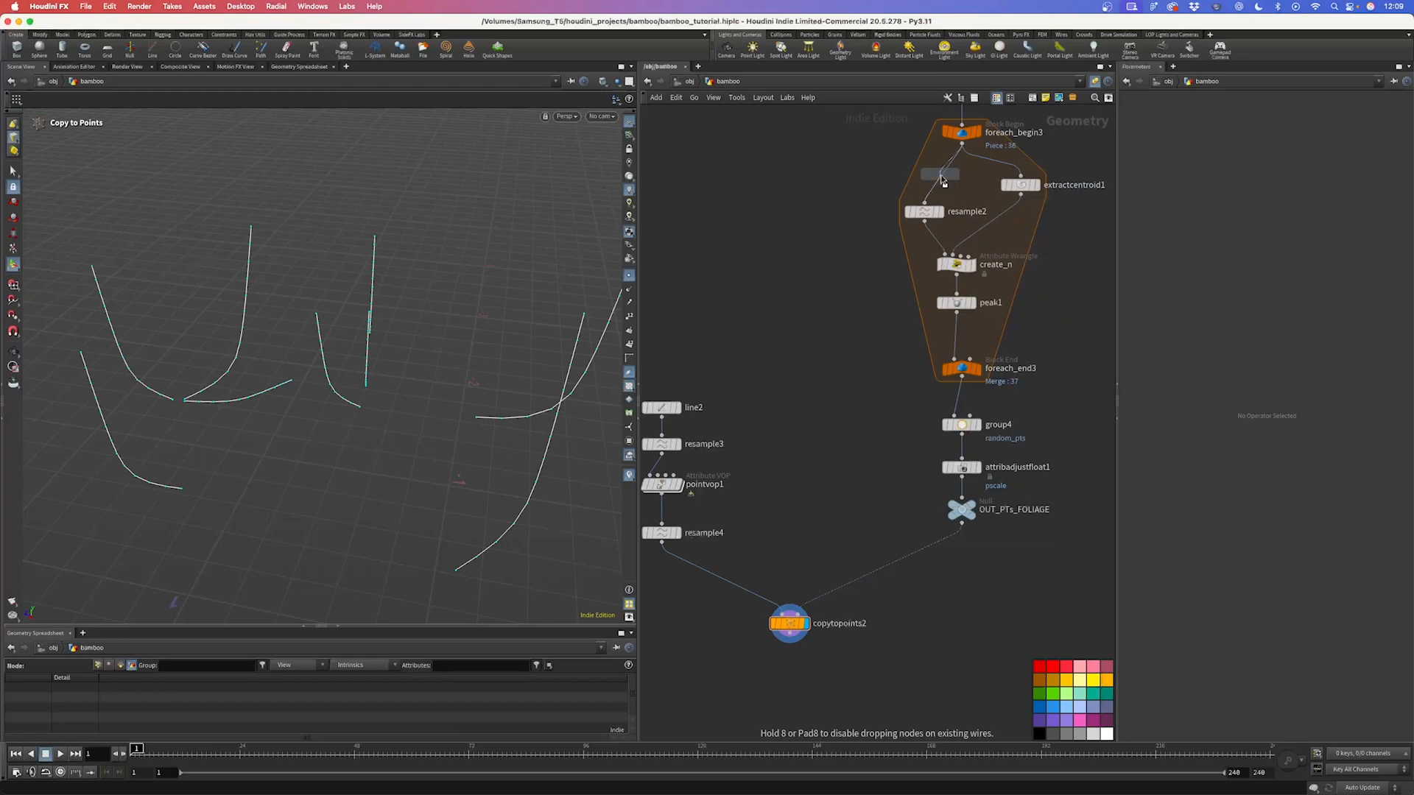
{"action": "left_click", "coordinate": [924, 176]}
{"action": "left_click", "coordinate": [1220, 144]}
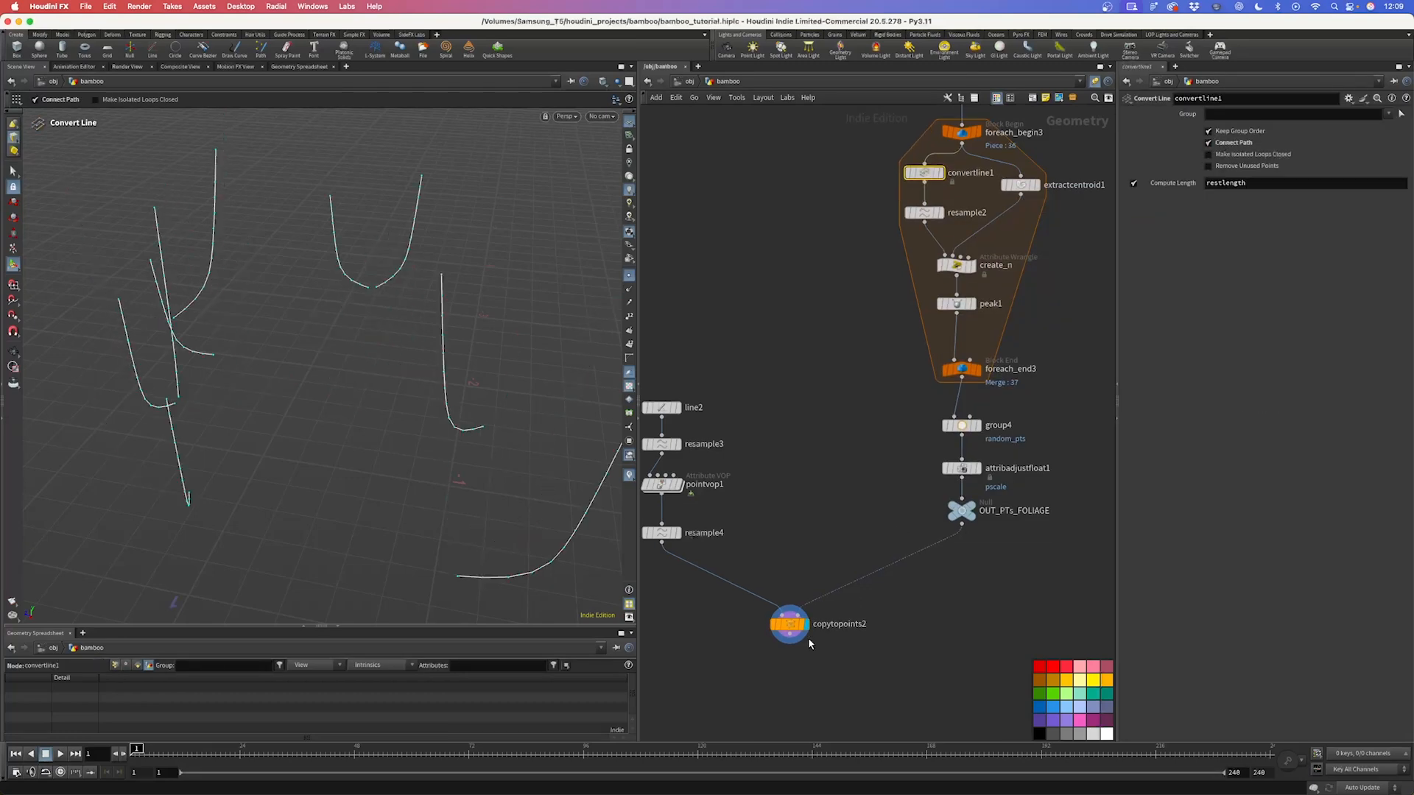
Step: Compare the copied branches with the disc outlines at foreach_begin3, convertline1 and resample2, ending with copytopoints2 displayed
{"action": "left_click", "coordinate": [792, 625]}
{"action": "left_click_drag", "start_coordinate": [423, 331], "coordinate": [552, 461]}
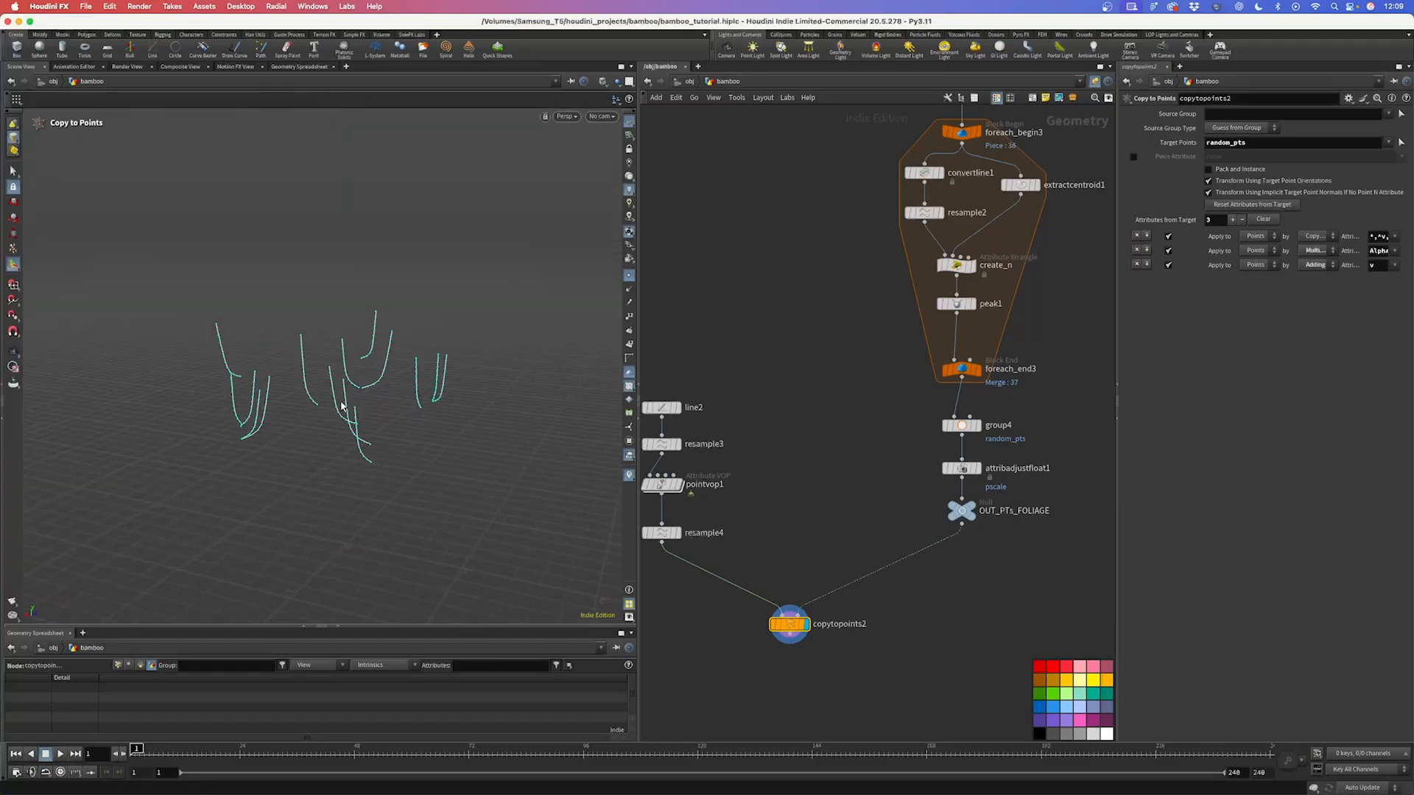
{"action": "right_click_drag", "start_coordinate": [349, 403], "coordinate": [433, 338]}
{"action": "left_click_drag", "start_coordinate": [432, 338], "coordinate": [341, 347]}
{"action": "left_click_drag", "start_coordinate": [340, 409], "coordinate": [360, 476]}
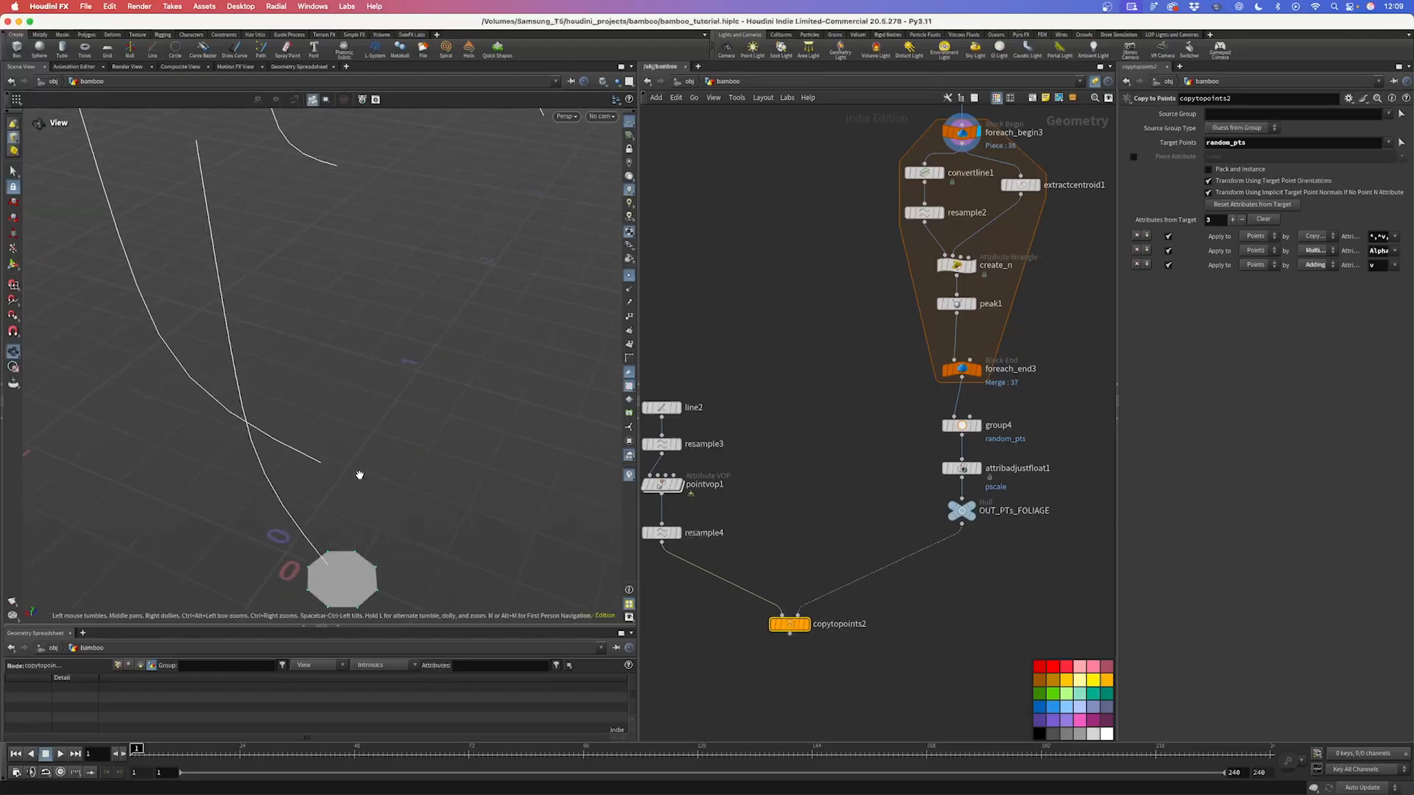
{"action": "middle_click_drag", "start_coordinate": [360, 477], "coordinate": [329, 362]}
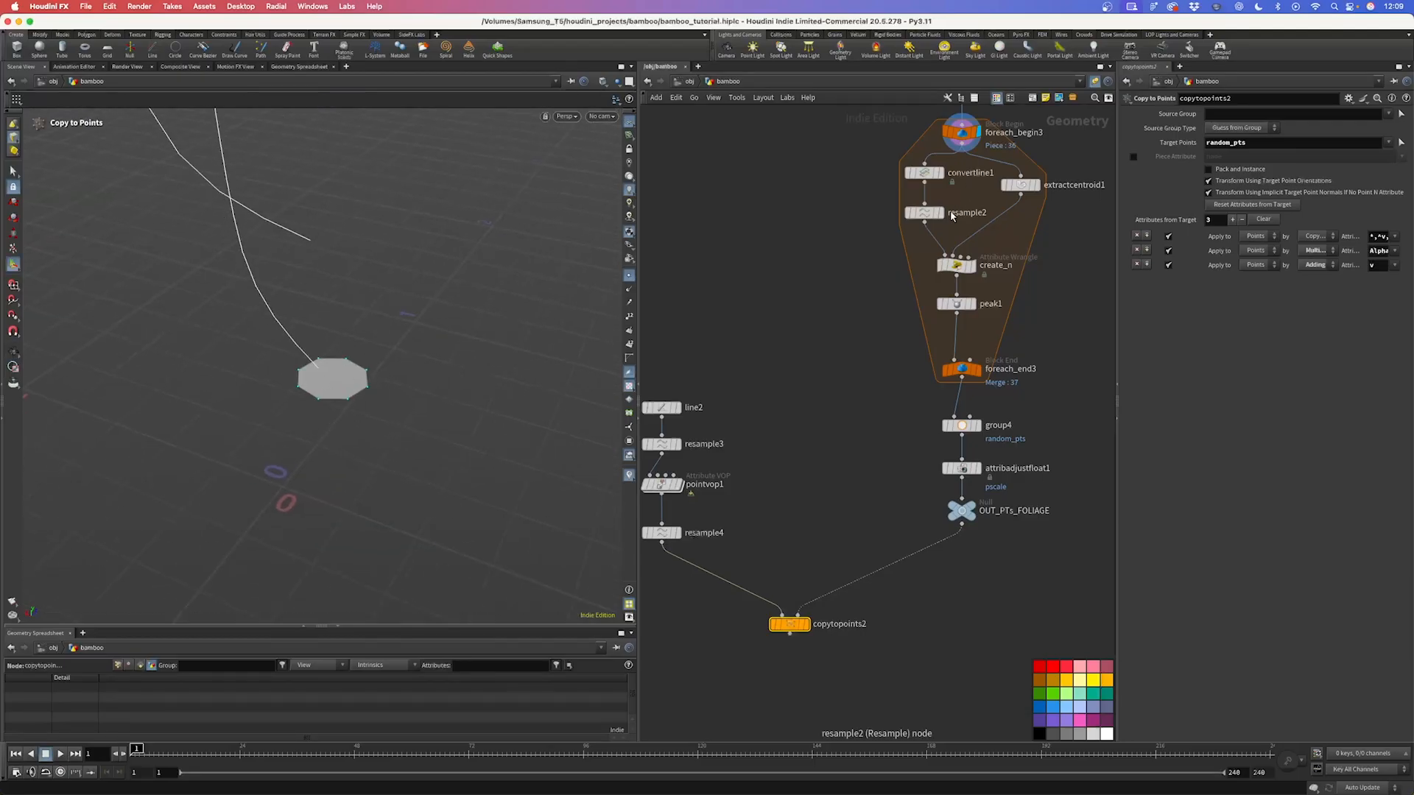
{"action": "left_click", "coordinate": [941, 213]}
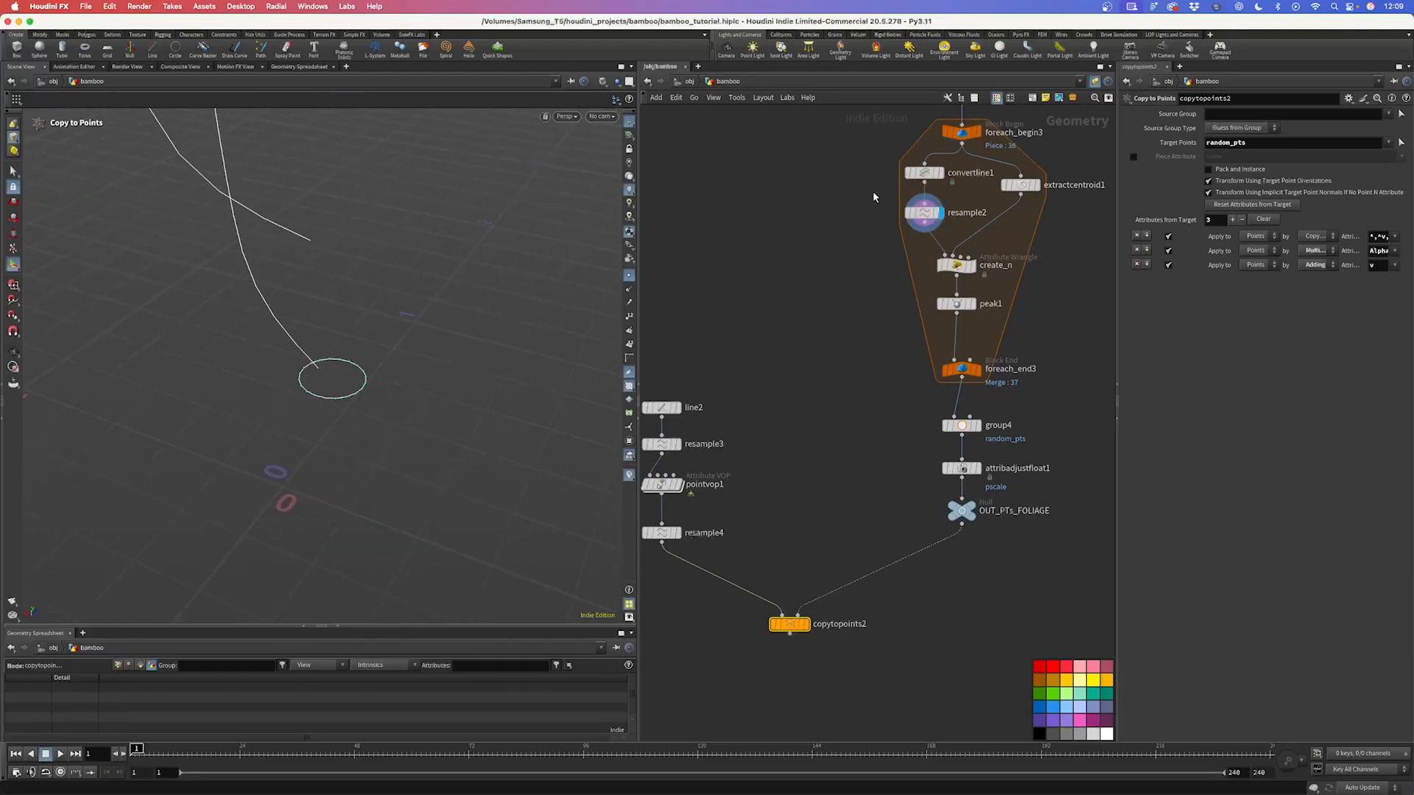
{"action": "left_click", "coordinate": [924, 172]}
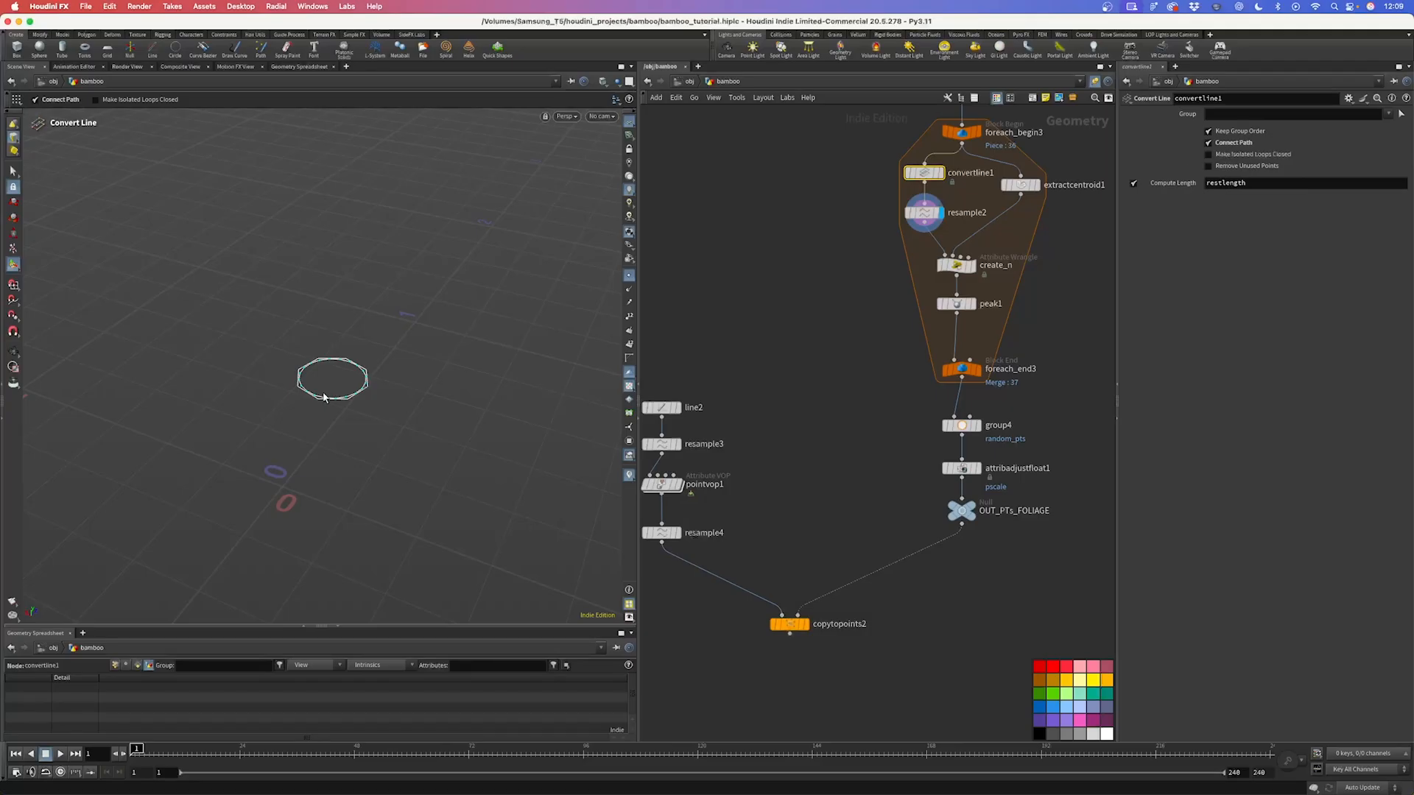
{"action": "left_click", "coordinate": [807, 626]}
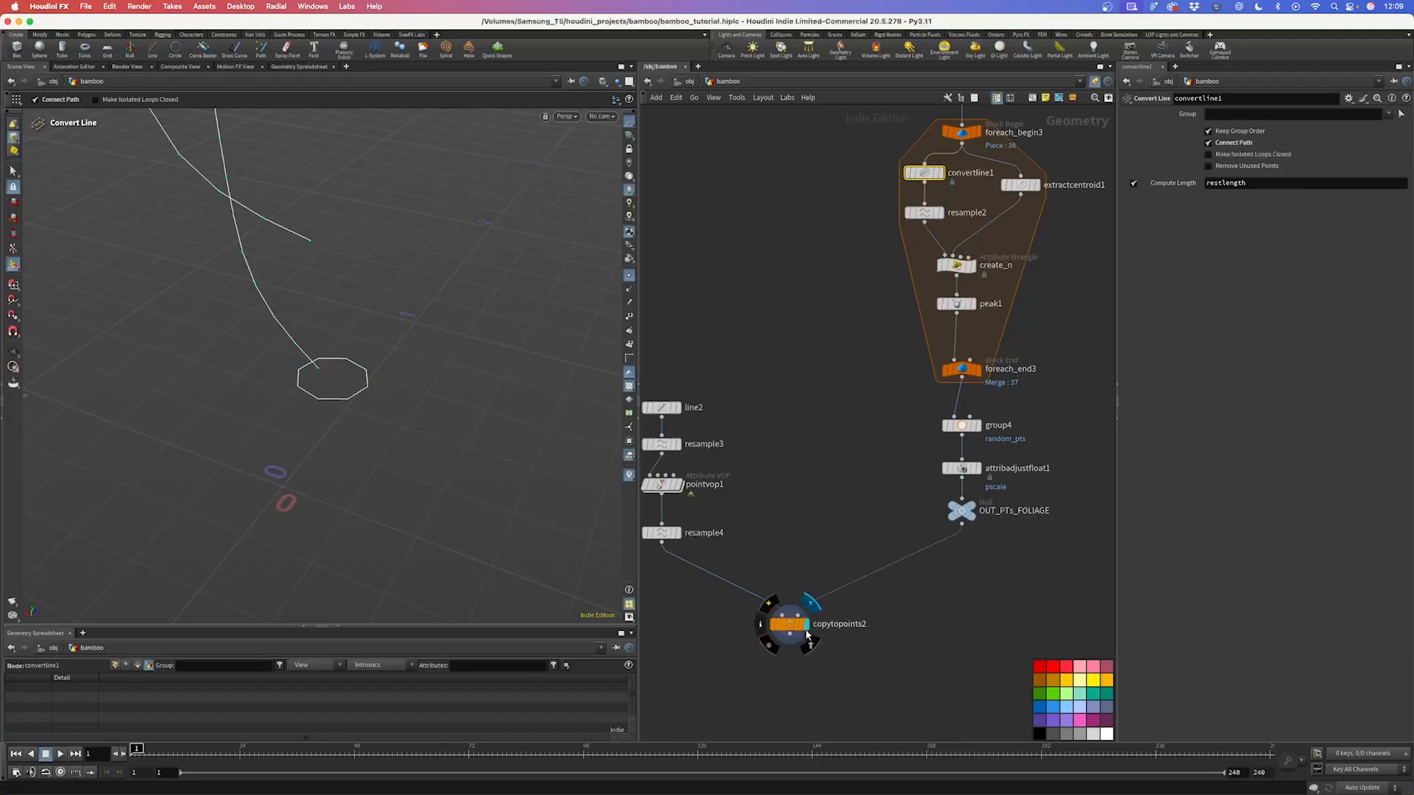
{"action": "scroll", "coordinate": [420, 322], "scroll_direction": "down", "scroll_amount": 10}
{"action": "left_click_drag", "start_coordinate": [399, 329], "coordinate": [371, 271]}
{"action": "middle_click_drag", "start_coordinate": [371, 271], "coordinate": [373, 380]}
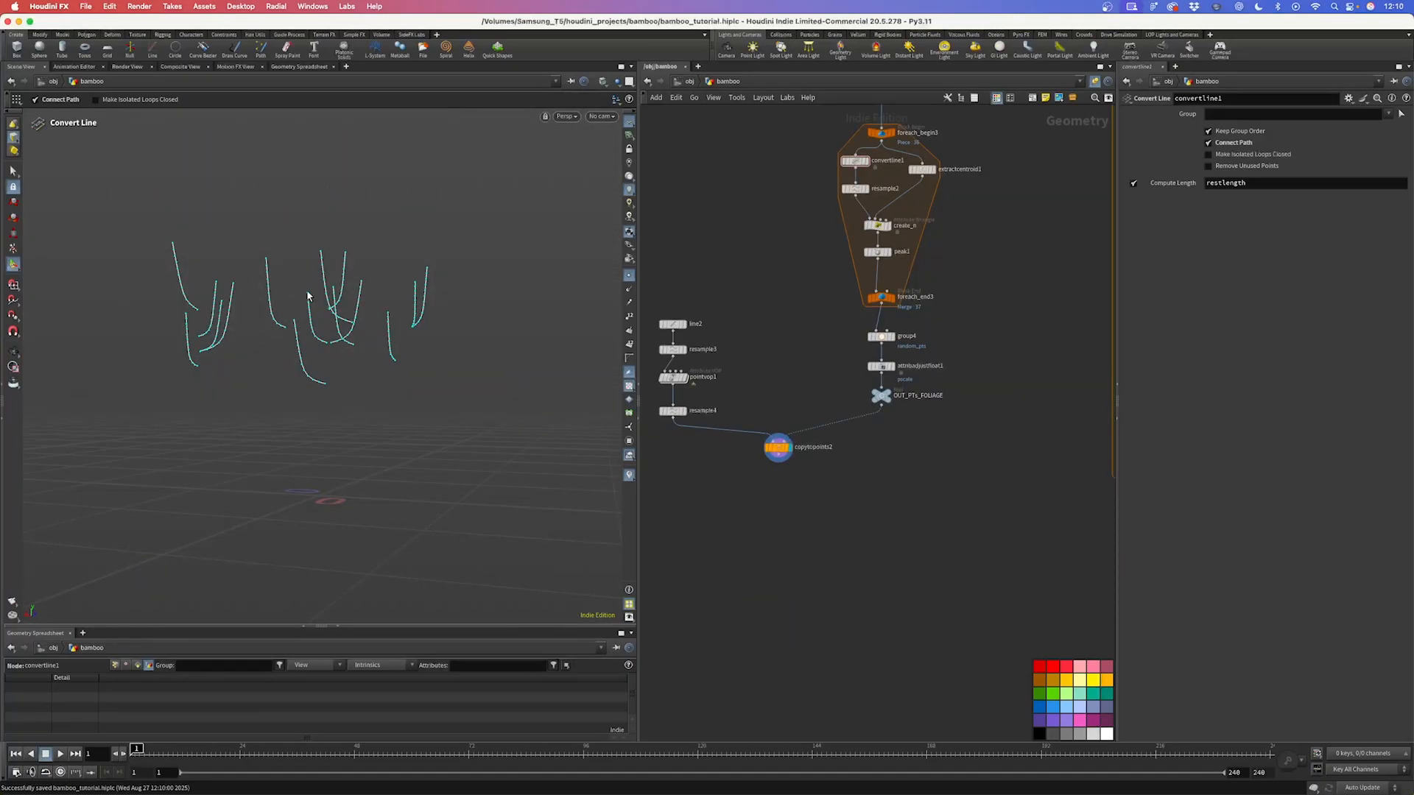
Step: Arrange the line2-to-resample4 chain and copytopoints2 more compactly beside OUT_PTs_FOLIAGE
{"action": "left_click_drag", "start_coordinate": [681, 287], "coordinate": [740, 442]}
{"action": "scroll", "coordinate": [749, 429], "scroll_direction": "down", "scroll_amount": 2}
{"action": "left_click_drag", "start_coordinate": [680, 320], "coordinate": [762, 432]}
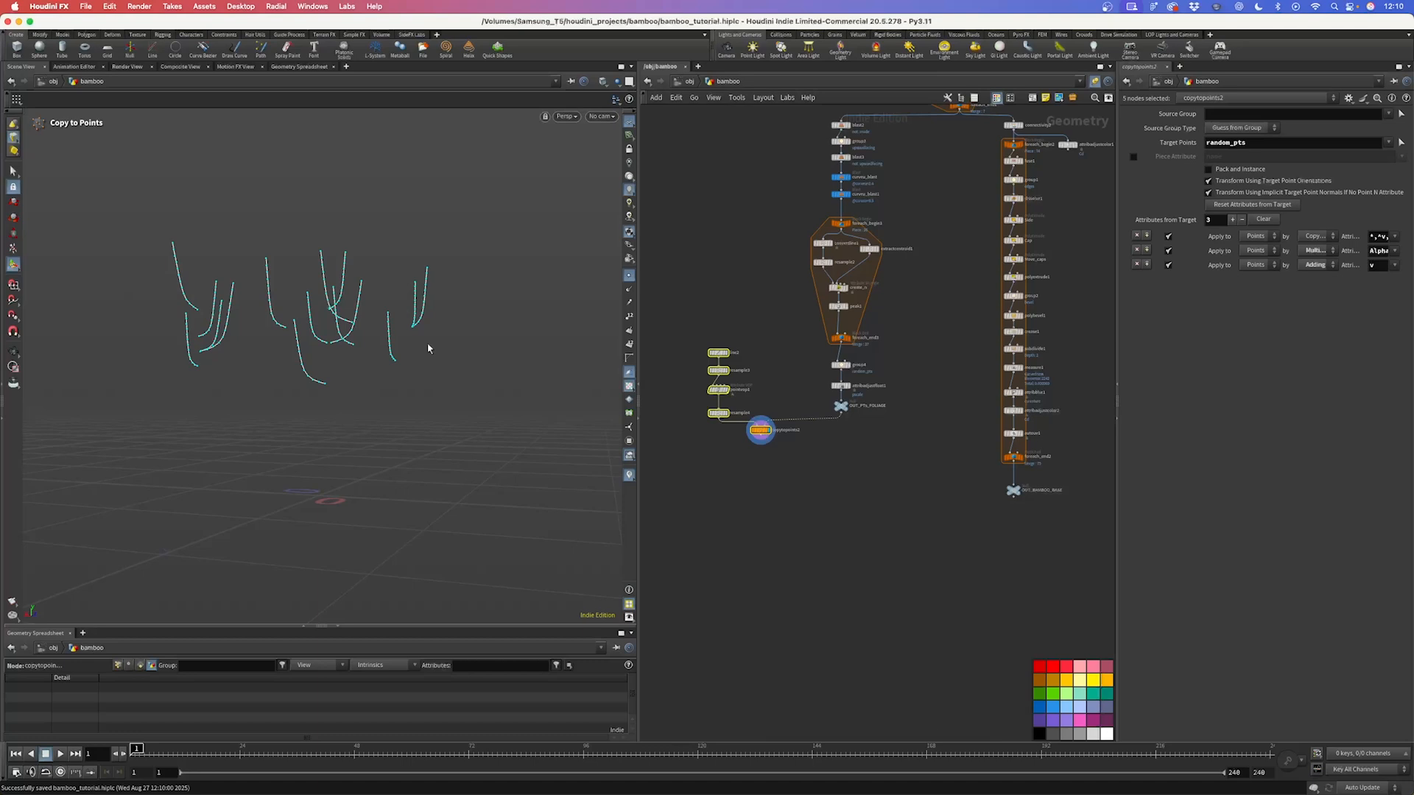
Step: Add a For-Each Connected Piece loop below copytopoints2
{"action": "left_click_drag", "start_coordinate": [288, 276], "coordinate": [326, 324], "text": "alt"}
{"action": "middle_click_drag", "start_coordinate": [916, 310], "coordinate": [865, 405]}
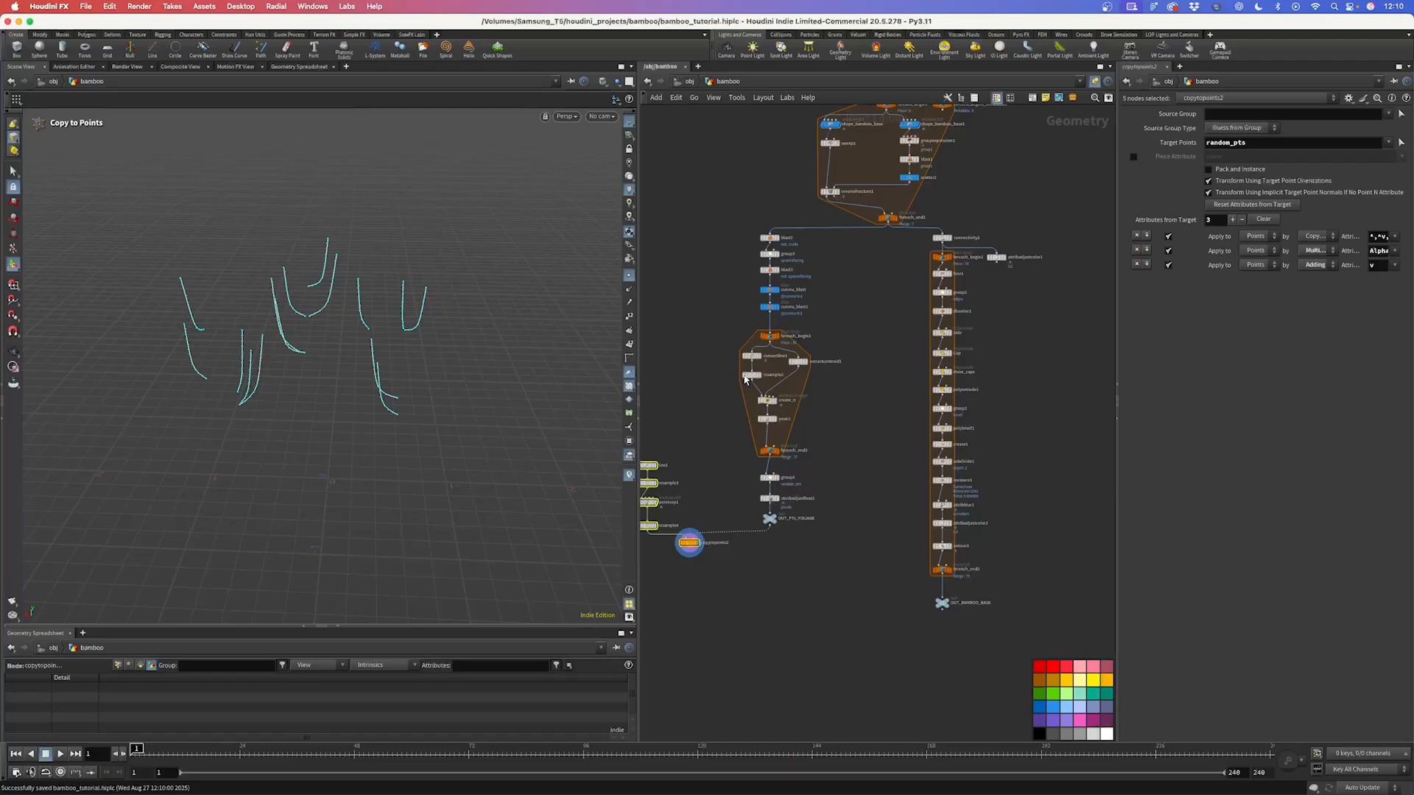
{"action": "middle_click_drag", "start_coordinate": [701, 466], "coordinate": [747, 451]}
{"action": "left_click", "coordinate": [748, 449]}
{"action": "key", "text": "Tab"}
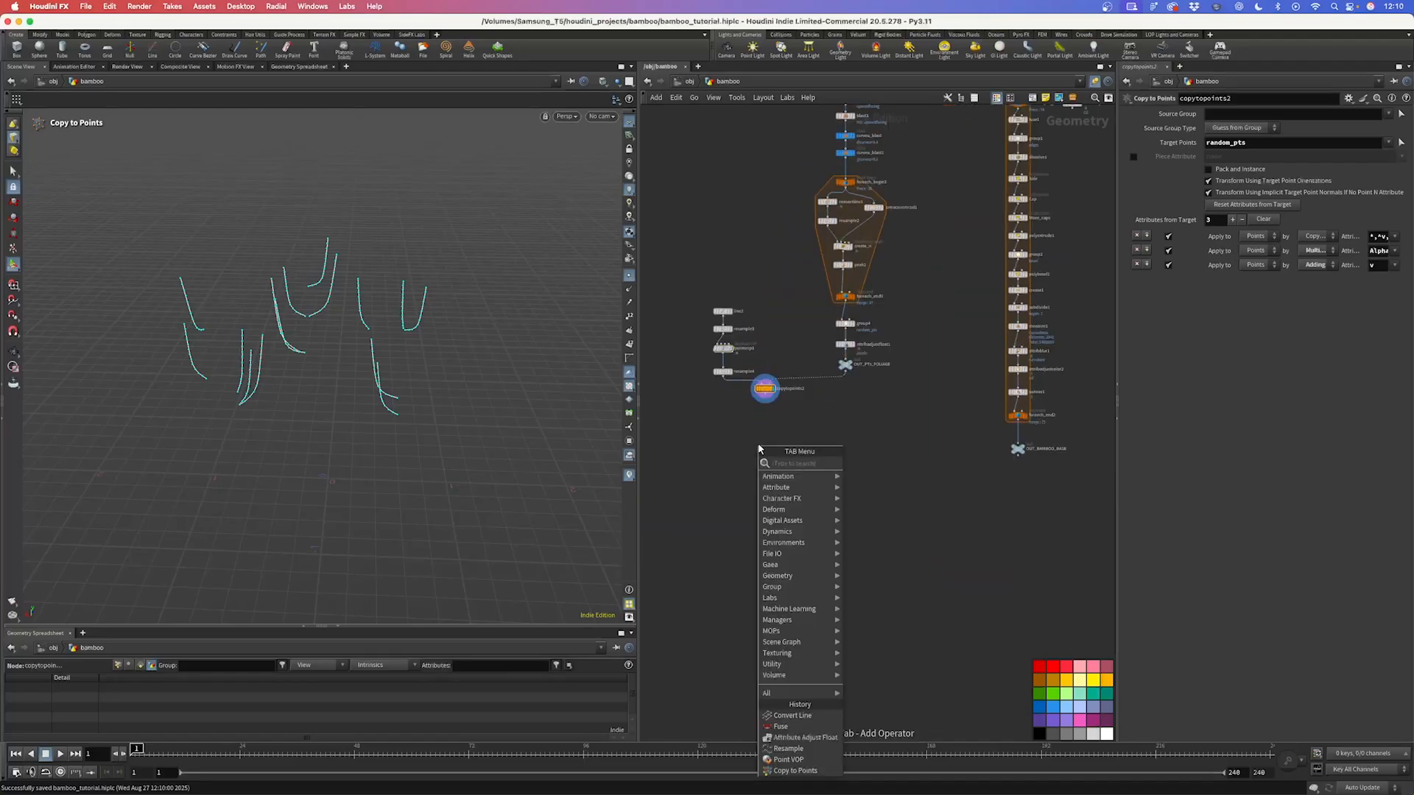
{"action": "type", "text": "forea"}
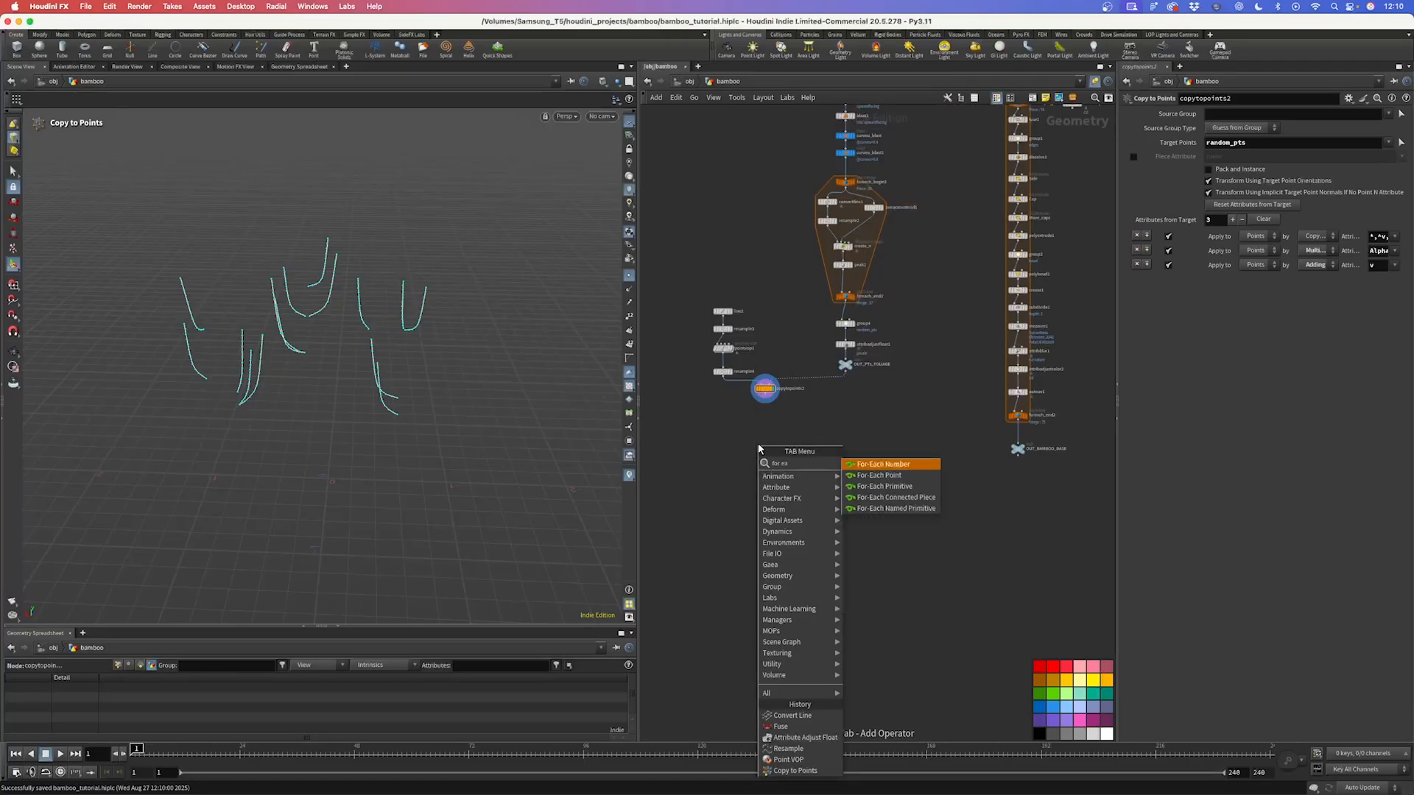
{"action": "key", "text": "Down"}
{"action": "key", "text": "Down"}
{"action": "key", "text": "Down"}
{"action": "key", "text": "Return"}
{"action": "left_click", "coordinate": [766, 434]}
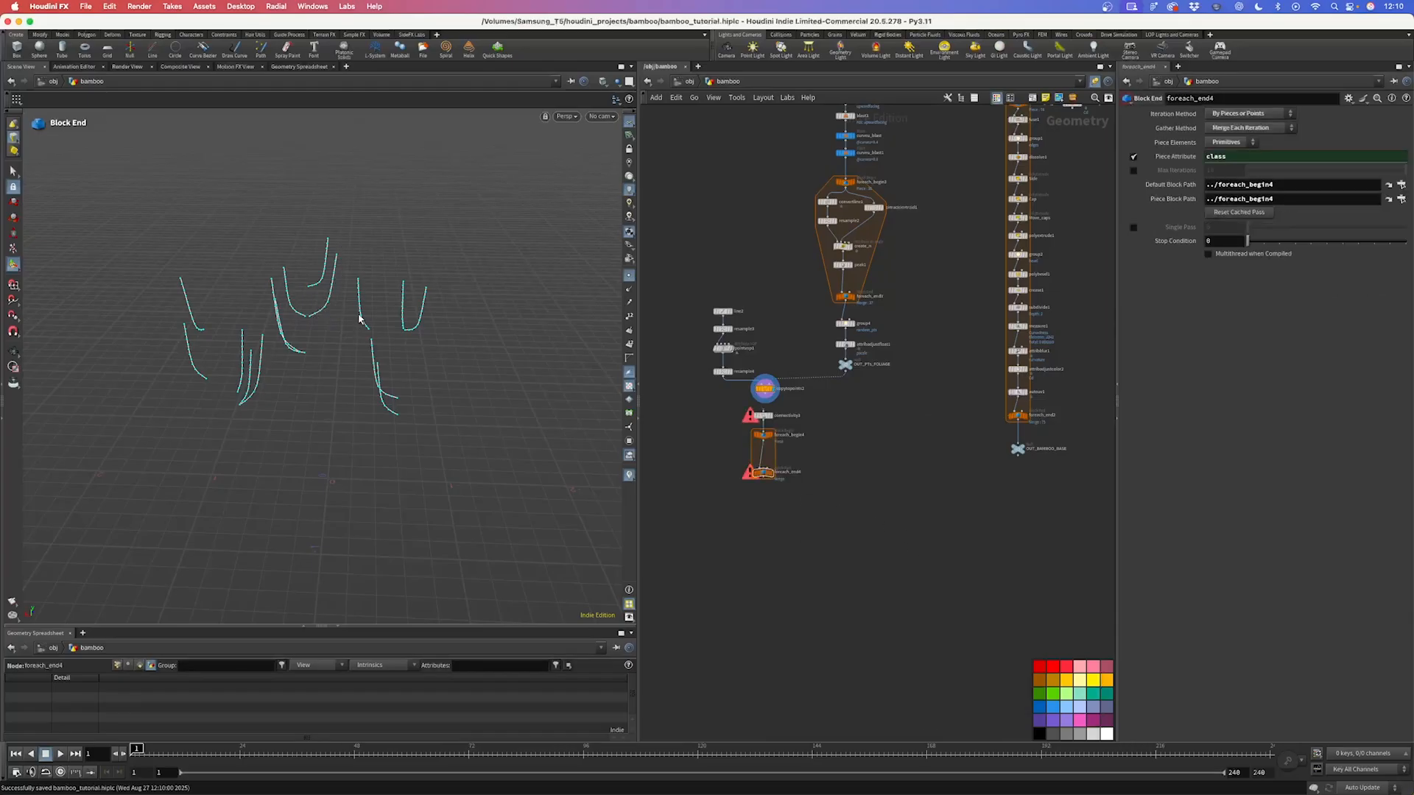
Step: Connect copytopoints2 to connectivity3 and move foreach_end4 well below foreach_begin4 to make room inside the loop
{"action": "left_click_drag", "start_coordinate": [762, 472], "coordinate": [761, 669]}
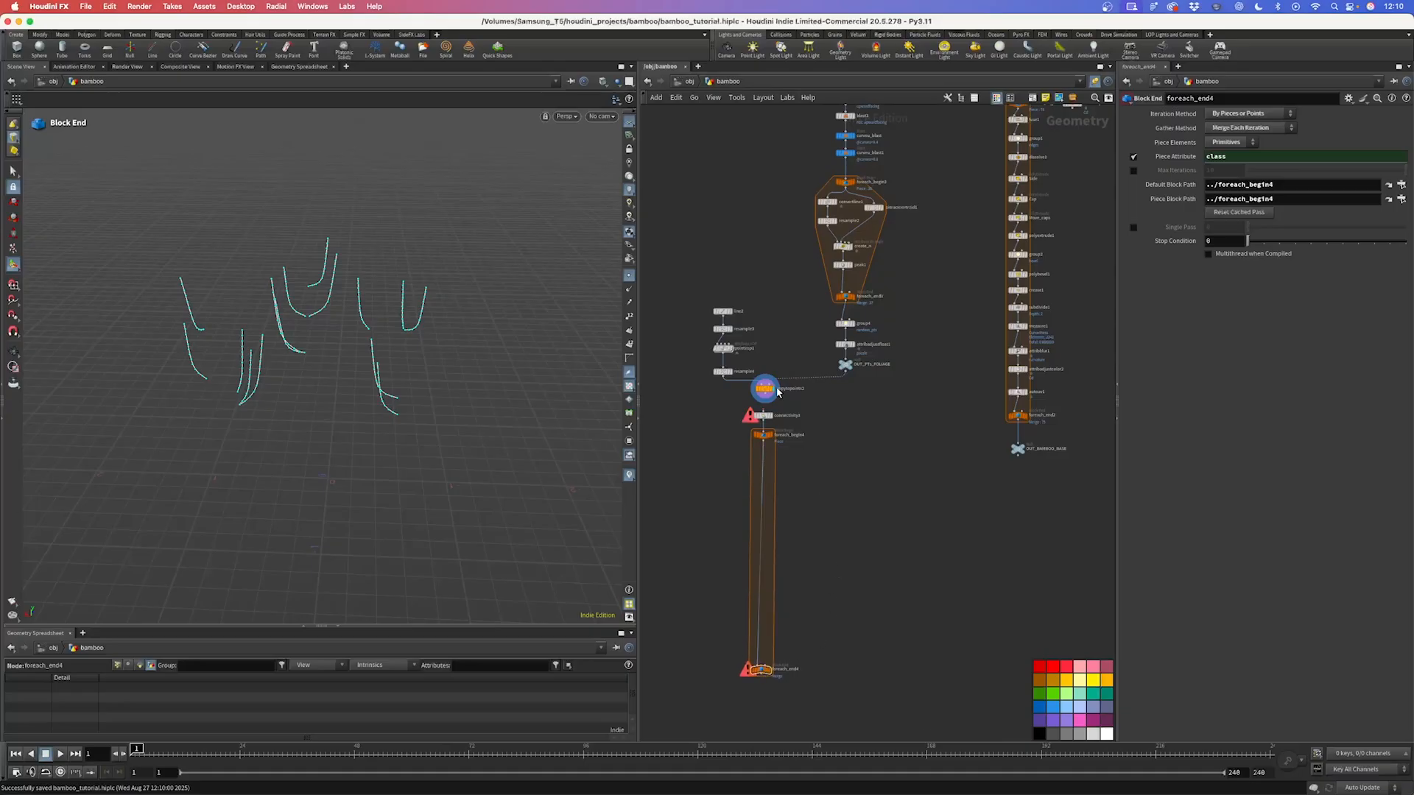
{"action": "scroll", "coordinate": [777, 390], "scroll_direction": "up", "scroll_amount": 5}
{"action": "left_click_drag", "start_coordinate": [759, 403], "coordinate": [756, 431]}
{"action": "middle_click_drag", "start_coordinate": [846, 498], "coordinate": [835, 352]}
{"action": "scroll", "coordinate": [834, 353], "scroll_direction": "down", "scroll_amount": 3}
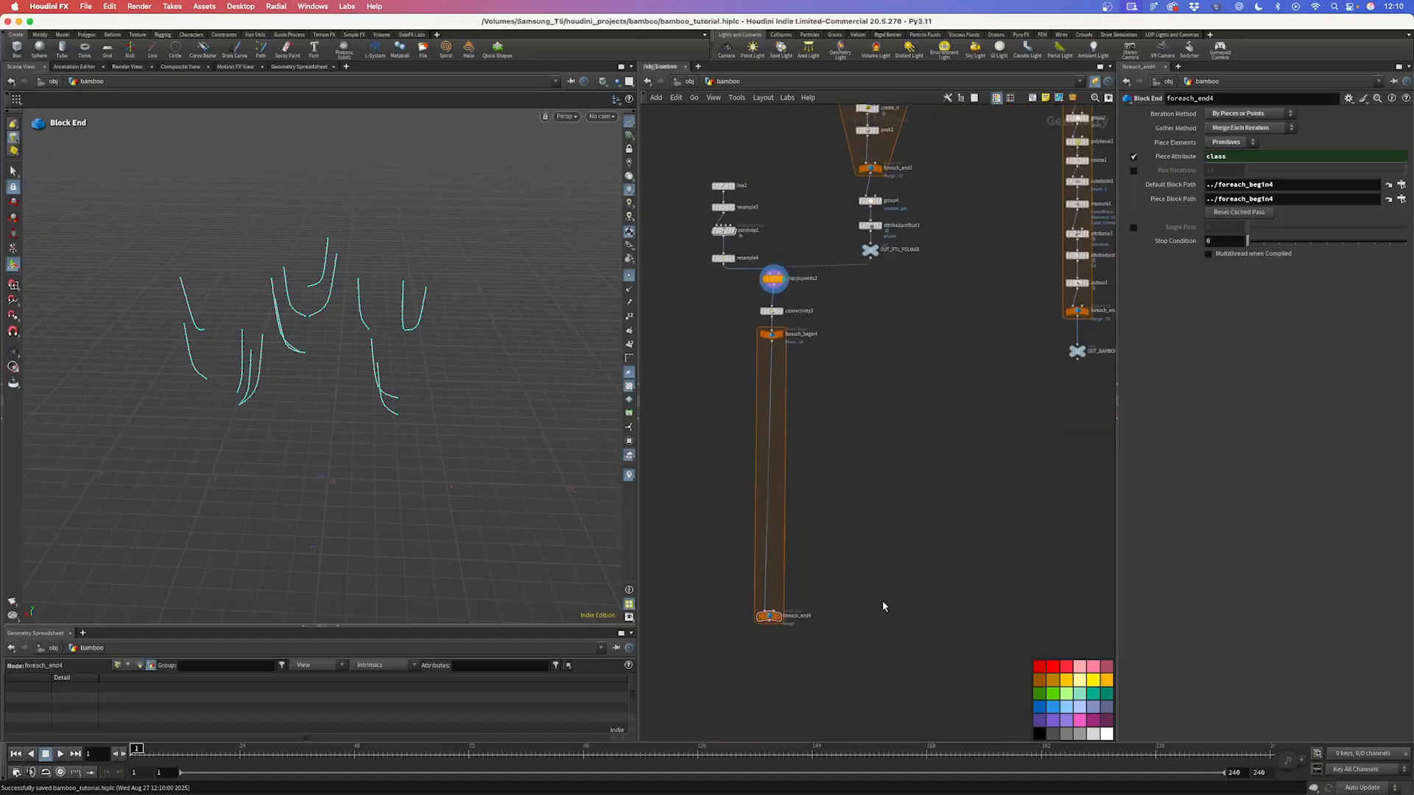
{"action": "left_click", "coordinate": [771, 334]}
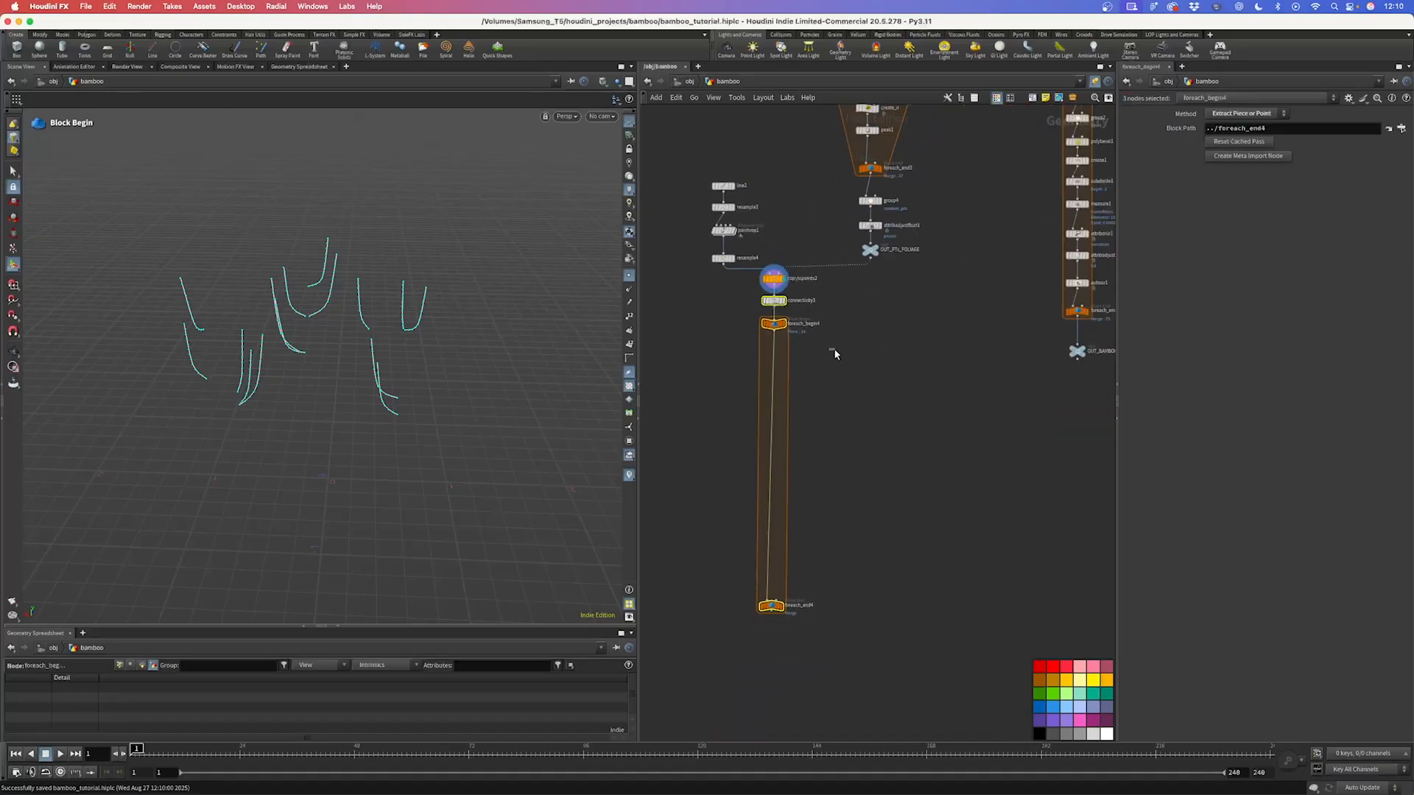
Step: Copy the seven nodes inside the first for-each loop, including both bamboo shape nodes, sweep1, scatter2 and voronoifracture1
{"action": "scroll", "coordinate": [831, 362], "scroll_direction": "down", "scroll_amount": 2}
{"action": "middle_click_drag", "start_coordinate": [830, 361], "coordinate": [735, 543]}
{"action": "scroll", "coordinate": [869, 265], "scroll_direction": "up", "scroll_amount": 2}
{"action": "middle_click_drag", "start_coordinate": [869, 265], "coordinate": [829, 453]}
{"action": "scroll", "coordinate": [729, 304], "scroll_direction": "up", "scroll_amount": 4}
{"action": "left_click_drag", "start_coordinate": [709, 296], "coordinate": [974, 428]}
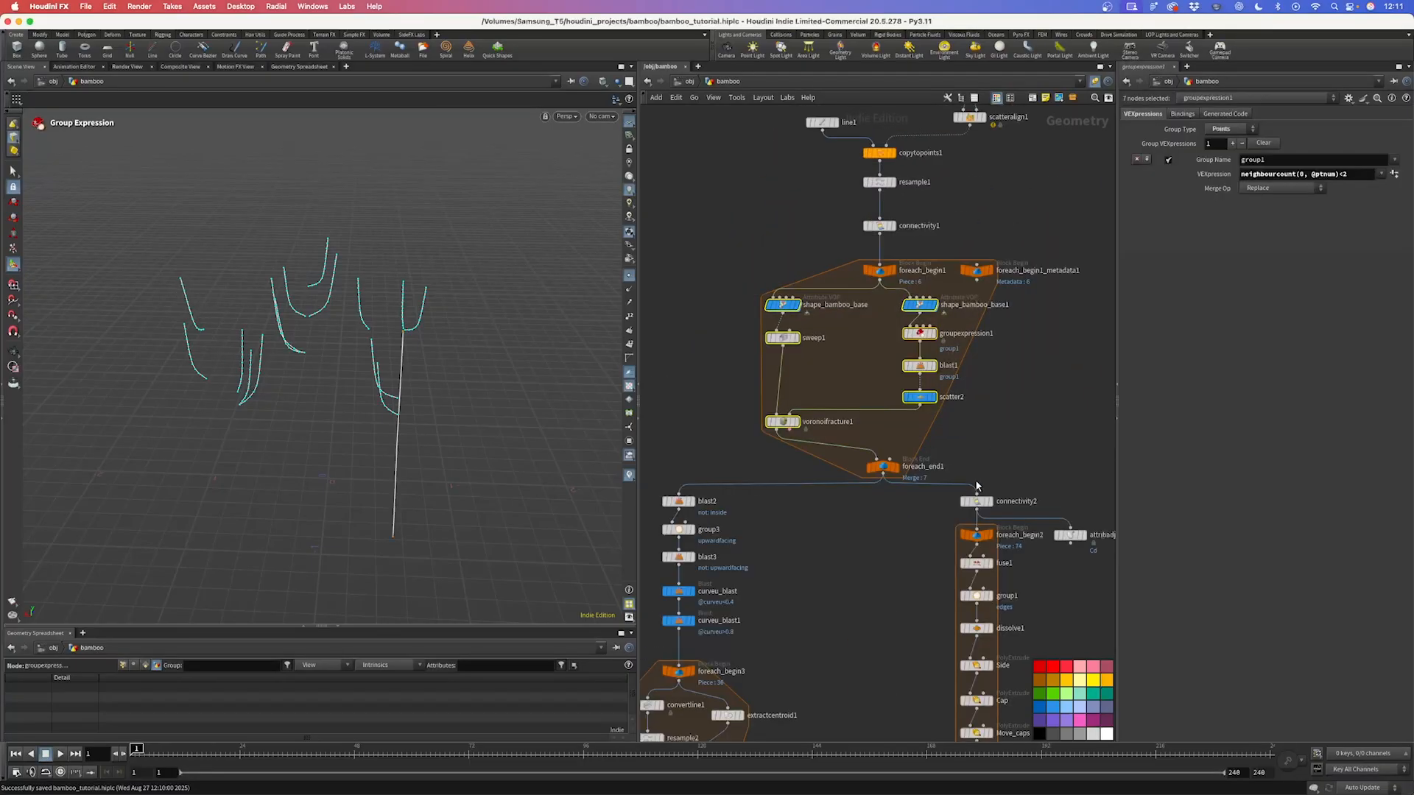
{"action": "key", "text": "ctrl+c"}
Step: Paste the copied bamboo nodes between foreach_begin4 and foreach_end4
{"action": "scroll", "coordinate": [975, 444], "scroll_direction": "down", "scroll_amount": 2}
{"action": "scroll", "coordinate": [950, 479], "scroll_direction": "down", "scroll_amount": 5}
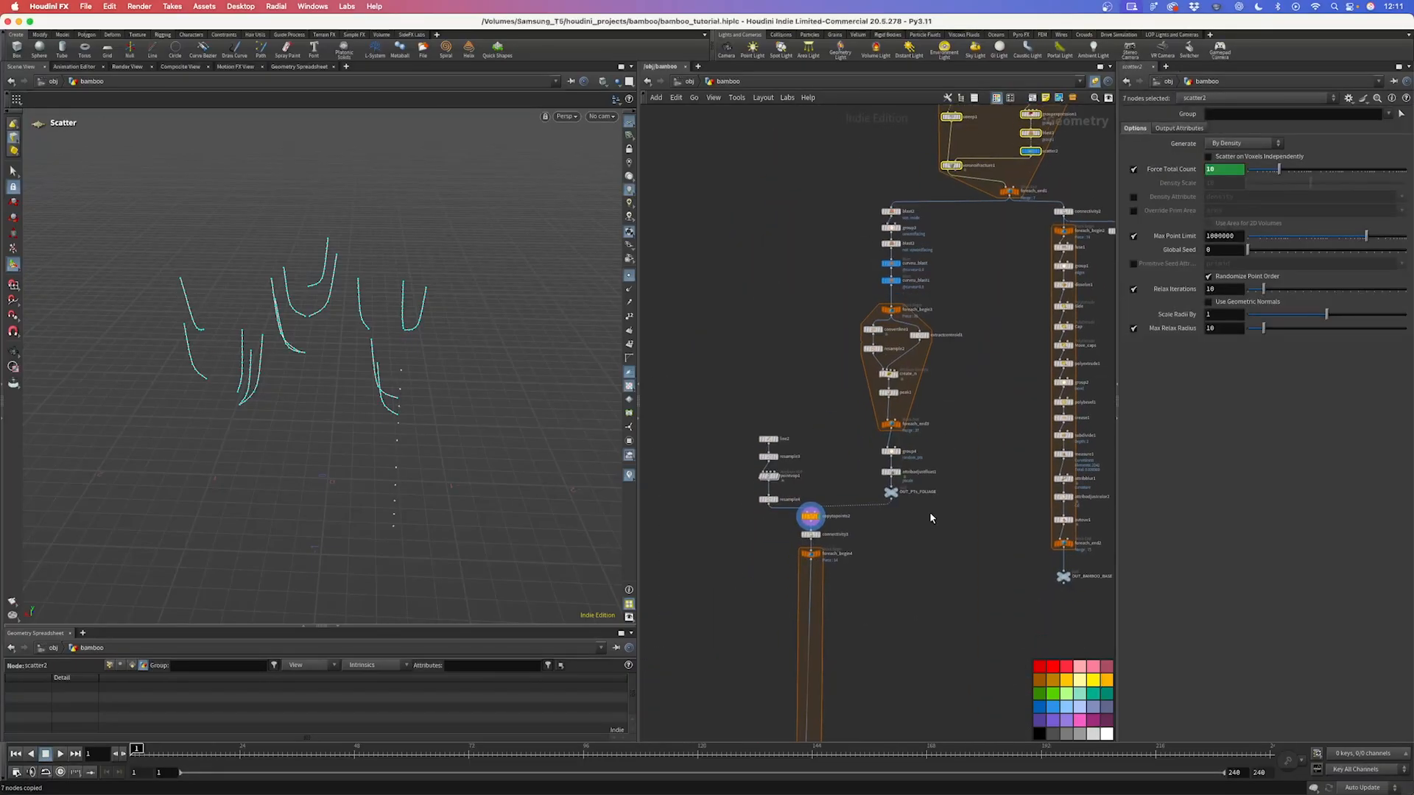
{"action": "middle_click_drag", "start_coordinate": [878, 676], "coordinate": [935, 442]}
{"action": "scroll", "coordinate": [876, 415], "scroll_direction": "up", "scroll_amount": 5}
{"action": "left_click", "coordinate": [881, 337]}
{"action": "key", "text": "ctrl+v"}
{"action": "scroll", "coordinate": [888, 361], "scroll_direction": "up", "scroll_amount": 4}
{"action": "left_click_drag", "start_coordinate": [910, 356], "coordinate": [887, 352]}
Step: Connect foreach_begin4 to shape_bamboo_base2 and shape_bamboo_base3 and move the pasted nodes closer beneath it
{"action": "left_click", "coordinate": [660, 266]}
{"action": "left_click_drag", "start_coordinate": [781, 273], "coordinate": [875, 339]}
{"action": "left_click", "coordinate": [682, 335]}
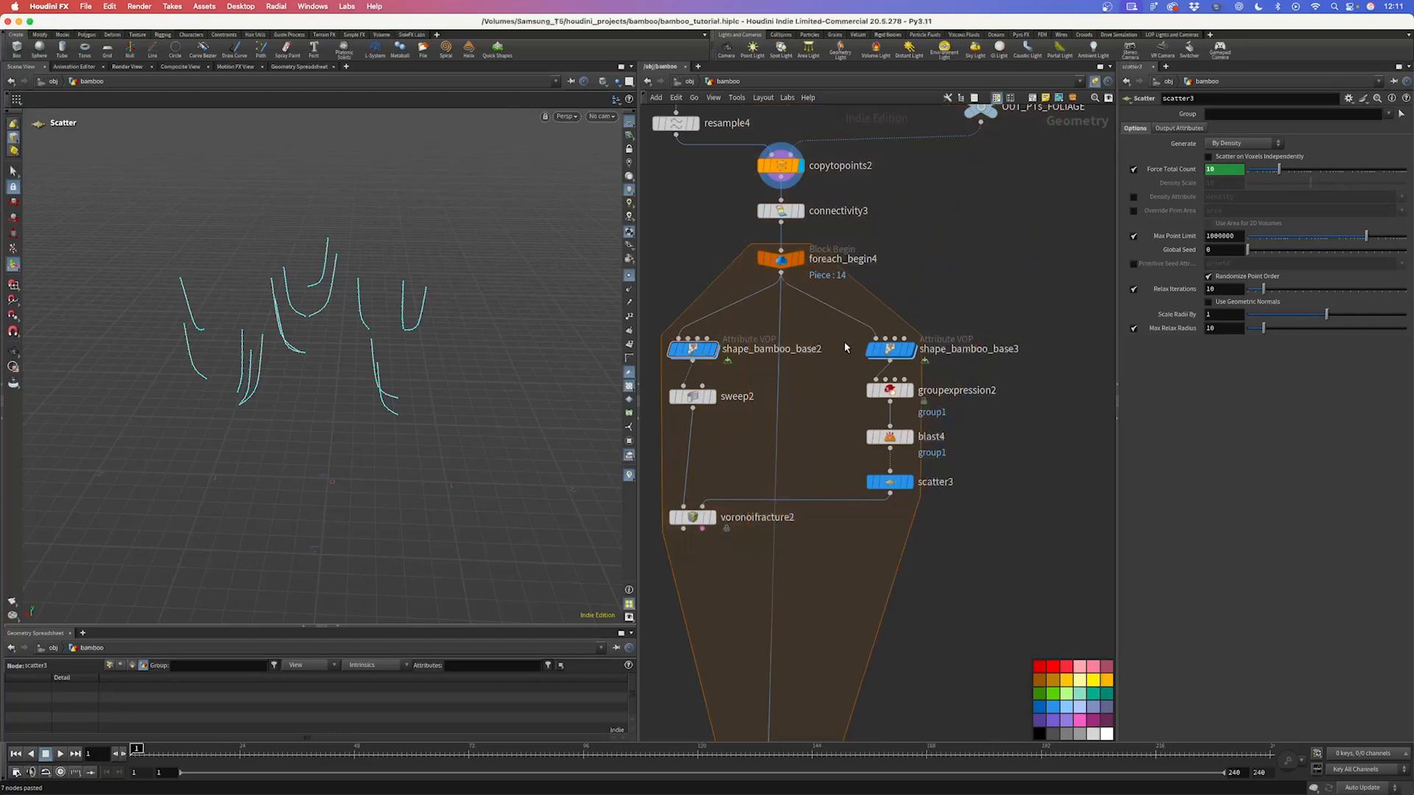
{"action": "scroll", "coordinate": [890, 301], "scroll_direction": "down", "scroll_amount": 3}
{"action": "left_click_drag", "start_coordinate": [961, 480], "coordinate": [729, 312]}
{"action": "left_click", "coordinate": [766, 268]}
Step: Create foreach_begin4's meta import node and reference it in the Offset expressions of shape_bamboo_base2 and shape_bamboo_base3
{"action": "left_click", "coordinate": [812, 271]}
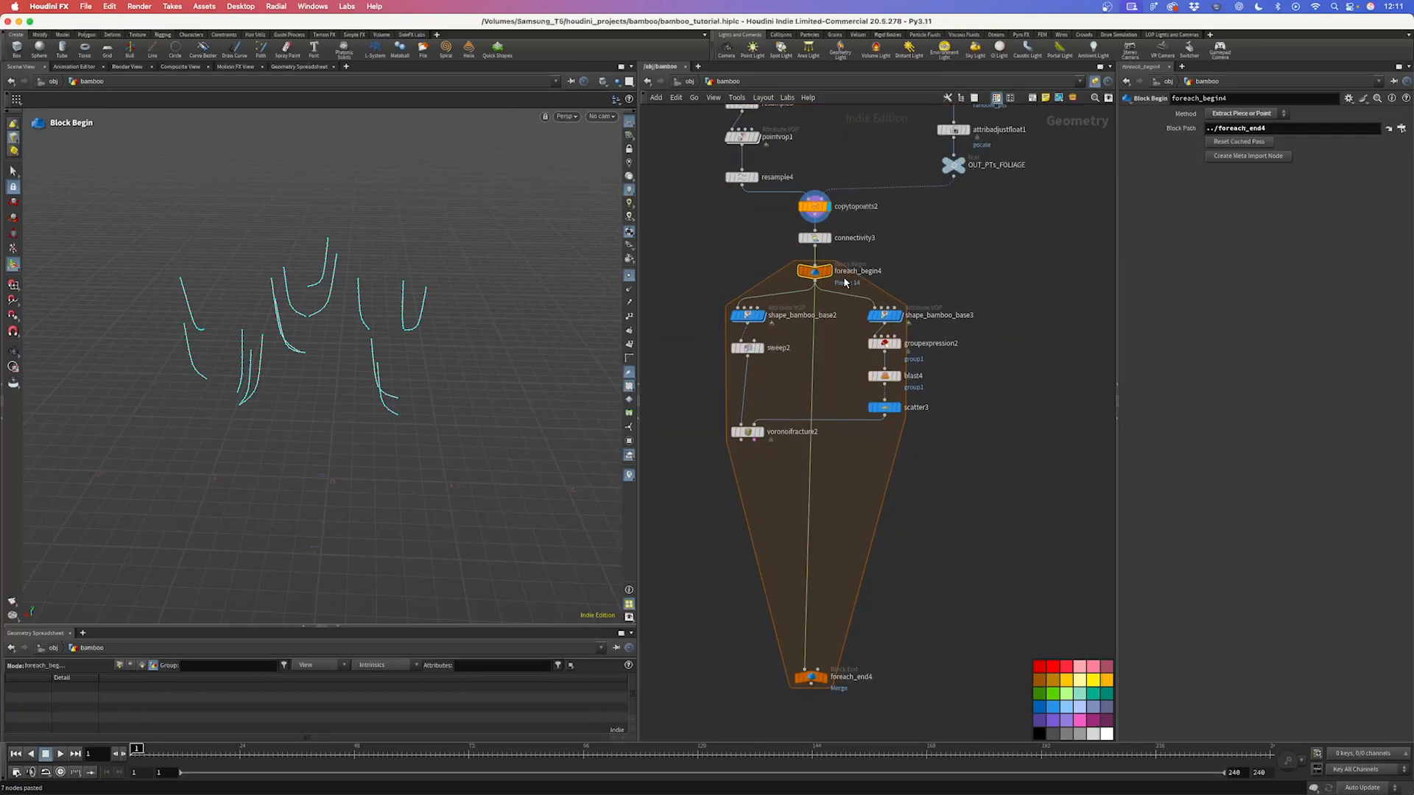
{"action": "left_click", "coordinate": [1240, 156]}
{"action": "left_click", "coordinate": [747, 315]}
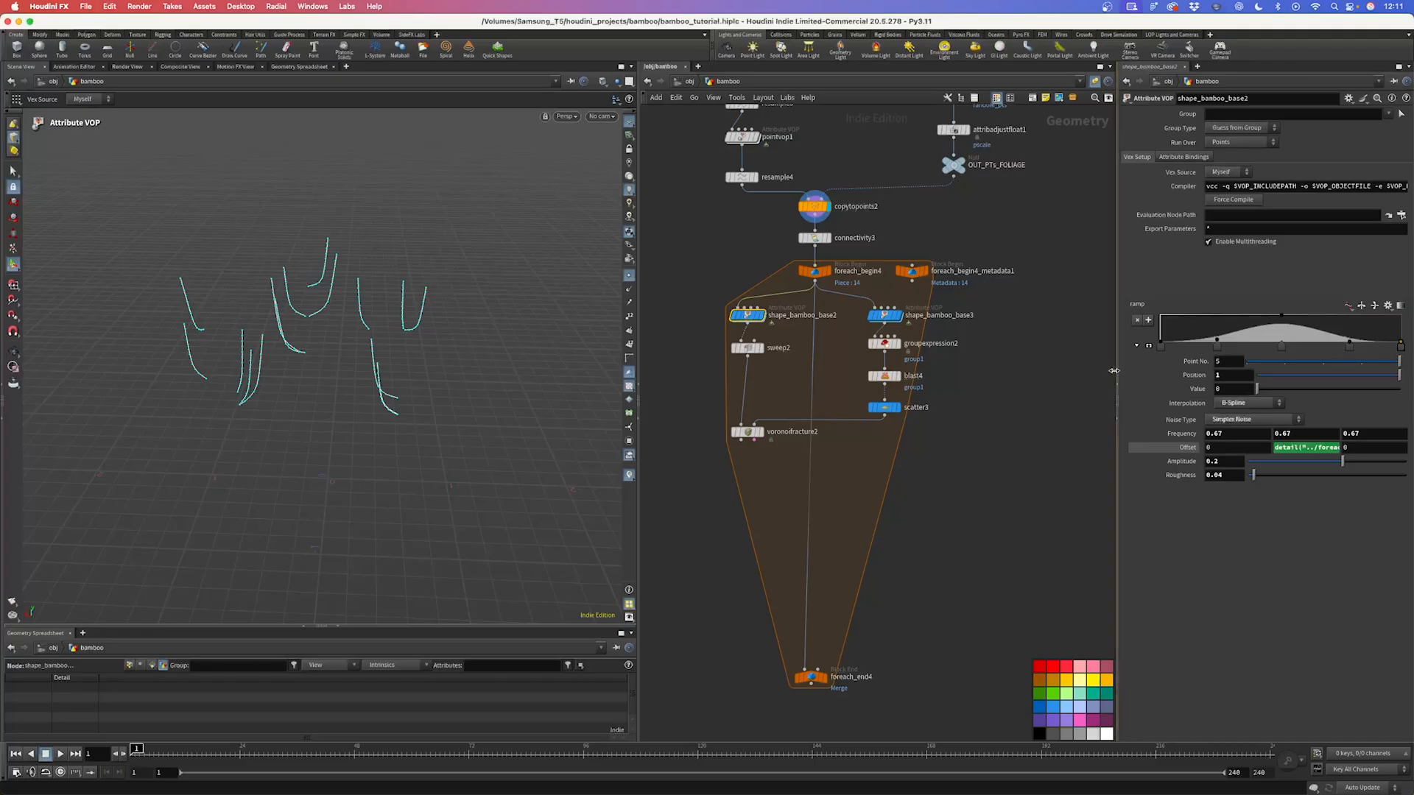
{"action": "left_click_drag", "start_coordinate": [1117, 380], "coordinate": [998, 379]}
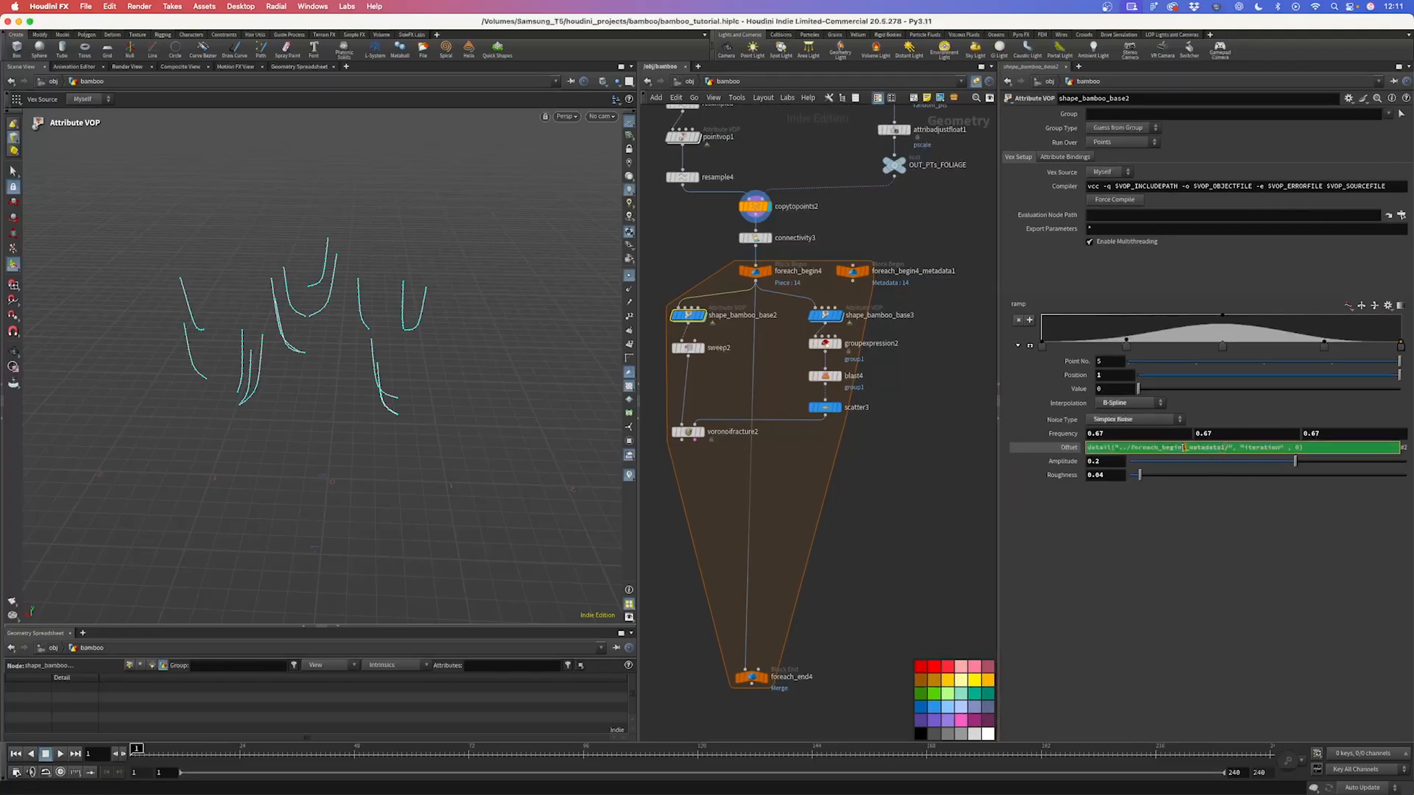
{"action": "left_click", "coordinate": [825, 315]}
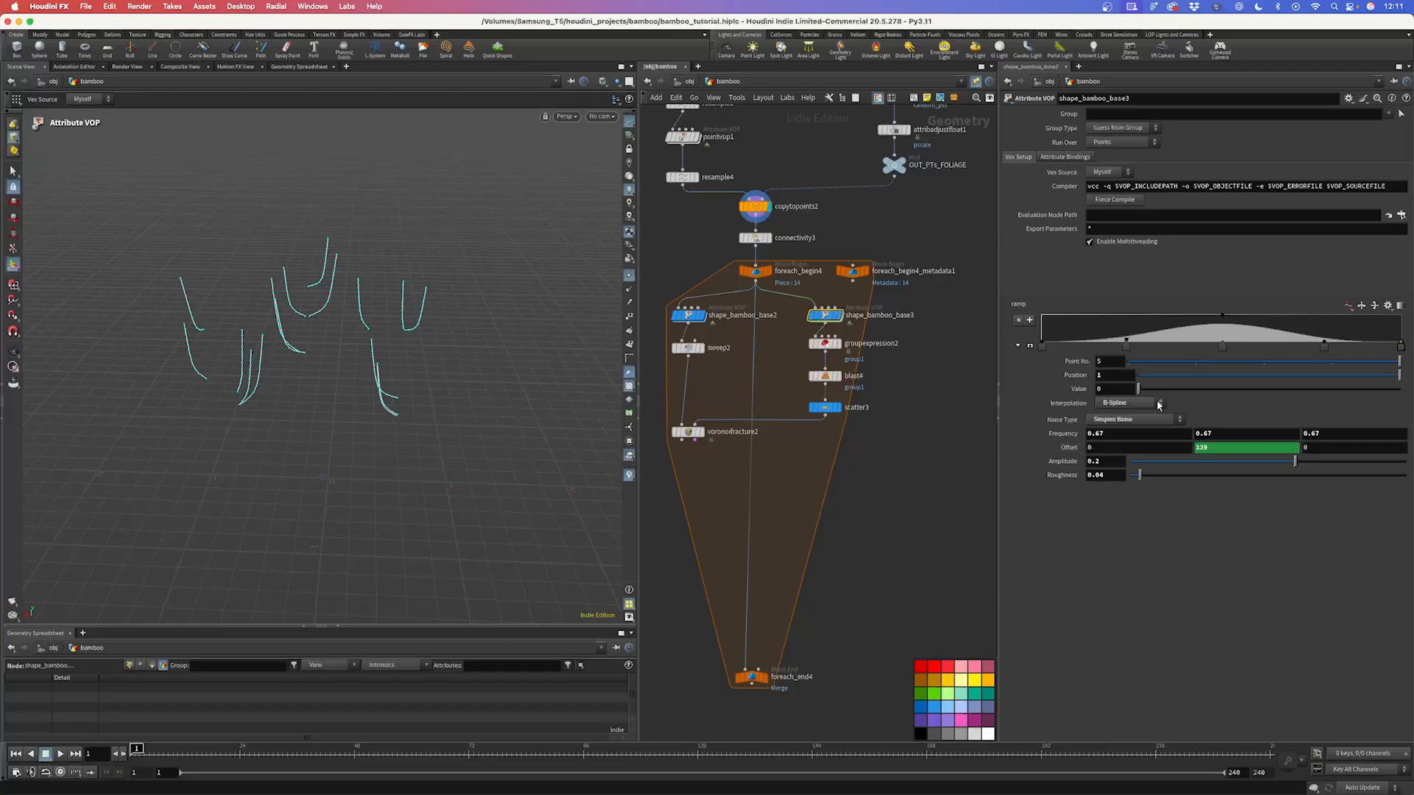
{"action": "left_click", "coordinate": [1068, 447]}
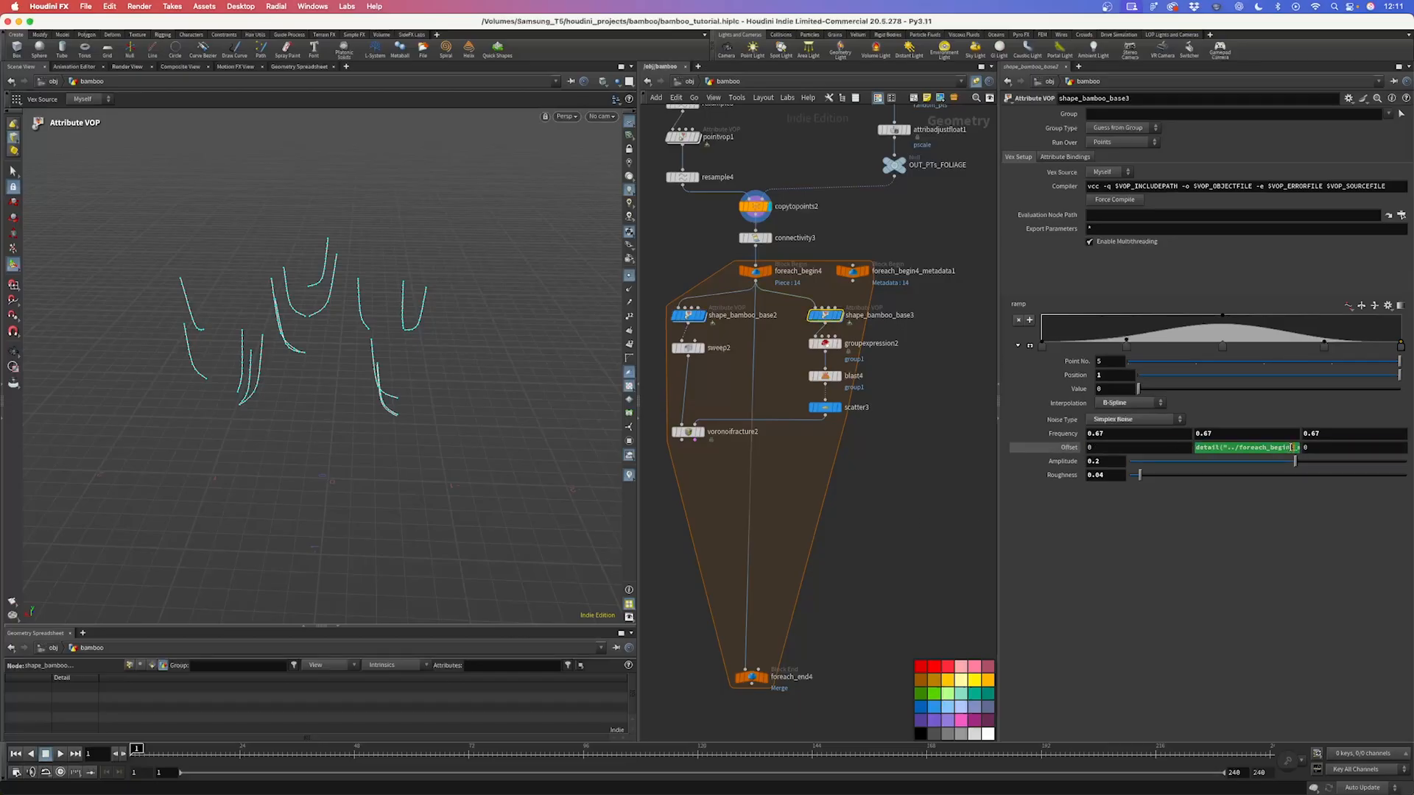
{"action": "left_click", "coordinate": [1294, 447]}
Step: Point scatter3's Force Total Count expression to foreach_begin4_metadata1 and save the file
{"action": "left_click", "coordinate": [825, 407]}
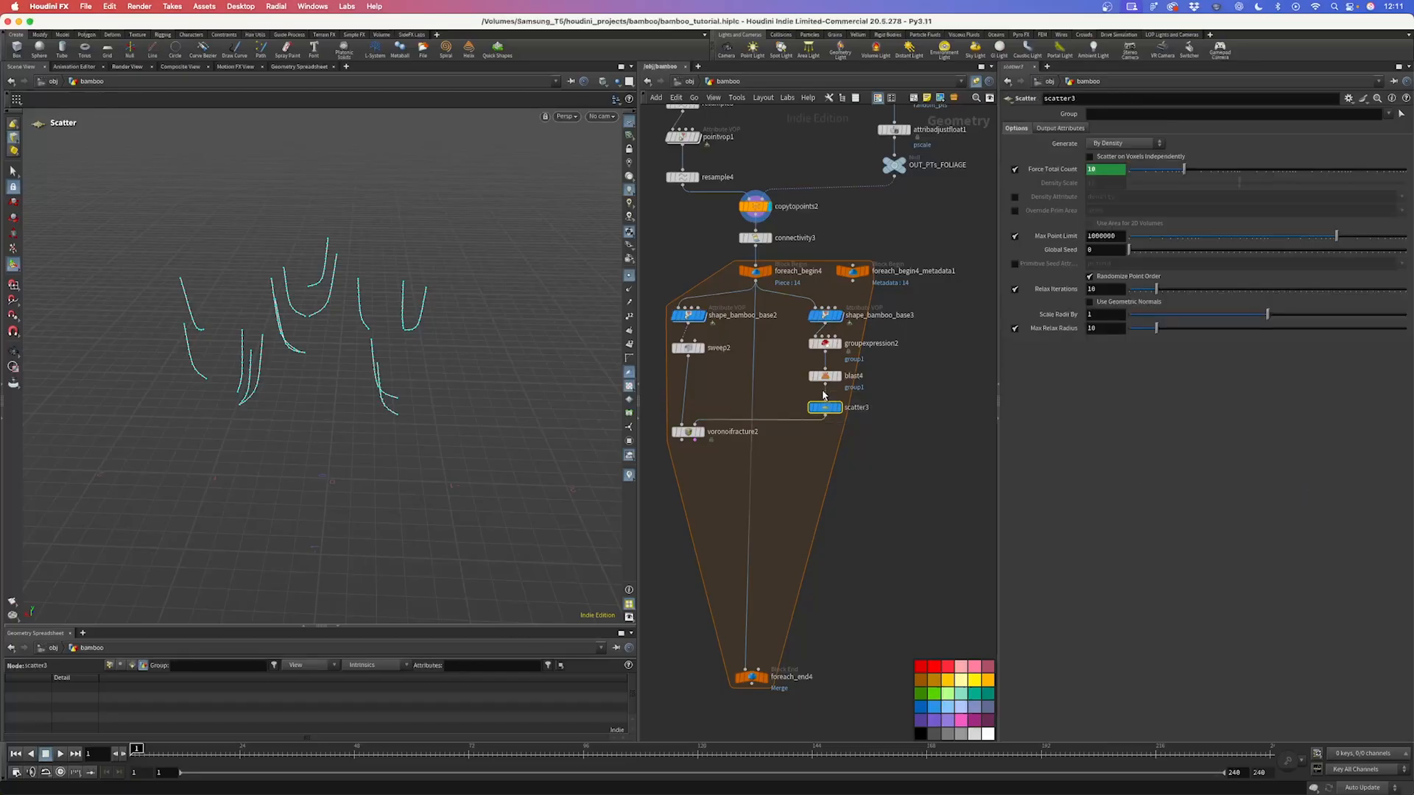
{"action": "left_click", "coordinate": [1059, 170]}
{"action": "left_click", "coordinate": [1225, 169]}
{"action": "key", "text": "super+s"}
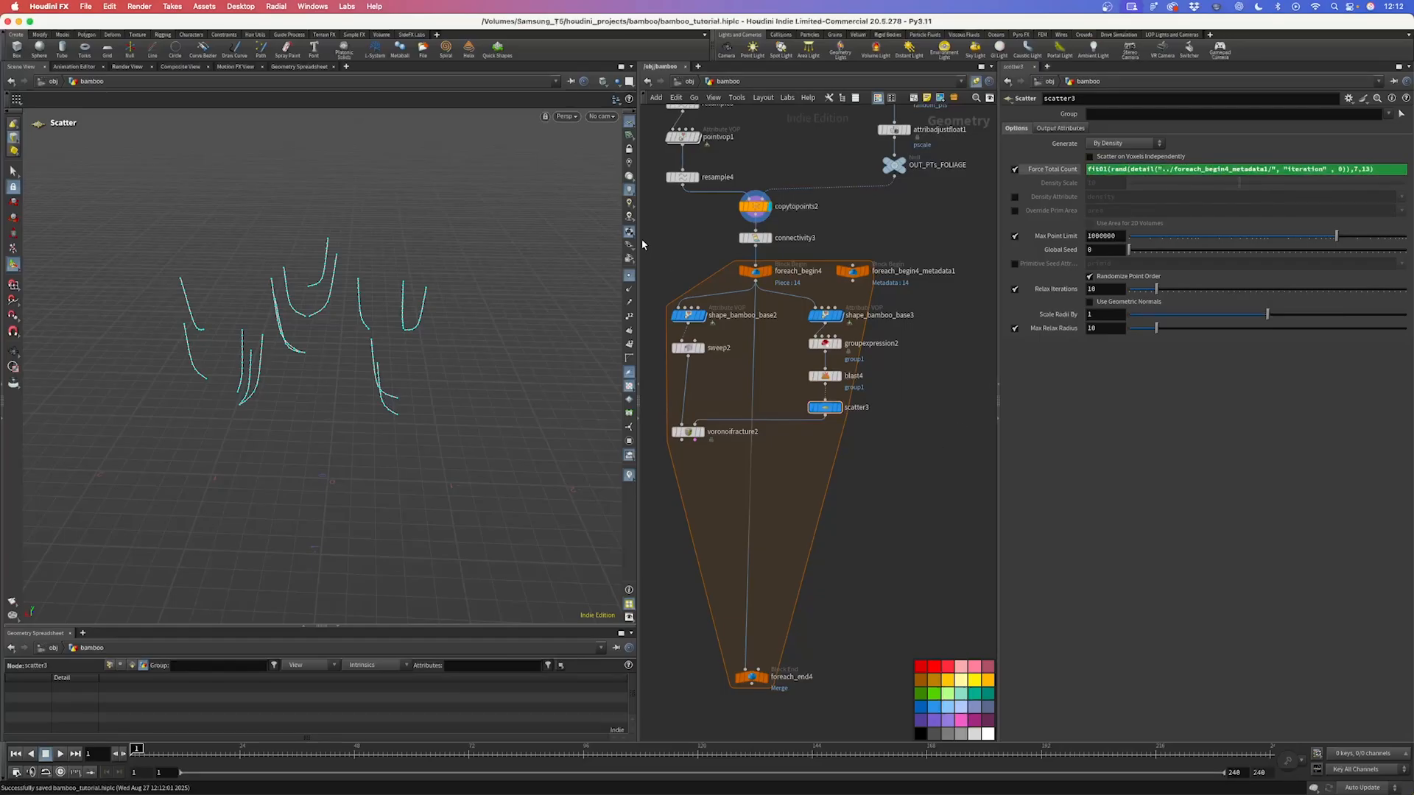
Step: Bypass shape_bamboo_base2 inside the foreach_begin4 loop
{"action": "left_click", "coordinate": [674, 320]}
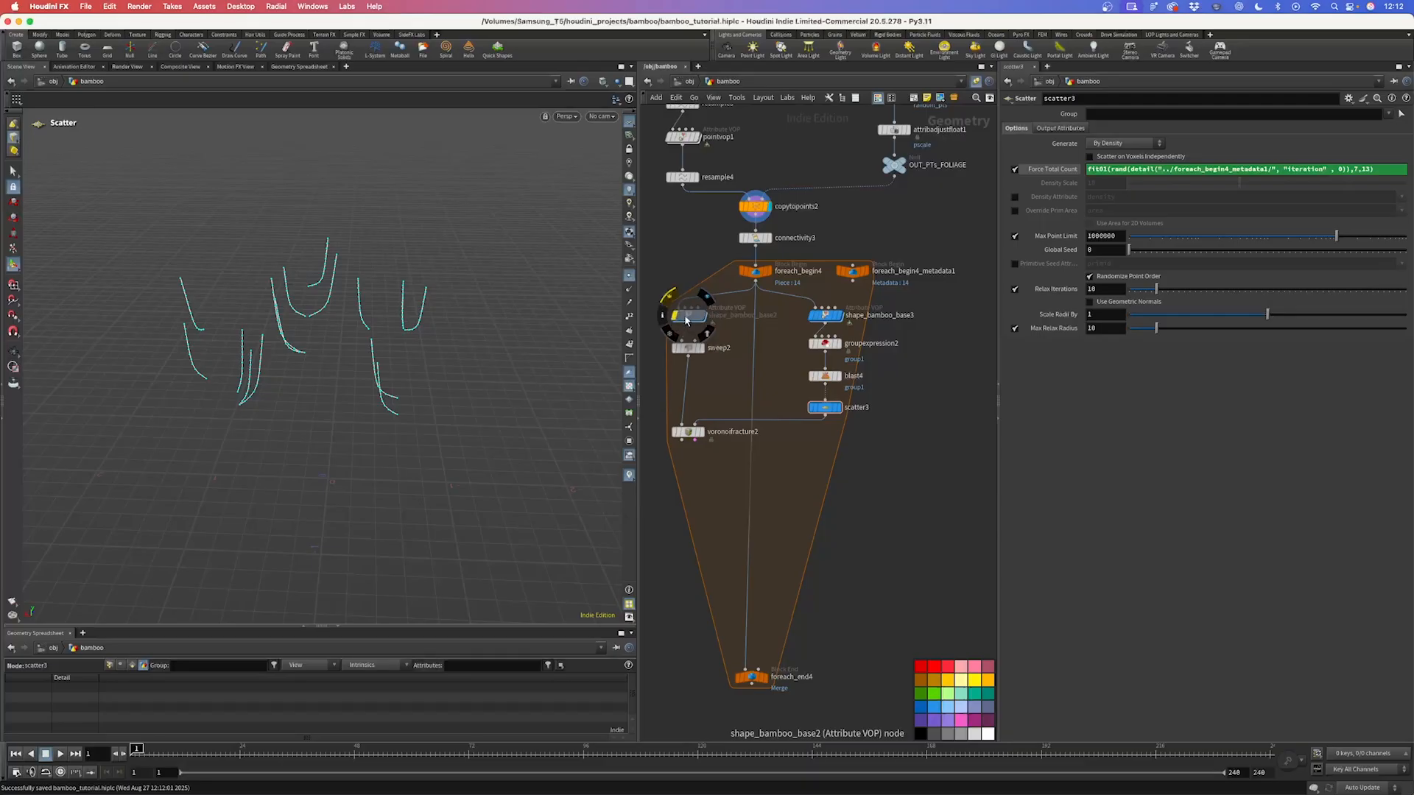
{"action": "right_click_drag", "start_coordinate": [224, 303], "coordinate": [372, 215], "text": "alt"}
{"action": "left_click_drag", "start_coordinate": [373, 214], "coordinate": [290, 237], "text": "alt"}
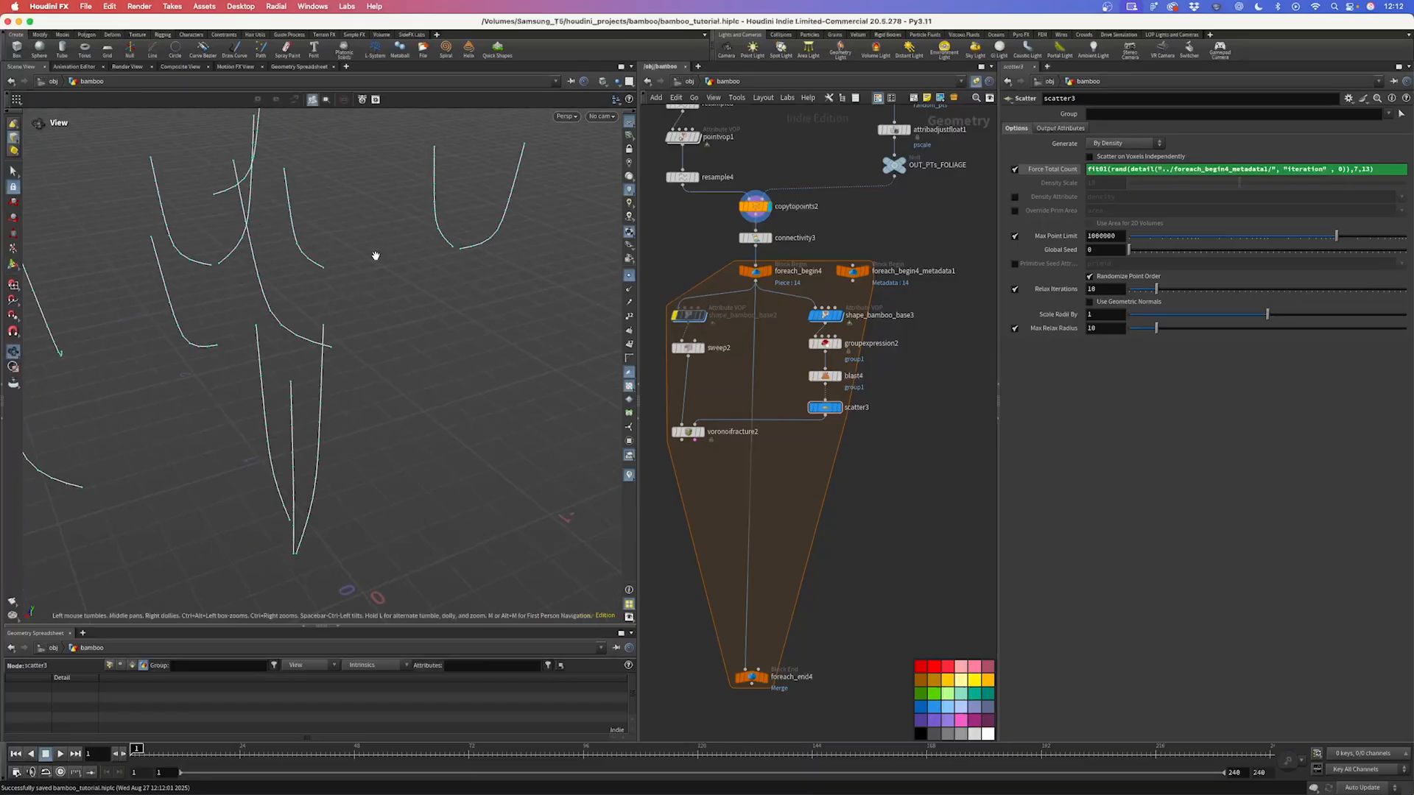
Step: Display sweep2 and set its tube radius to 0.01
{"action": "left_click", "coordinate": [686, 348]}
{"action": "right_click_drag", "start_coordinate": [515, 318], "coordinate": [670, 333], "text": "alt"}
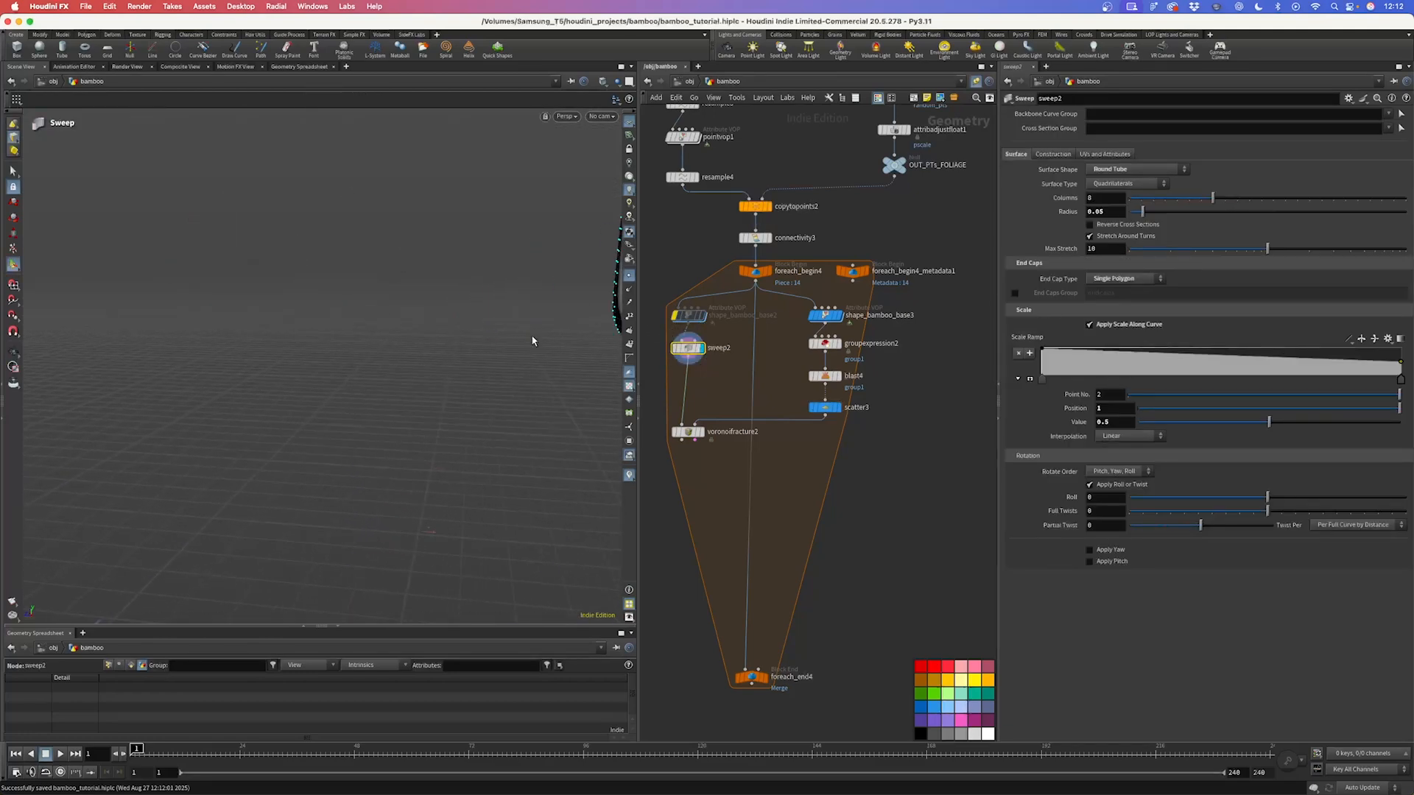
{"action": "key", "text": "space+g"}
{"action": "left_click_drag", "start_coordinate": [401, 350], "coordinate": [581, 306], "text": "alt"}
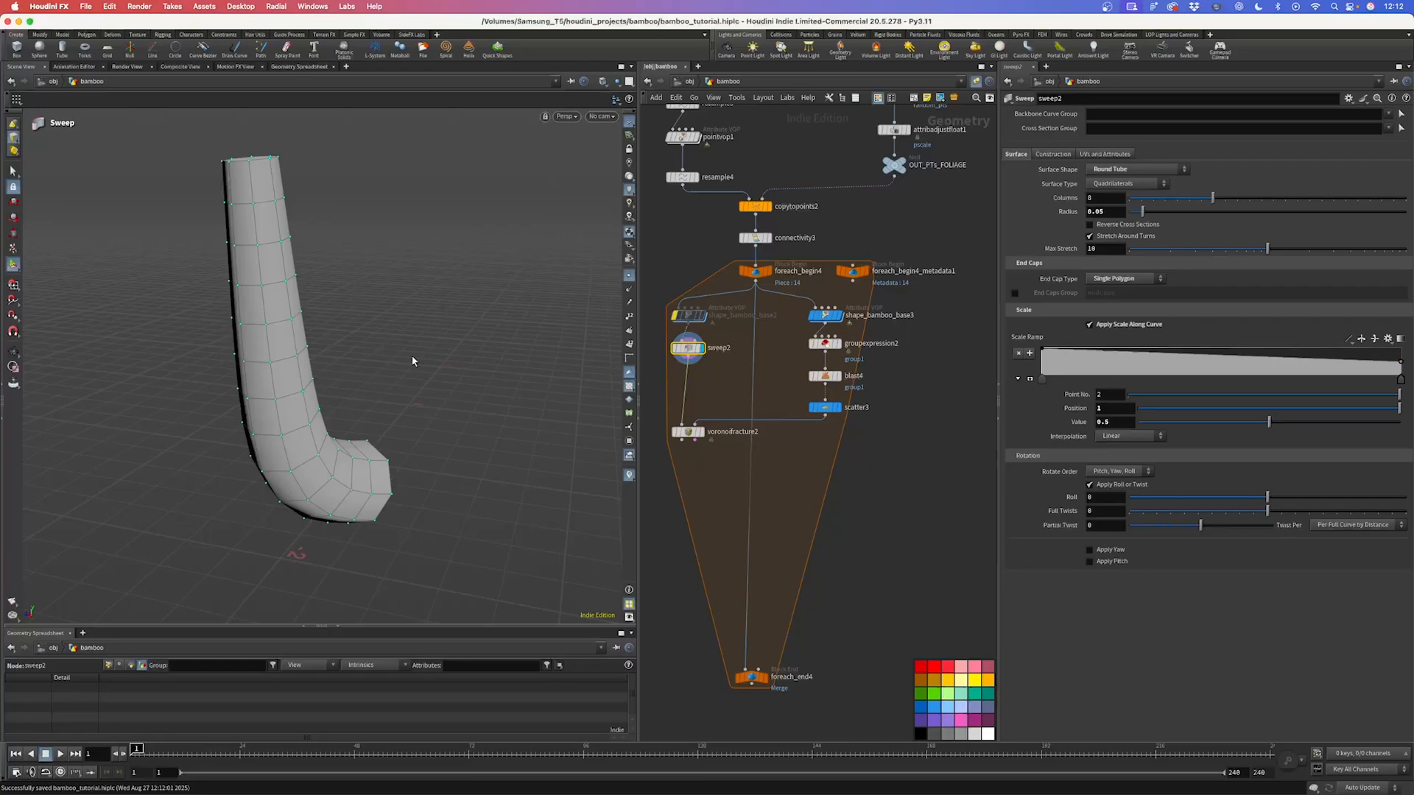
{"action": "key", "text": "BackSpace"}
{"action": "type", "text": "1"}
{"action": "key", "text": "Return"}
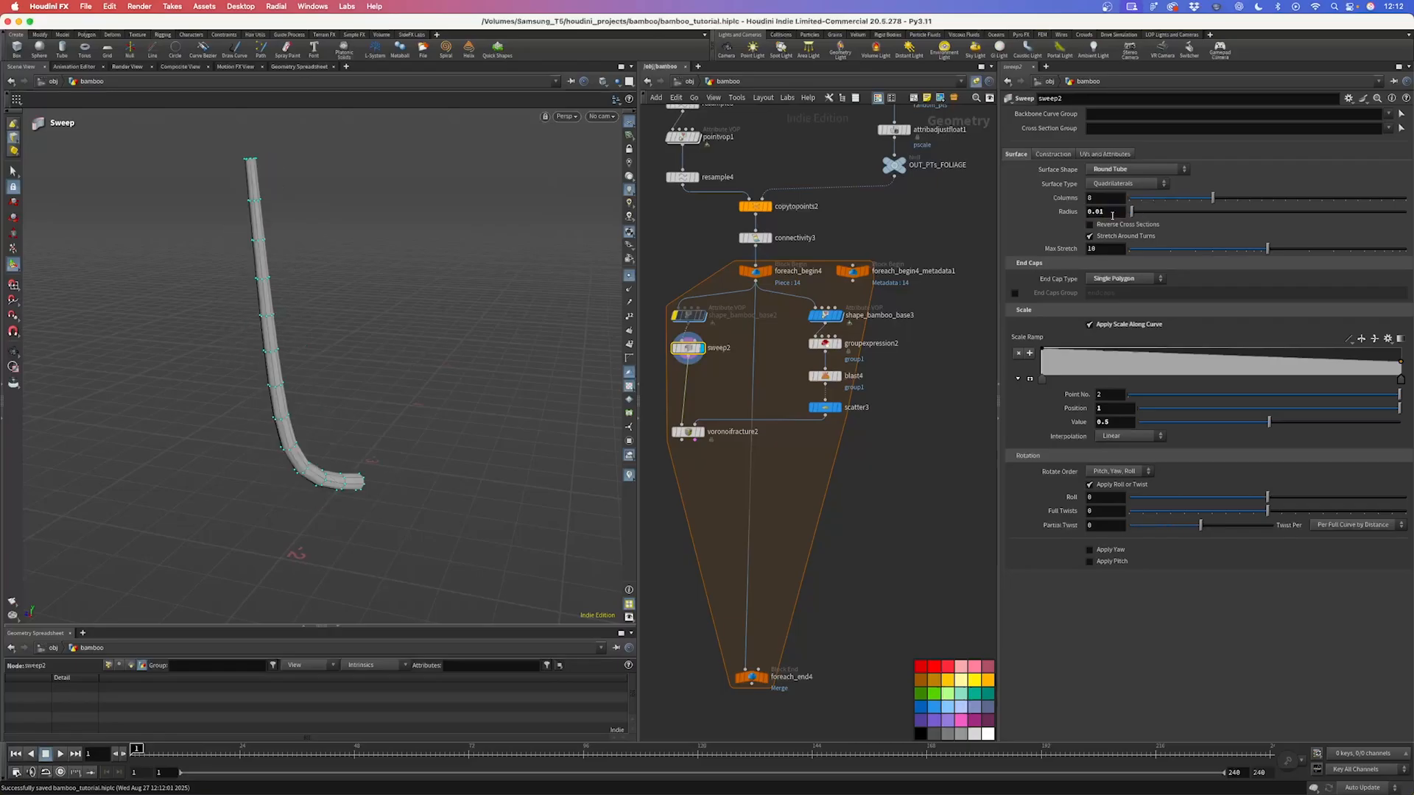
{"action": "left_click_drag", "start_coordinate": [307, 405], "coordinate": [565, 445], "text": "alt"}
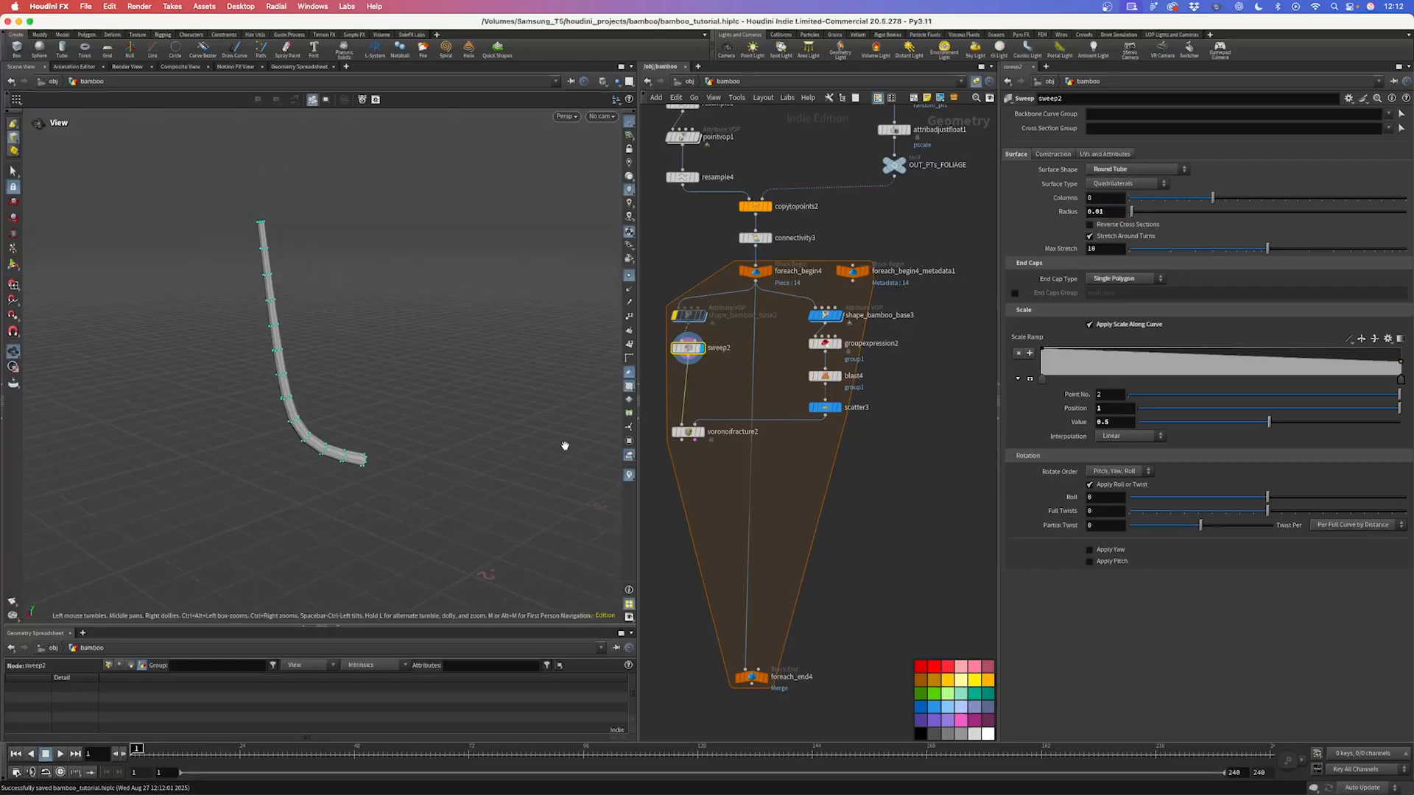
Step: Display voronoifracture2, change the range in scatter3's Force Total Count expression to 5 and 8, and save the file
{"action": "left_click", "coordinate": [701, 432]}
{"action": "left_click_drag", "start_coordinate": [293, 405], "coordinate": [509, 447]}
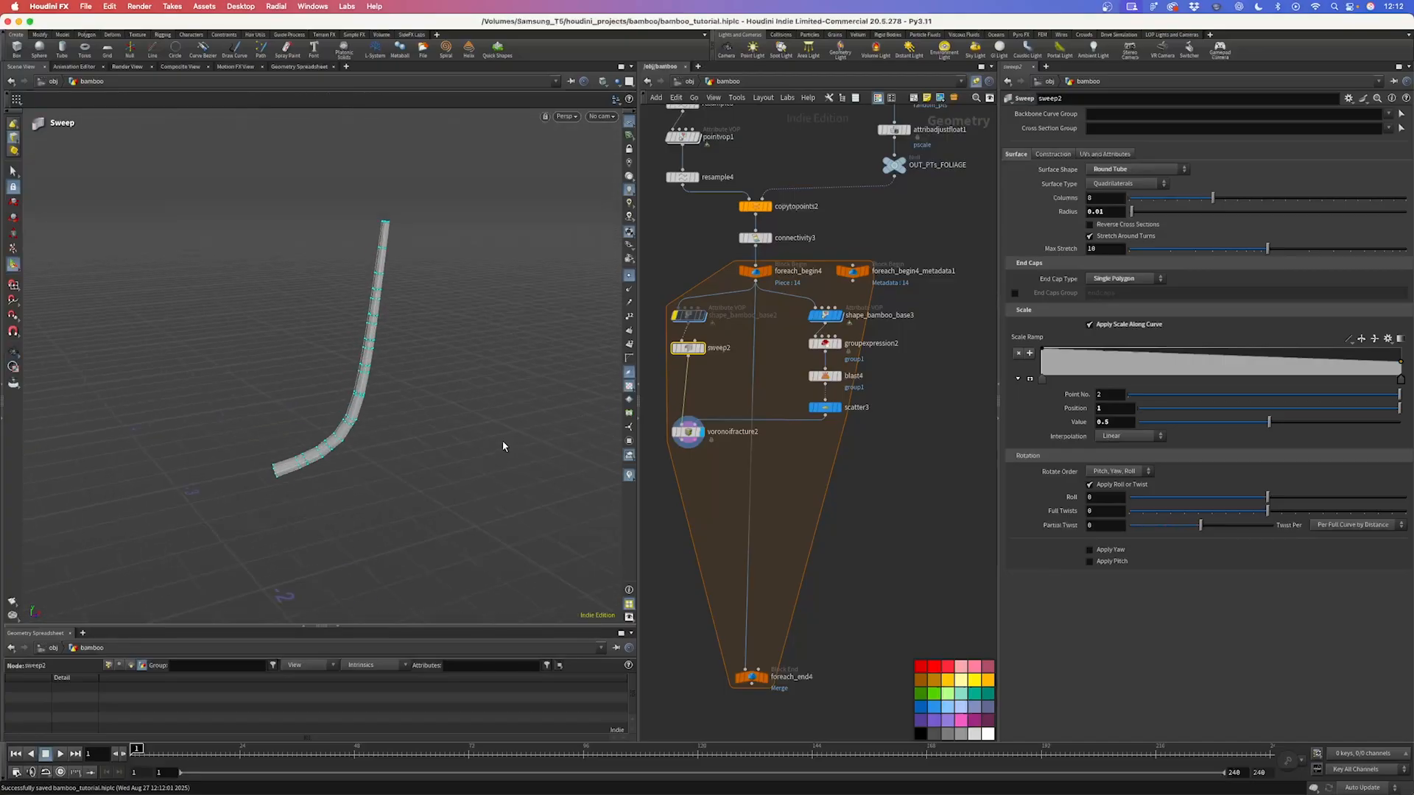
{"action": "left_click", "coordinate": [825, 407]}
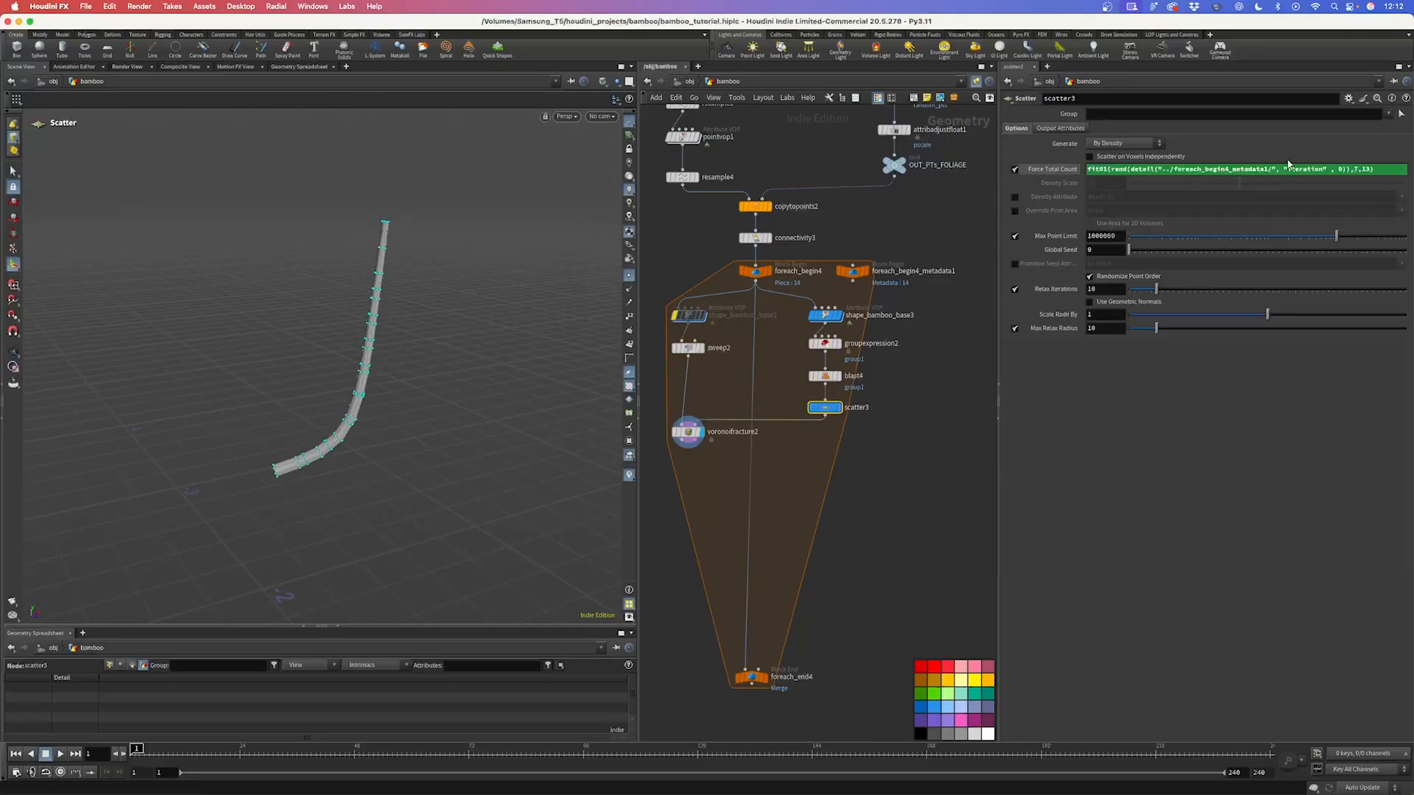
{"action": "left_click", "coordinate": [1355, 169]}
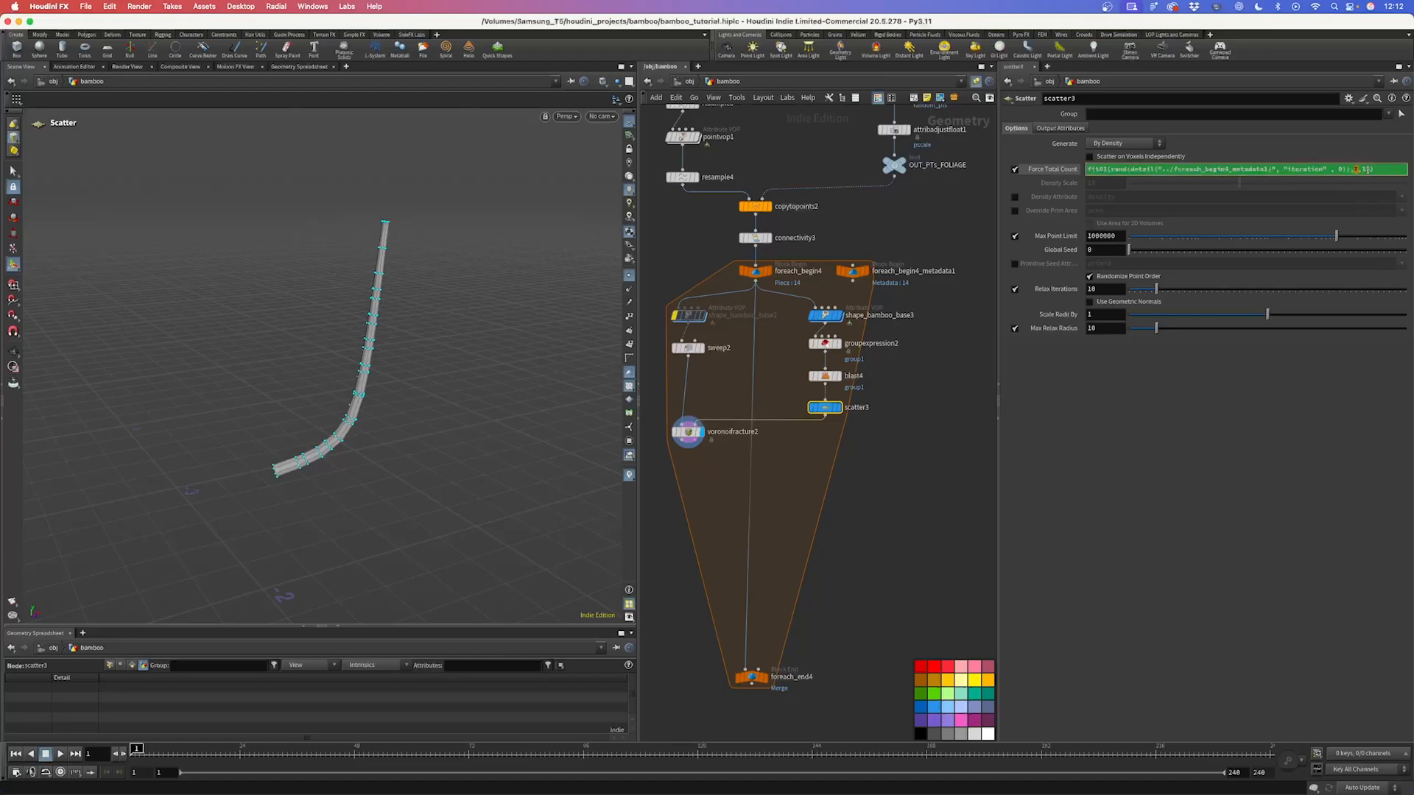
{"action": "left_click", "coordinate": [1368, 169]}
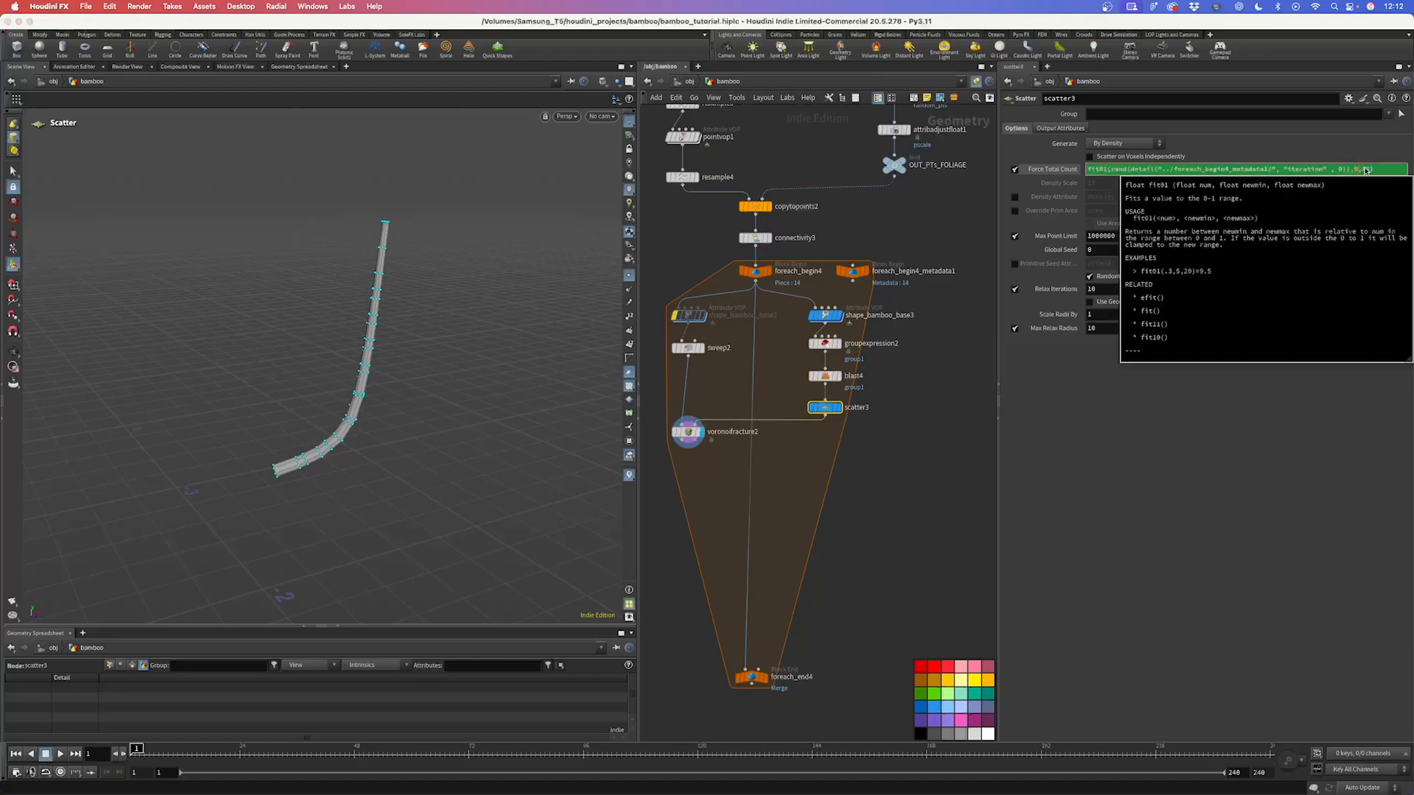
{"action": "left_click", "coordinate": [1362, 170]}
{"action": "key", "text": "BackSpace"}
{"action": "type", "text": "5"}
{"action": "key", "text": "Return"}
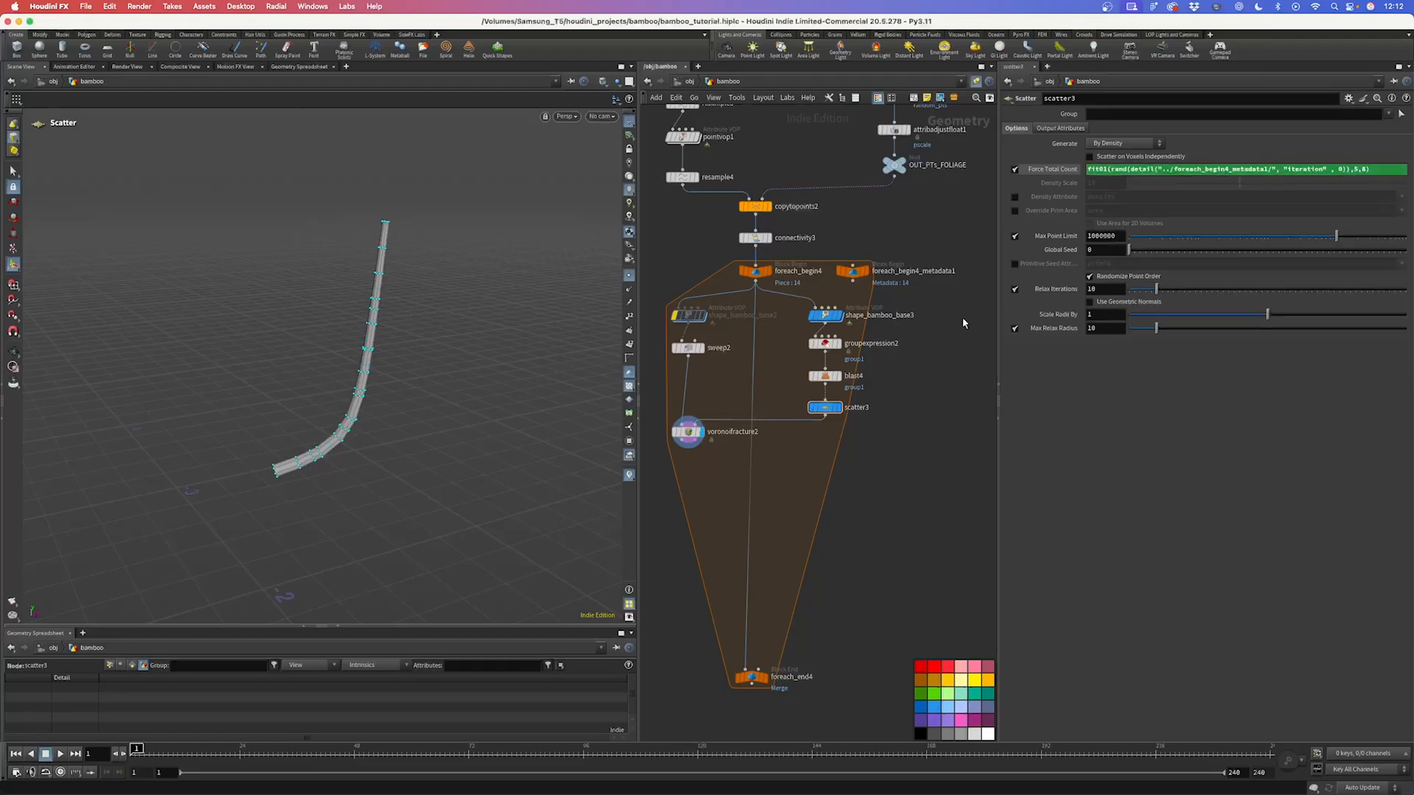
{"action": "key", "text": "ctrl+s"}
Step: Duplicate the original stalk's per-piece detailing chain, from its connectivity node through its for-each end, beside the branch network
{"action": "scroll", "coordinate": [722, 442], "scroll_direction": "down", "scroll_amount": 4}
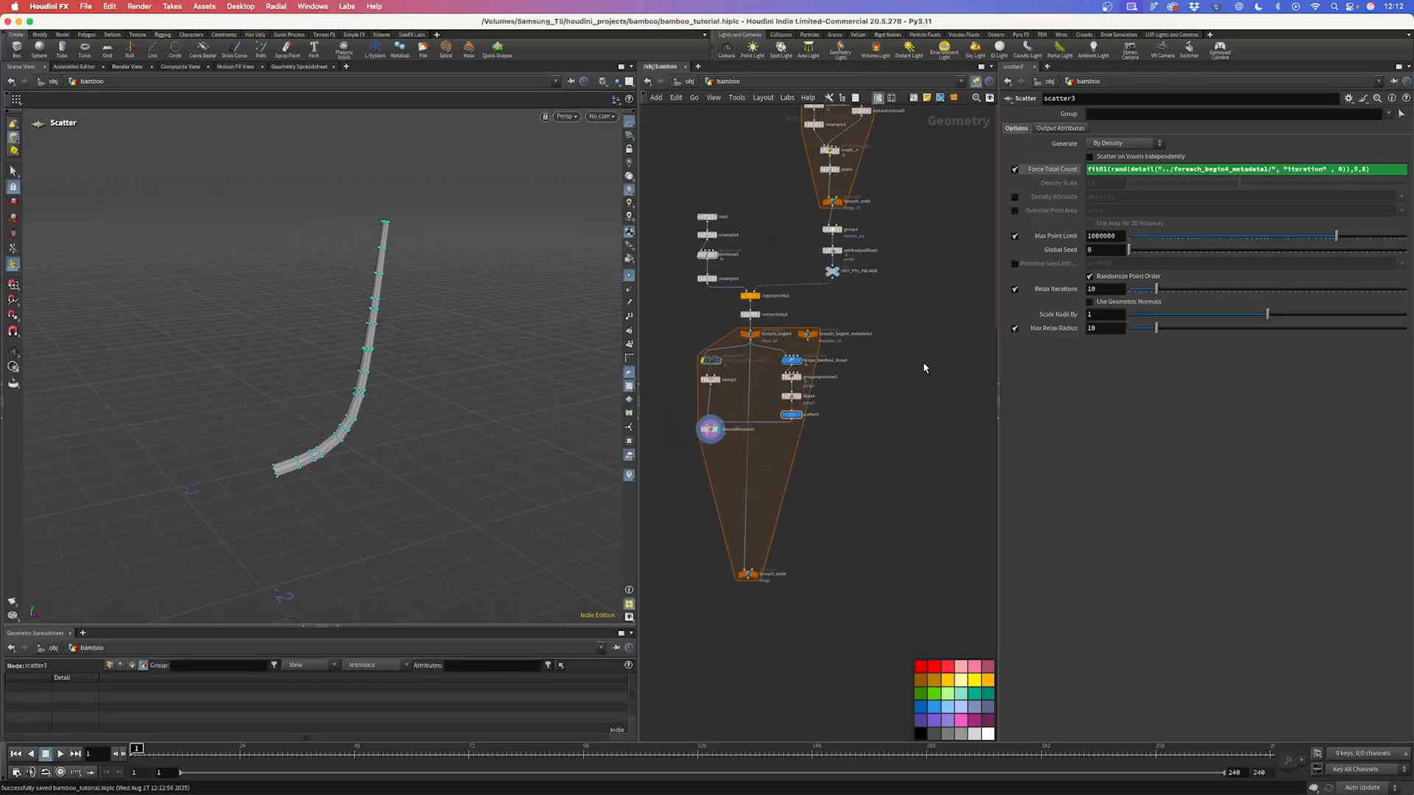
{"action": "scroll", "coordinate": [924, 364], "scroll_direction": "down", "scroll_amount": 5}
{"action": "middle_click_drag", "start_coordinate": [925, 352], "coordinate": [799, 473]}
{"action": "scroll", "coordinate": [905, 261], "scroll_direction": "up", "scroll_amount": 3}
{"action": "left_click_drag", "start_coordinate": [796, 268], "coordinate": [830, 564]}
{"action": "middle_click_drag", "start_coordinate": [782, 516], "coordinate": [893, 369]}
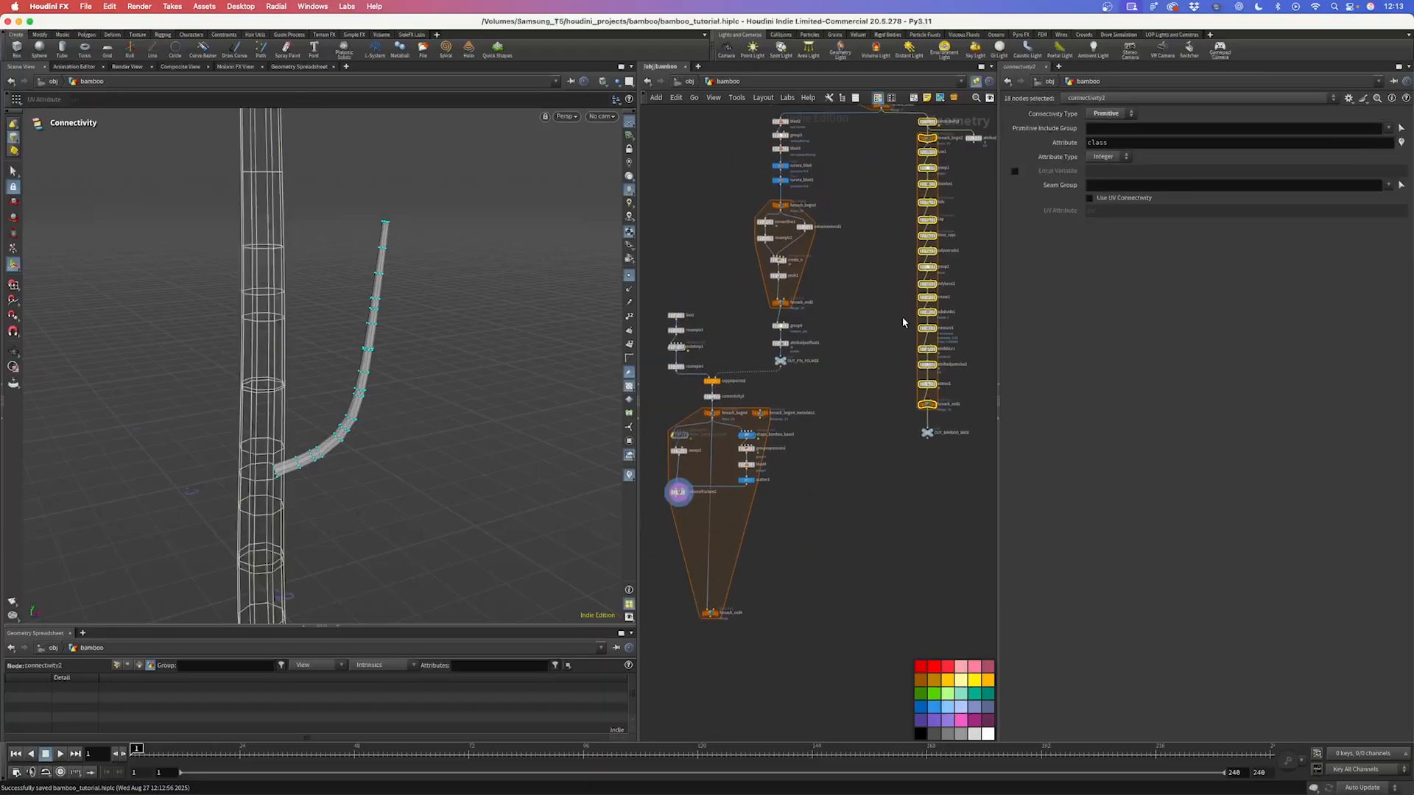
{"action": "left_click_drag", "start_coordinate": [926, 155], "coordinate": [771, 539], "text": "alt"}
Step: Connect voronoifracture2 to the duplicated chain's connectivity4 node inside the branch loop
{"action": "middle_click_drag", "start_coordinate": [747, 584], "coordinate": [782, 445]}
{"action": "scroll", "coordinate": [773, 355], "scroll_direction": "up", "scroll_amount": 4}
{"action": "scroll", "coordinate": [772, 356], "scroll_direction": "up", "scroll_amount": 3}
{"action": "left_click_drag", "start_coordinate": [661, 363], "coordinate": [825, 372]}
{"action": "scroll", "coordinate": [871, 429], "scroll_direction": "down", "scroll_amount": 3}
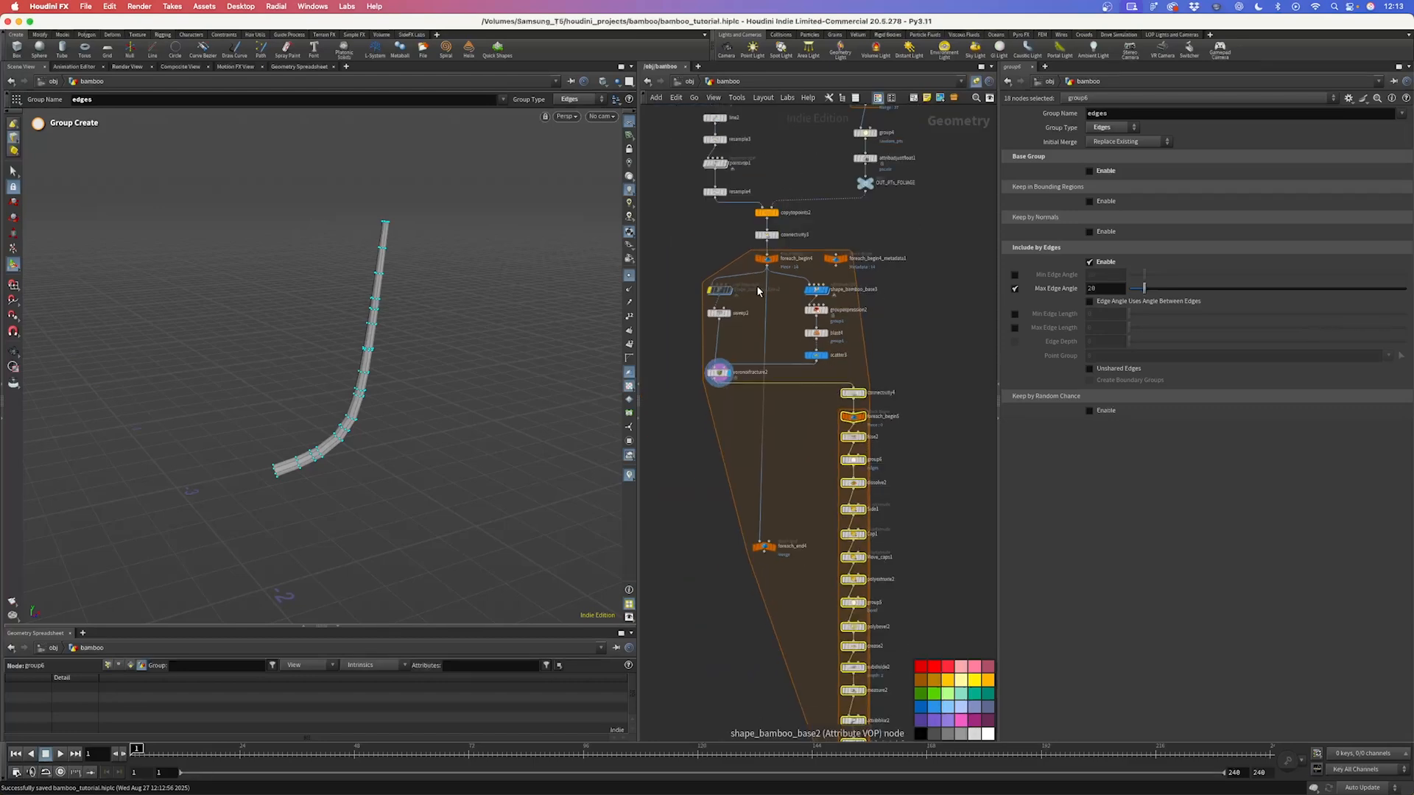
Step: Move foreach_end4 down below the duplicated detailing chain
{"action": "middle_click_drag", "start_coordinate": [763, 549], "coordinate": [779, 358]}
{"action": "left_click_drag", "start_coordinate": [779, 358], "coordinate": [781, 710]}
{"action": "middle_click_drag", "start_coordinate": [791, 422], "coordinate": [797, 521]}
{"action": "middle_click_drag", "start_coordinate": [807, 189], "coordinate": [795, 288]}
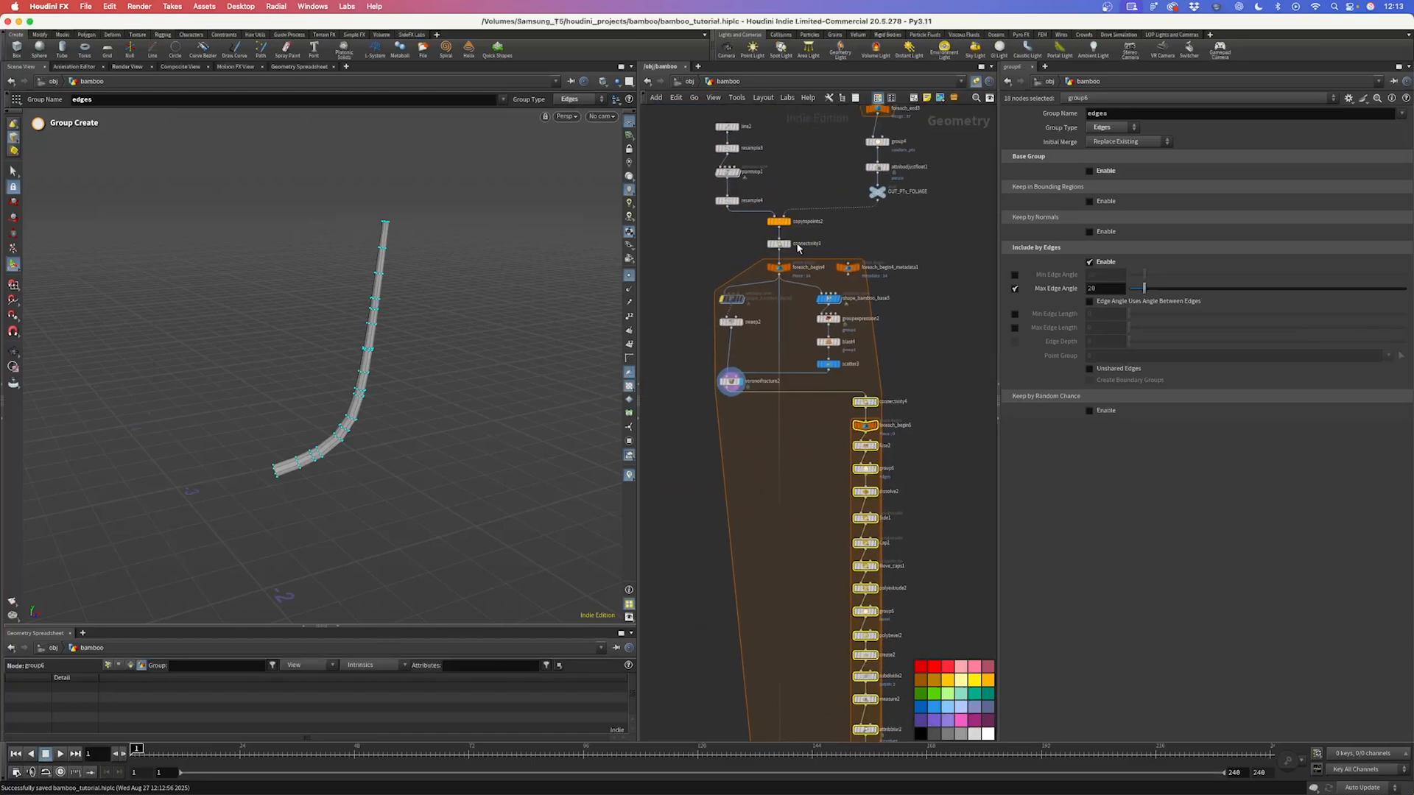
{"action": "scroll", "coordinate": [808, 225], "scroll_direction": "down", "scroll_amount": 2}
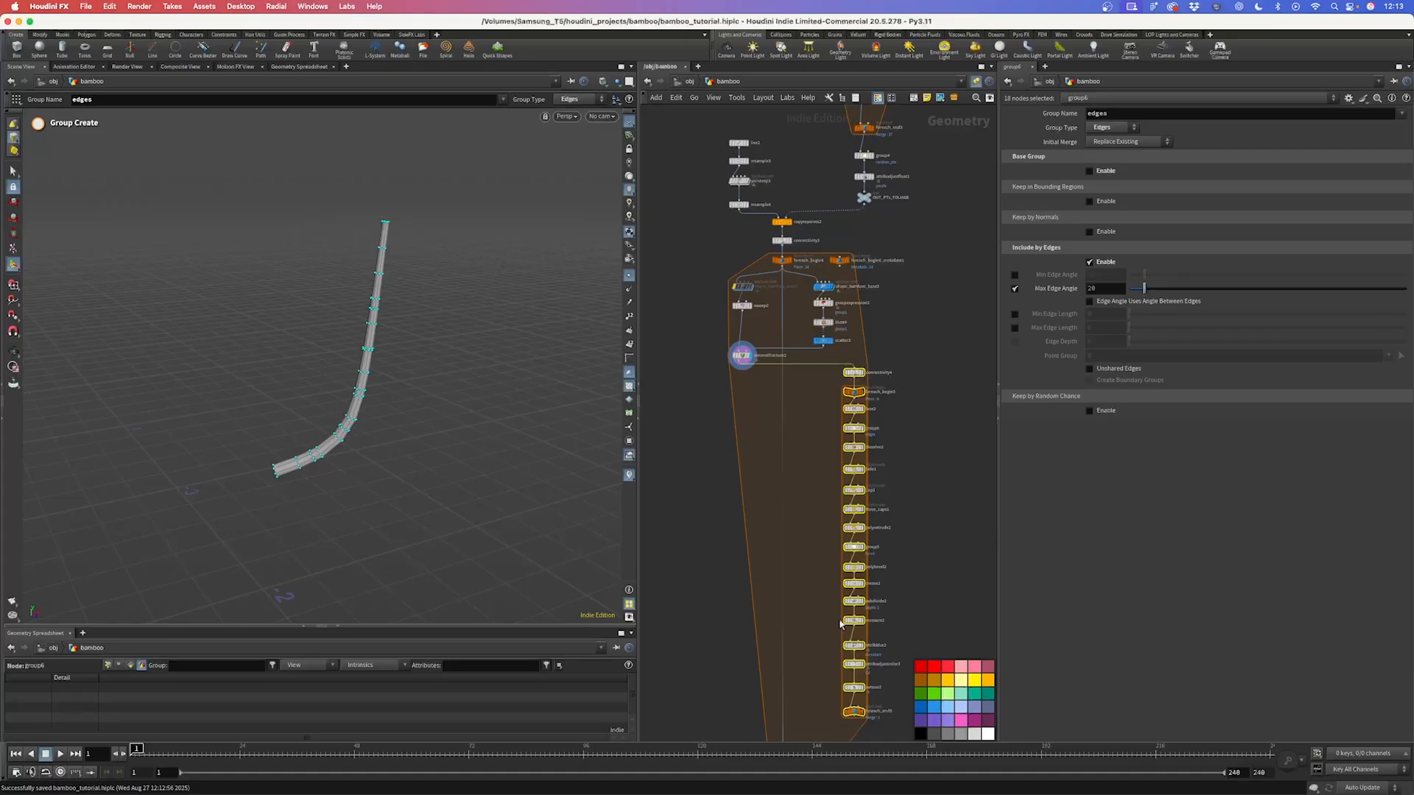
Step: Display the copied Side1 PolyExtrude and set its inset to 0.005
{"action": "mouse_move", "coordinate": [869, 686]}
{"action": "scroll", "coordinate": [792, 410], "scroll_direction": "up", "scroll_amount": 5}
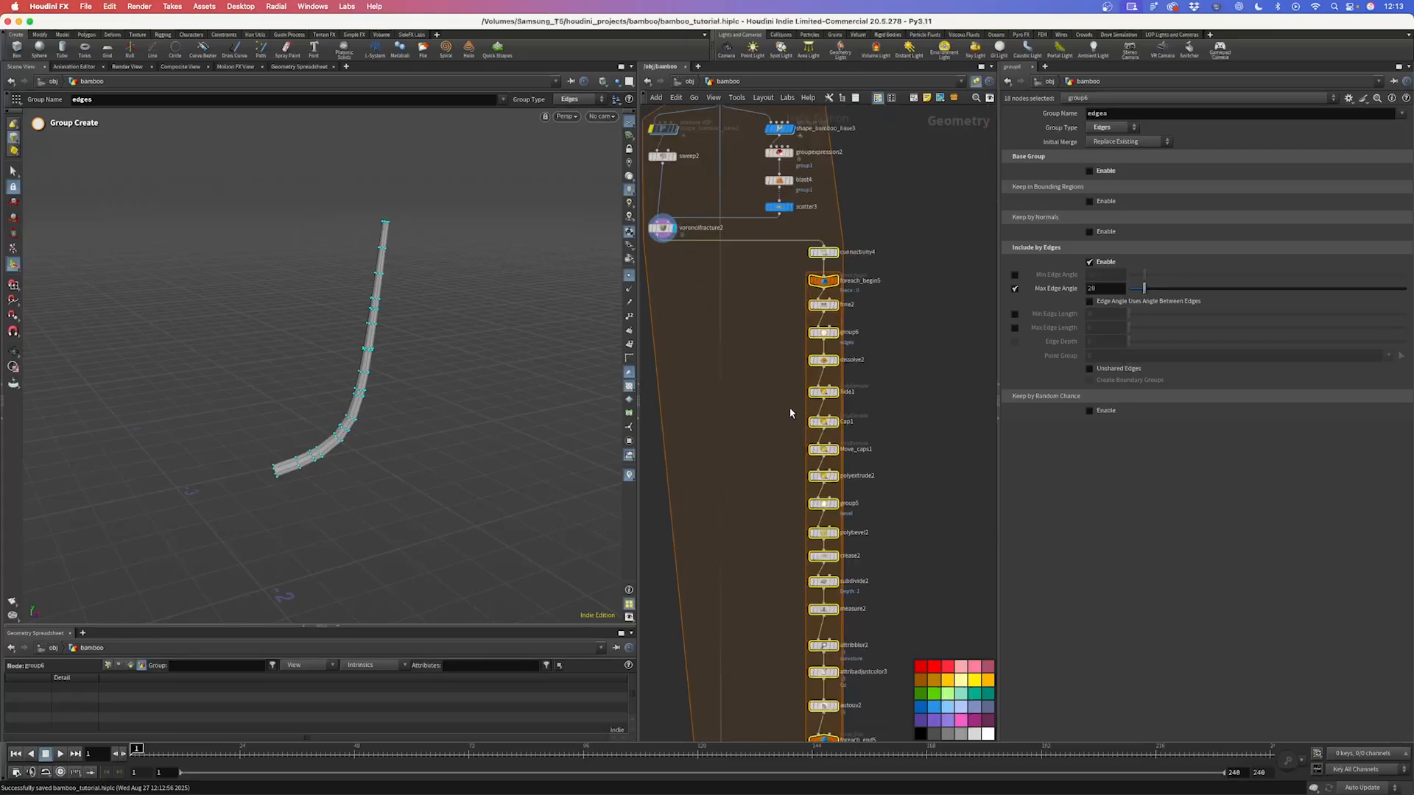
{"action": "middle_click_drag", "start_coordinate": [891, 328], "coordinate": [842, 272]}
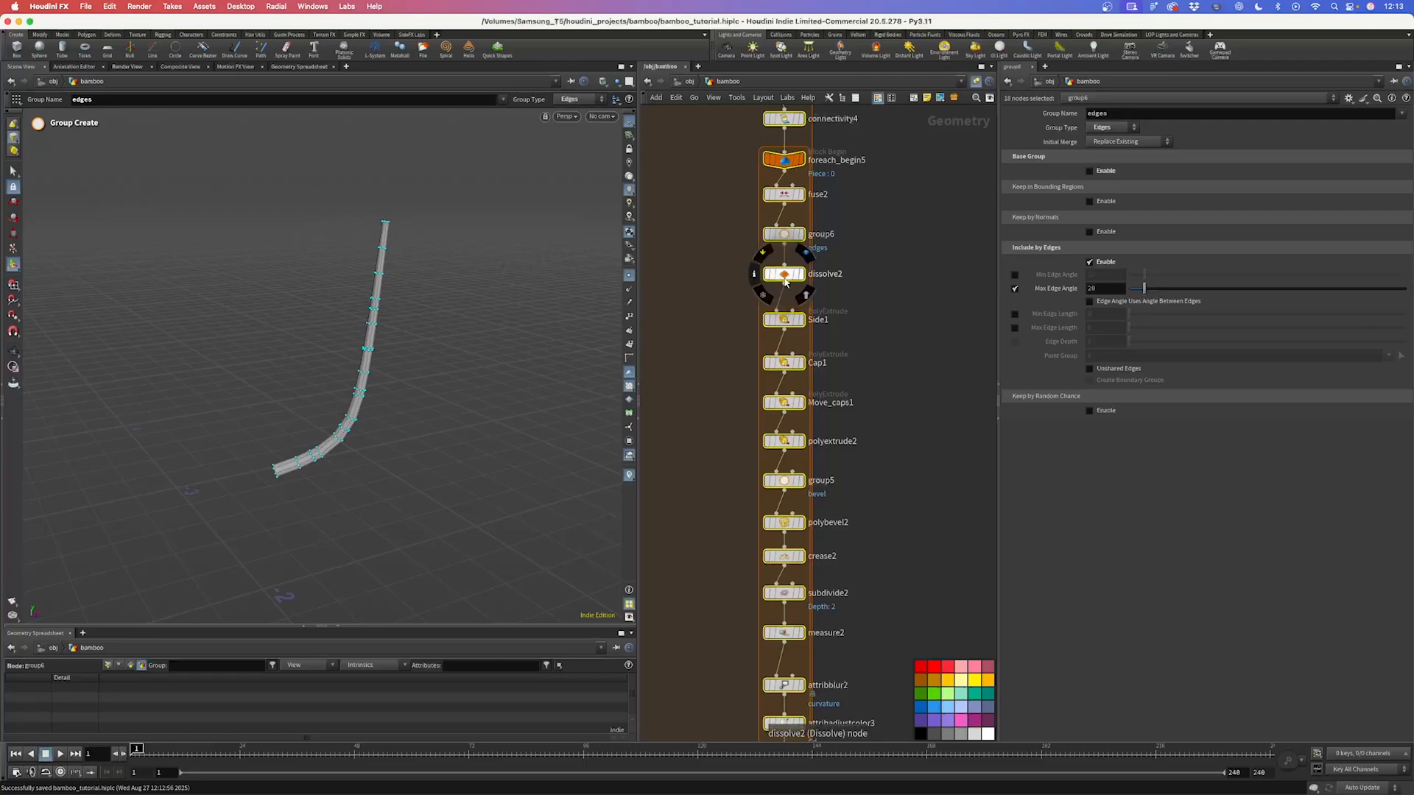
{"action": "left_click_drag", "start_coordinate": [736, 305], "coordinate": [837, 337]}
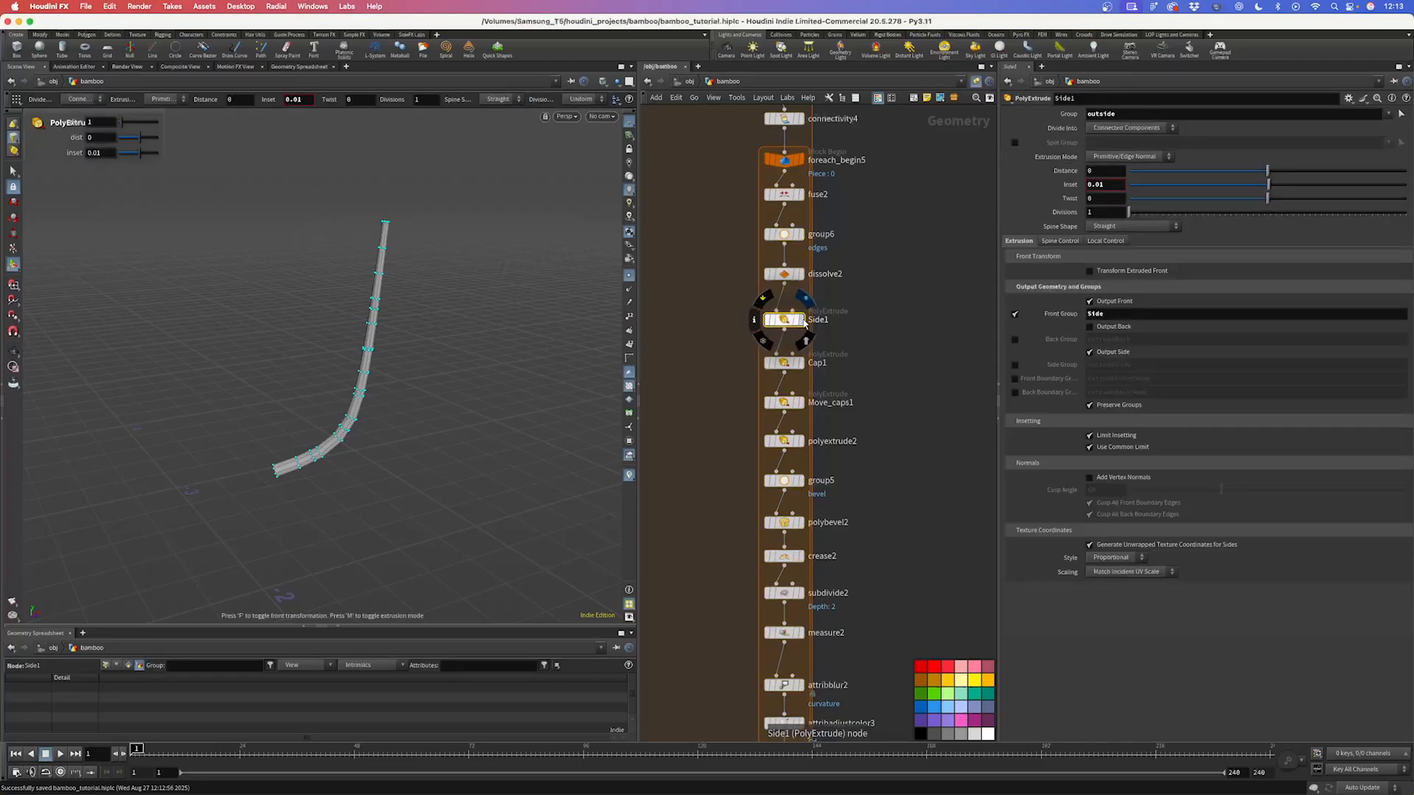
{"action": "left_click", "coordinate": [801, 320]}
{"action": "key", "text": "Return"}
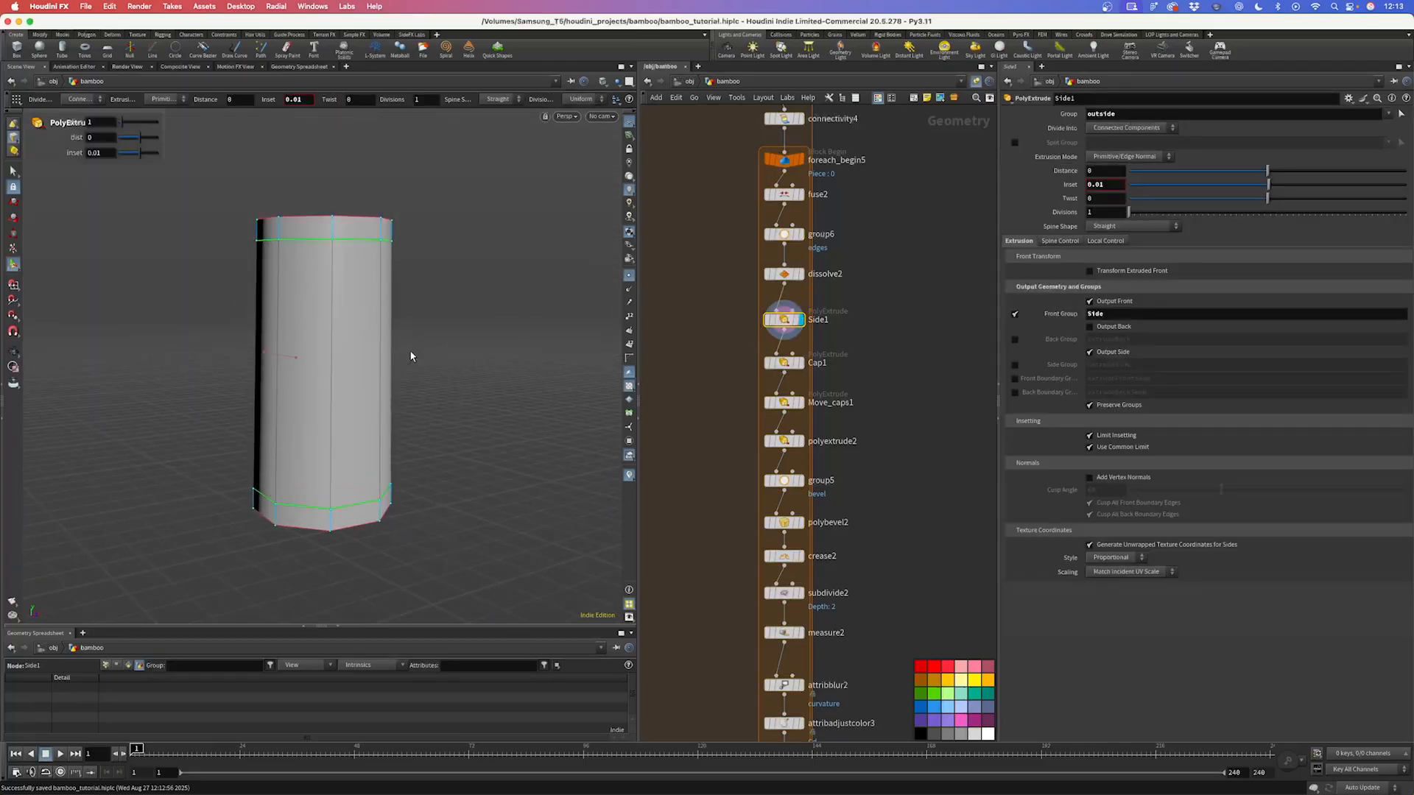
{"action": "left_click_drag", "start_coordinate": [363, 253], "coordinate": [571, 271], "text": "alt"}
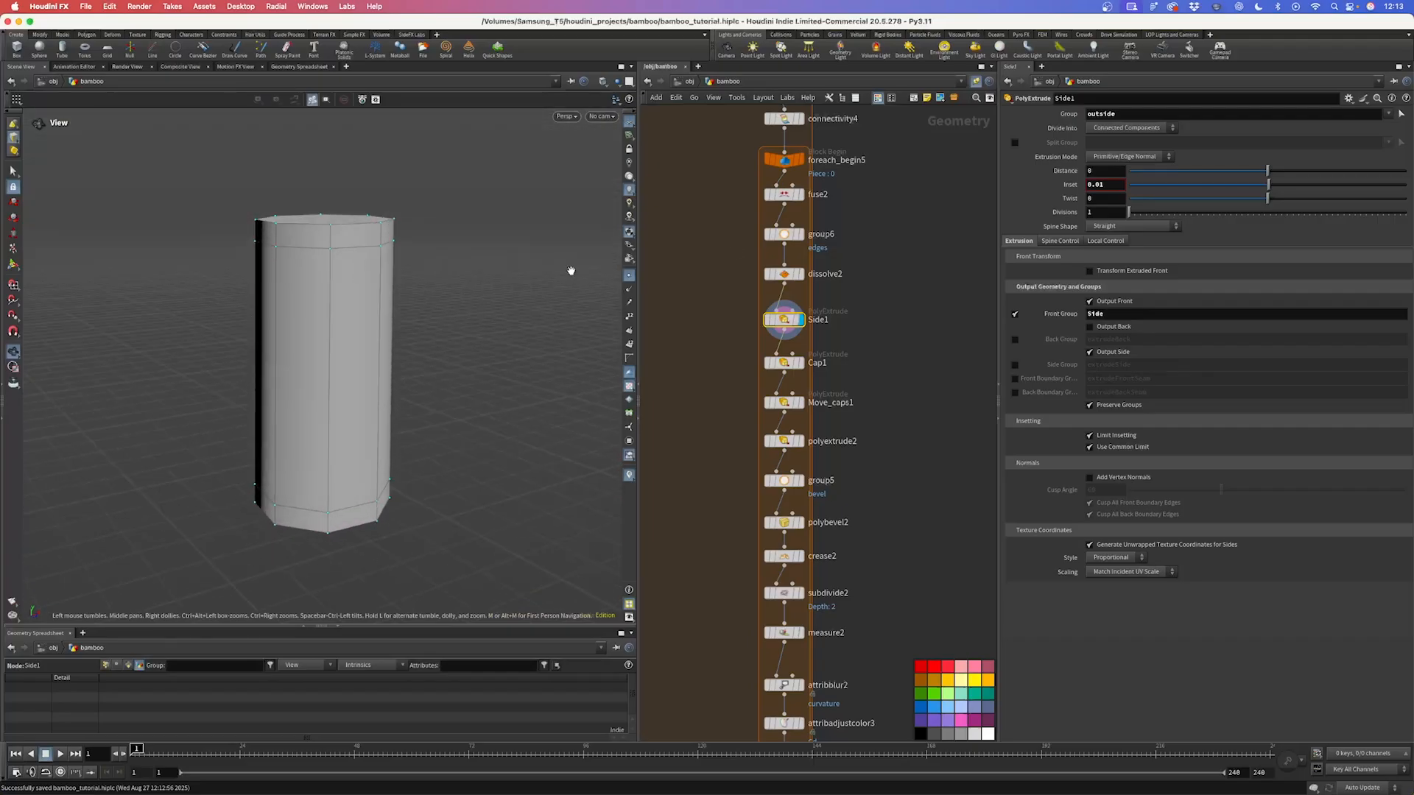
{"action": "left_click", "coordinate": [1116, 184]}
{"action": "type", "text": "0.005"}
{"action": "key", "text": "Return"}
Step: Display polyextrude2 to check the rims and set polybevel2's distance to 0.002
{"action": "left_click", "coordinate": [784, 363]}
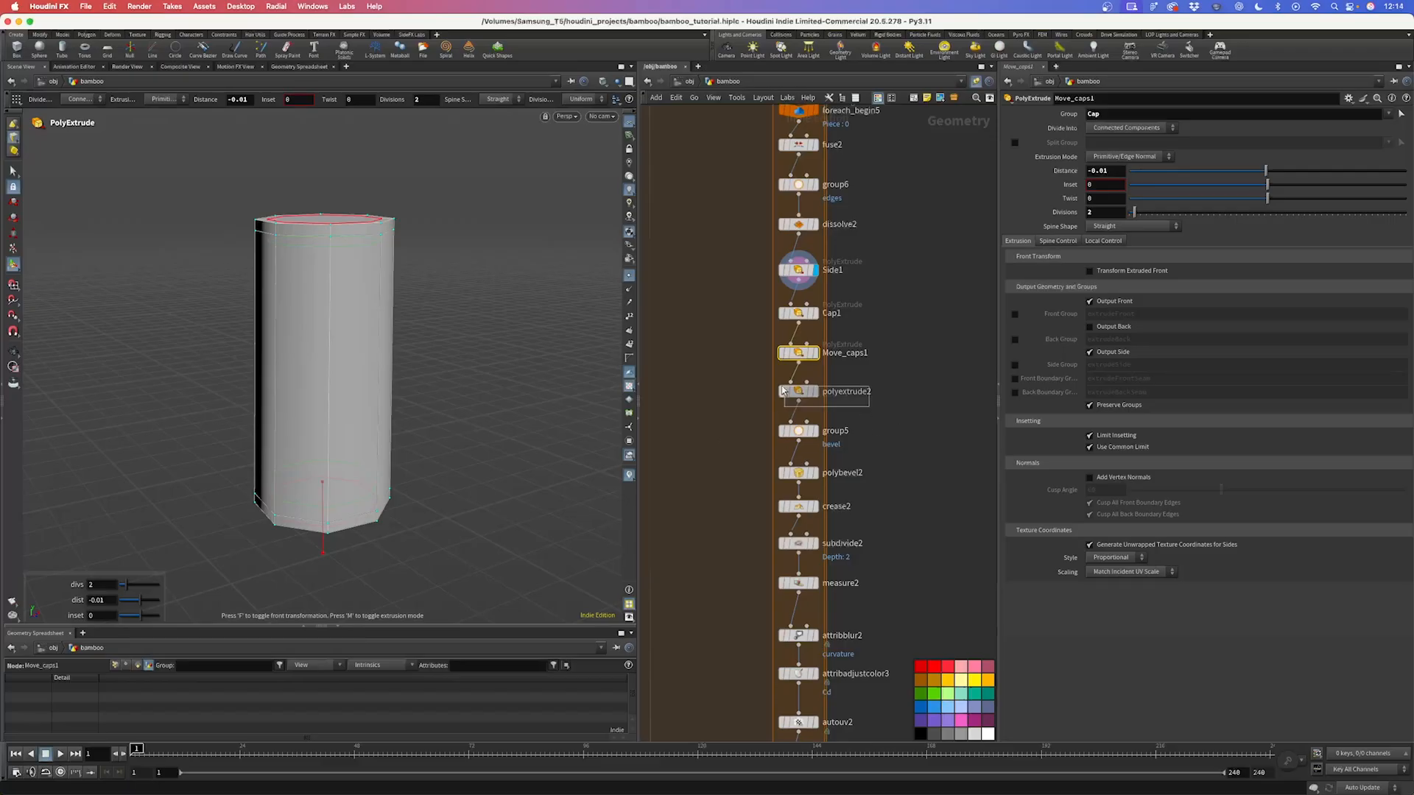
{"action": "left_click", "coordinate": [814, 391]}
{"action": "left_click_drag", "start_coordinate": [382, 315], "coordinate": [385, 357], "text": "alt"}
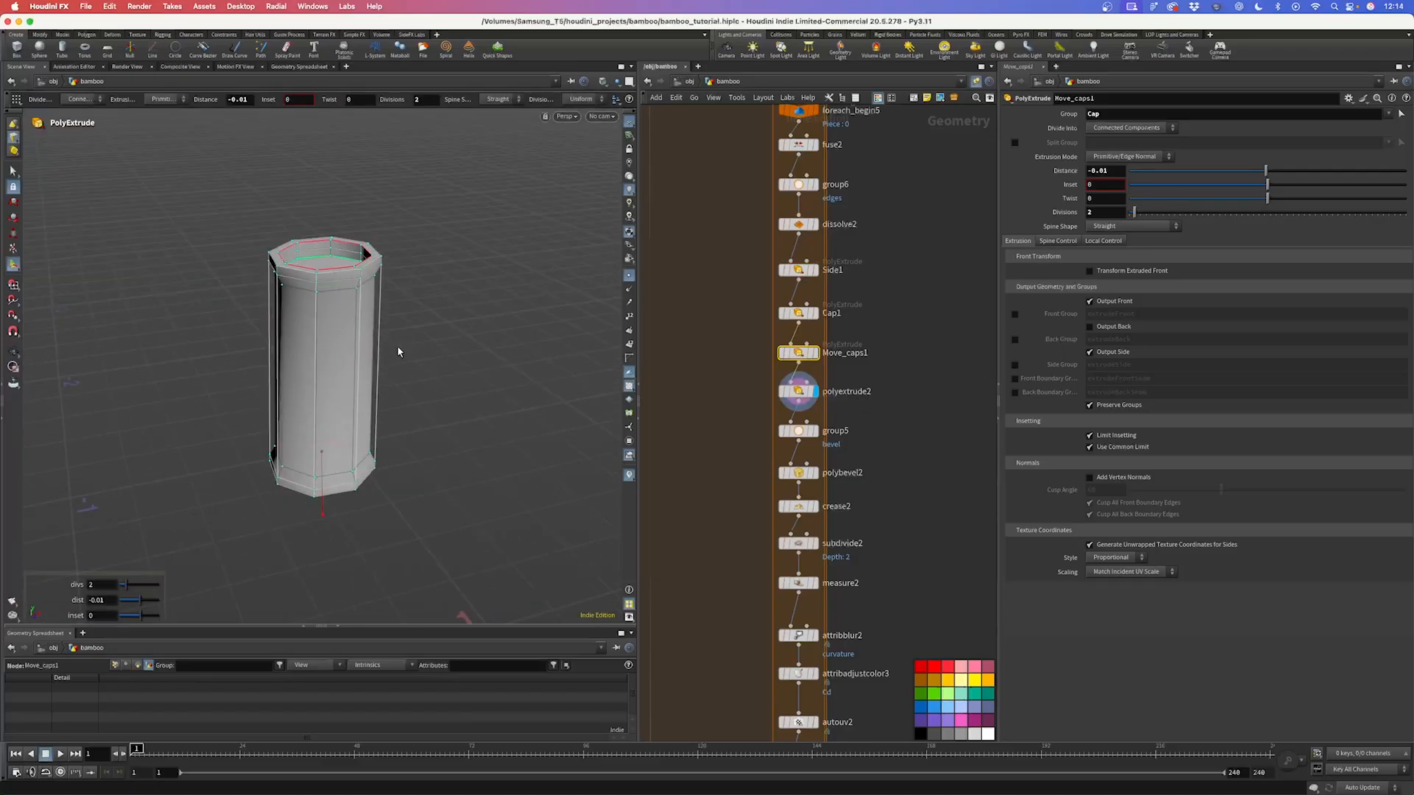
{"action": "left_click", "coordinate": [799, 473]}
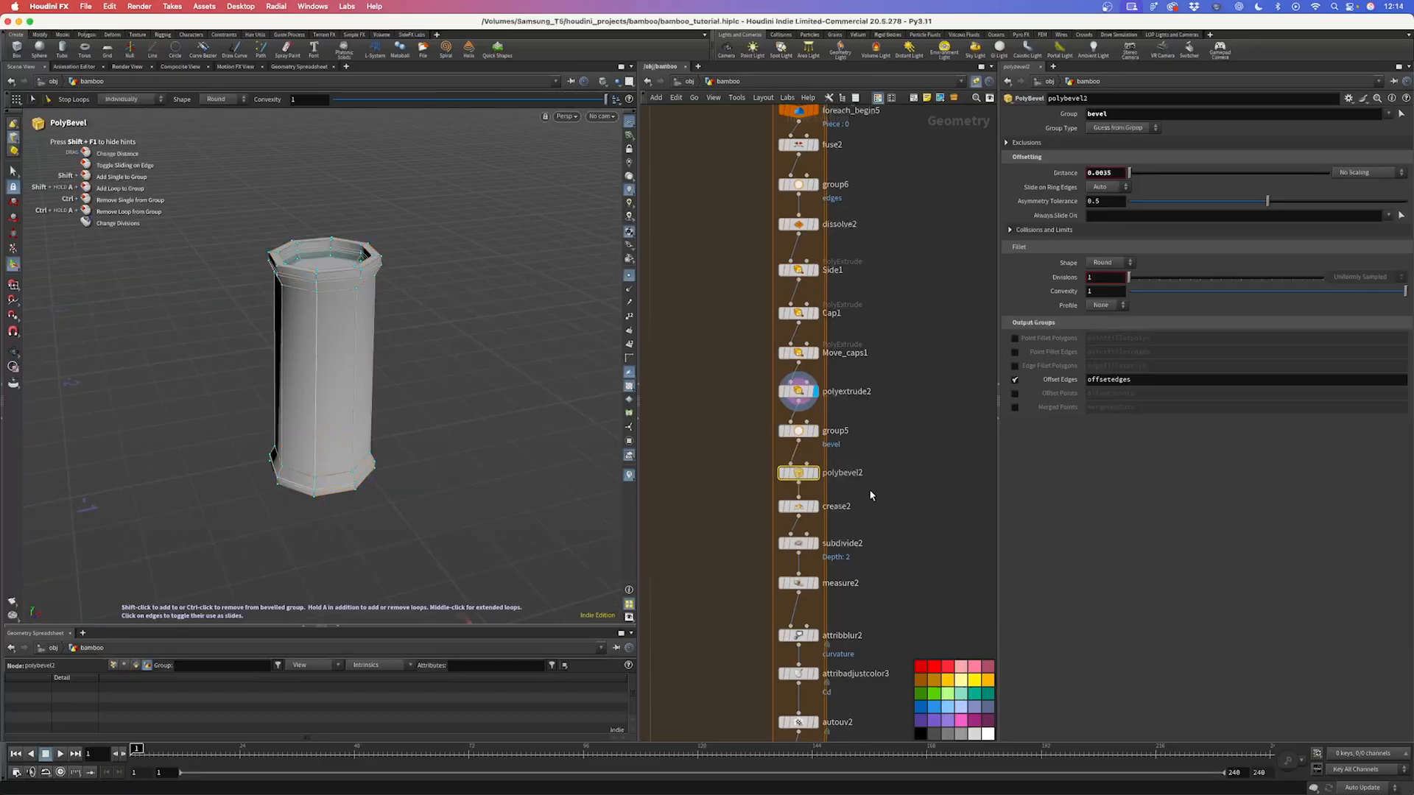
{"action": "left_click", "coordinate": [1119, 174]}
{"action": "type", "text": "0.002"}
{"action": "key", "text": "Return"}
Step: Display foreach_end5 and add a displayed Null named Bamboo_structure beneath it
{"action": "scroll", "coordinate": [894, 573], "scroll_direction": "down", "scroll_amount": 5}
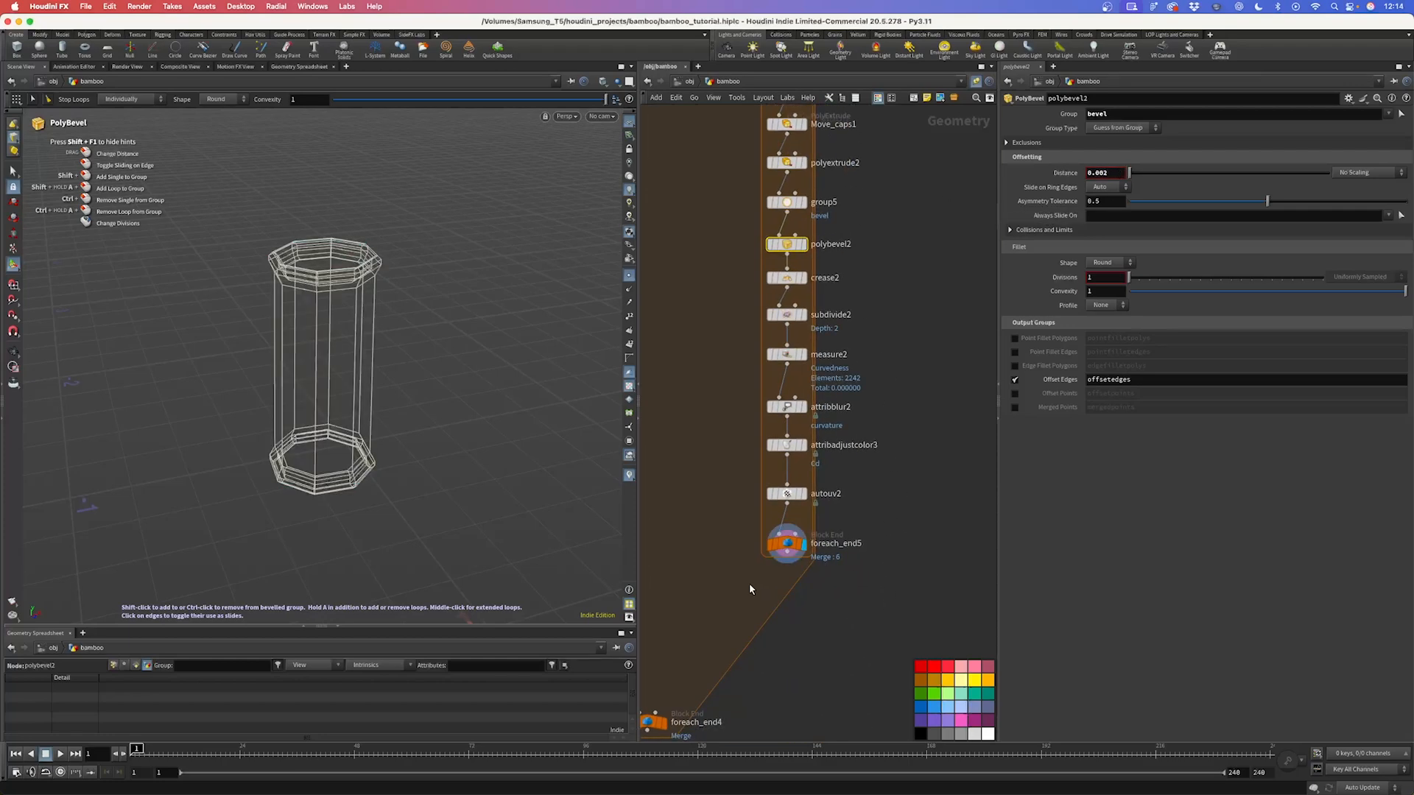
{"action": "middle_click_drag", "start_coordinate": [750, 585], "coordinate": [846, 524]}
{"action": "left_click", "coordinate": [882, 493]}
{"action": "key", "text": "Tab"}
{"action": "type", "text": "null"}
{"action": "key", "text": "Return"}
{"action": "double_click", "coordinate": [907, 529]}
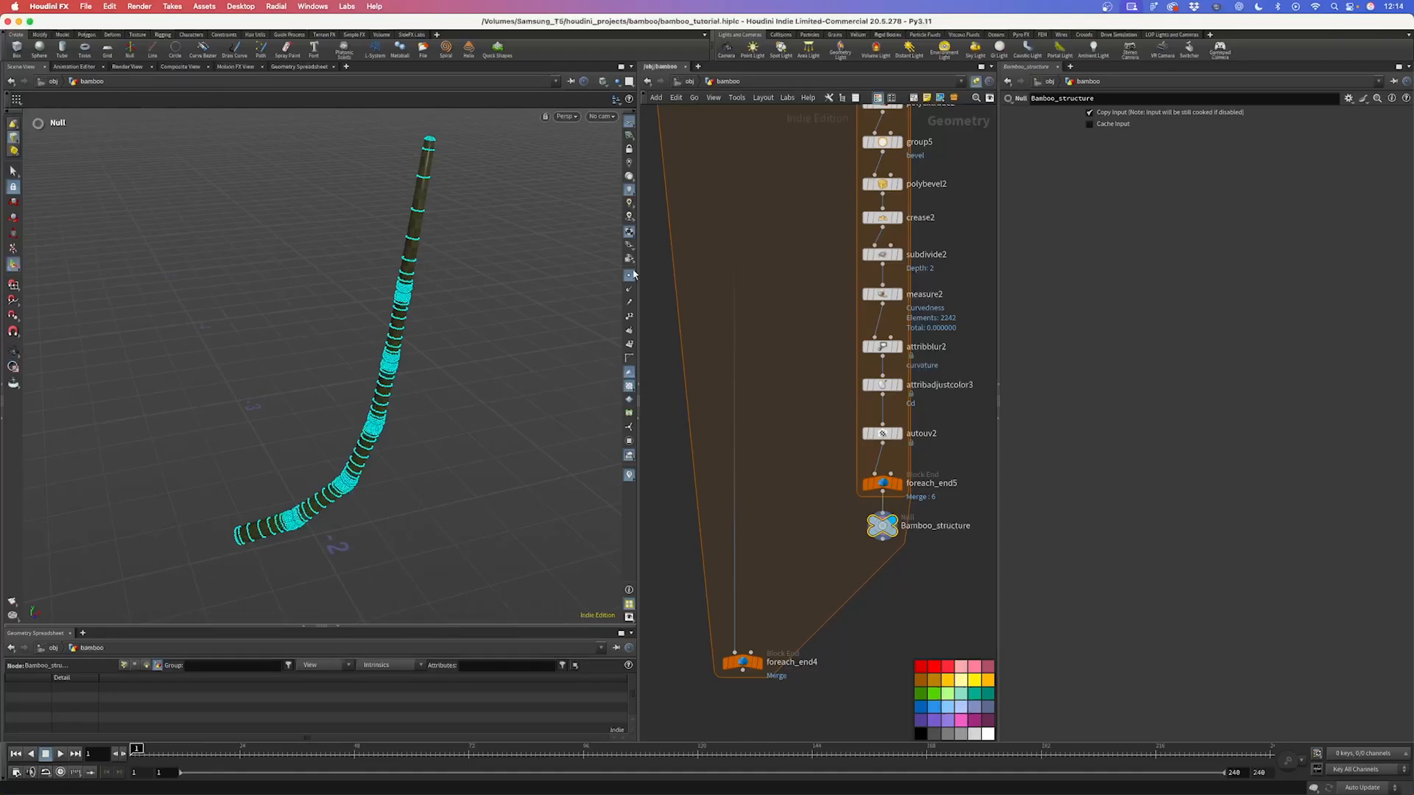
Step: Turn off point display in the viewport and inspect the shaded branch from several angles
{"action": "left_click", "coordinate": [631, 275]}
{"action": "scroll", "coordinate": [410, 441], "scroll_direction": "up", "scroll_amount": 3}
{"action": "left_click_drag", "start_coordinate": [411, 442], "coordinate": [350, 461], "text": "alt"}
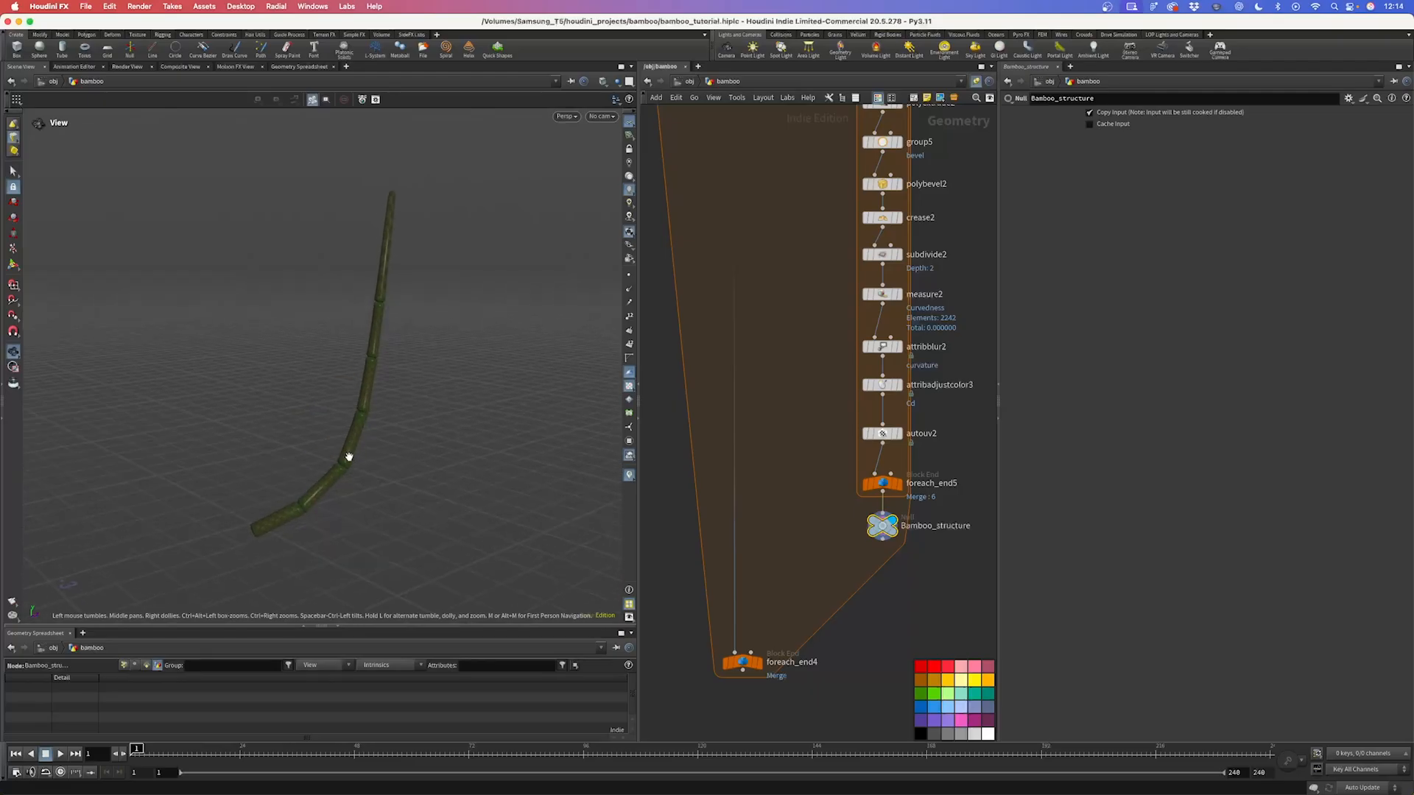
{"action": "left_click_drag", "start_coordinate": [398, 294], "coordinate": [309, 486]}
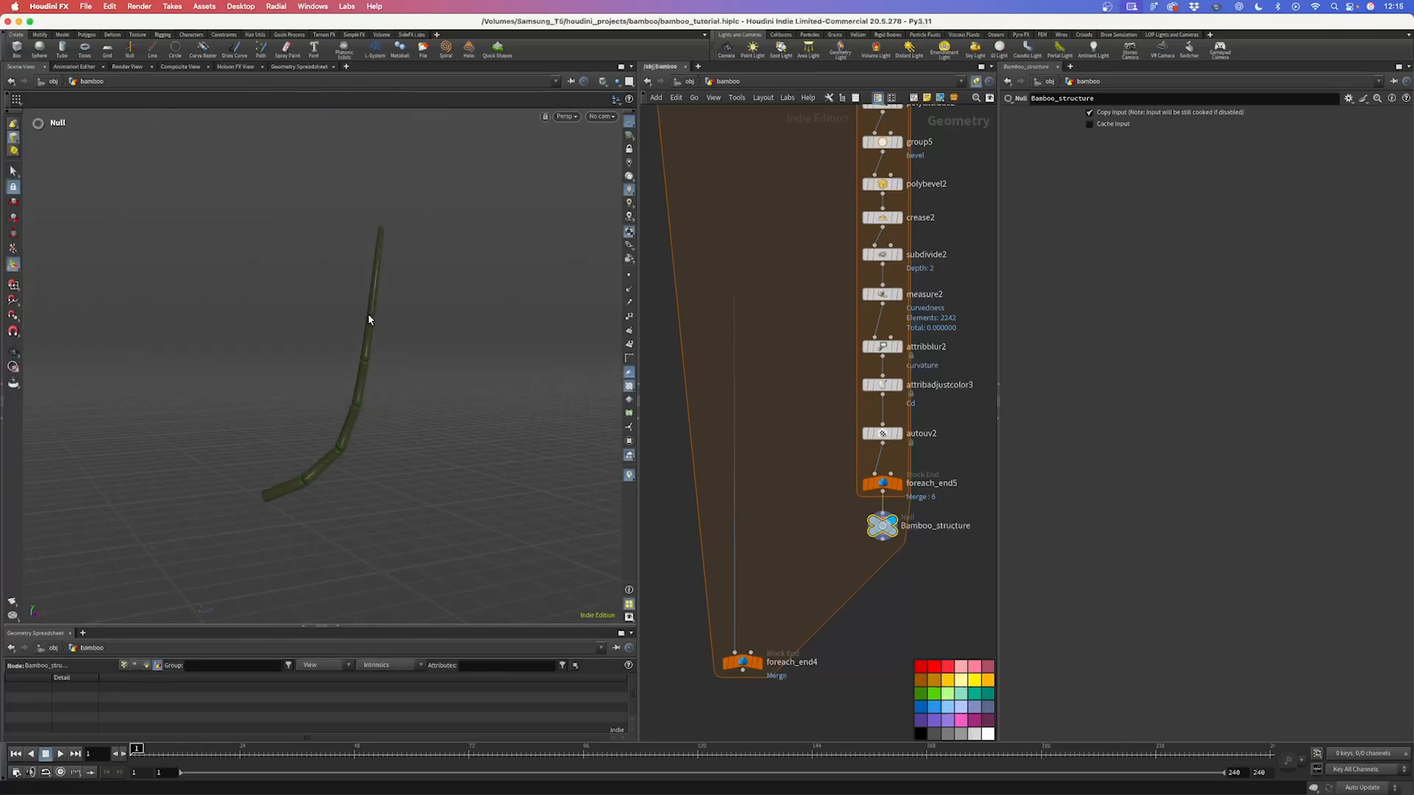
Step: Duplicate the stalk's five joint-isolating blast and group nodes below voronoifracture2 in the branch loop and display the last one
{"action": "scroll", "coordinate": [672, 470], "scroll_direction": "down", "scroll_amount": 10}
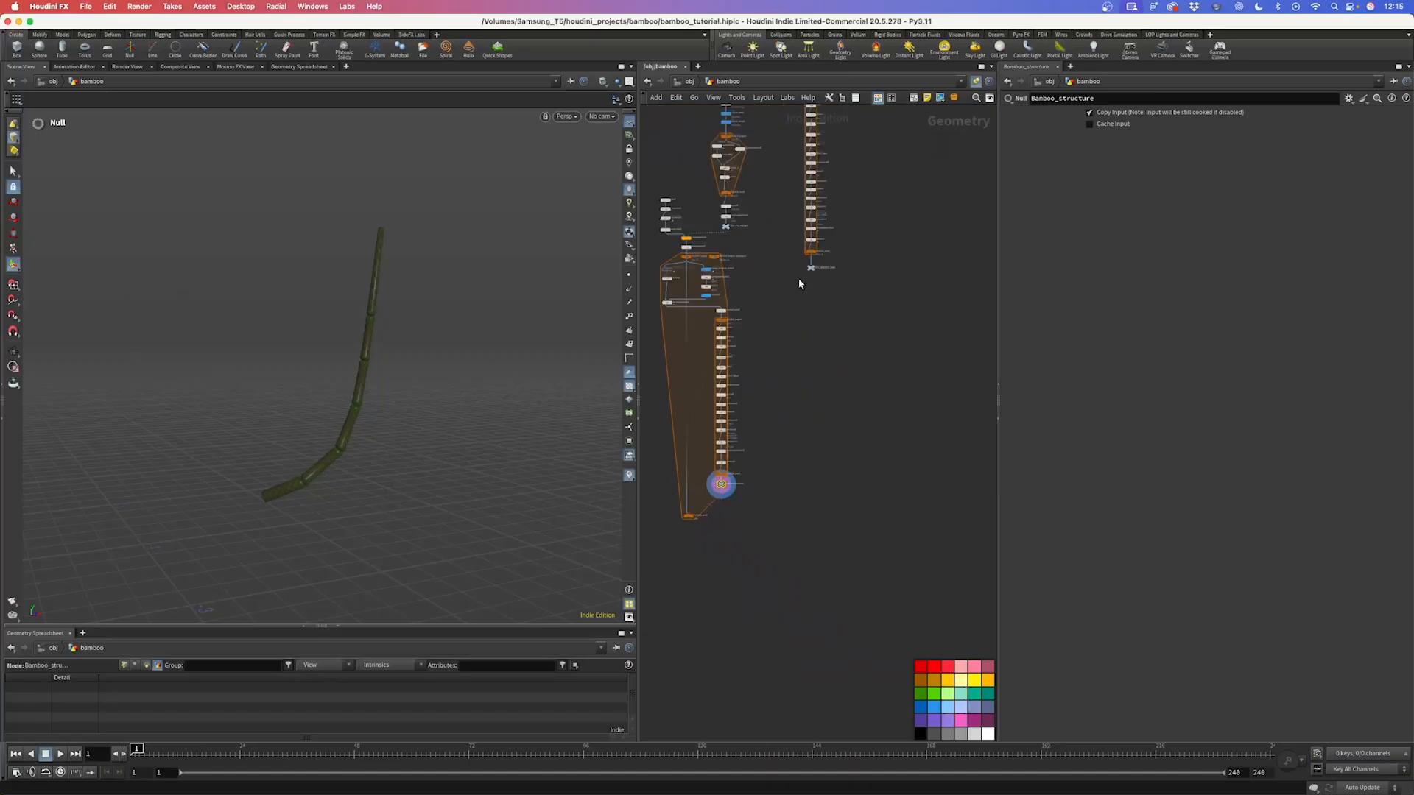
{"action": "left_click_drag", "start_coordinate": [791, 291], "coordinate": [868, 409]}
{"action": "scroll", "coordinate": [894, 347], "scroll_direction": "up", "scroll_amount": 3}
{"action": "scroll", "coordinate": [940, 265], "scroll_direction": "down", "scroll_amount": 3}
{"action": "left_click_drag", "start_coordinate": [897, 184], "coordinate": [786, 554], "text": "alt"}
{"action": "scroll", "coordinate": [798, 591], "scroll_direction": "up", "scroll_amount": 5}
{"action": "middle_click_drag", "start_coordinate": [734, 570], "coordinate": [747, 375]}
{"action": "left_click", "coordinate": [817, 492]}
{"action": "left_click_drag", "start_coordinate": [351, 382], "coordinate": [344, 347], "text": "alt"}
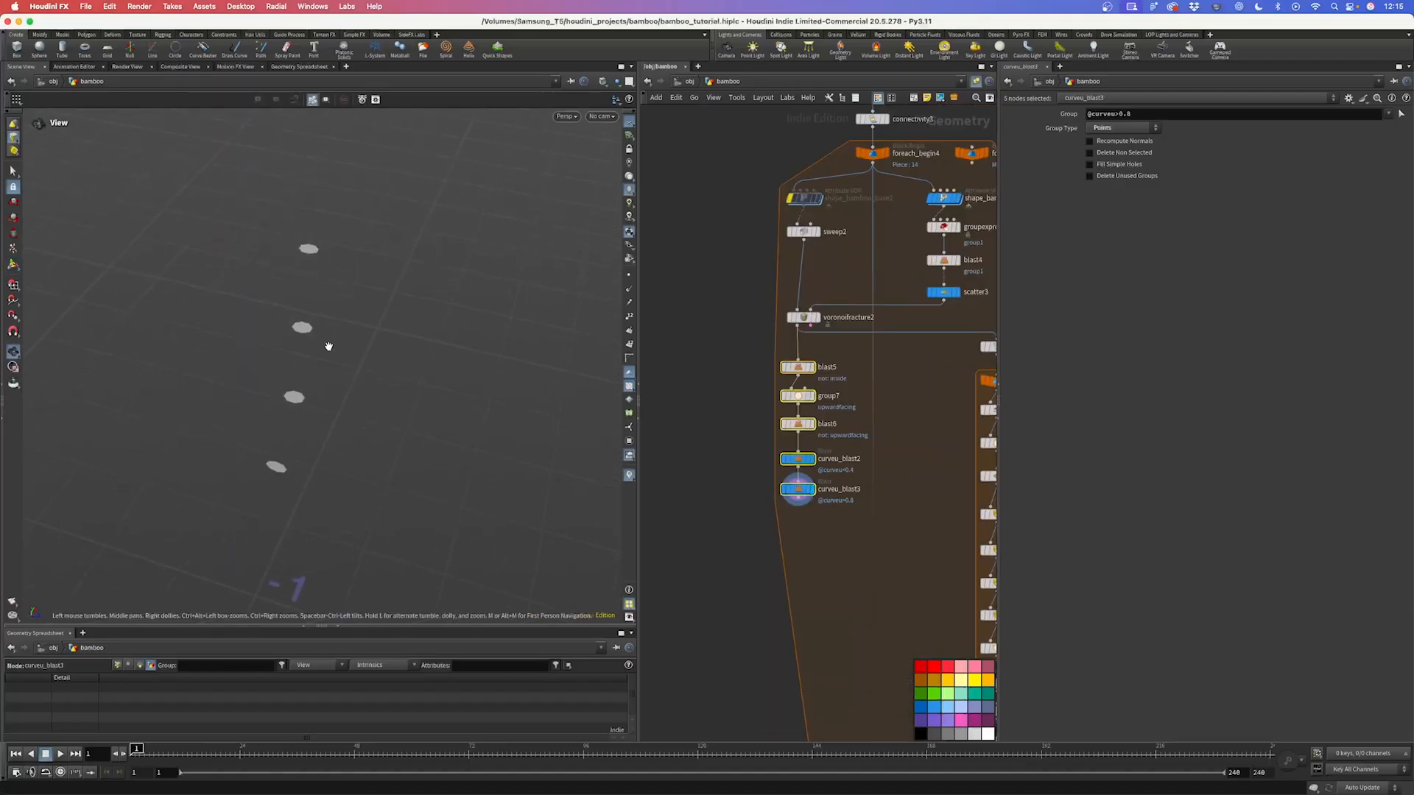
{"action": "right_click_drag", "start_coordinate": [344, 348], "coordinate": [312, 282], "text": "alt"}
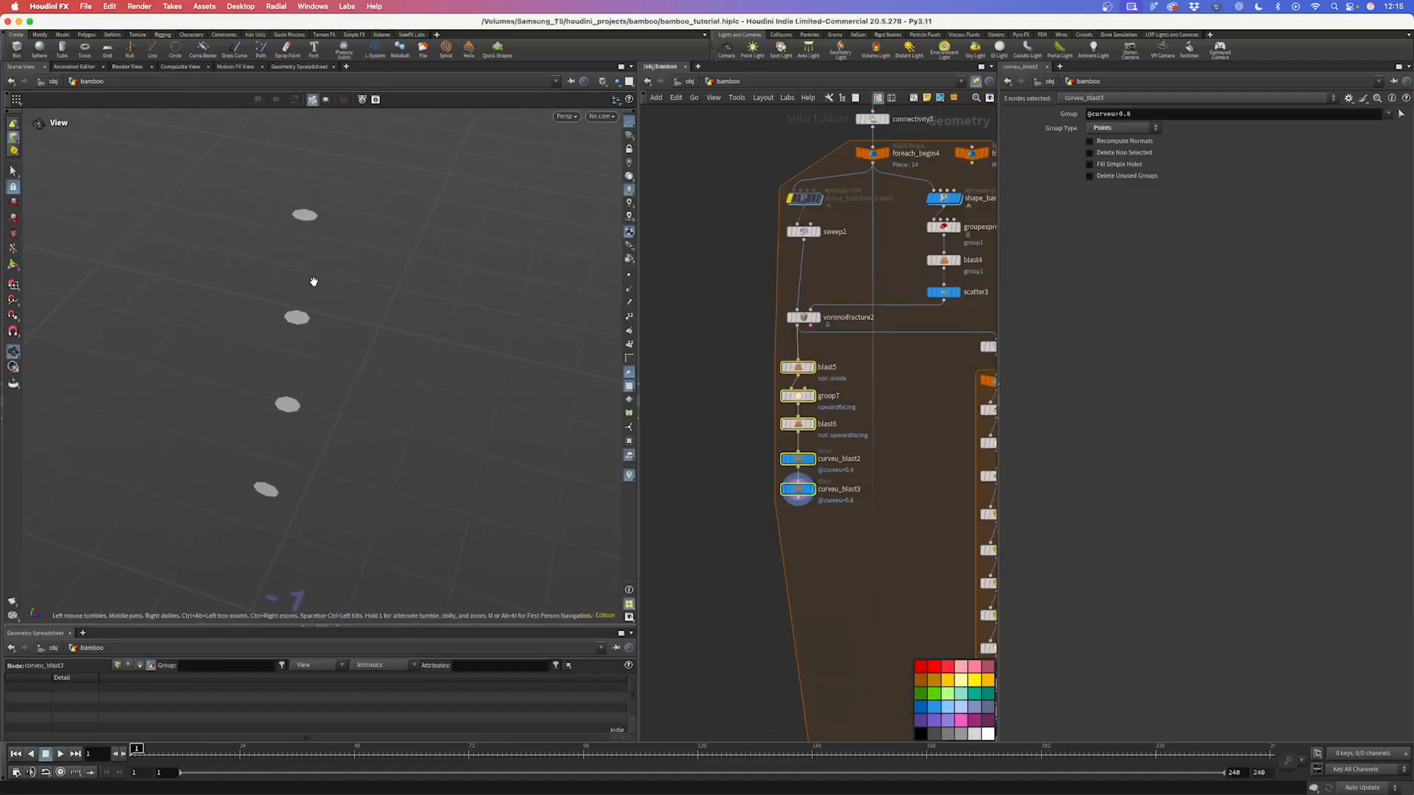
Step: Add a Scatter node below curveu_blast3, display it, and reduce its Force Total Count to about 9
{"action": "left_click", "coordinate": [819, 576]}
{"action": "scroll", "coordinate": [802, 495], "scroll_direction": "up", "scroll_amount": 4}
{"action": "key", "text": "Tab"}
{"action": "type", "text": "scat"}
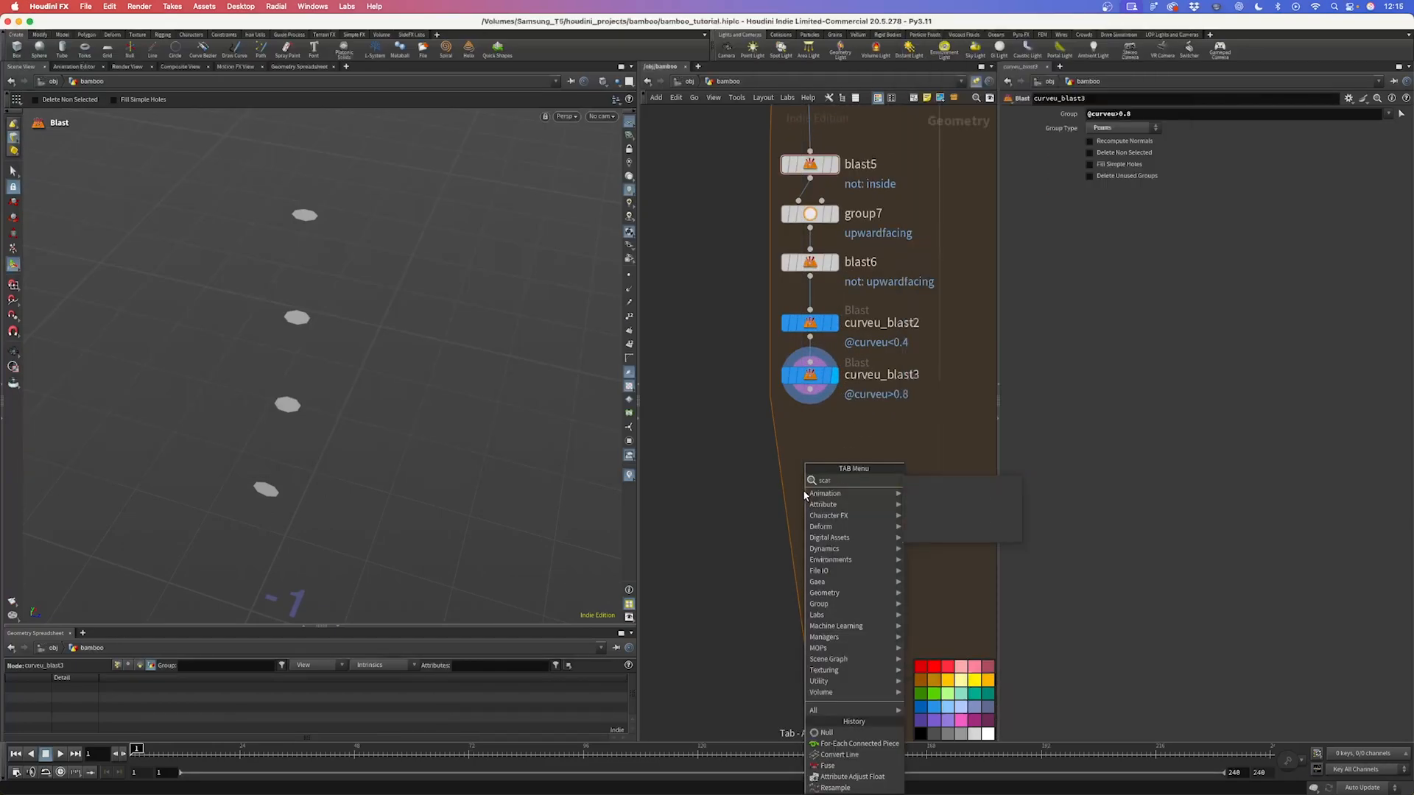
{"action": "key", "text": "Return"}
{"action": "left_click", "coordinate": [804, 495]}
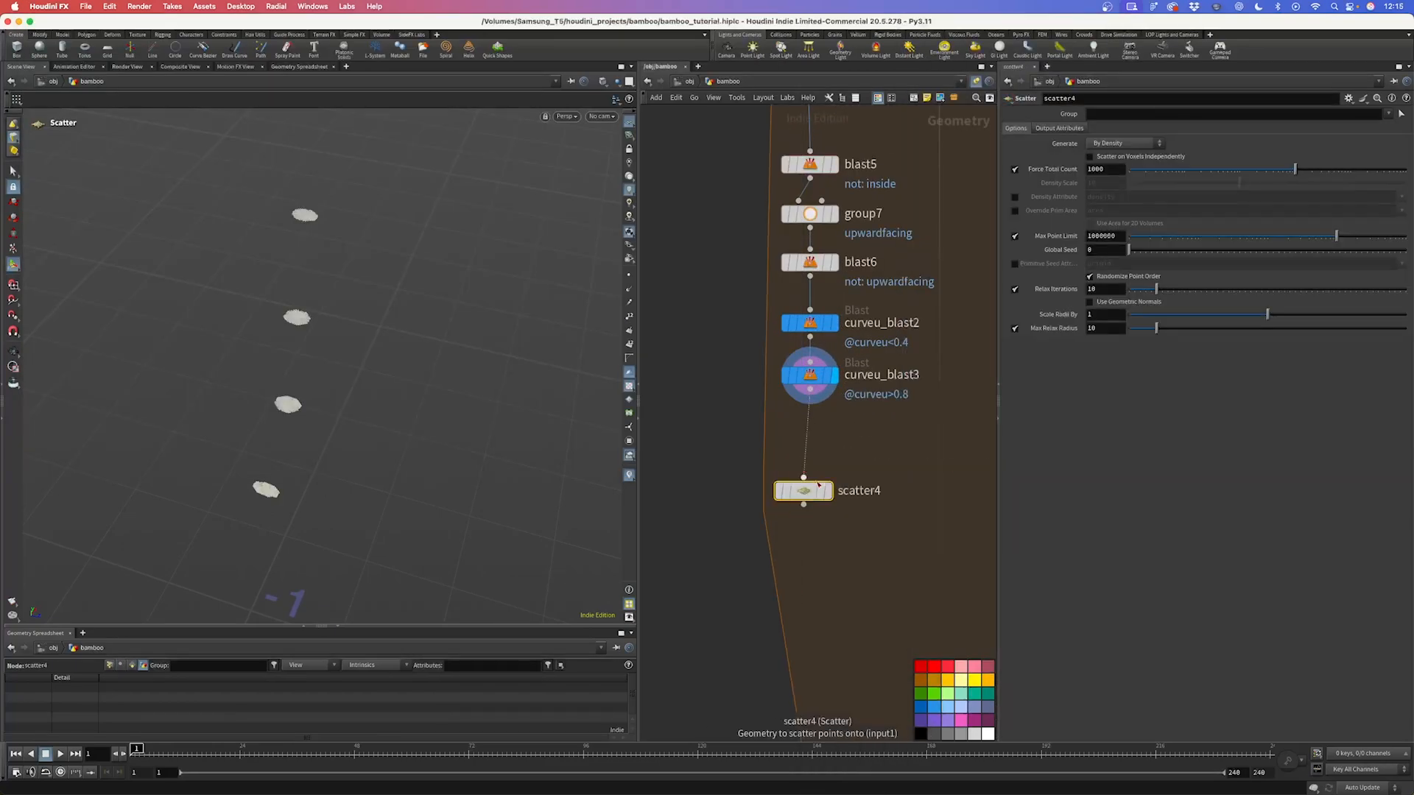
{"action": "left_click_drag", "start_coordinate": [1329, 170], "coordinate": [1211, 179]}
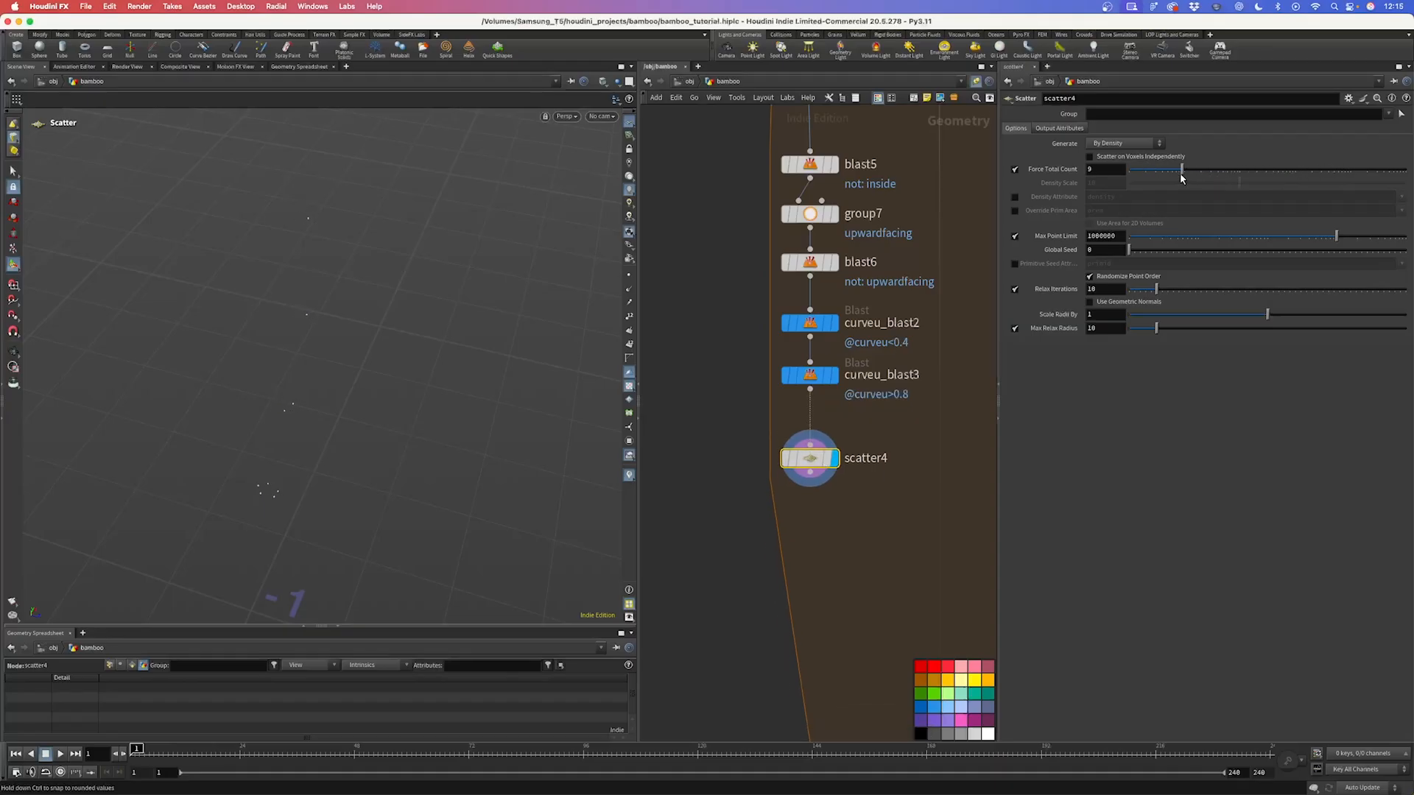
{"action": "left_click_drag", "start_coordinate": [1177, 179], "coordinate": [1179, 179]}
Step: Reuse scatter3's random per-iteration fit01 expression as scatter4's Force Total Count, with a range of 5 to 8
{"action": "scroll", "coordinate": [913, 245], "scroll_direction": "down", "scroll_amount": 3}
{"action": "left_click", "coordinate": [916, 209]}
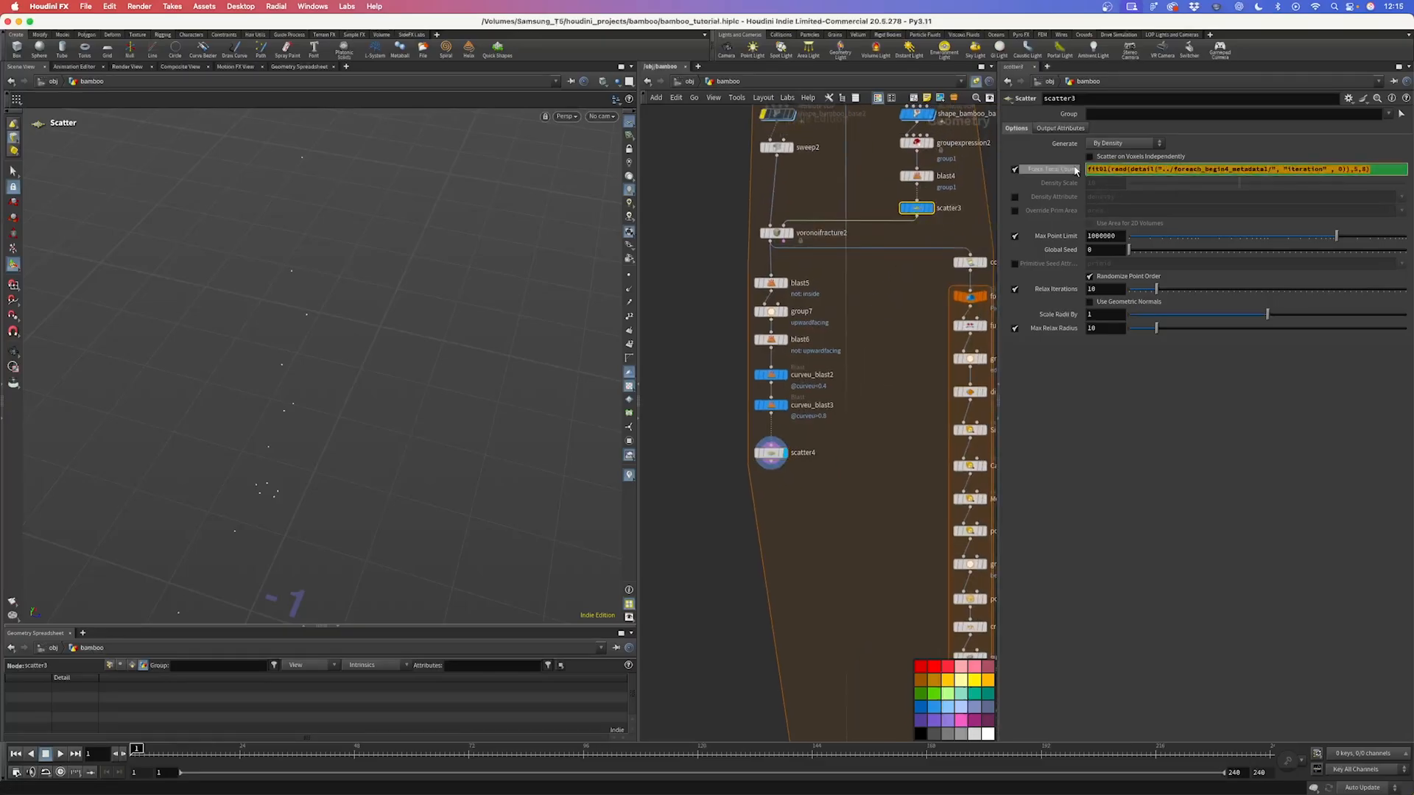
{"action": "left_click", "coordinate": [770, 453]}
{"action": "double_click", "coordinate": [1096, 169]}
{"action": "type", "text": "fit01(rand(detail(\"../foreach_begin4_metadata1/\", \"iteration\" , 0)),5,8)"}
{"action": "key", "text": "Return"}
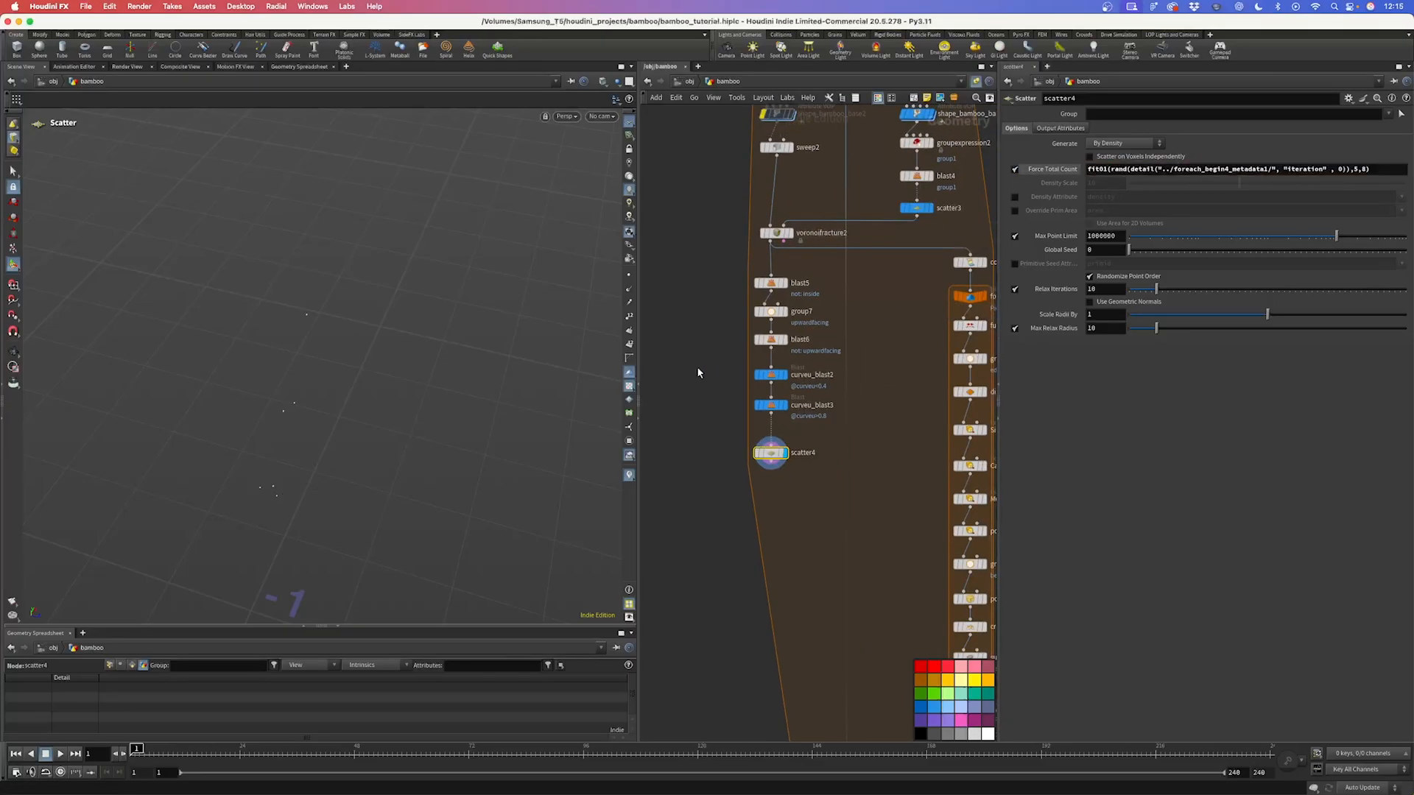
Step: Add a Point Wrangle beneath scatter4, connect it to scatter4 and rename it create_n1
{"action": "middle_click_drag", "start_coordinate": [725, 612], "coordinate": [763, 571]}
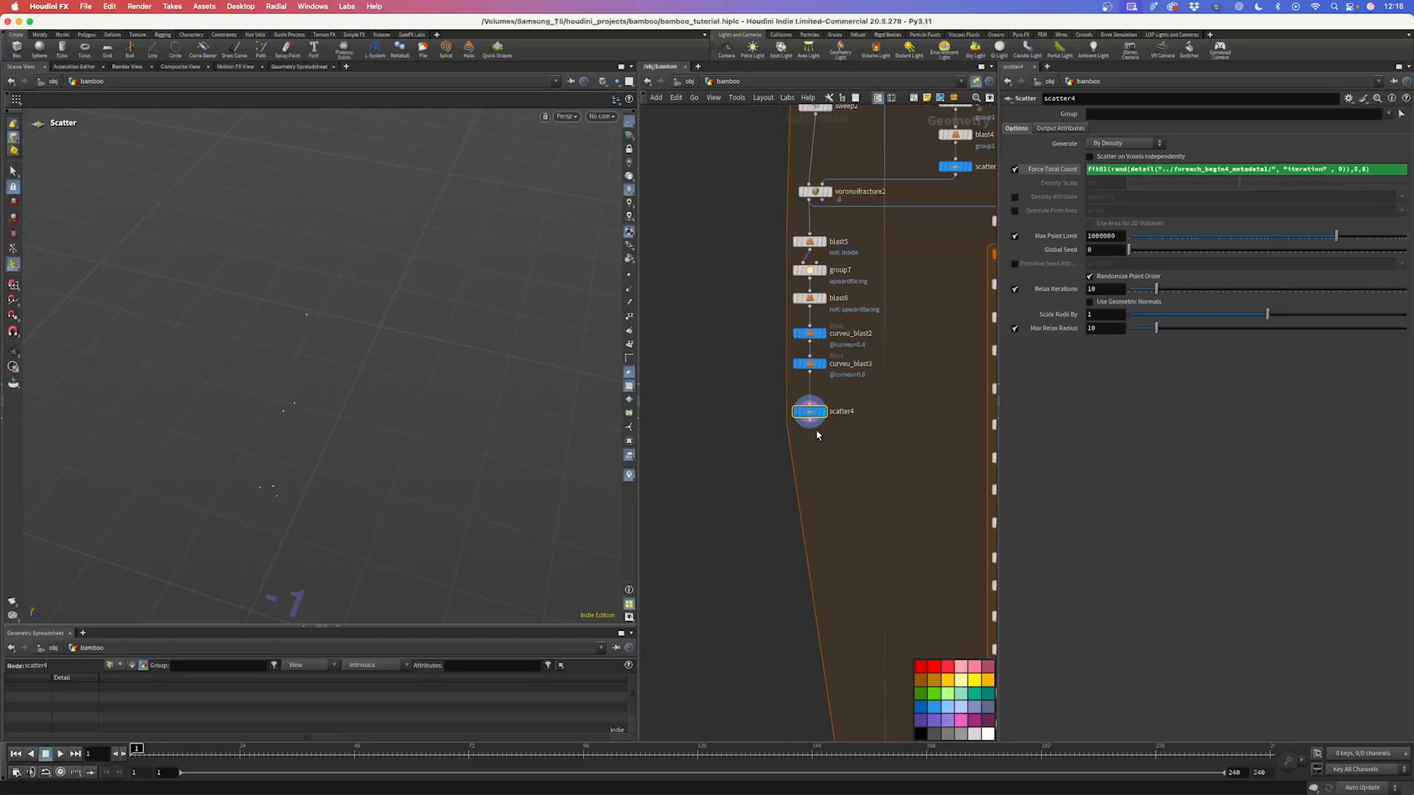
{"action": "key", "text": "Tab"}
{"action": "type", "text": "point"}
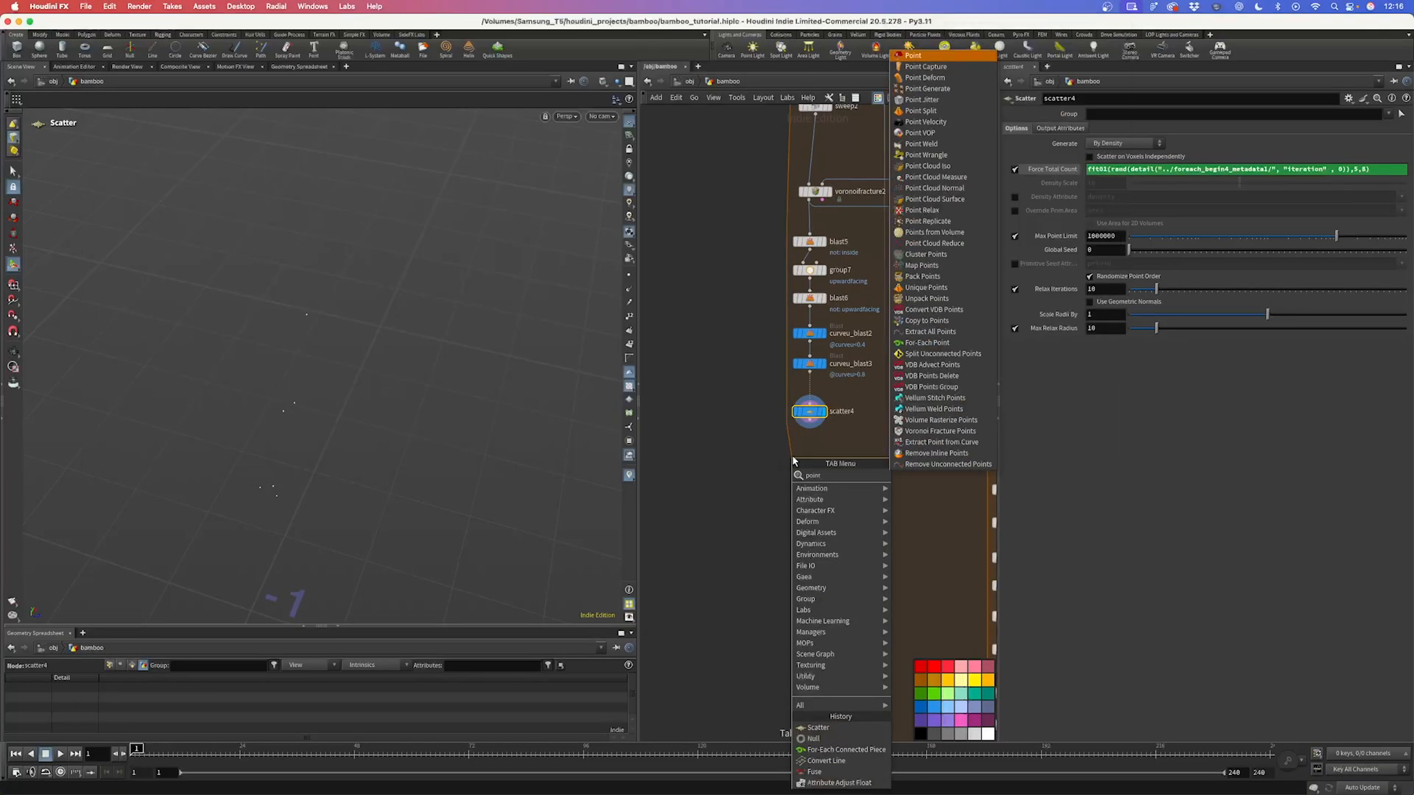
{"action": "type", "text": "wr"}
{"action": "key", "text": "Return"}
{"action": "left_click", "coordinate": [809, 444]}
{"action": "left_click", "coordinate": [835, 445]}
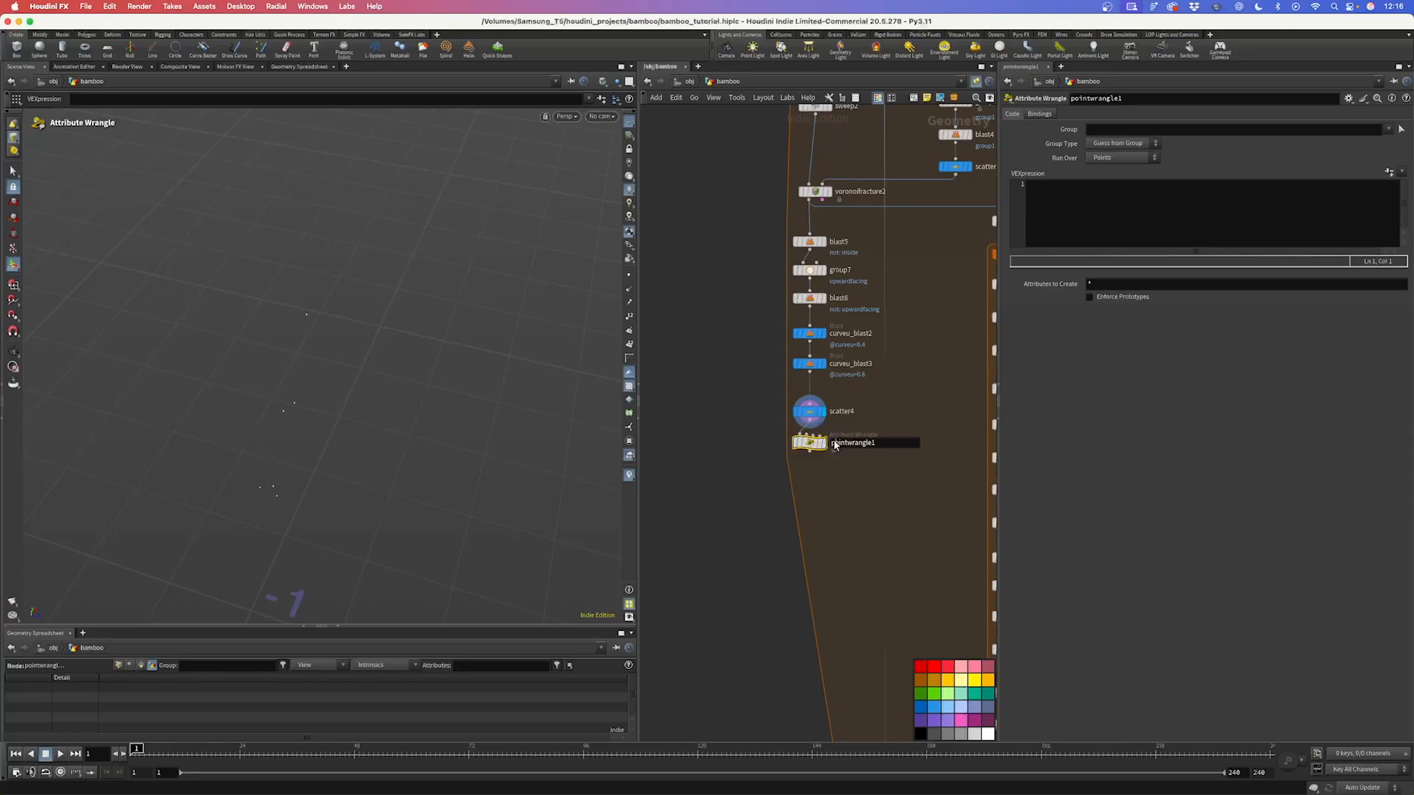
{"action": "type", "text": "create_n1"}
{"action": "key", "text": "Return"}
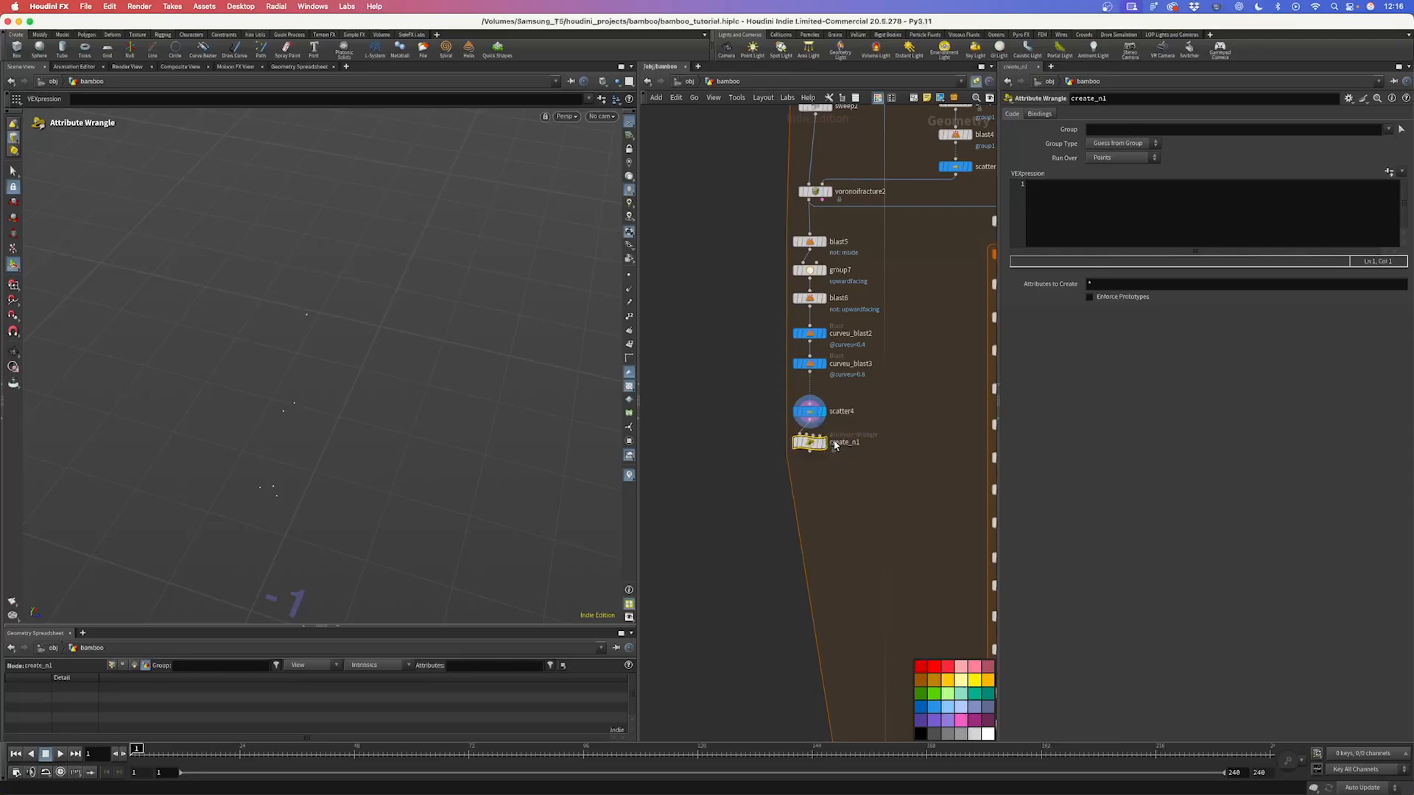
Step: Display create_n1 and set its VEXpression to v@N = {0,1,0}; so the scattered points get an upward normal
{"action": "left_click", "coordinate": [824, 442]}
{"action": "left_click", "coordinate": [1055, 209]}
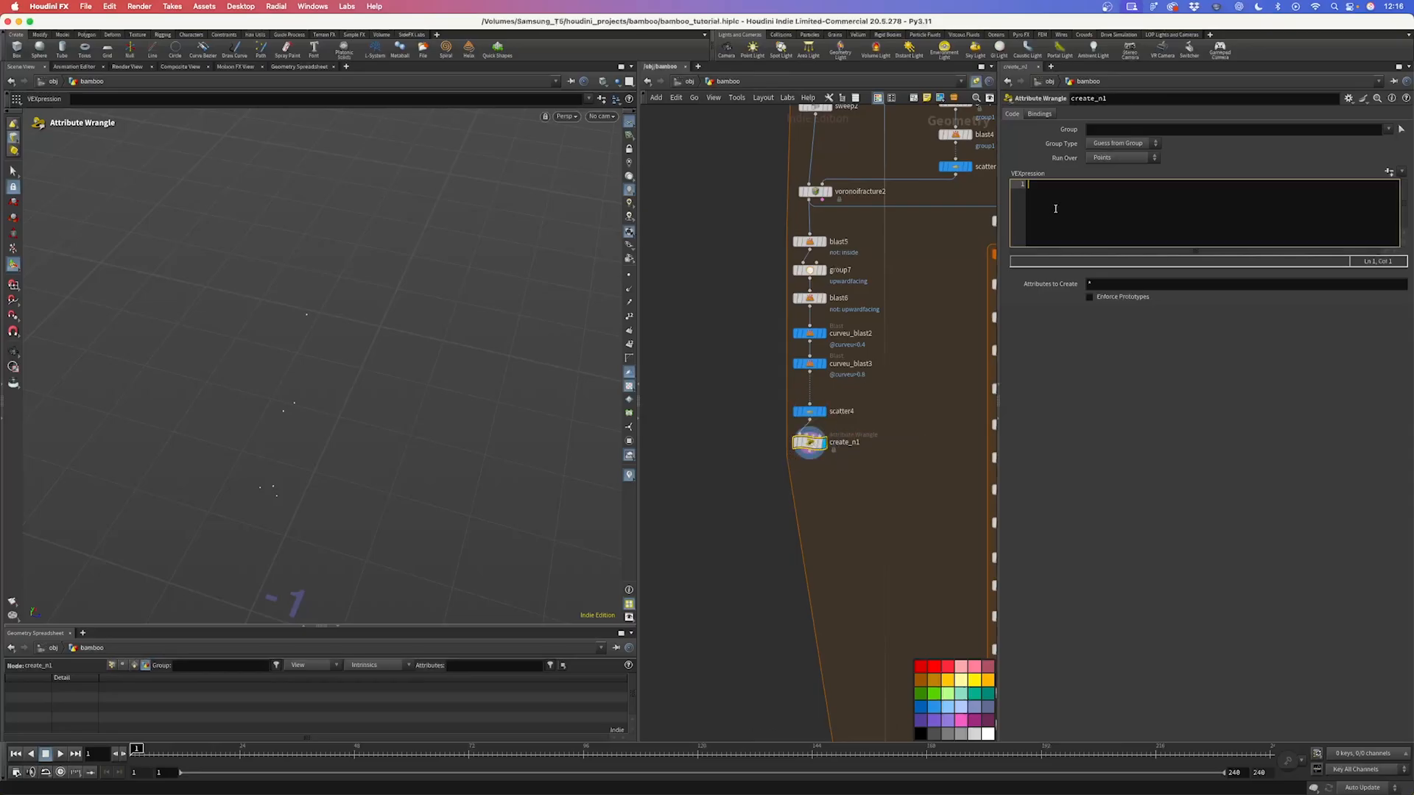
{"action": "type", "text": "v@N = {0,1,0};"}
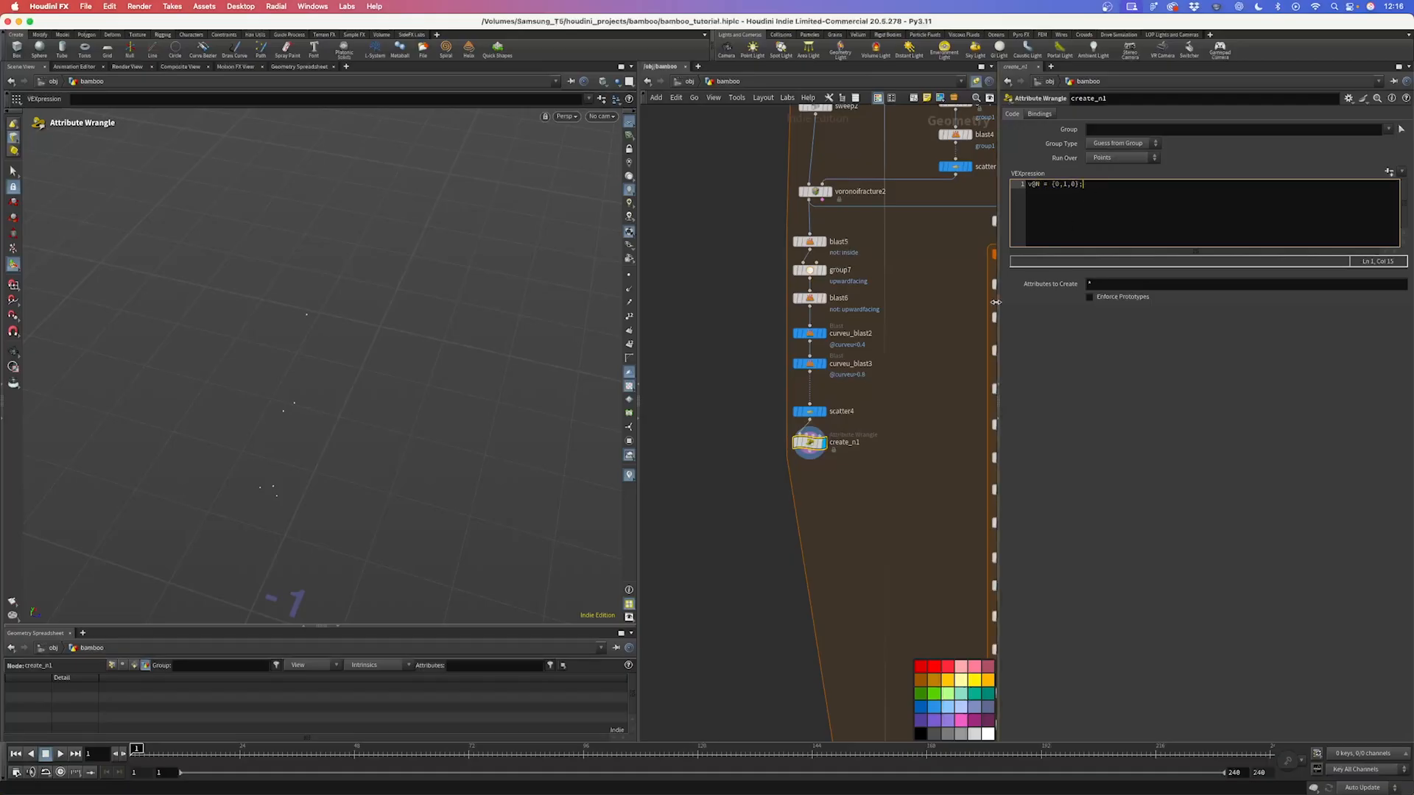
Step: Add a Line node beside the create_n1 branch of the network
{"action": "key", "text": "Tab"}
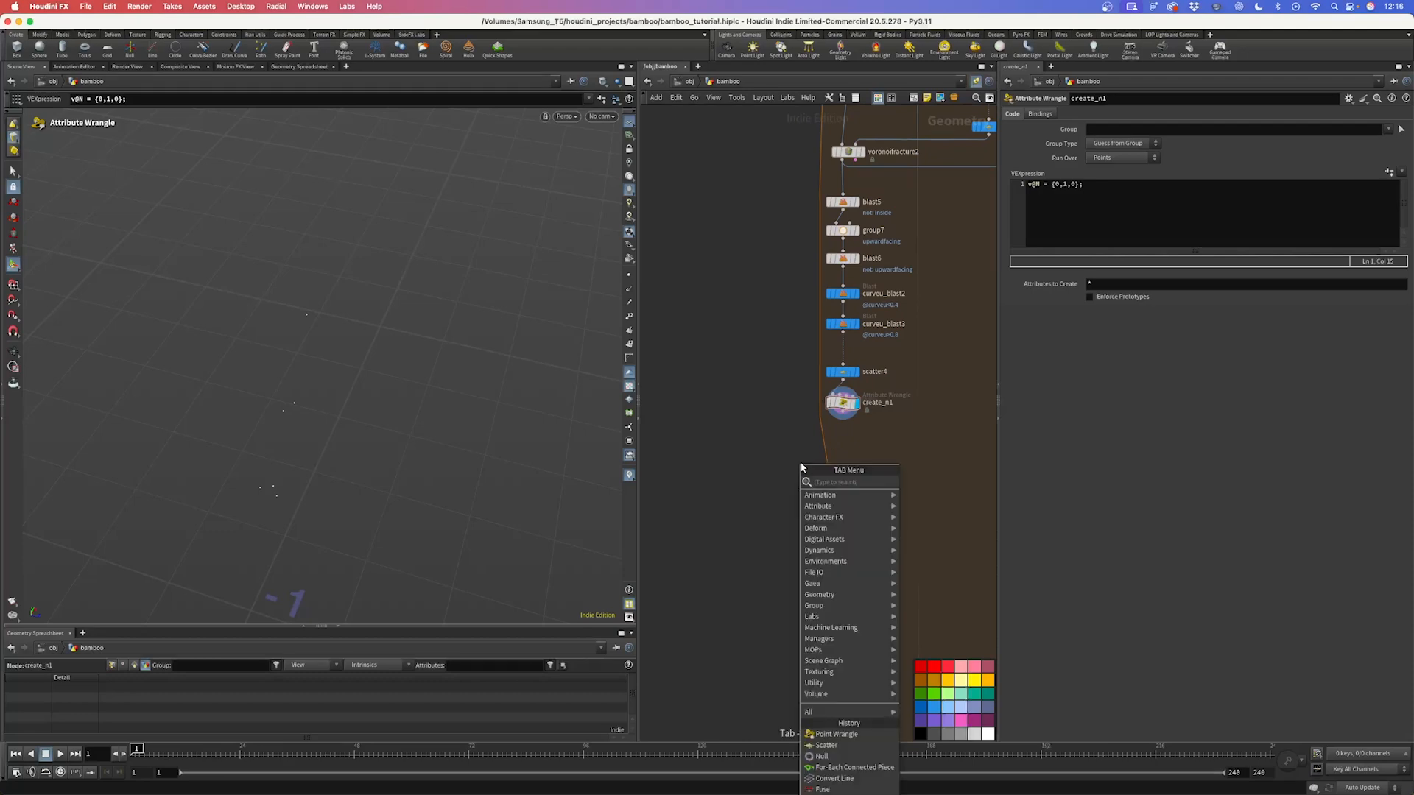
{"action": "type", "text": "line"}
{"action": "key", "text": "Return"}
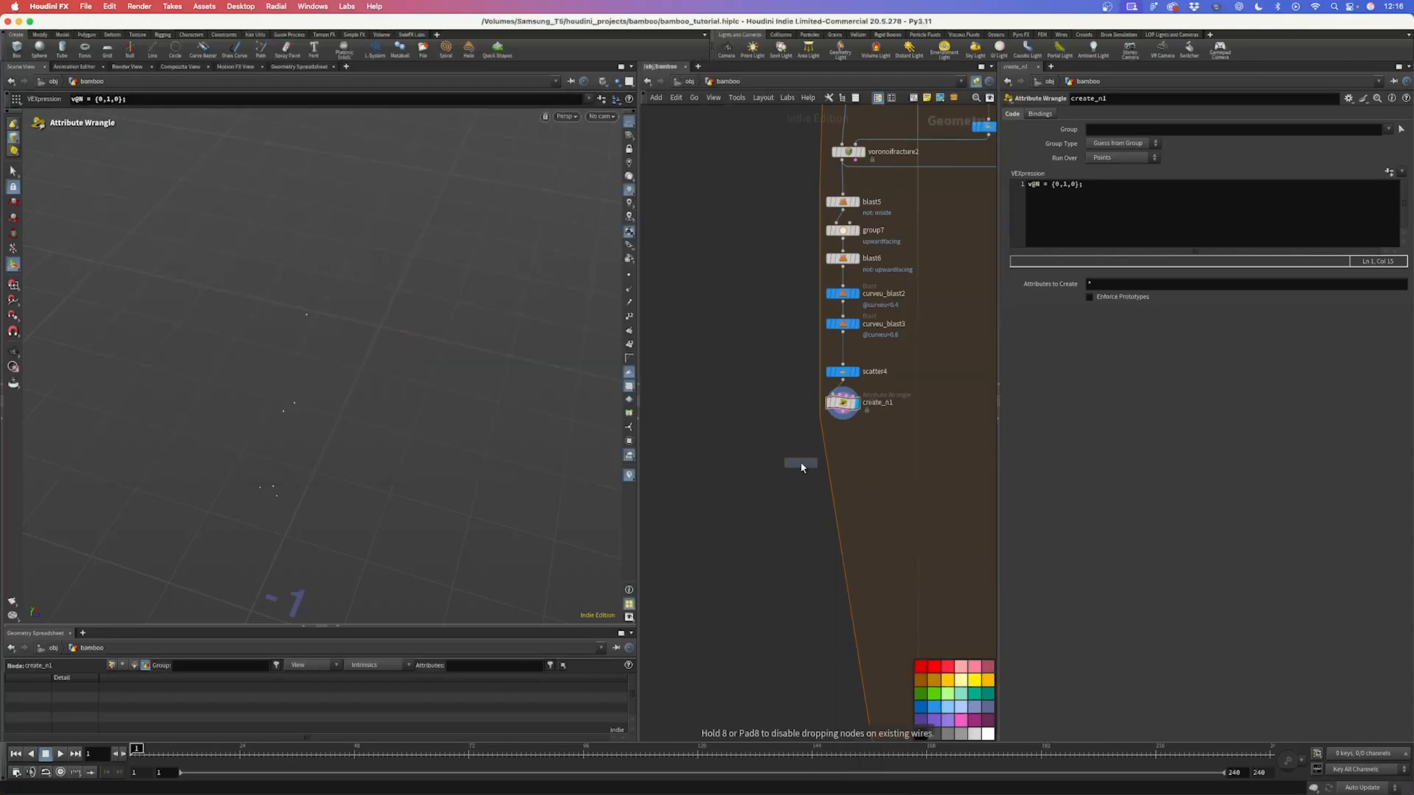
{"action": "left_click", "coordinate": [732, 417]}
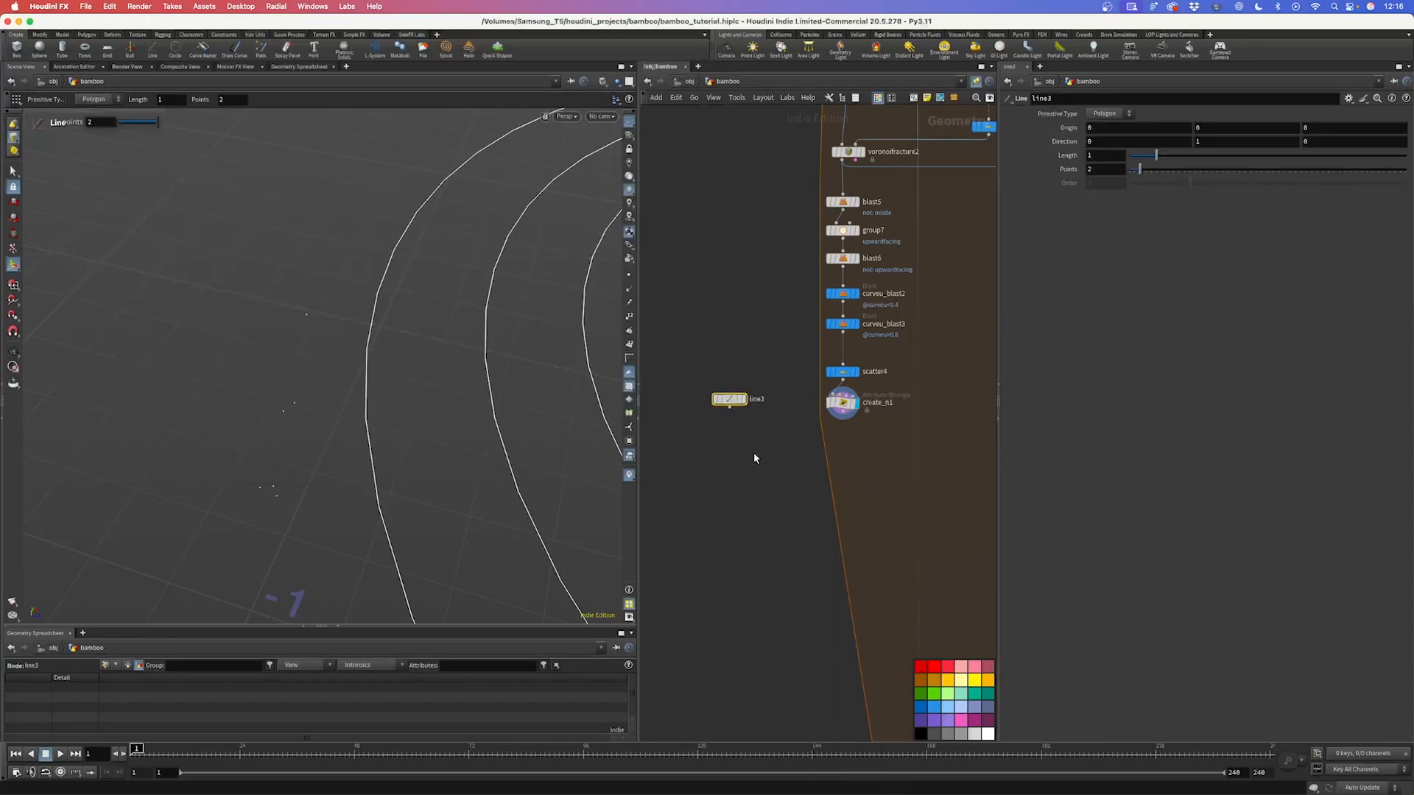
Step: Add a Copy to Points node that copies line3 onto the create_n1 points, and display it
{"action": "key", "text": "Tab"}
{"action": "type", "text": "copy"}
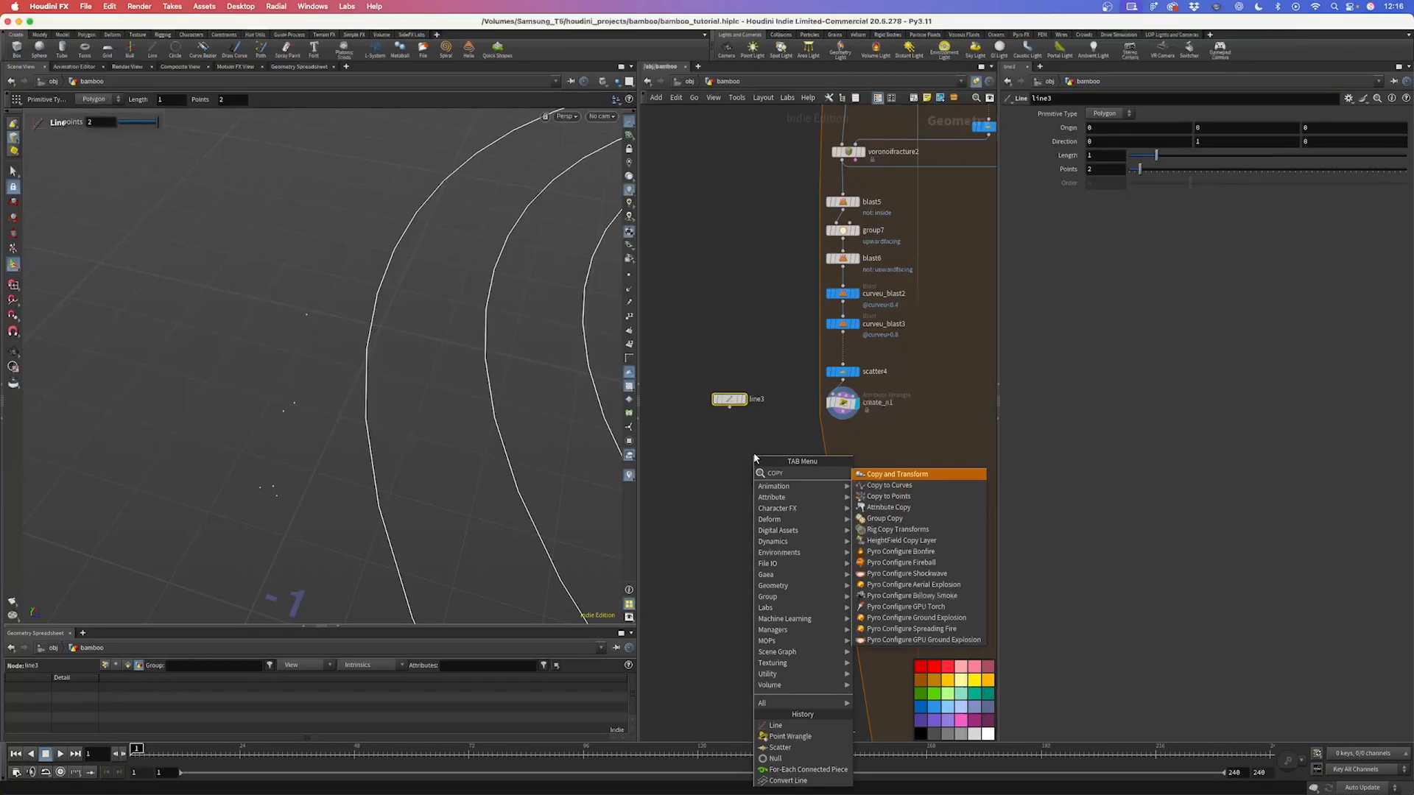
{"action": "key", "text": "Down"}
{"action": "key", "text": "Down"}
{"action": "key", "text": "Return"}
{"action": "left_click", "coordinate": [788, 475]}
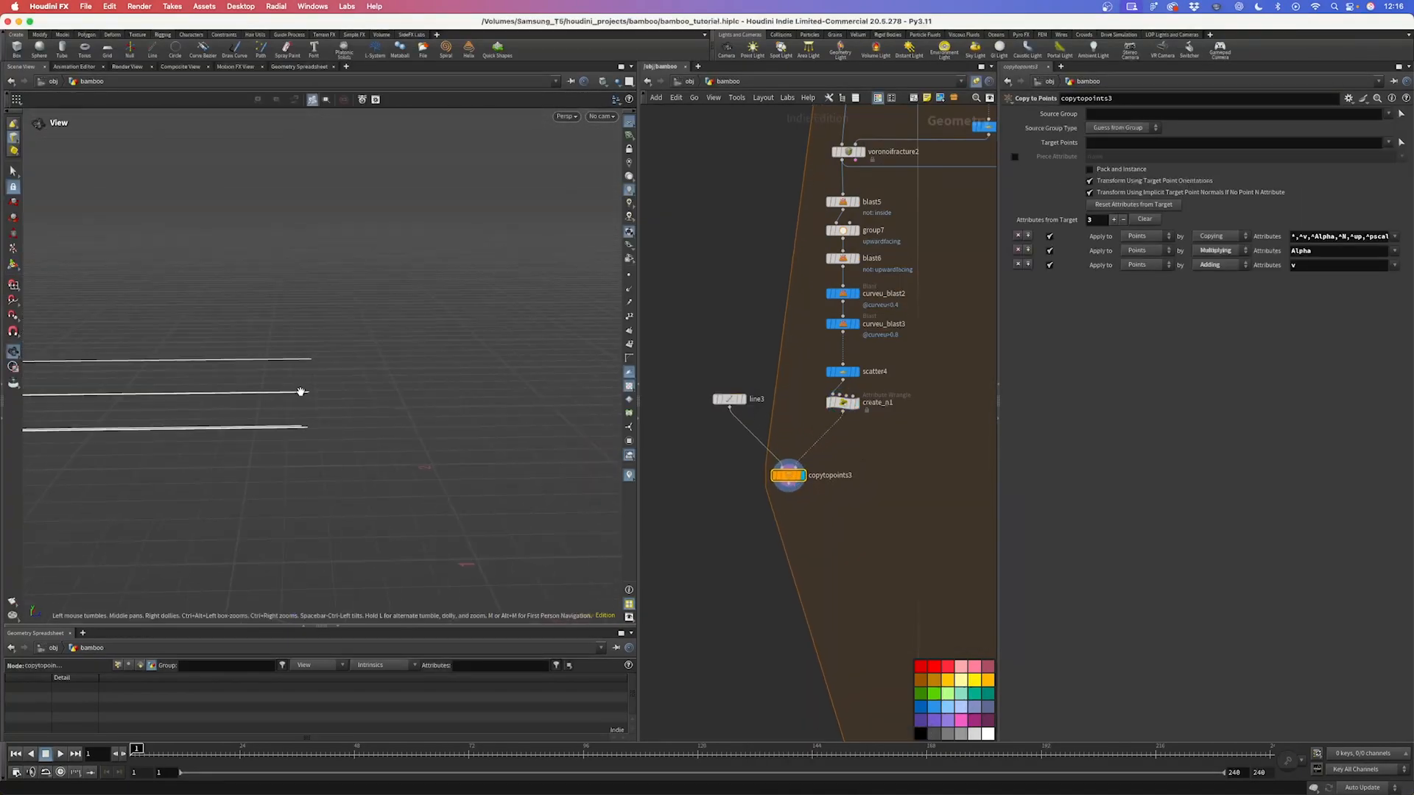
Step: Insert a Scatter and Align node between create_n1 and copytopoints3 and set its mode to Add Attributes to Existing Point Cloud
{"action": "scroll", "coordinate": [805, 435], "scroll_direction": "up", "scroll_amount": 3}
{"action": "key", "text": "Tab"}
{"action": "type", "text": "scatter a"}
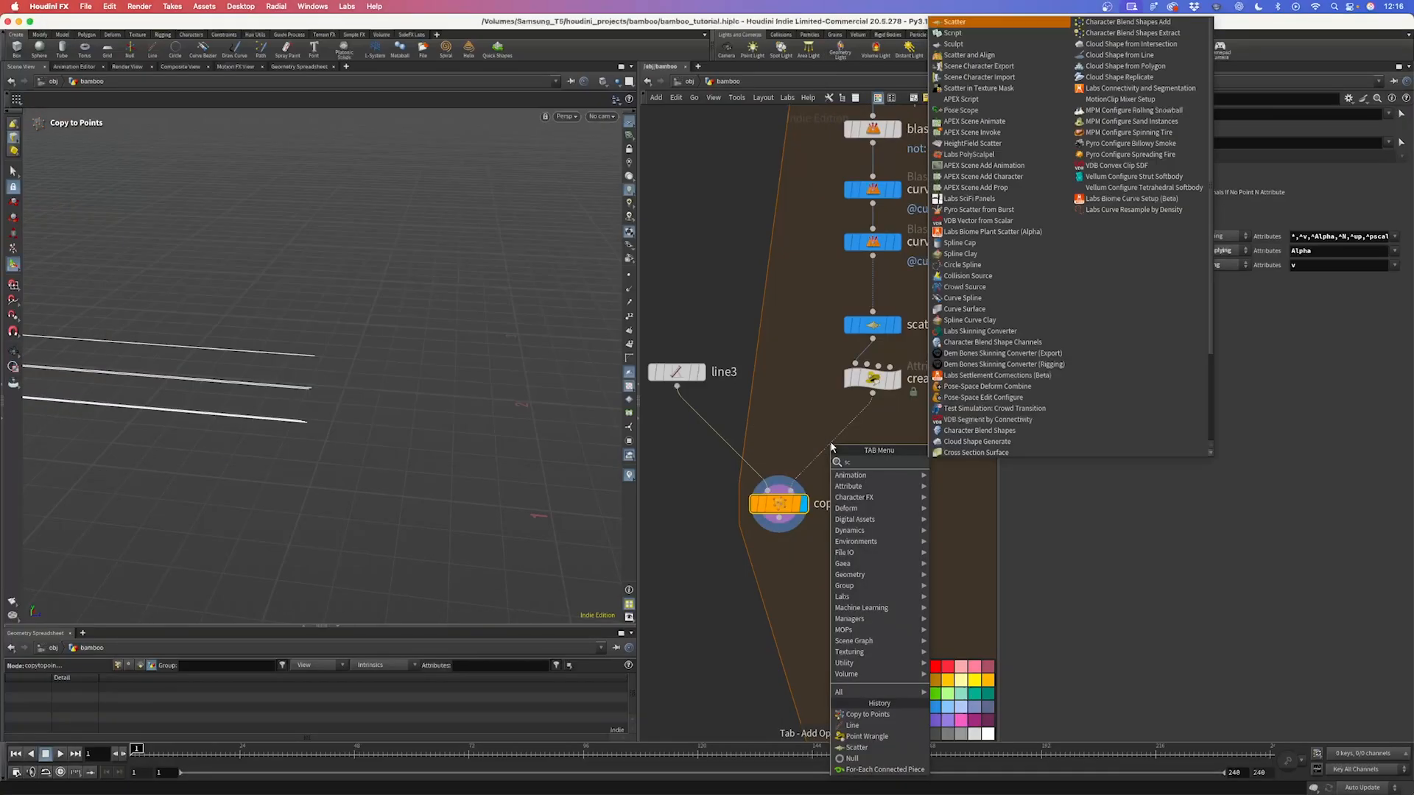
{"action": "key", "text": "Return"}
{"action": "left_click", "coordinate": [832, 445]}
{"action": "left_click_drag", "start_coordinate": [834, 446], "coordinate": [873, 442]}
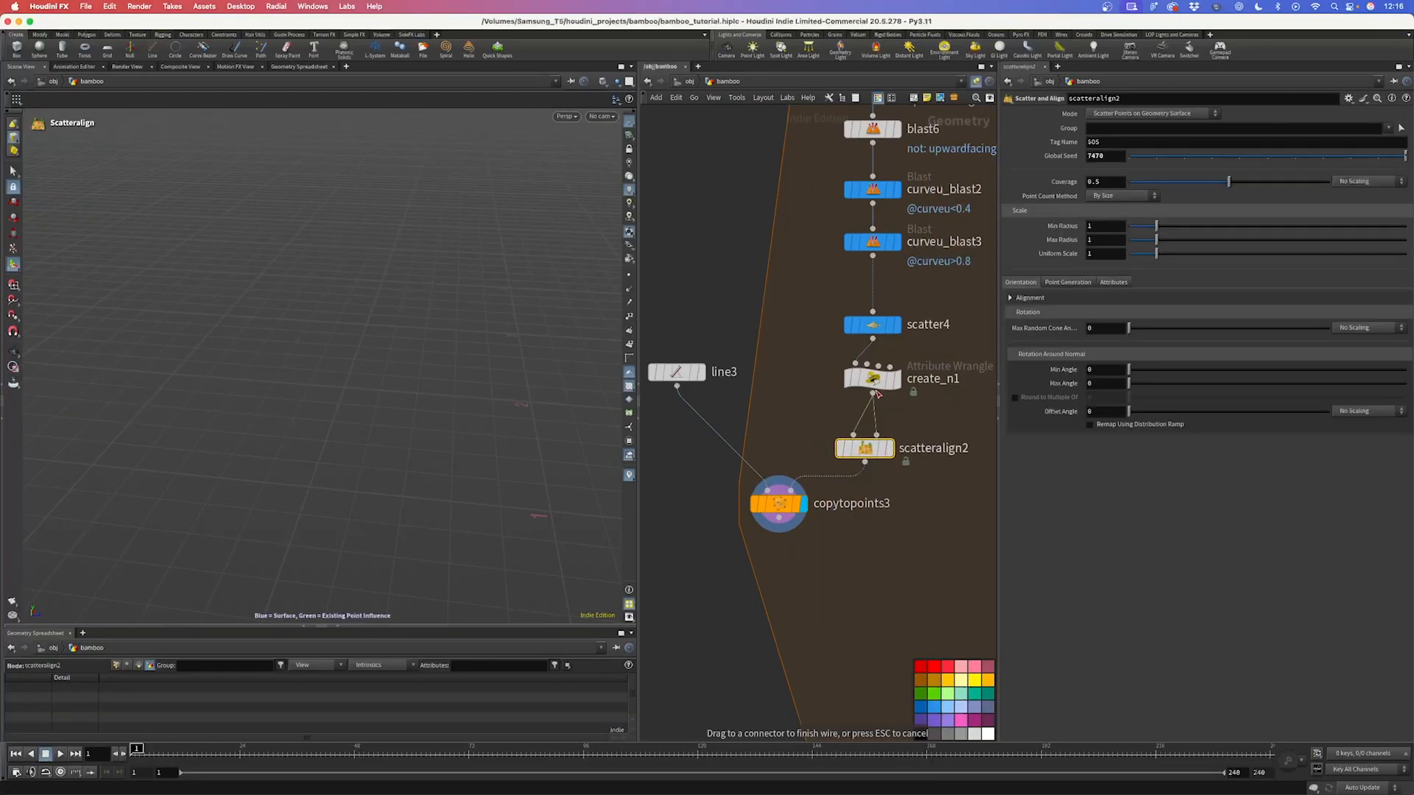
{"action": "left_click", "coordinate": [1153, 113]}
{"action": "left_click", "coordinate": [1140, 138]}
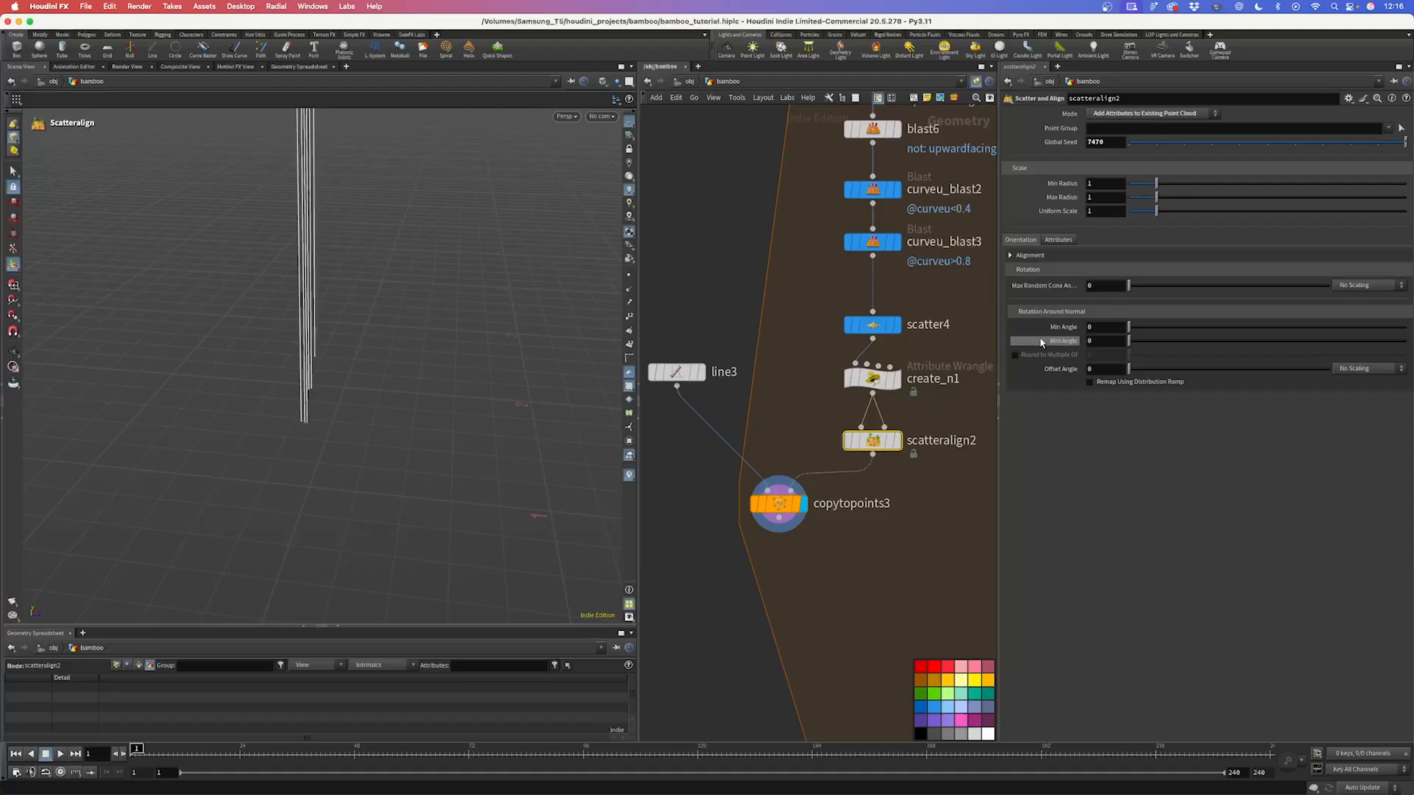
Step: Set scatteralign2's Max Random Cone Angle to about 77.1 so the copied lines fan out
{"action": "left_click_drag", "start_coordinate": [1129, 287], "coordinate": [1283, 289]}
{"action": "scroll", "coordinate": [385, 354], "scroll_direction": "down", "scroll_amount": 8}
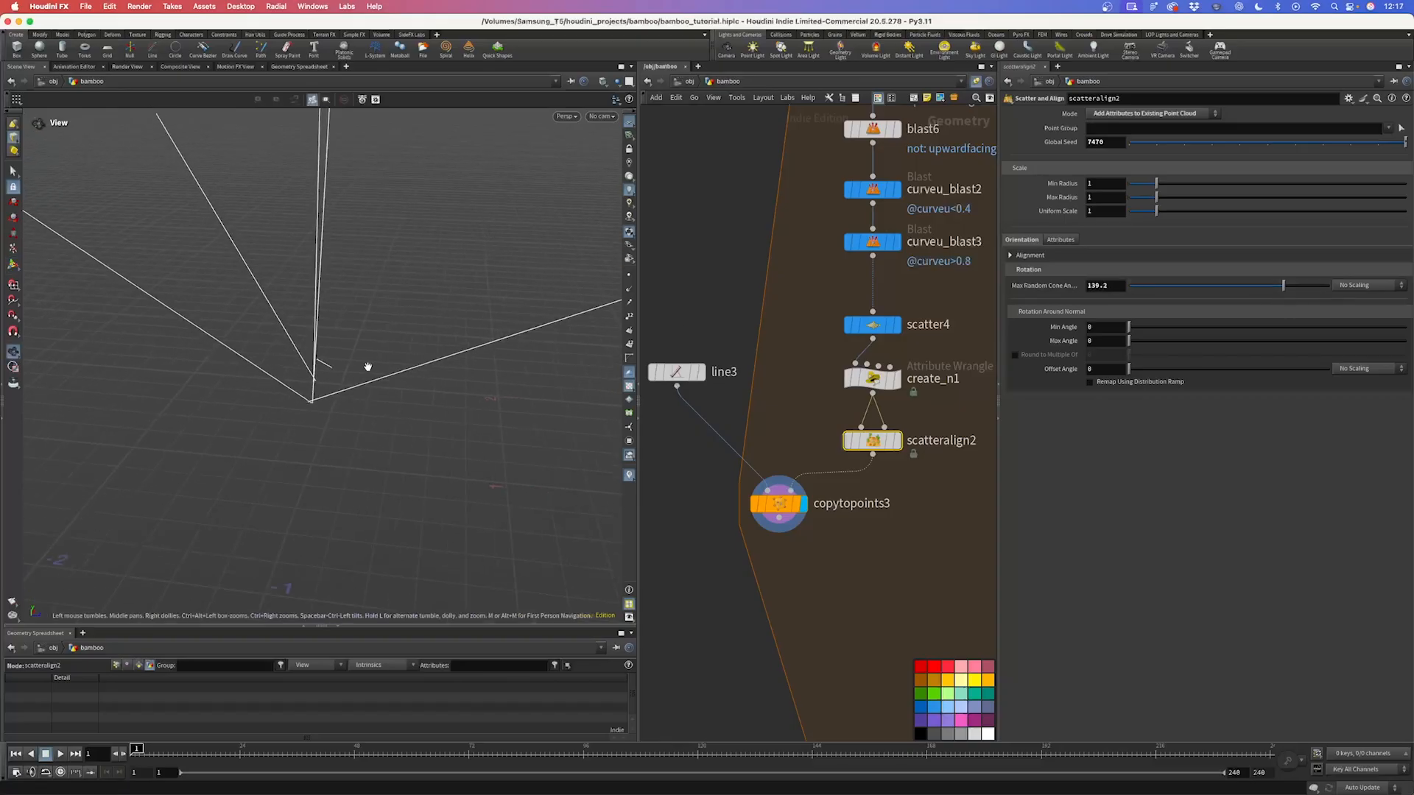
{"action": "left_click_drag", "start_coordinate": [376, 334], "coordinate": [395, 367], "text": "alt"}
{"action": "left_click_drag", "start_coordinate": [1286, 289], "coordinate": [1214, 289]}
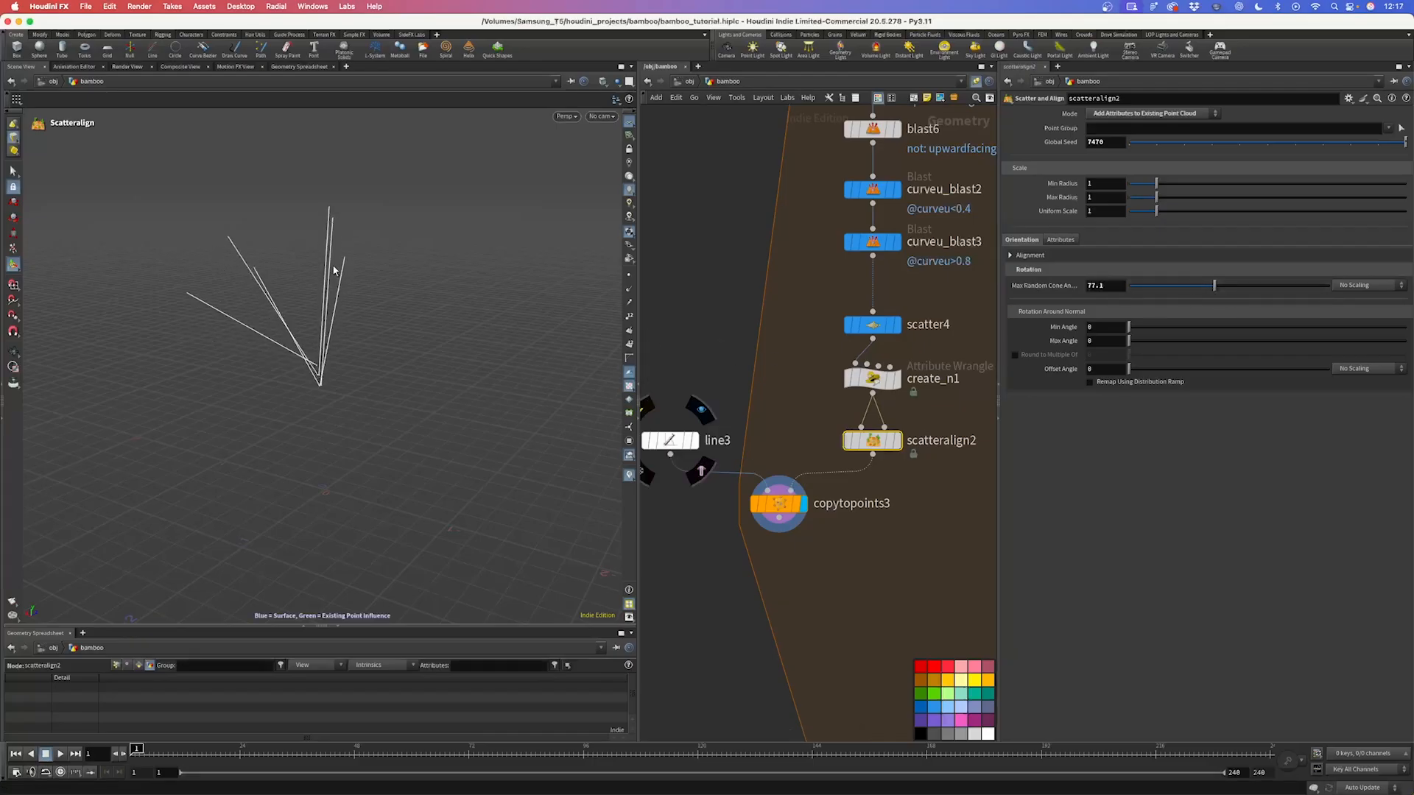
Step: Shorten the copied lines by setting scatteralign2's Min Radius to 0.24 and lowering its Max Radius
{"action": "key", "text": "Escape"}
{"action": "left_click_drag", "start_coordinate": [325, 284], "coordinate": [382, 287]}
{"action": "key", "text": "Return"}
{"action": "left_click_drag", "start_coordinate": [1157, 186], "coordinate": [1135, 189]}
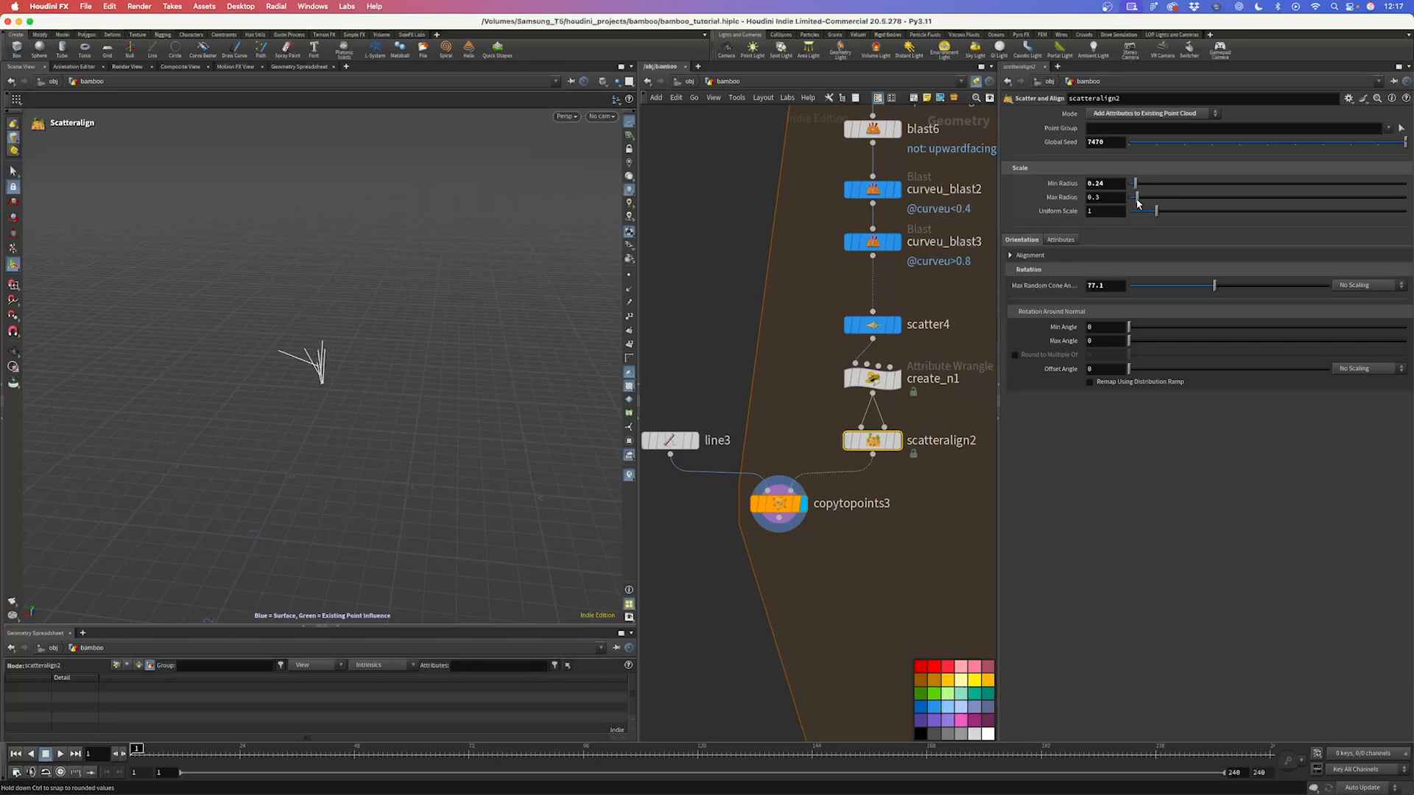
Step: Set scatter4's Global Seed to 44 to vary where the lines start
{"action": "left_click", "coordinate": [872, 324]}
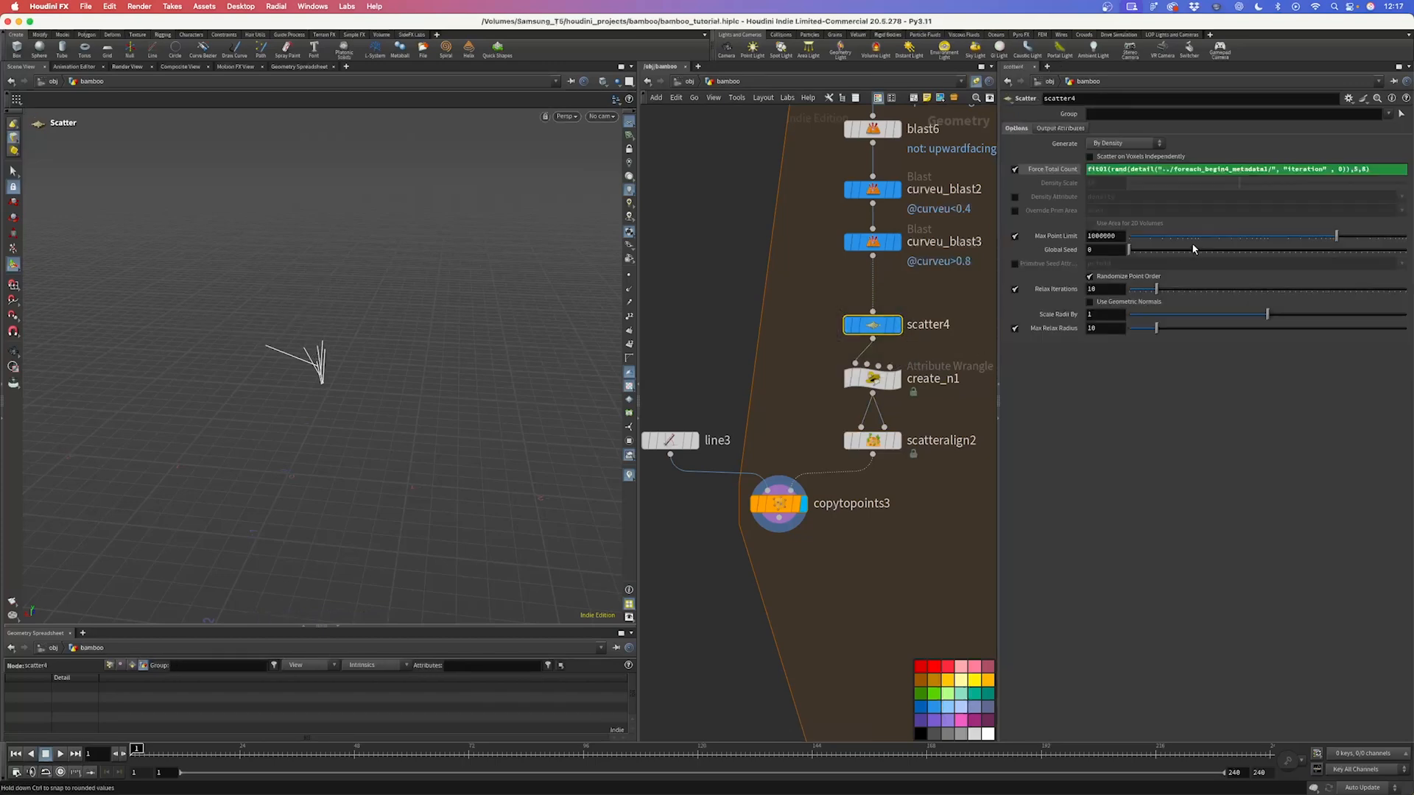
{"action": "left_click_drag", "start_coordinate": [1147, 252], "coordinate": [1250, 251]}
{"action": "key", "text": "Escape"}
{"action": "left_click_drag", "start_coordinate": [271, 420], "coordinate": [327, 318]}
Step: Add a Resample node beneath copytopoints3, connect it to the copied lines and display it
{"action": "scroll", "coordinate": [838, 356], "scroll_direction": "down", "scroll_amount": 3}
{"action": "middle_click_drag", "start_coordinate": [815, 558], "coordinate": [870, 345]}
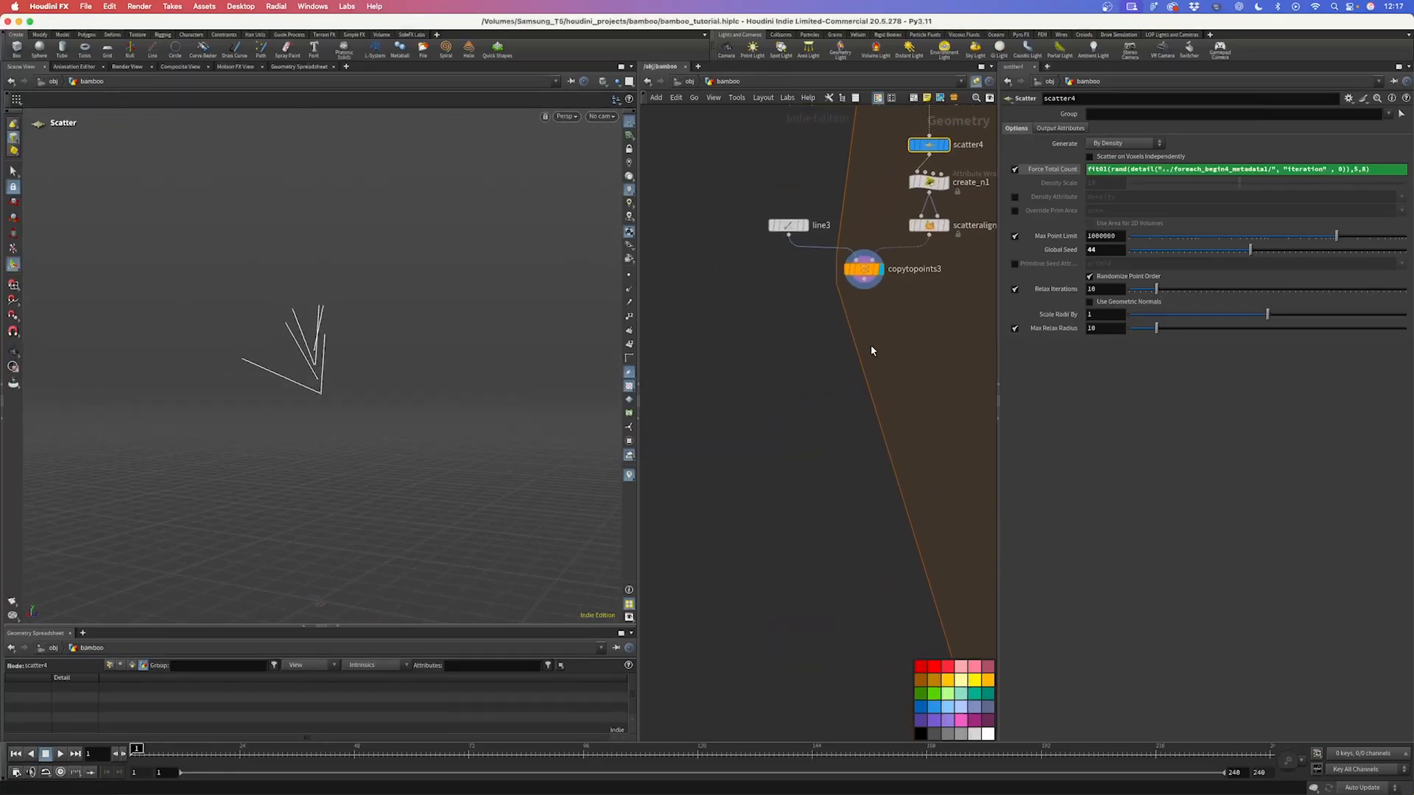
{"action": "key", "text": "Tab"}
{"action": "type", "text": "resam"}
{"action": "key", "text": "Return"}
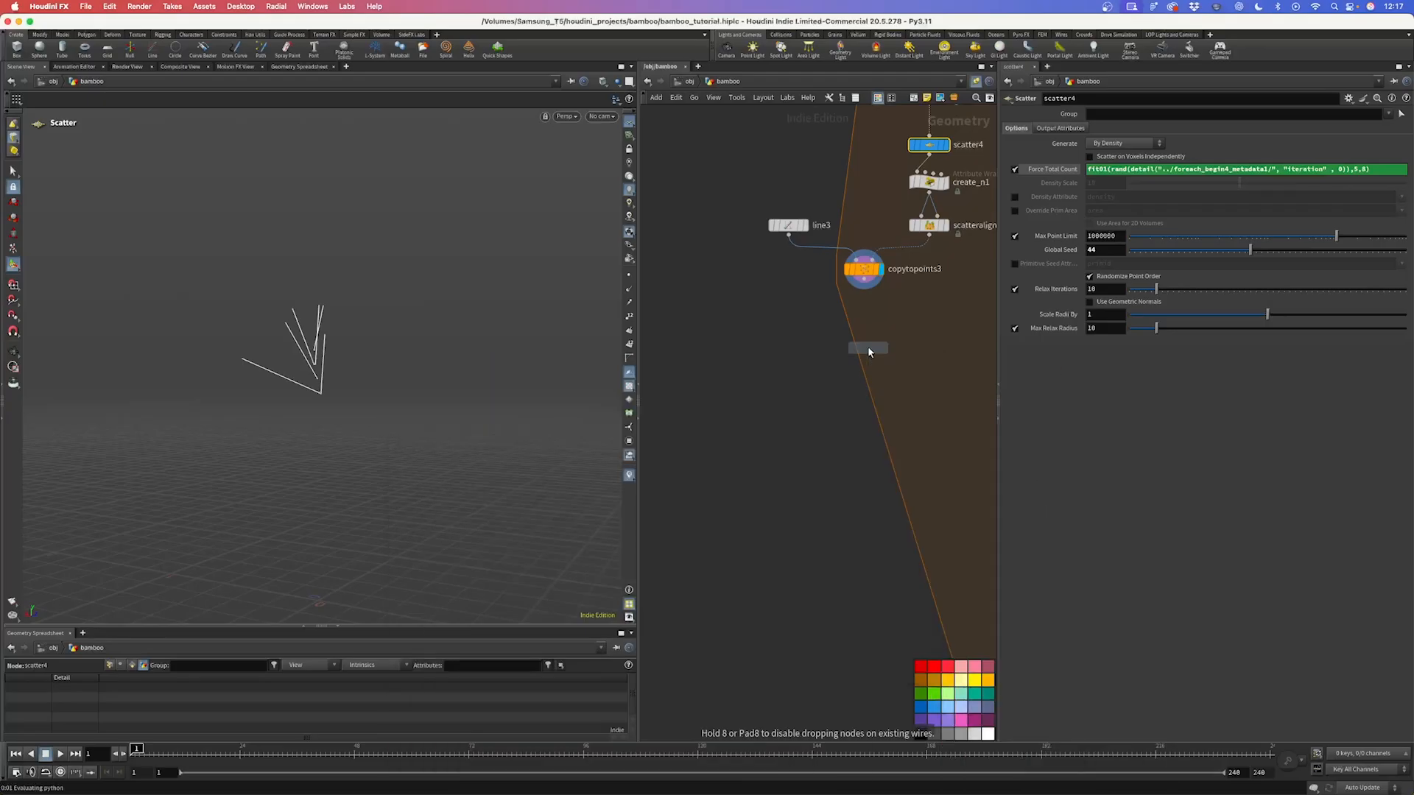
{"action": "left_click", "coordinate": [867, 346]}
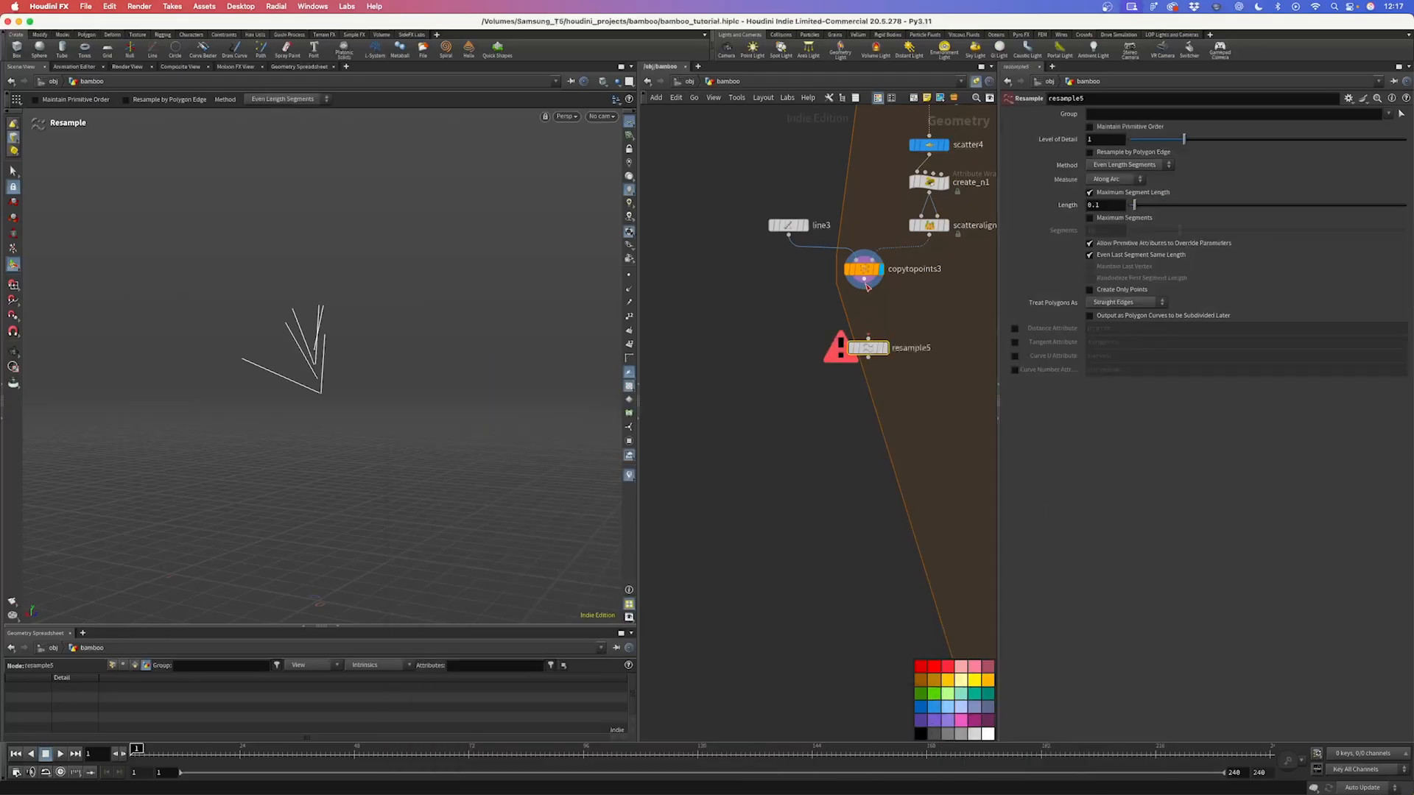
Step: Enable resample5's Tangent Attribute output and name the attribute N
{"action": "left_click", "coordinate": [1016, 343]}
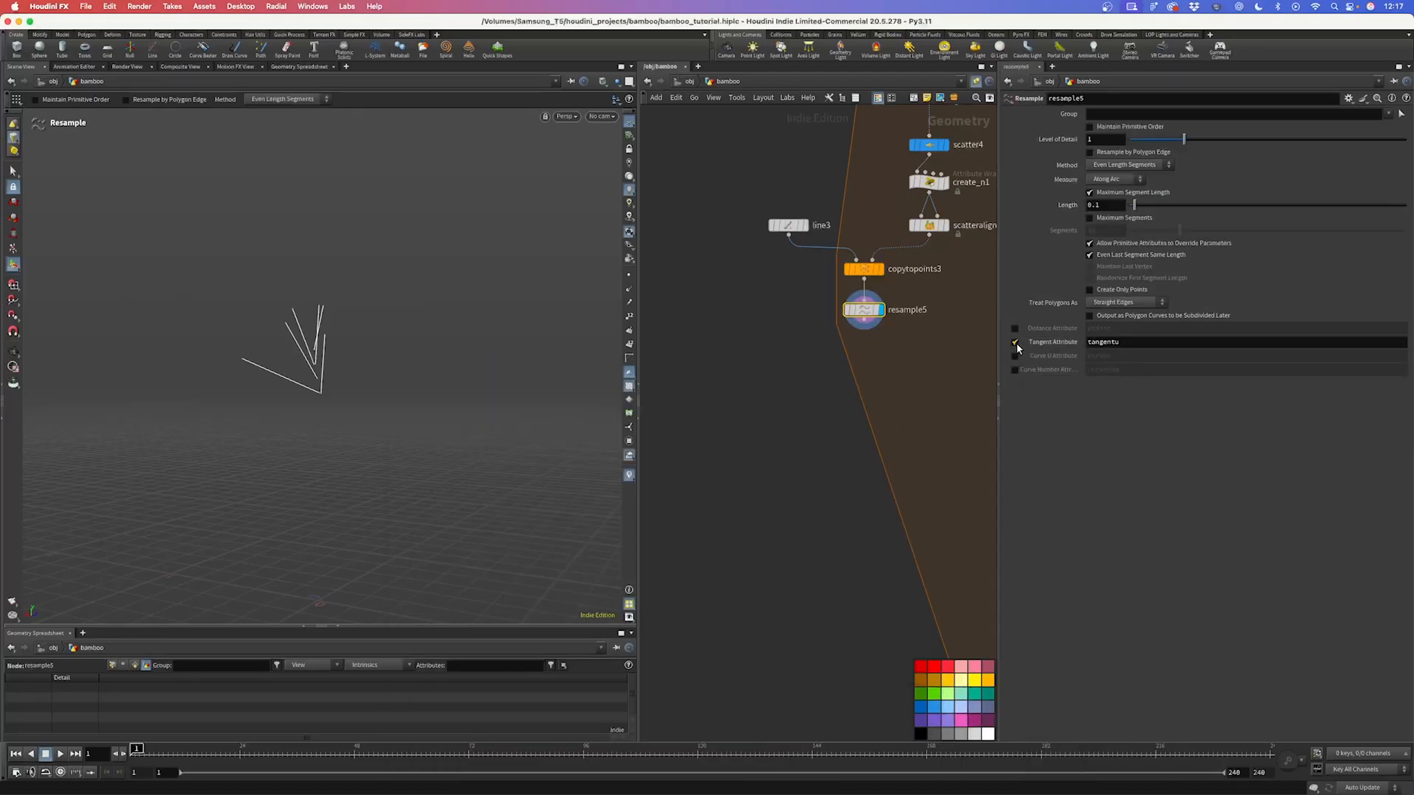
{"action": "right_click_drag", "start_coordinate": [269, 370], "coordinate": [462, 259], "text": "alt"}
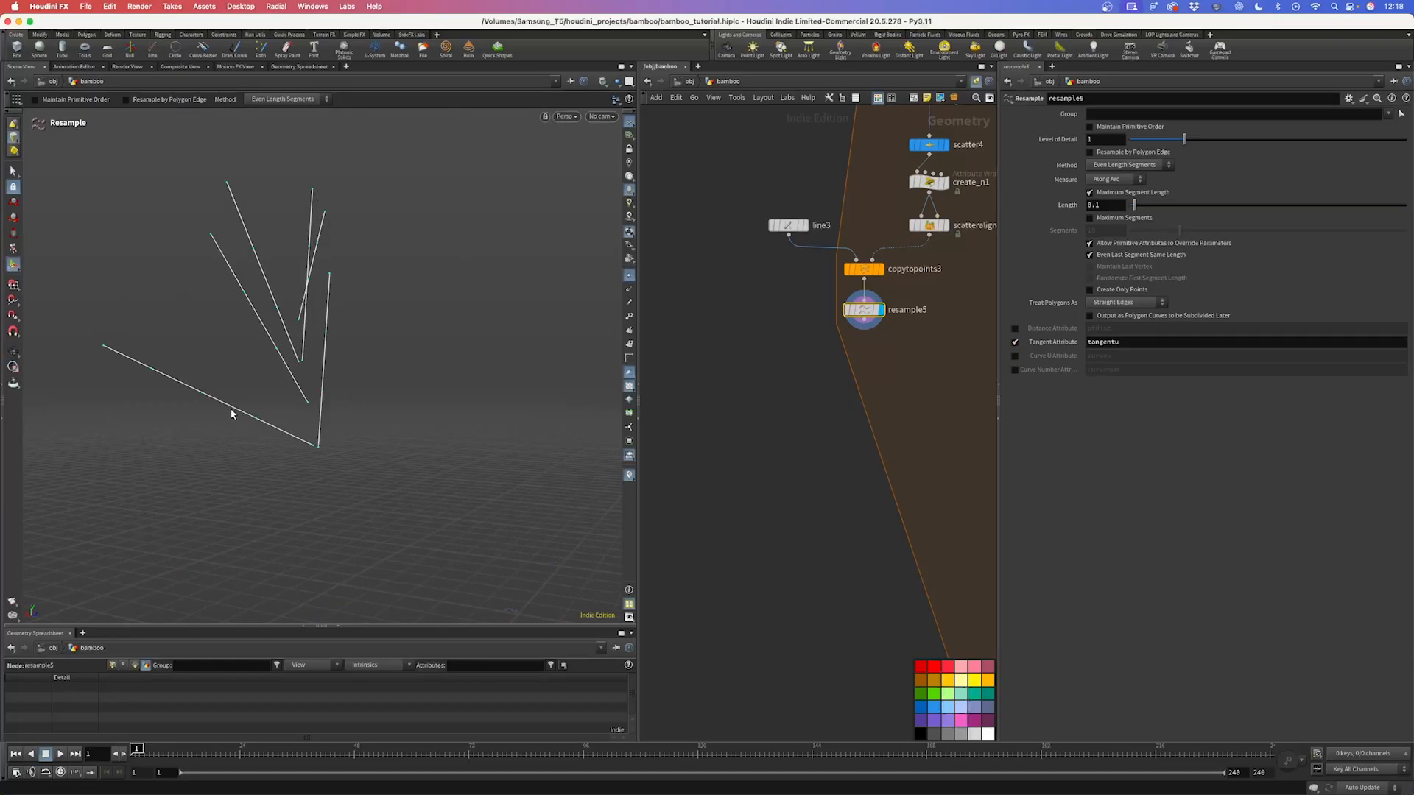
{"action": "left_click_drag", "start_coordinate": [1124, 342], "coordinate": [1048, 351]}
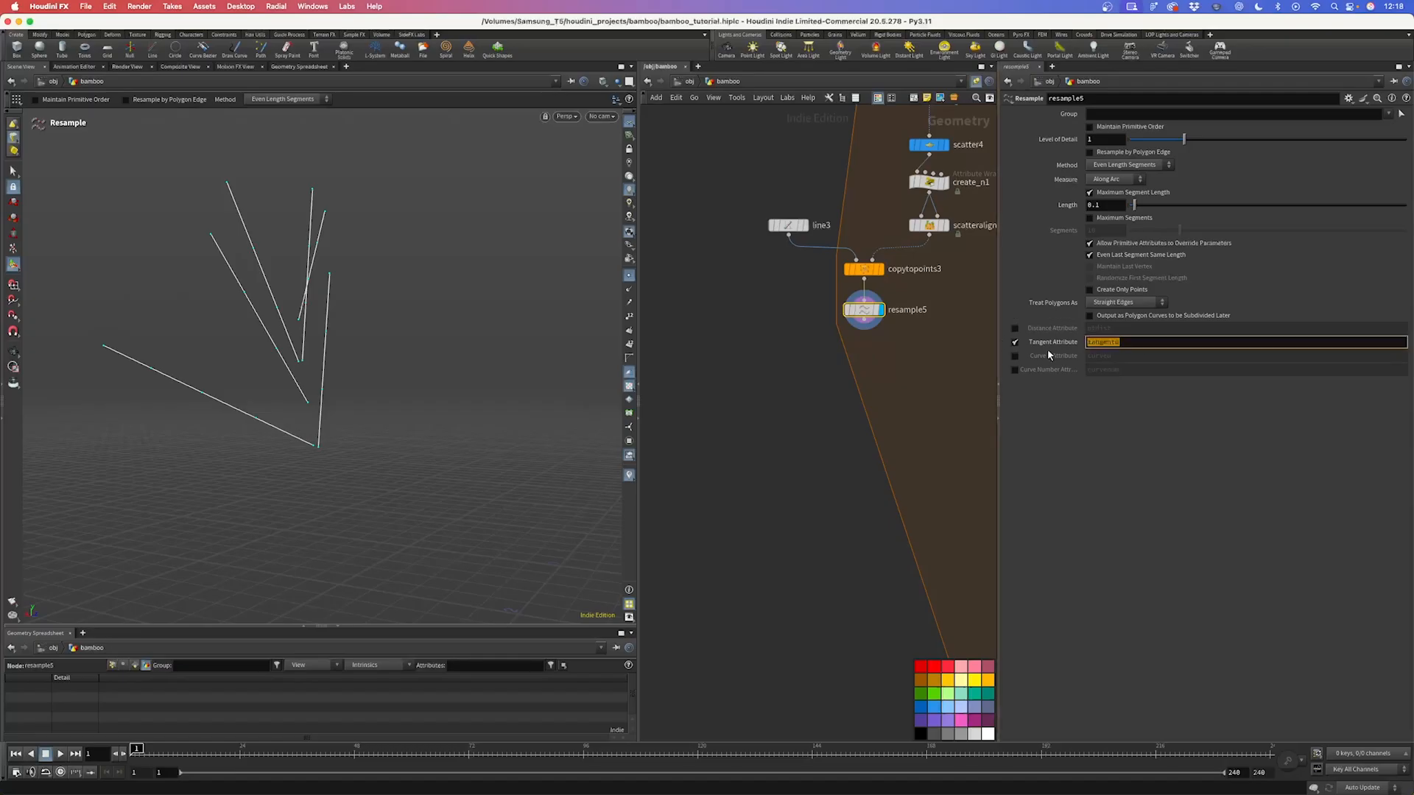
{"action": "type", "text": "N"}
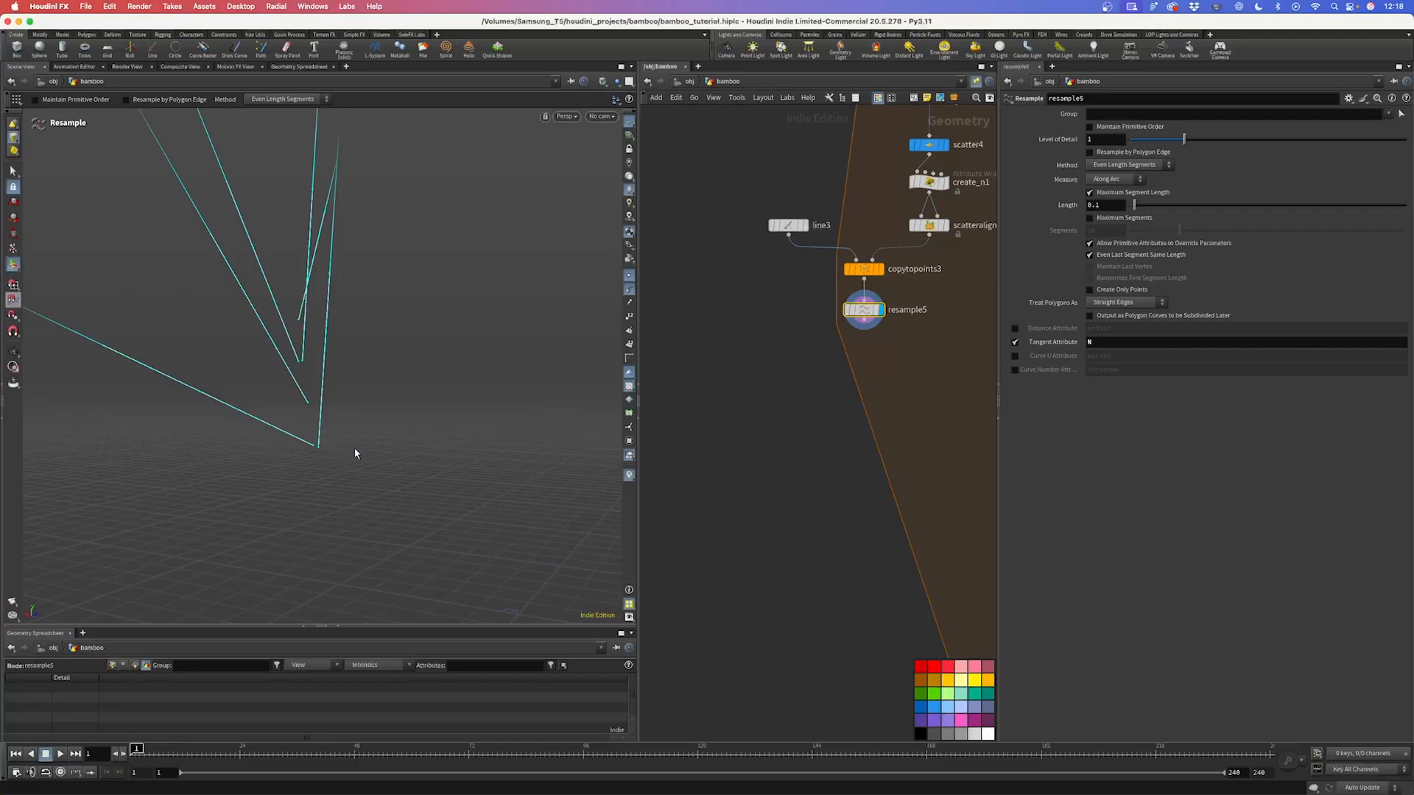
Step: Add a Scatter node beneath resample5, connect it to the resampled lines and display it
{"action": "middle_click_drag", "start_coordinate": [704, 401], "coordinate": [730, 387]}
{"action": "key", "text": "Tab"}
{"action": "type", "text": "scat"}
{"action": "key", "text": "Return"}
{"action": "left_click", "coordinate": [800, 376]}
{"action": "left_click_drag", "start_coordinate": [888, 318], "coordinate": [823, 363]}
Step: Copy scatter4's Force Total Count expression into scatter5 and change its range to 13 to 23
{"action": "left_click", "coordinate": [953, 131]}
{"action": "left_click", "coordinate": [1164, 170]}
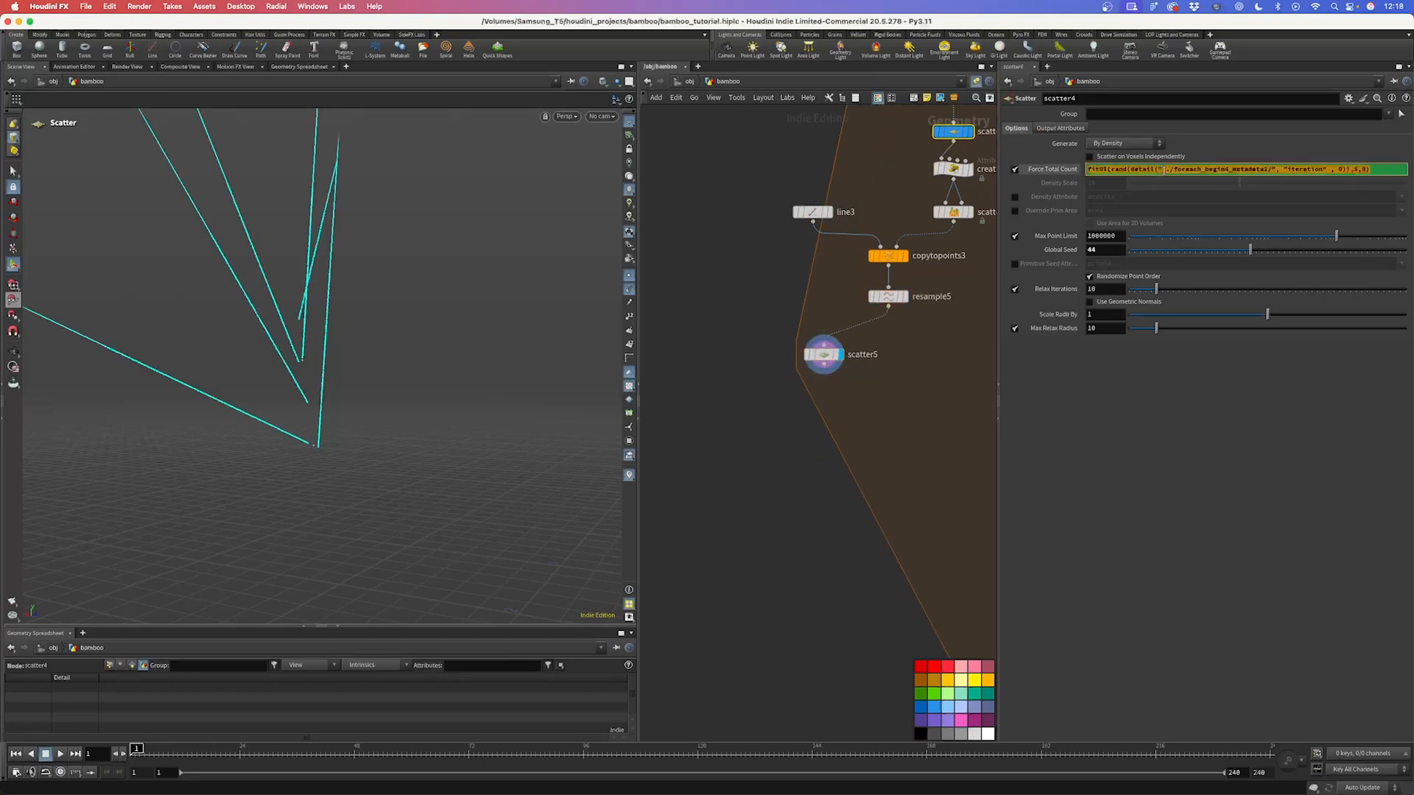
{"action": "left_click", "coordinate": [823, 354]}
{"action": "double_click", "coordinate": [1087, 170]}
{"action": "key", "text": "super+v"}
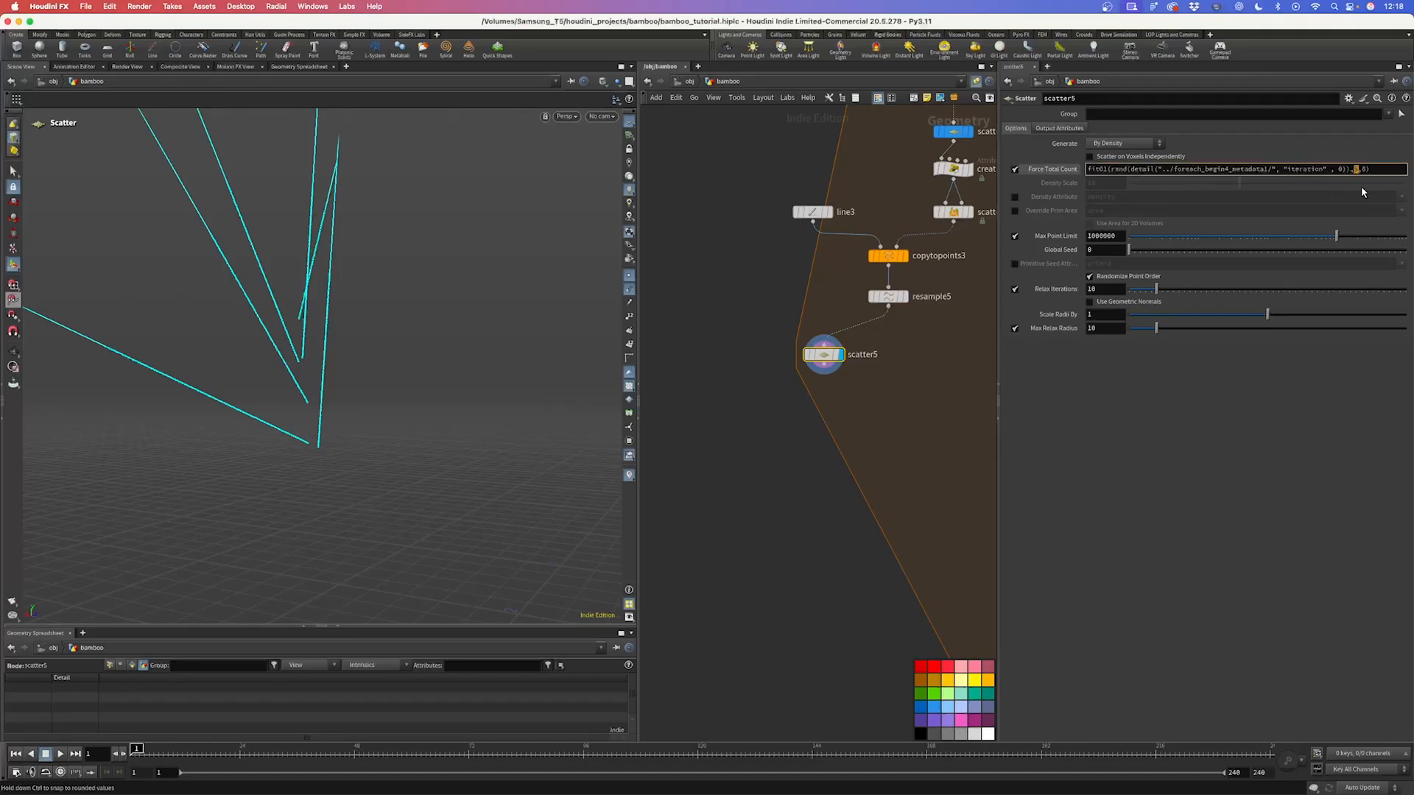
{"action": "key", "text": "Right"}
{"action": "type", "text": "23"}
{"action": "key", "text": "Return"}
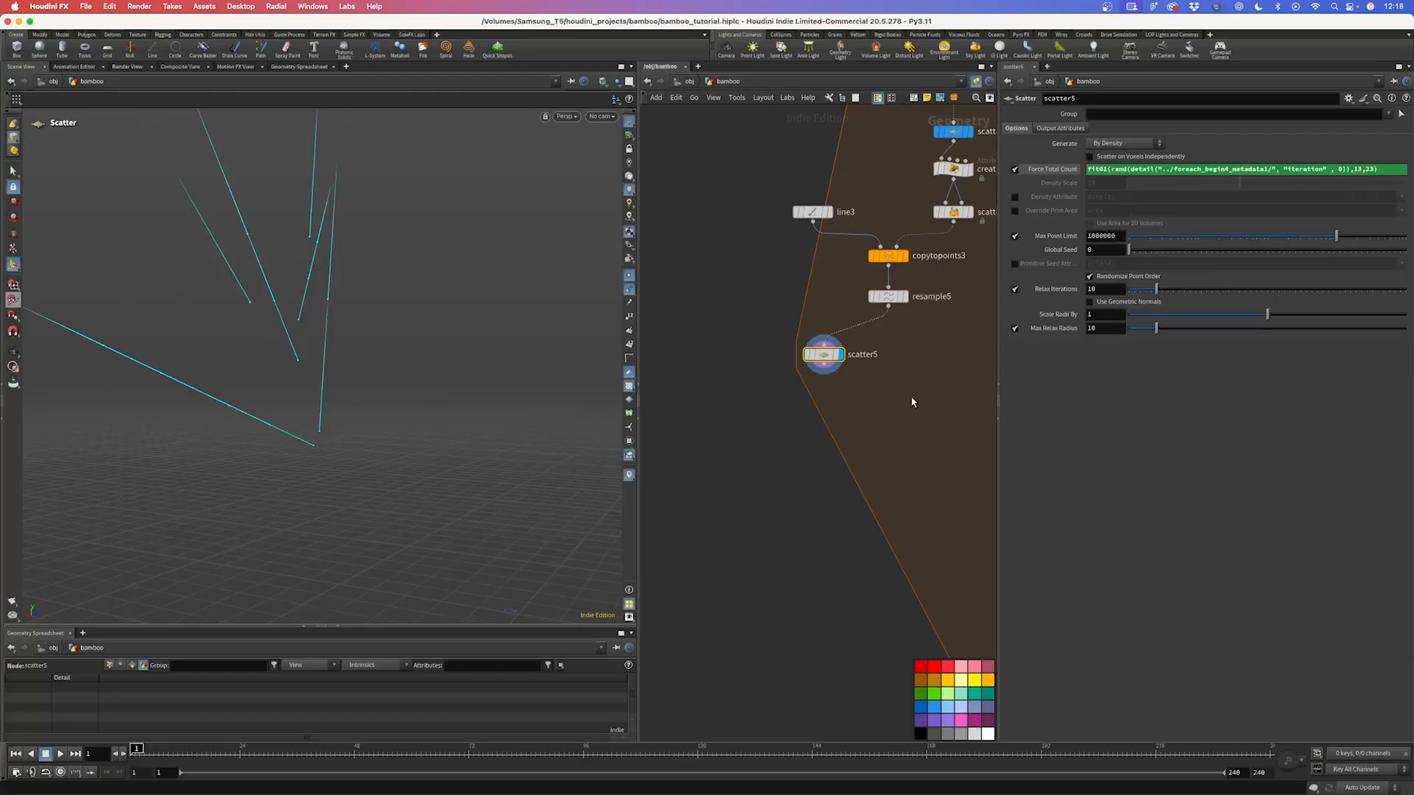
{"action": "left_click_drag", "start_coordinate": [824, 354], "coordinate": [818, 348]}
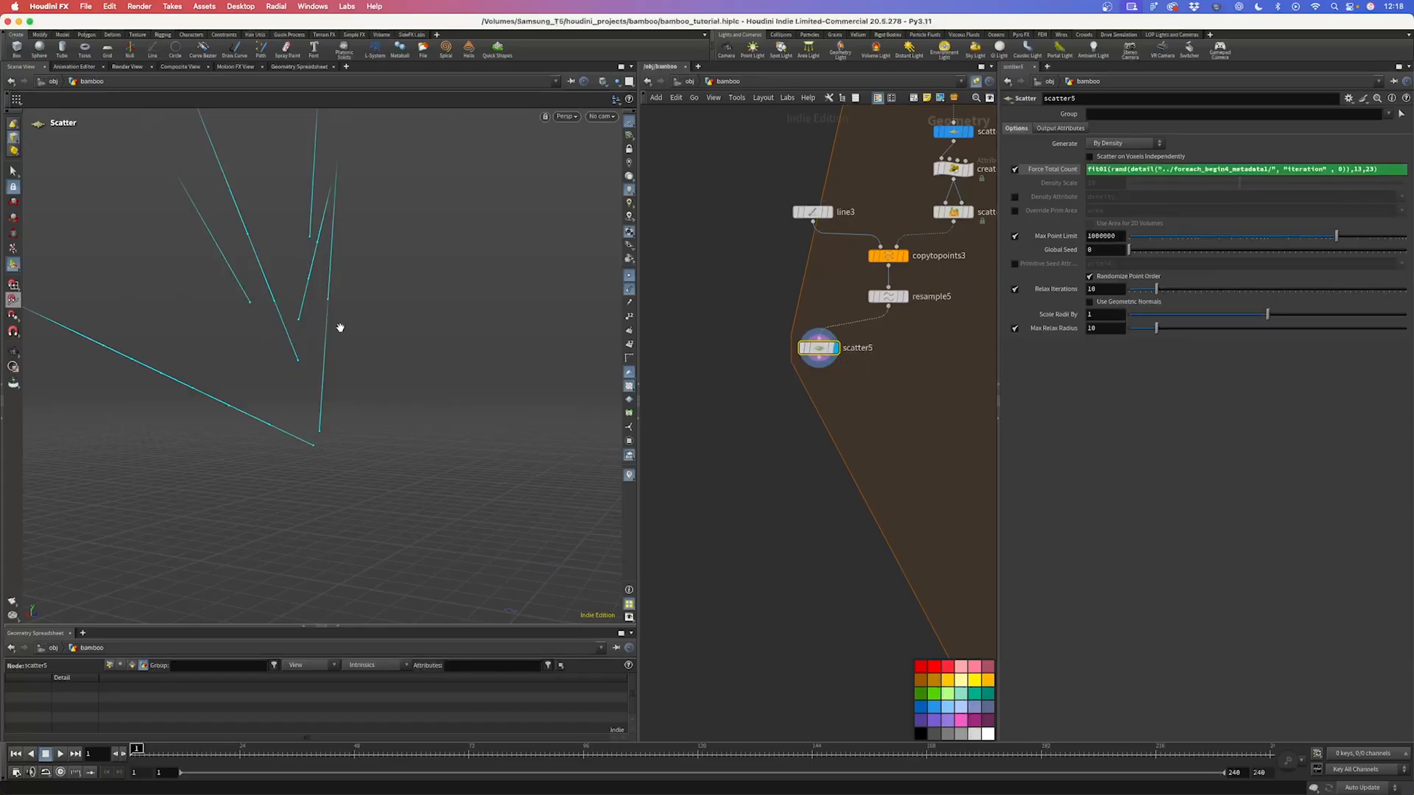
Step: Add a Labs Tree Simple Leaf node beside scatter5 and display it
{"action": "key", "text": "Tab"}
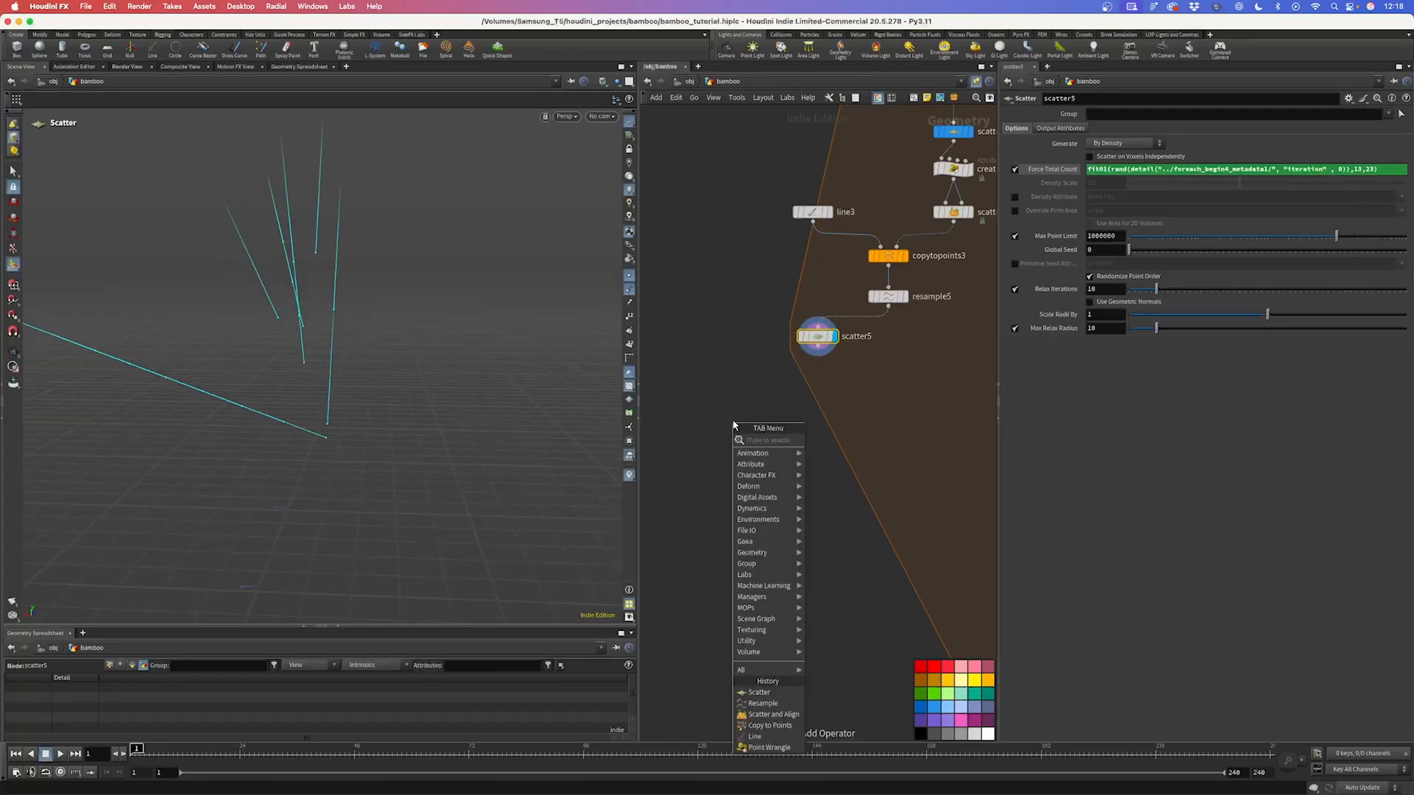
{"action": "type", "text": "lab lea"}
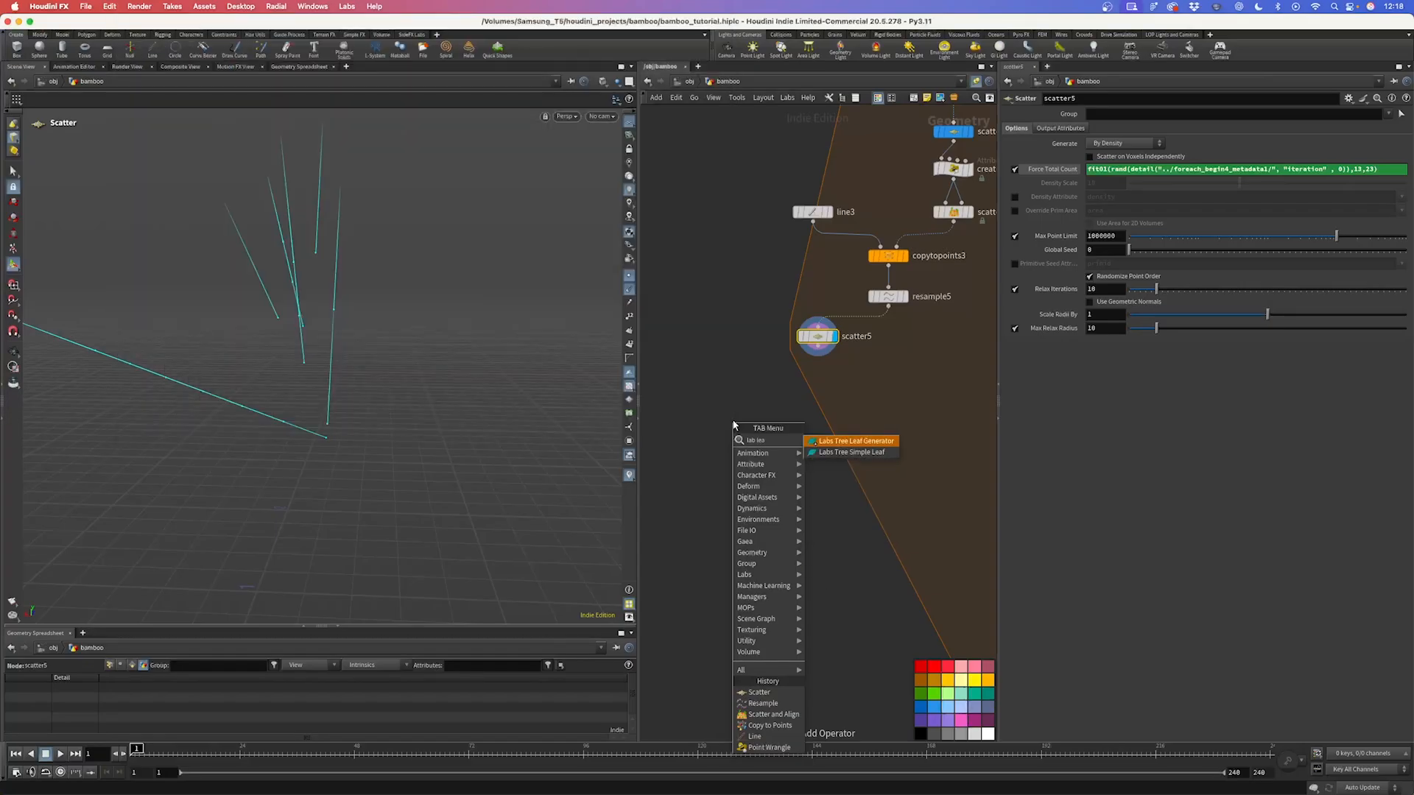
{"action": "key", "text": "Down"}
{"action": "key", "text": "Return"}
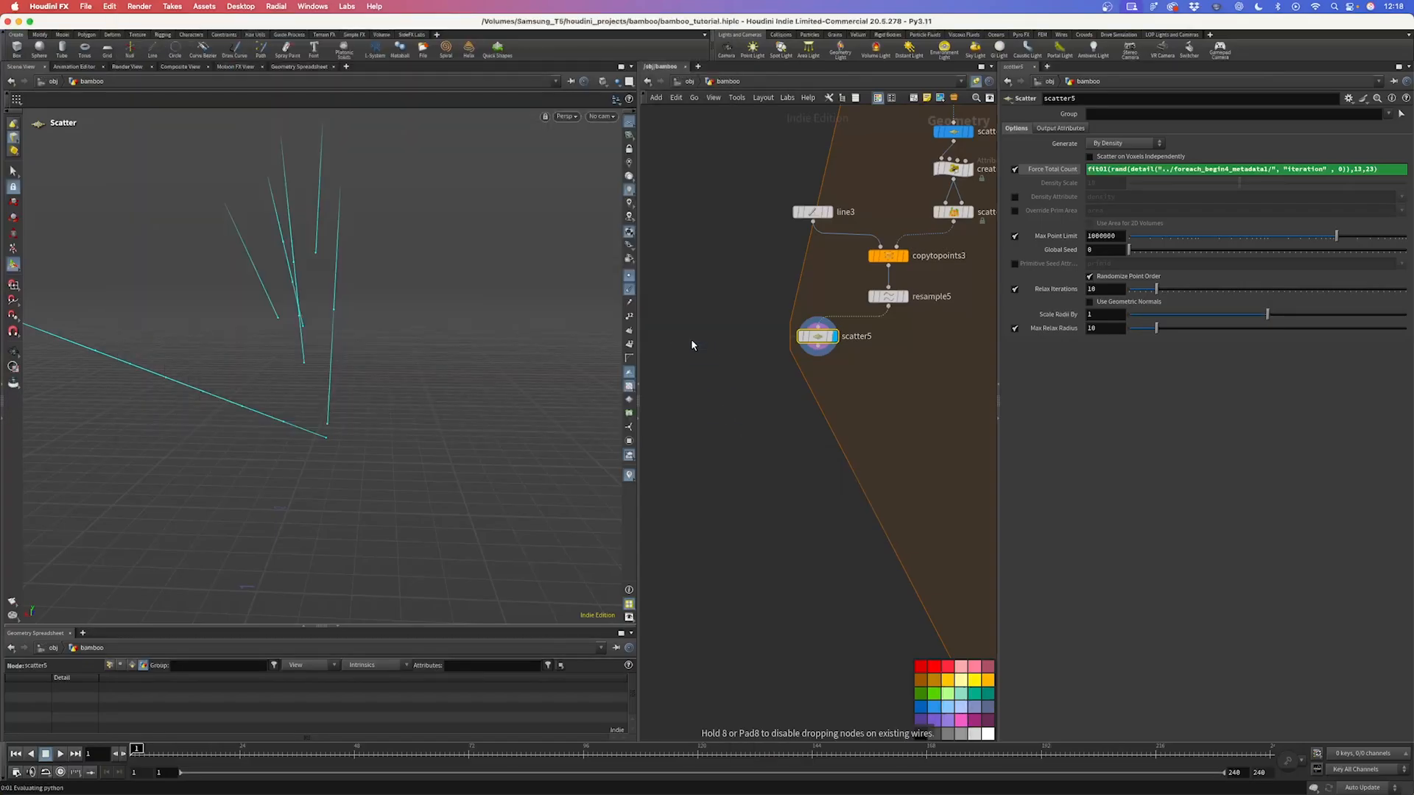
{"action": "left_click", "coordinate": [691, 338]}
{"action": "left_click", "coordinate": [713, 315]}
{"action": "key", "text": "Escape"}
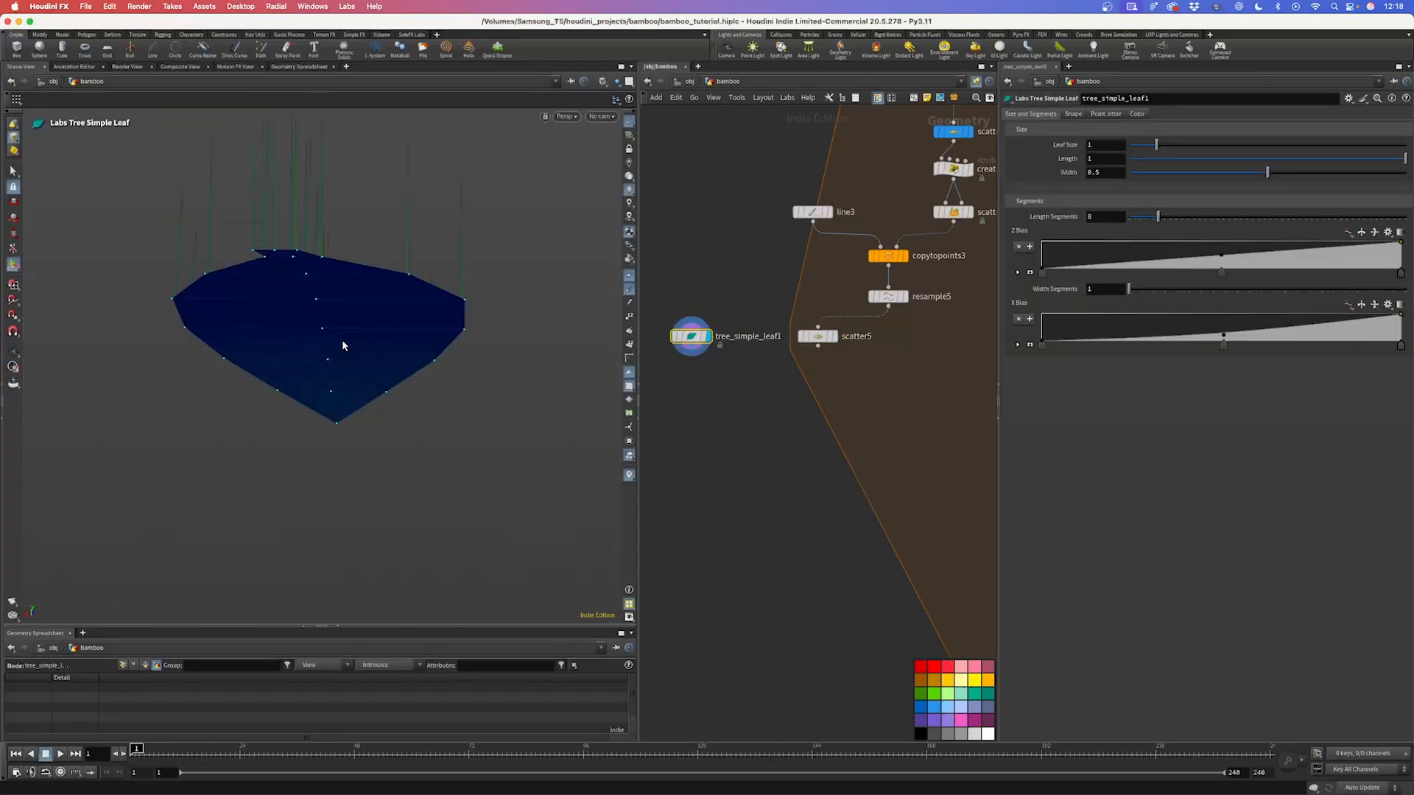
Step: Narrow the Labs Tree Simple Leaf's width and set its Bend to about -12.4
{"action": "left_click_drag", "start_coordinate": [321, 291], "coordinate": [431, 372]}
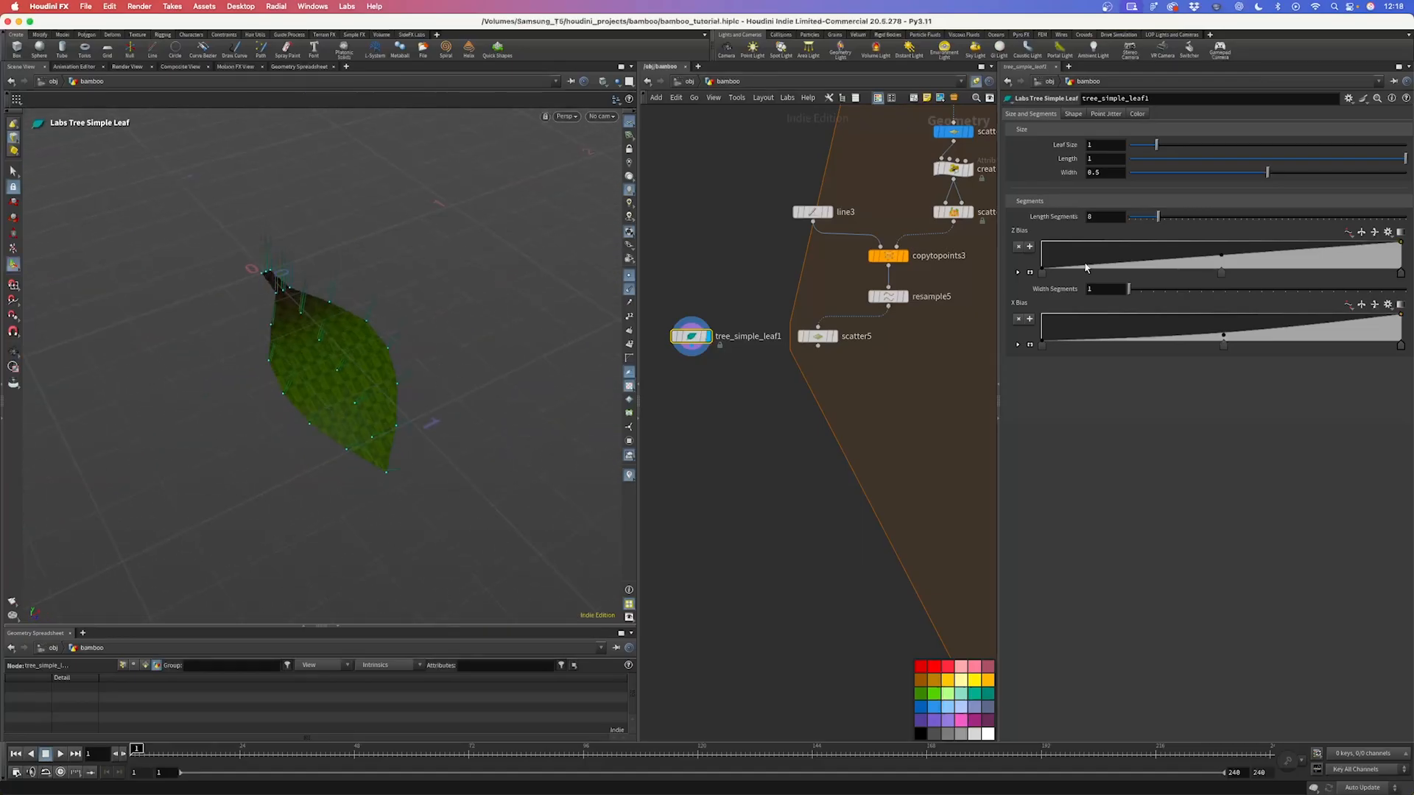
{"action": "left_click_drag", "start_coordinate": [1266, 174], "coordinate": [1189, 177]}
{"action": "left_click_drag", "start_coordinate": [462, 368], "coordinate": [451, 321], "text": "alt"}
{"action": "left_click", "coordinate": [1076, 115]}
{"action": "left_click_drag", "start_coordinate": [1197, 354], "coordinate": [1247, 351]}
{"action": "left_click_drag", "start_coordinate": [383, 324], "coordinate": [442, 346], "text": "alt"}
Step: Add a Copy to Points node that copies tree_simple_leaf1 onto the scatter5 points, display it and save the scene
{"action": "key", "text": "Tab"}
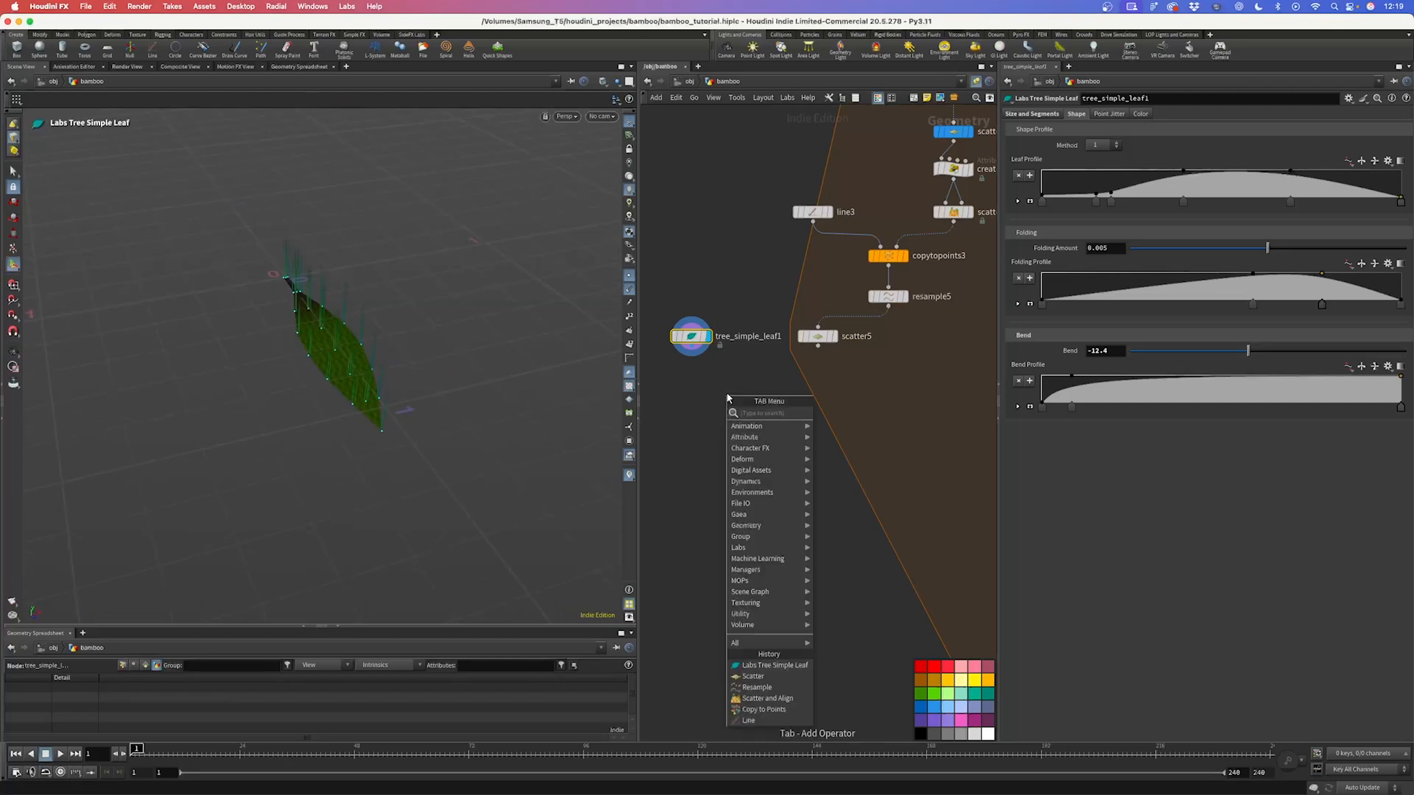
{"action": "type", "text": "copy"}
{"action": "key", "text": "Down"}
{"action": "key", "text": "Down"}
{"action": "key", "text": "Return"}
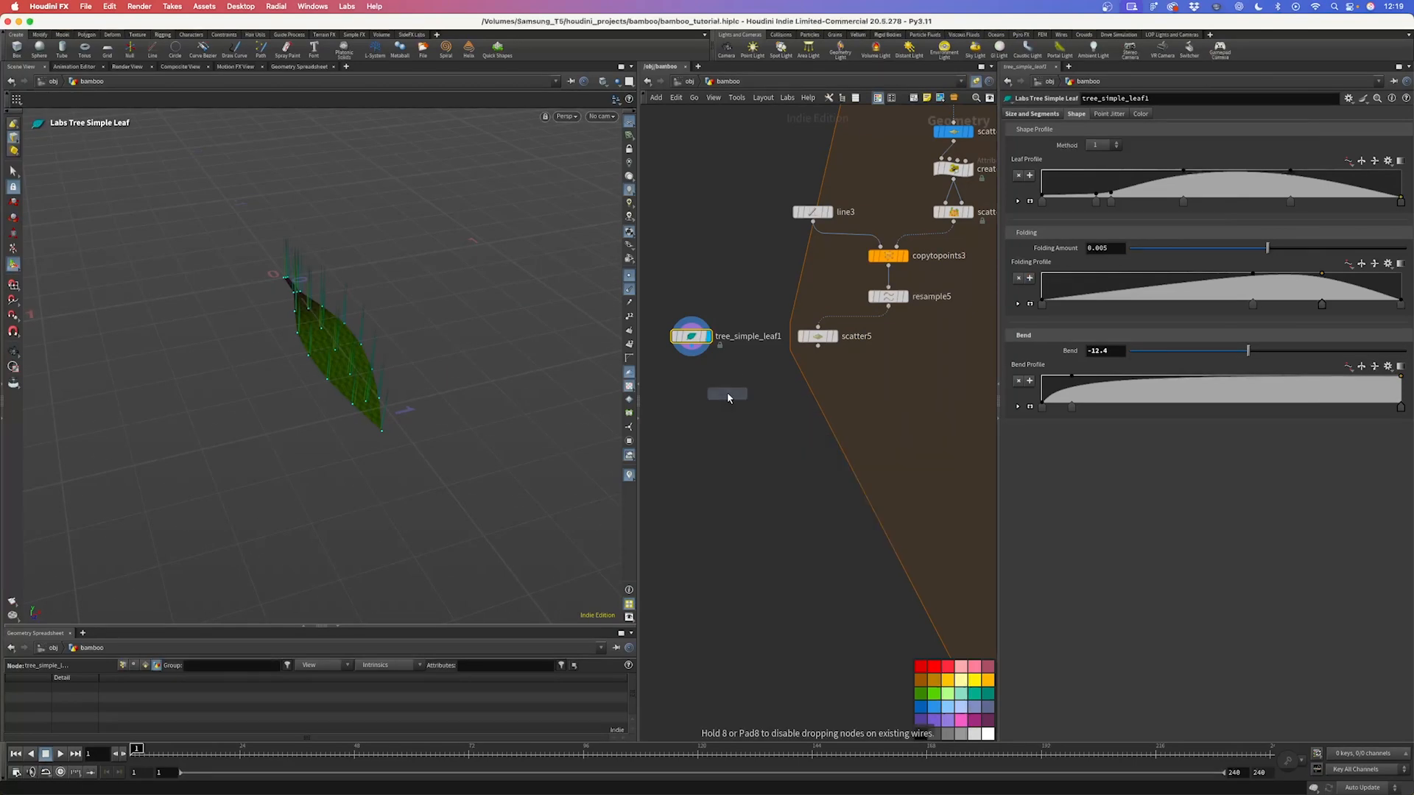
{"action": "left_click", "coordinate": [733, 398]}
{"action": "left_click_drag", "start_coordinate": [692, 348], "coordinate": [818, 347]}
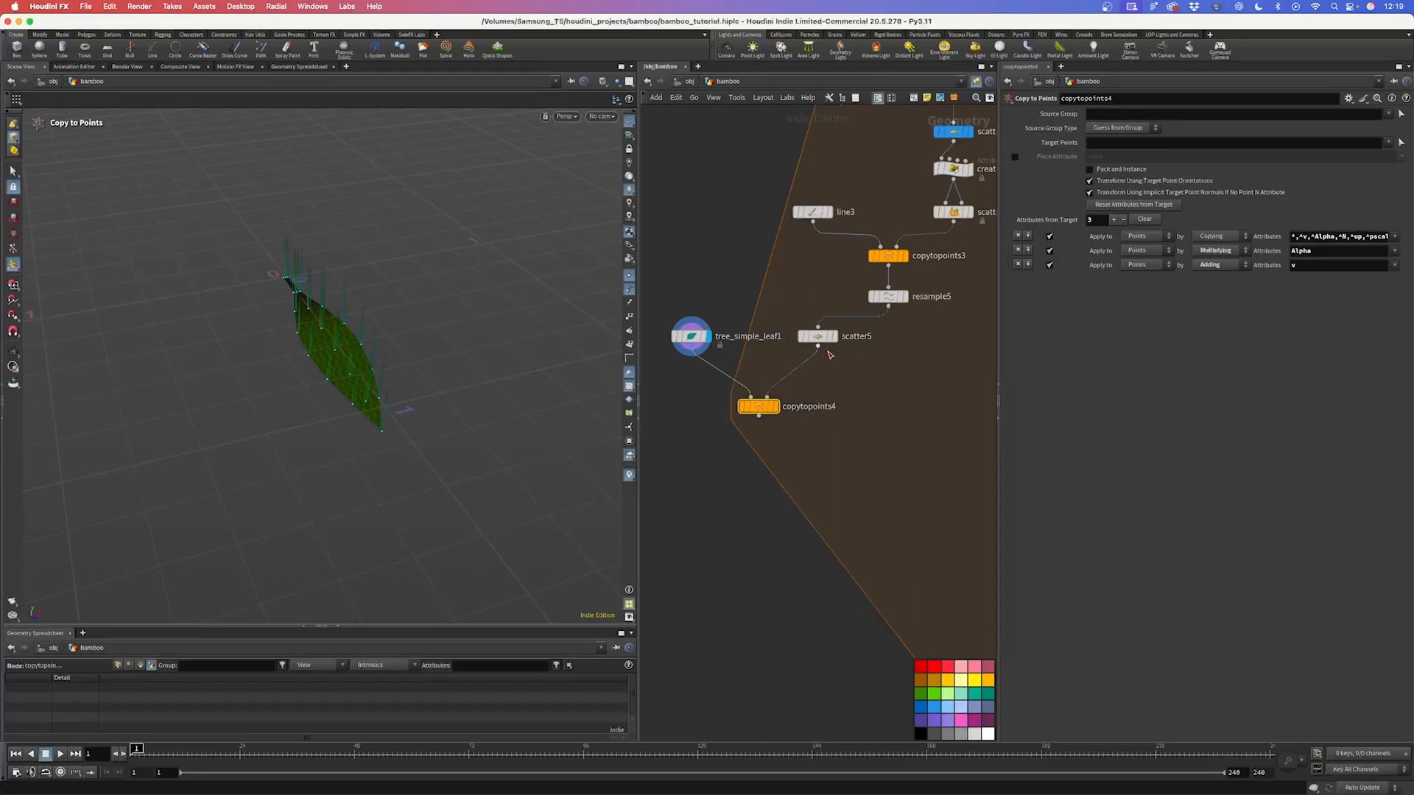
{"action": "left_click", "coordinate": [777, 408]}
{"action": "key", "text": "super+s"}
{"action": "key", "text": "Escape"}
{"action": "left_click_drag", "start_coordinate": [316, 401], "coordinate": [502, 378]}
{"action": "right_click_drag", "start_coordinate": [338, 467], "coordinate": [448, 438]}
{"action": "left_click_drag", "start_coordinate": [448, 439], "coordinate": [663, 458]}
Step: Insert a Scatter and Align node between scatter5 and copytopoints4 with its mode set to Add Attributes to Existing Point Cloud
{"action": "key", "text": "Tab"}
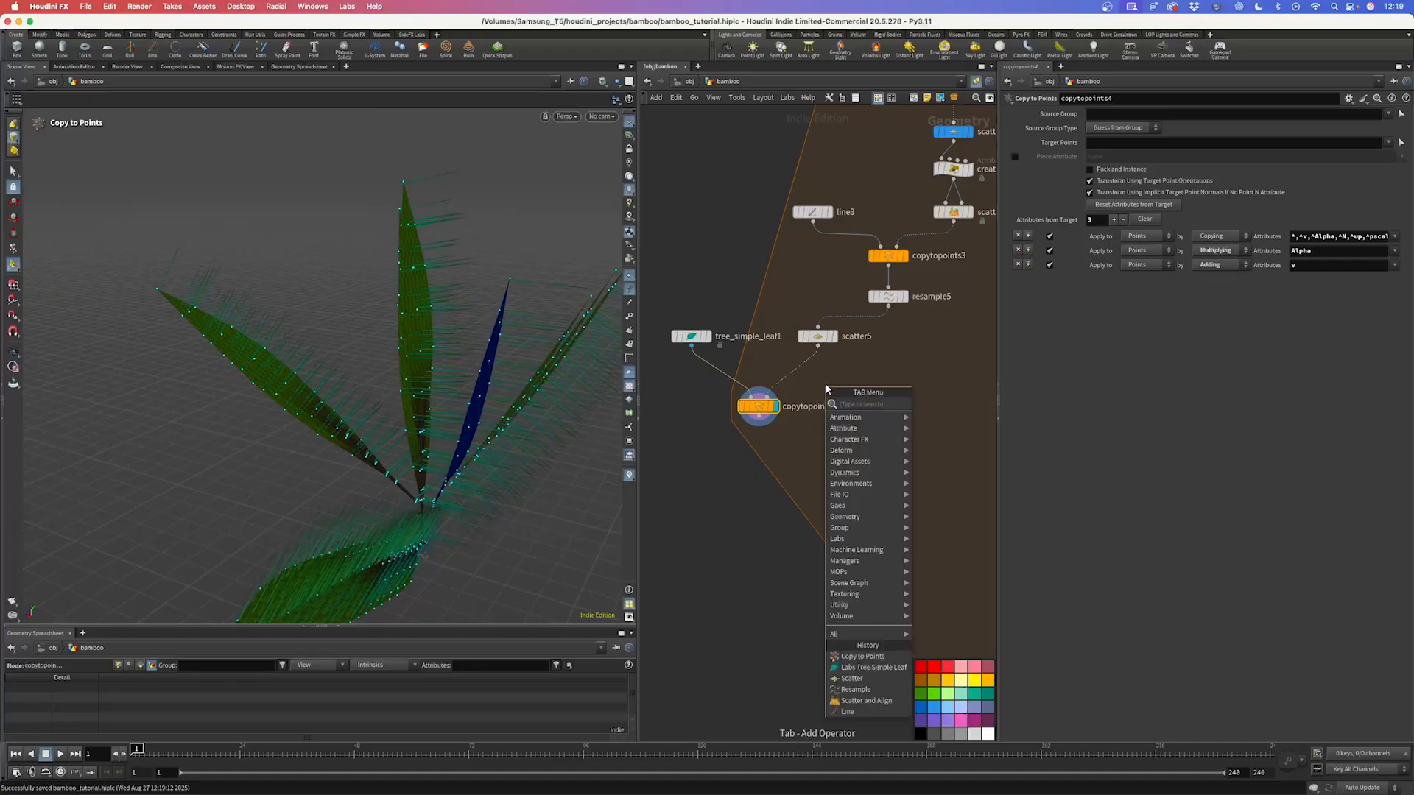
{"action": "type", "text": "scatter"}
{"action": "key", "text": "Down"}
{"action": "key", "text": "Return"}
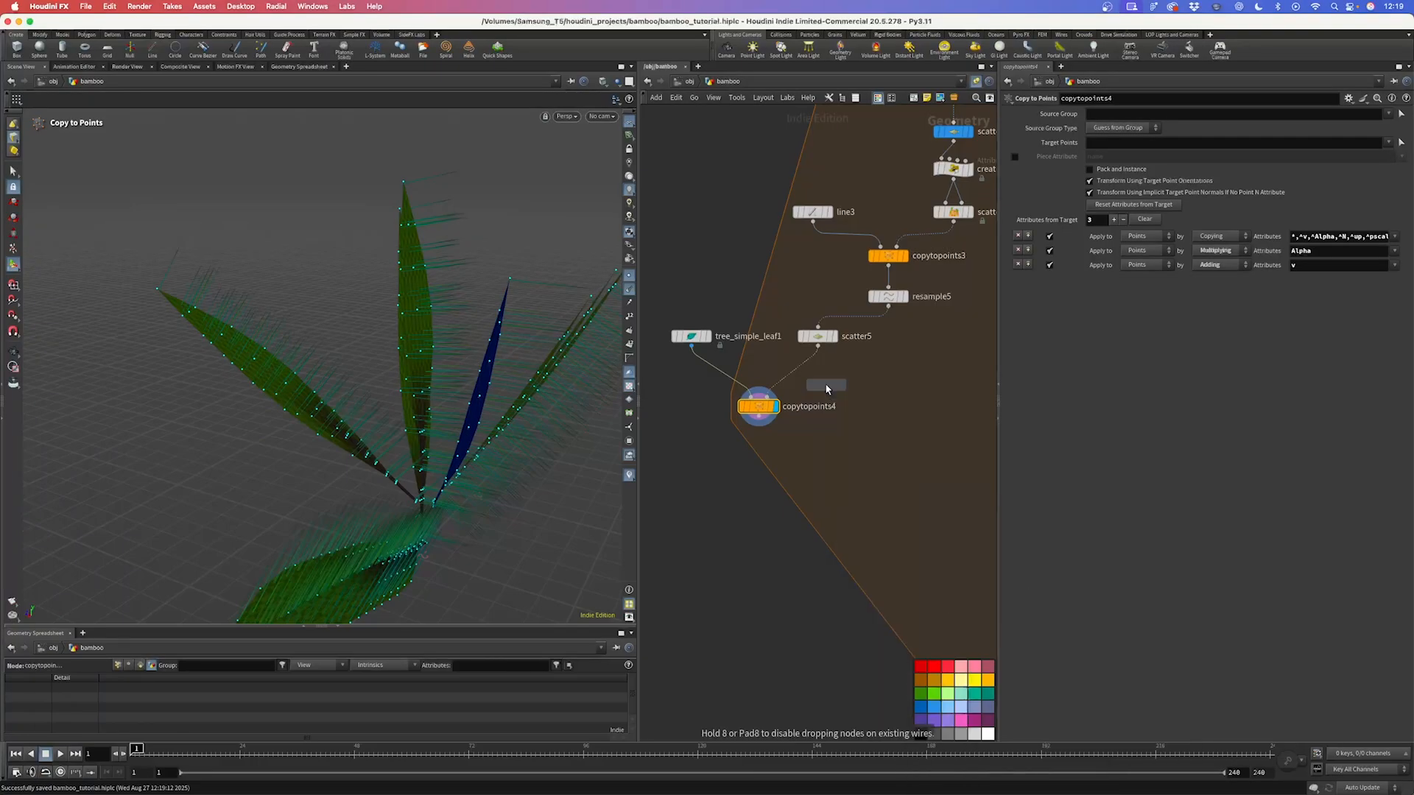
{"action": "left_click", "coordinate": [818, 378]}
{"action": "right_click_drag", "start_coordinate": [817, 384], "coordinate": [878, 402]}
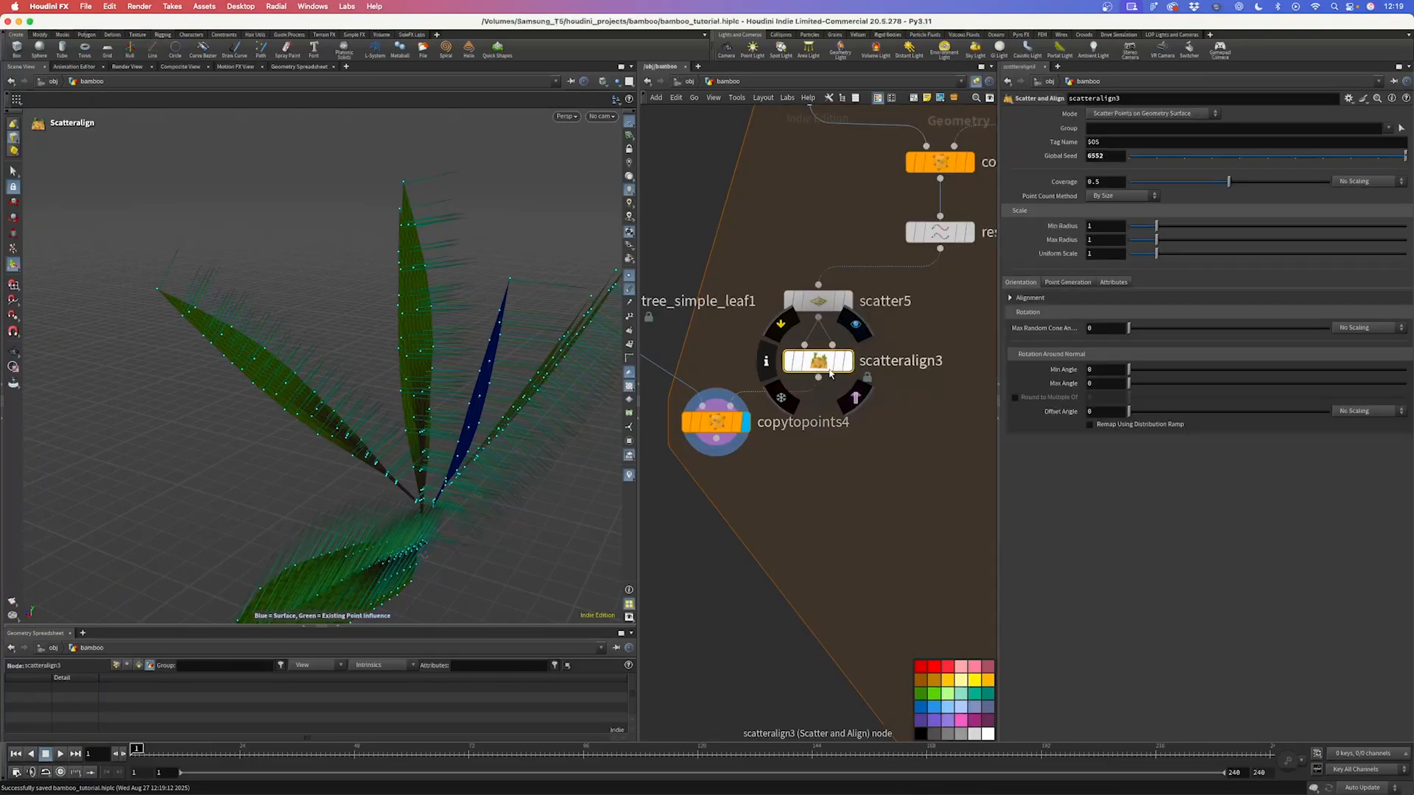
{"action": "left_click", "coordinate": [1150, 114]}
{"action": "left_click", "coordinate": [1153, 138]}
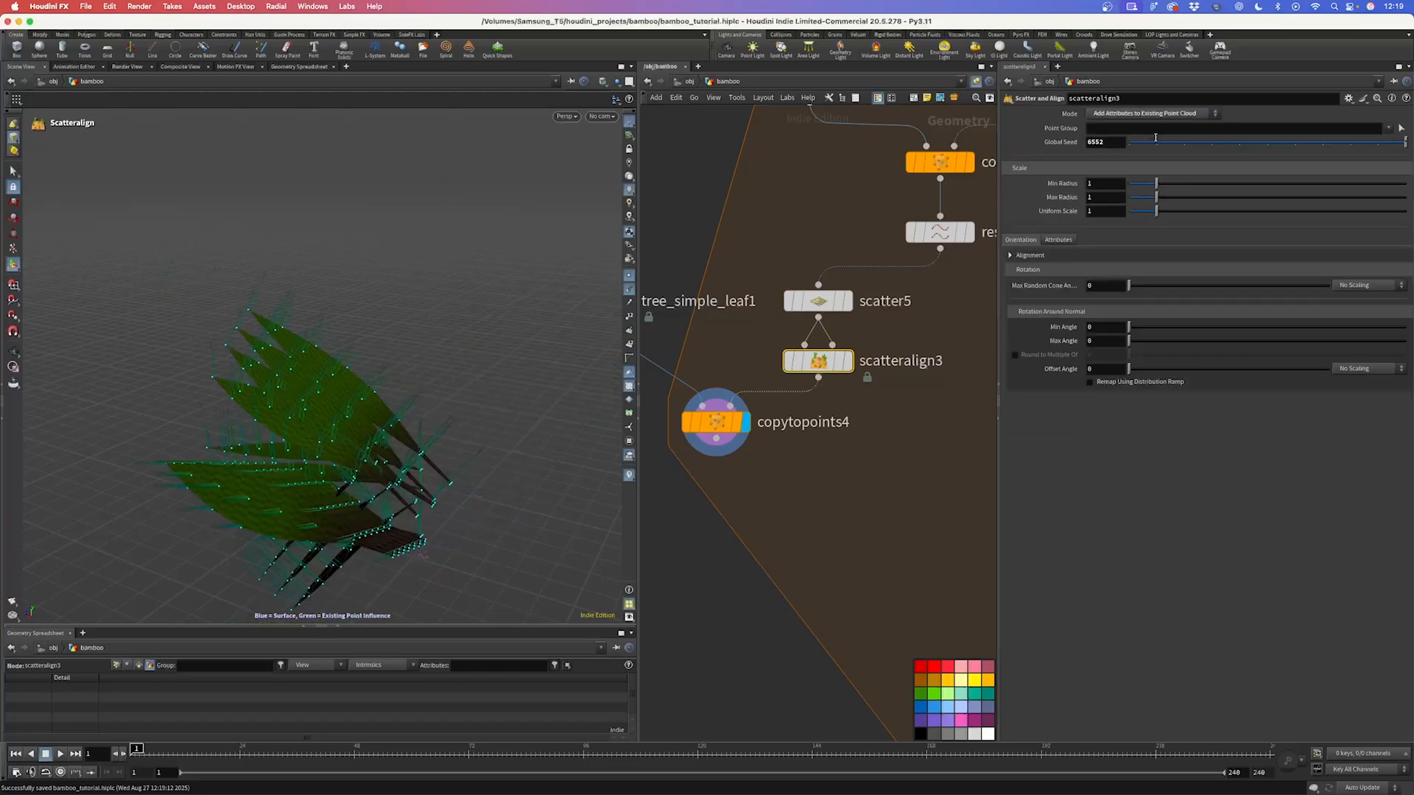
Step: Set scatteralign3's Min Radius to 0.26, Max Radius to 0.4 and Uniform Scale to 0.5
{"action": "left_click_drag", "start_coordinate": [1157, 183], "coordinate": [1140, 199]}
{"action": "left_click_drag", "start_coordinate": [1097, 213], "coordinate": [1071, 216]}
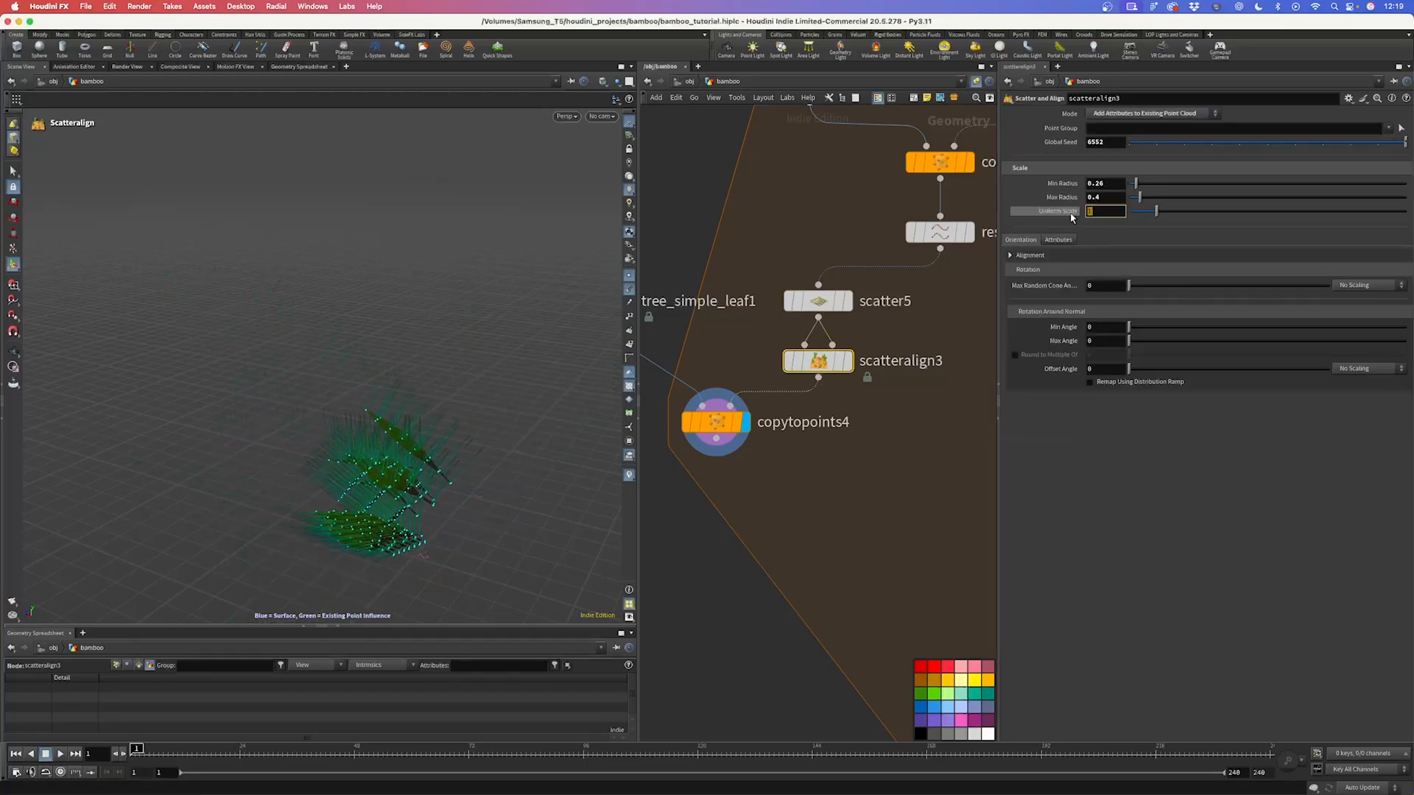
{"action": "type", "text": "0.5"}
{"action": "key", "text": "Return"}
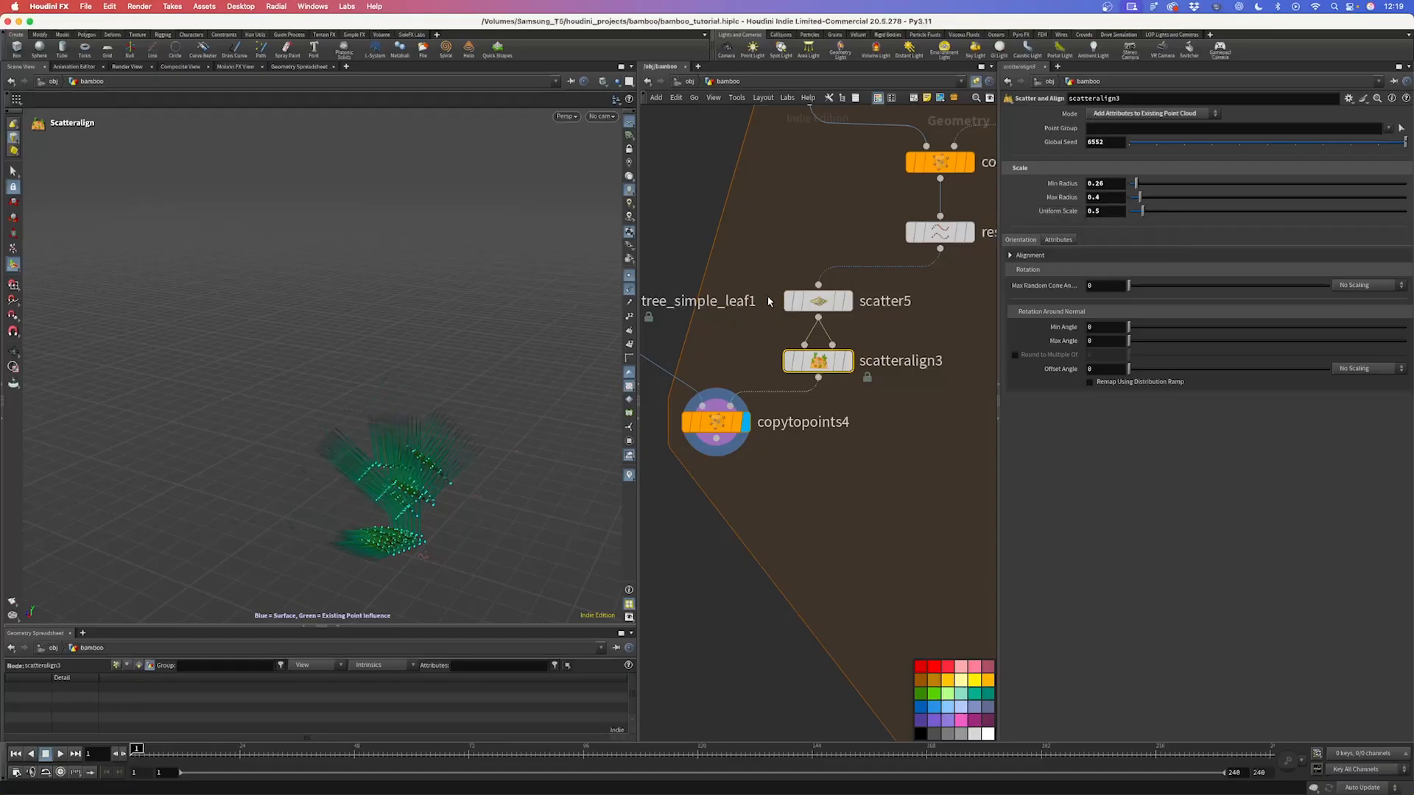
Step: Hide the points and point normals in the viewport to view the copied leaves up close
{"action": "left_click", "coordinate": [629, 289]}
{"action": "left_click", "coordinate": [629, 275]}
{"action": "right_click_drag", "start_coordinate": [385, 537], "coordinate": [476, 461], "text": "alt"}
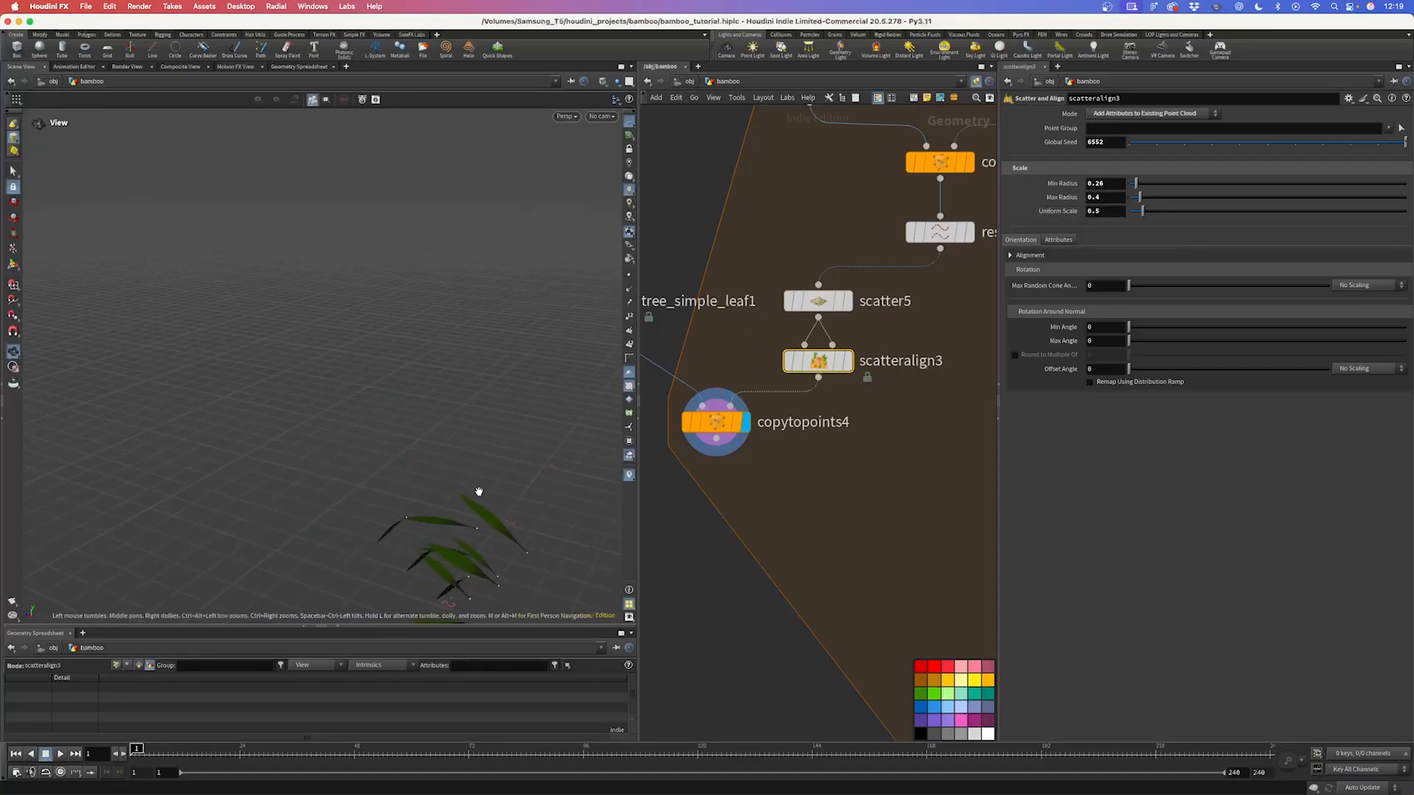
{"action": "middle_click_drag", "start_coordinate": [477, 461], "coordinate": [411, 252], "text": "alt"}
{"action": "right_click_drag", "start_coordinate": [380, 325], "coordinate": [479, 284], "text": "alt"}
{"action": "left_click_drag", "start_coordinate": [480, 285], "coordinate": [489, 271], "text": "alt"}
{"action": "middle_click_drag", "start_coordinate": [489, 272], "coordinate": [442, 382], "text": "alt"}
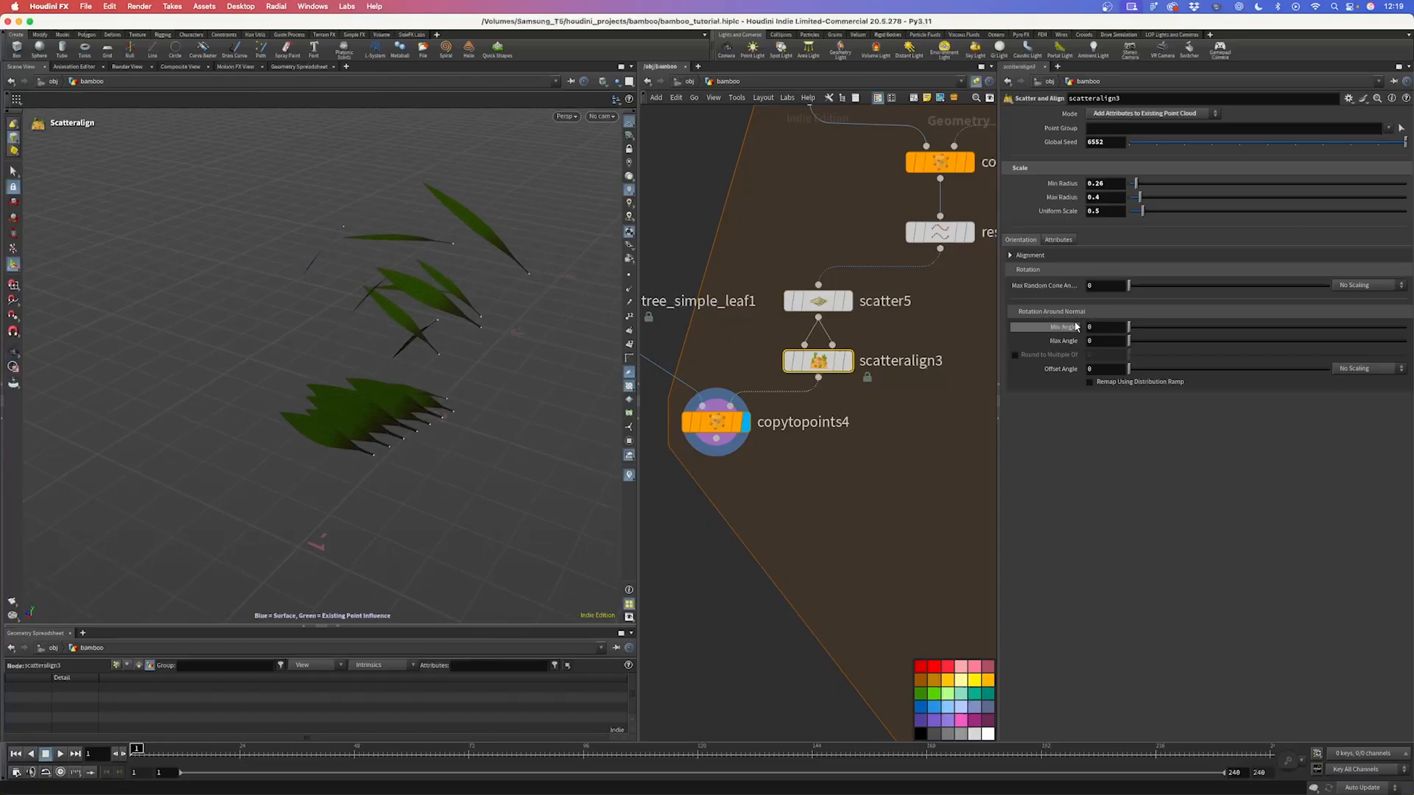
Step: Randomize the leaf rotation around the normal in scatteralign3, with Max Angle 360 and Min Angle -360
{"action": "left_click_drag", "start_coordinate": [1093, 342], "coordinate": [1080, 346]}
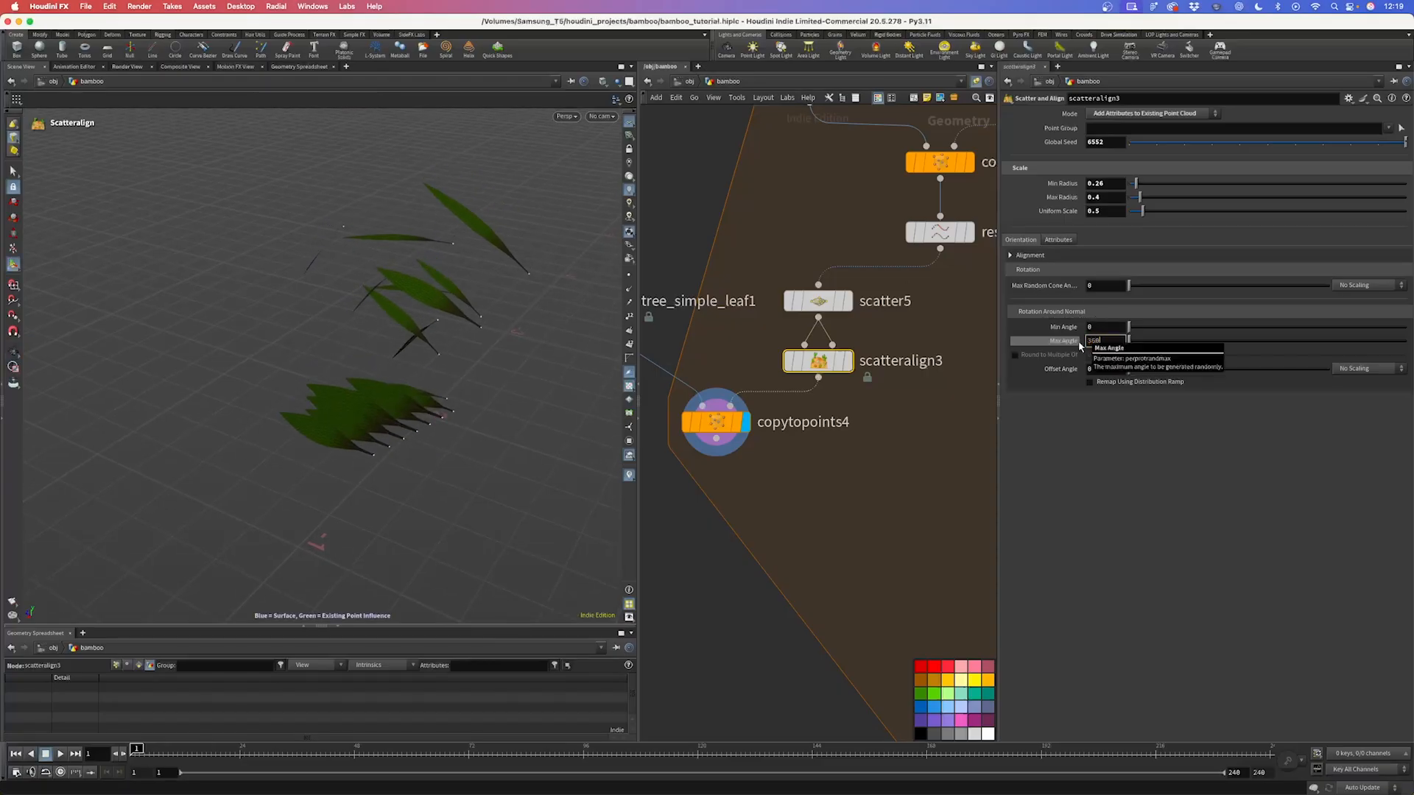
{"action": "type", "text": "360"}
{"action": "key", "text": "Return"}
{"action": "type", "text": "-36"}
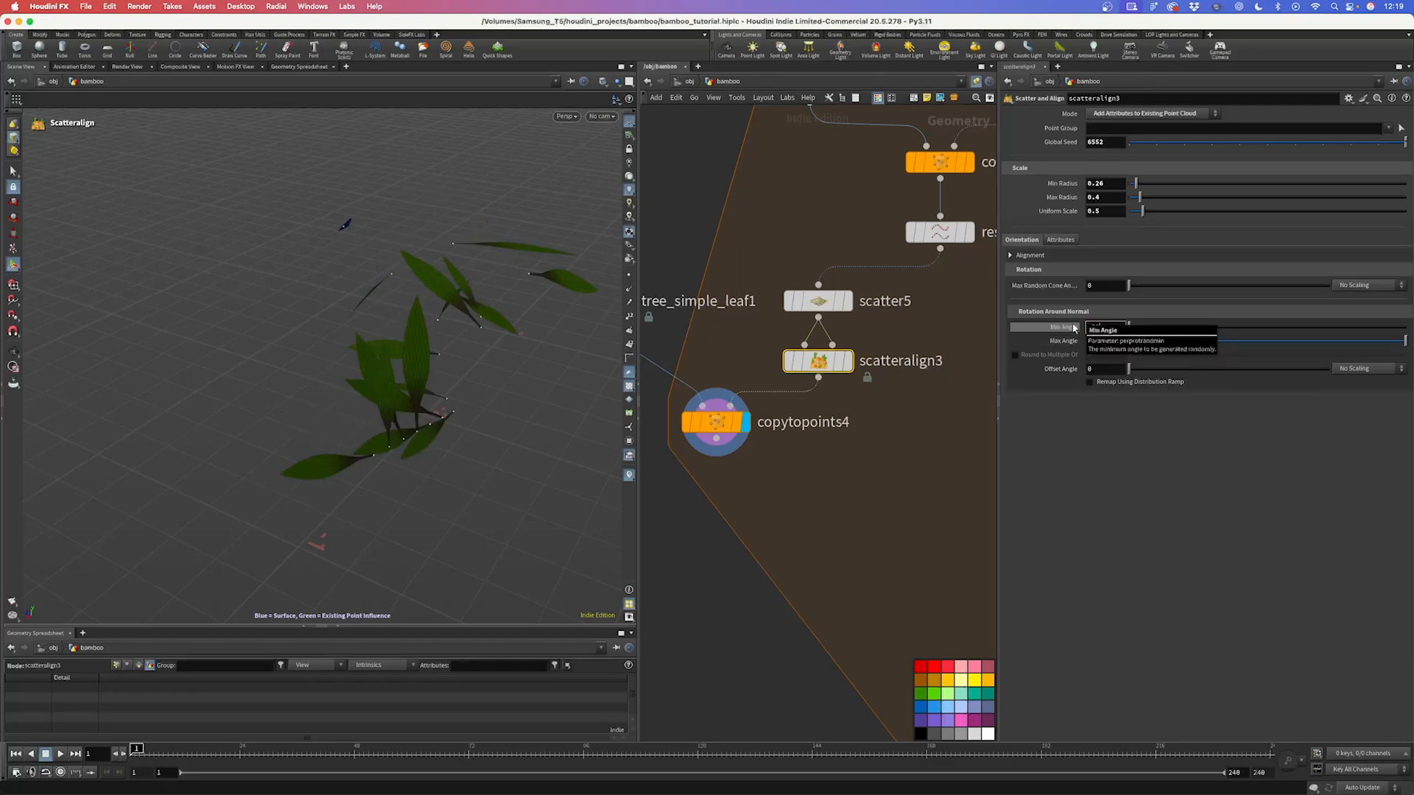
{"action": "type", "text": "0"}
{"action": "key", "text": "Return"}
{"action": "left_click_drag", "start_coordinate": [477, 303], "coordinate": [442, 291], "text": "alt"}
Step: Add a Merge node beneath copytopoints4 and connect the copied leaves to it
{"action": "scroll", "coordinate": [802, 432], "scroll_direction": "down", "scroll_amount": 3}
{"action": "scroll", "coordinate": [803, 430], "scroll_direction": "down", "scroll_amount": 2}
{"action": "middle_click_drag", "start_coordinate": [833, 443], "coordinate": [782, 336]}
{"action": "key", "text": "Tab"}
{"action": "type", "text": "mer"}
{"action": "key", "text": "Return"}
{"action": "left_click", "coordinate": [819, 398]}
{"action": "left_click_drag", "start_coordinate": [699, 324], "coordinate": [819, 389]}
Step: Add a Sweep node fed by the resample5 twig lines and display it
{"action": "key", "text": "Tab"}
{"action": "type", "text": "swe"}
{"action": "key", "text": "Return"}
{"action": "left_click", "coordinate": [838, 306]}
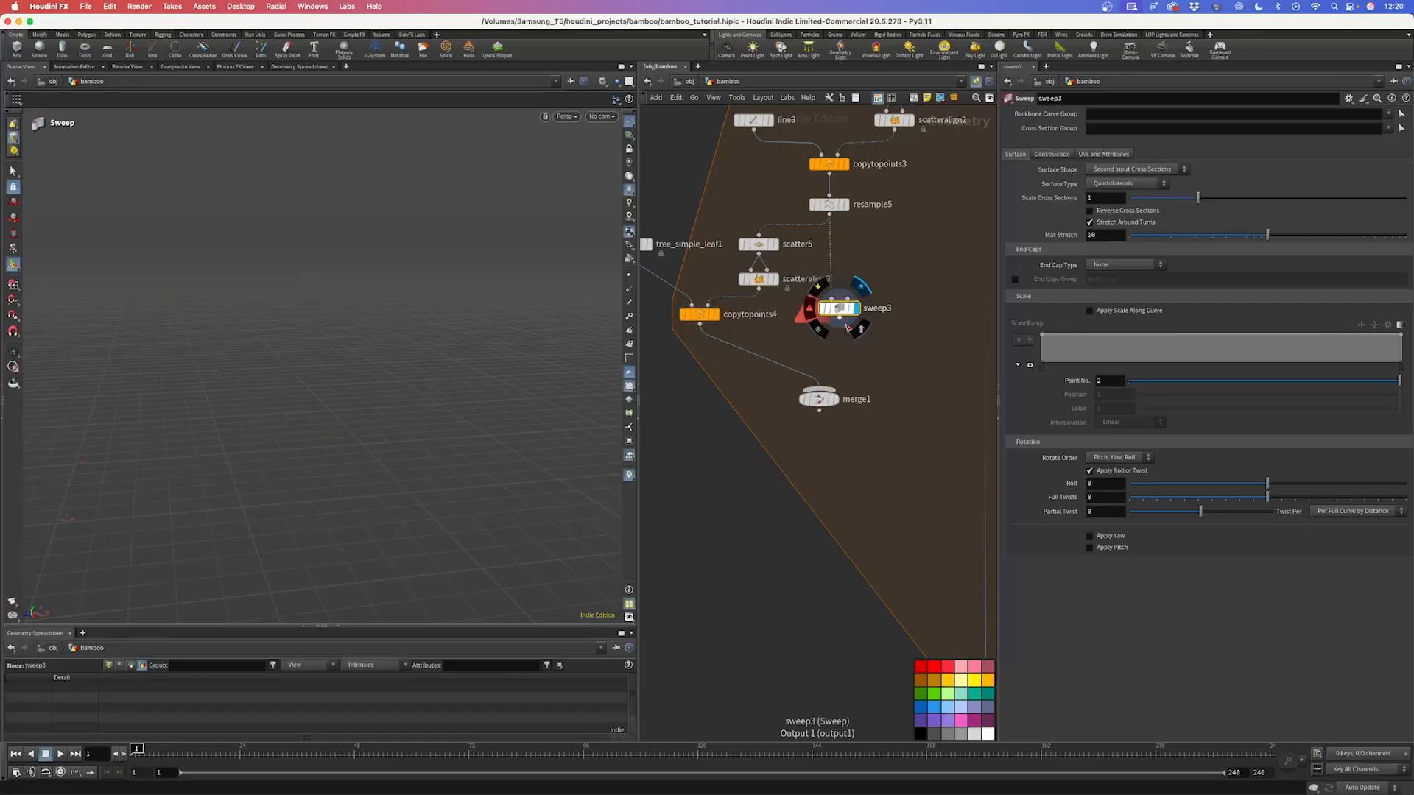
{"action": "left_click", "coordinate": [846, 205]}
{"action": "left_click", "coordinate": [857, 309]}
Step: Configure sweep3 as a Round Tube with radius 0.006 and Grid end caps, and display it merged with the leaves
{"action": "left_click", "coordinate": [1124, 169]}
{"action": "left_click", "coordinate": [1124, 184]}
{"action": "left_click_drag", "start_coordinate": [1156, 211], "coordinate": [1131, 215]}
{"action": "left_click", "coordinate": [1126, 278]}
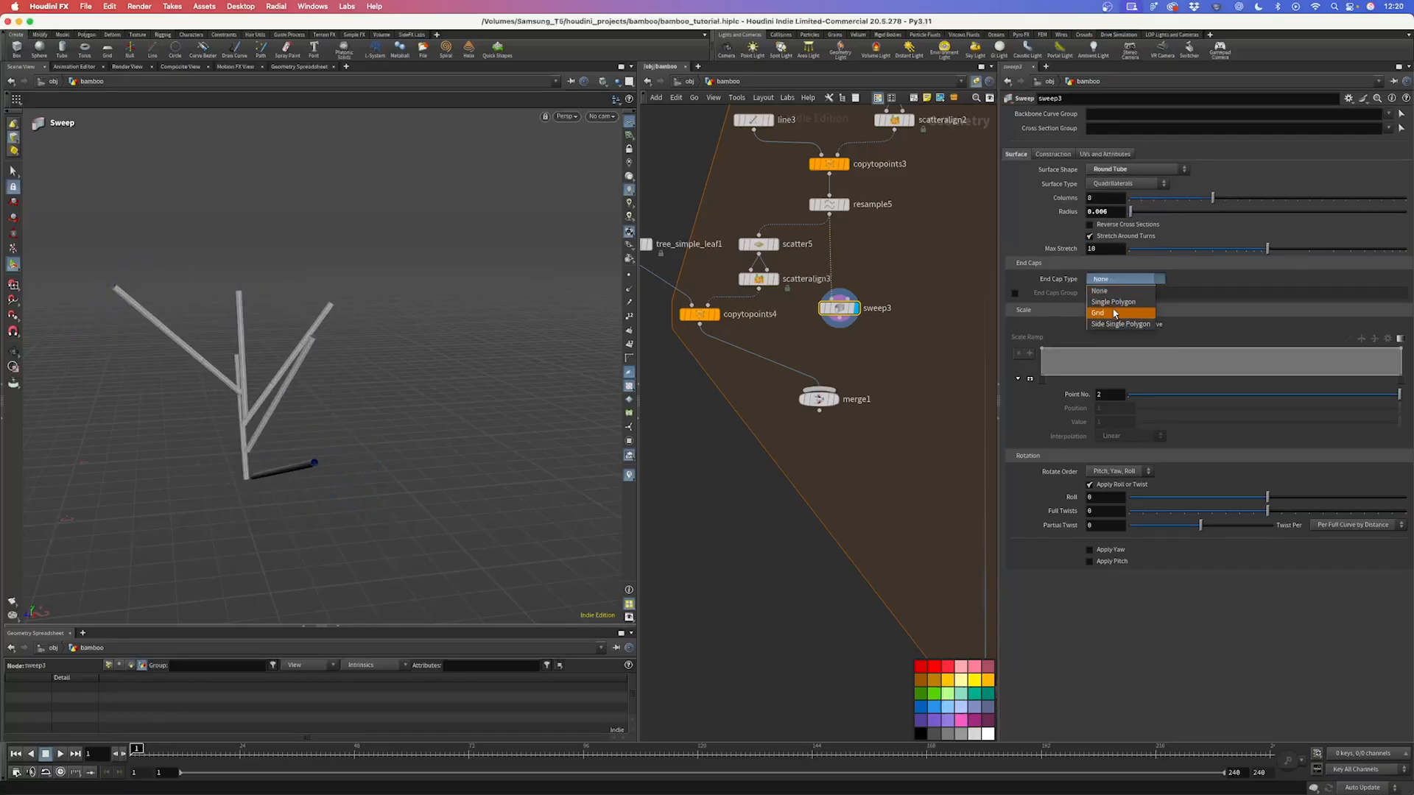
{"action": "left_click", "coordinate": [1113, 313]}
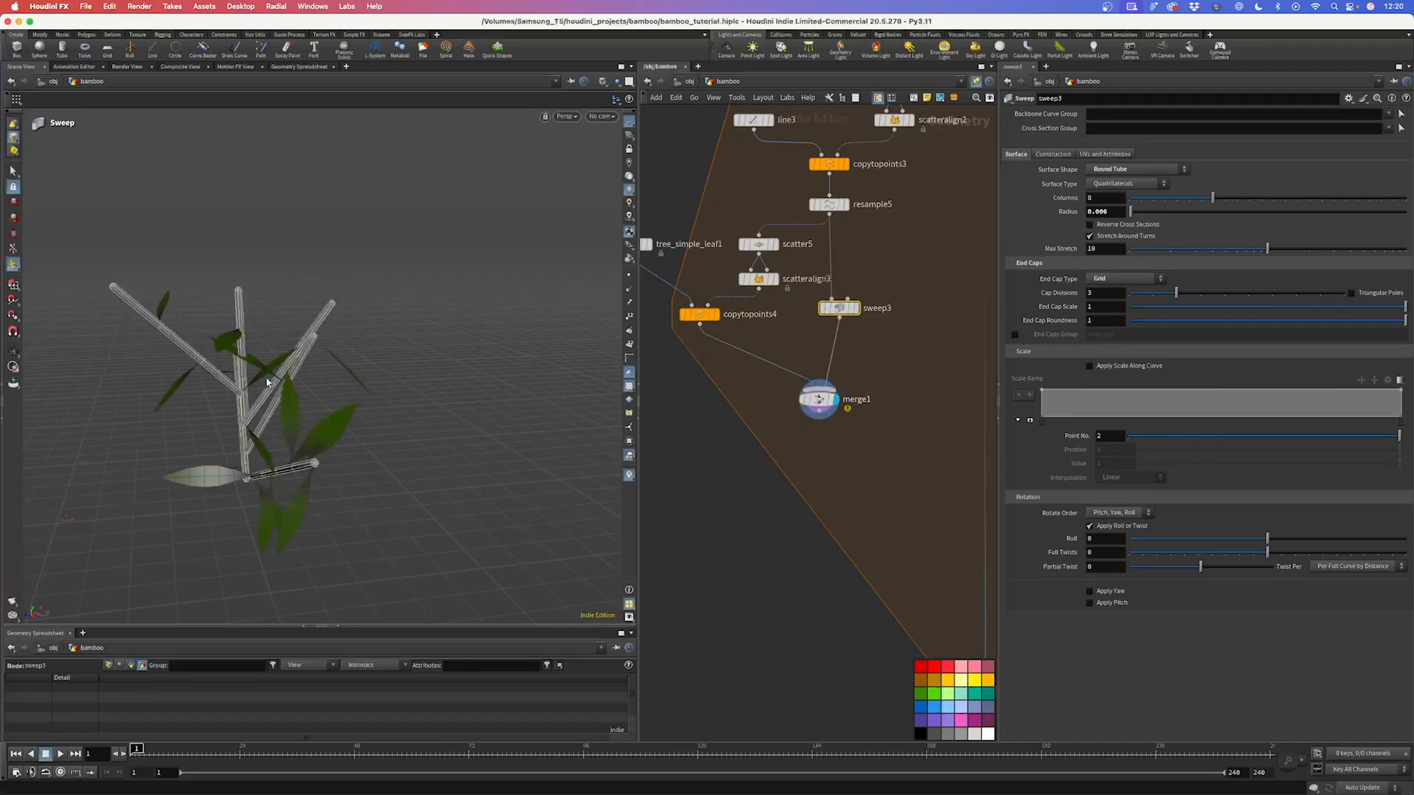
{"action": "left_click_drag", "start_coordinate": [280, 353], "coordinate": [347, 346]}
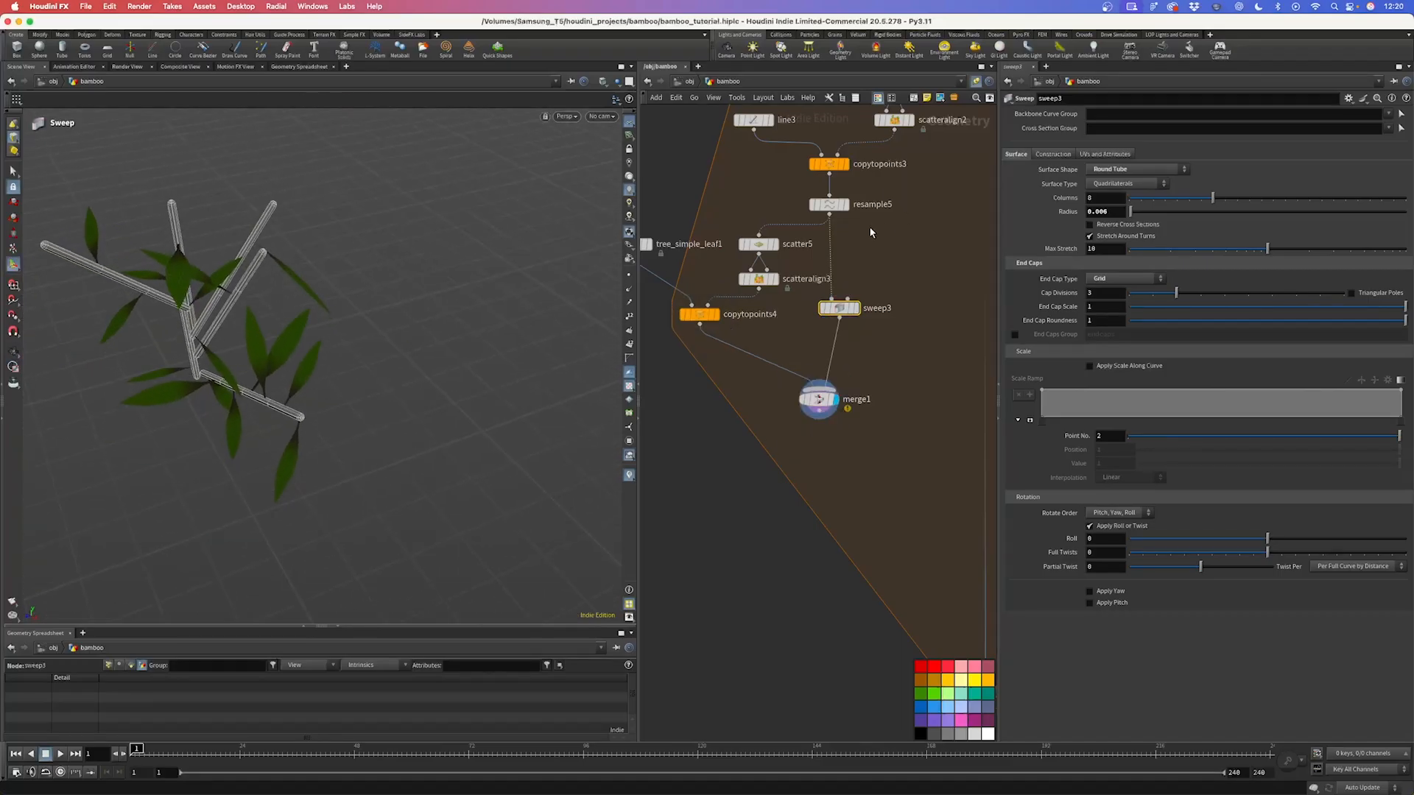
Step: Thin the twigs by setting sweep3's radius to 0.003
{"action": "left_click", "coordinate": [1117, 212]}
{"action": "key", "text": "Return"}
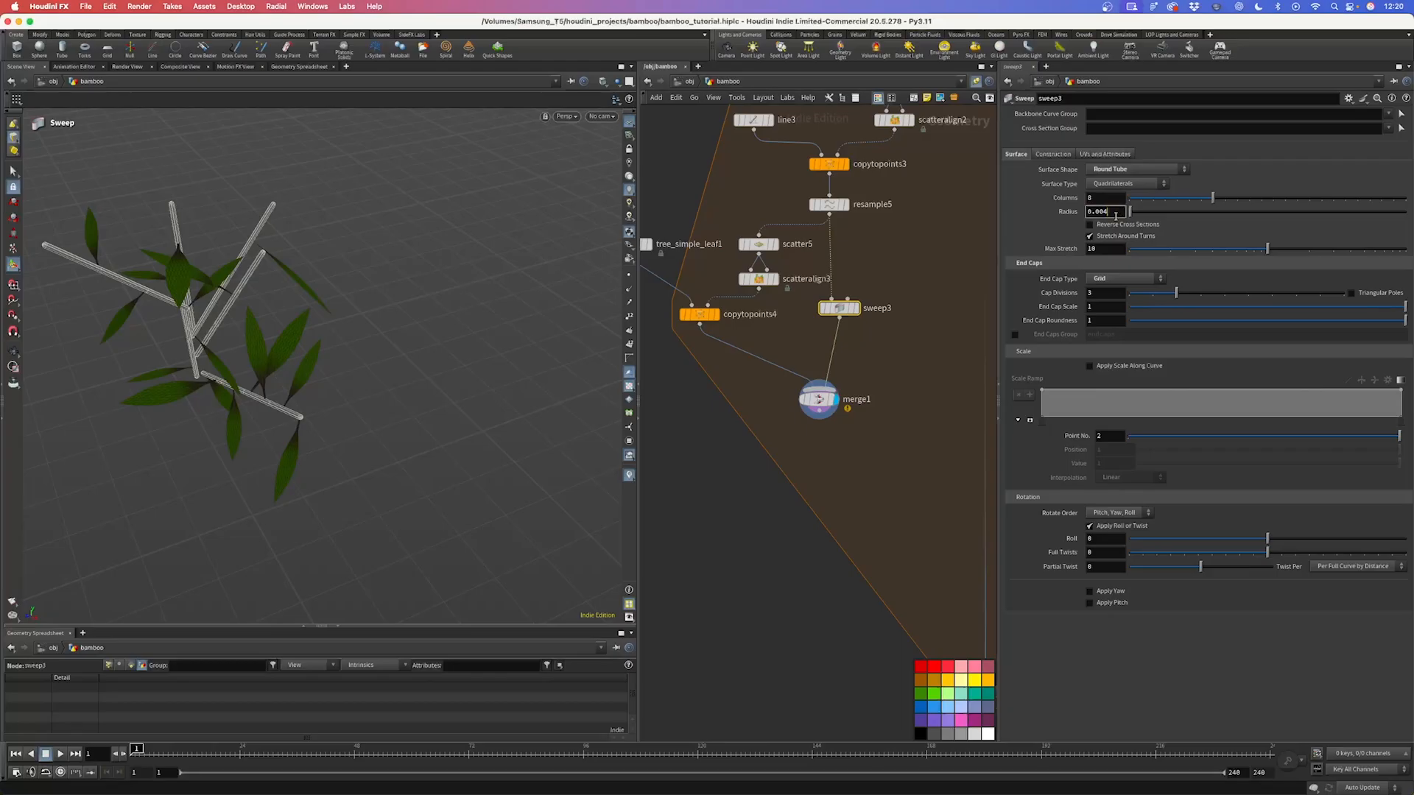
{"action": "type", "text": "3"}
{"action": "key", "text": "Return"}
{"action": "left_click_drag", "start_coordinate": [322, 266], "coordinate": [251, 298]}
Step: Enable Apply Scale Along Curve on sweep3 and lower the scale ramp's end point to about 0.28
{"action": "left_click", "coordinate": [1146, 368]}
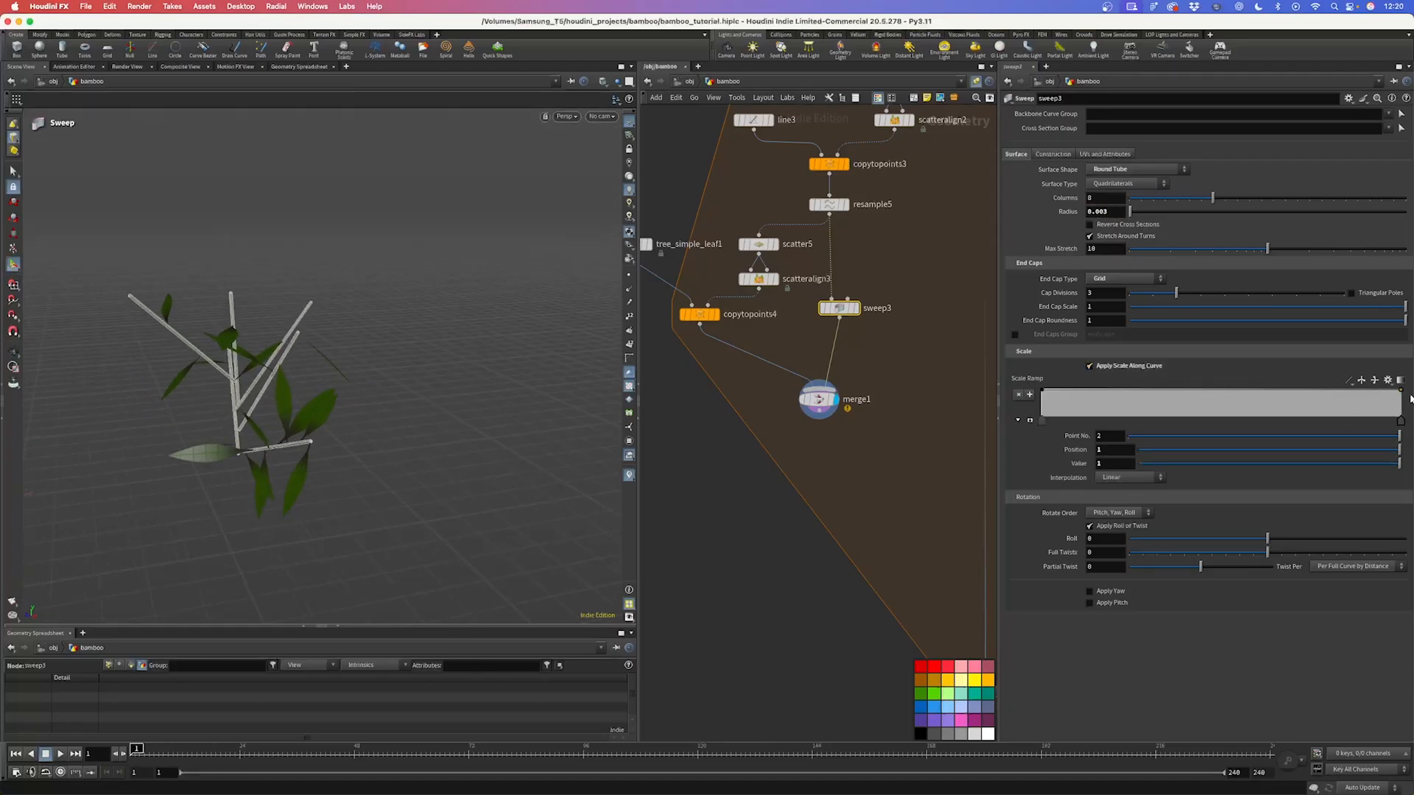
{"action": "left_click_drag", "start_coordinate": [1400, 394], "coordinate": [1408, 415]}
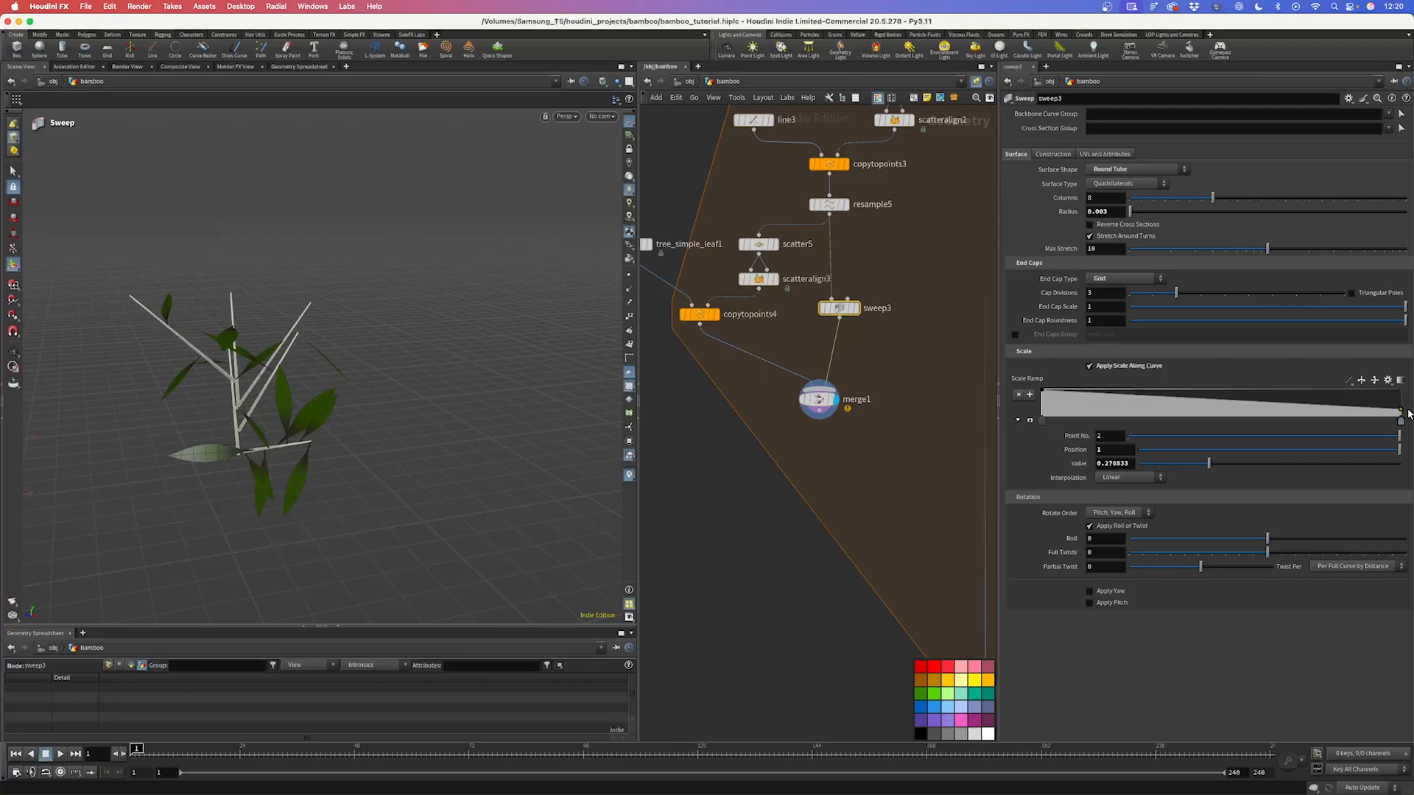
{"action": "left_click", "coordinate": [813, 503]}
{"action": "left_click_drag", "start_coordinate": [412, 434], "coordinate": [332, 394]}
Step: Merge the merge1 twigs with Bamboo_structure in a new Merge node, feed it into the displayed foreach_end4 and save the scene
{"action": "scroll", "coordinate": [333, 392], "scroll_direction": "down", "scroll_amount": 2}
{"action": "scroll", "coordinate": [932, 512], "scroll_direction": "down", "scroll_amount": 3}
{"action": "middle_click_drag", "start_coordinate": [932, 512], "coordinate": [782, 380]}
{"action": "key", "text": "Tab"}
{"action": "type", "text": "merge"}
{"action": "key", "text": "Return"}
{"action": "left_click", "coordinate": [781, 434]}
{"action": "left_click_drag", "start_coordinate": [704, 302], "coordinate": [783, 430]}
{"action": "left_click_drag", "start_coordinate": [922, 409], "coordinate": [789, 438]}
{"action": "left_click_drag", "start_coordinate": [782, 443], "coordinate": [819, 489]}
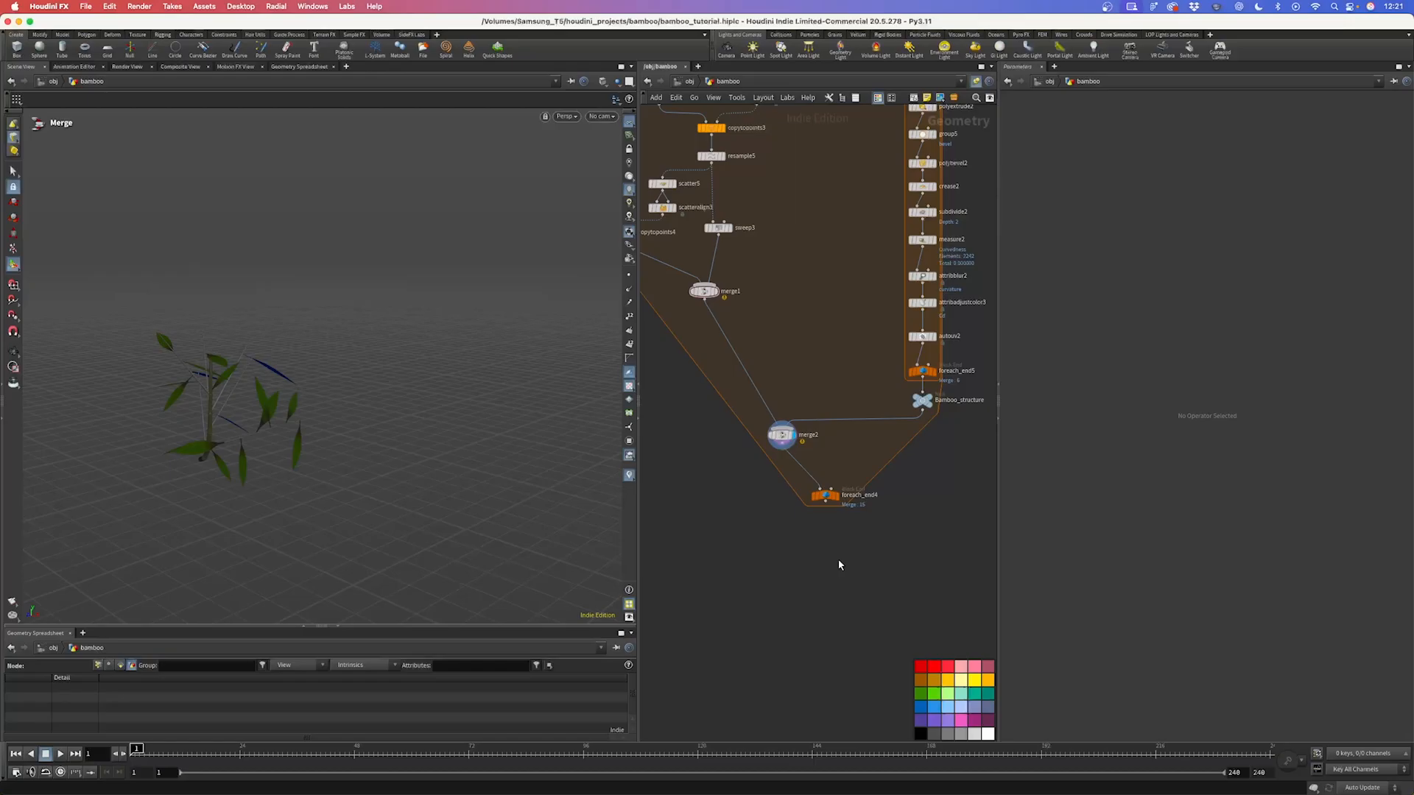
{"action": "key", "text": "super+s"}
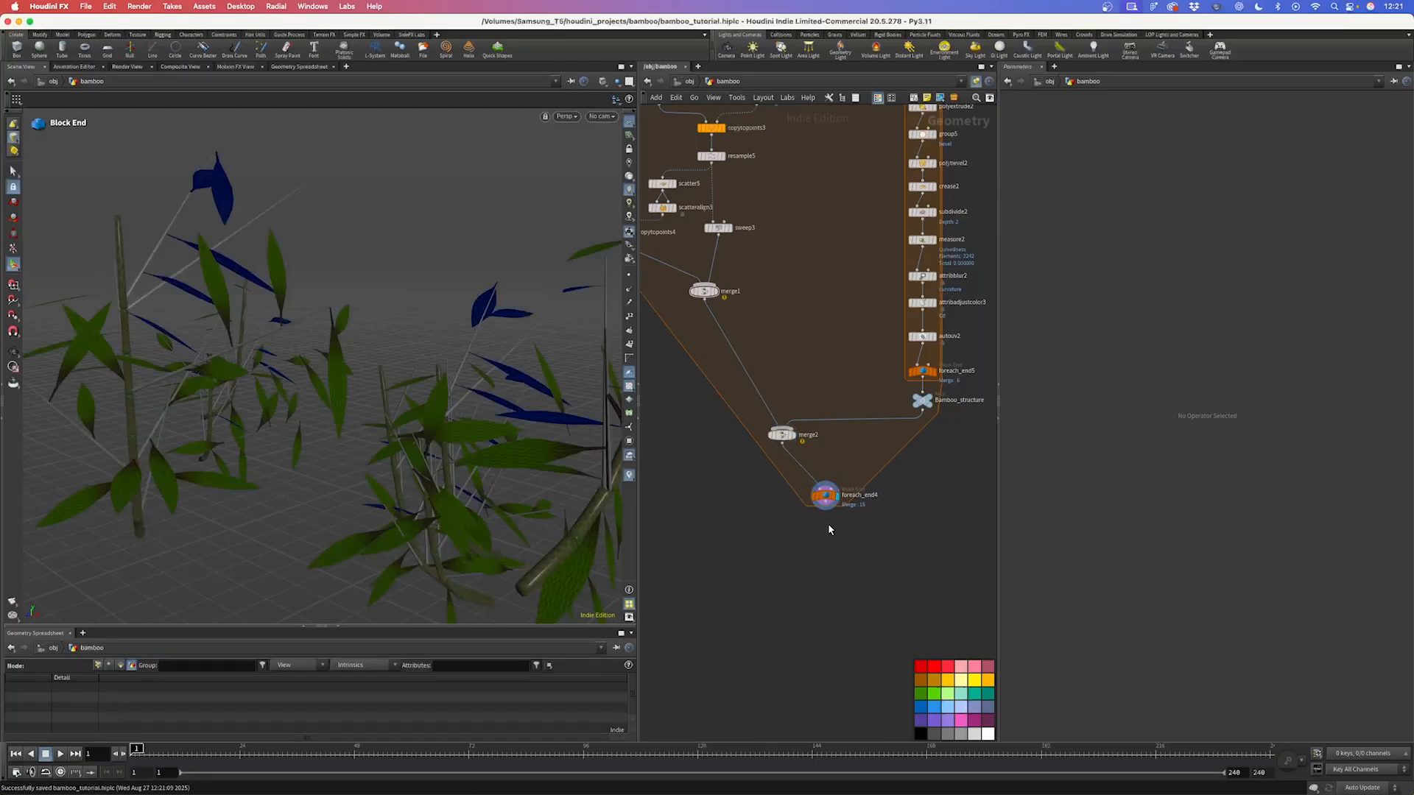
Step: Add a Null beneath foreach_end4 and name it OUT_Details
{"action": "left_click", "coordinate": [827, 514]}
{"action": "key", "text": "Tab"}
{"action": "type", "text": "nu"}
{"action": "key", "text": "Return"}
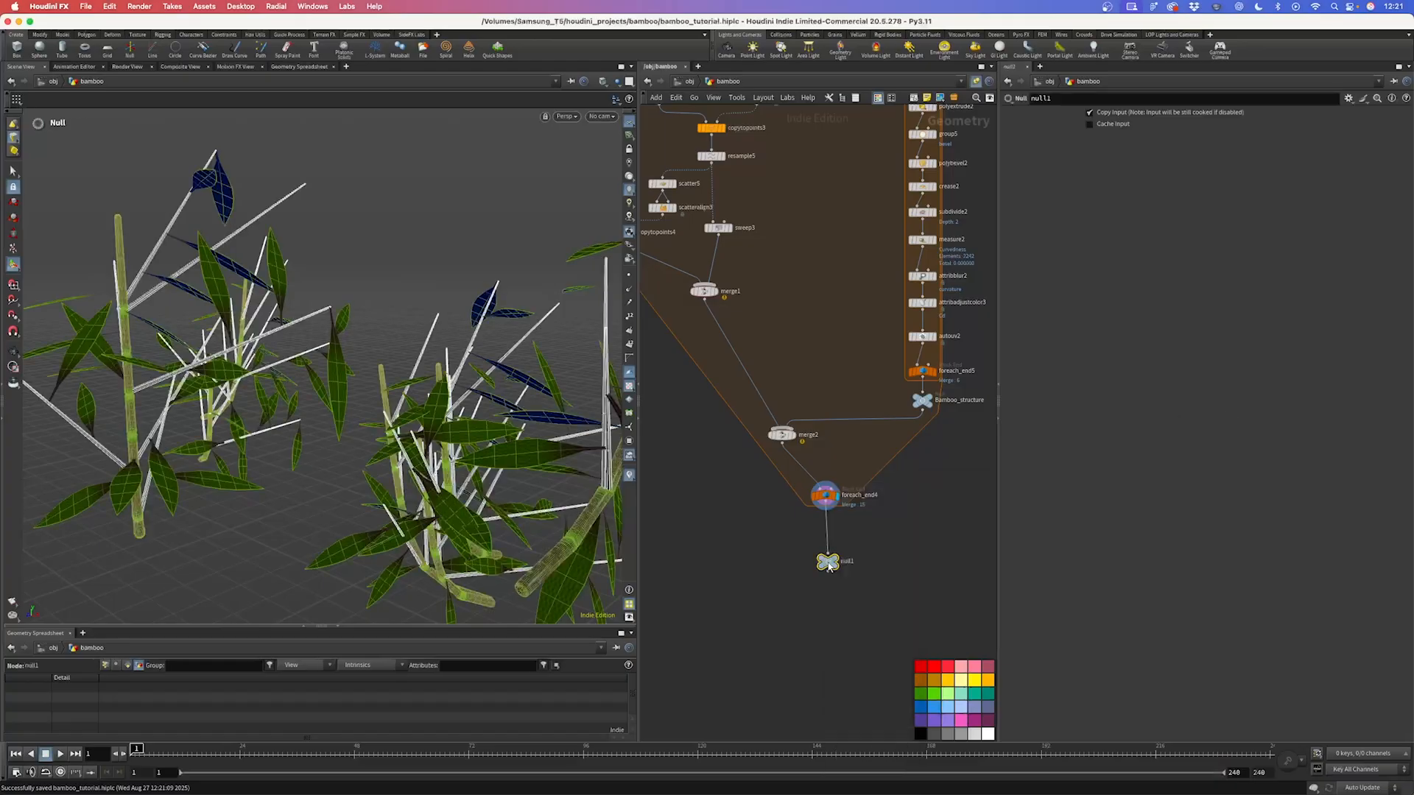
{"action": "double_click", "coordinate": [846, 563]}
{"action": "type", "text": "OUT_Details"}
{"action": "key", "text": "Return"}
Step: Add an Object Merge node beside OUT_Details and set its number of objects to 2
{"action": "middle_click_drag", "start_coordinate": [956, 621], "coordinate": [781, 474]}
{"action": "key", "text": "Tab"}
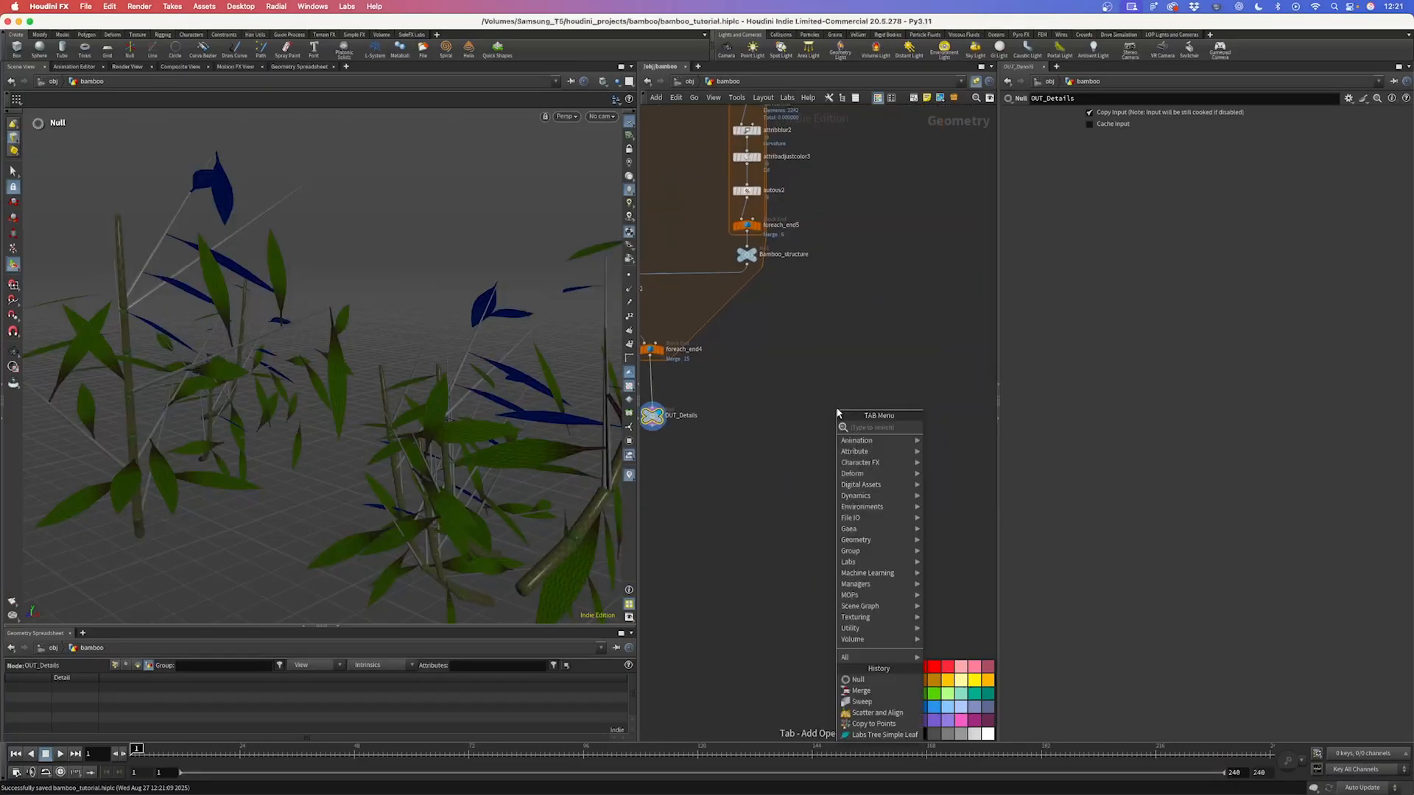
{"action": "type", "text": "obj"}
{"action": "key", "text": "Return"}
{"action": "left_click", "coordinate": [838, 410]}
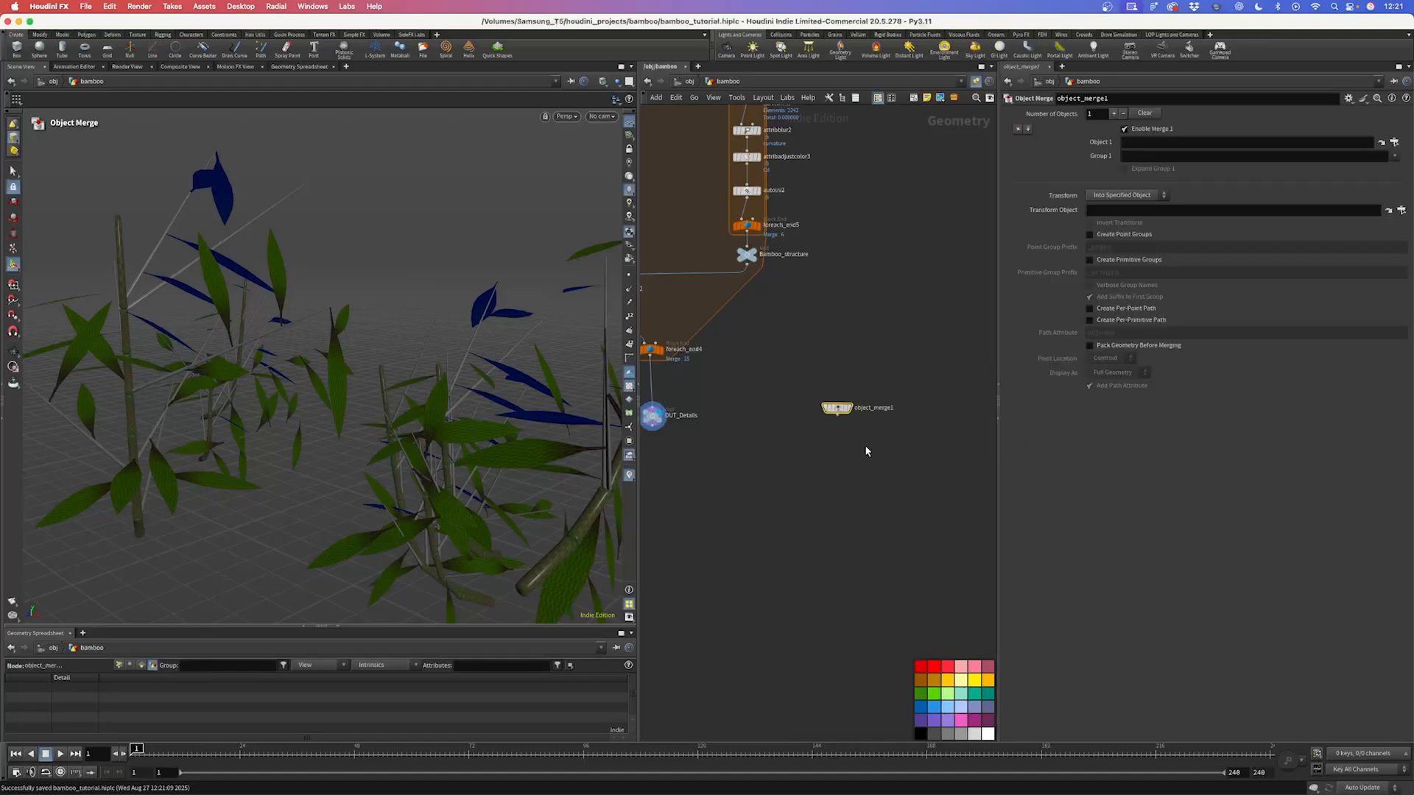
{"action": "left_click_drag", "start_coordinate": [837, 409], "coordinate": [885, 416]}
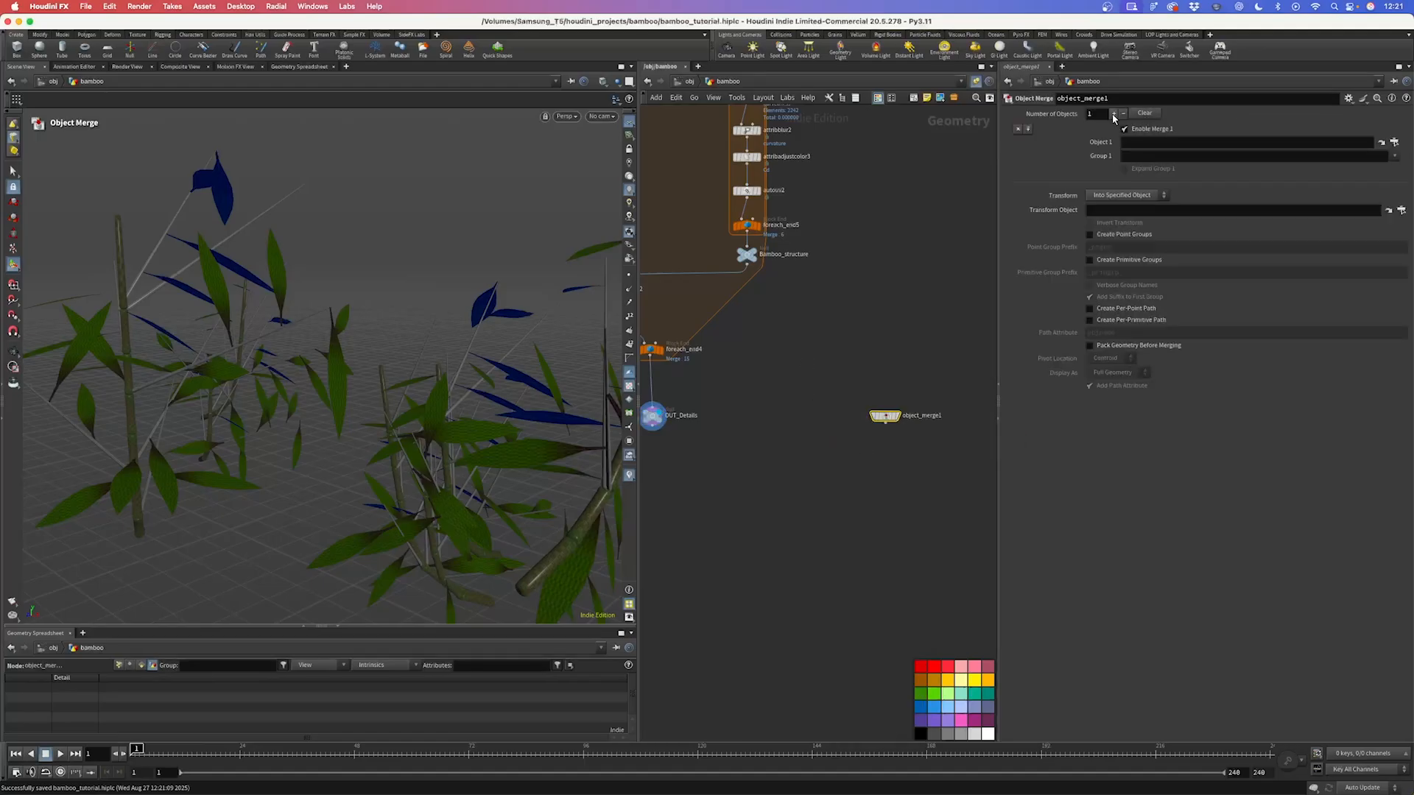
{"action": "left_click", "coordinate": [1114, 115]}
Step: Set the Object Merge's Object 1 to the copied OUT_BAMBOO_BASE node
{"action": "scroll", "coordinate": [838, 387], "scroll_direction": "down", "scroll_amount": 5}
{"action": "scroll", "coordinate": [850, 231], "scroll_direction": "up", "scroll_amount": 2}
{"action": "left_click_drag", "start_coordinate": [883, 166], "coordinate": [847, 130]}
{"action": "key", "text": "super+c"}
{"action": "left_click_drag", "start_coordinate": [757, 586], "coordinate": [804, 619]}
{"action": "left_click", "coordinate": [1157, 142]}
{"action": "key", "text": "super+v"}
Step: Set the Object Merge's Object 2 to the copied OUT_Details node
{"action": "middle_click_drag", "start_coordinate": [868, 412], "coordinate": [918, 349]}
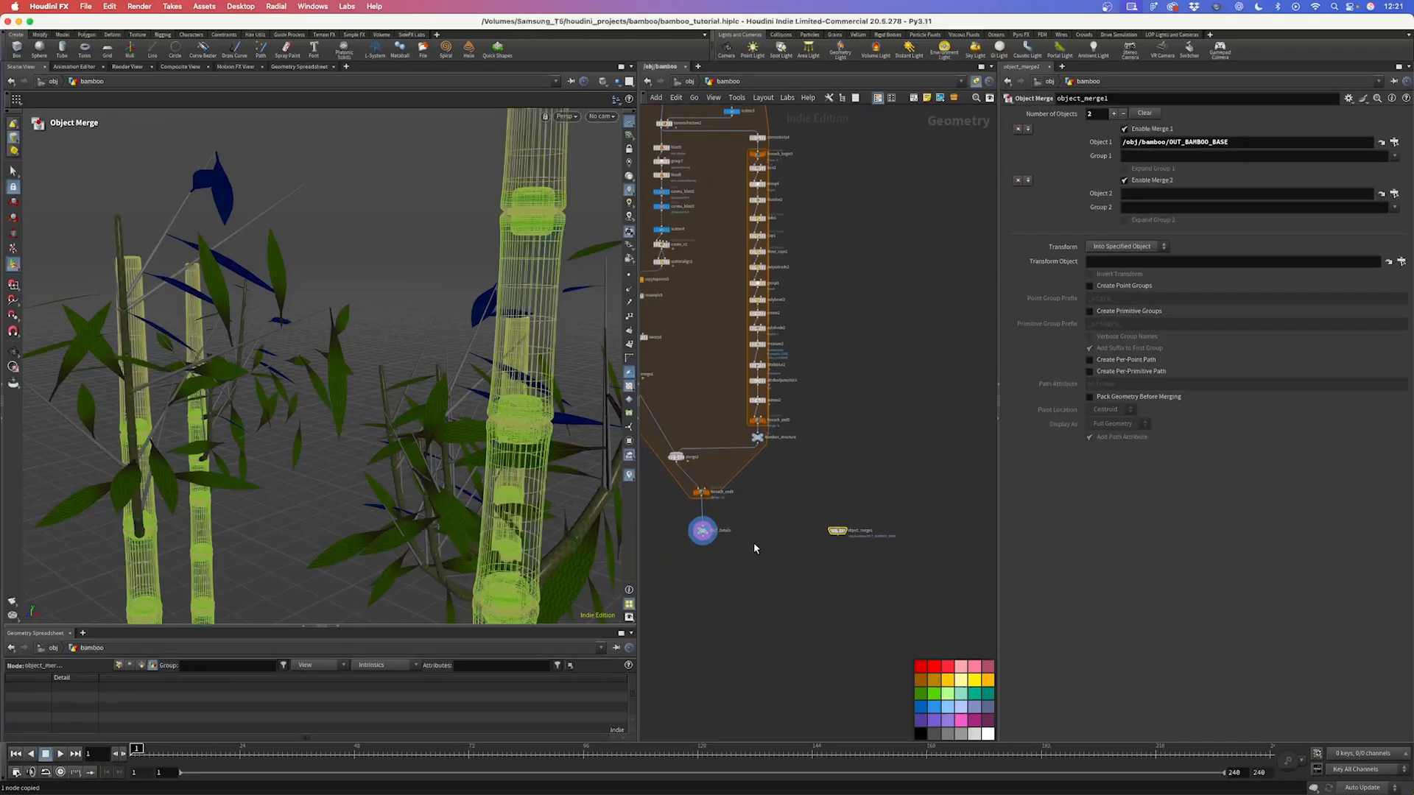
{"action": "left_click_drag", "start_coordinate": [730, 550], "coordinate": [683, 526]}
{"action": "key", "text": "super+c"}
{"action": "left_click_drag", "start_coordinate": [859, 557], "coordinate": [825, 520]}
{"action": "left_click", "coordinate": [1178, 193]}
{"action": "key", "text": "super+v"}
Step: Add a Null beneath object_merge1, name it OUT_Bamboo and display it
{"action": "scroll", "coordinate": [831, 559], "scroll_direction": "up", "scroll_amount": 4}
{"action": "left_click", "coordinate": [831, 465]}
{"action": "key", "text": "Tab"}
{"action": "type", "text": "null"}
{"action": "key", "text": "Return"}
{"action": "left_click", "coordinate": [833, 529]}
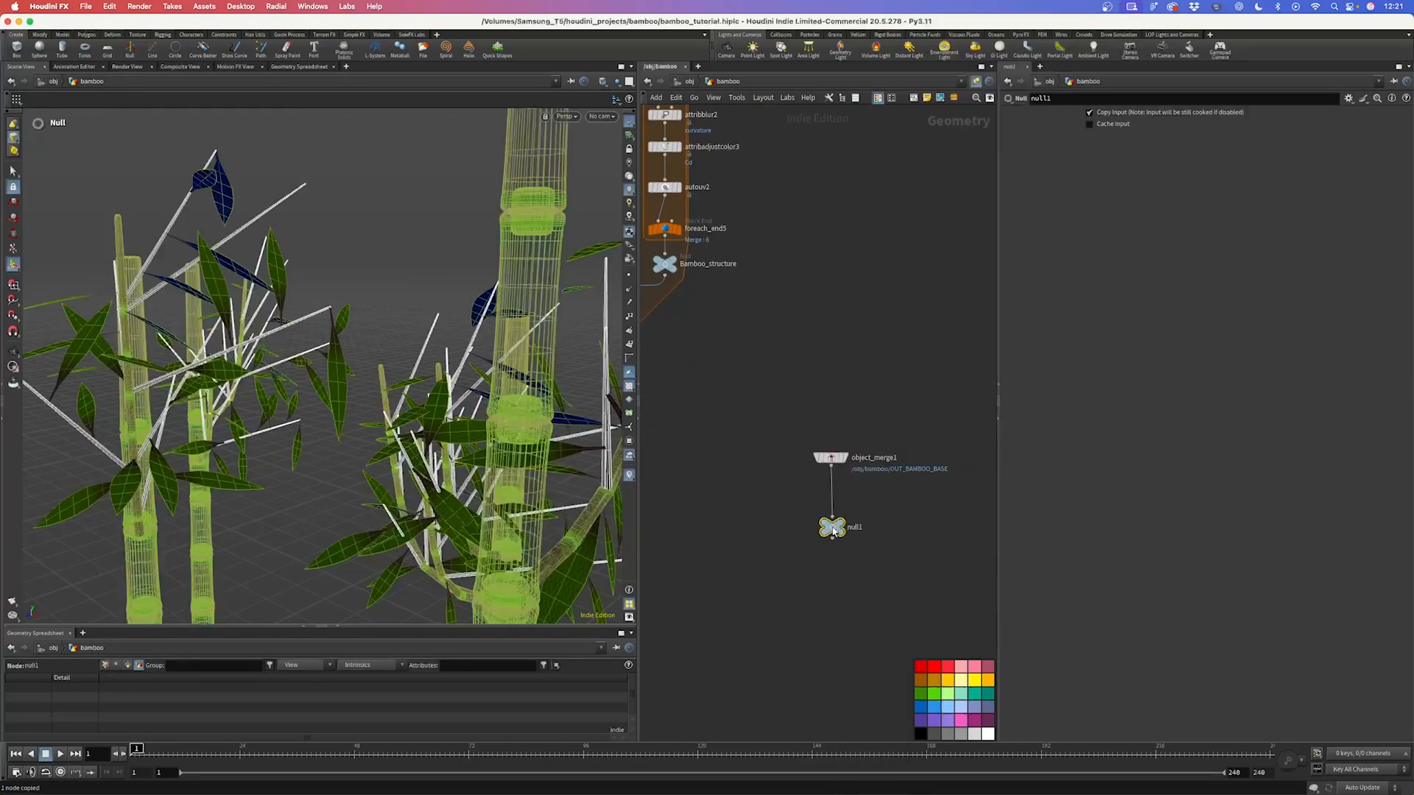
{"action": "double_click", "coordinate": [855, 528]}
{"action": "key", "text": "Return"}
{"action": "left_click", "coordinate": [845, 527]}
Step: Frame the full bamboo and switch the viewport background to the light blue gradient color scheme
{"action": "key", "text": "space+h"}
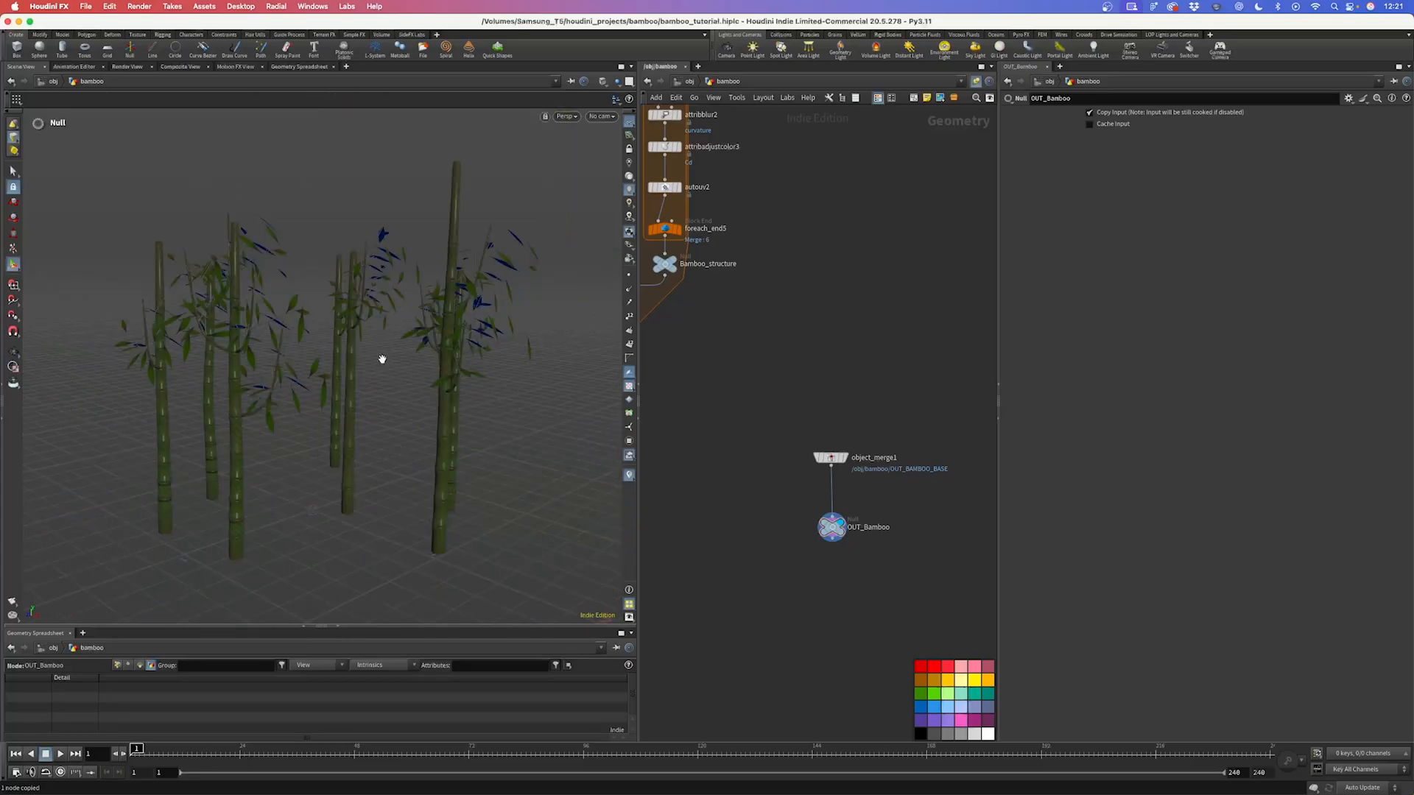
{"action": "left_click_drag", "start_coordinate": [382, 357], "coordinate": [253, 360]}
{"action": "key", "text": "d"}
{"action": "left_click", "coordinate": [181, 277]}
{"action": "left_click", "coordinate": [178, 288]}
{"action": "left_click", "coordinate": [96, 243]}
{"action": "left_click_drag", "start_coordinate": [228, 324], "coordinate": [341, 356]}
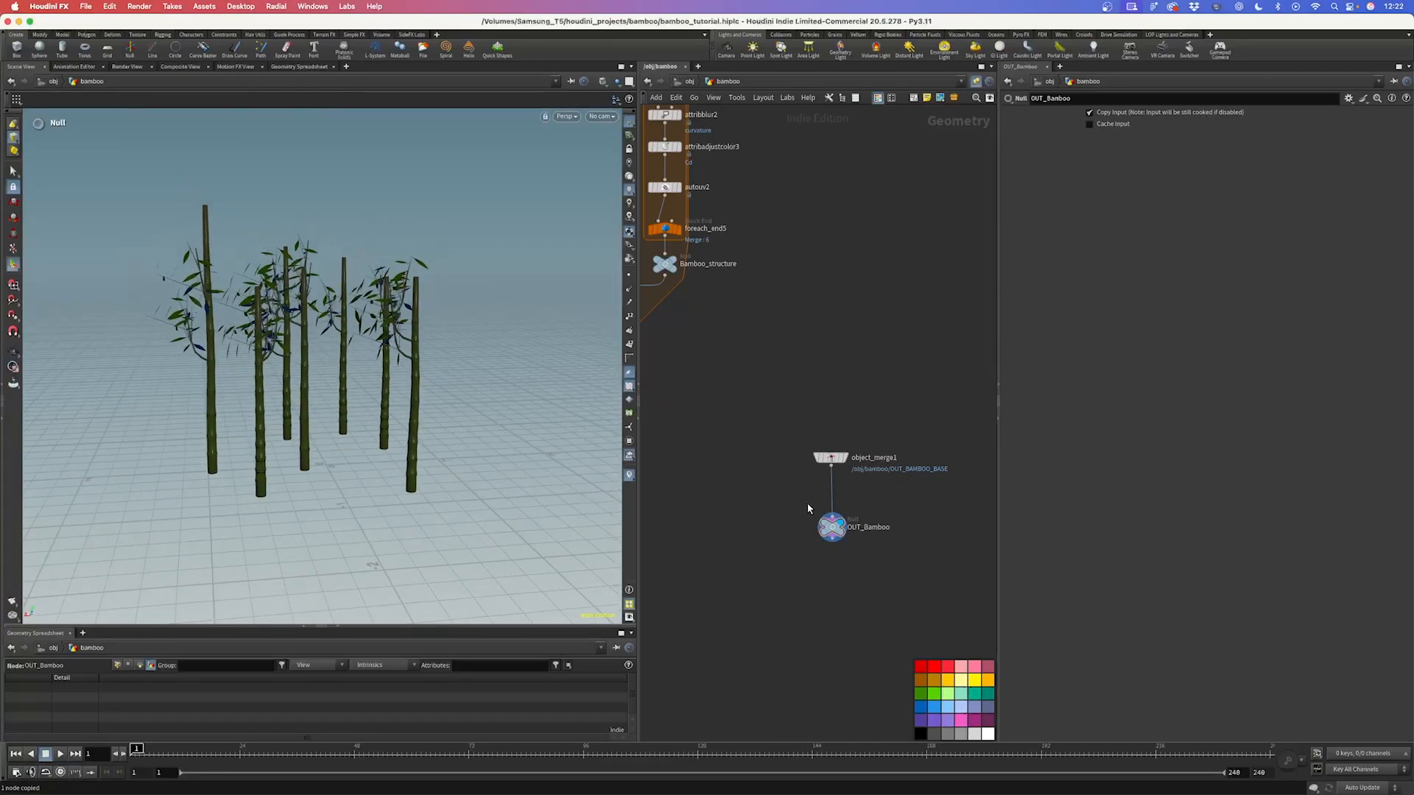
Step: Increase scatter1's Force Total Count to 13 to grow more bamboo stalks
{"action": "scroll", "coordinate": [813, 494], "scroll_direction": "down", "scroll_amount": 8}
{"action": "middle_click_drag", "start_coordinate": [782, 291], "coordinate": [805, 496]}
{"action": "scroll", "coordinate": [927, 168], "scroll_direction": "up", "scroll_amount": 6}
{"action": "left_click_drag", "start_coordinate": [888, 178], "coordinate": [815, 154]}
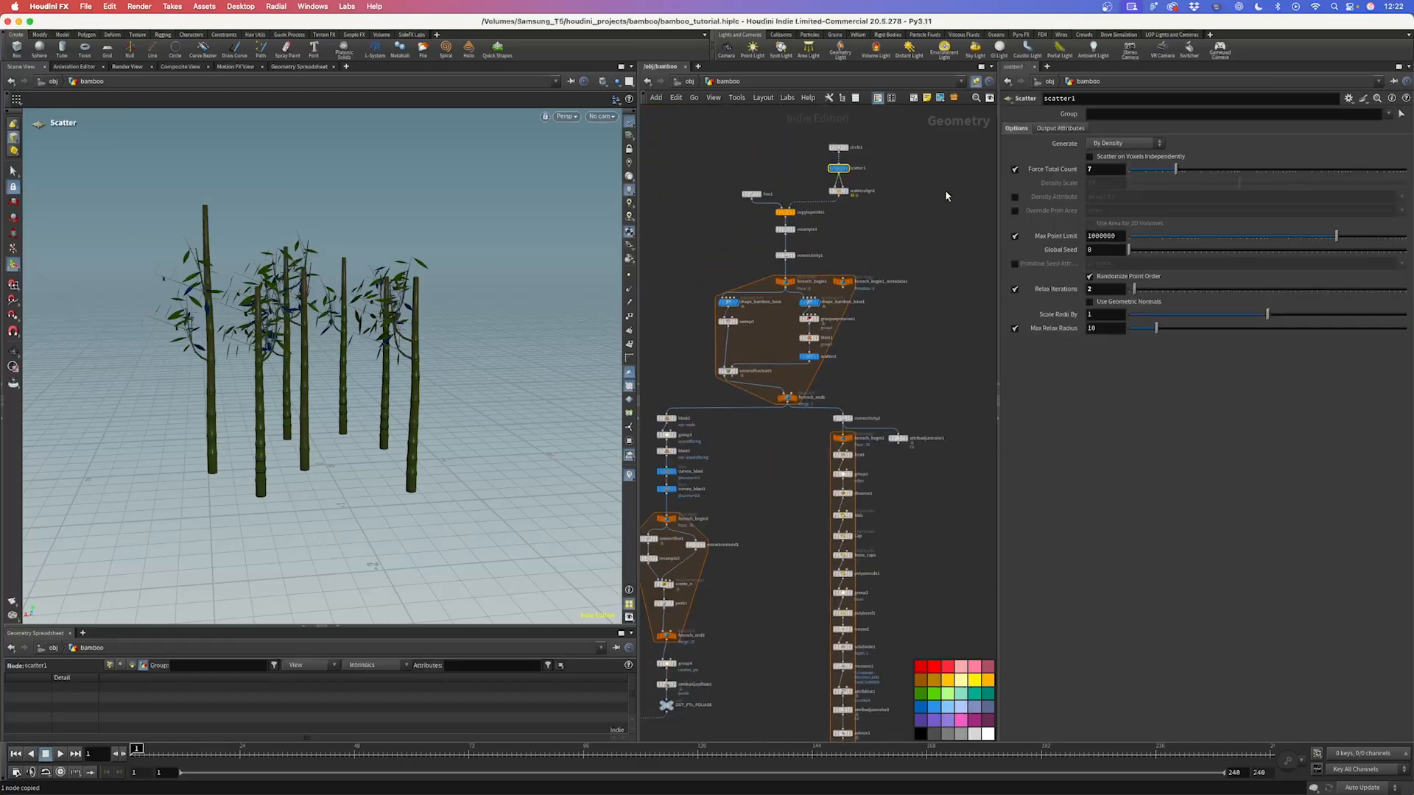
{"action": "double_click", "coordinate": [1090, 170]}
{"action": "key", "text": "Return"}
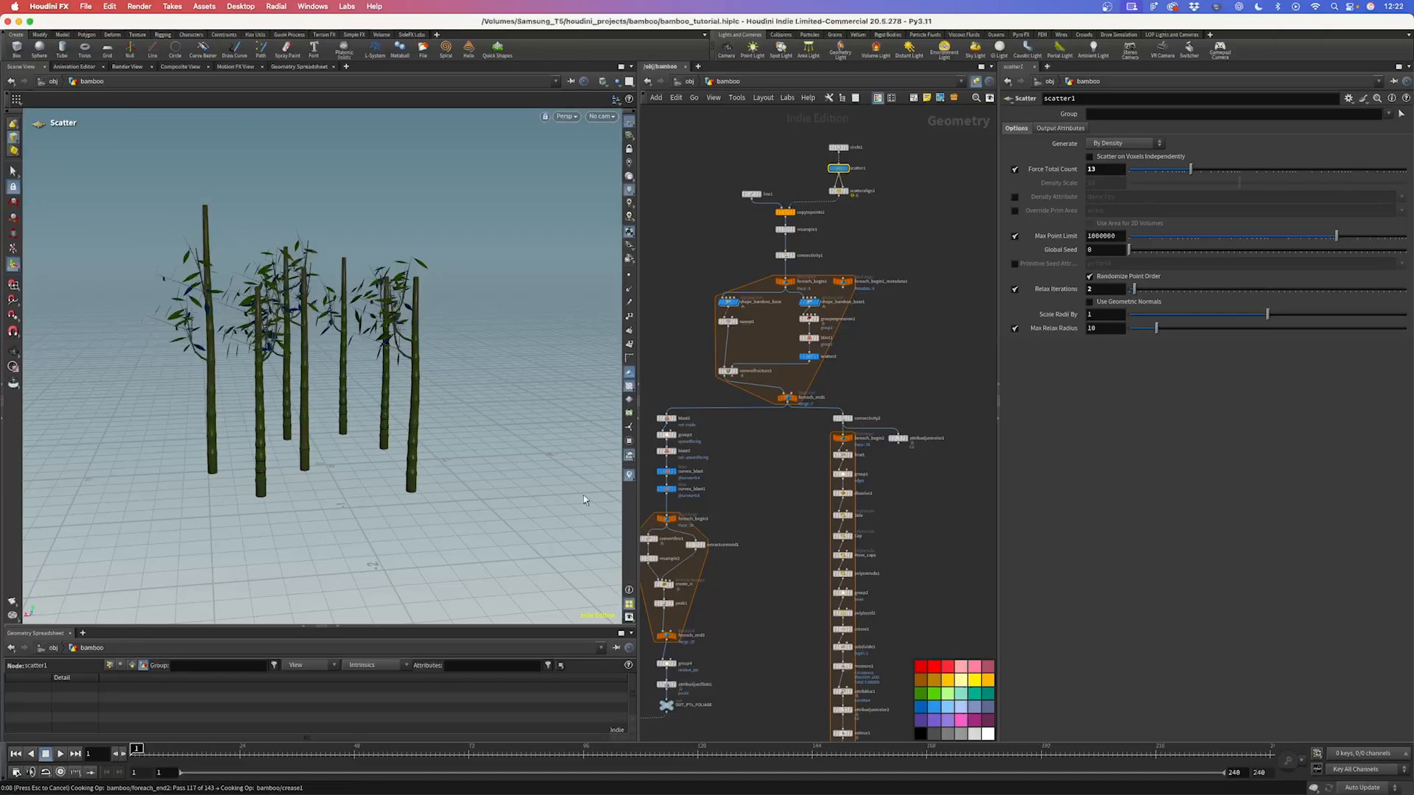
{"action": "key", "text": "l"}
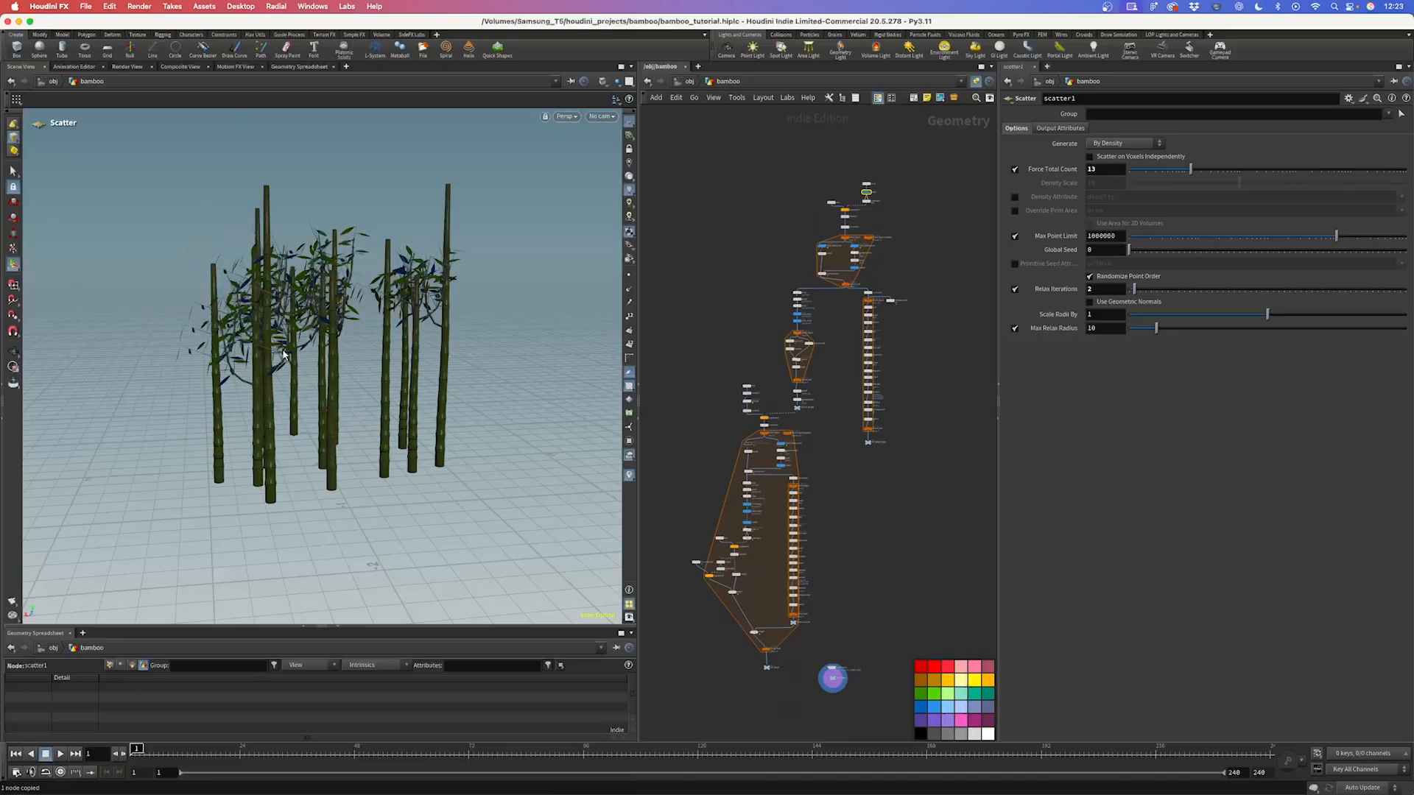
Step: Inspect the bamboo stalks, branches and leaves from several angles and distances
{"action": "key", "text": "Escape"}
{"action": "left_click_drag", "start_coordinate": [283, 355], "coordinate": [350, 378]}
{"action": "right_click_drag", "start_coordinate": [349, 378], "coordinate": [392, 309]}
{"action": "mouse_move", "coordinate": [355, 347]}
{"action": "left_mouse_down"}
{"action": "mouse_move", "coordinate": [347, 312]}
{"action": "mouse_move", "coordinate": [354, 328]}
{"action": "left_mouse_up"}
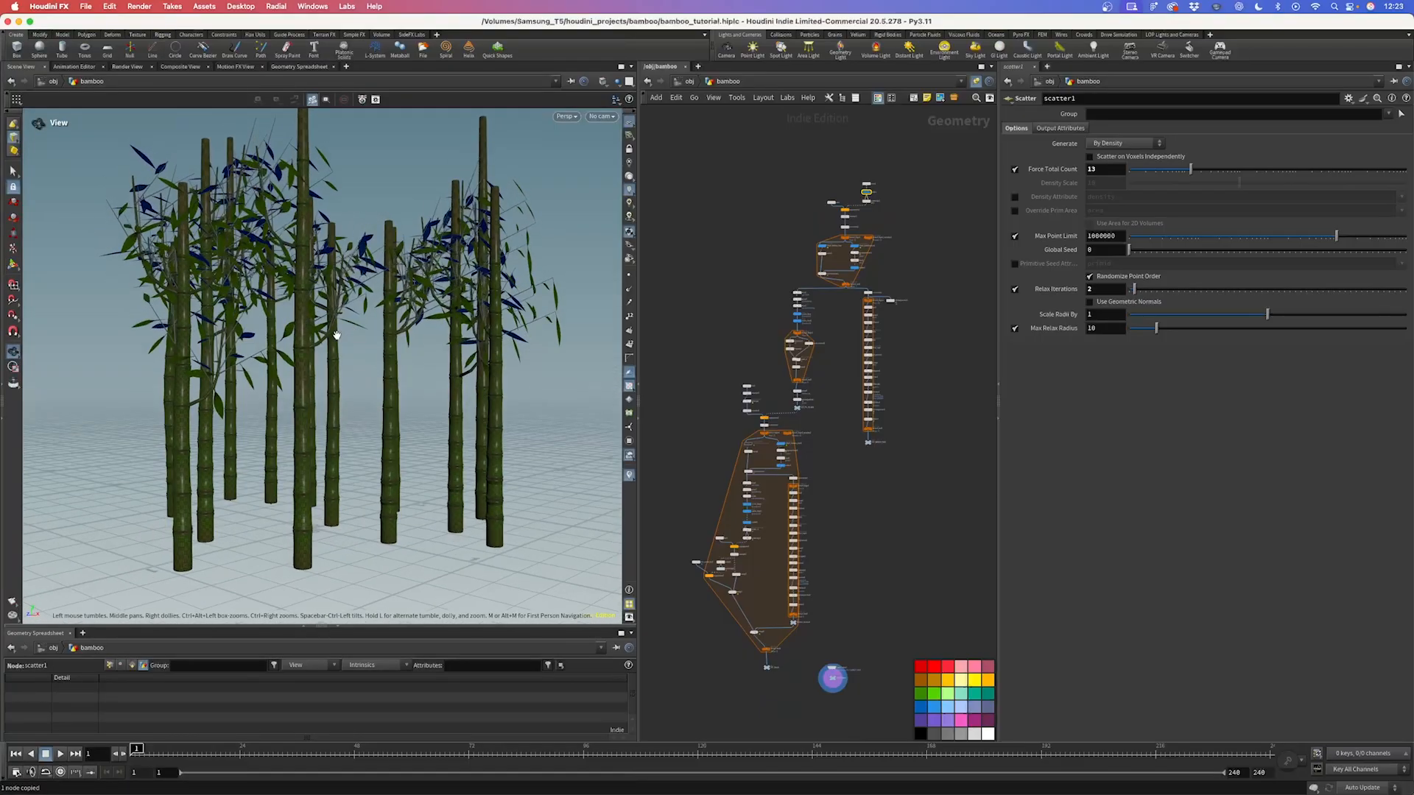
{"action": "right_click_drag", "start_coordinate": [354, 329], "coordinate": [335, 293]}
{"action": "left_click_drag", "start_coordinate": [336, 293], "coordinate": [420, 346]}
{"action": "left_click_drag", "start_coordinate": [284, 312], "coordinate": [416, 357]}
{"action": "key", "text": "Return"}
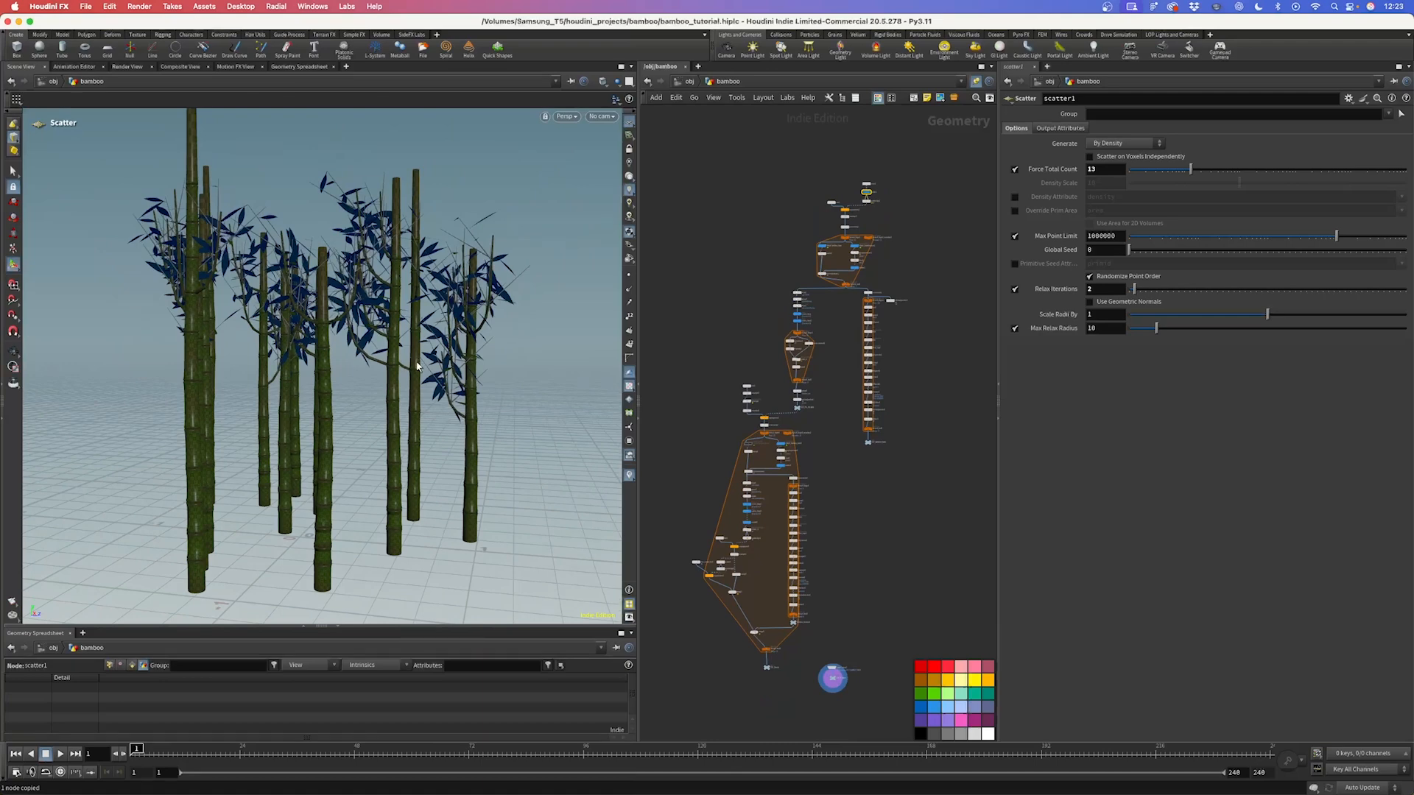